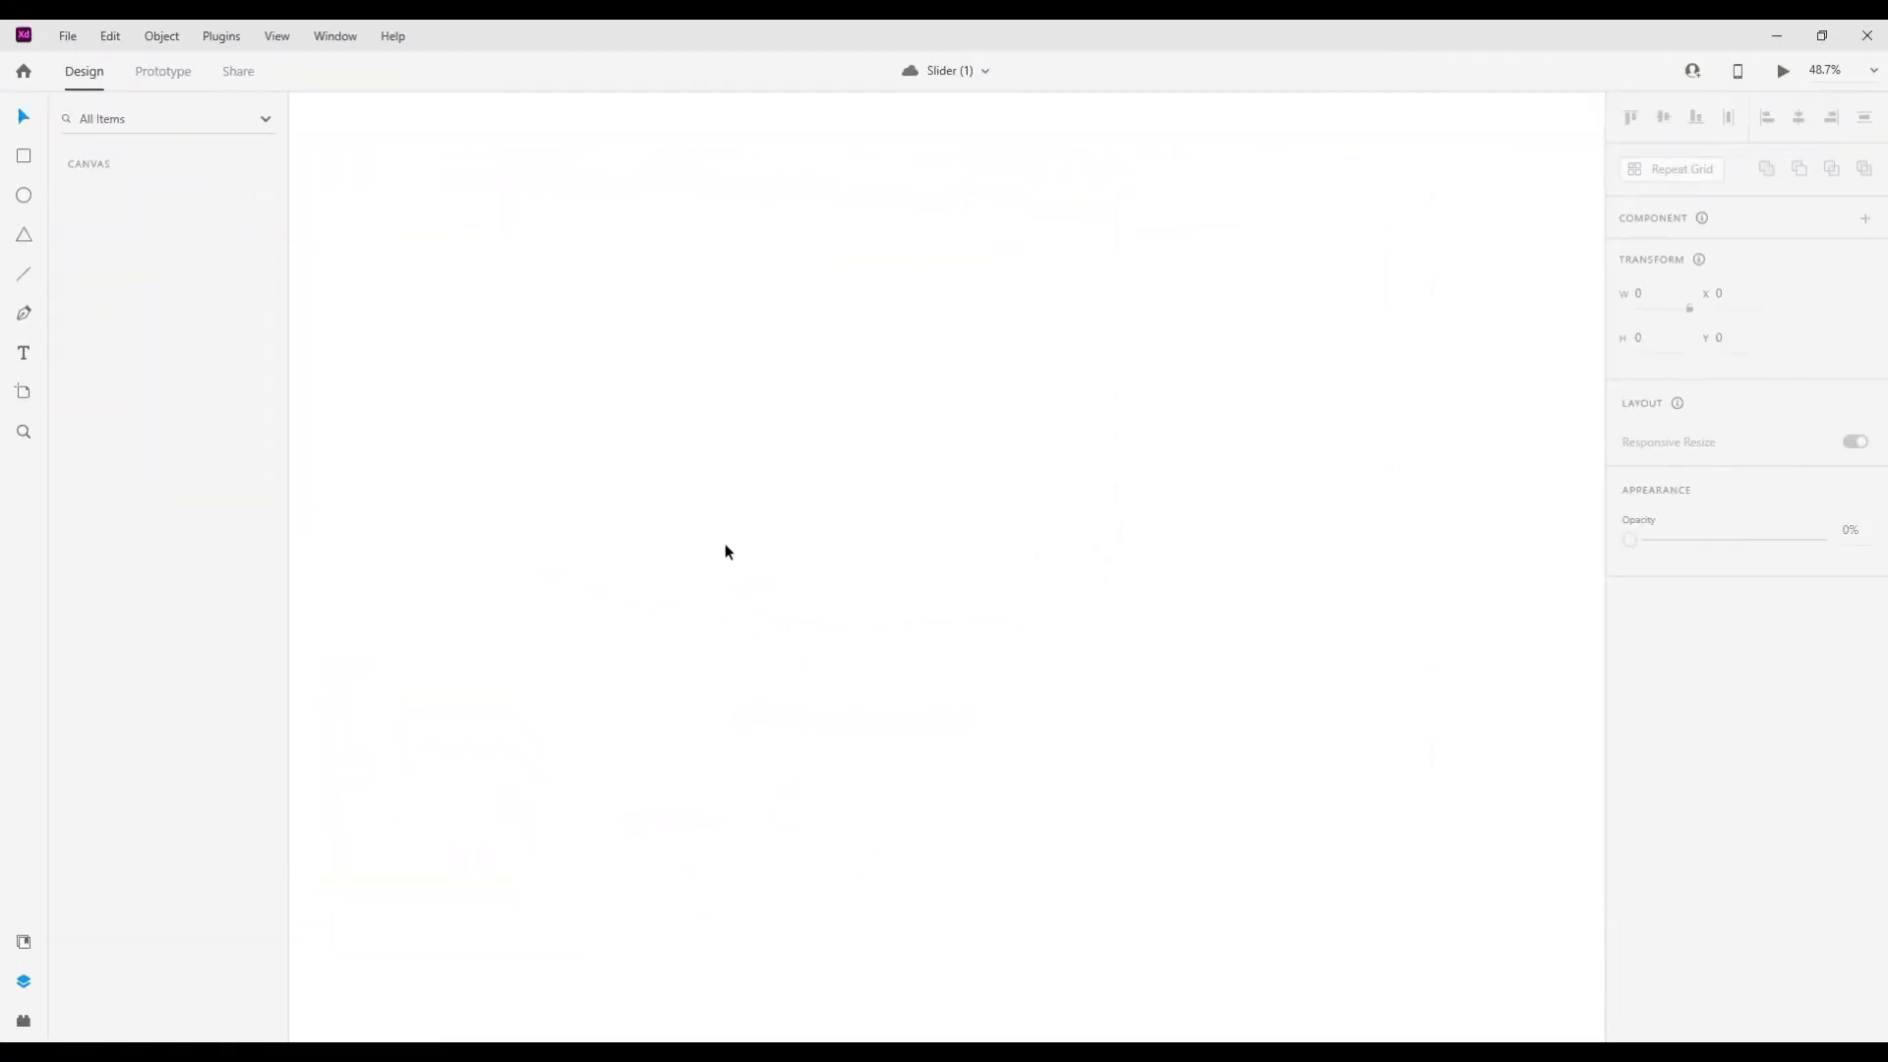
- Add a blank Web 1920 artboard (1920×1080) from the web presets
click(24, 393)
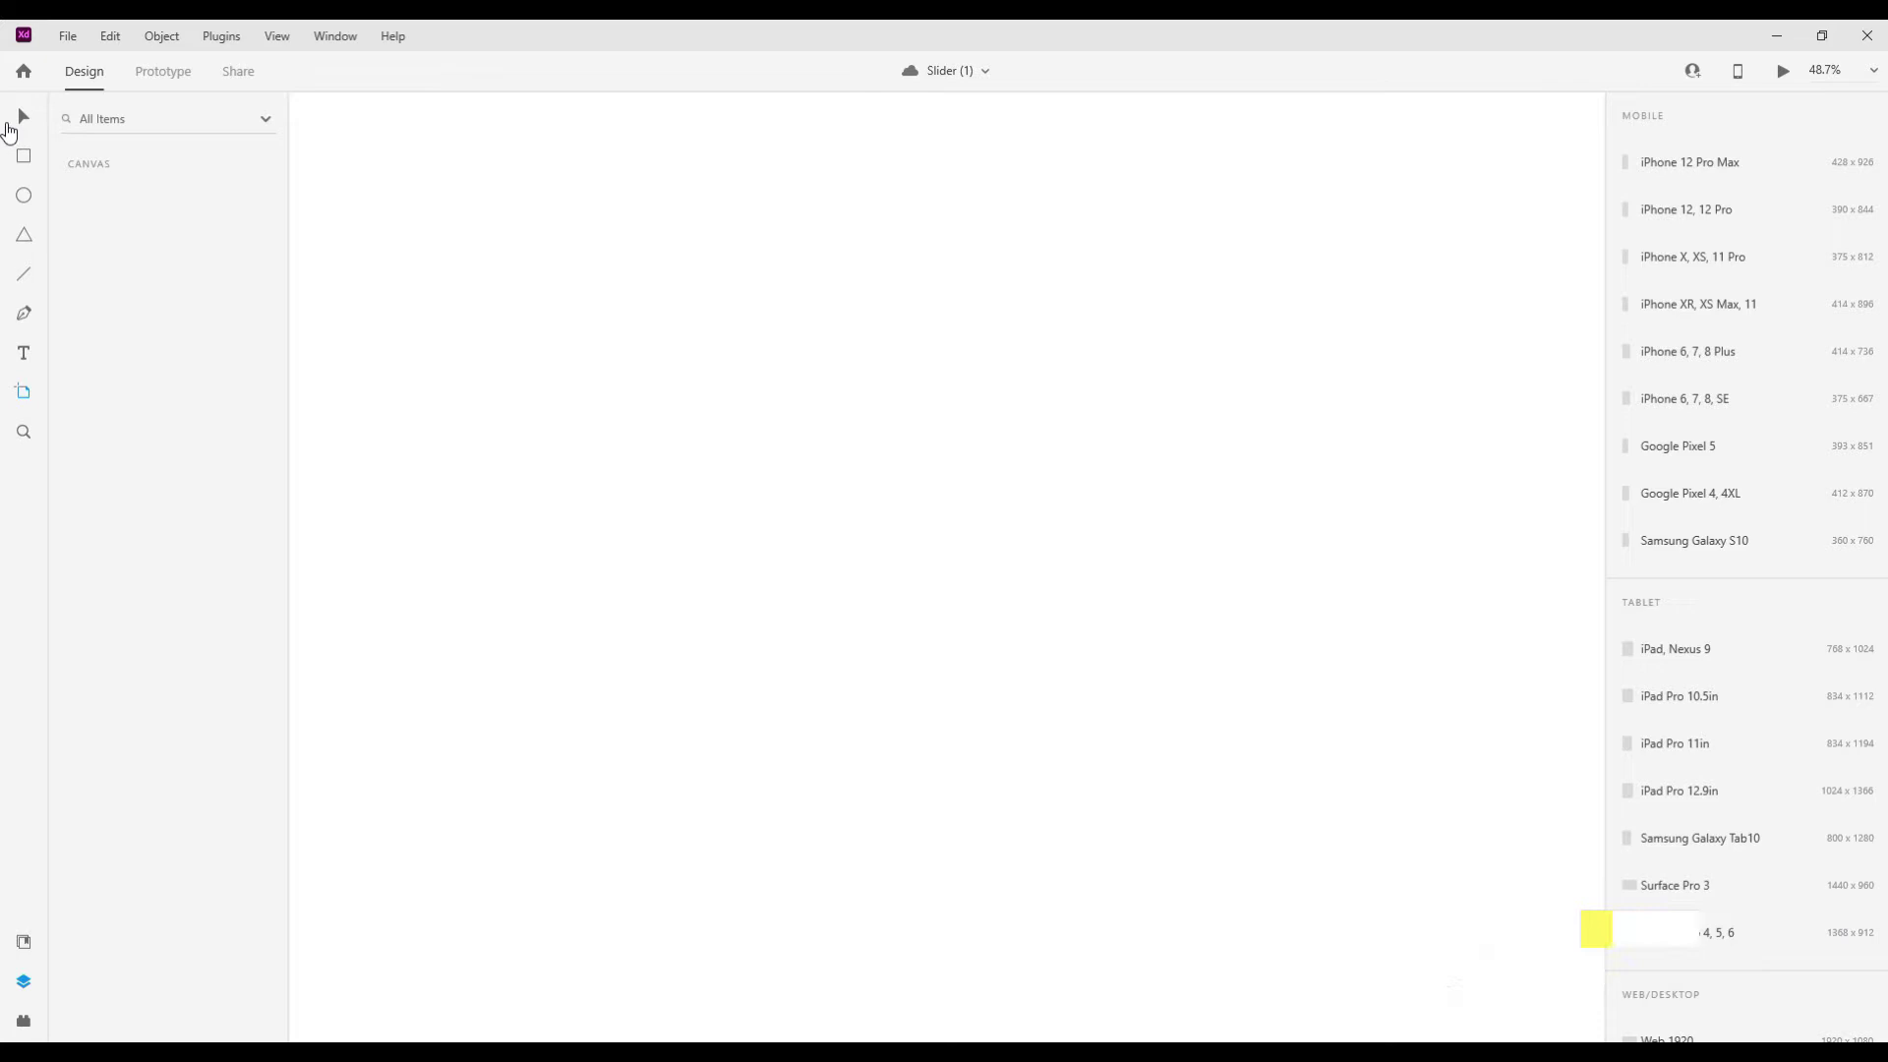
click(24, 117)
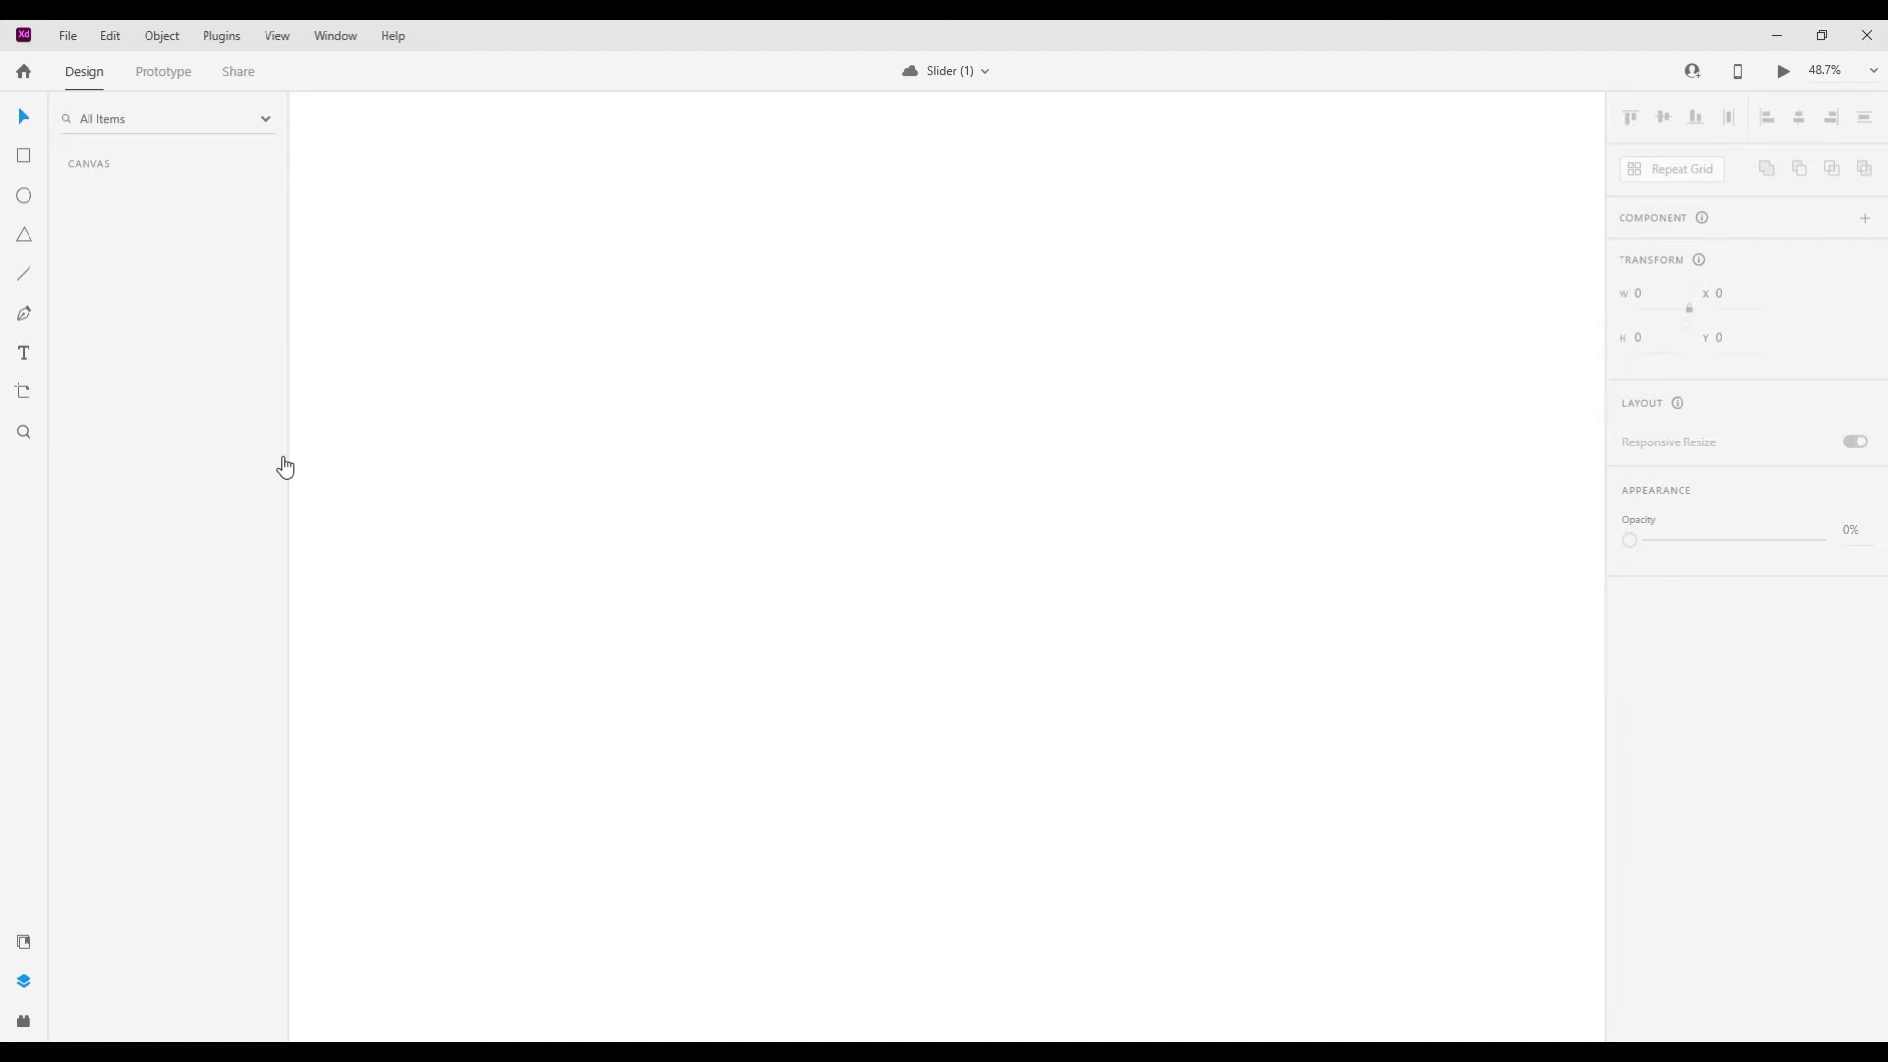
click(23, 392)
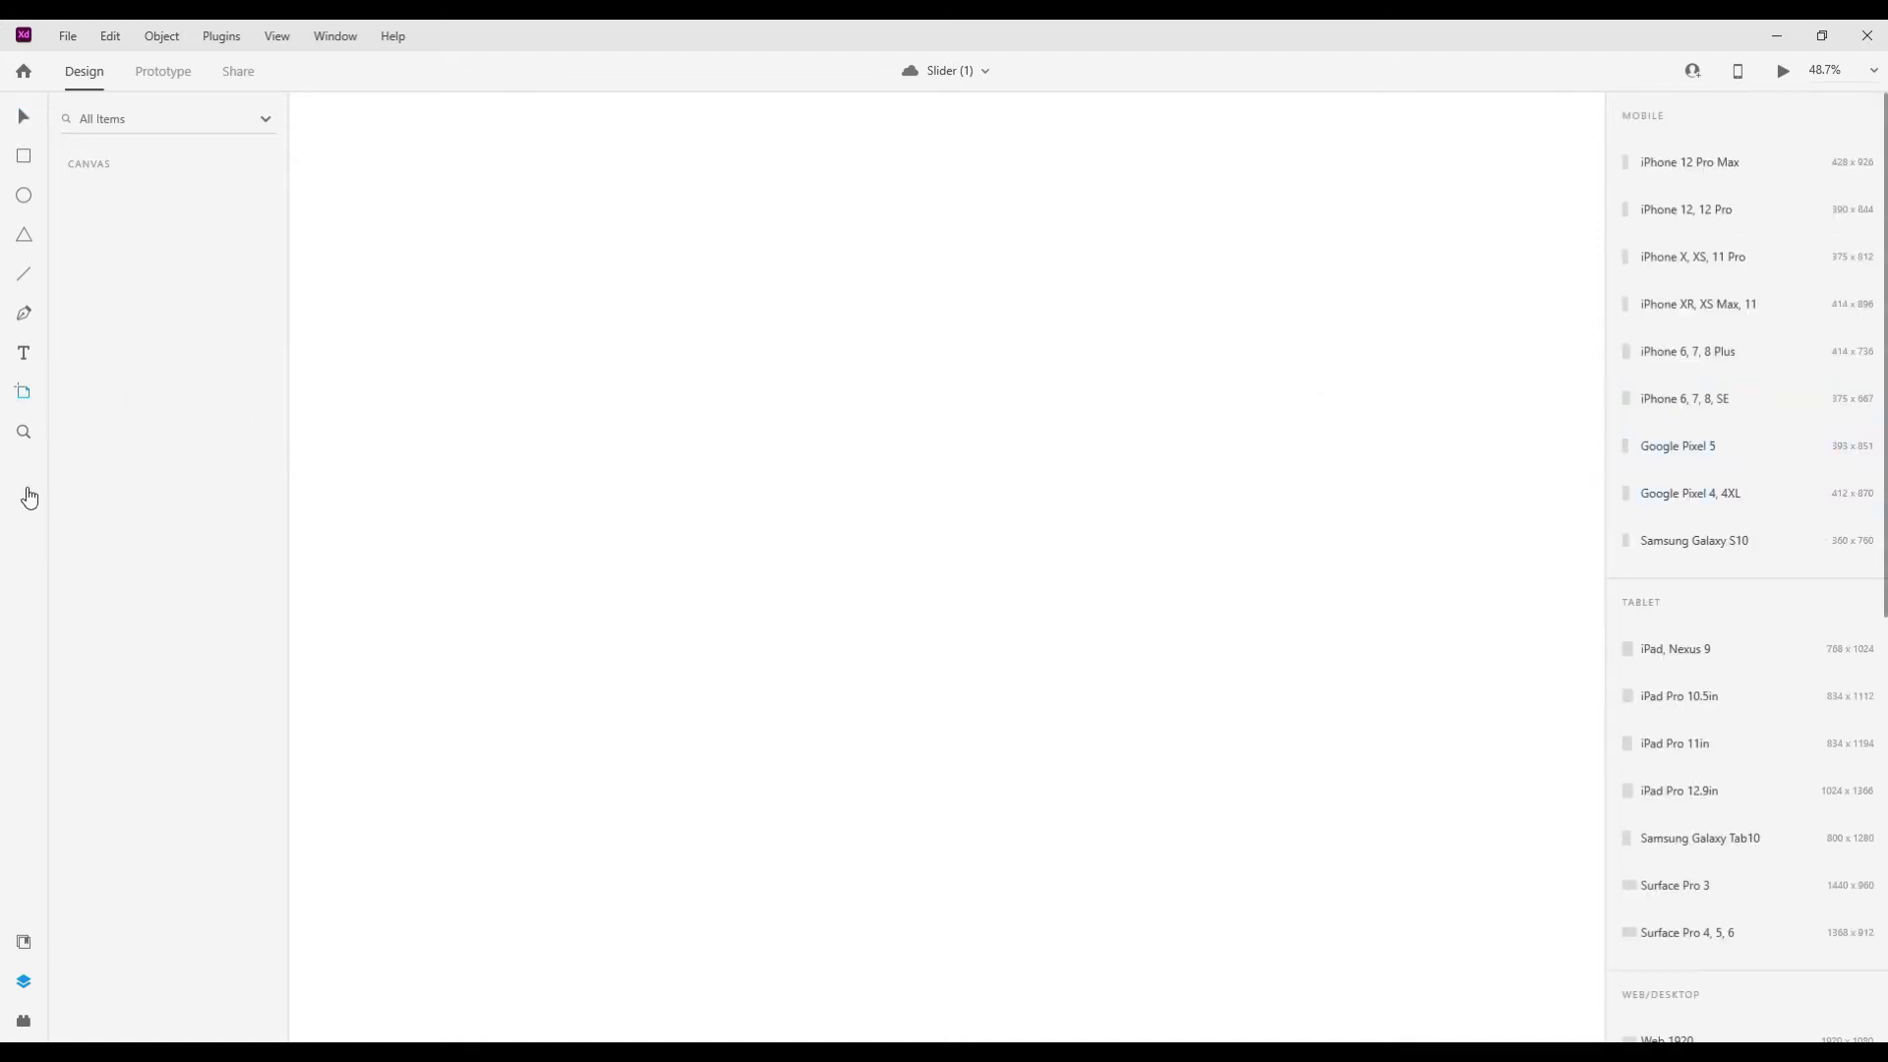
scroll(1739, 615, down, 1)
scroll(1672, 590, down, 4)
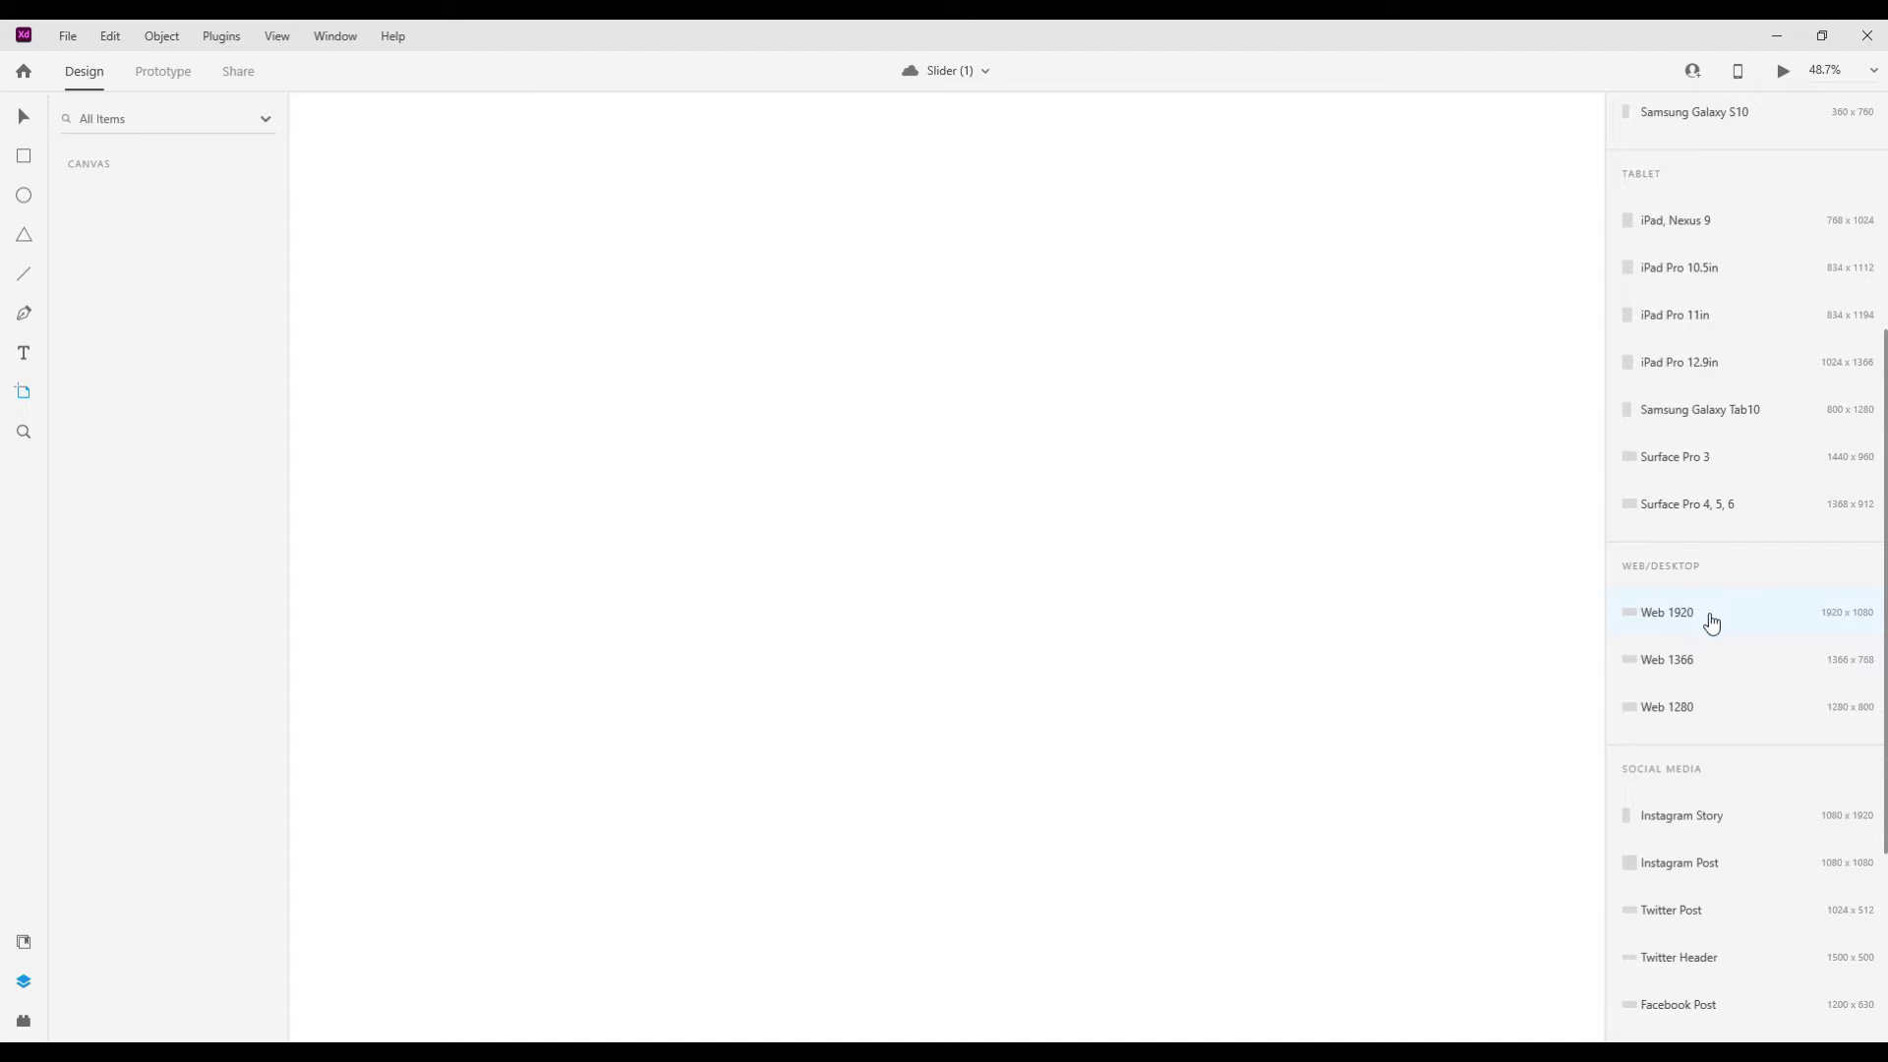
click(1711, 622)
- Rename the new artboard to 'Slider'
click(21, 115)
click(481, 285)
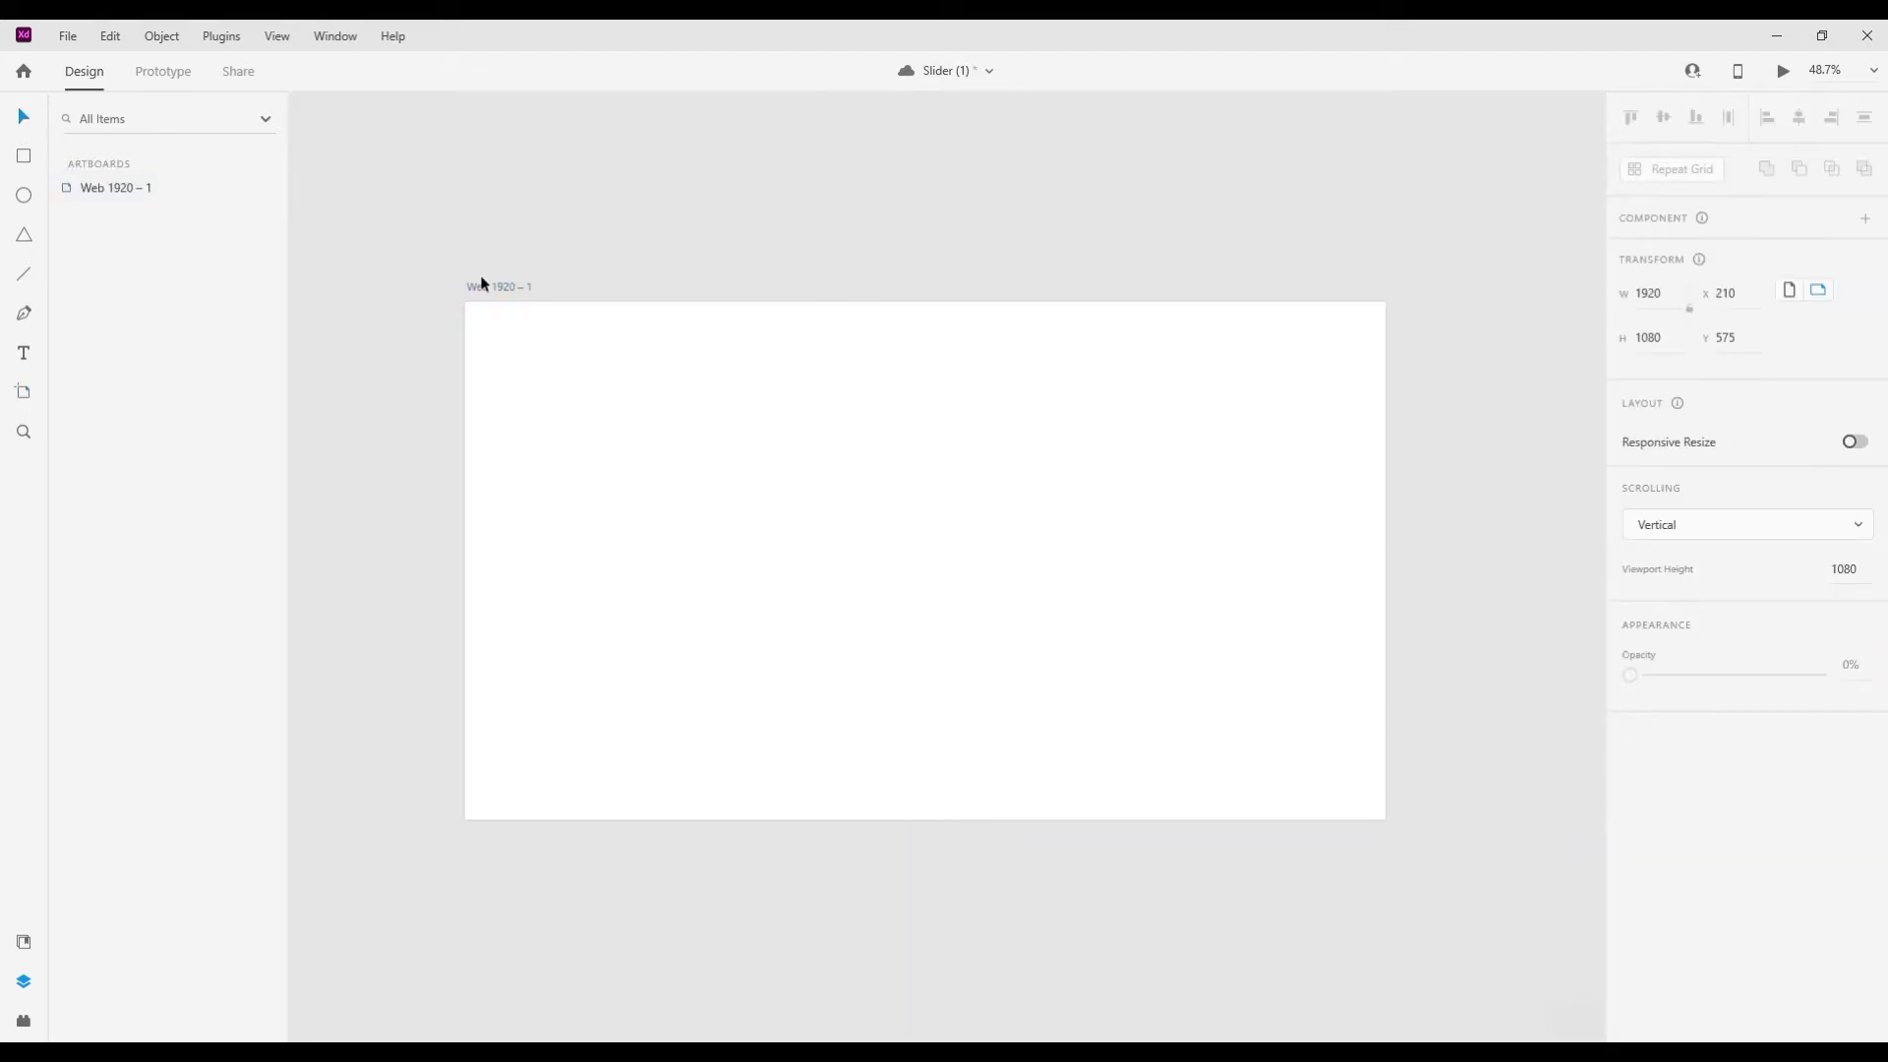
double_click(485, 285)
text(Slider)
key(Return)
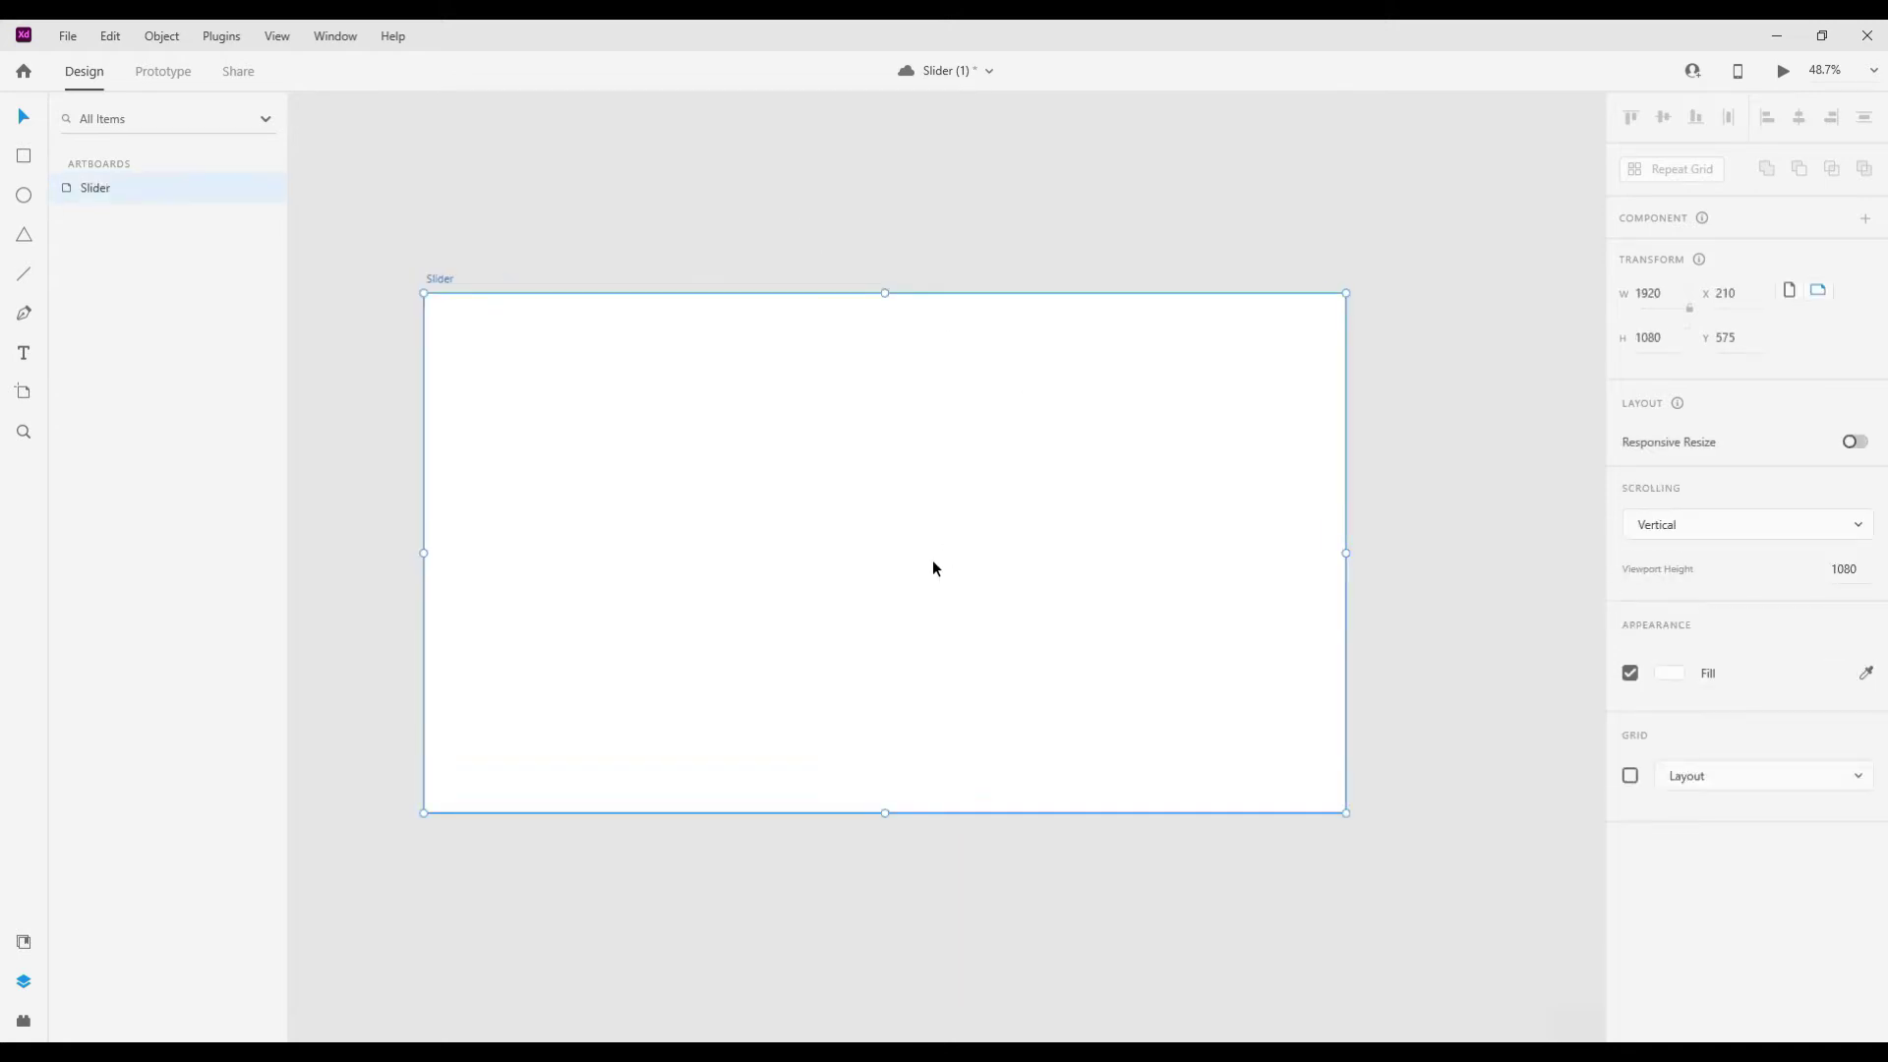
- Fill the artboard with dark navy #1D1D2A
click(1669, 672)
text(#1D1D2A)
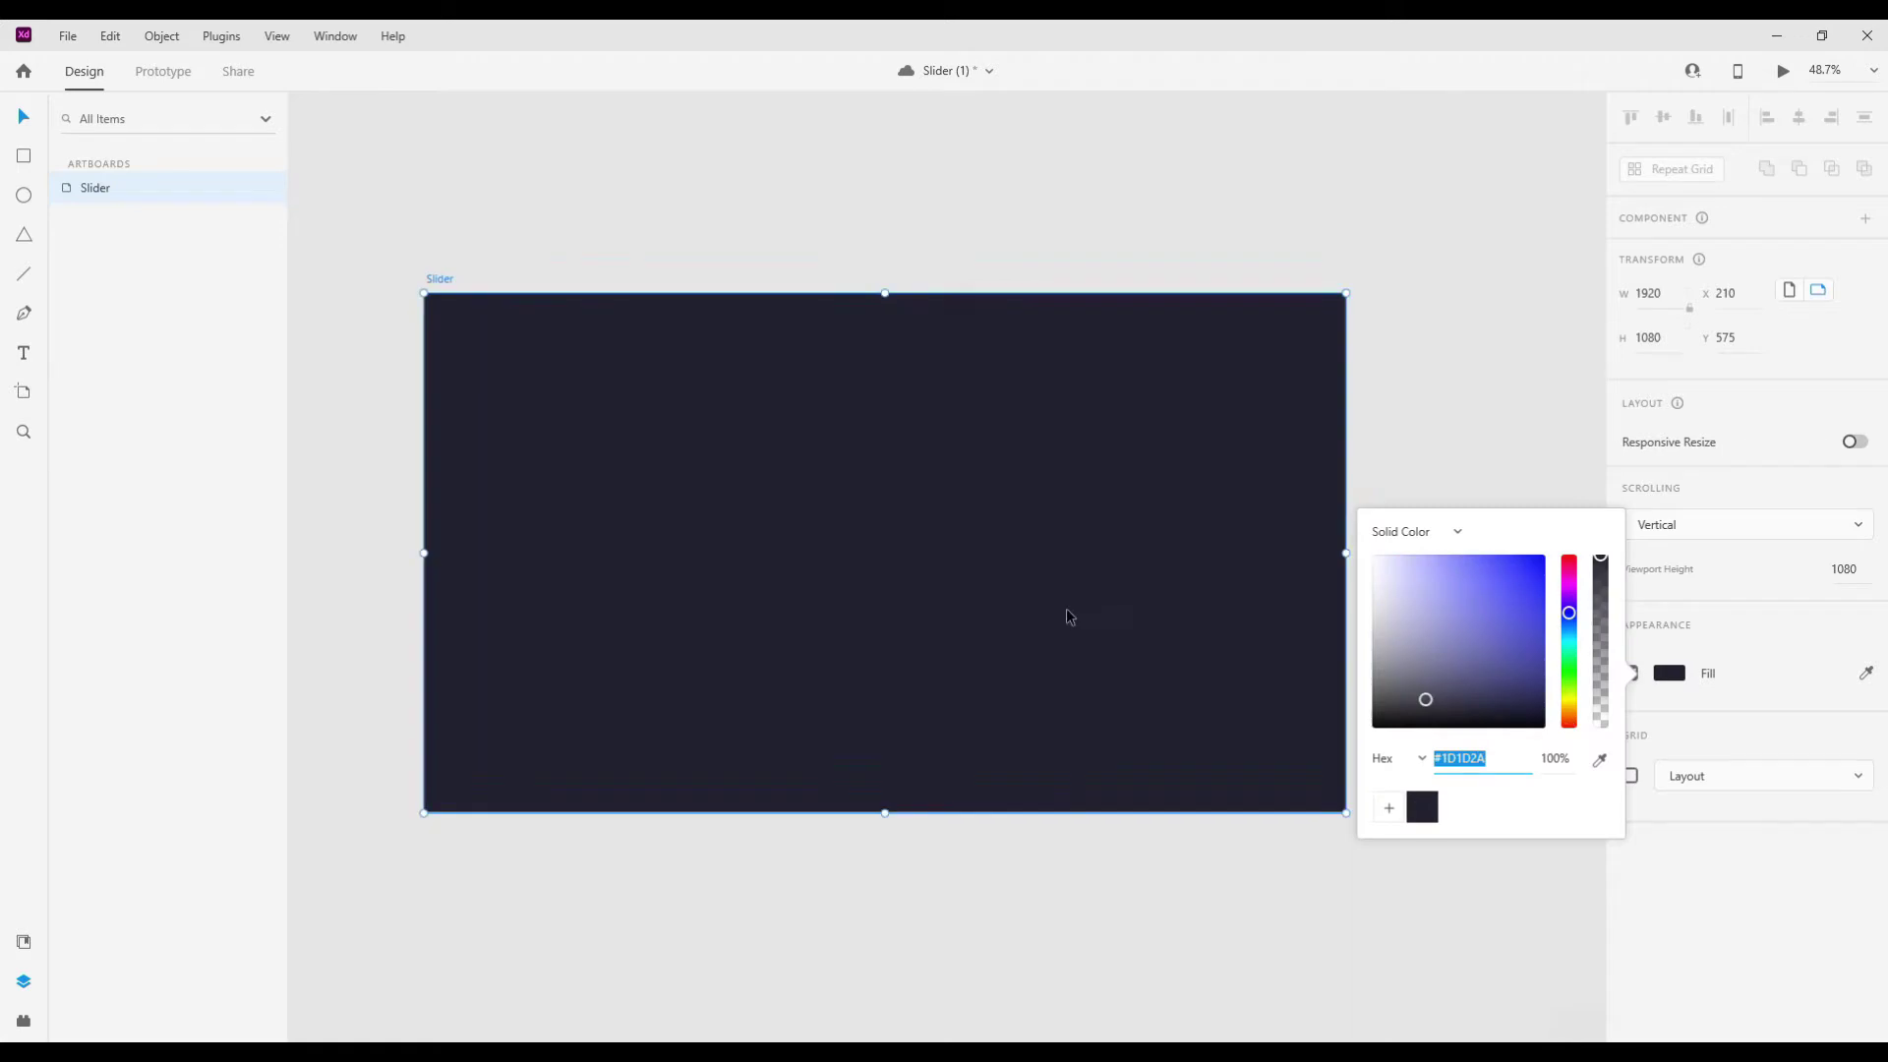
key(Escape)
click(1085, 870)
click(581, 358)
click(544, 262)
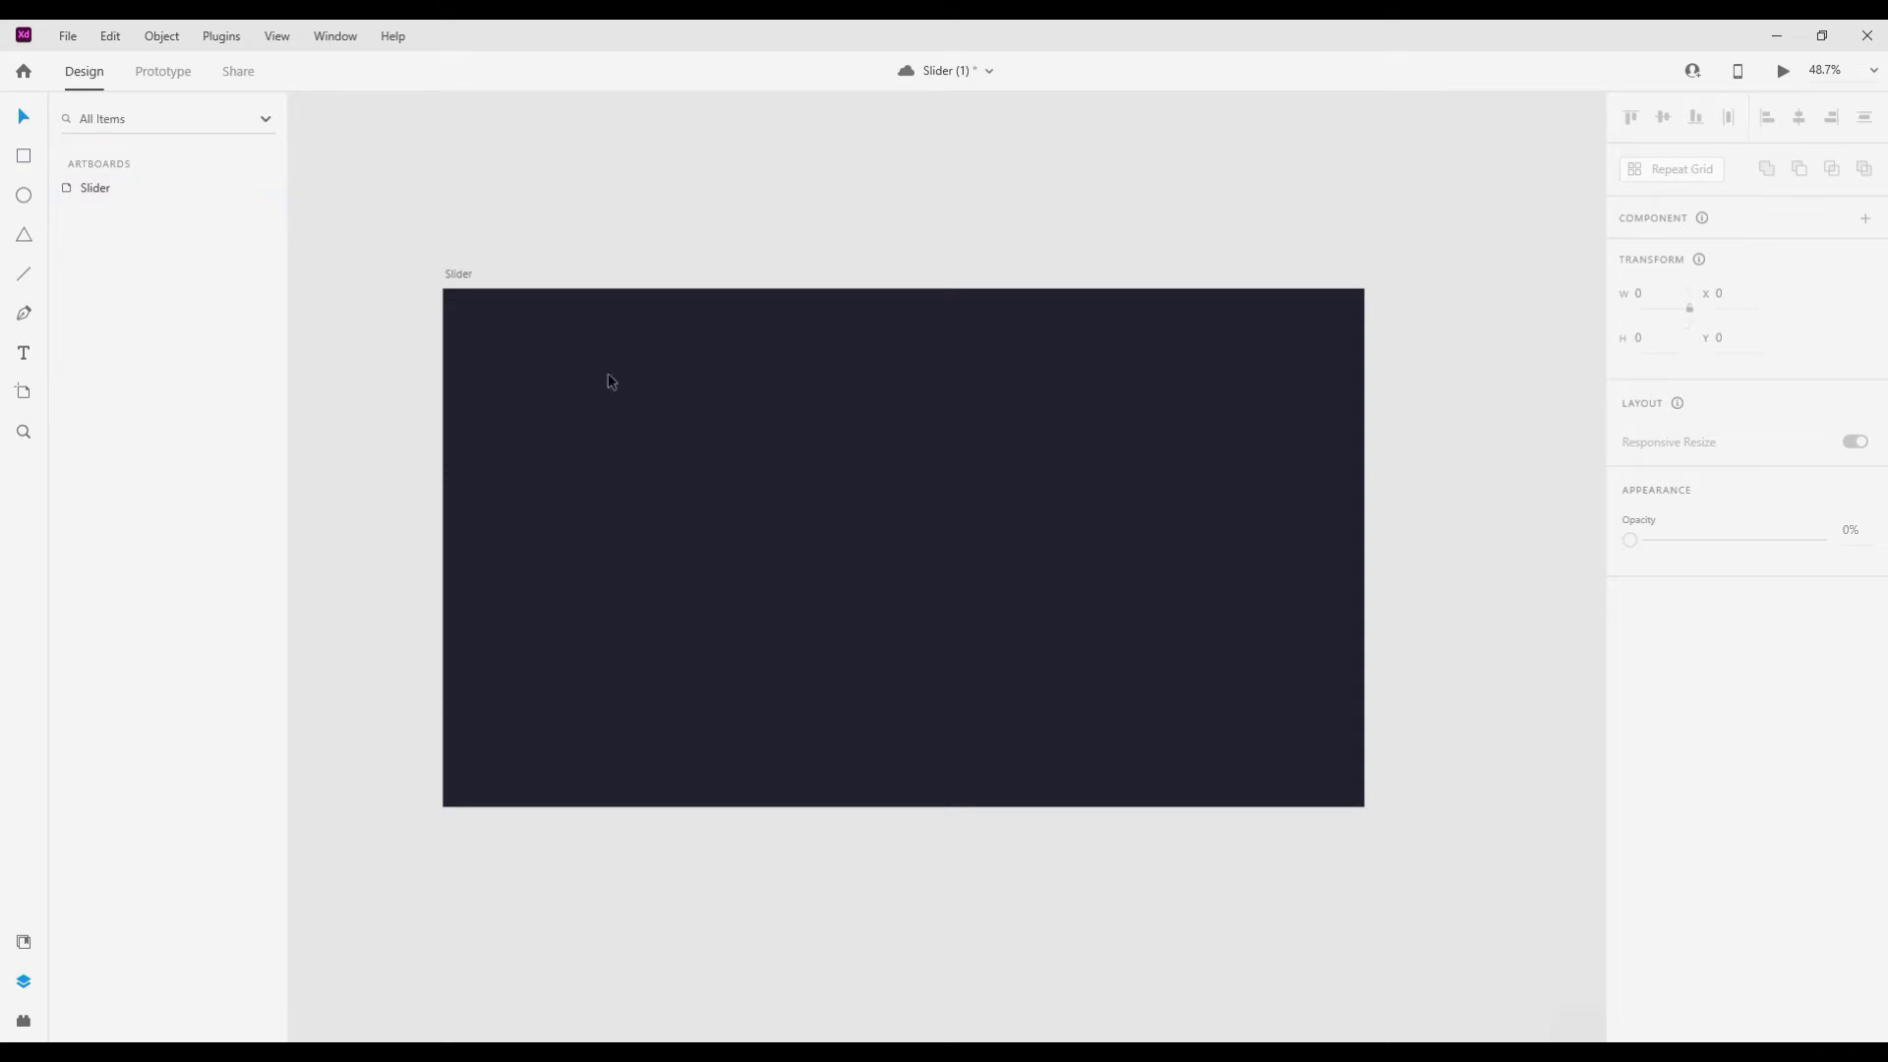
- Type the title 'Most Visited countries in the World 2021' in white Oswald, size 40
click(1118, 476)
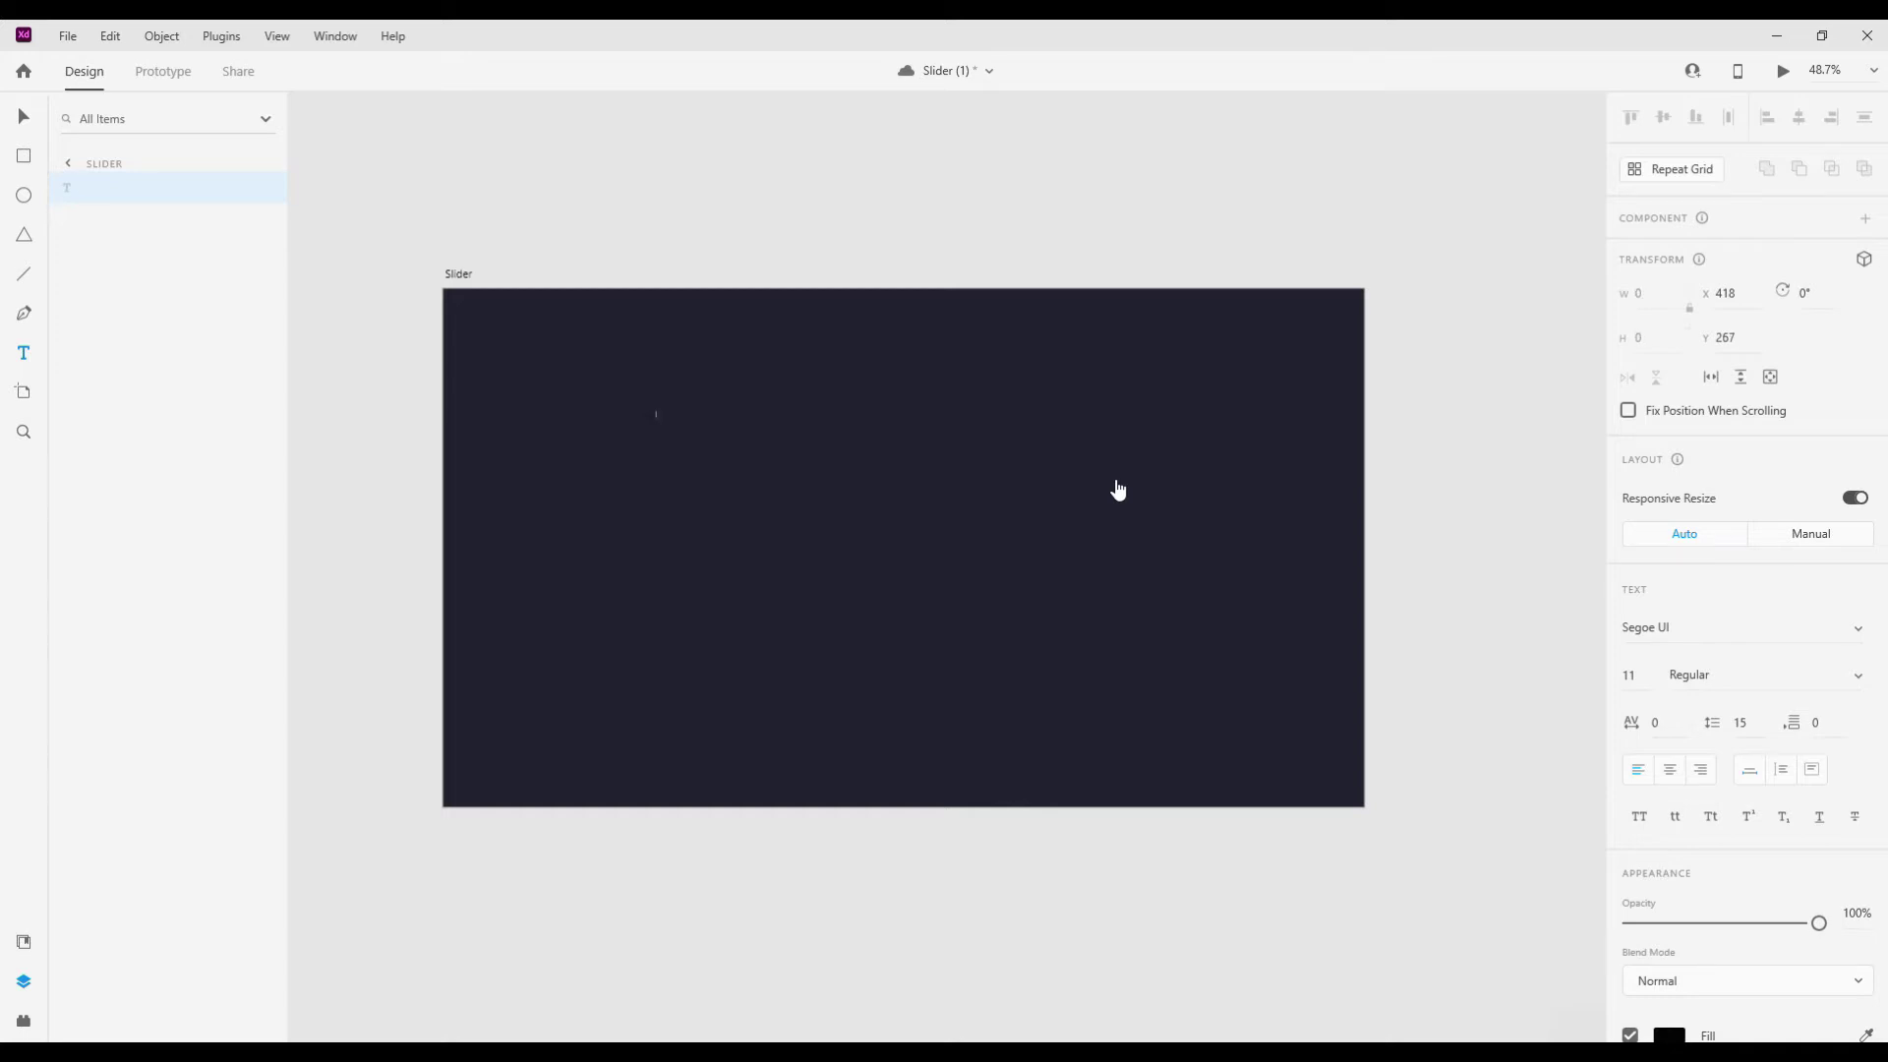
text(Most)
scroll(1751, 492, down, 3)
click(1669, 749)
text(ffffff)
key(Return)
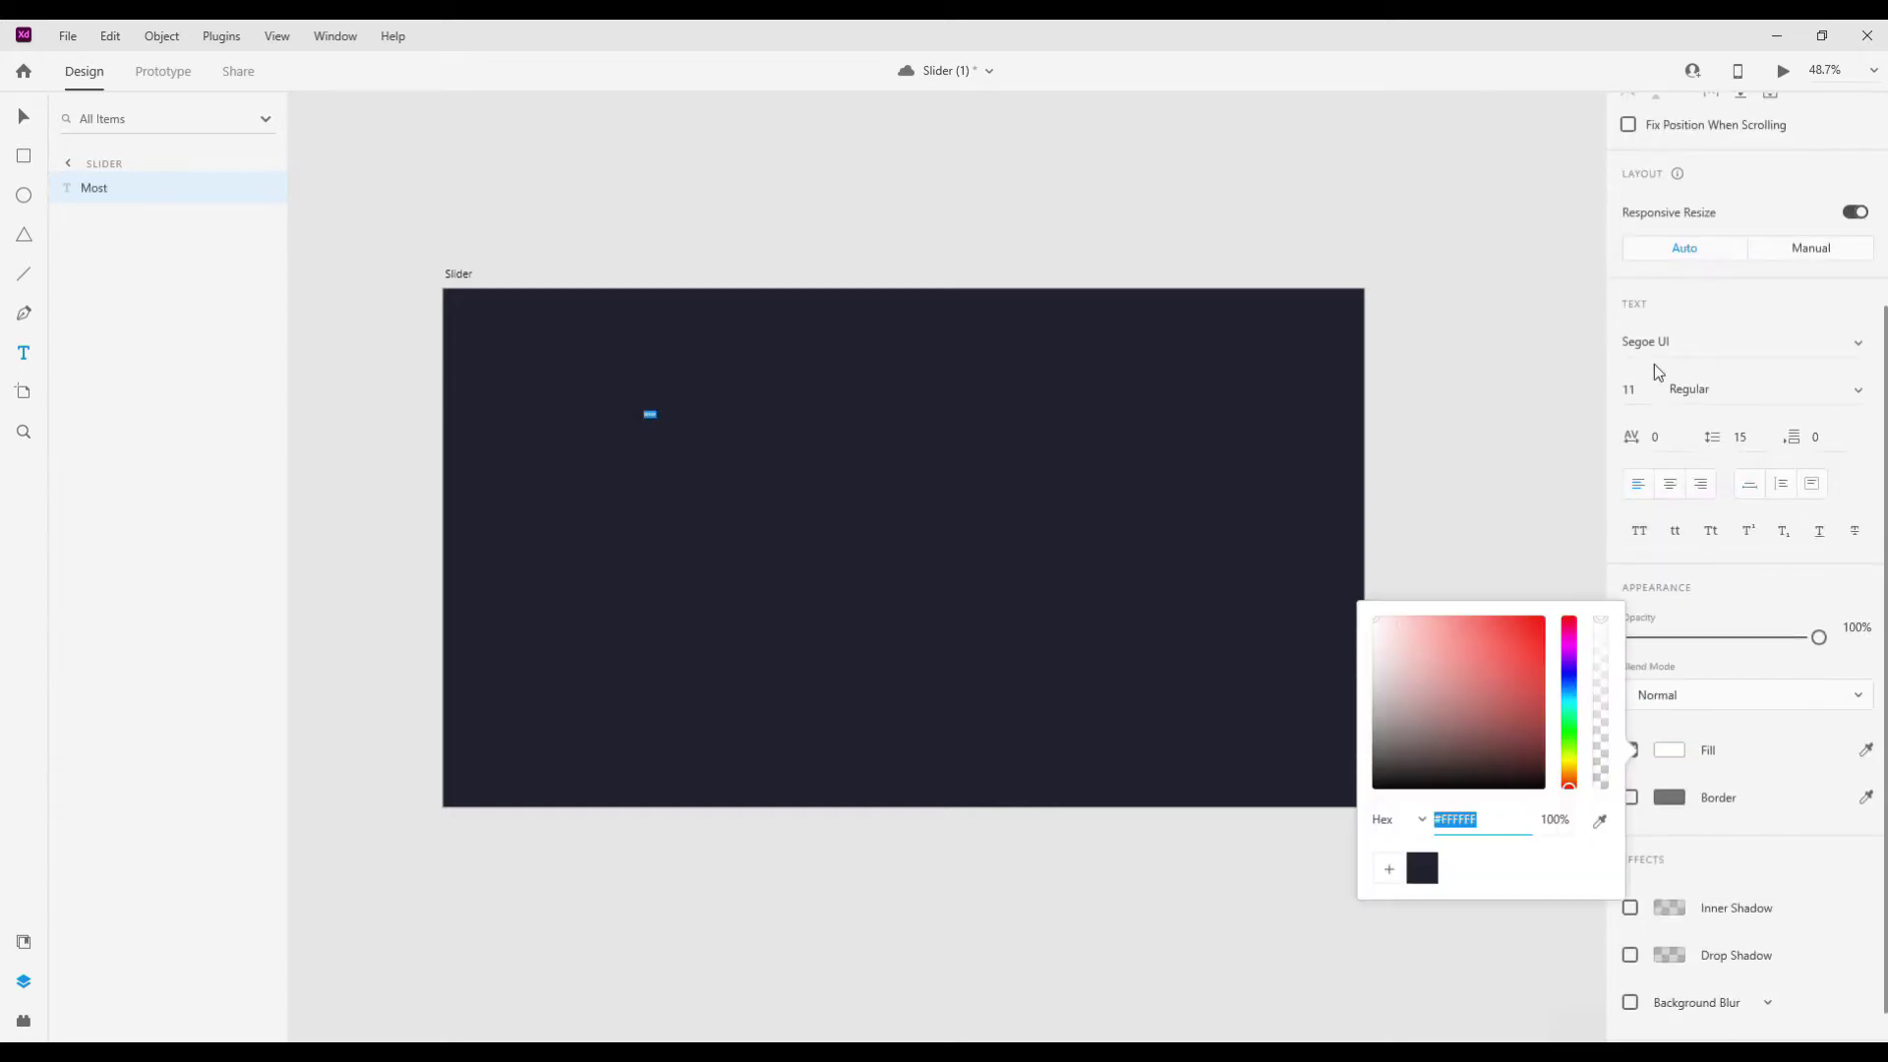
click(1664, 358)
text(Oswald)
key(Return)
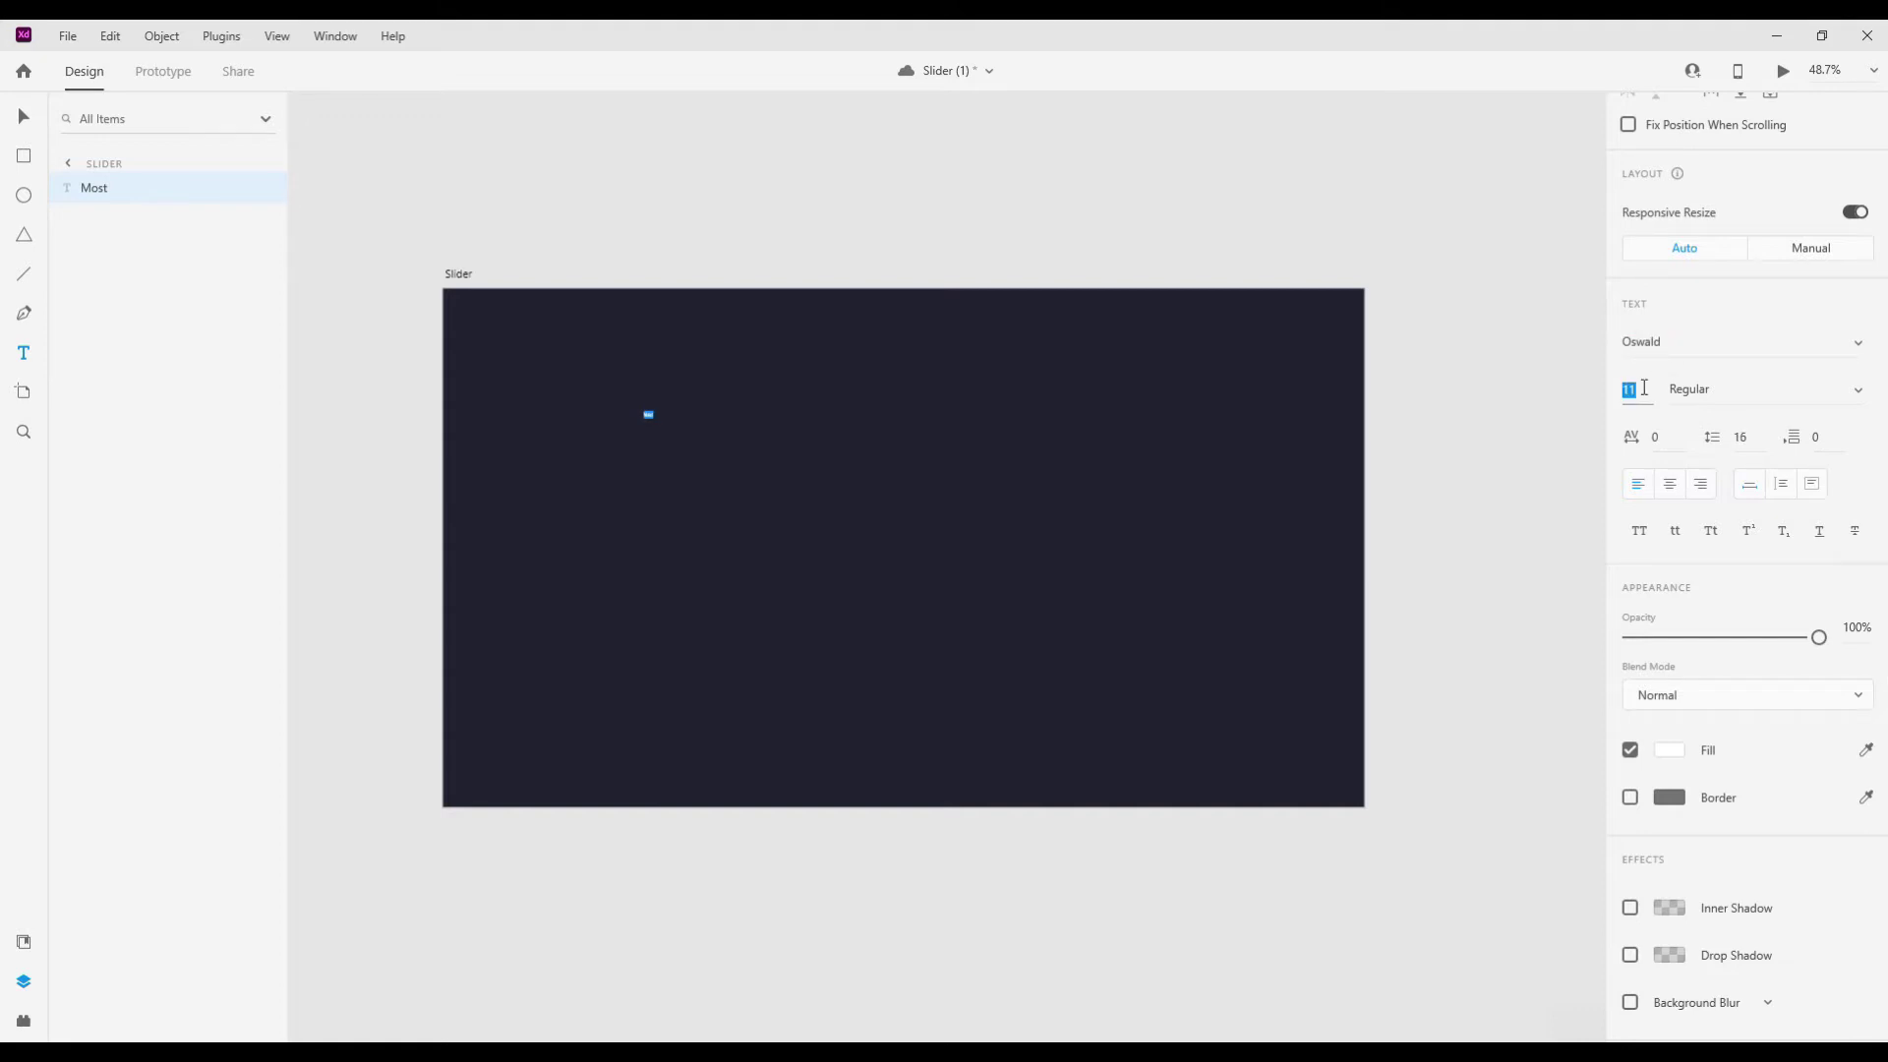
text(40)
key(Return)
text(Visited countries in the World 2021)
key(Escape)
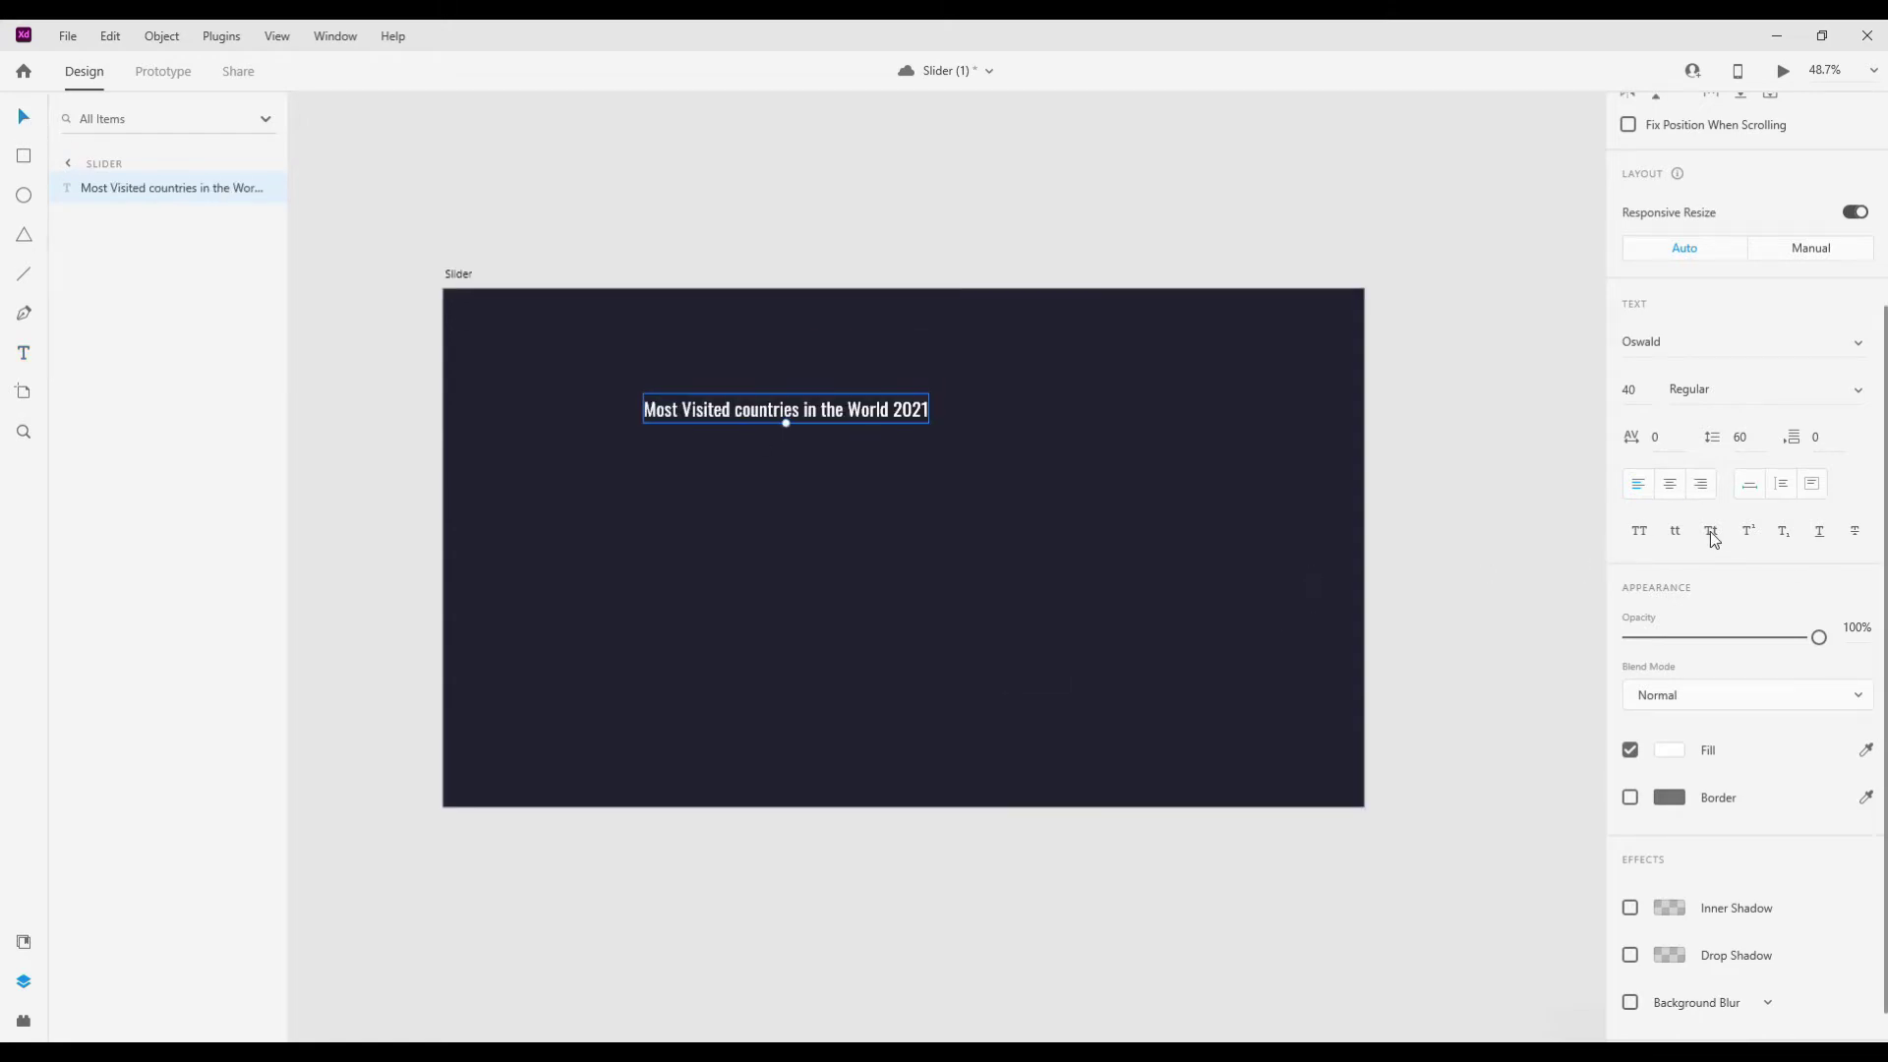
- Switch the title to Title Case, move it upper left, and set size 90
click(1712, 539)
drag(844, 421, 791, 426)
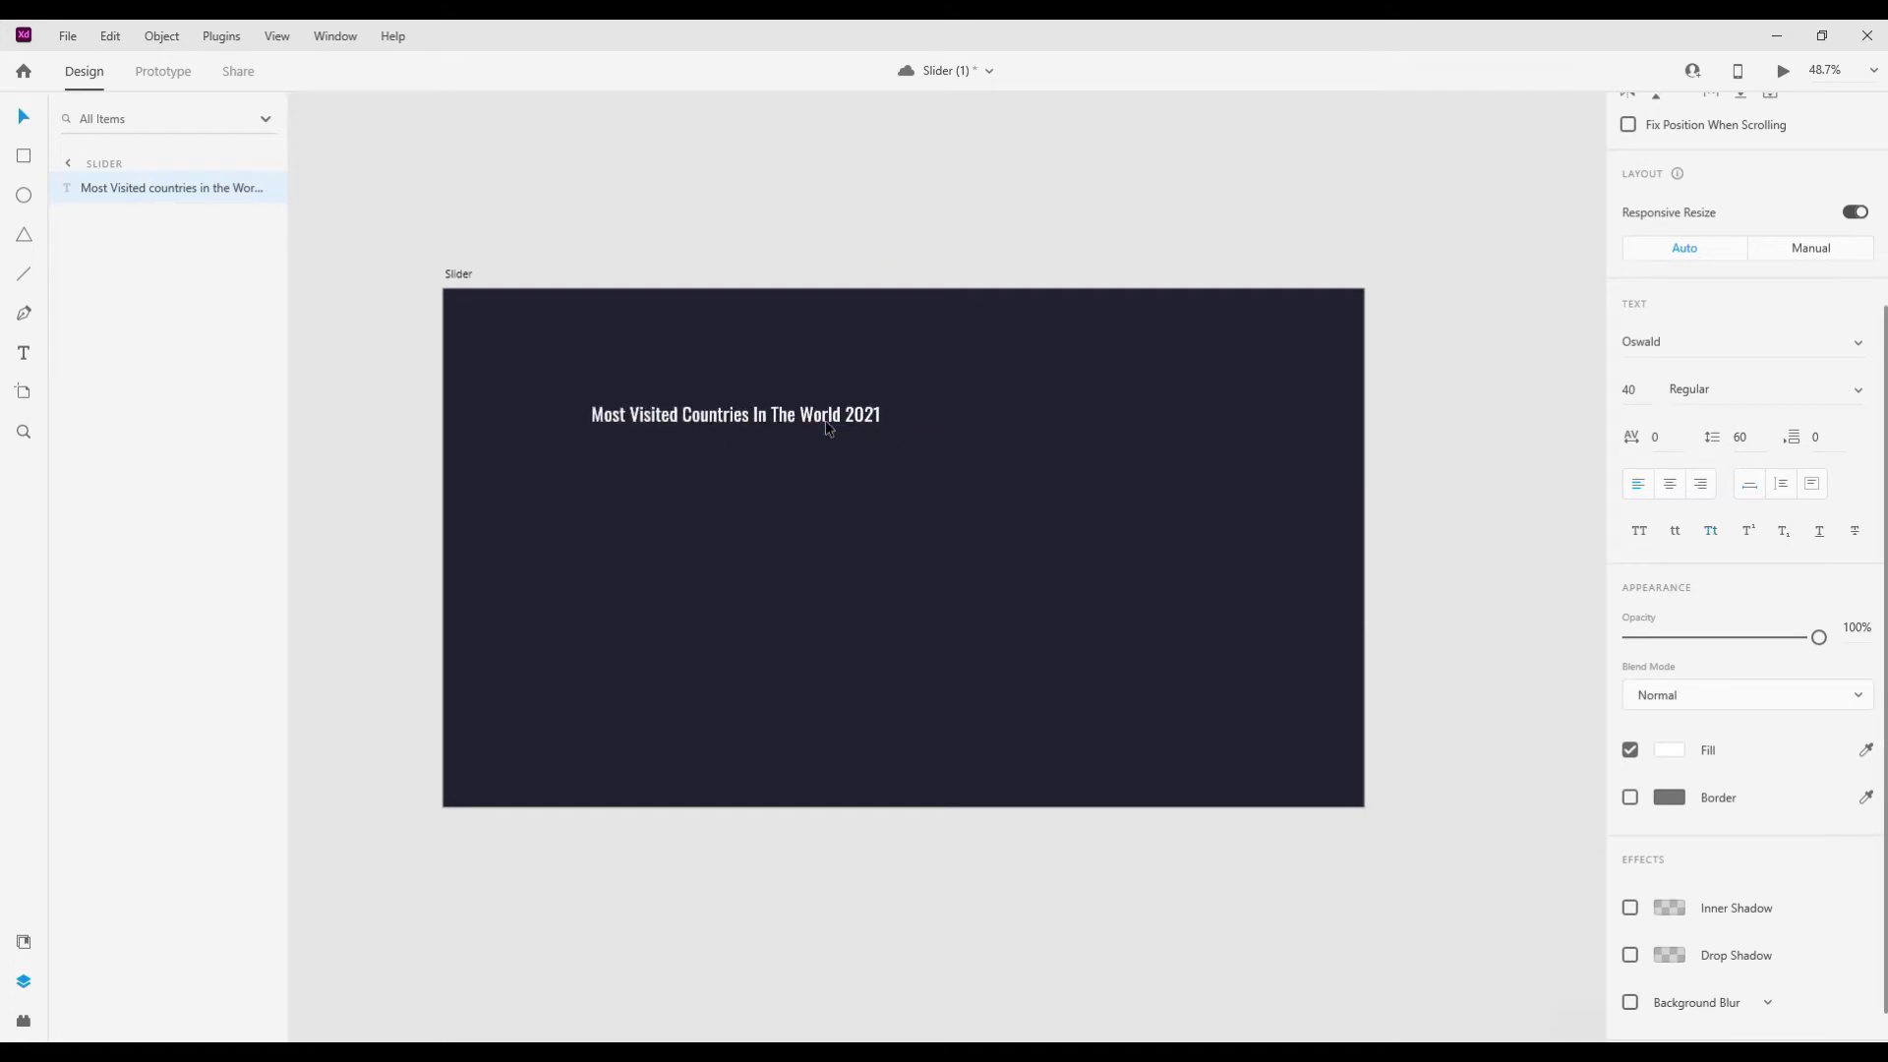
click(1630, 389)
key(shift+Up)
key(shift+Up)
key(shift+Up)
key(shift+Up)
key(shift+Up)
key(shift+Up)
drag(793, 448, 679, 464)
click(1630, 390)
key(shift+Down)
- Break the title into three lines before 'Countries' and 'World'
double_click(800, 433)
click(685, 421)
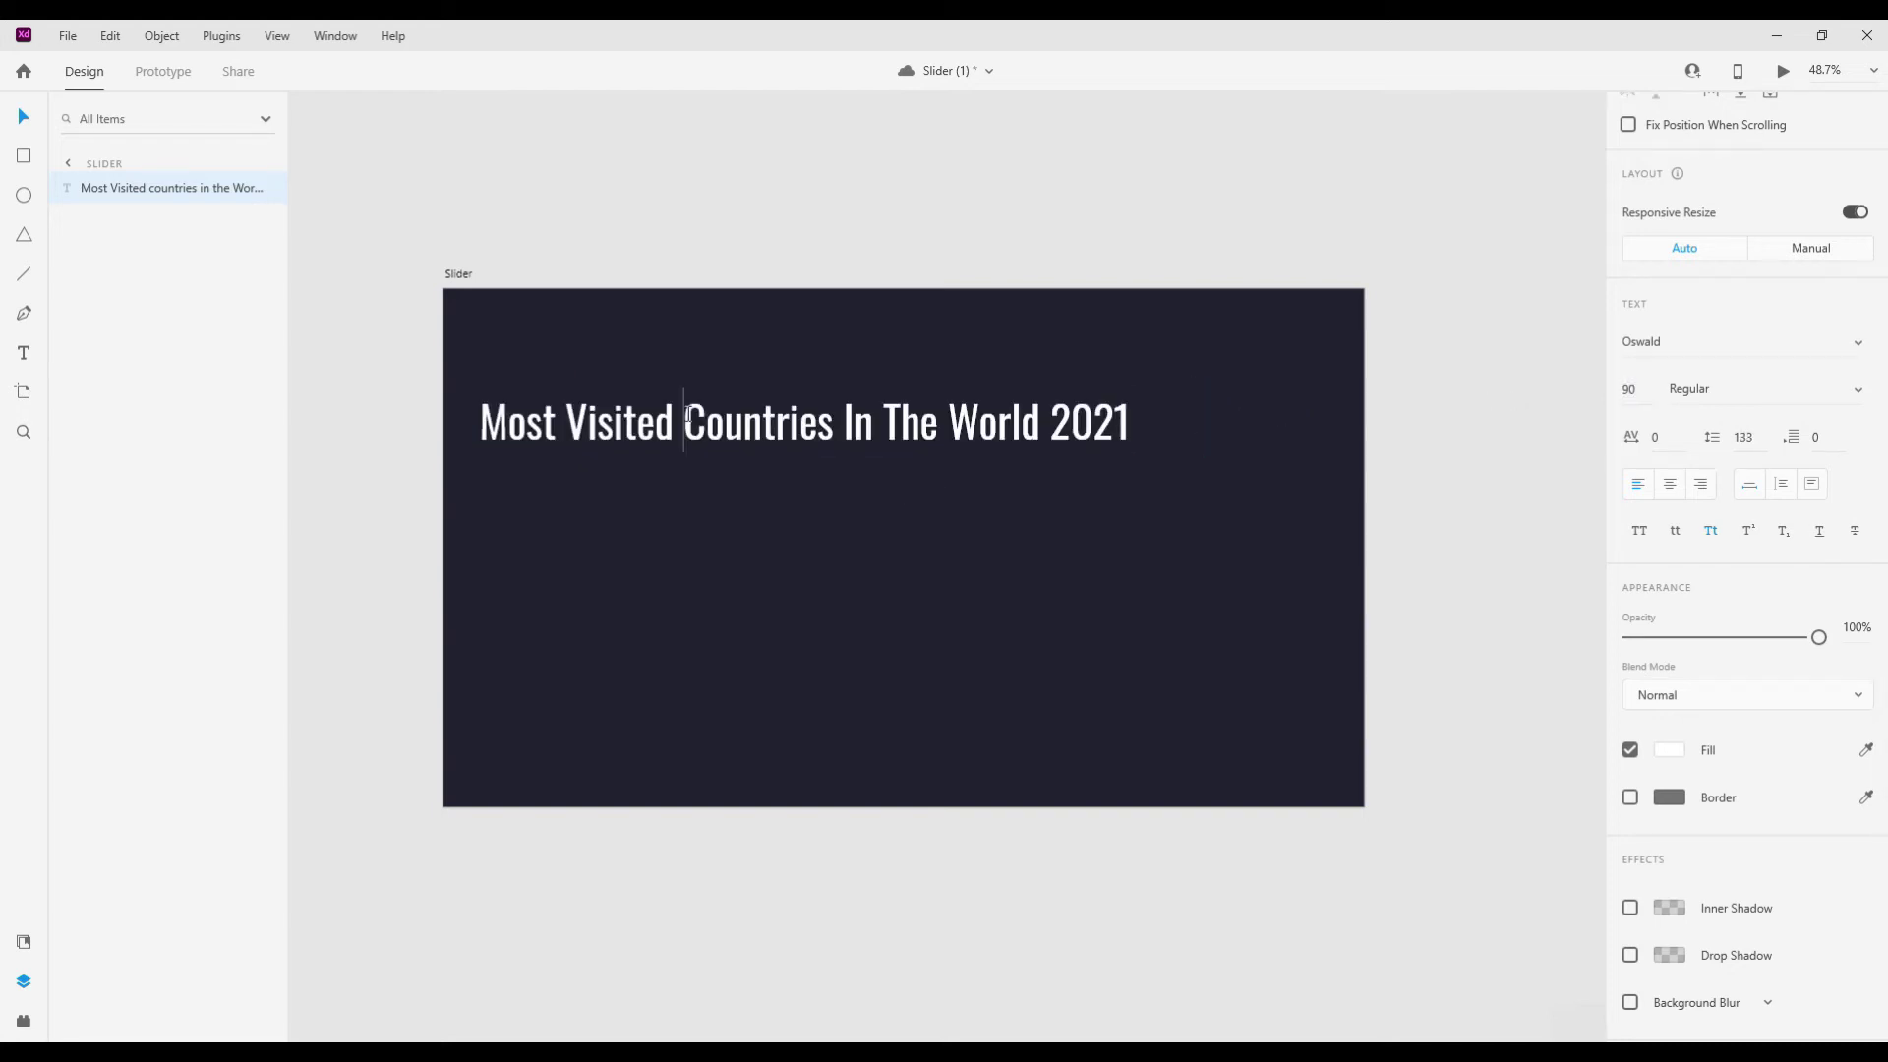
key(Return)
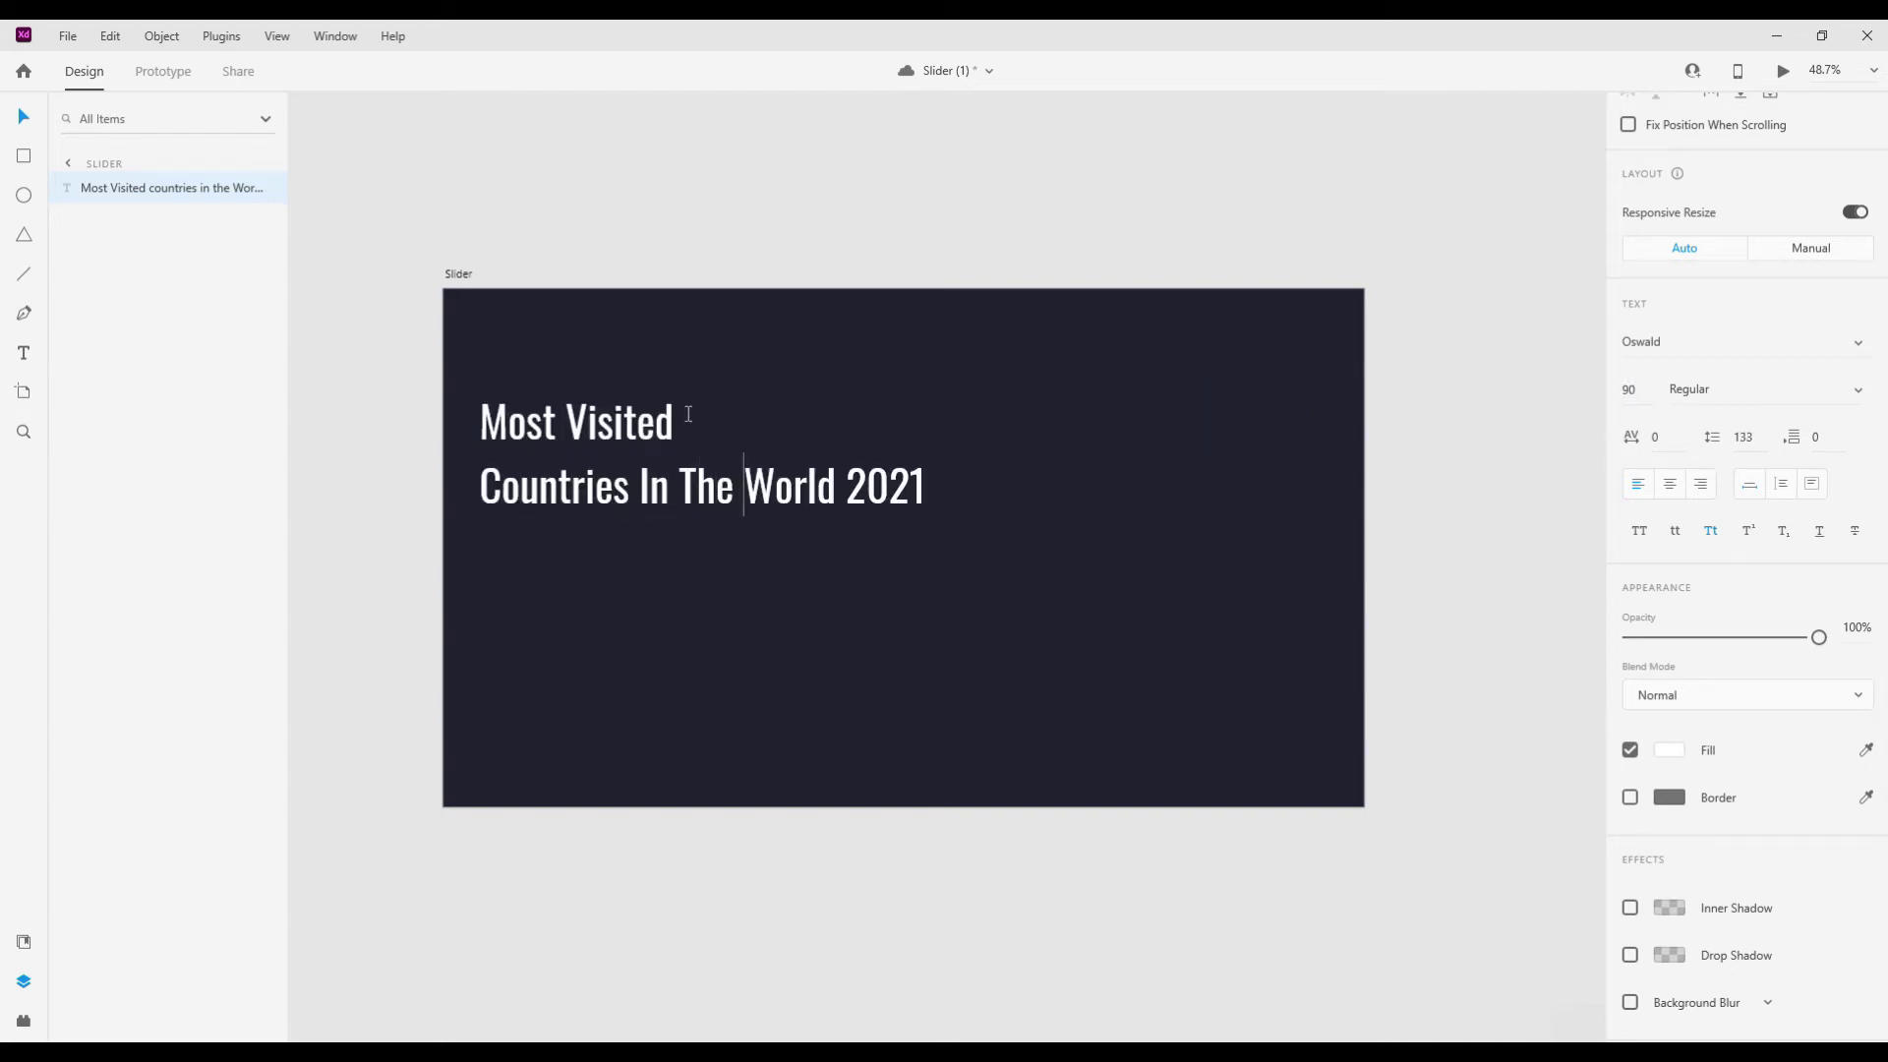
key(Return)
key(Escape)
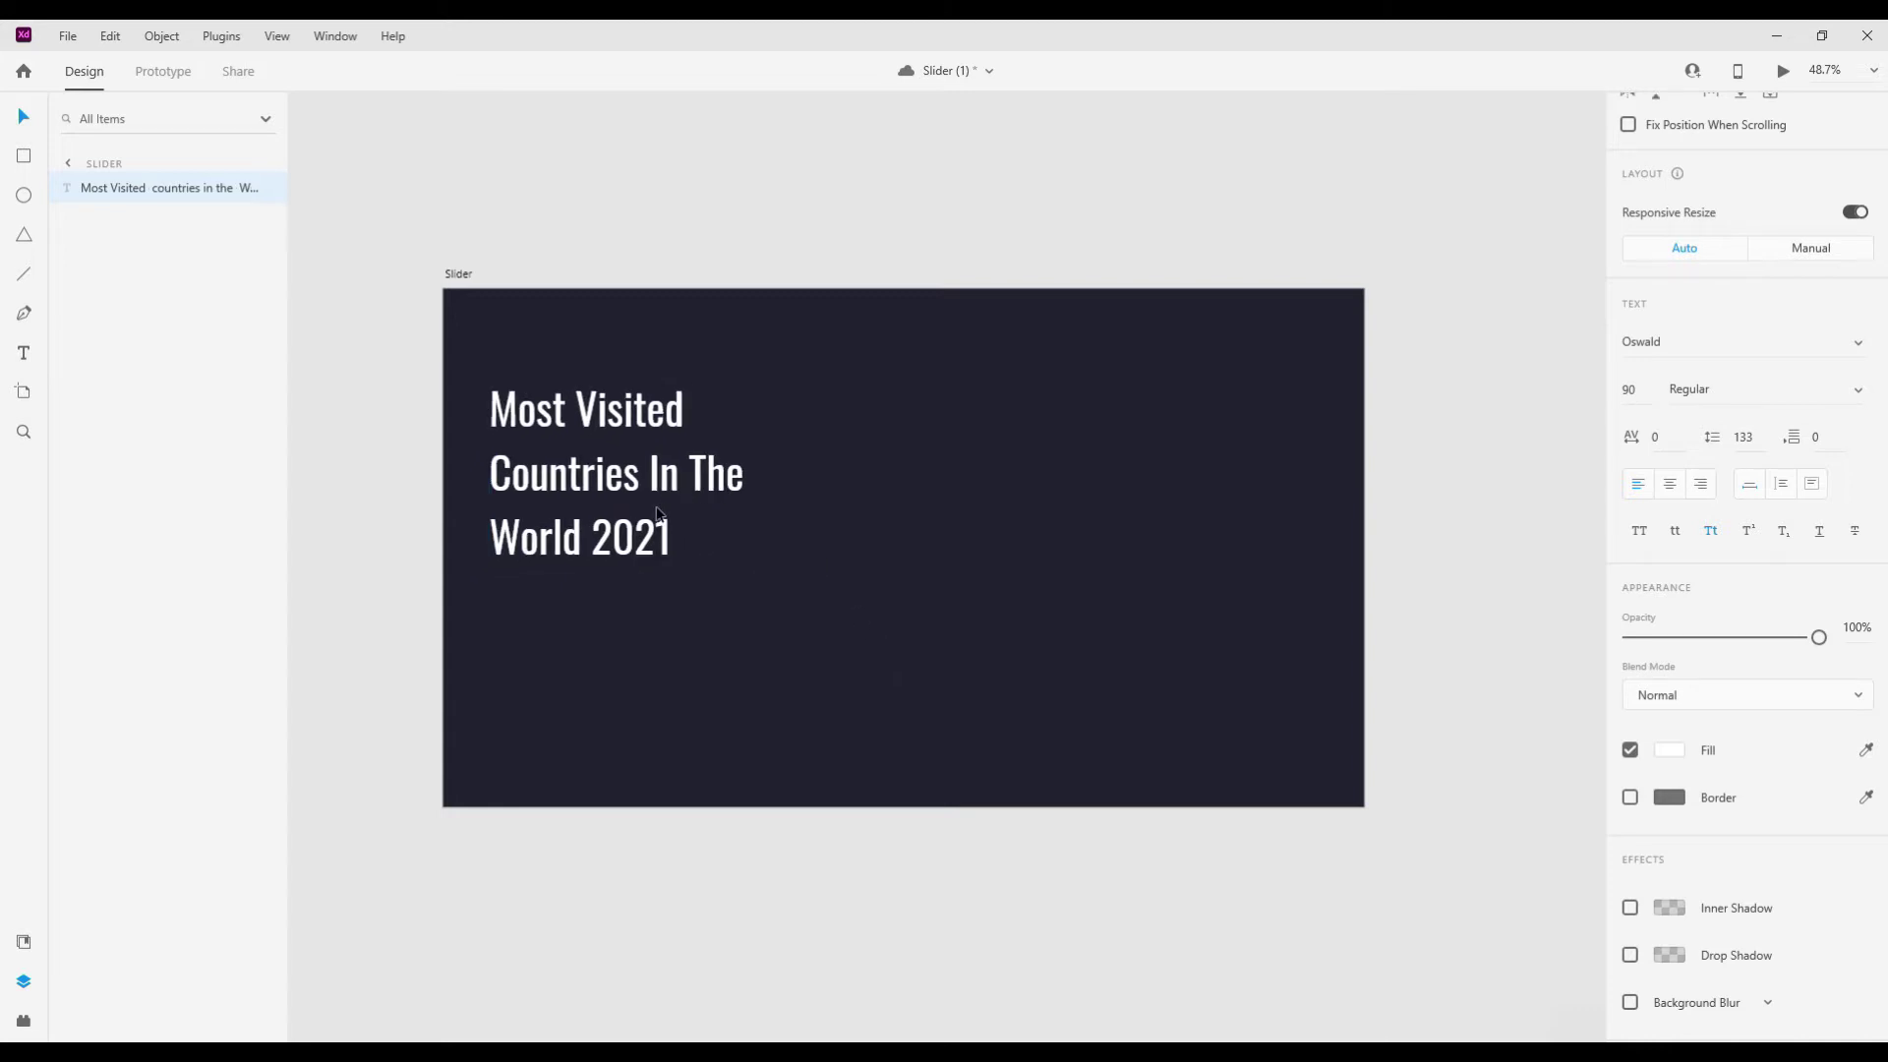
- Set the title's font weight to SemiBold and nudge it slightly left
click(1727, 388)
text(a)
key(BackSpace)
text(s)
key(Return)
drag(664, 511, 660, 510)
click(814, 629)
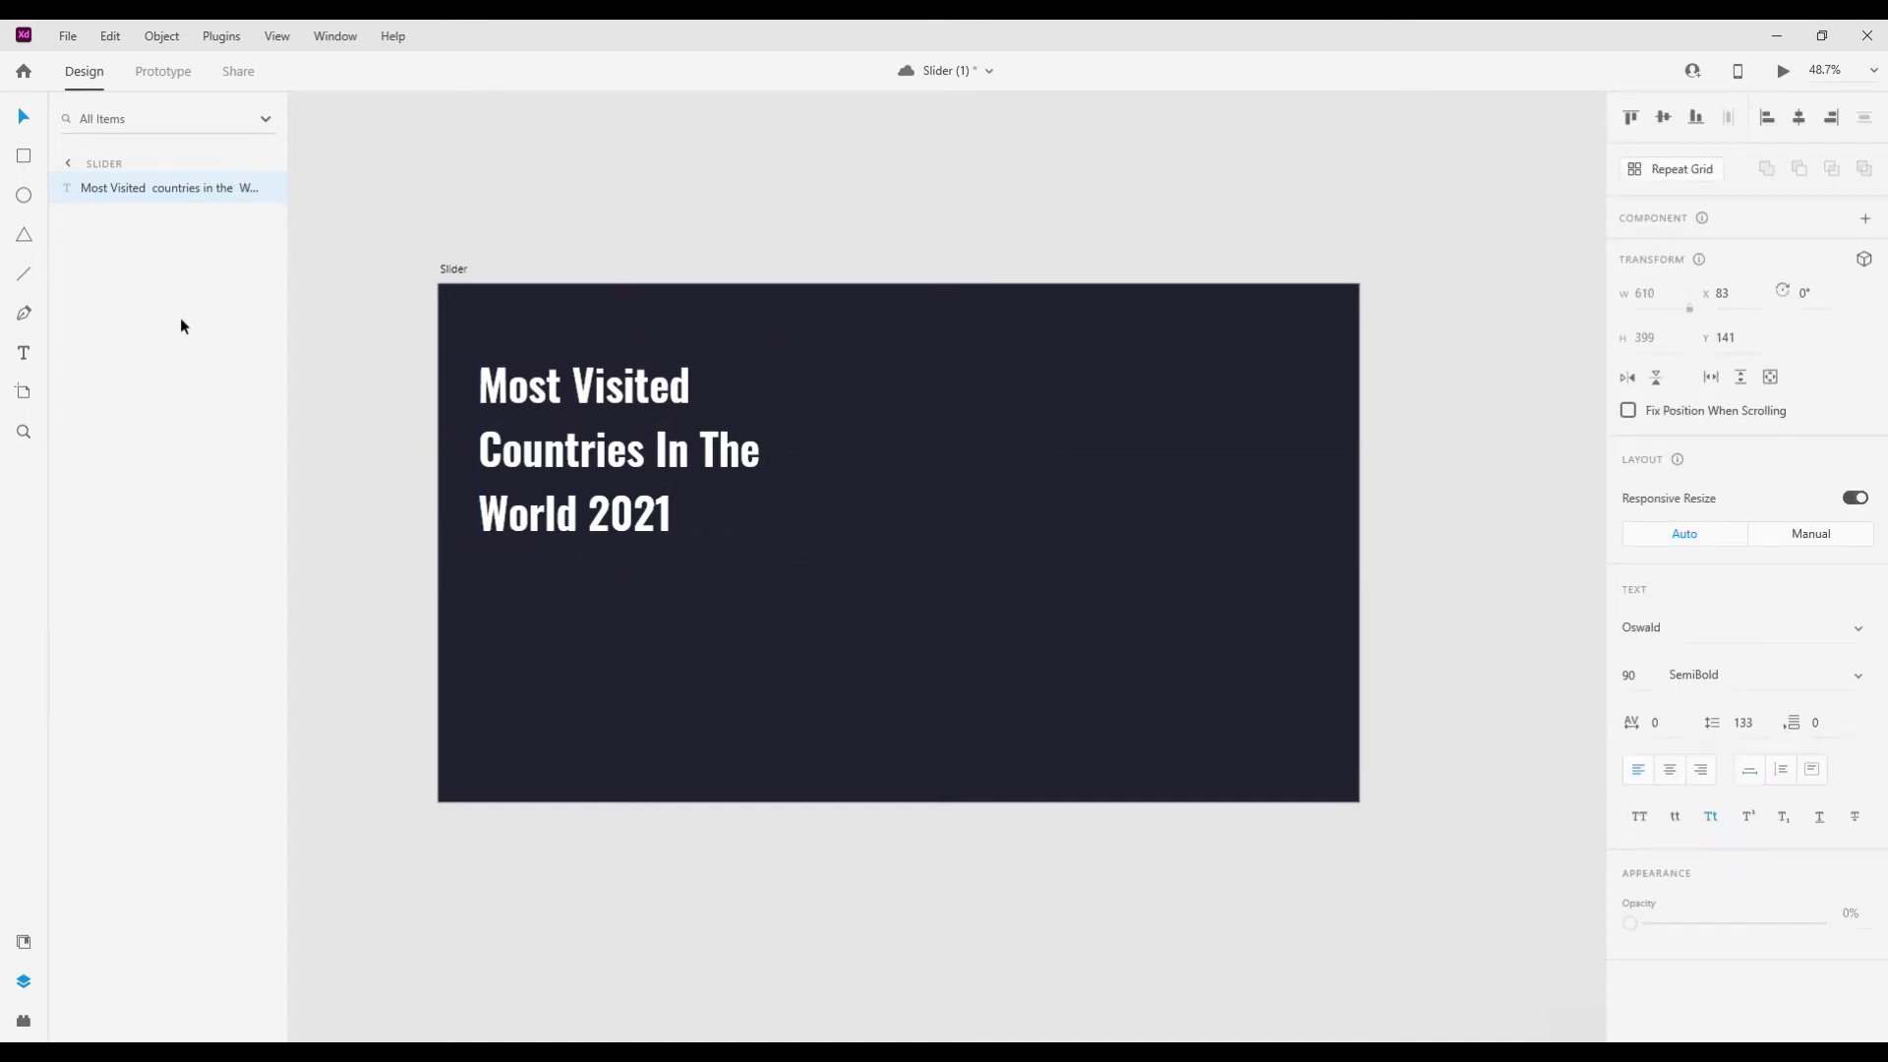
- Draw a white rectangle below the title and shrink the title to size 80
drag(795, 555, 1050, 699)
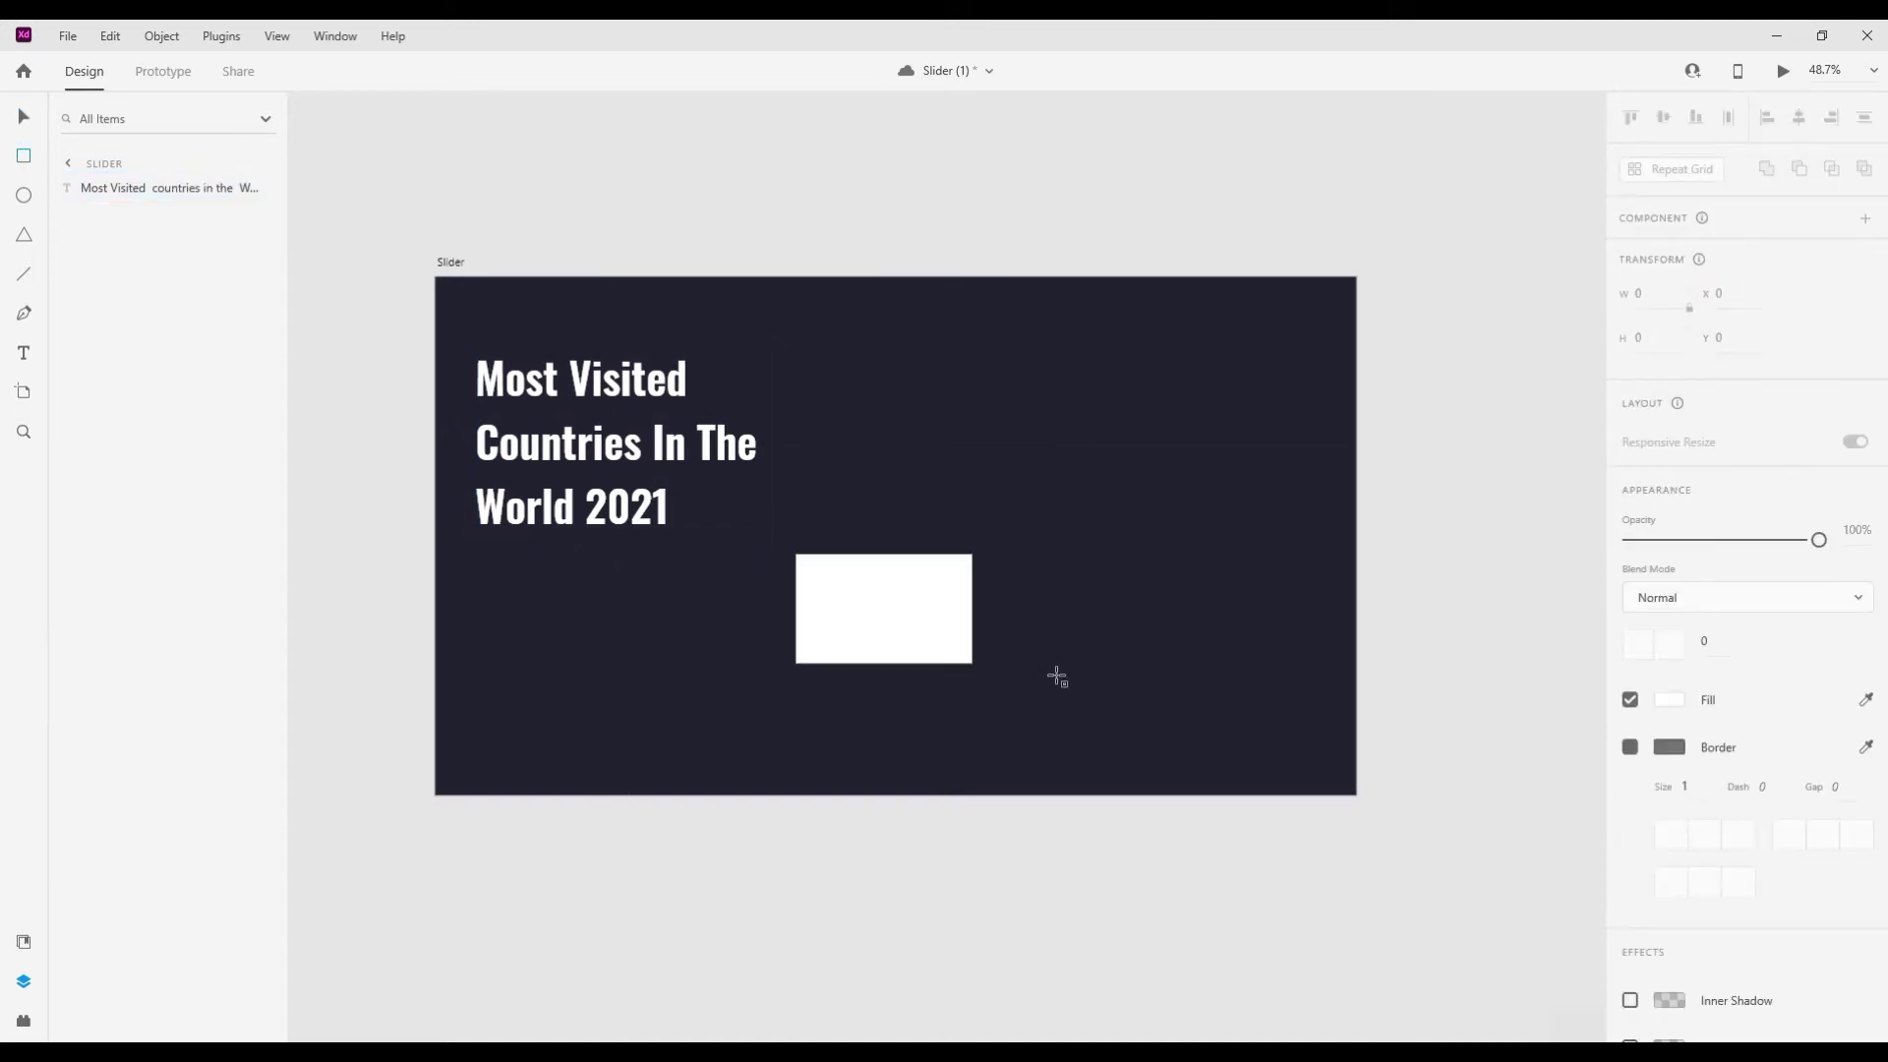
click(84, 217)
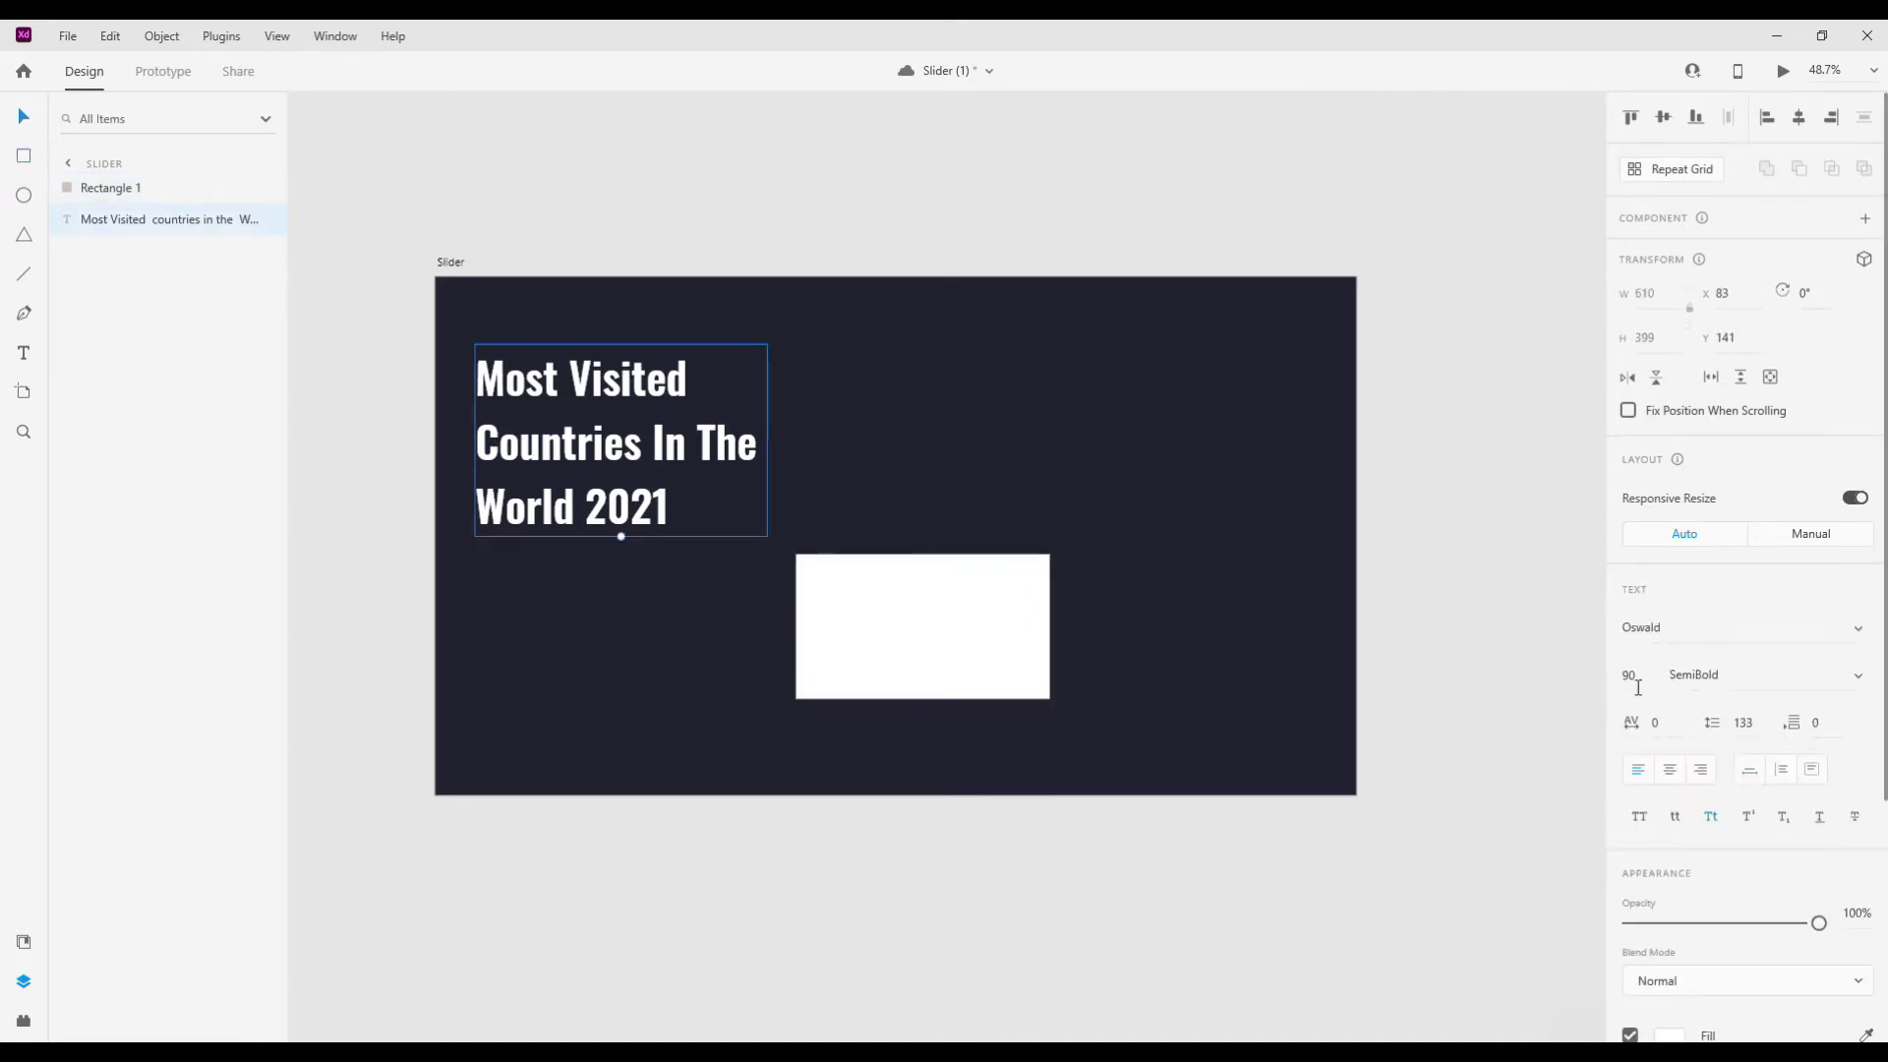
text(80)
key(Return)
drag(882, 654, 815, 645)
drag(851, 547, 851, 566)
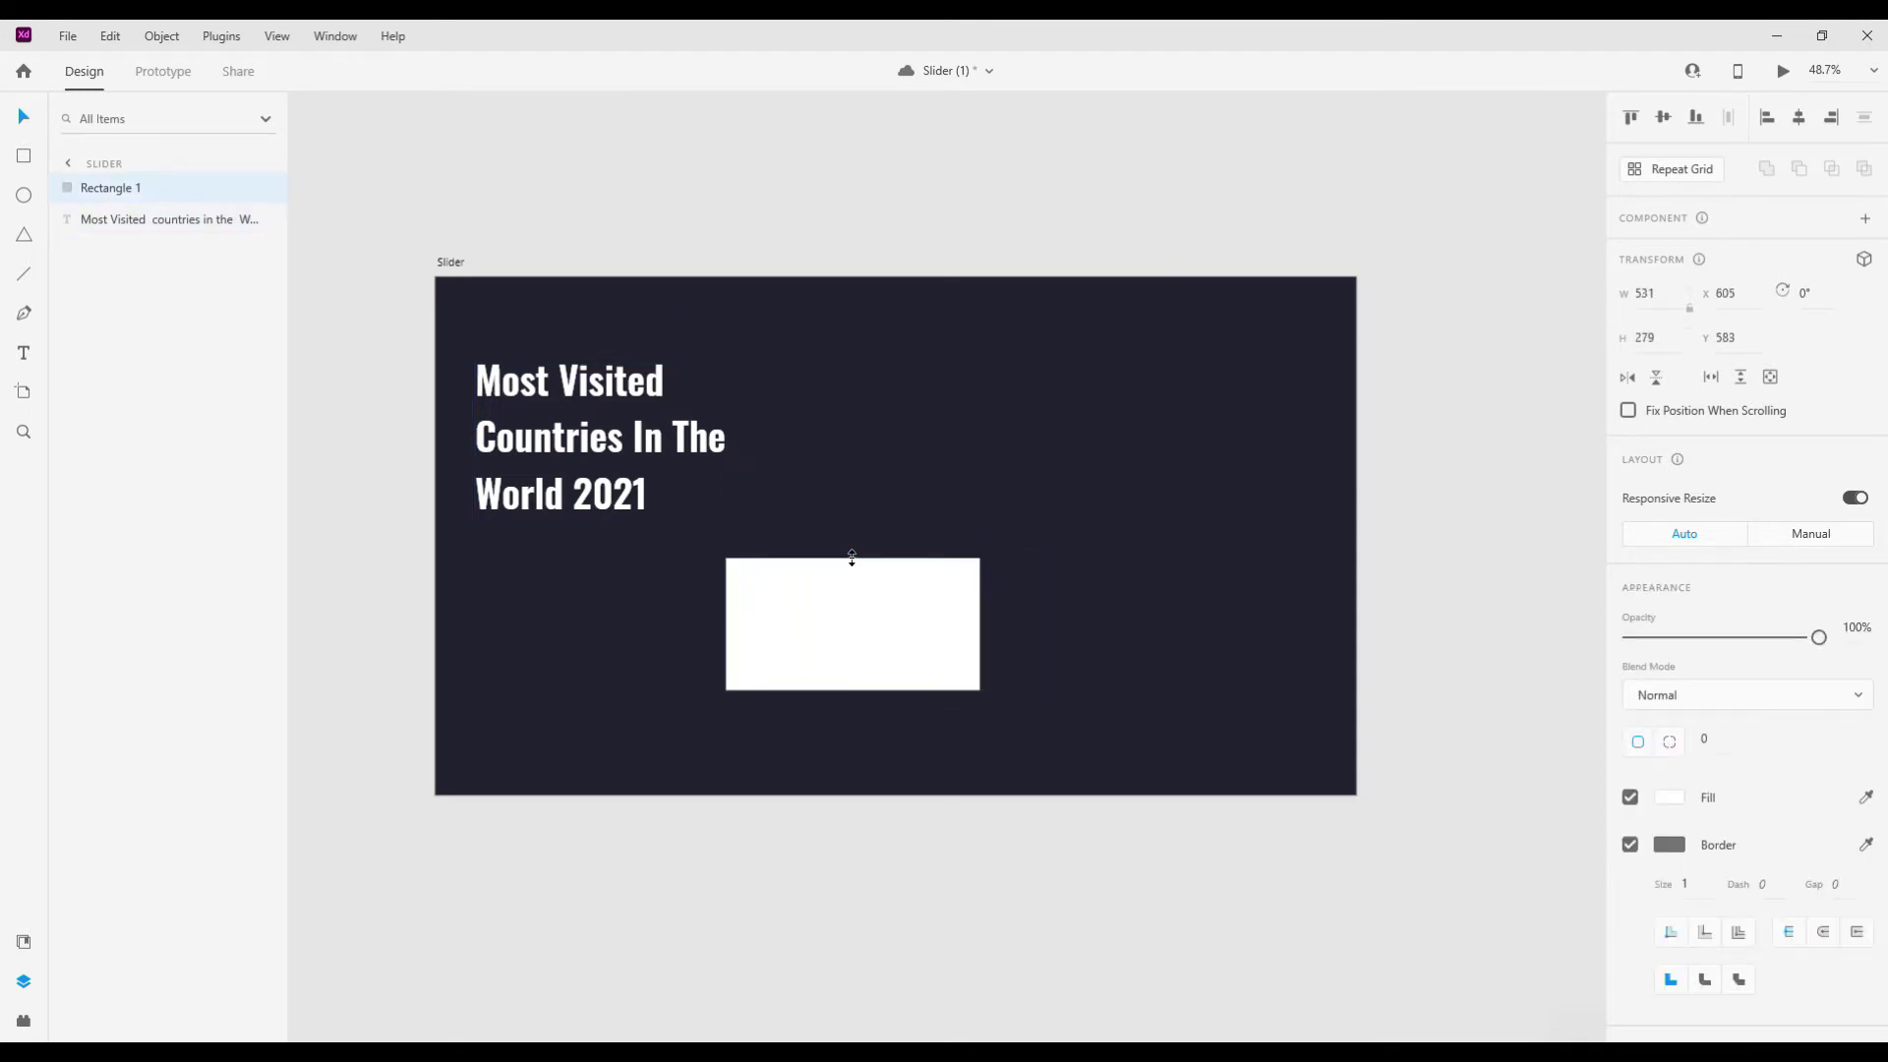
drag(899, 641, 828, 625)
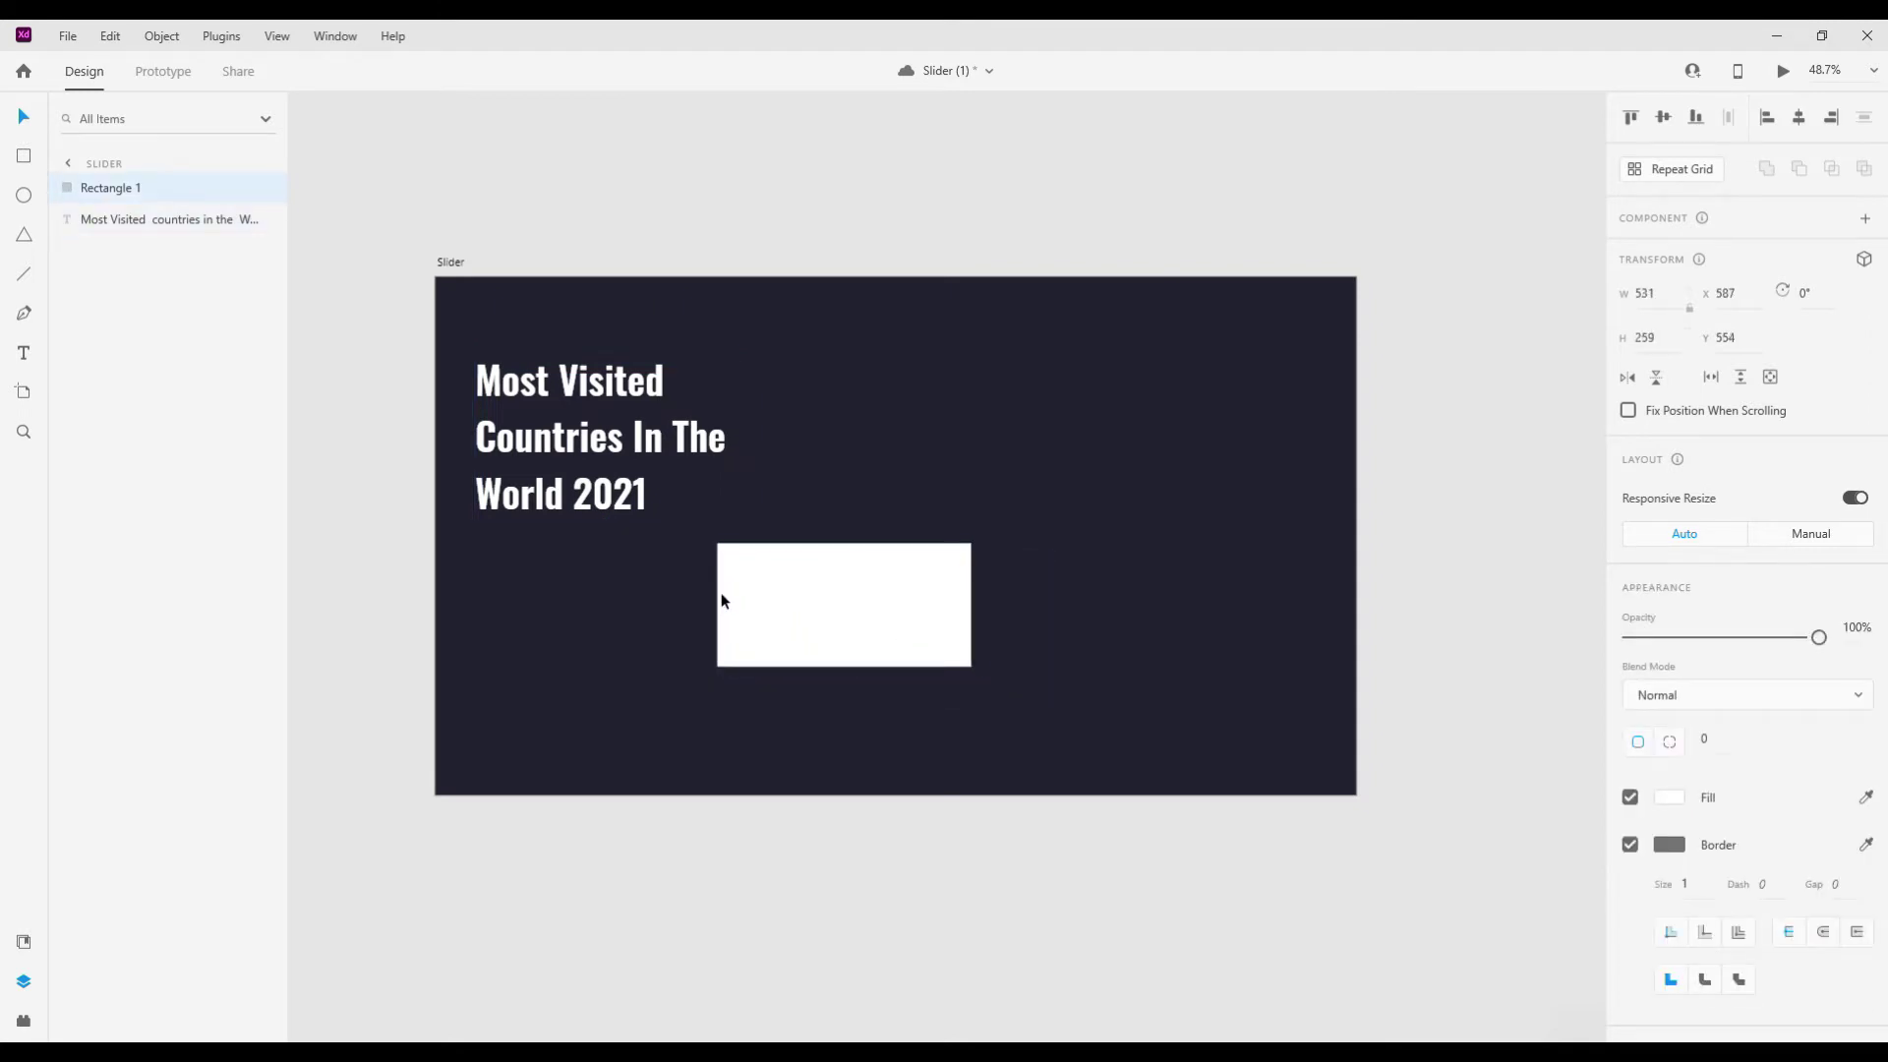
- Alt-drag a copy of the card and size both cards 500 wide by 250 tall
key(alt)
drag(827, 622, 1152, 639)
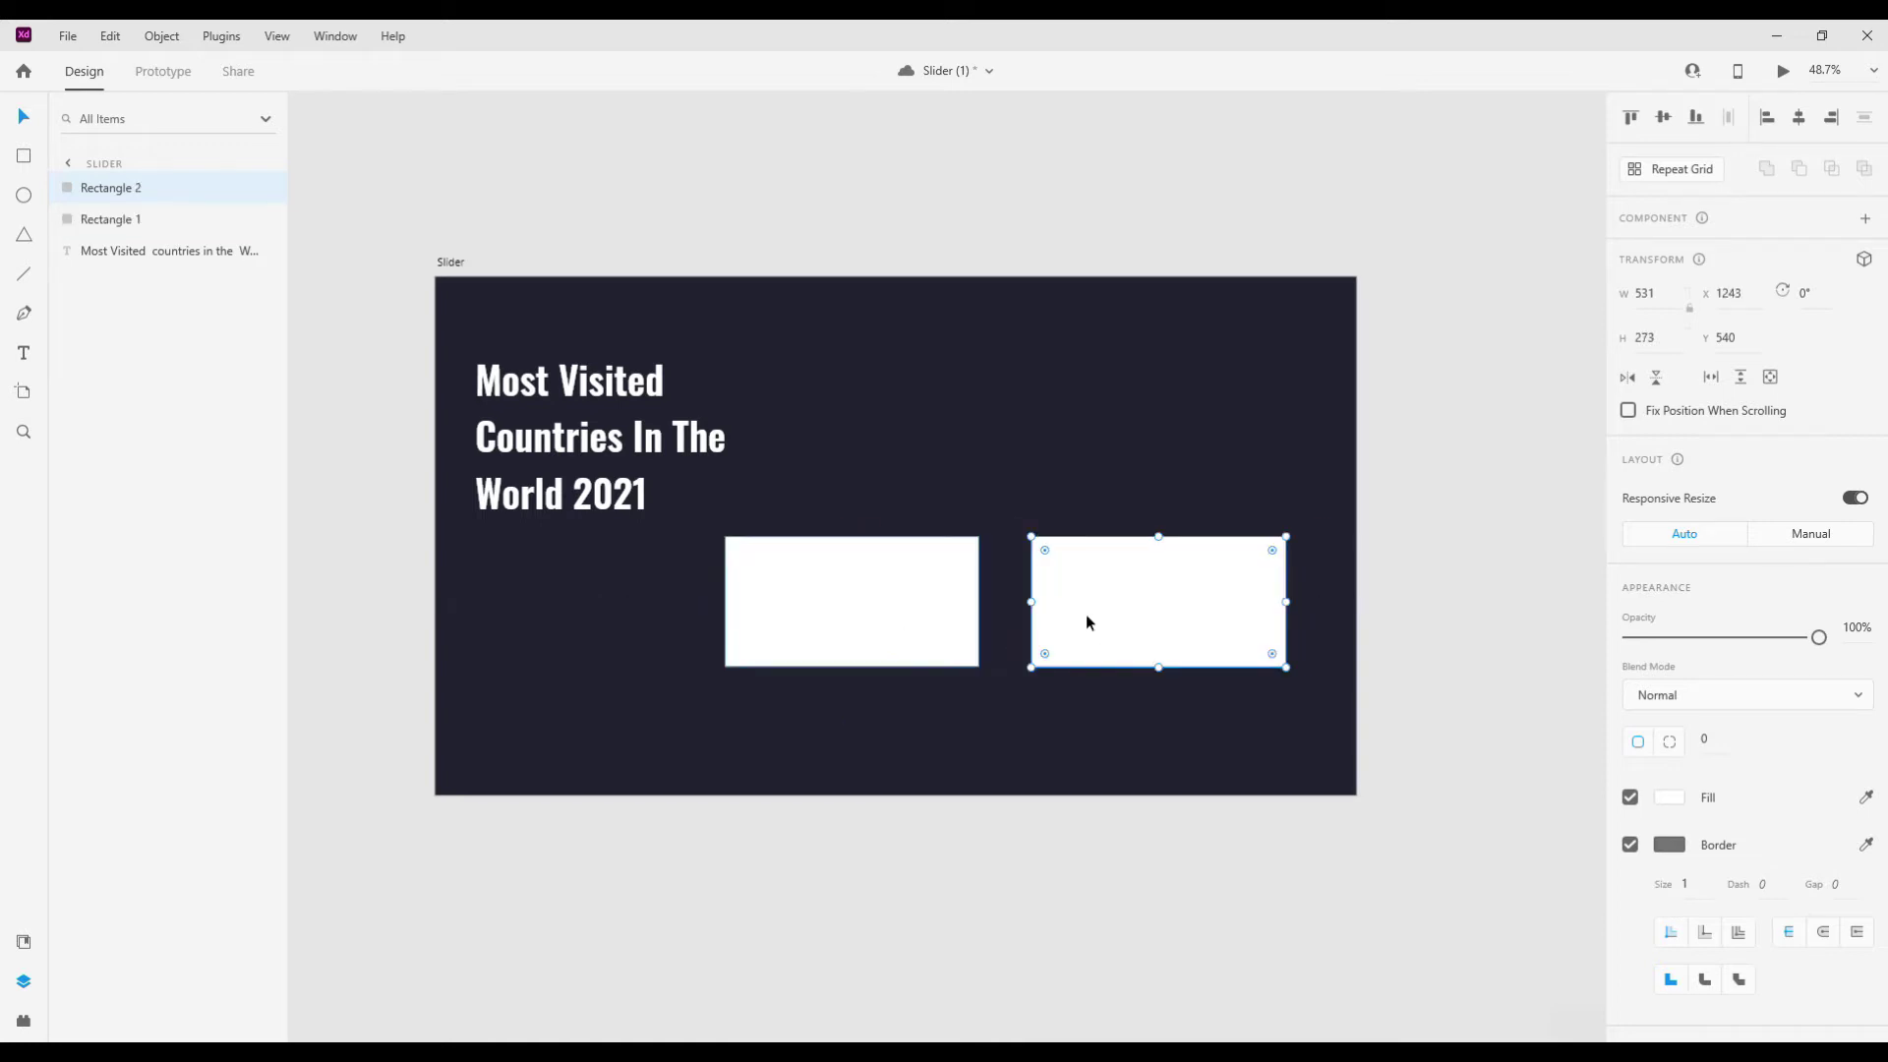
click(1666, 293)
text(500)
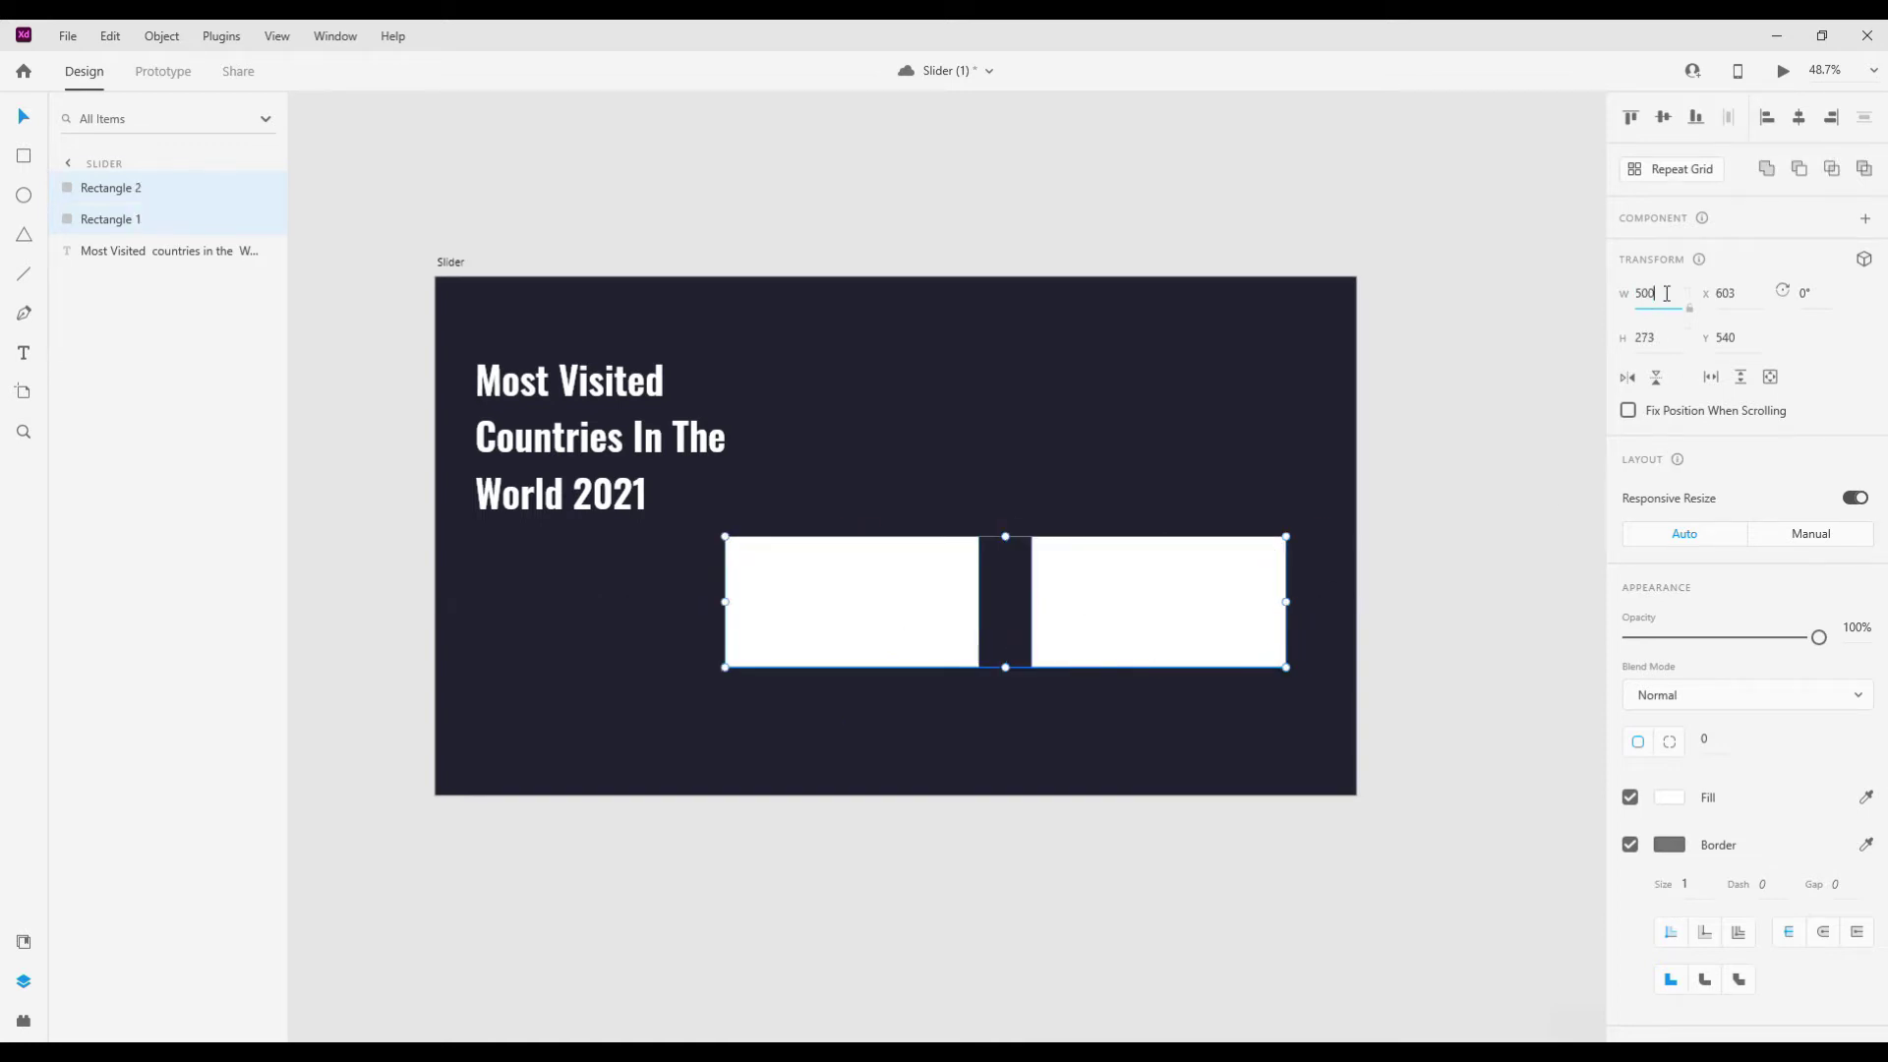
key(Return)
click(1664, 336)
text(250)
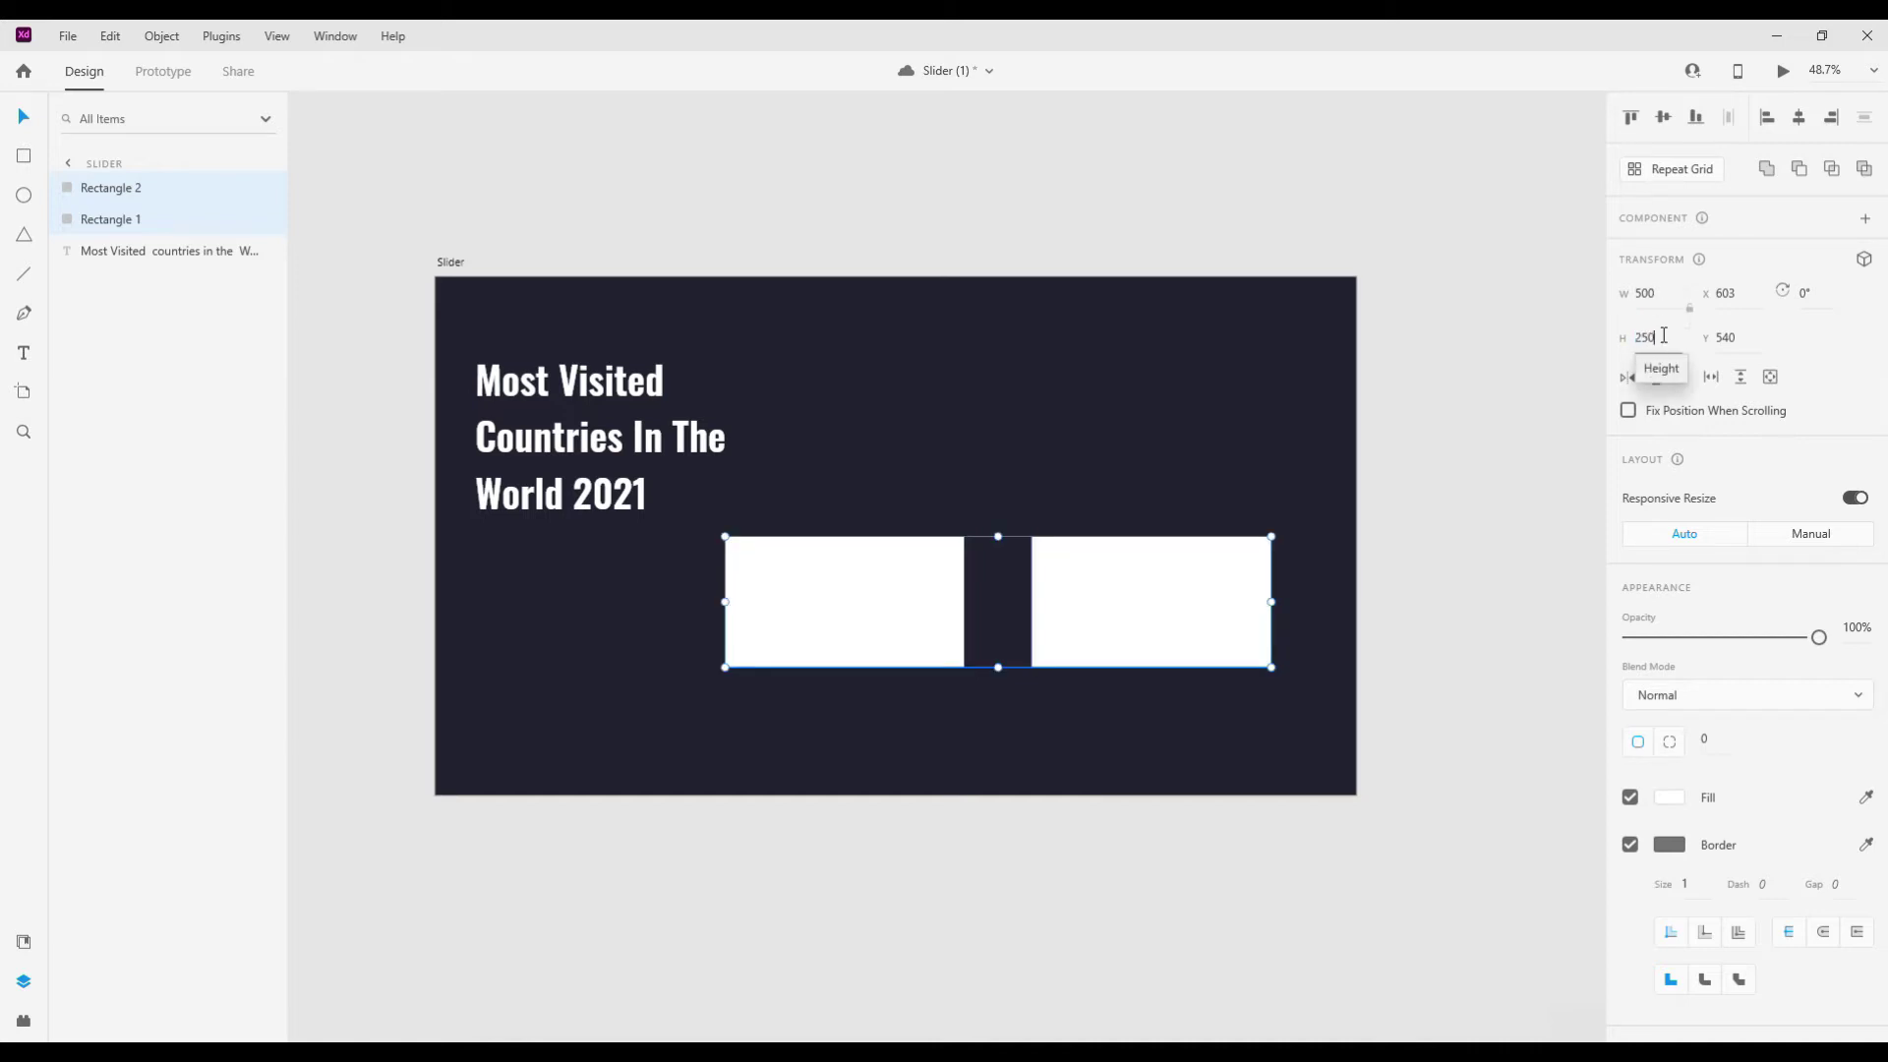
key(Return)
key(Escape)
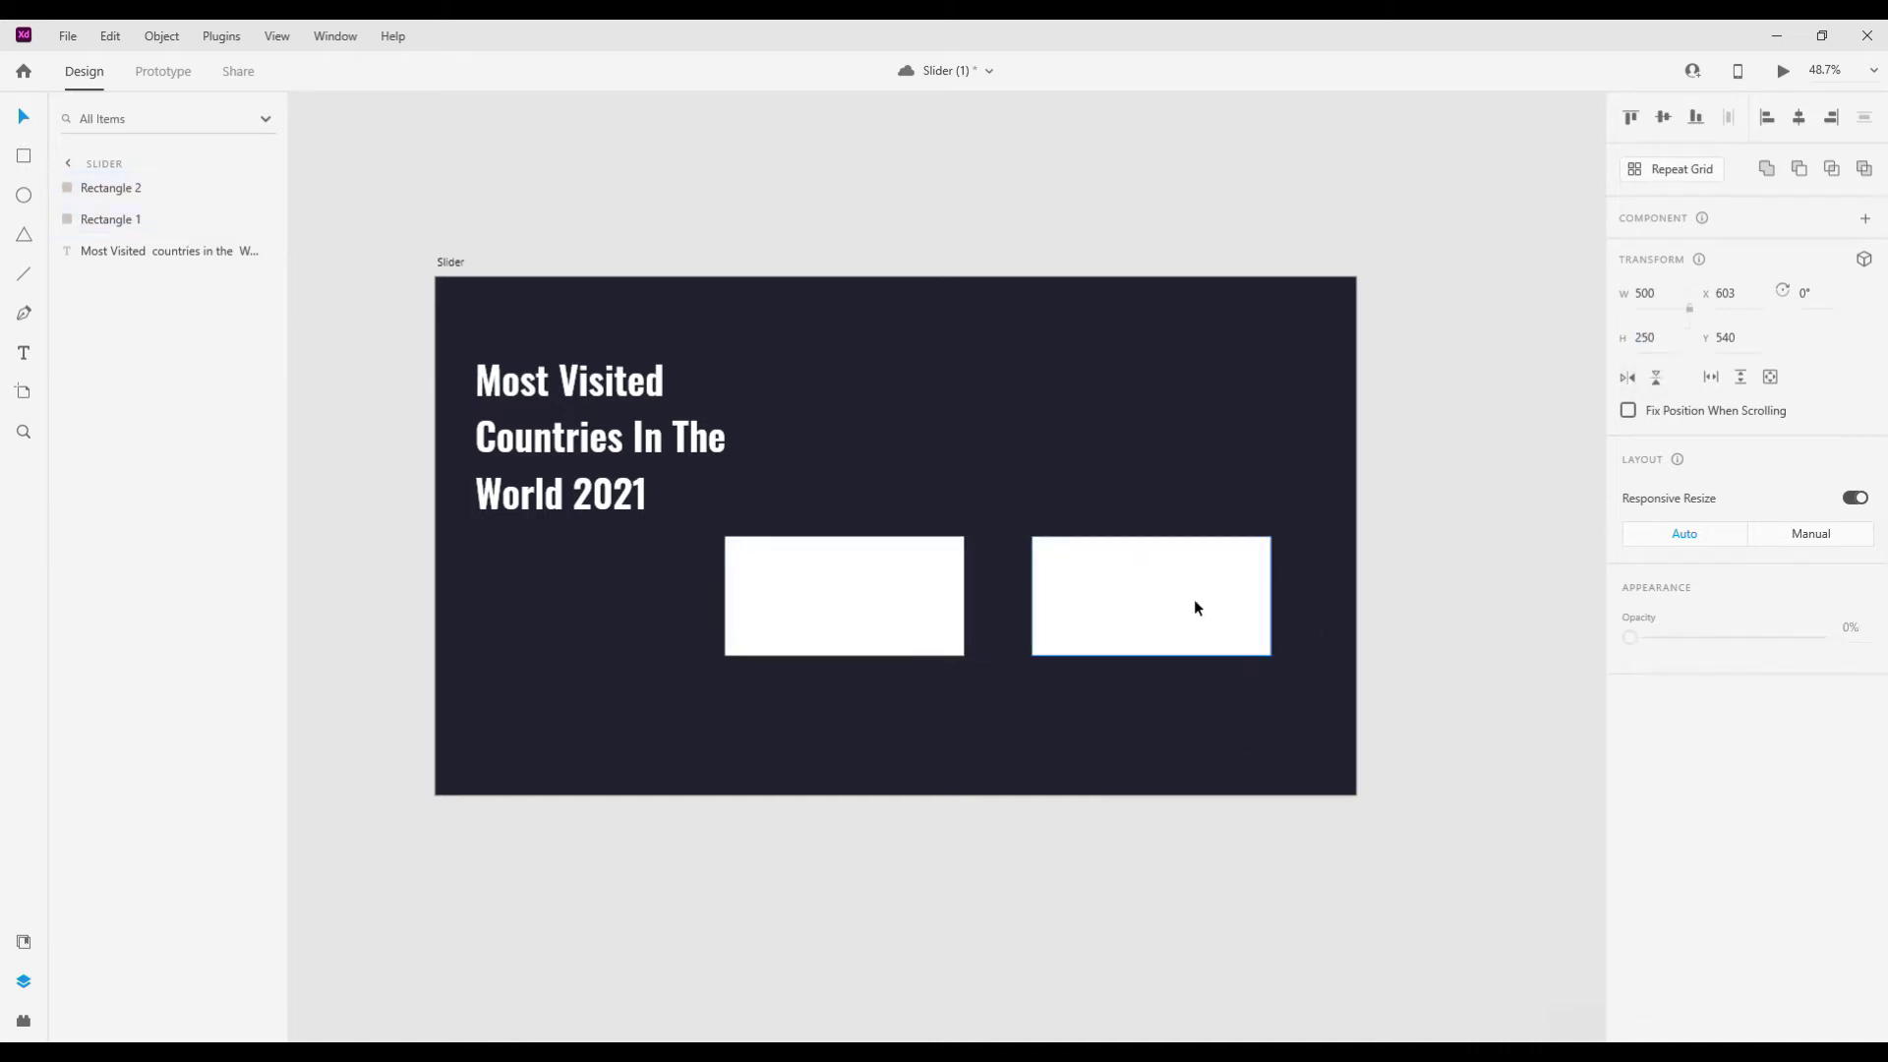
- Duplicate a third card to the right, remove the borders, and round corners by 10
click(955, 602)
click(1136, 607)
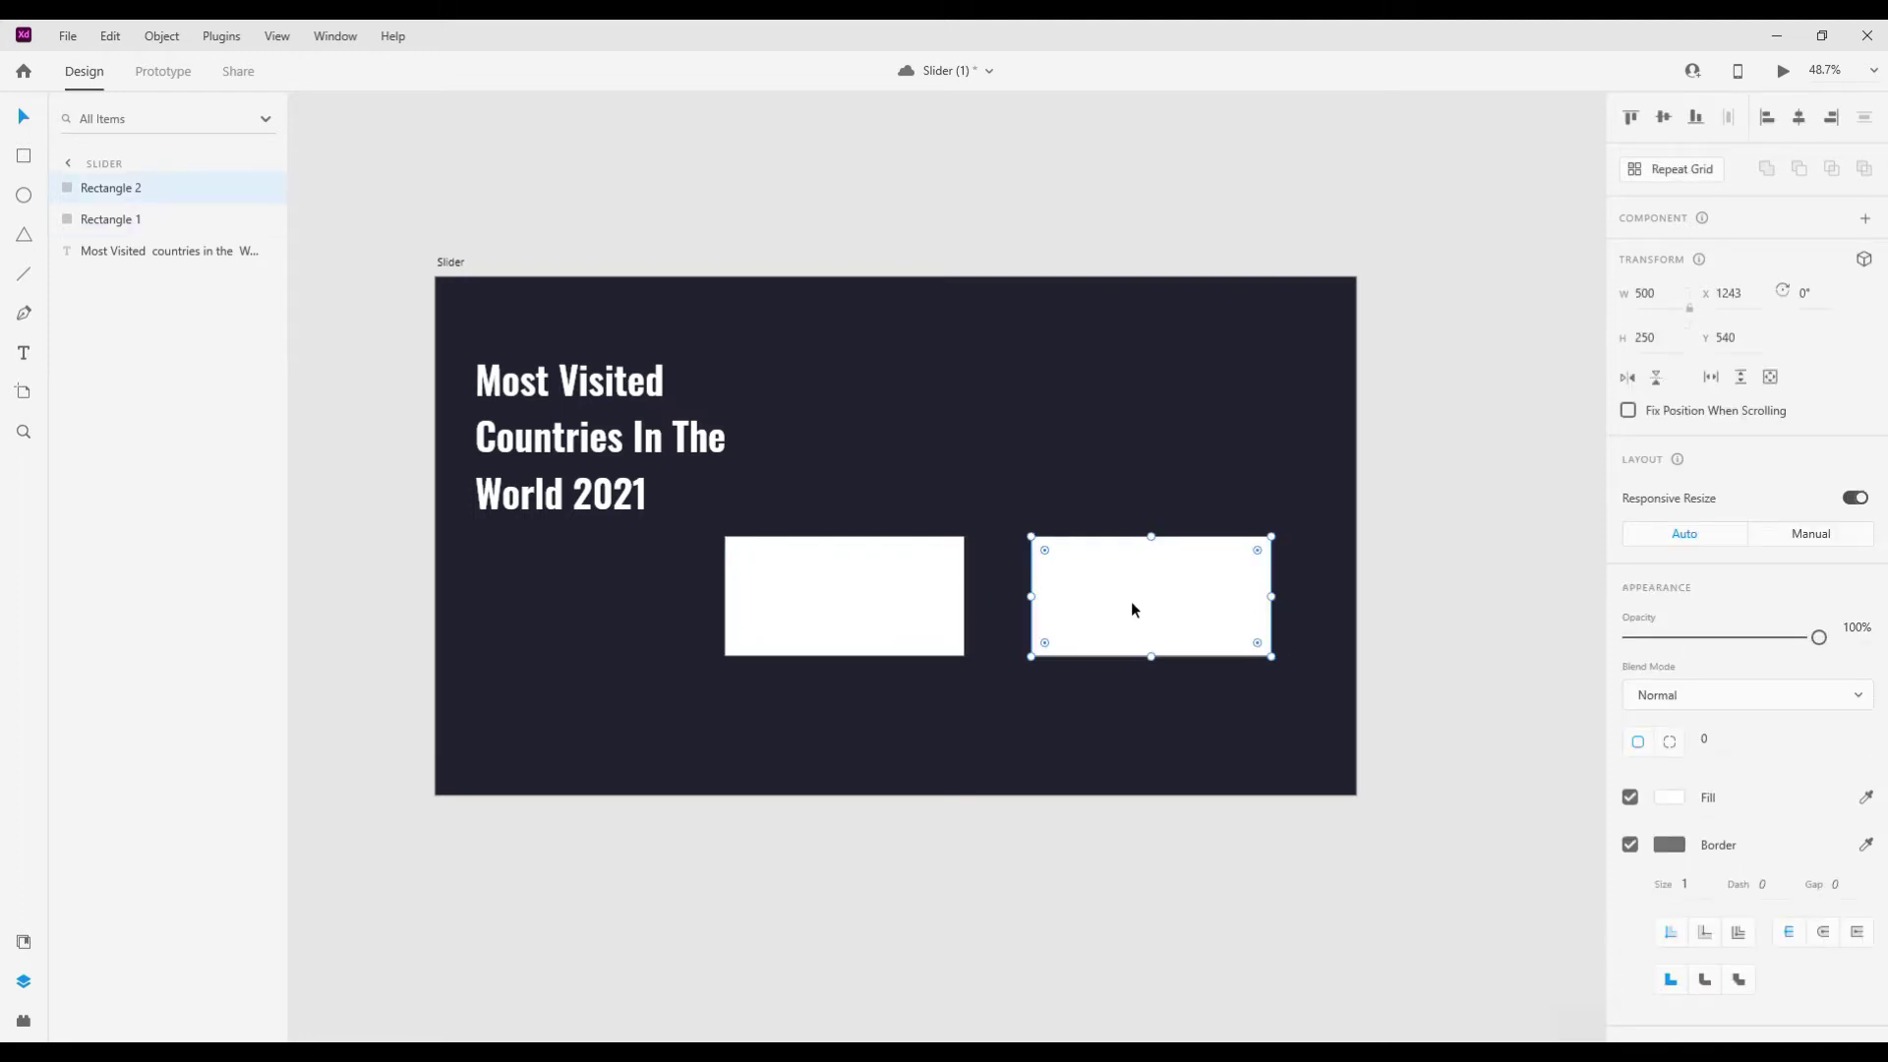
drag(1133, 610, 1331, 608)
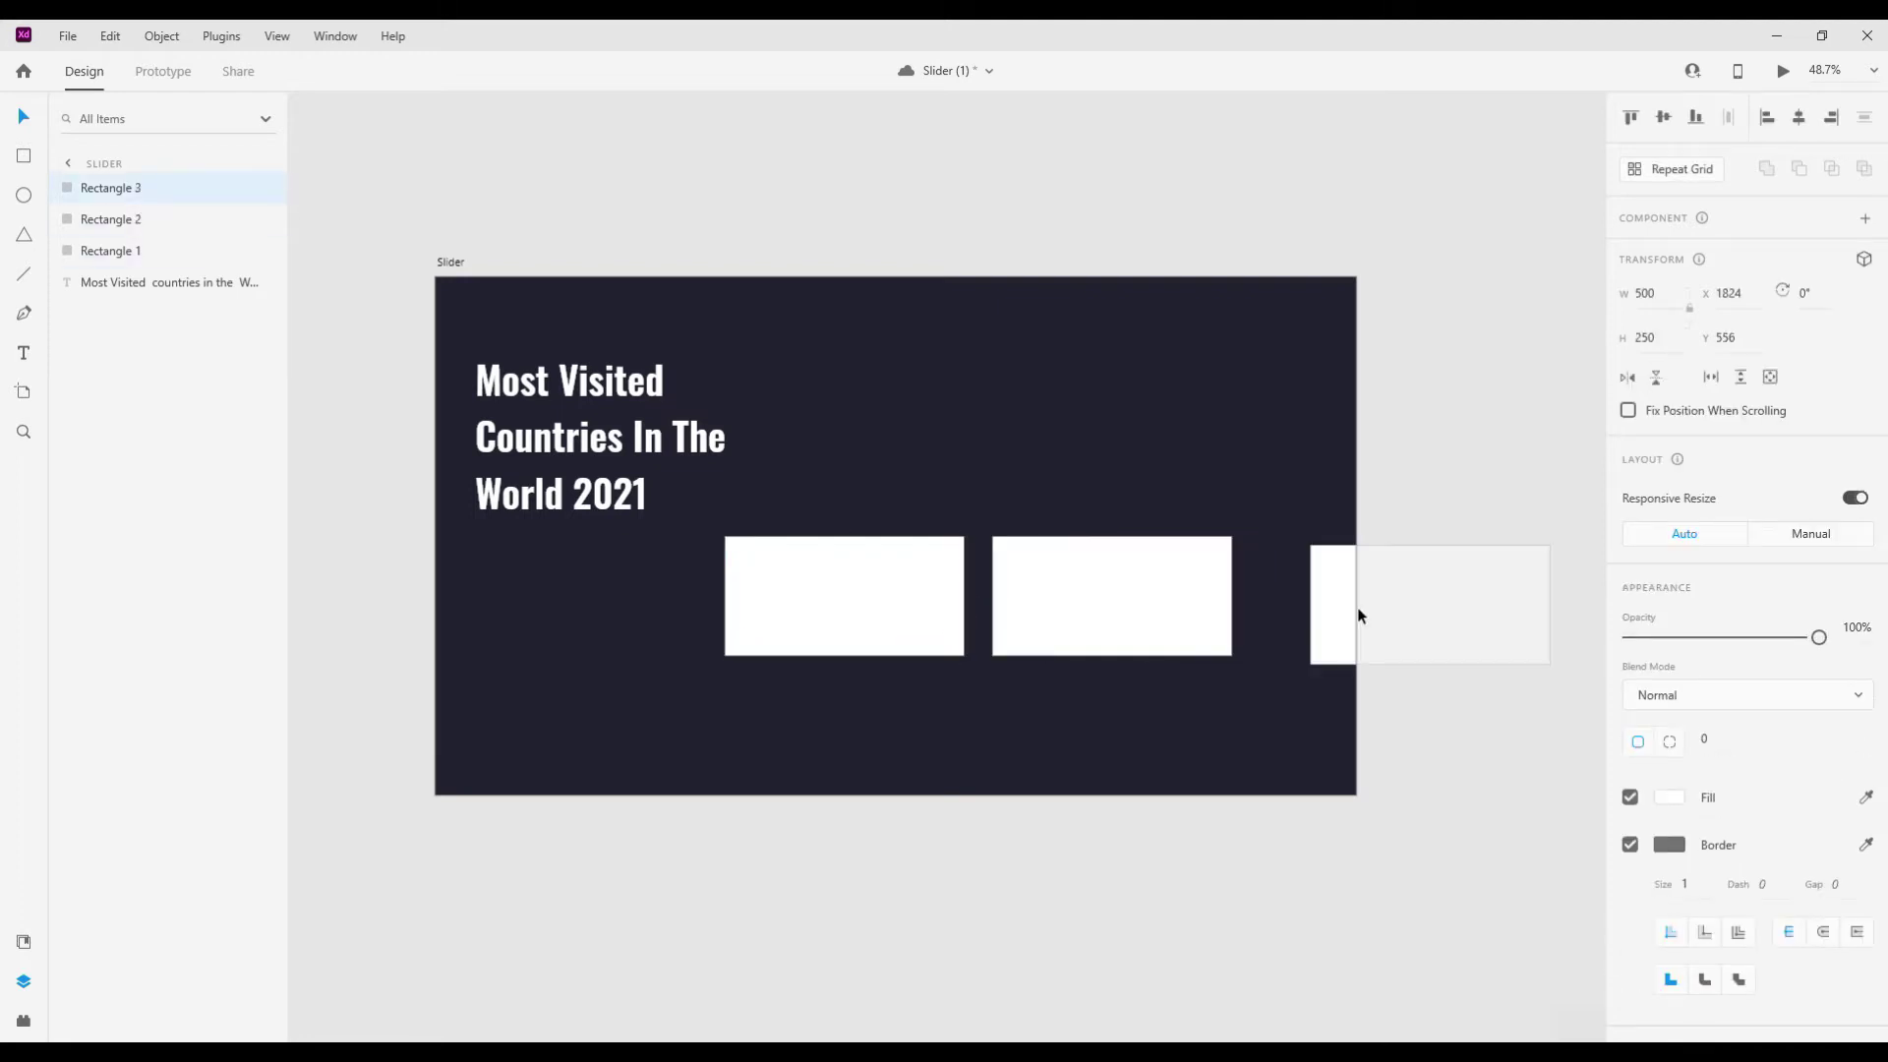
shift+click(1113, 602)
shift+click(869, 594)
scroll(1730, 492, down, 3)
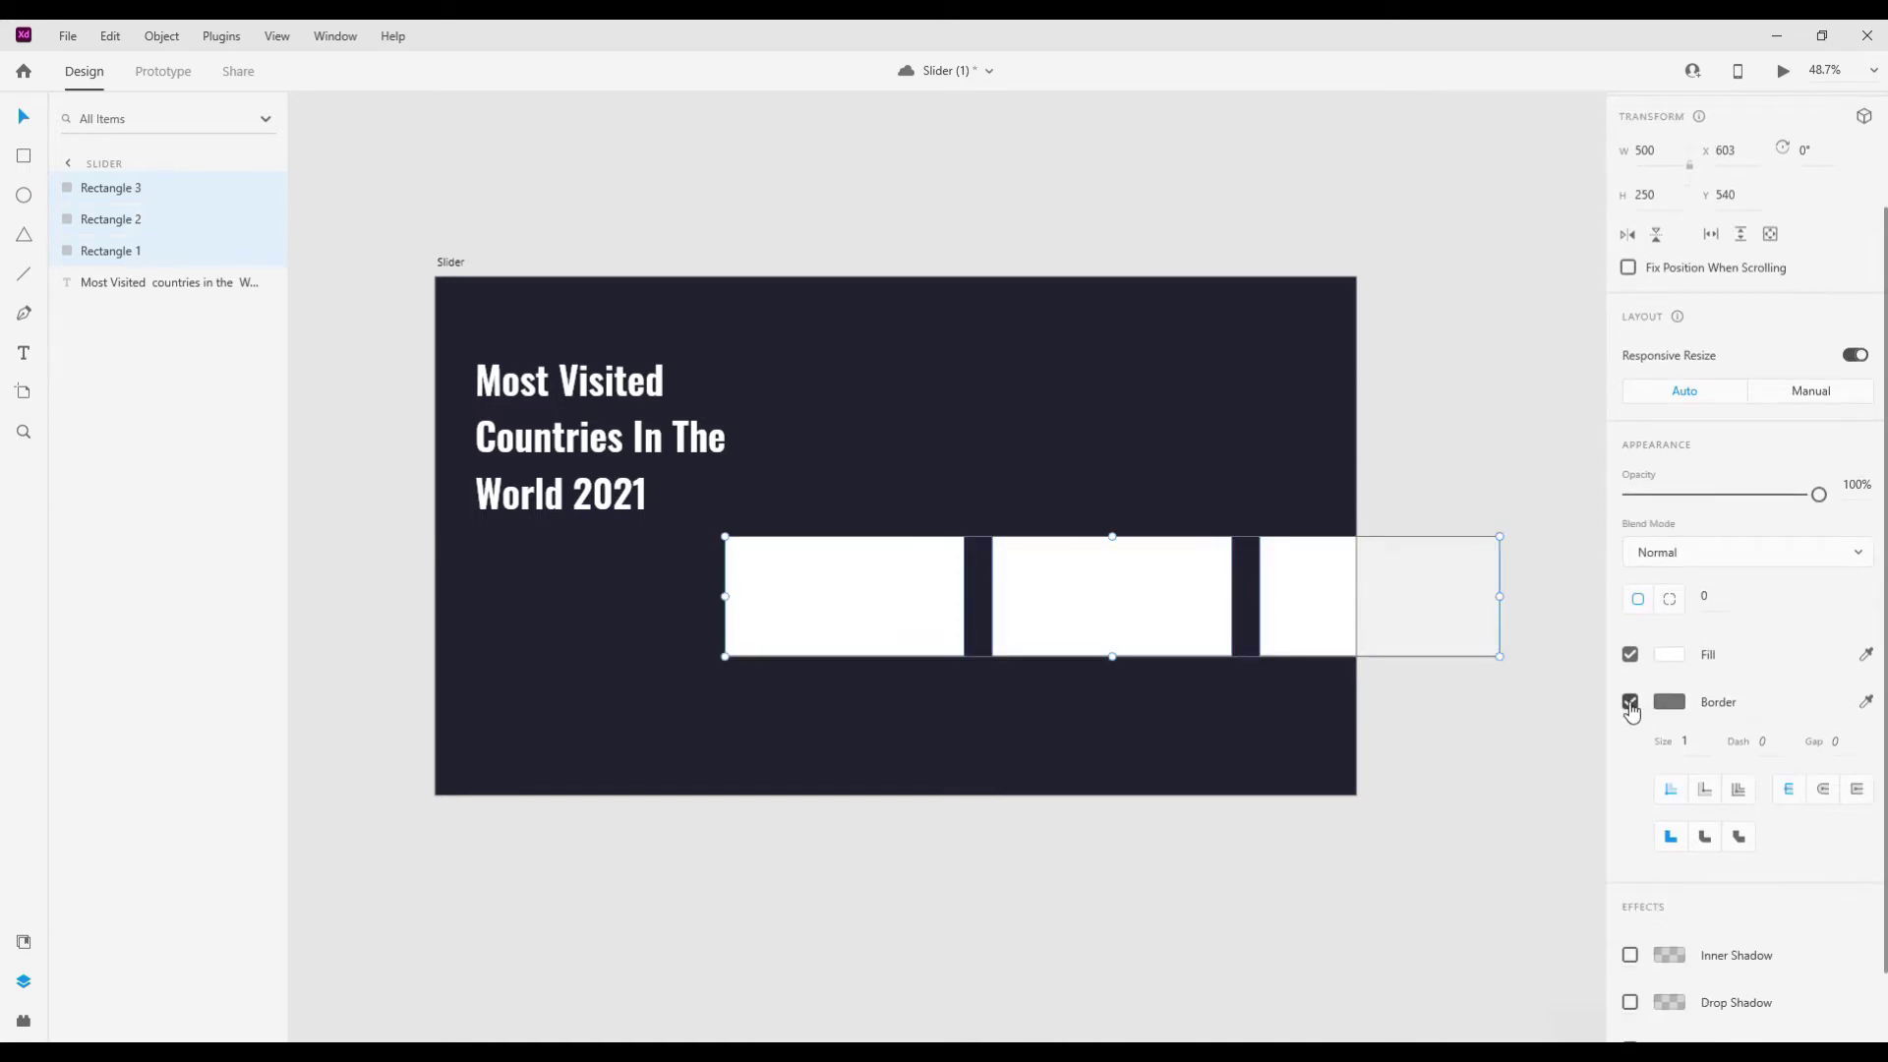
click(1630, 704)
text(10)
key(Return)
- Make all three cards 260 tall
click(1263, 770)
click(1266, 634)
click(1148, 611)
scroll(1101, 764, down, 1)
shift+click(885, 611)
shift+click(1315, 603)
click(1656, 340)
key(shift+Up)
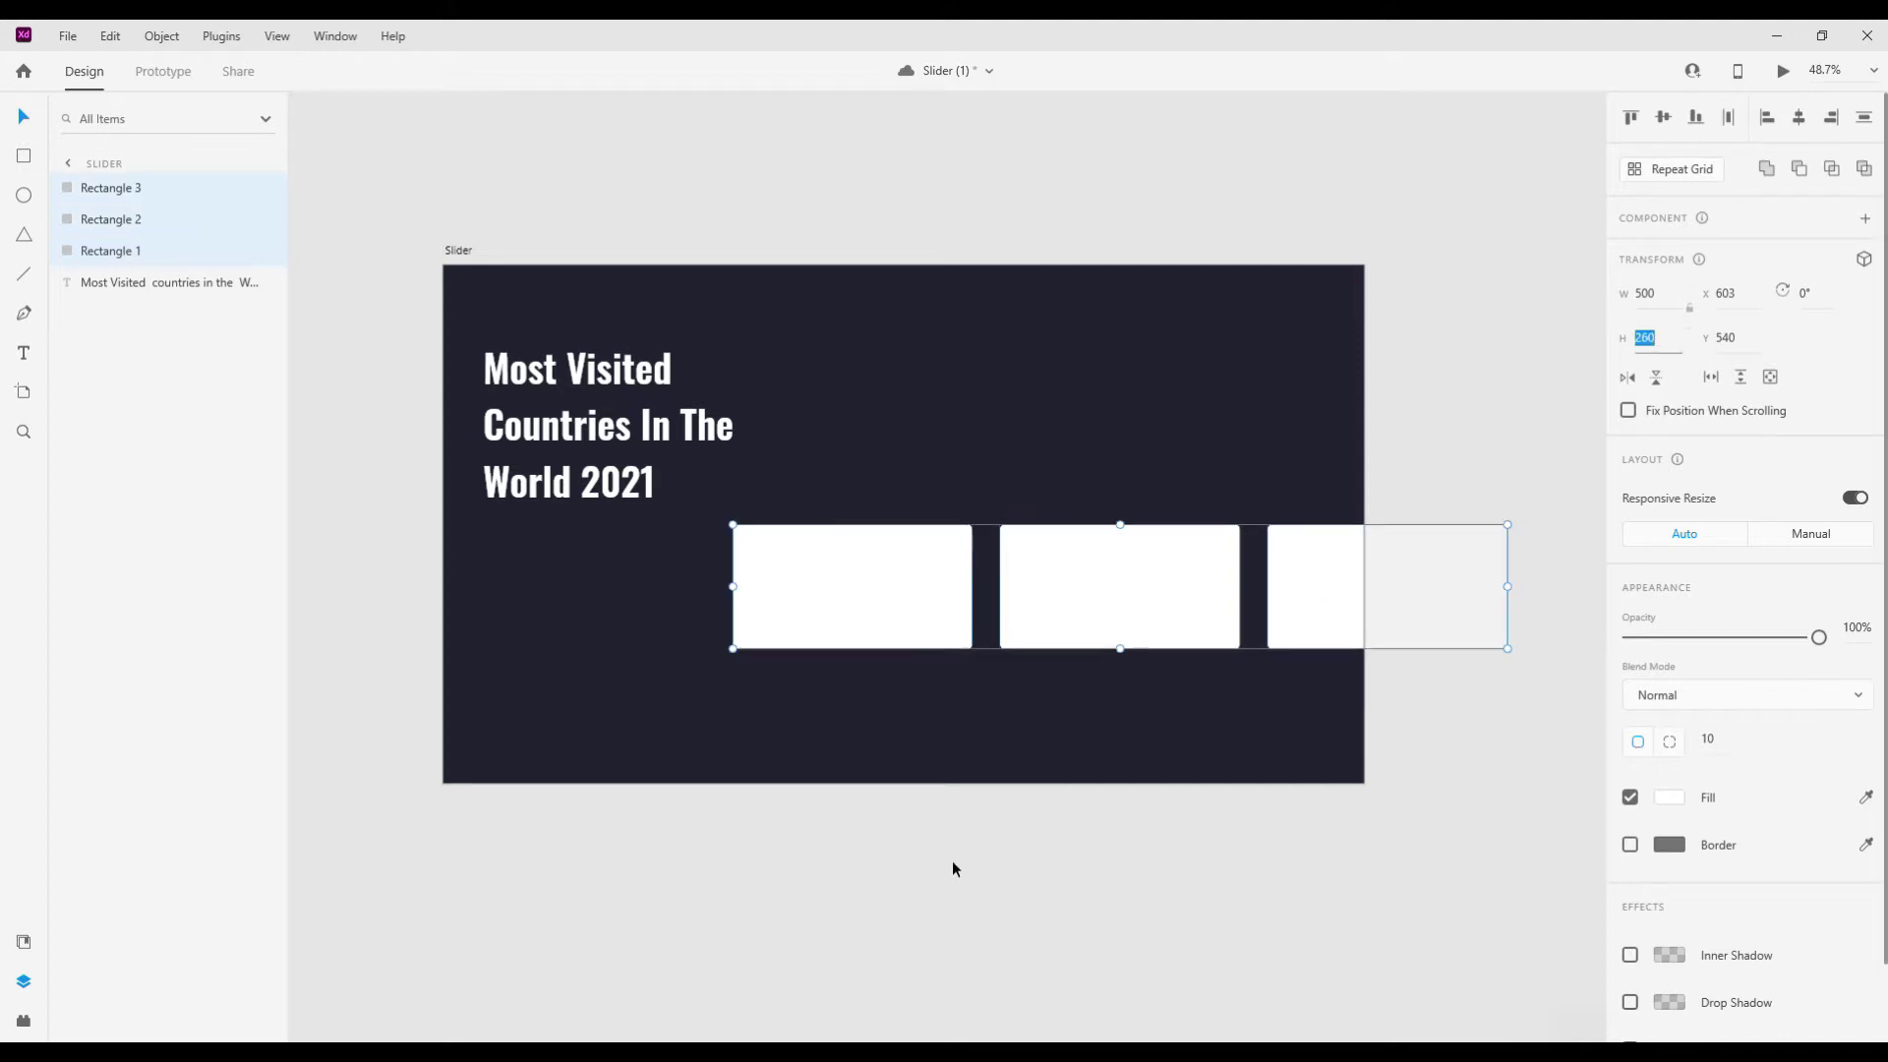
click(952, 869)
- Place the Statue of Liberty component from Assets over the first card
click(922, 610)
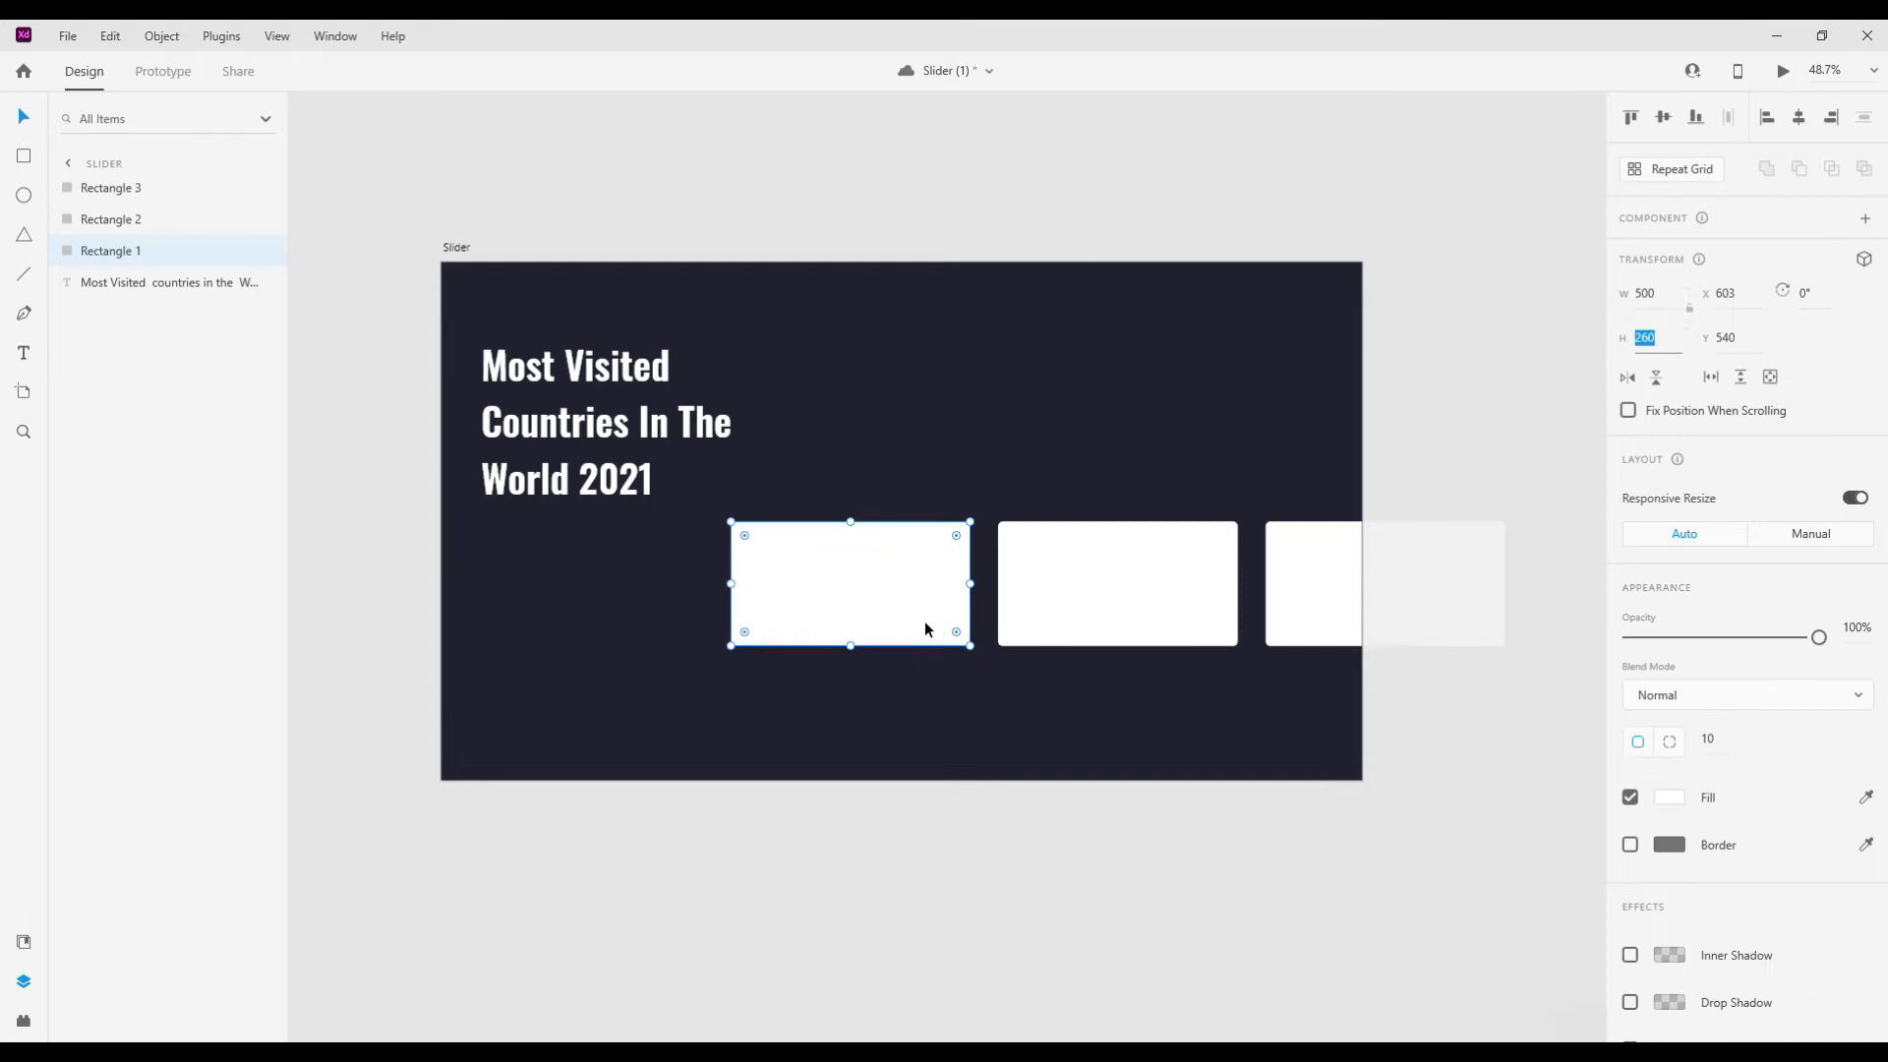
click(23, 941)
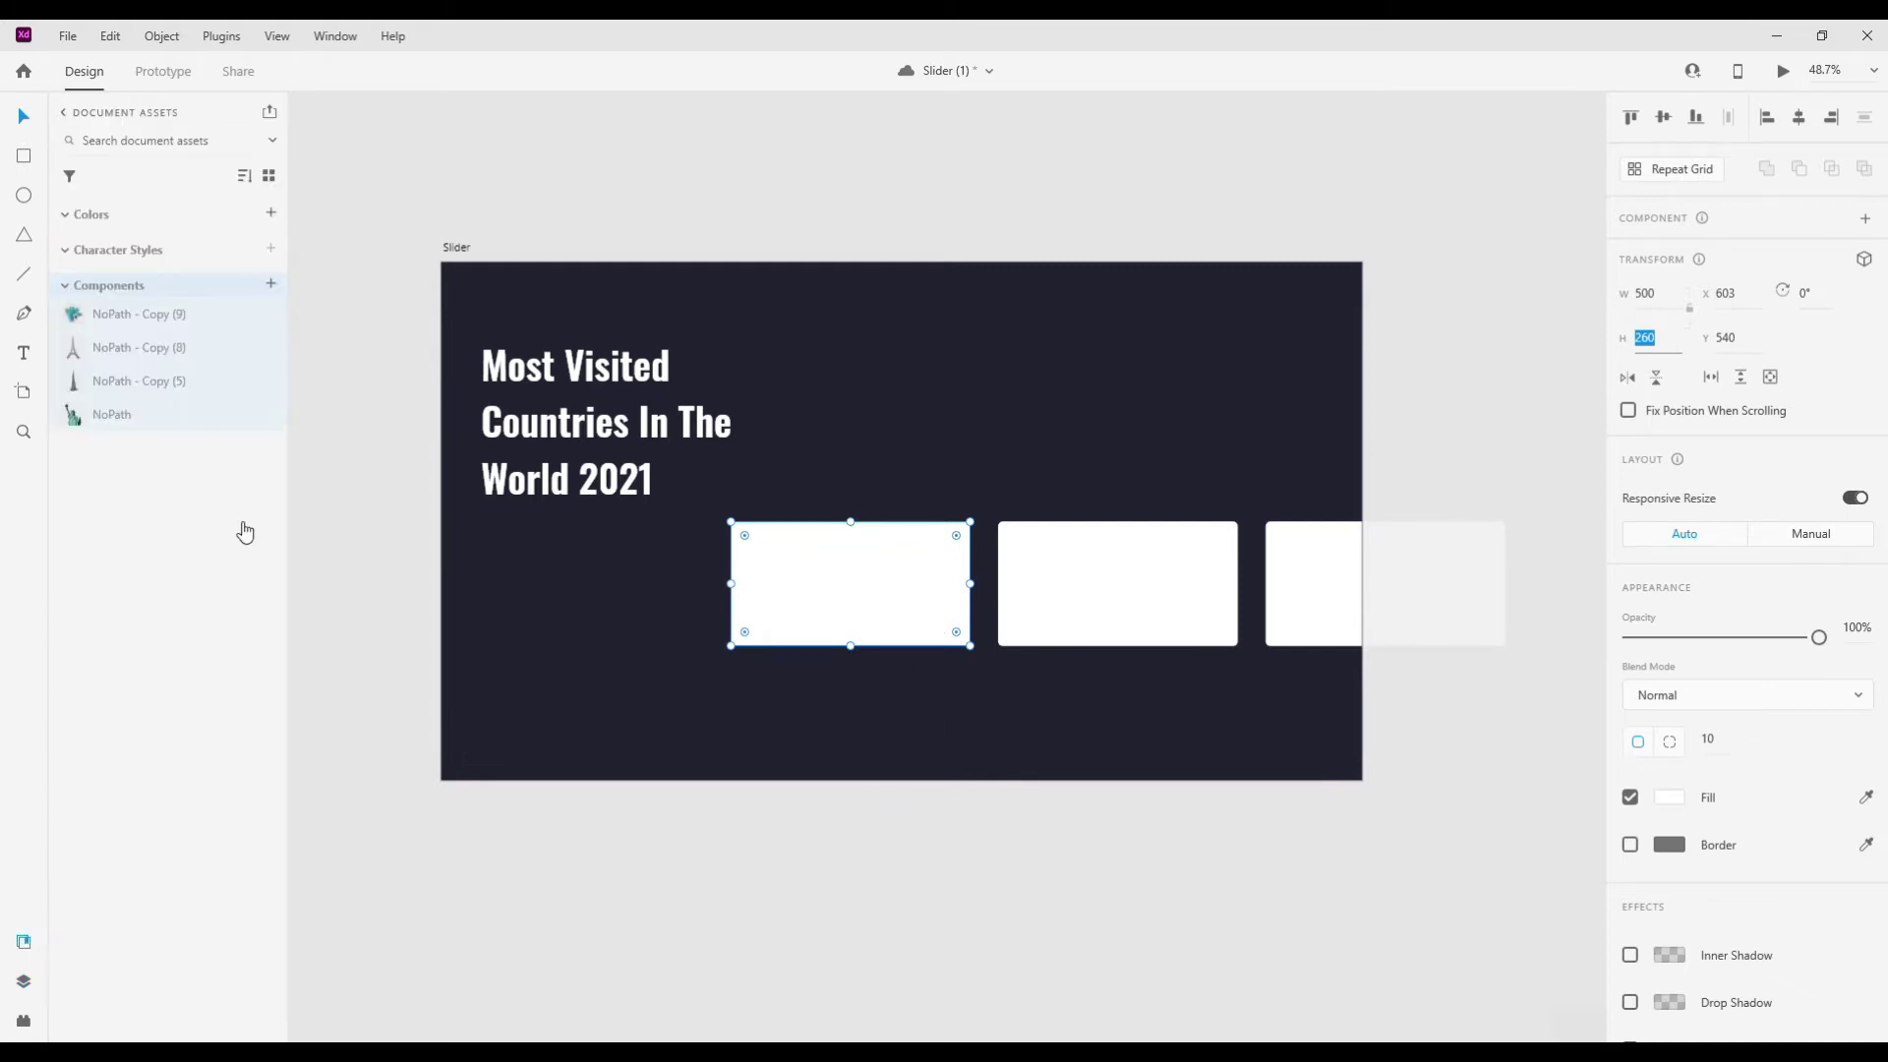
click(148, 415)
drag(725, 733, 869, 485)
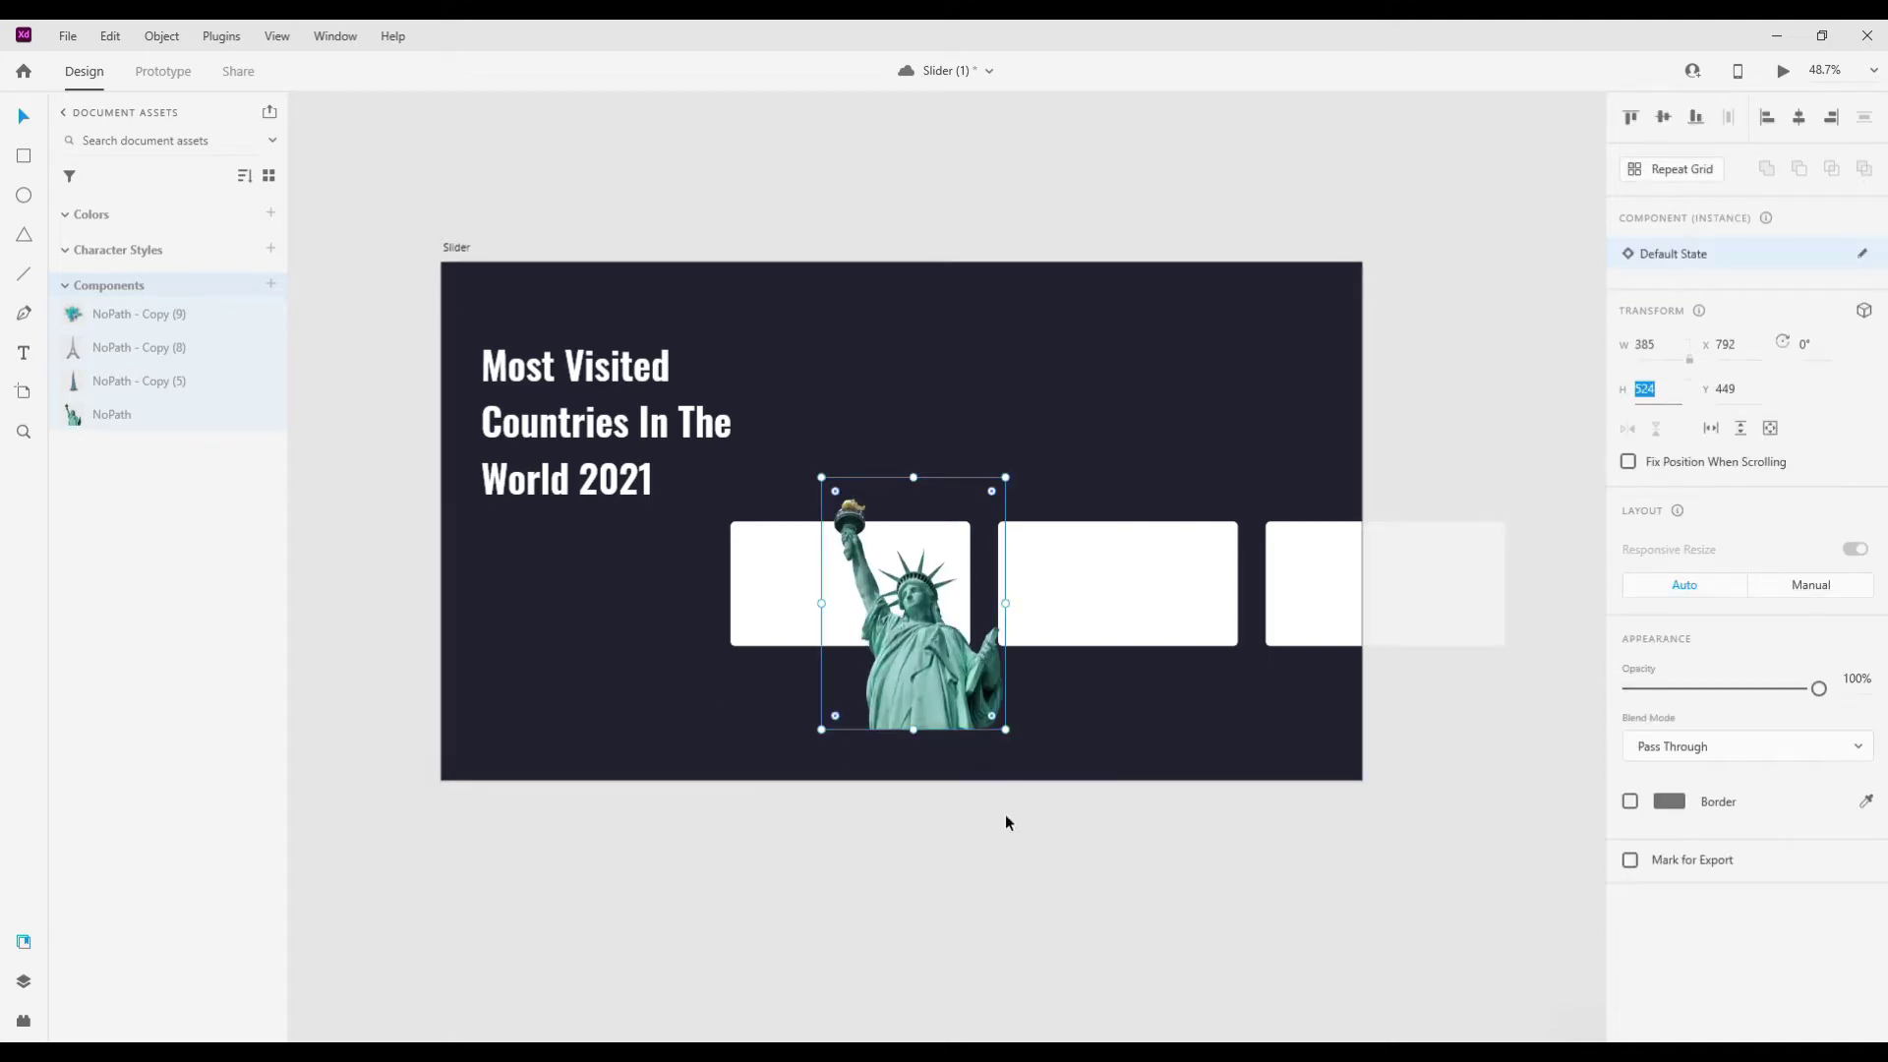
drag(910, 618, 900, 603)
scroll(912, 610, up, 3)
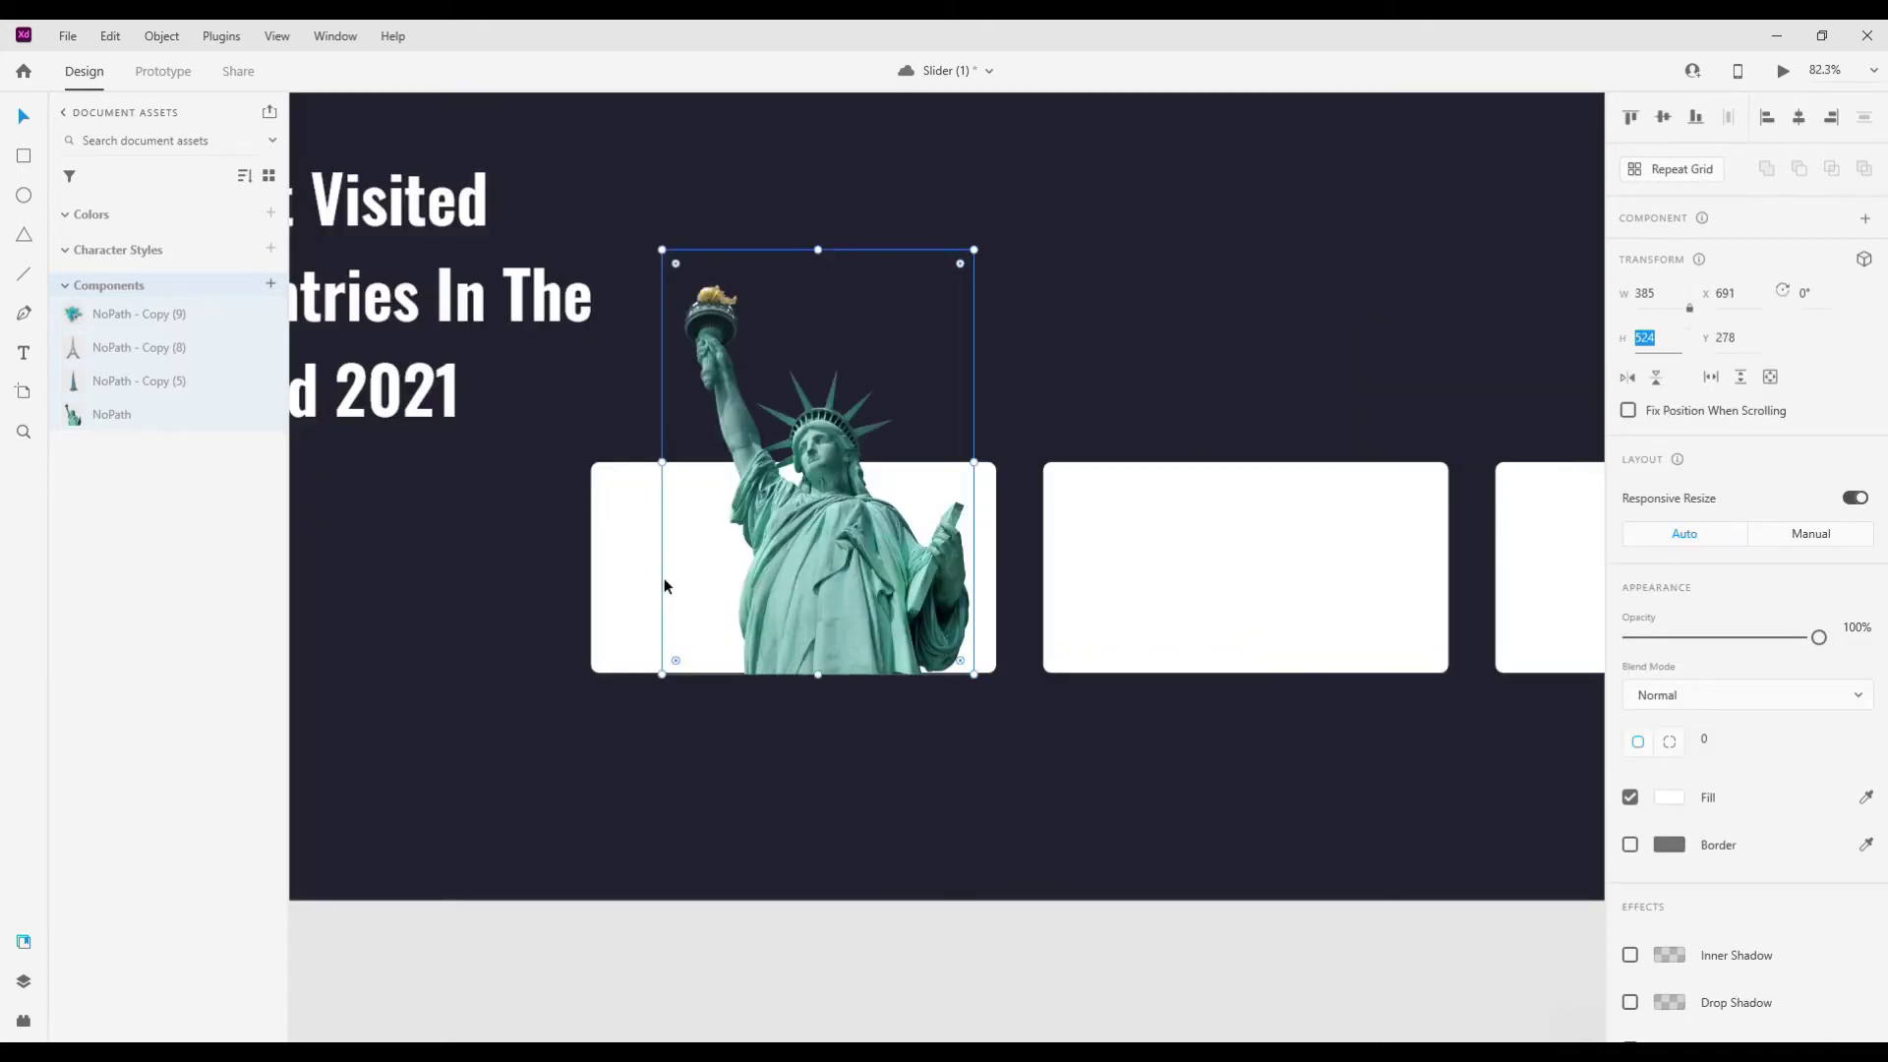
scroll(698, 605, down, 2)
- Fill the first card with the statue's teal via the eyedropper, slightly deepened
click(680, 602)
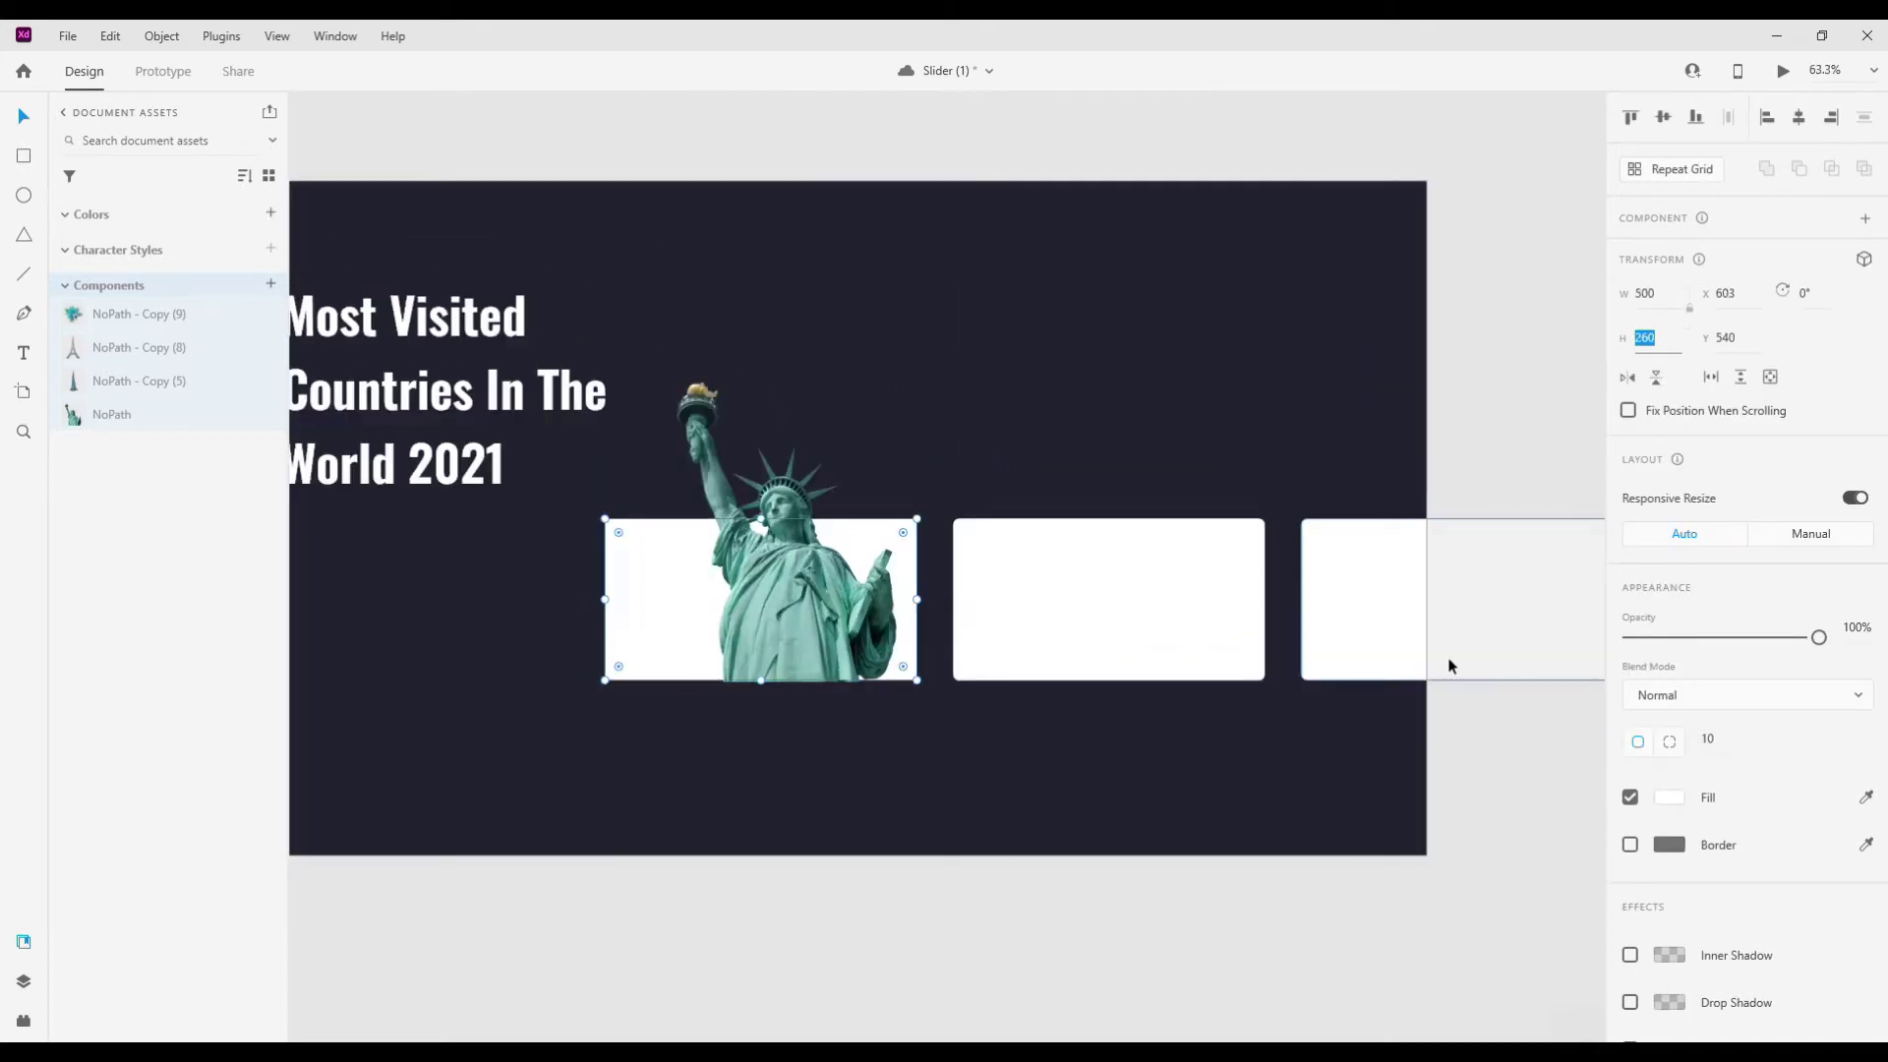
click(1668, 796)
click(1599, 883)
click(810, 639)
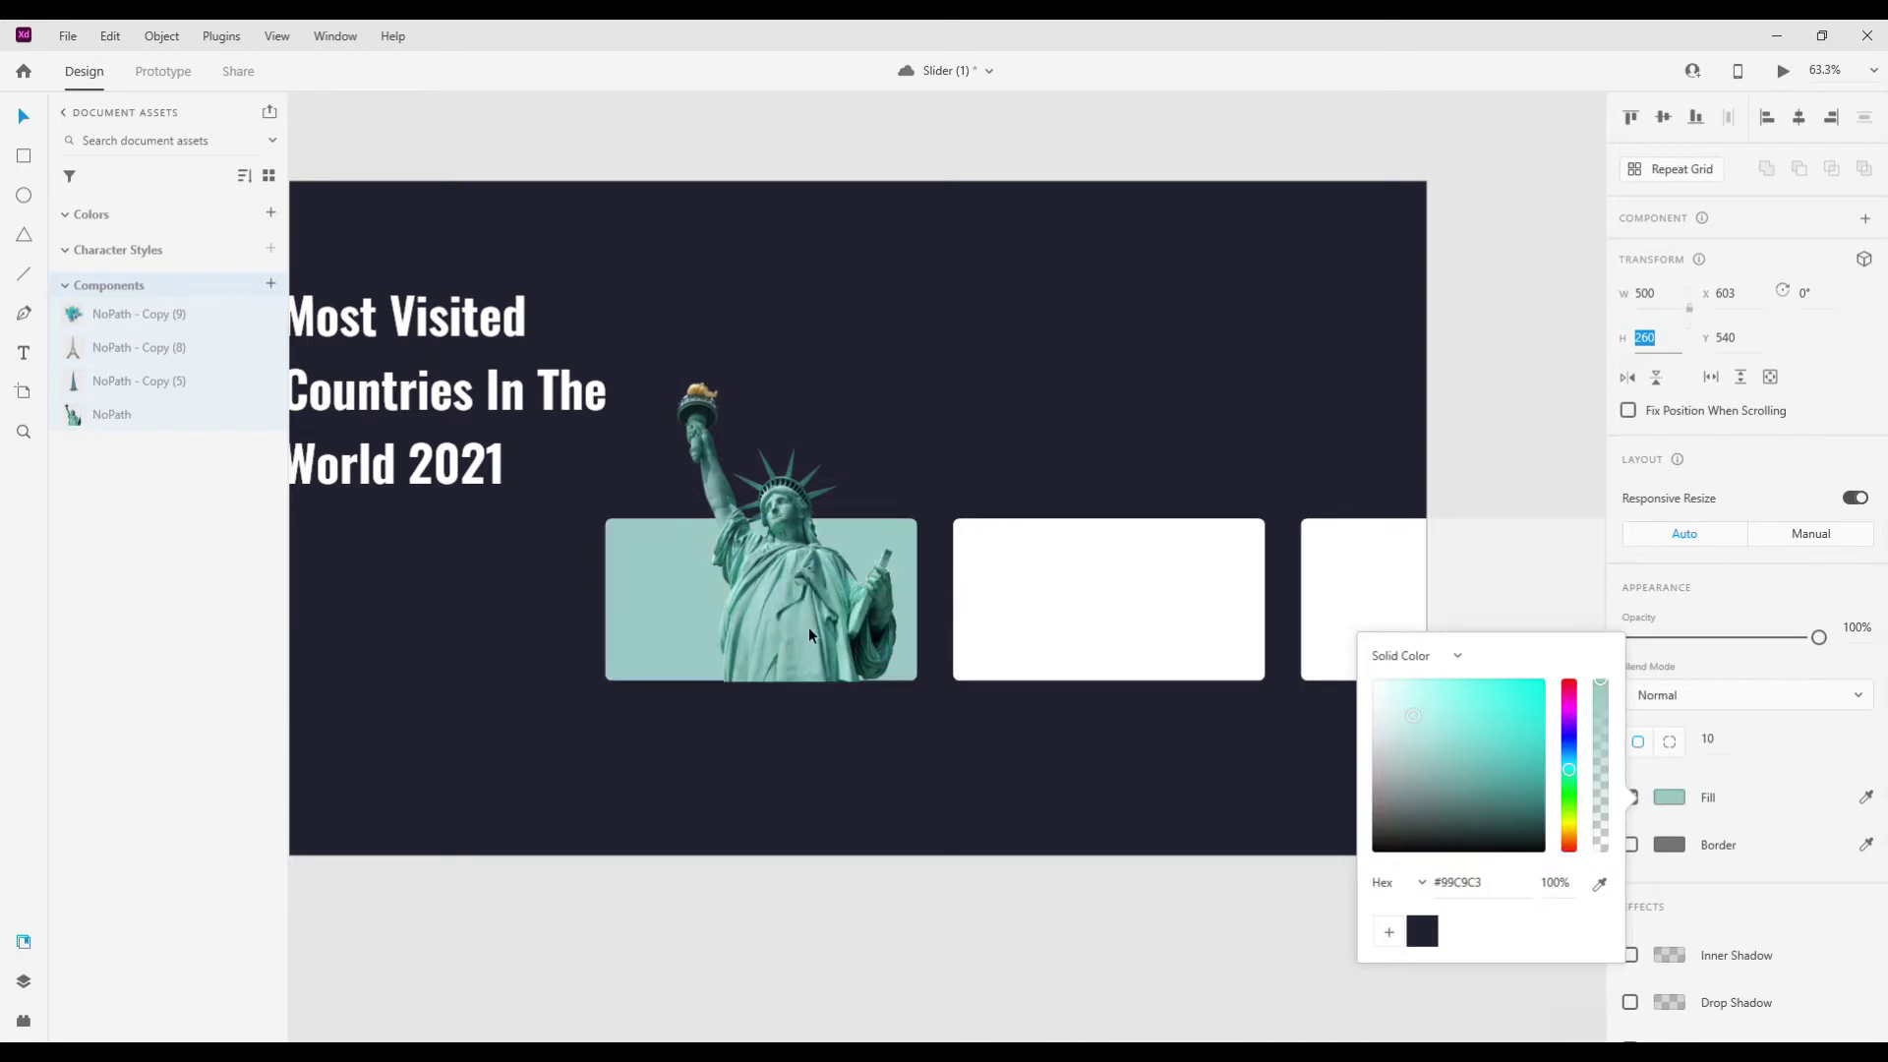
drag(1437, 719, 1441, 719)
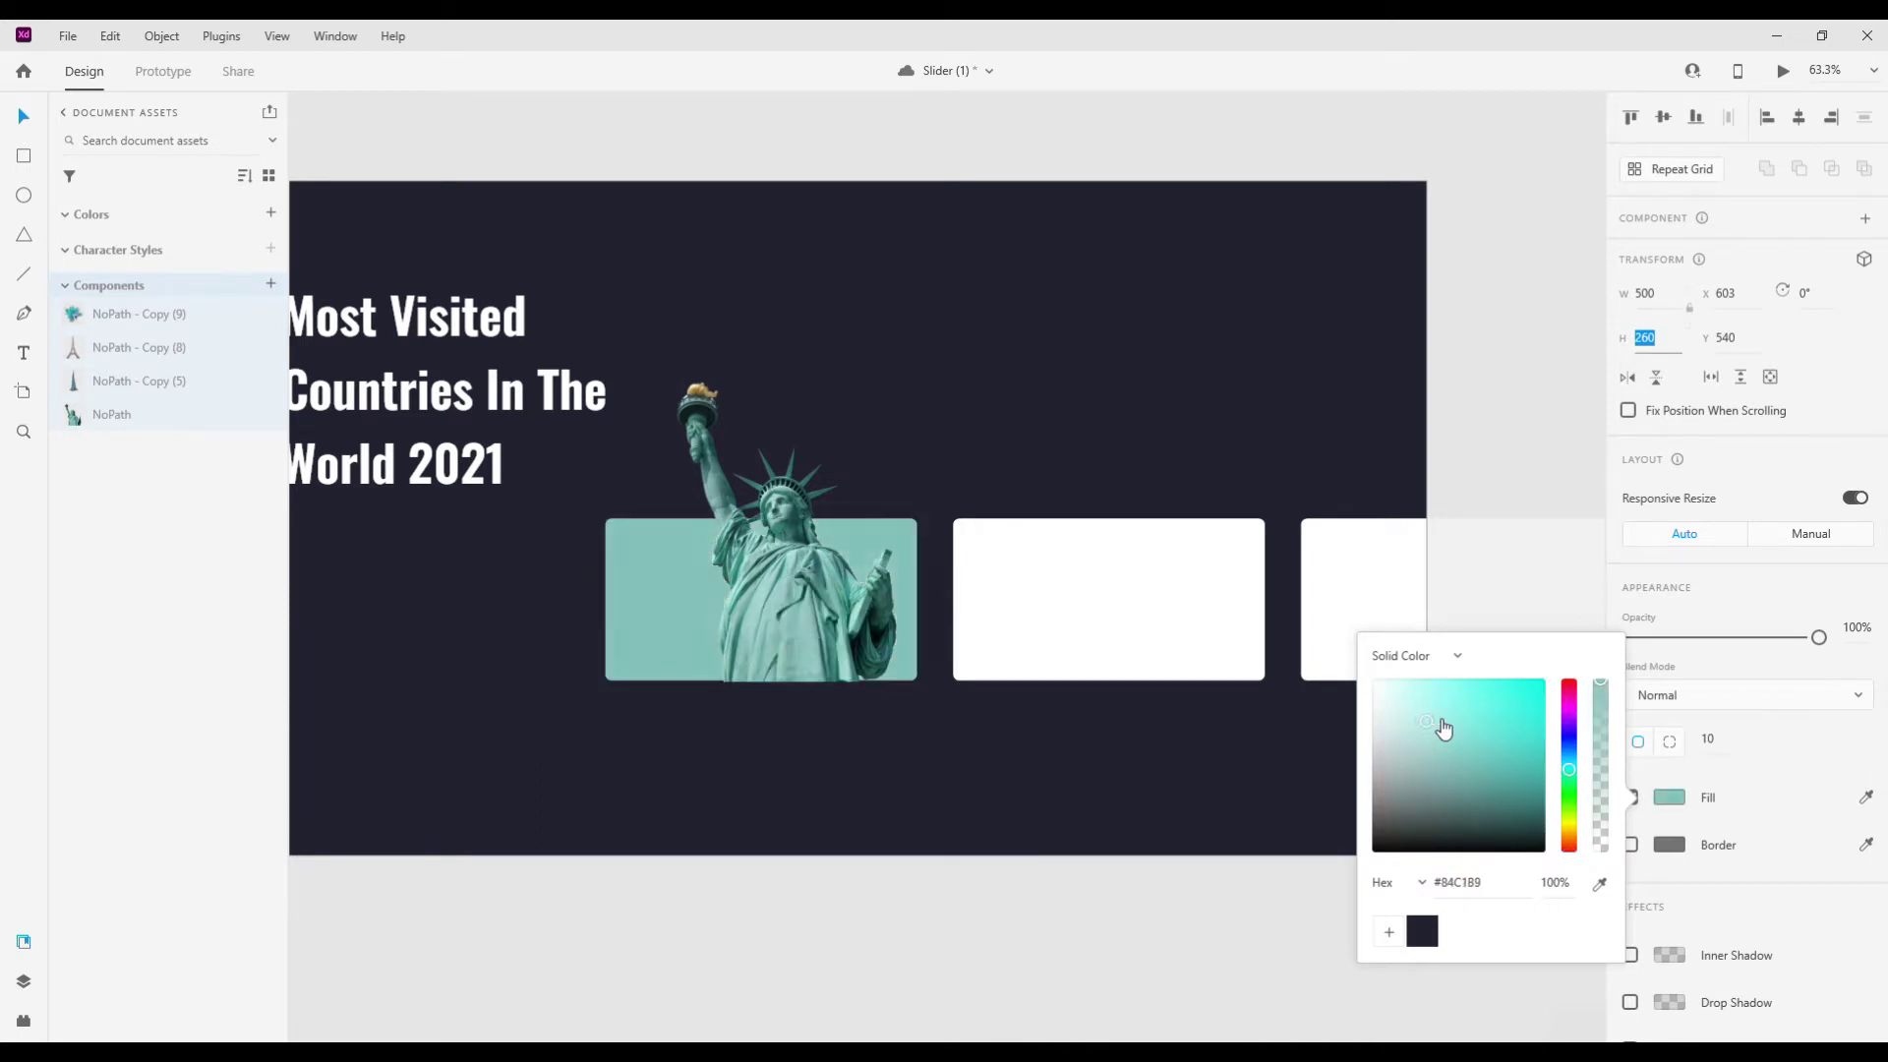
scroll(830, 730, down, 1)
scroll(830, 730, down, 1)
- Place the Burj Khalifa component on the second card, shrunk and shifted left
click(985, 650)
drag(236, 393, 1066, 868)
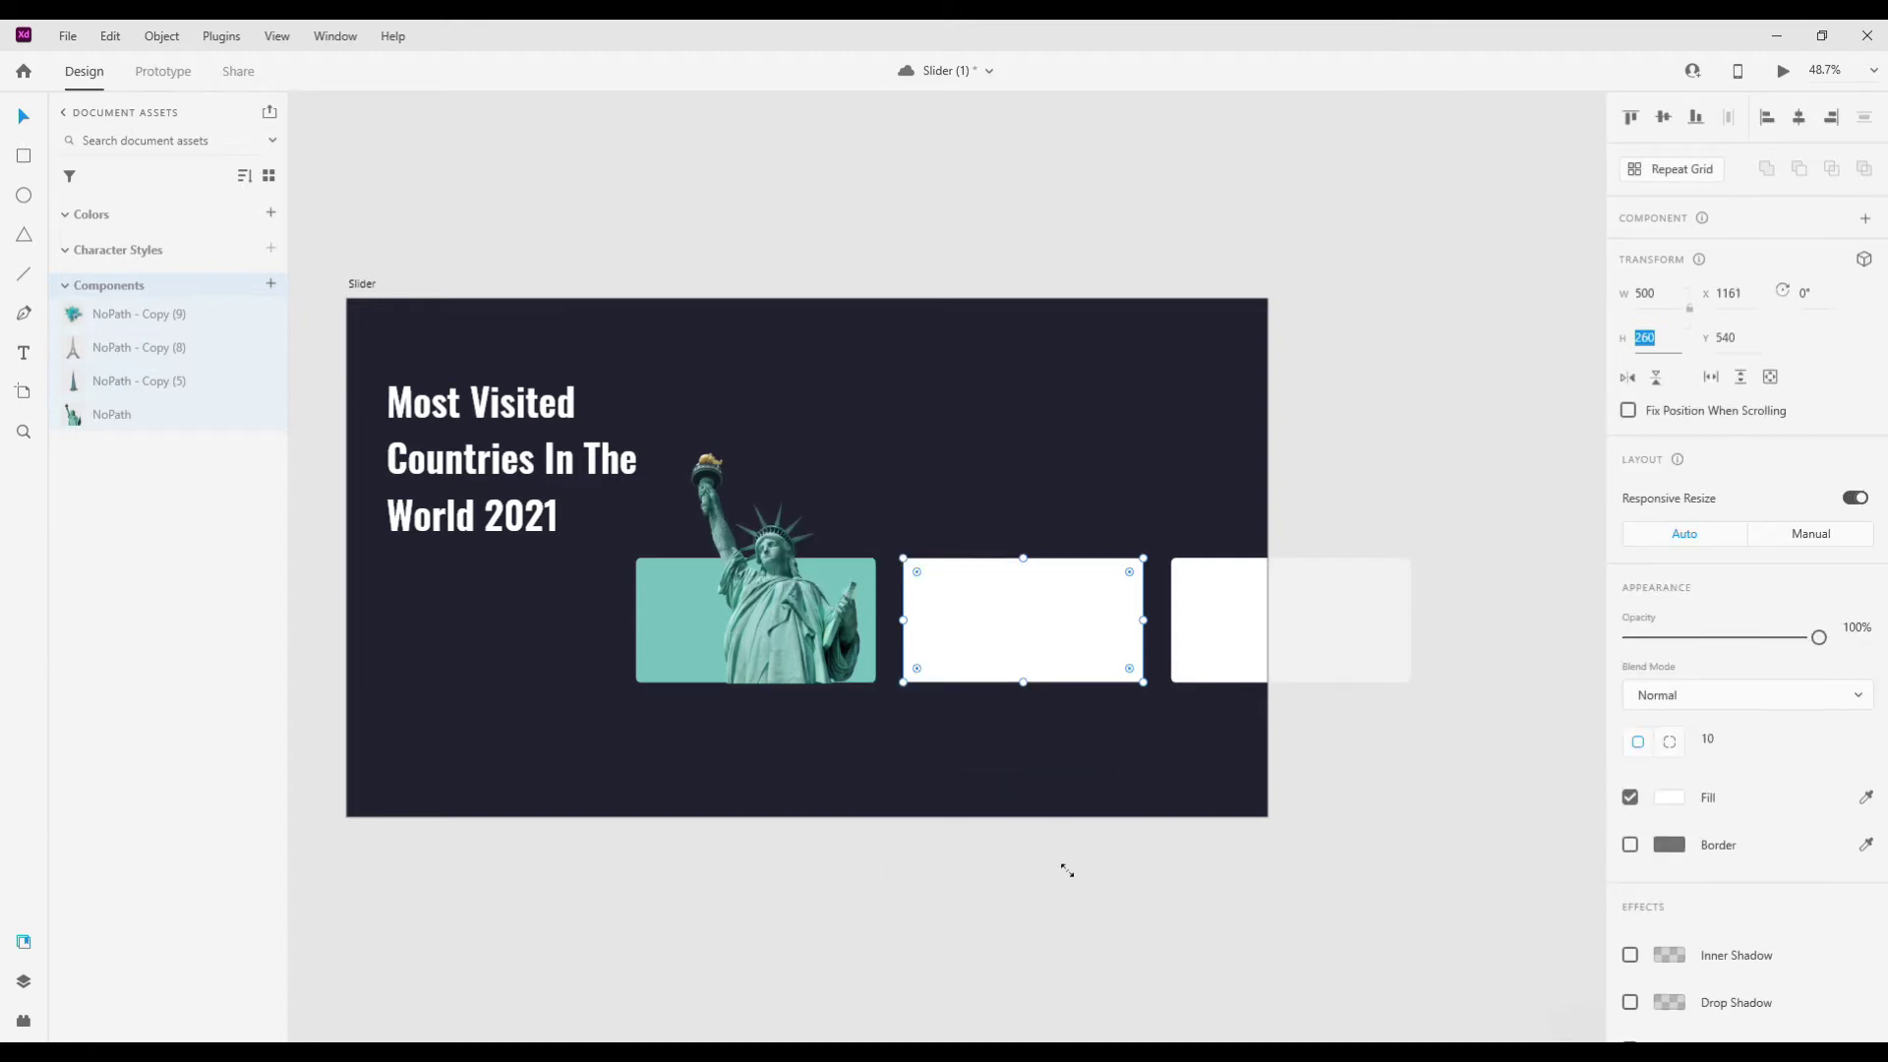
drag(1094, 958, 1080, 640)
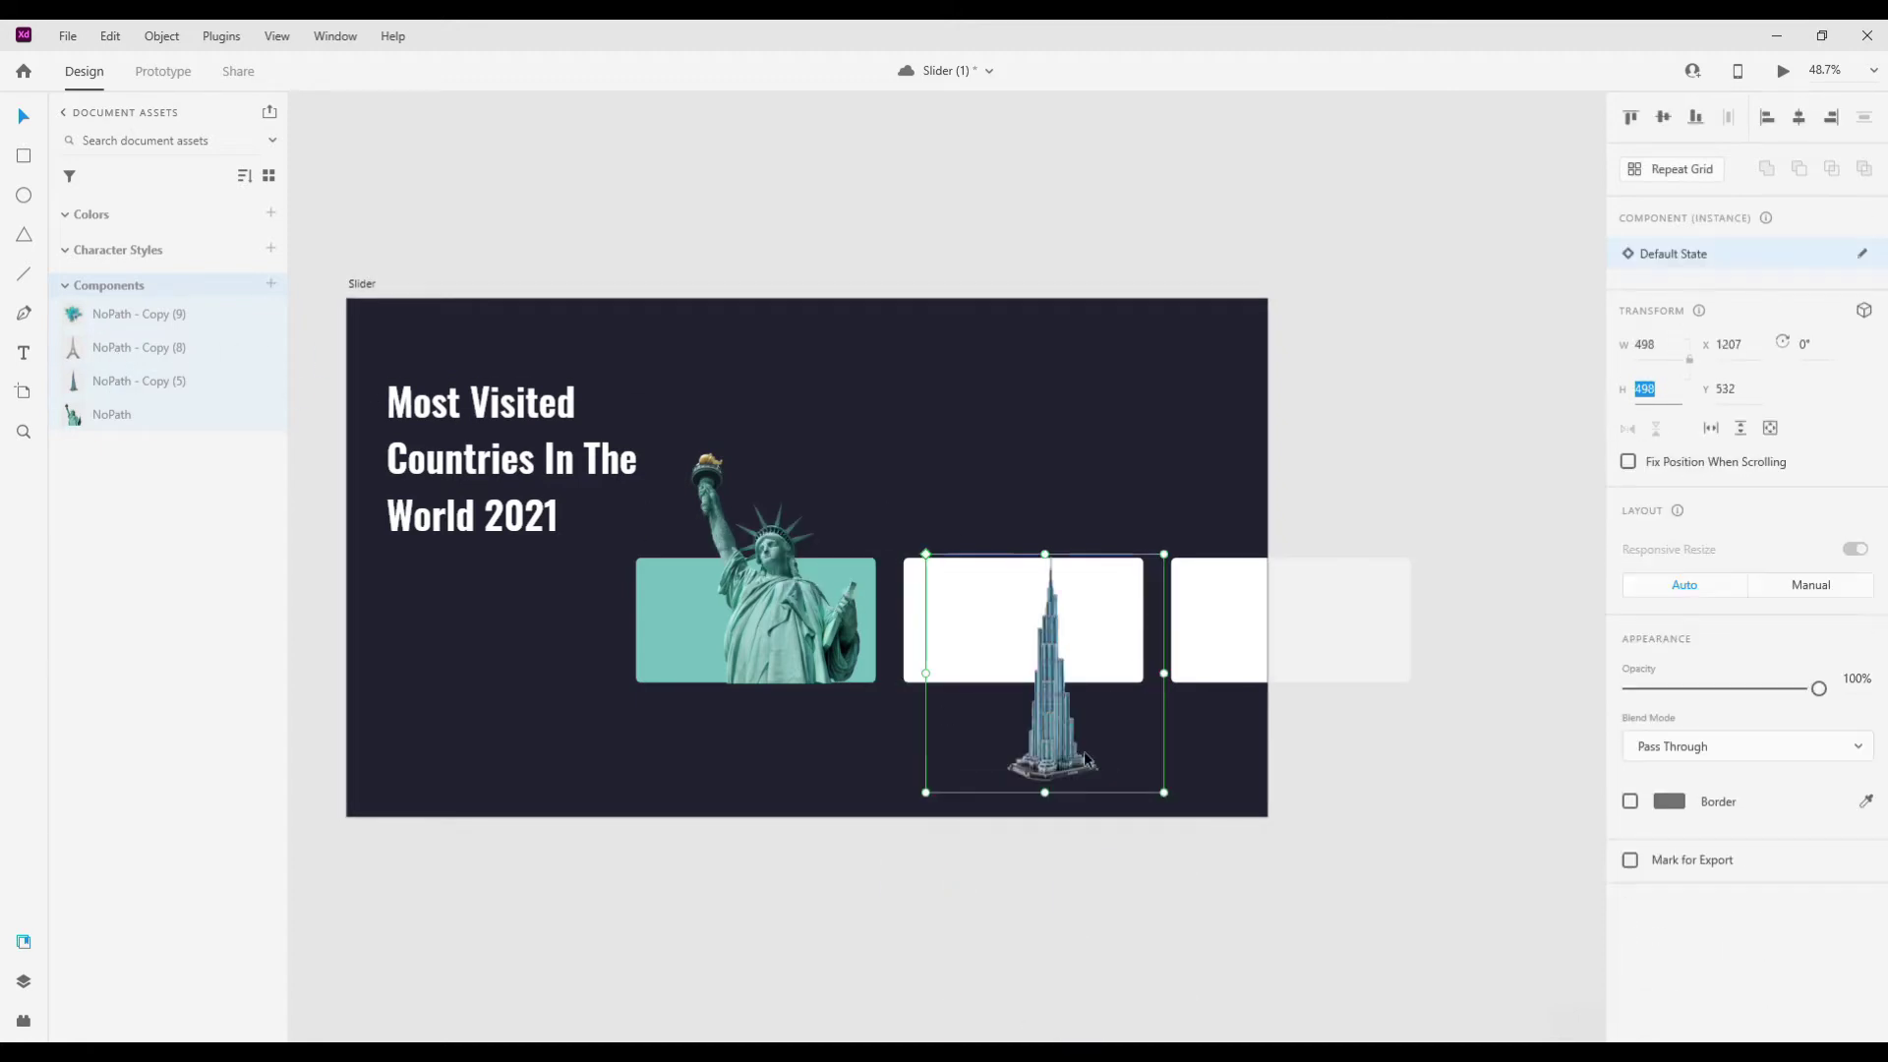
double_click(1087, 760)
drag(1086, 760, 1075, 653)
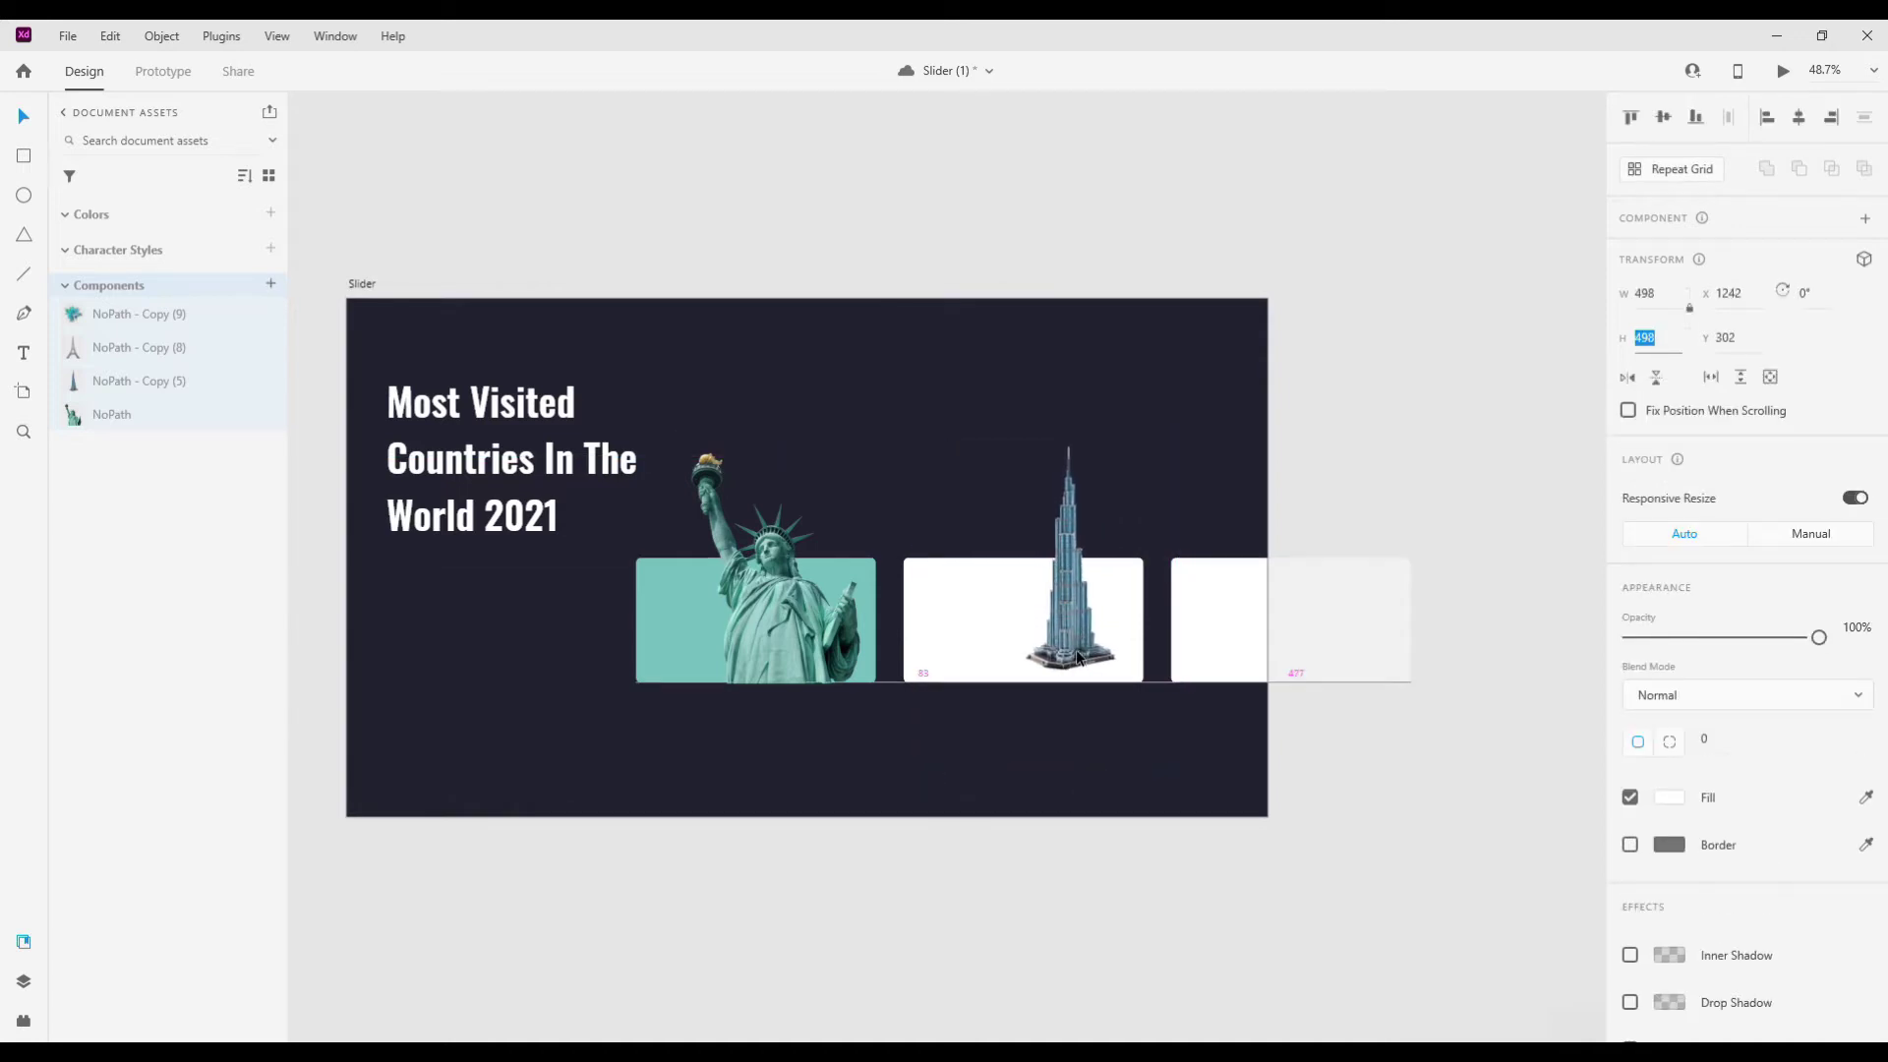
scroll(1035, 646, right, 1)
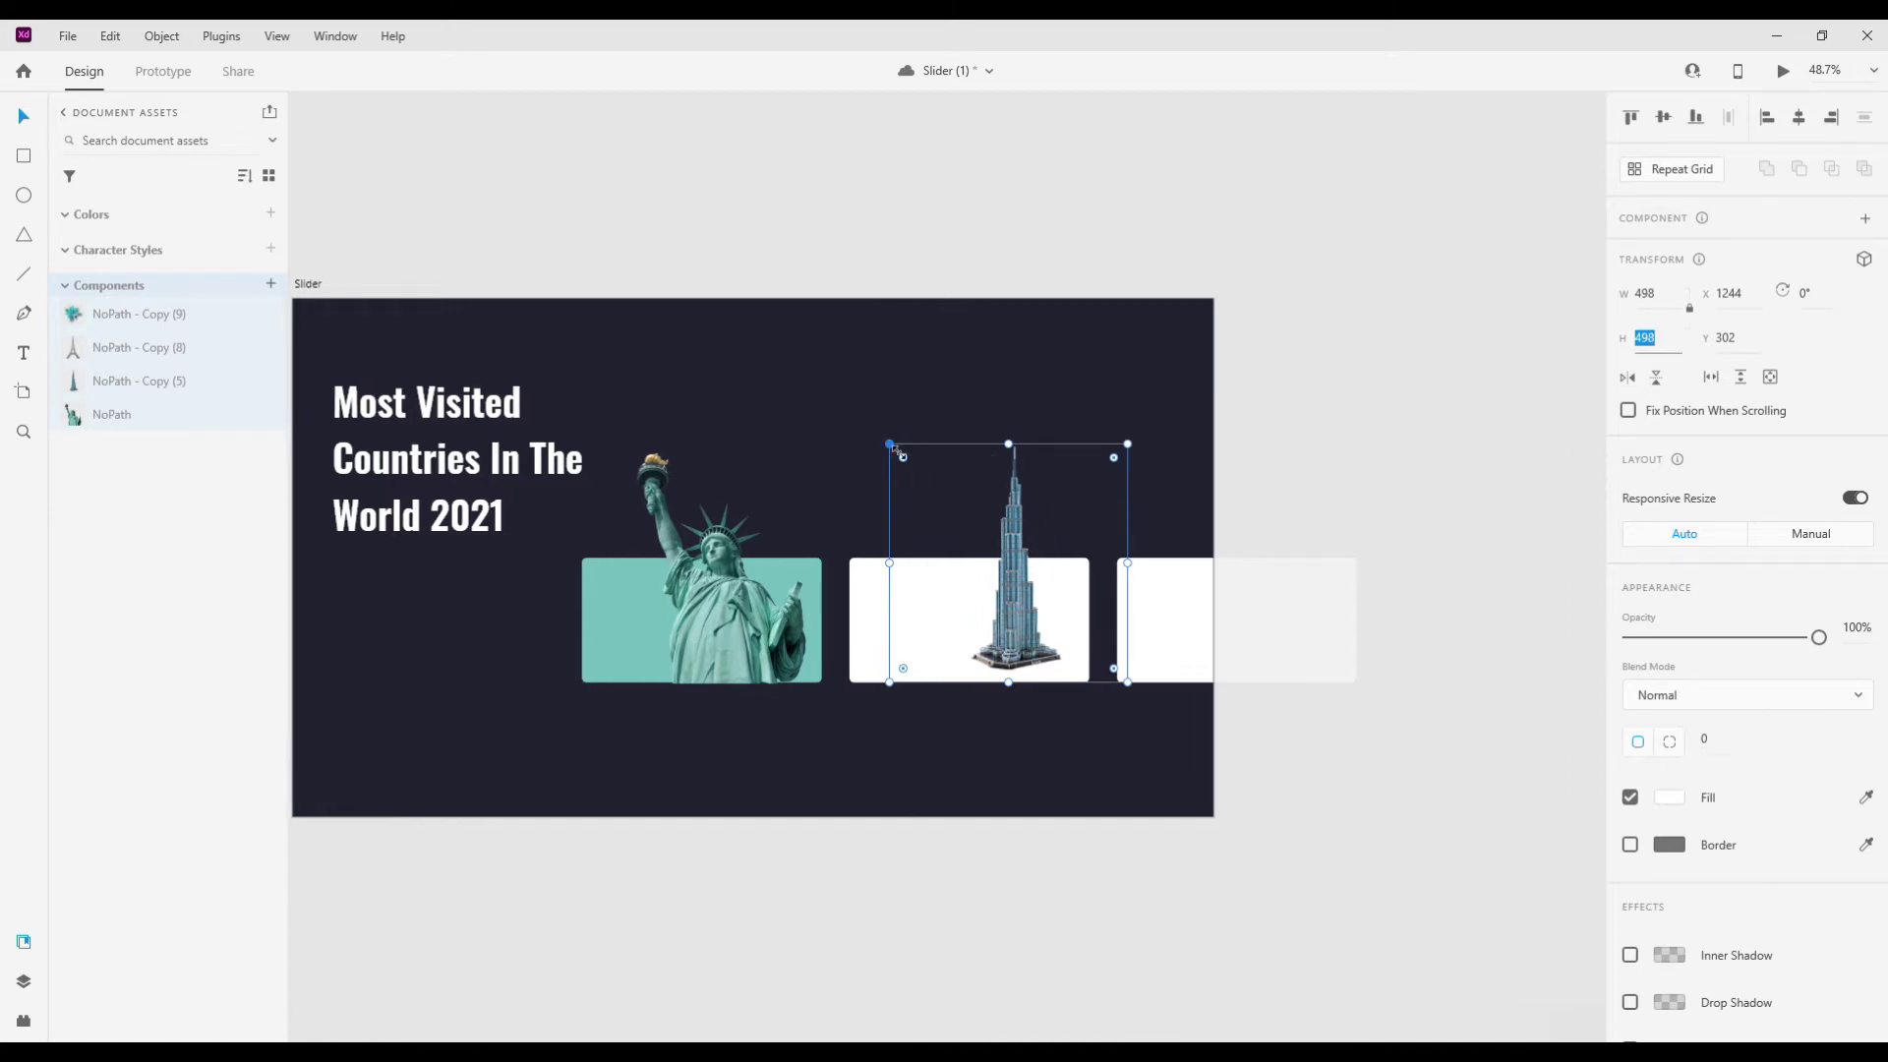
drag(890, 445, 1004, 558)
drag(1066, 634, 1043, 634)
scroll(962, 639, up, 1)
scroll(940, 635, up, 1)
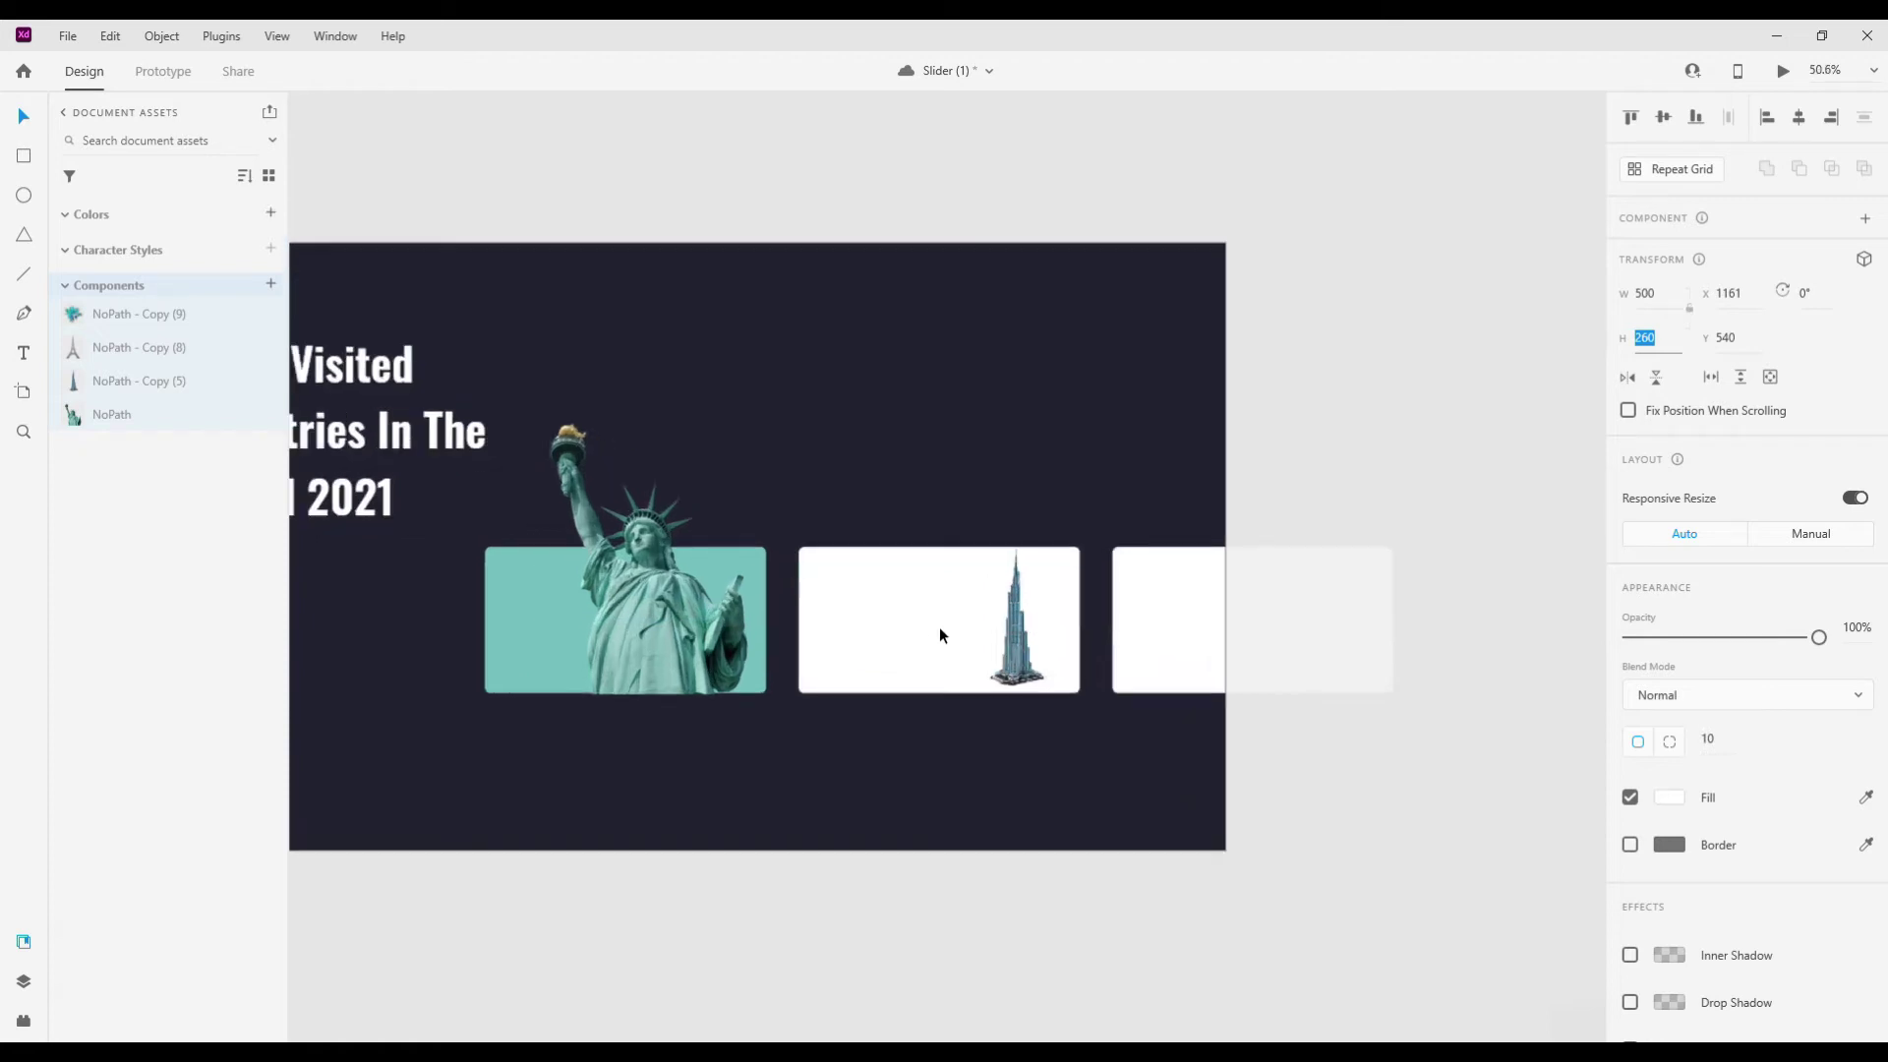
scroll(940, 635, up, 2)
scroll(1719, 691, down, 1)
- Fill the Burj Khalifa card with bright blue #1D9BC5
key(ctrl+equal)
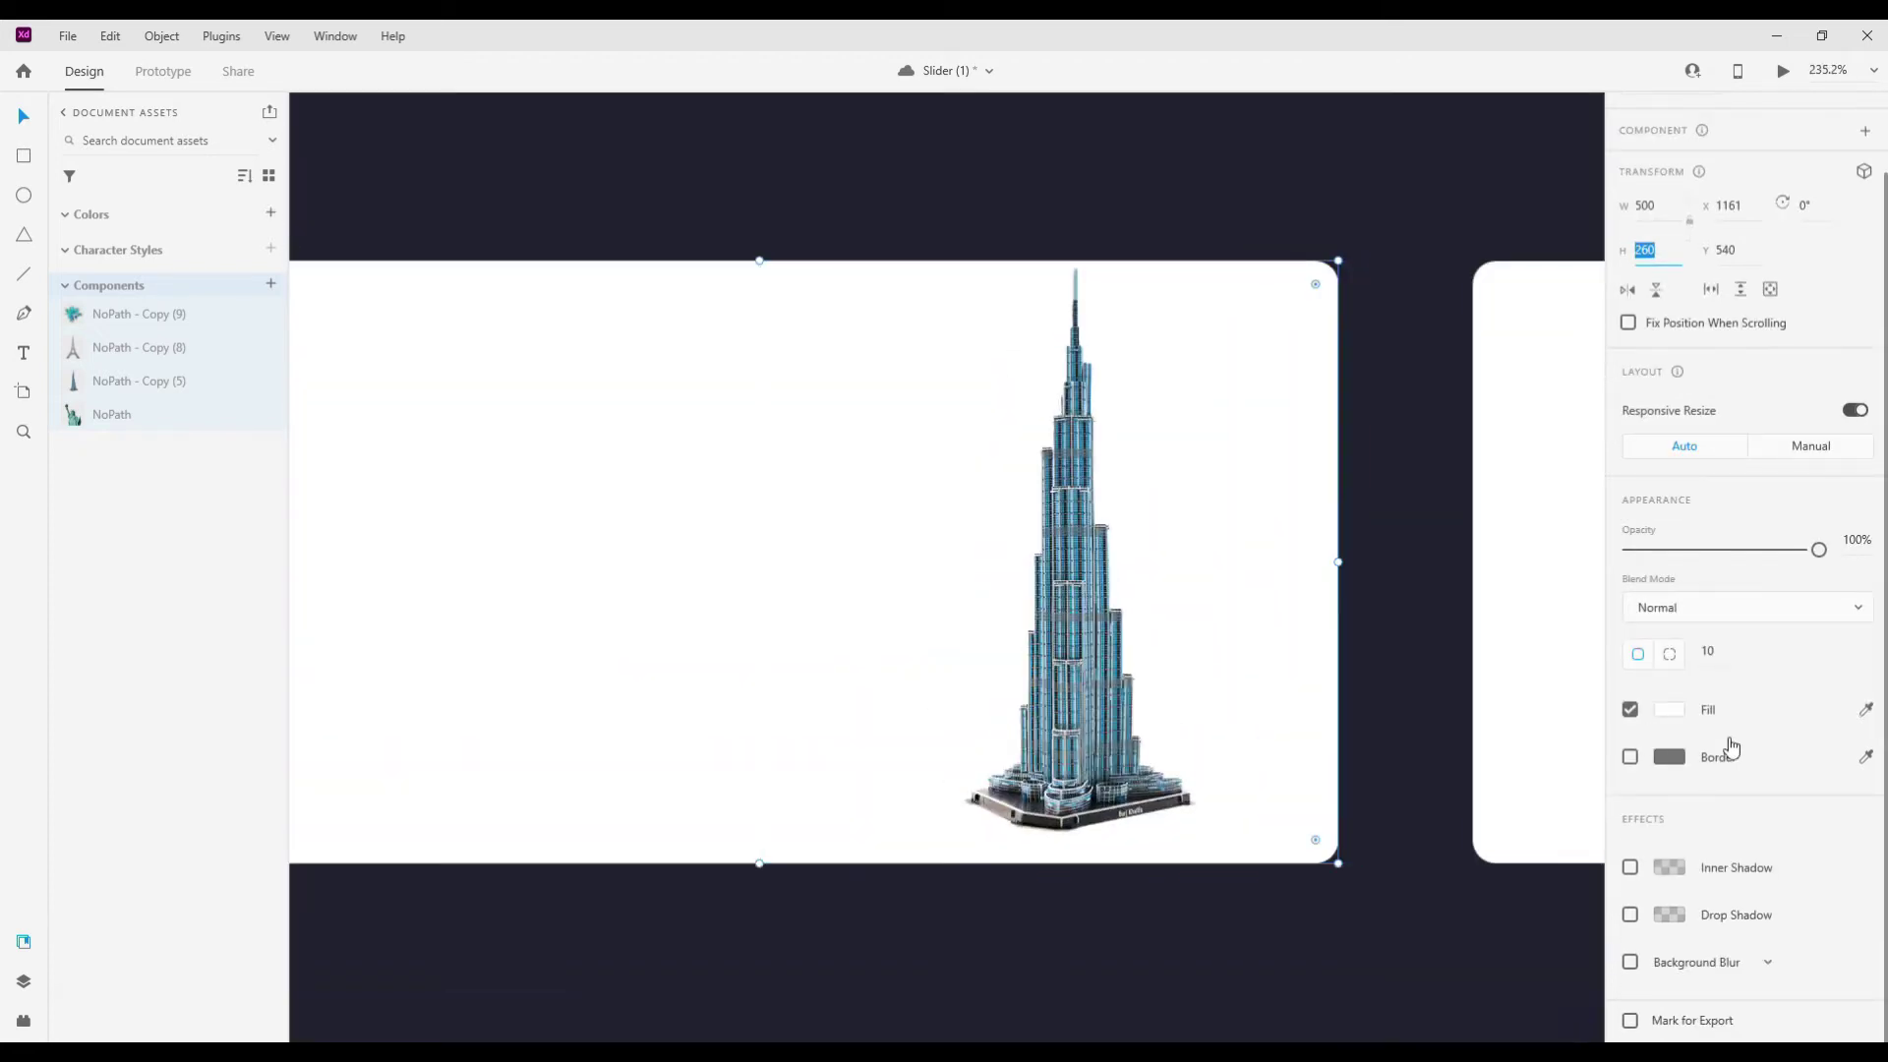
click(1669, 709)
click(1504, 662)
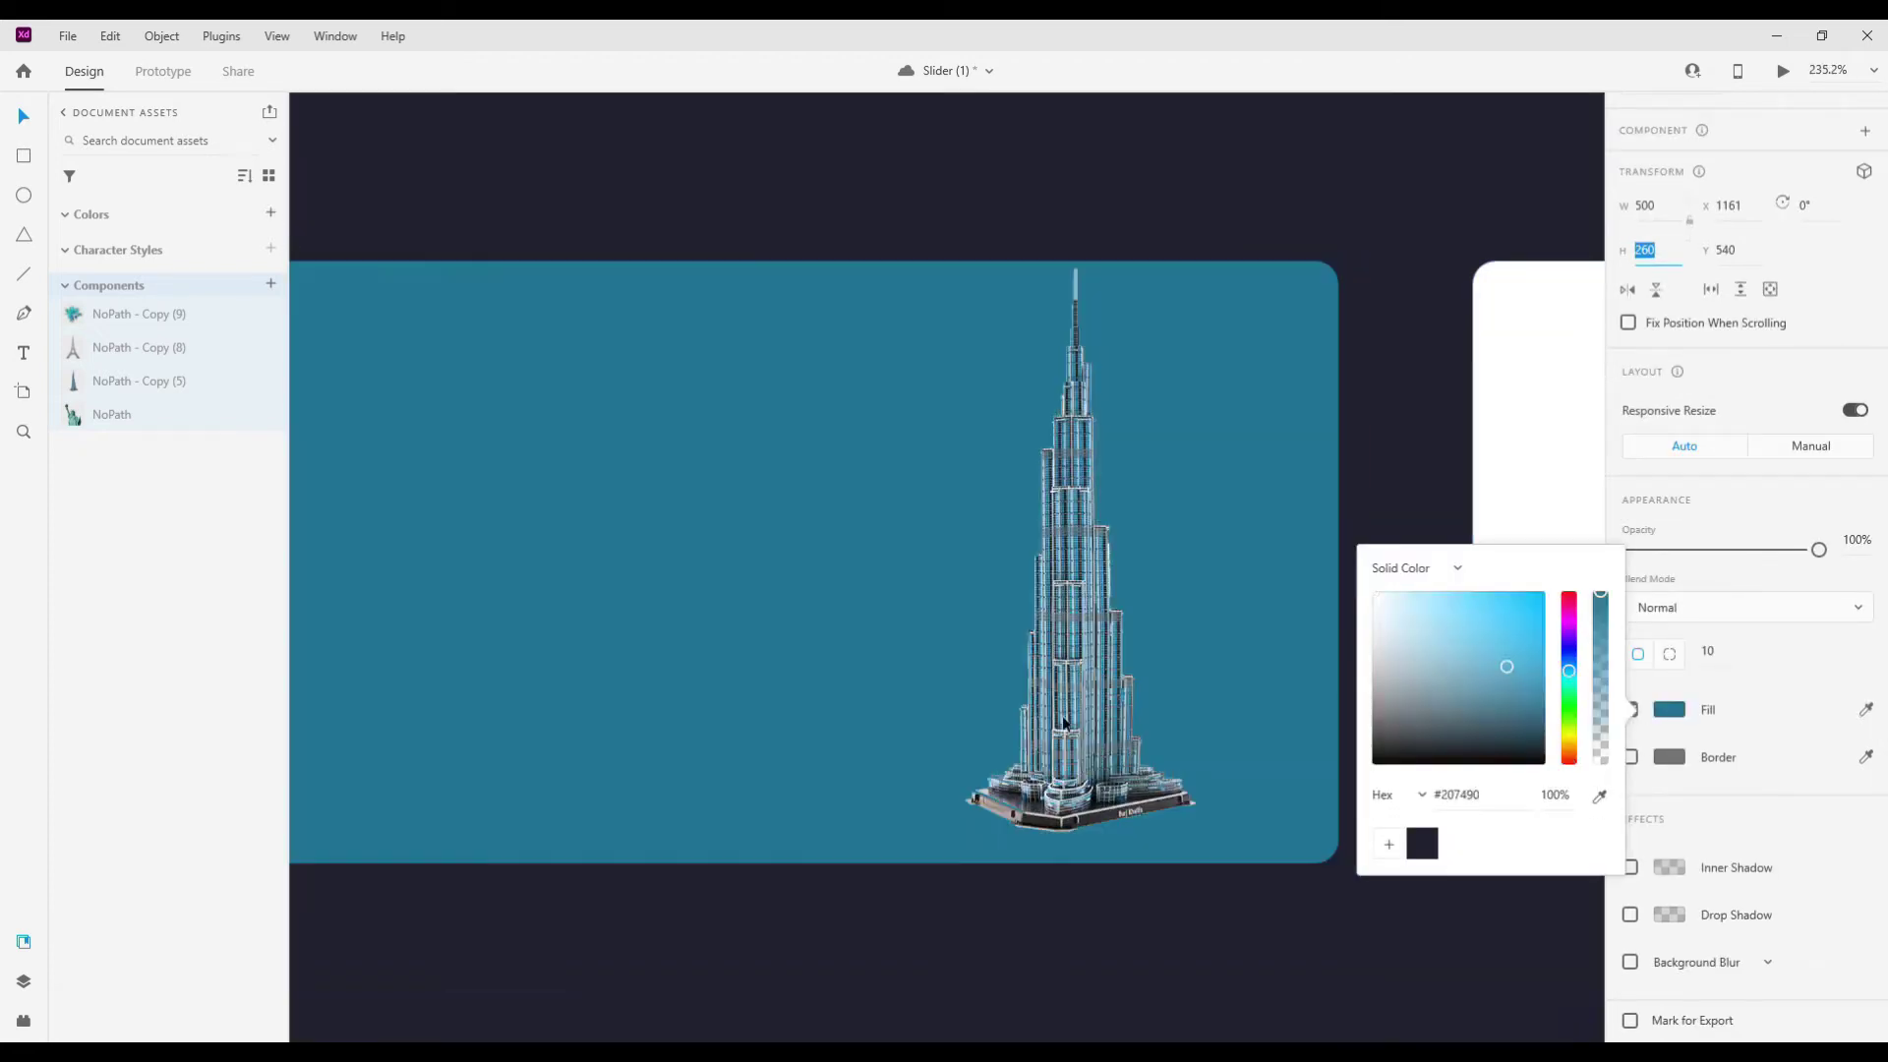
click(896, 660)
scroll(897, 661, down, 2)
click(776, 661)
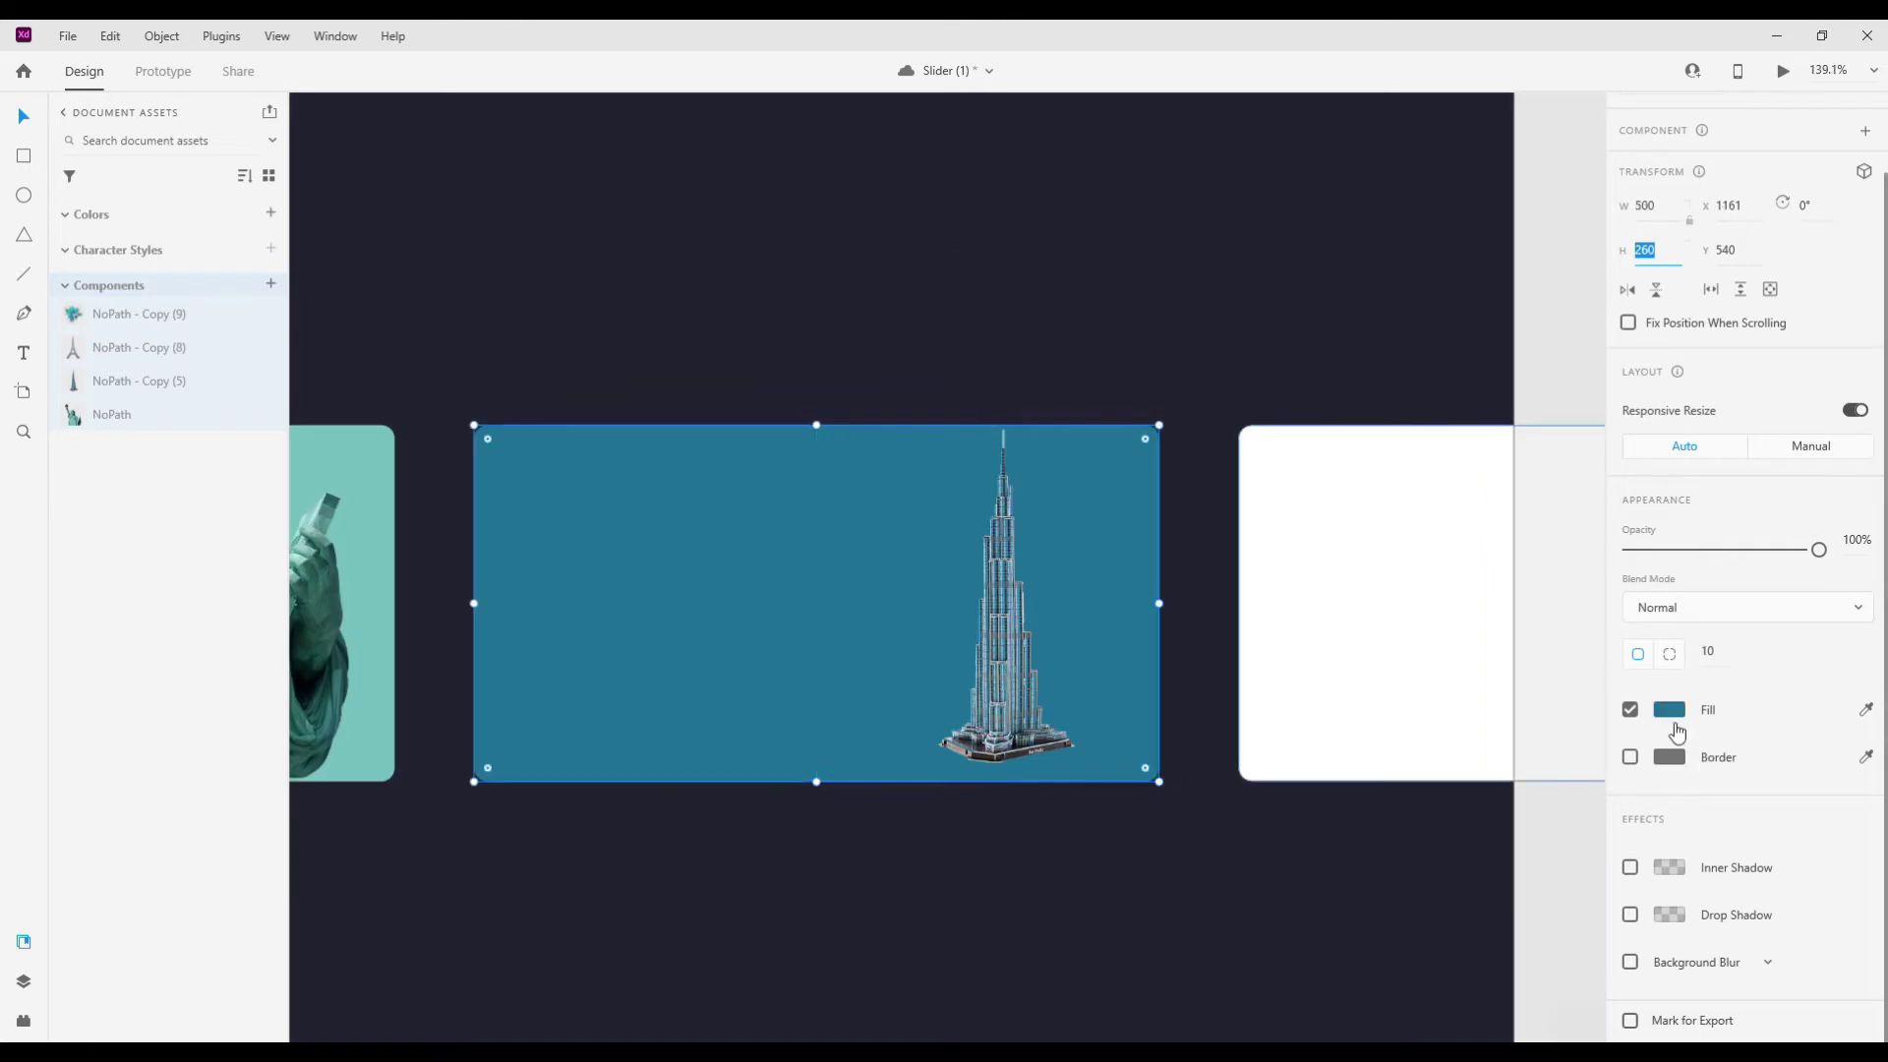
click(1669, 709)
click(1511, 637)
drag(1520, 641, 1478, 620)
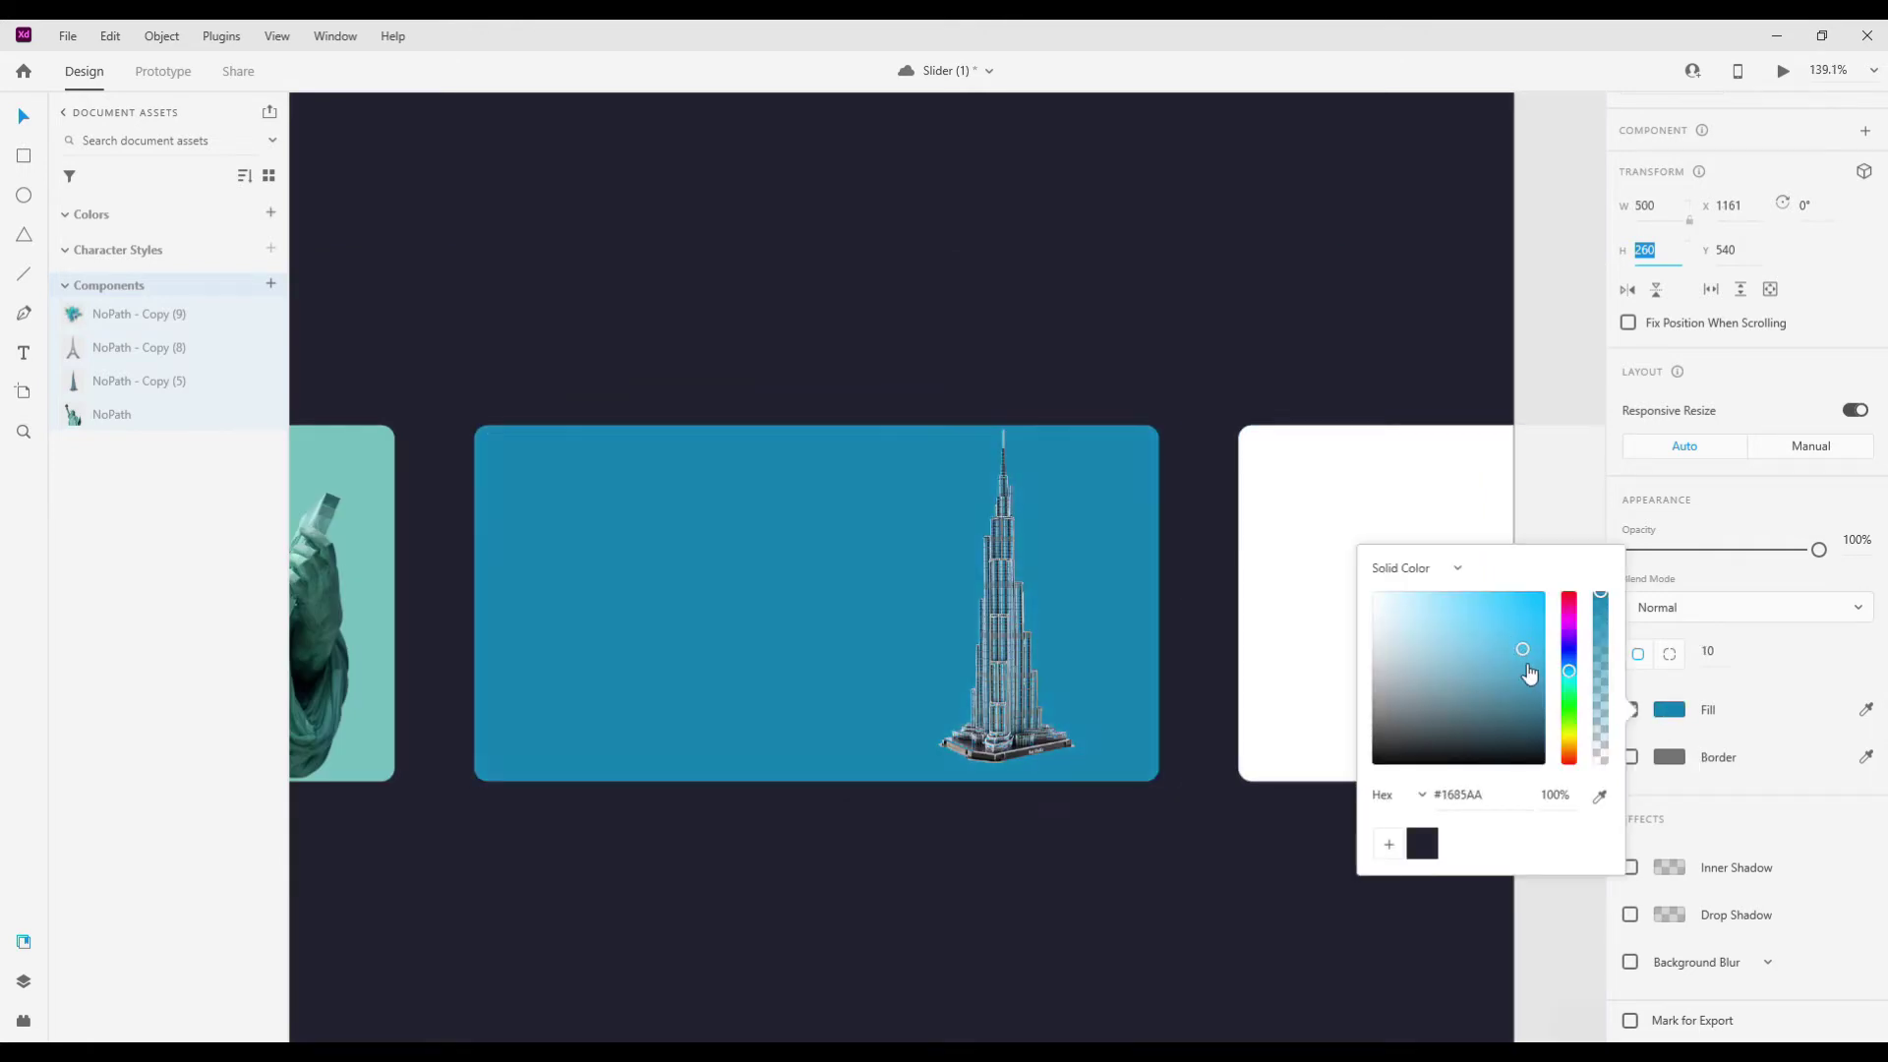
click(1541, 637)
click(1519, 630)
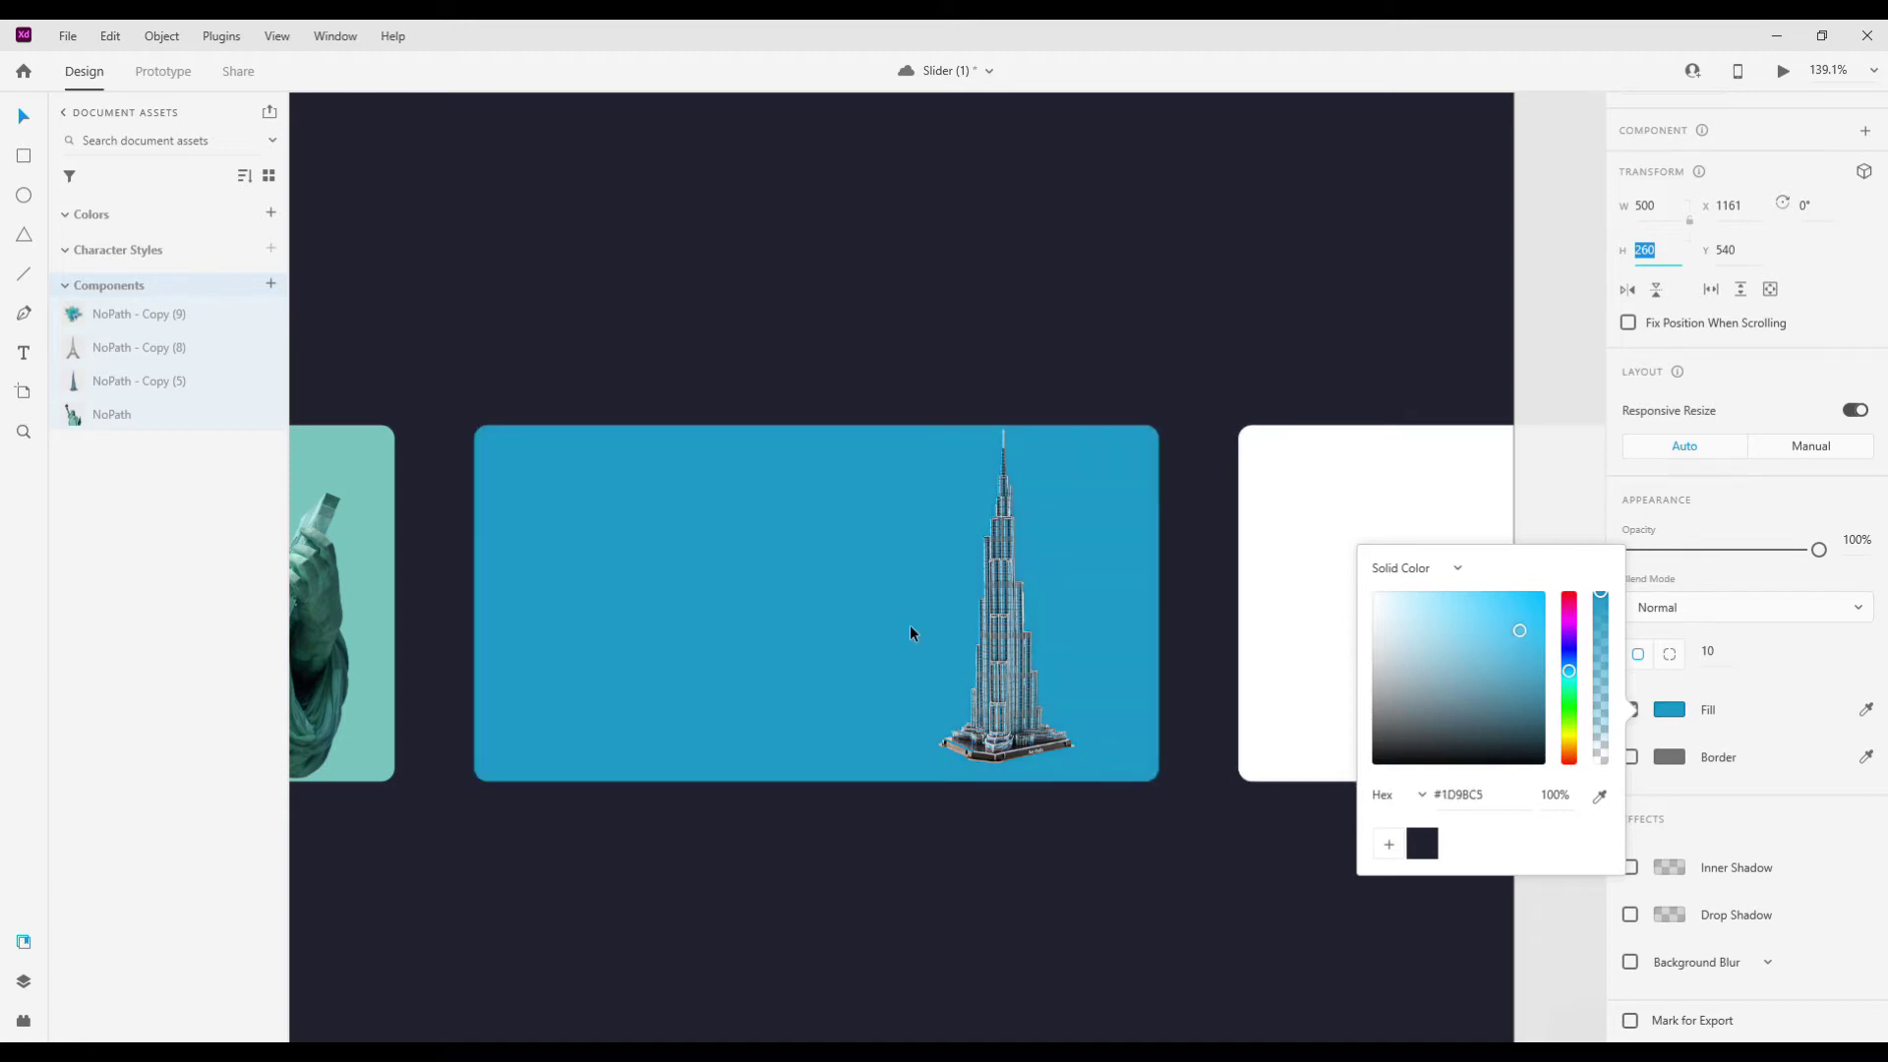
key(ctrl+0)
click(1129, 835)
- Place the Eiffel Tower component from Assets onto the third card and shrink it
click(965, 620)
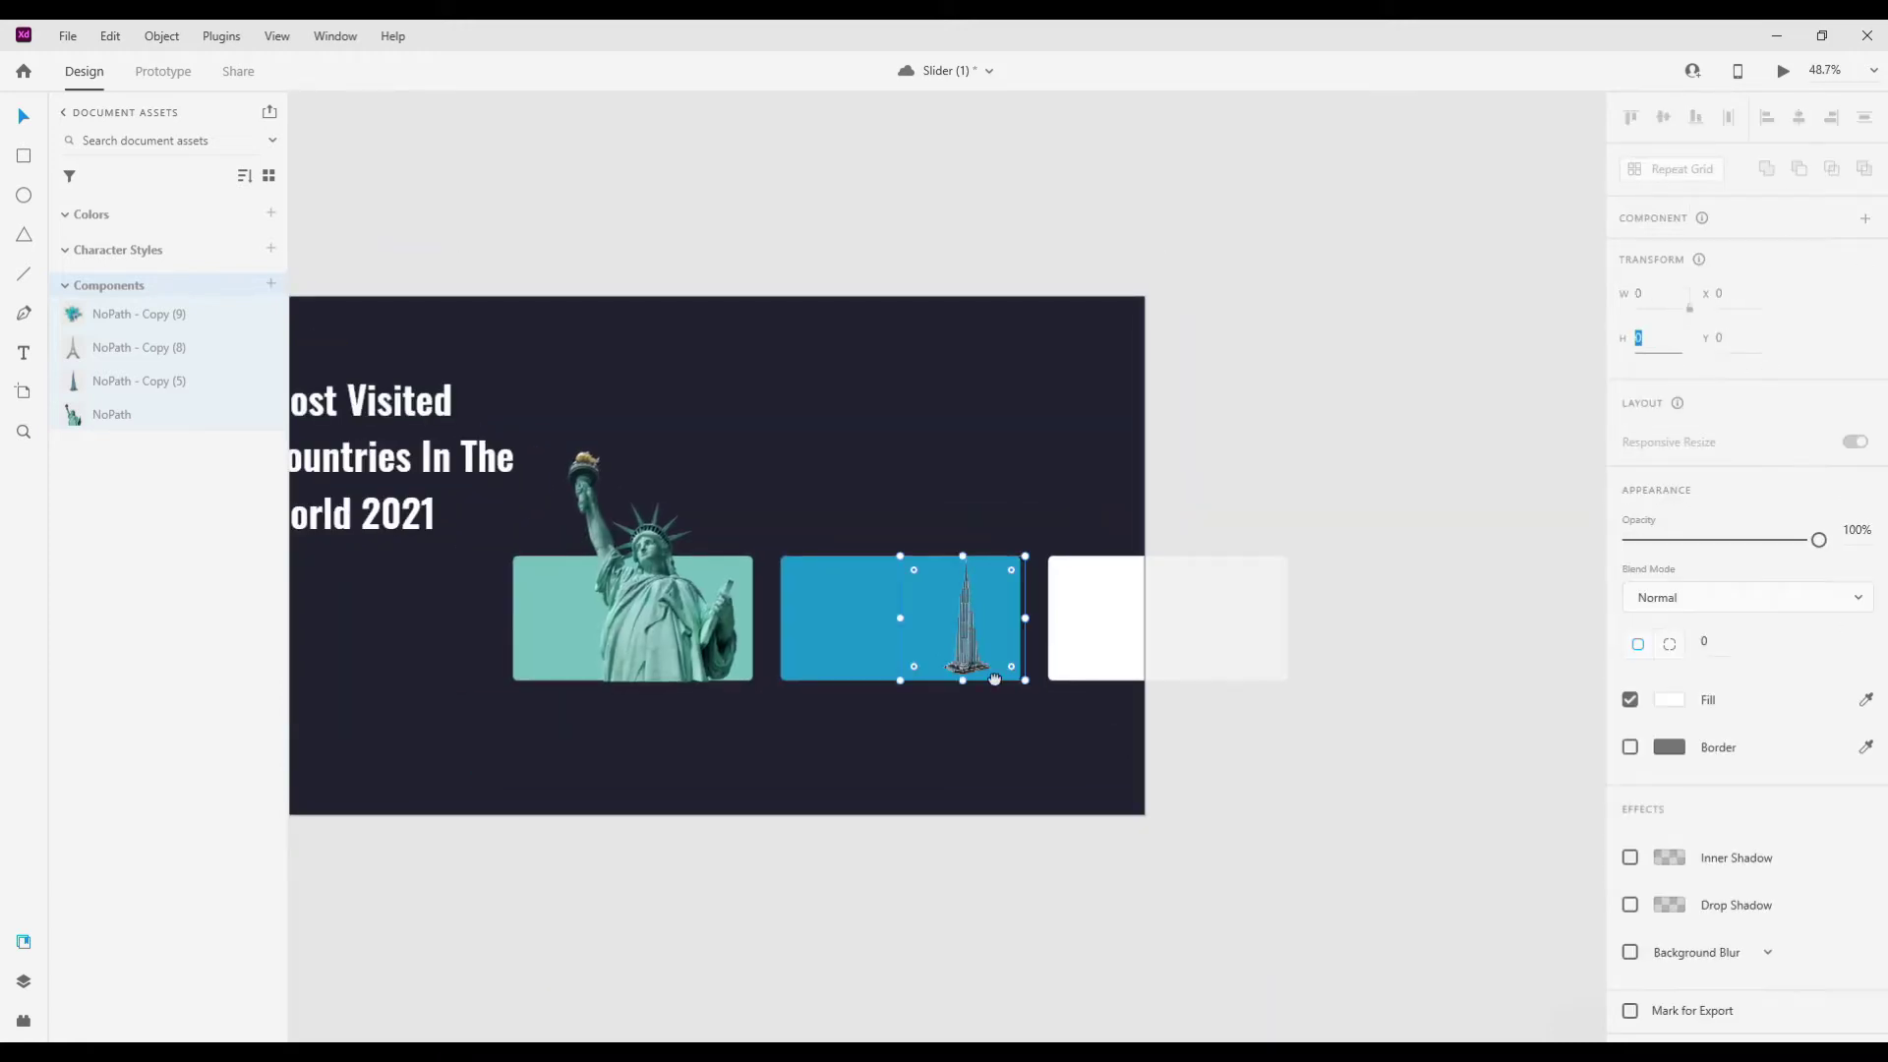
drag(1154, 627, 967, 606)
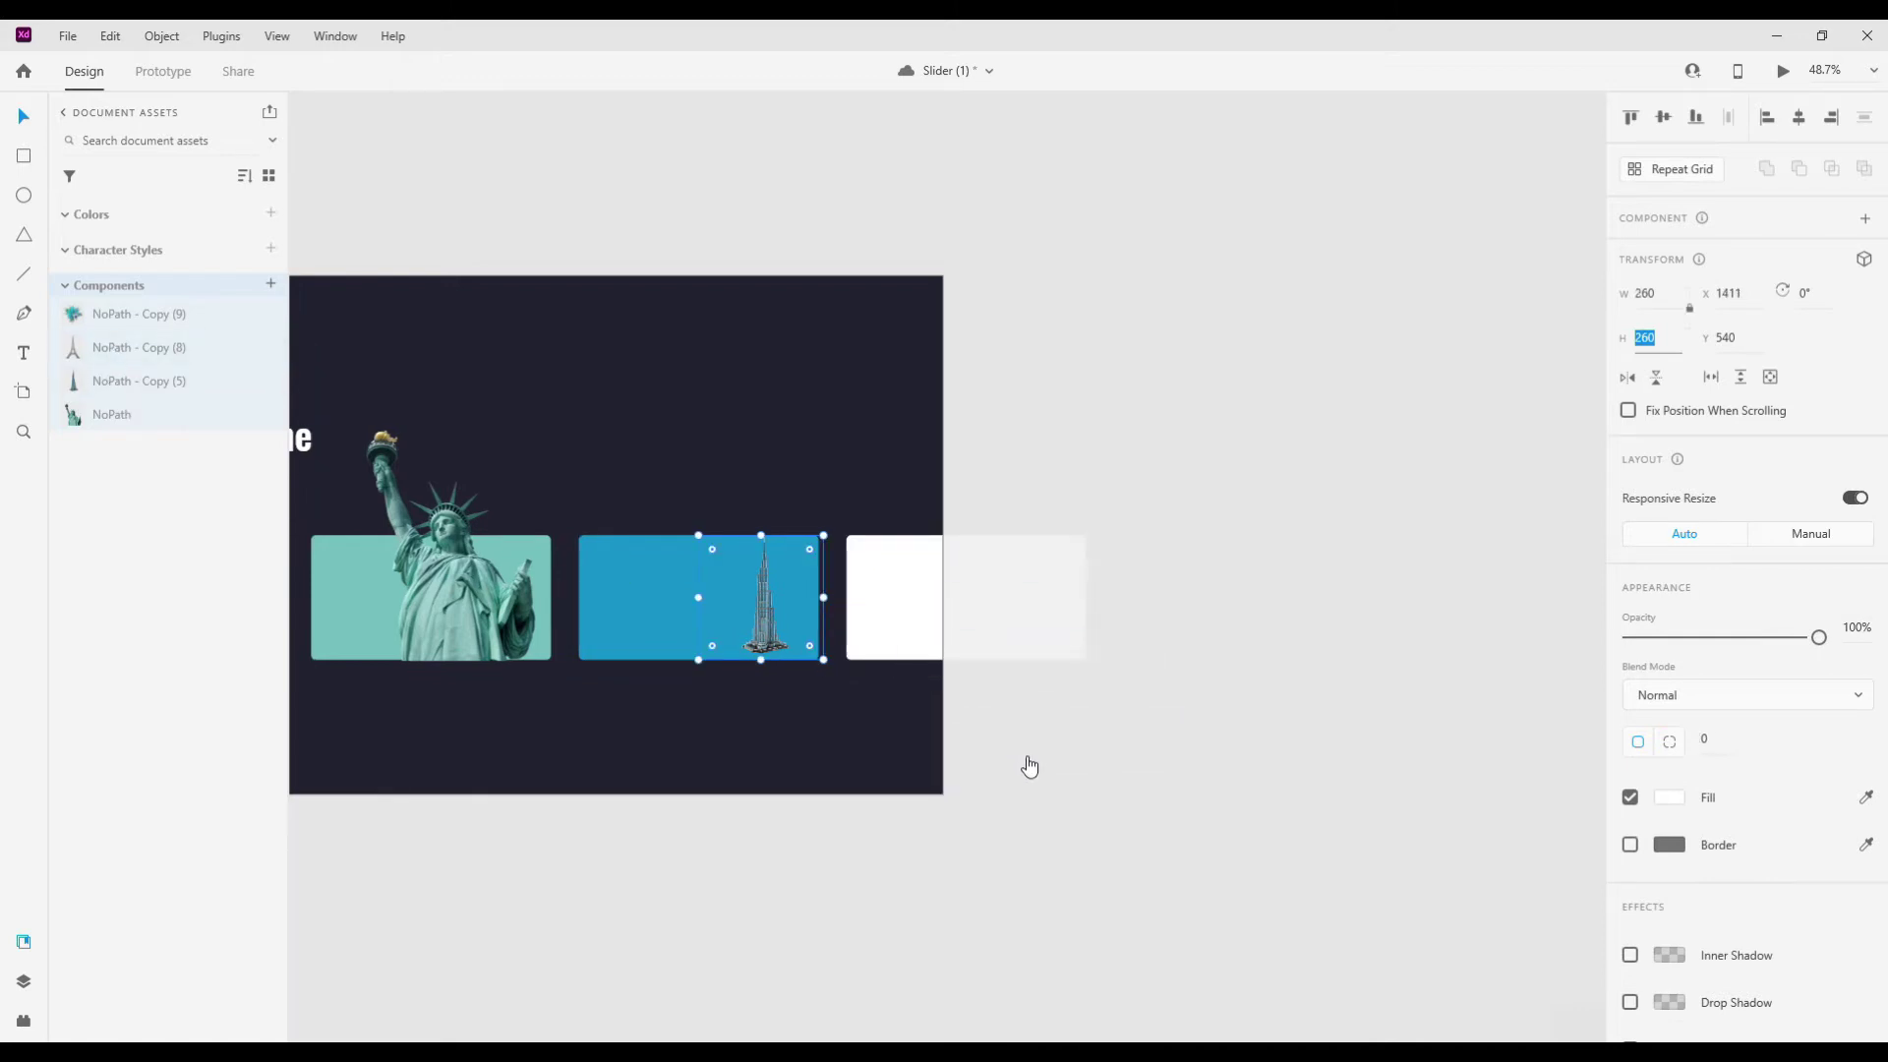
drag(118, 356, 1024, 763)
drag(1070, 828, 924, 599)
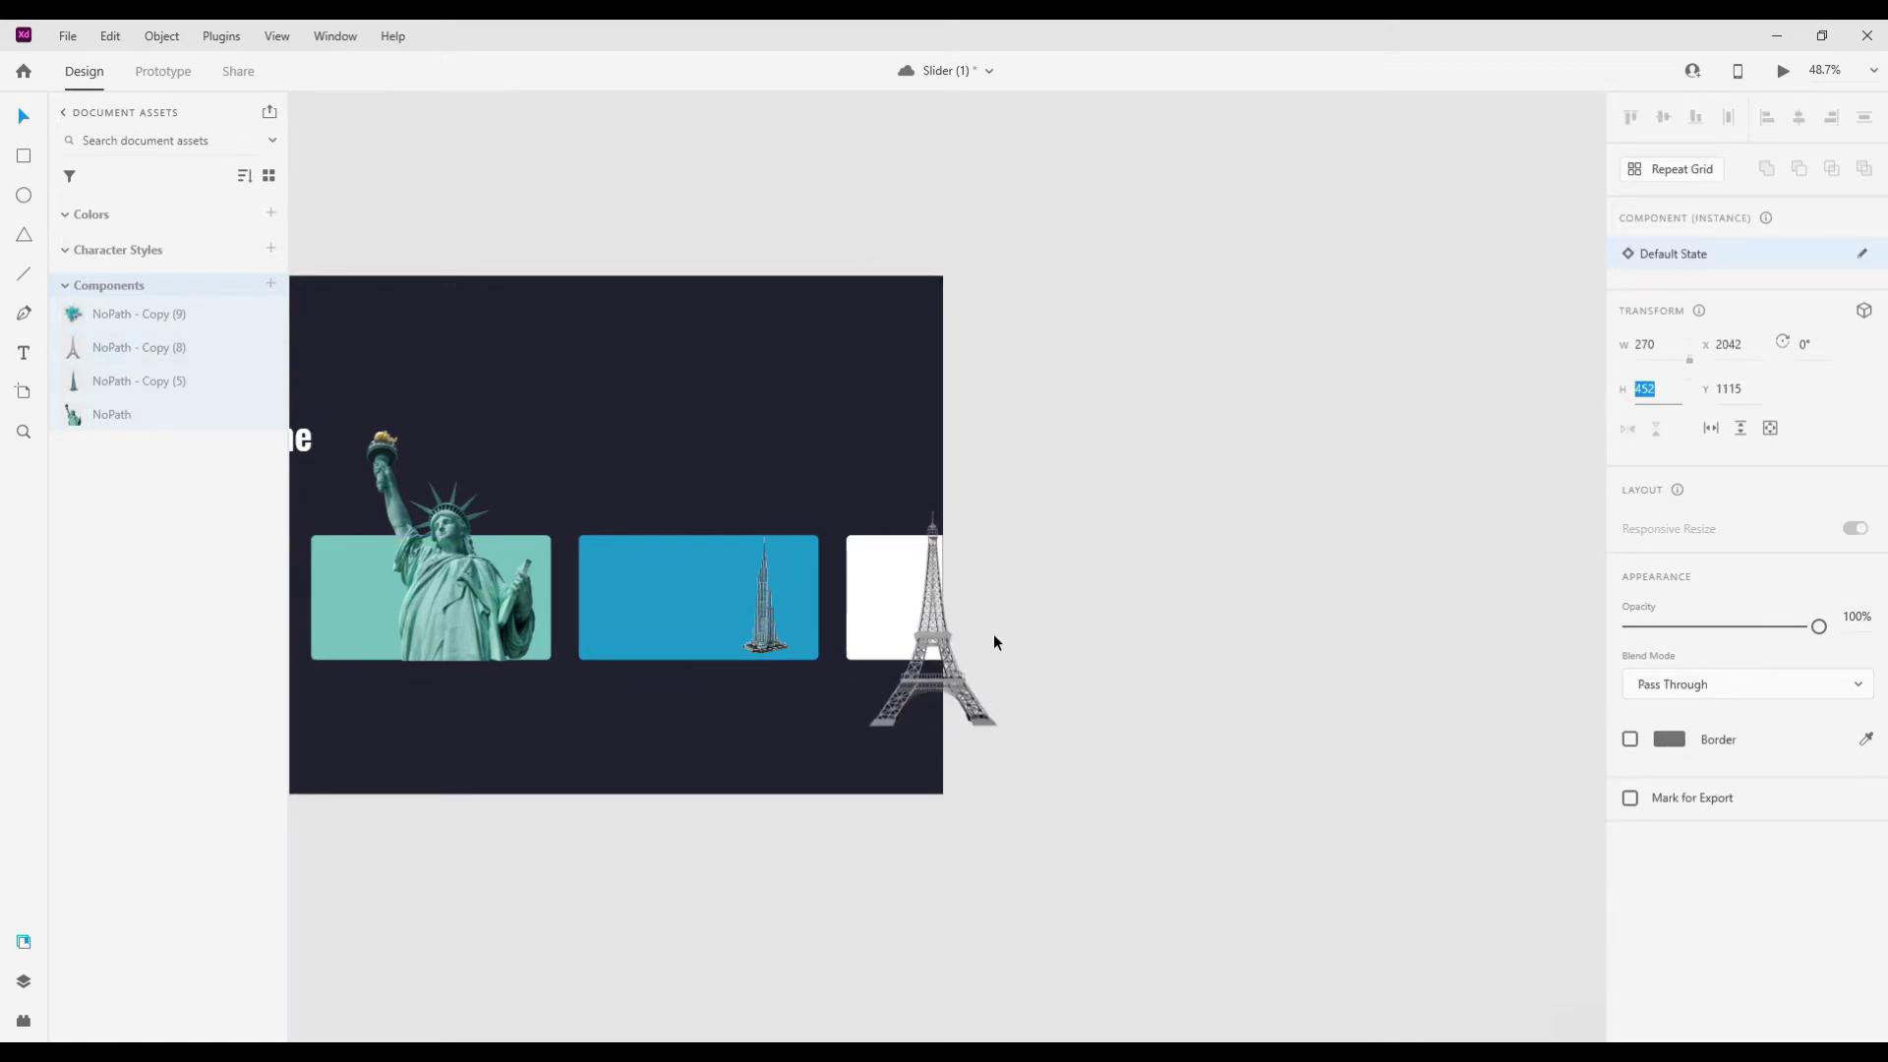
scroll(993, 633, up, 3)
mouse_move(946, 736)
mouse_down()
mouse_move(863, 635)
mouse_move(891, 606)
mouse_up()
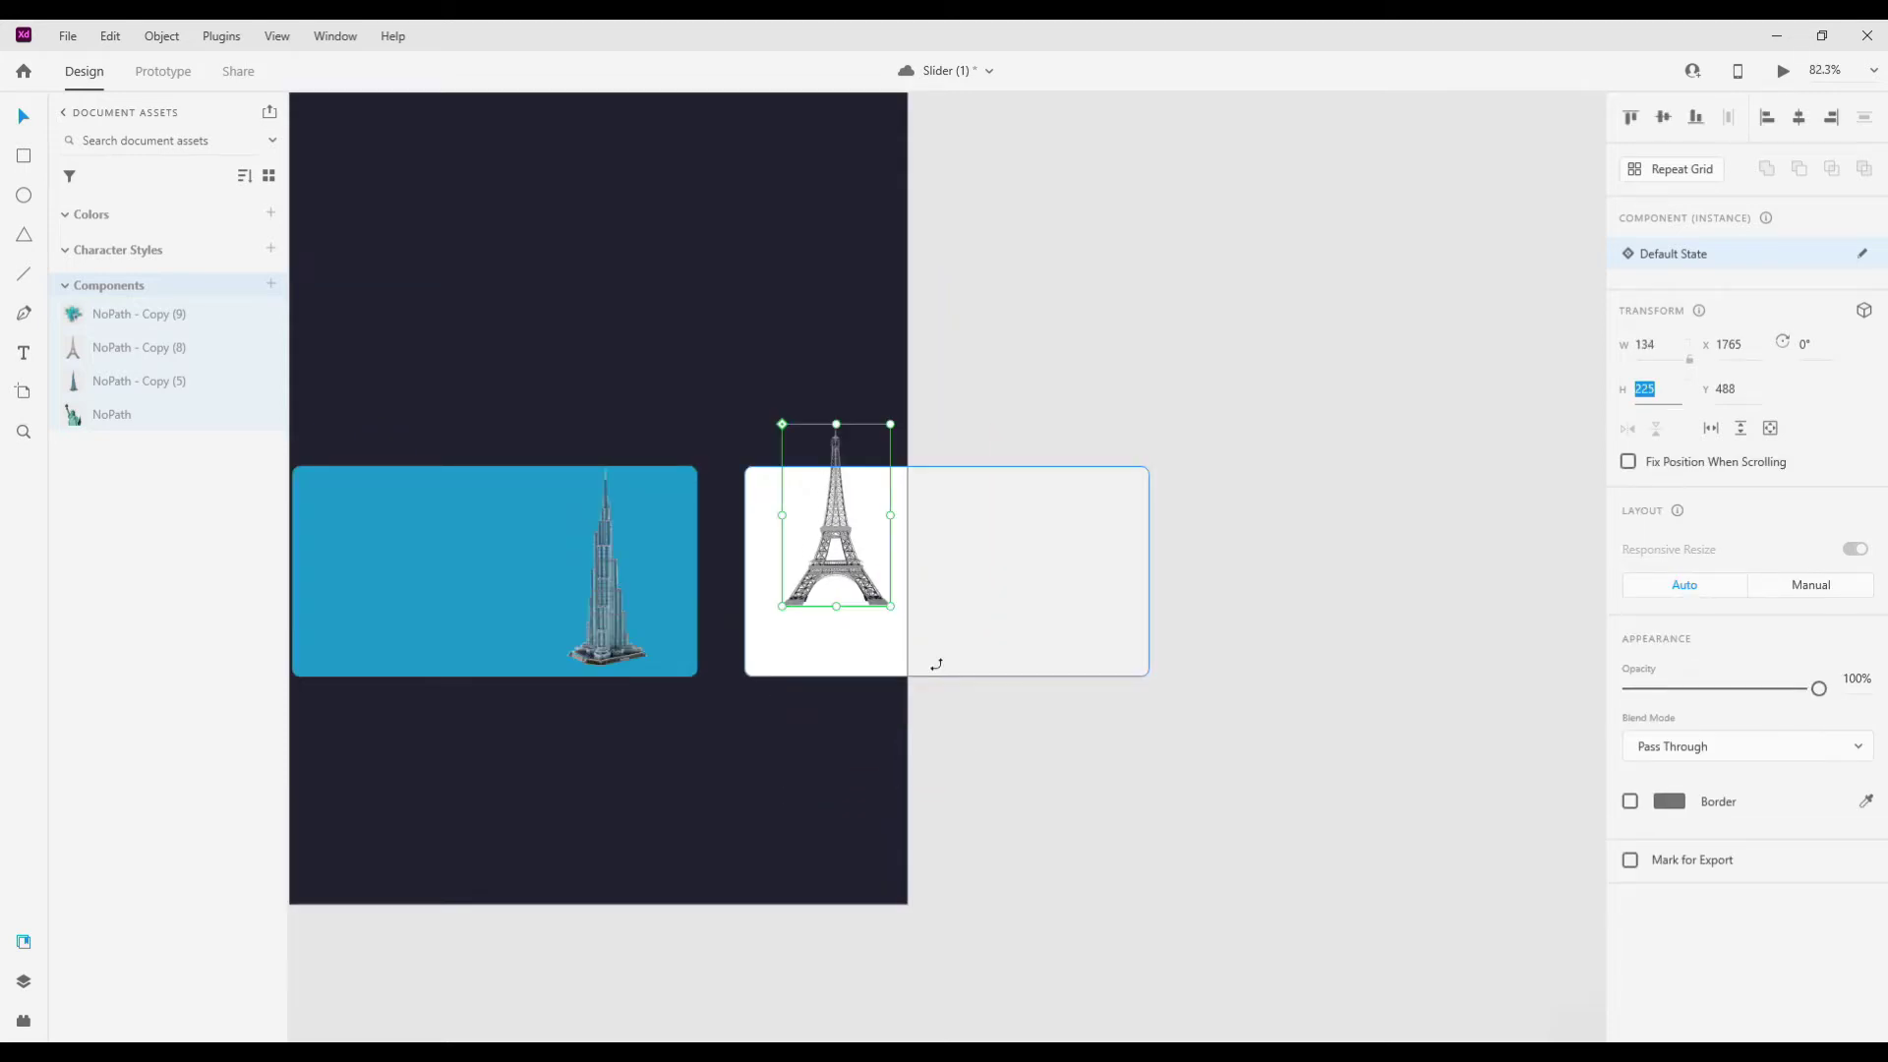
- Reposition the Eiffel Tower within the third card, undoing stray moves with Ctrl+Z
double_click(831, 558)
drag(831, 552, 1058, 602)
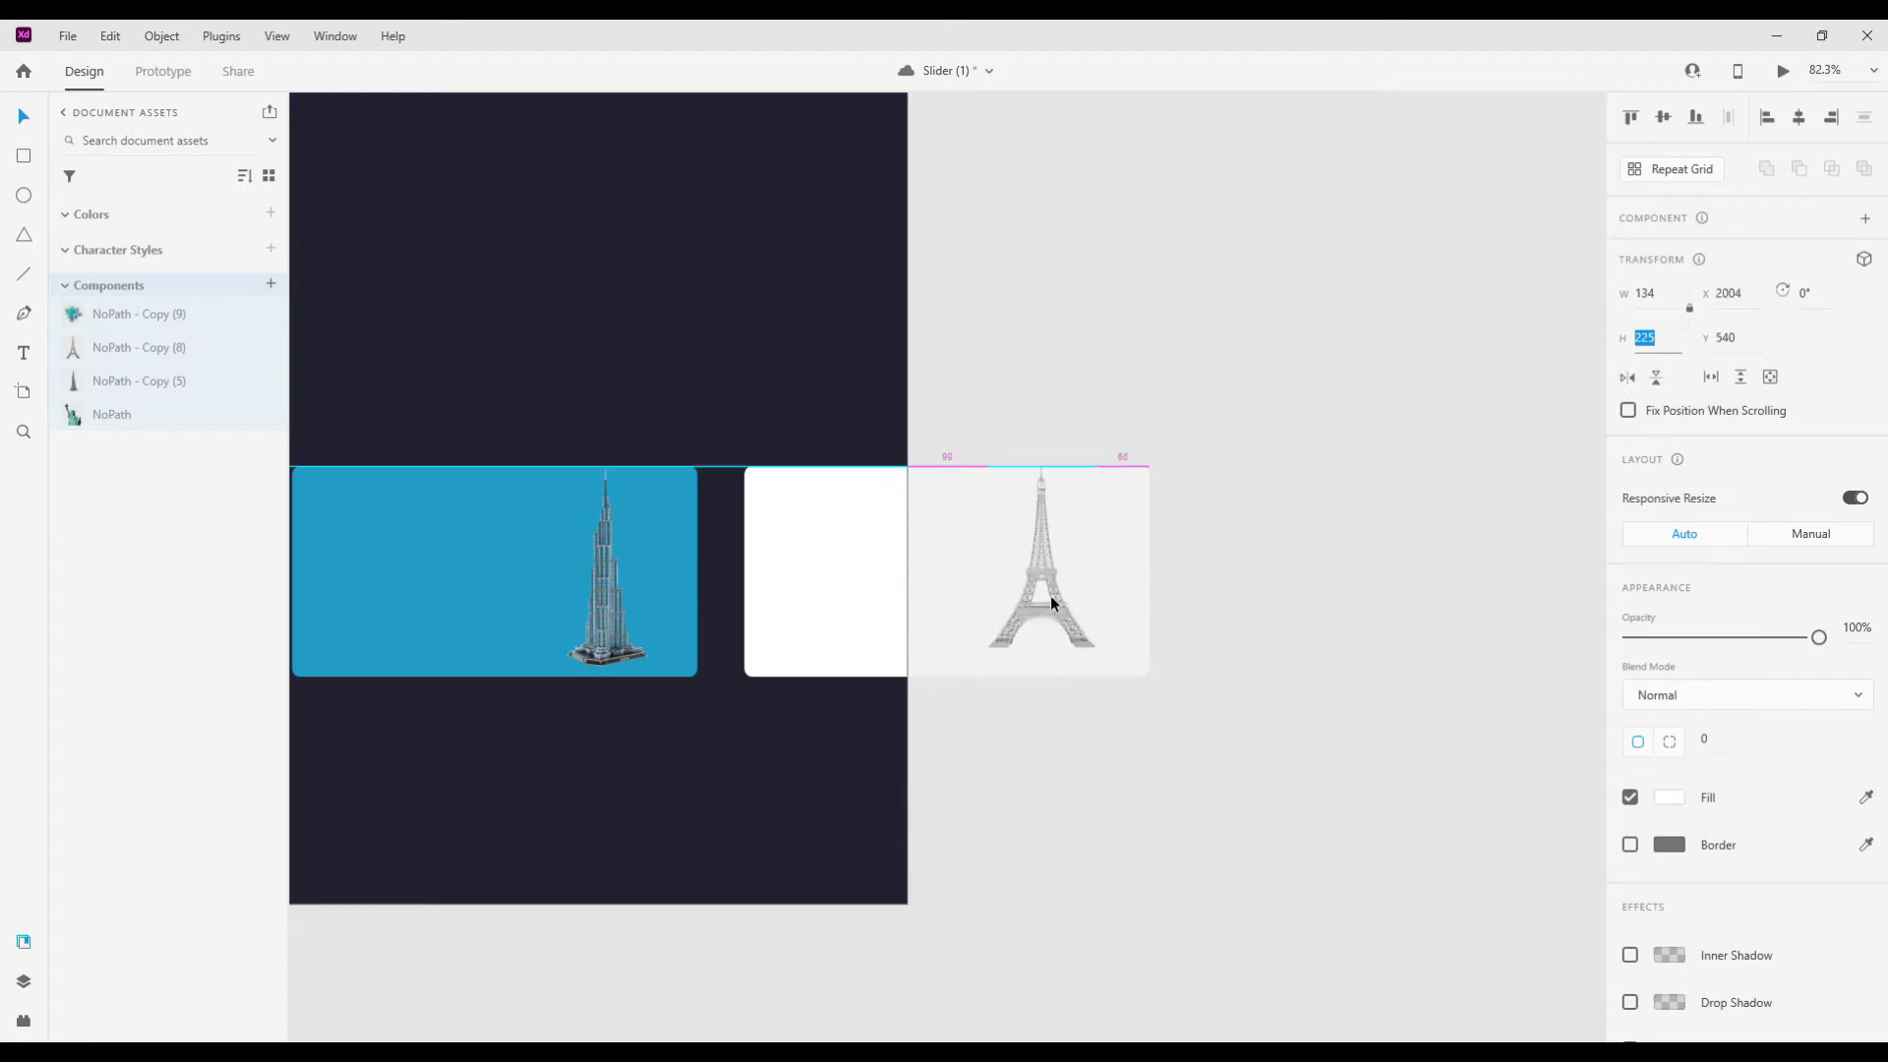
click(773, 564)
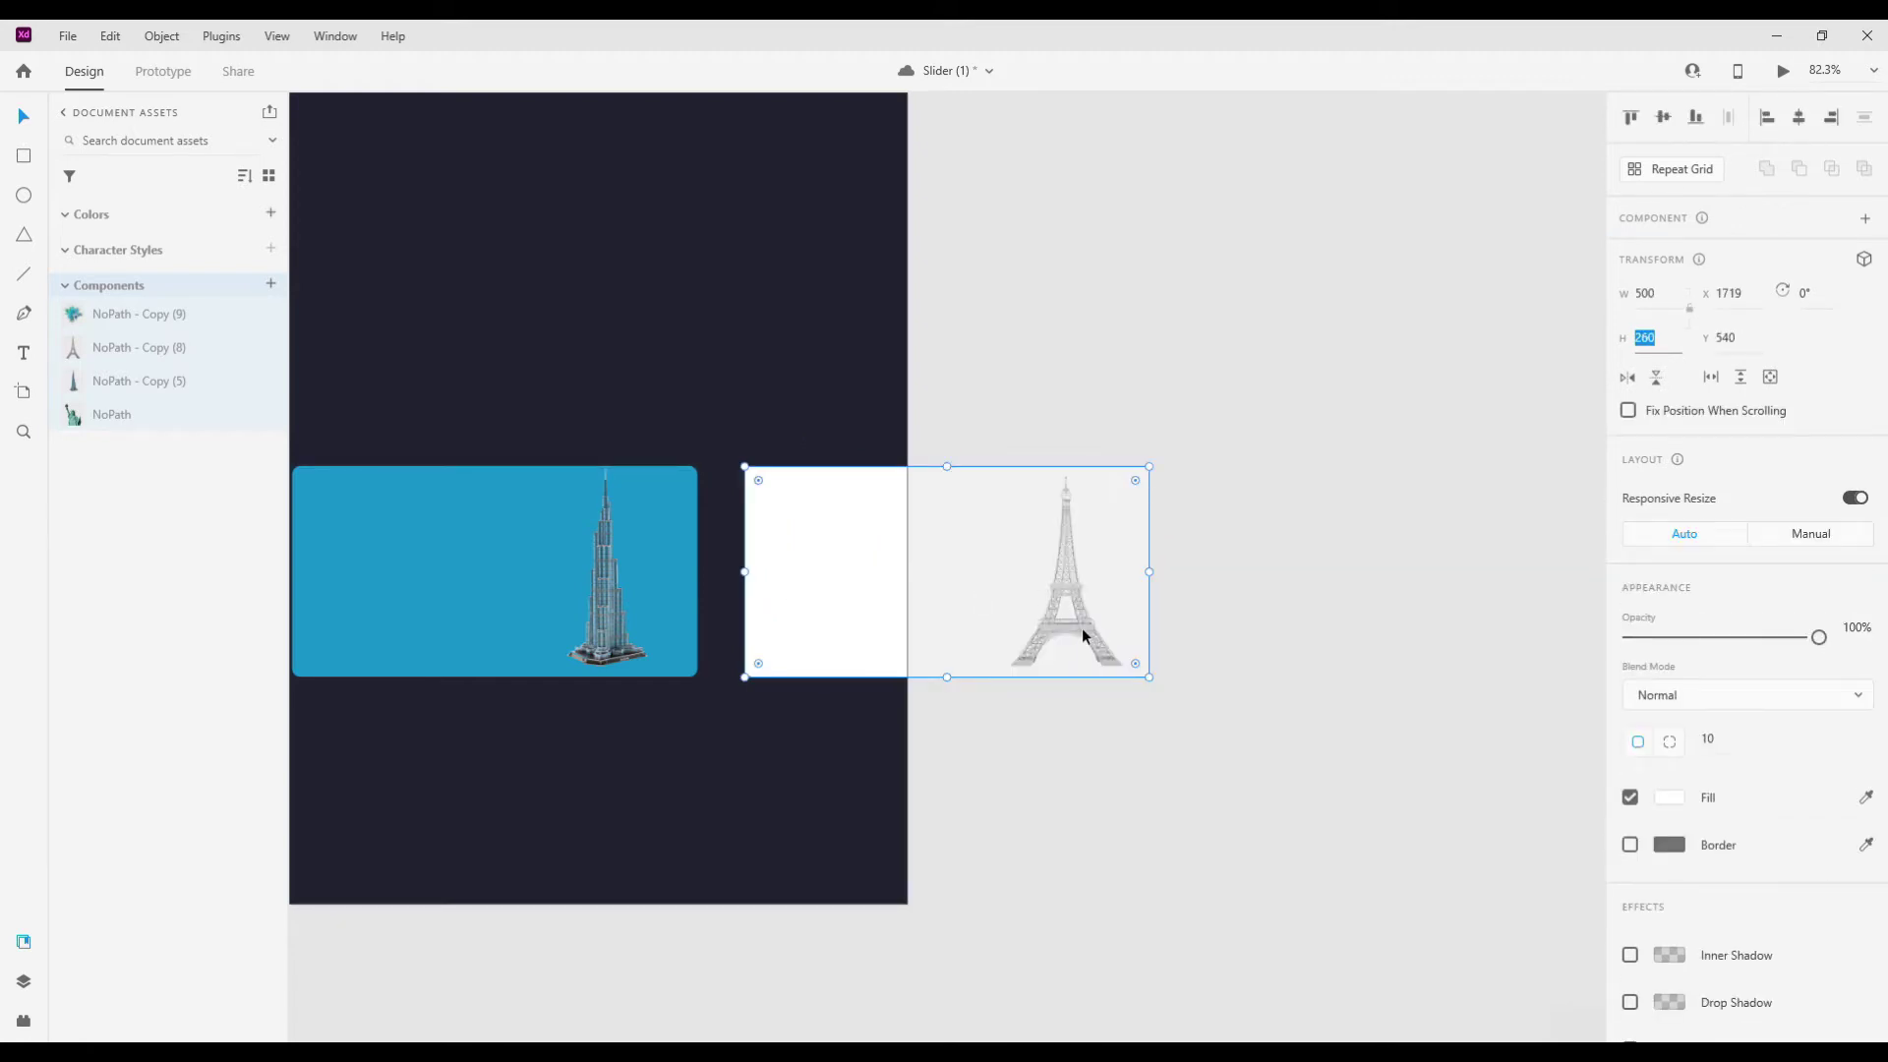
drag(1094, 641, 862, 635)
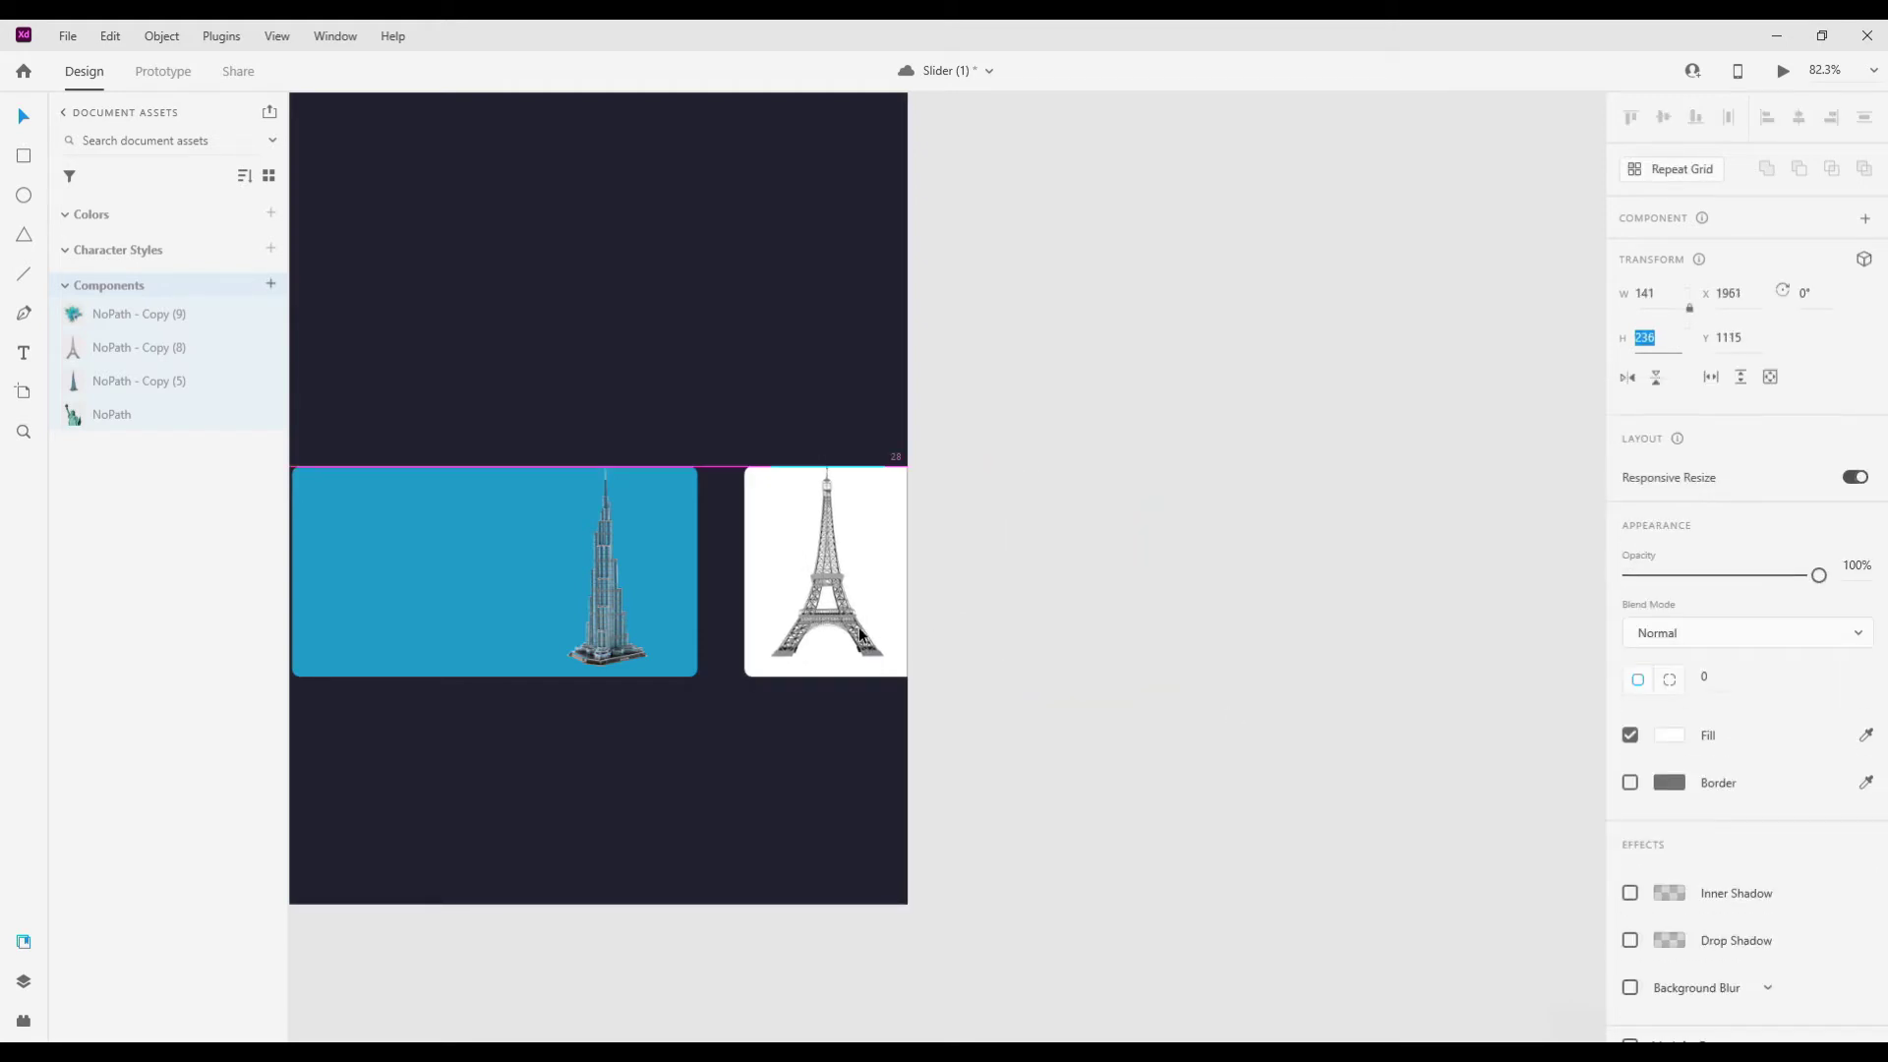
key(ctrl+z)
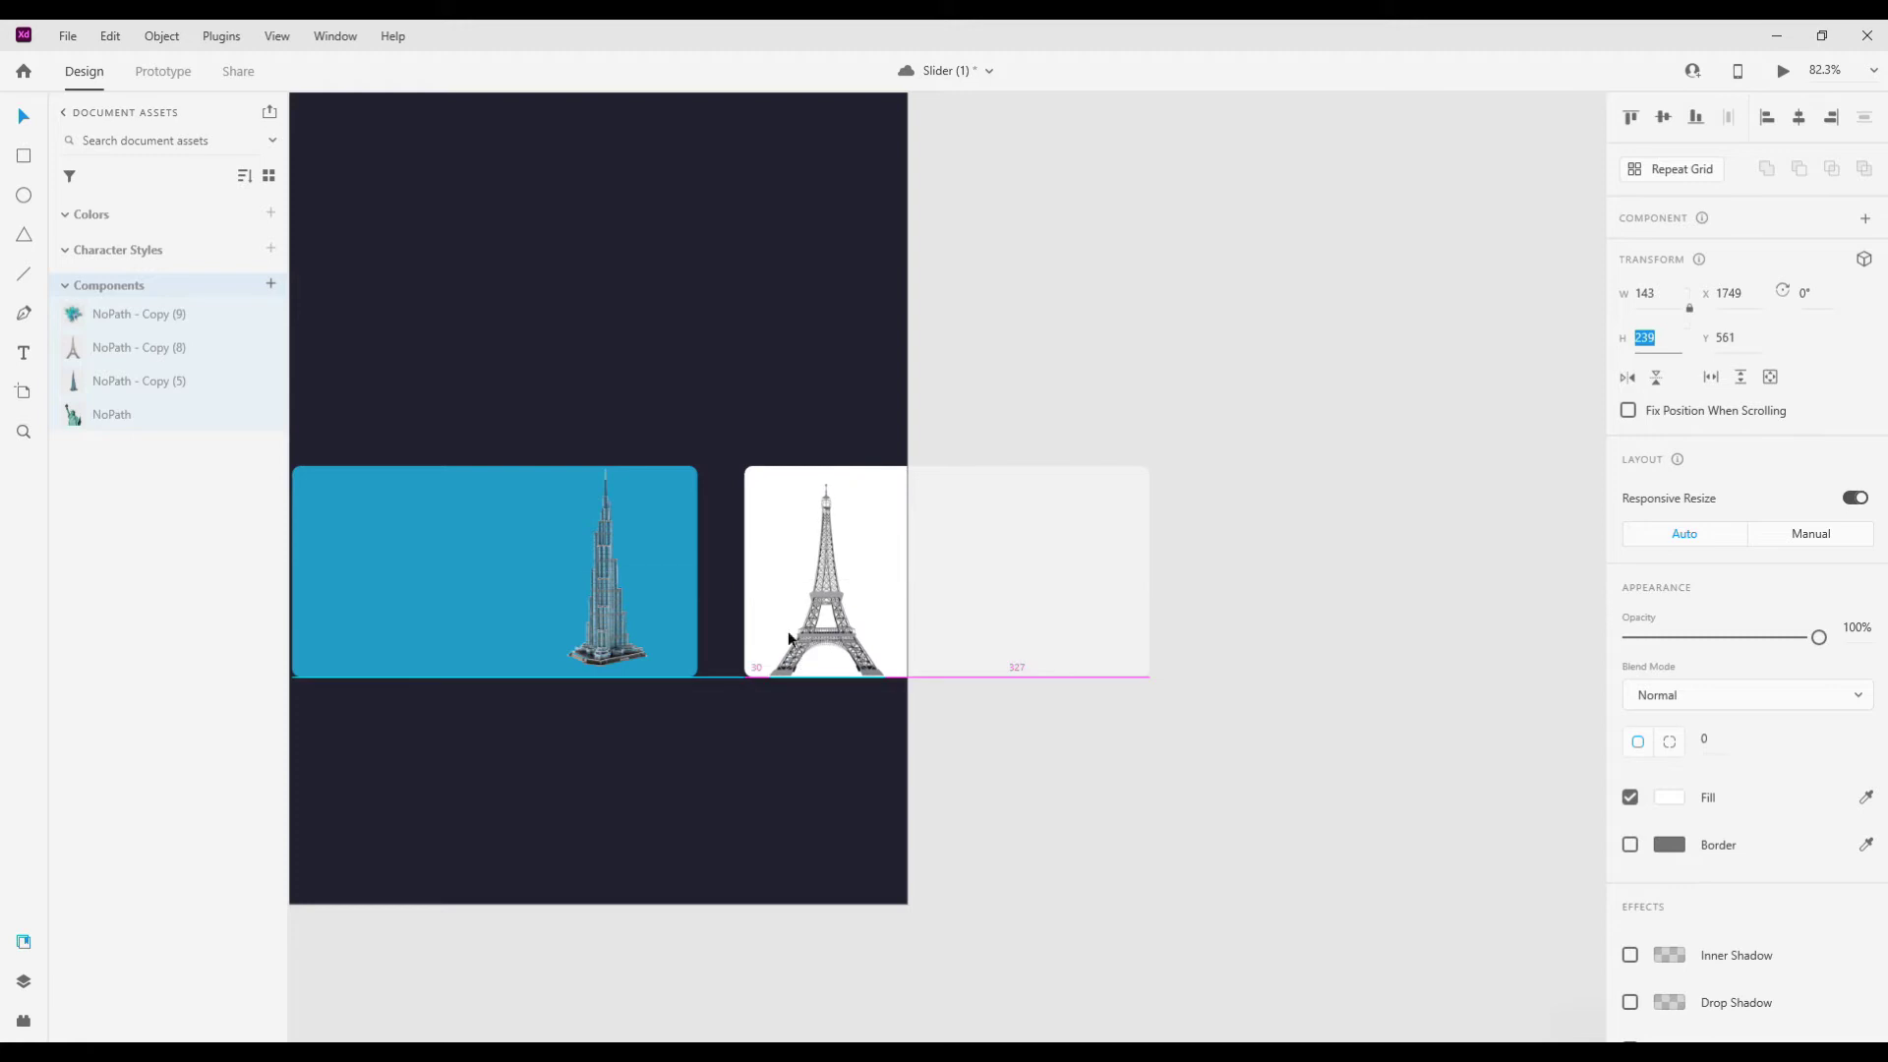
key(ctrl+z)
key(ctrl+z)
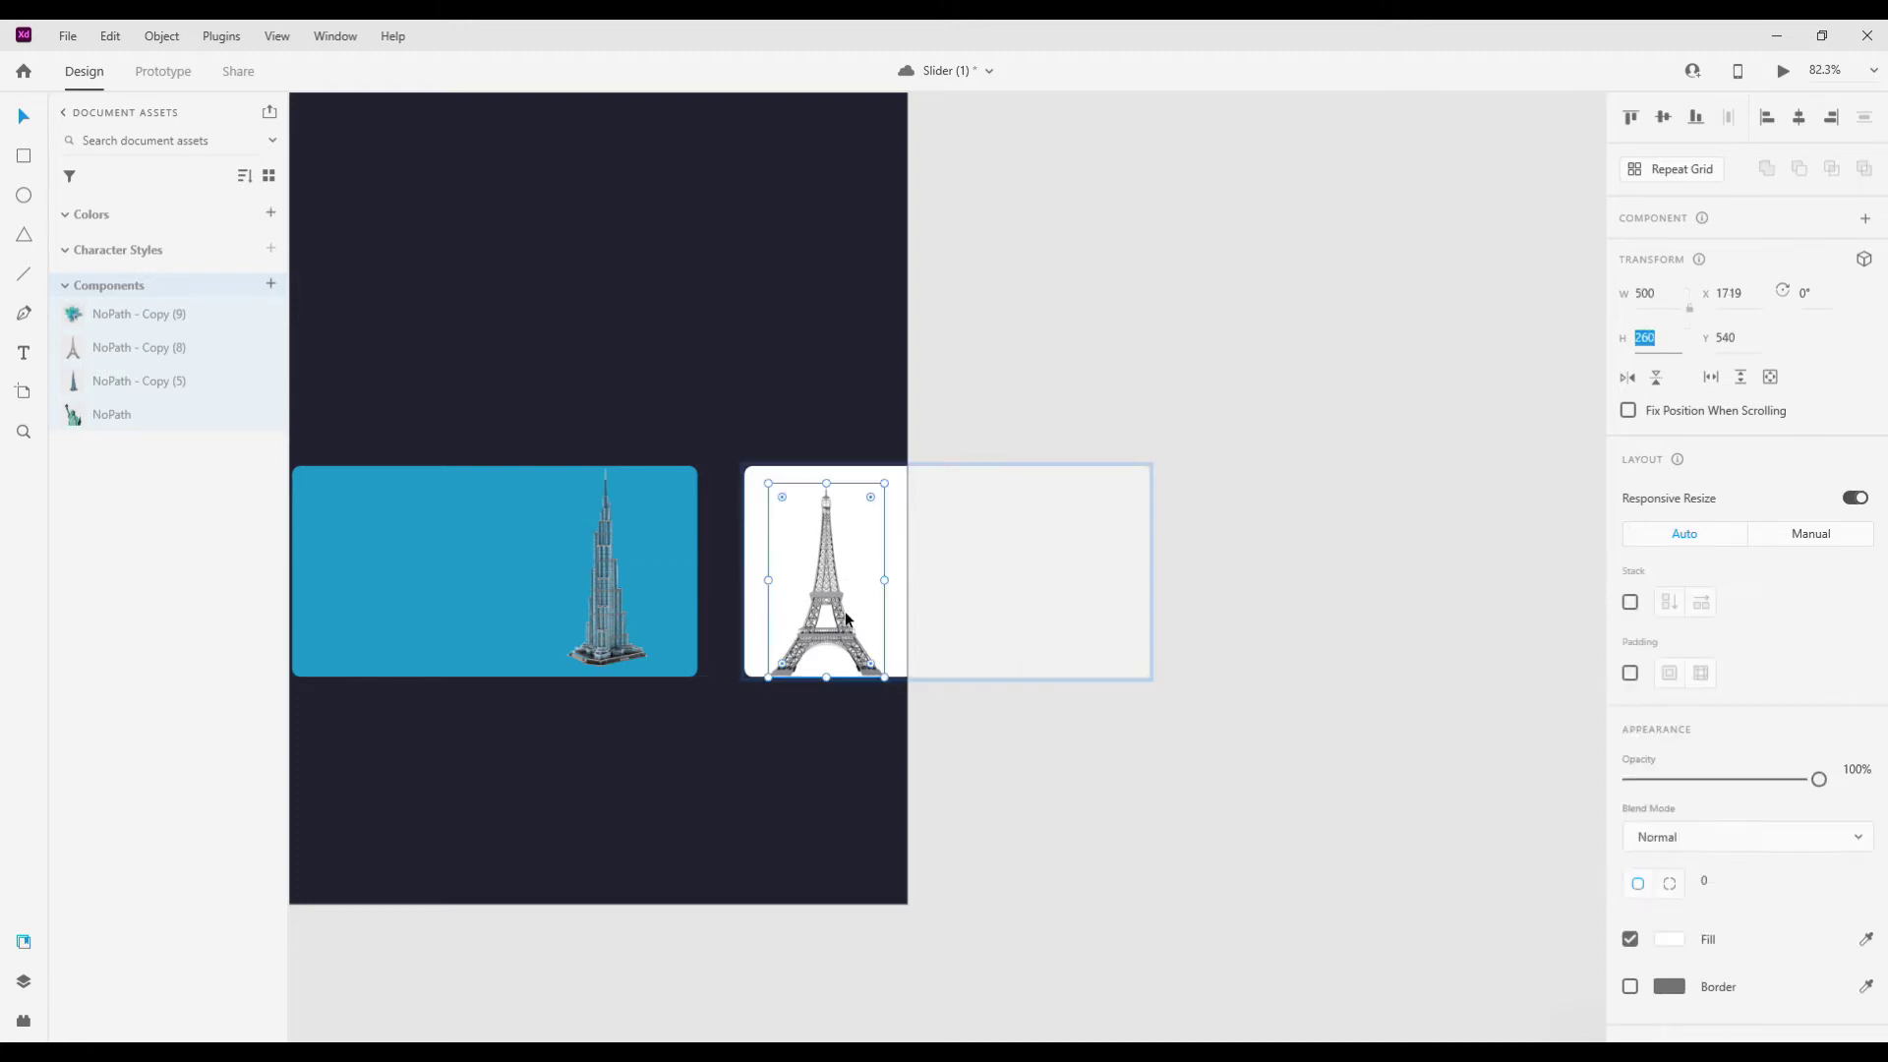
key(ctrl+z)
key(ctrl+z)
key(ctrl+z)
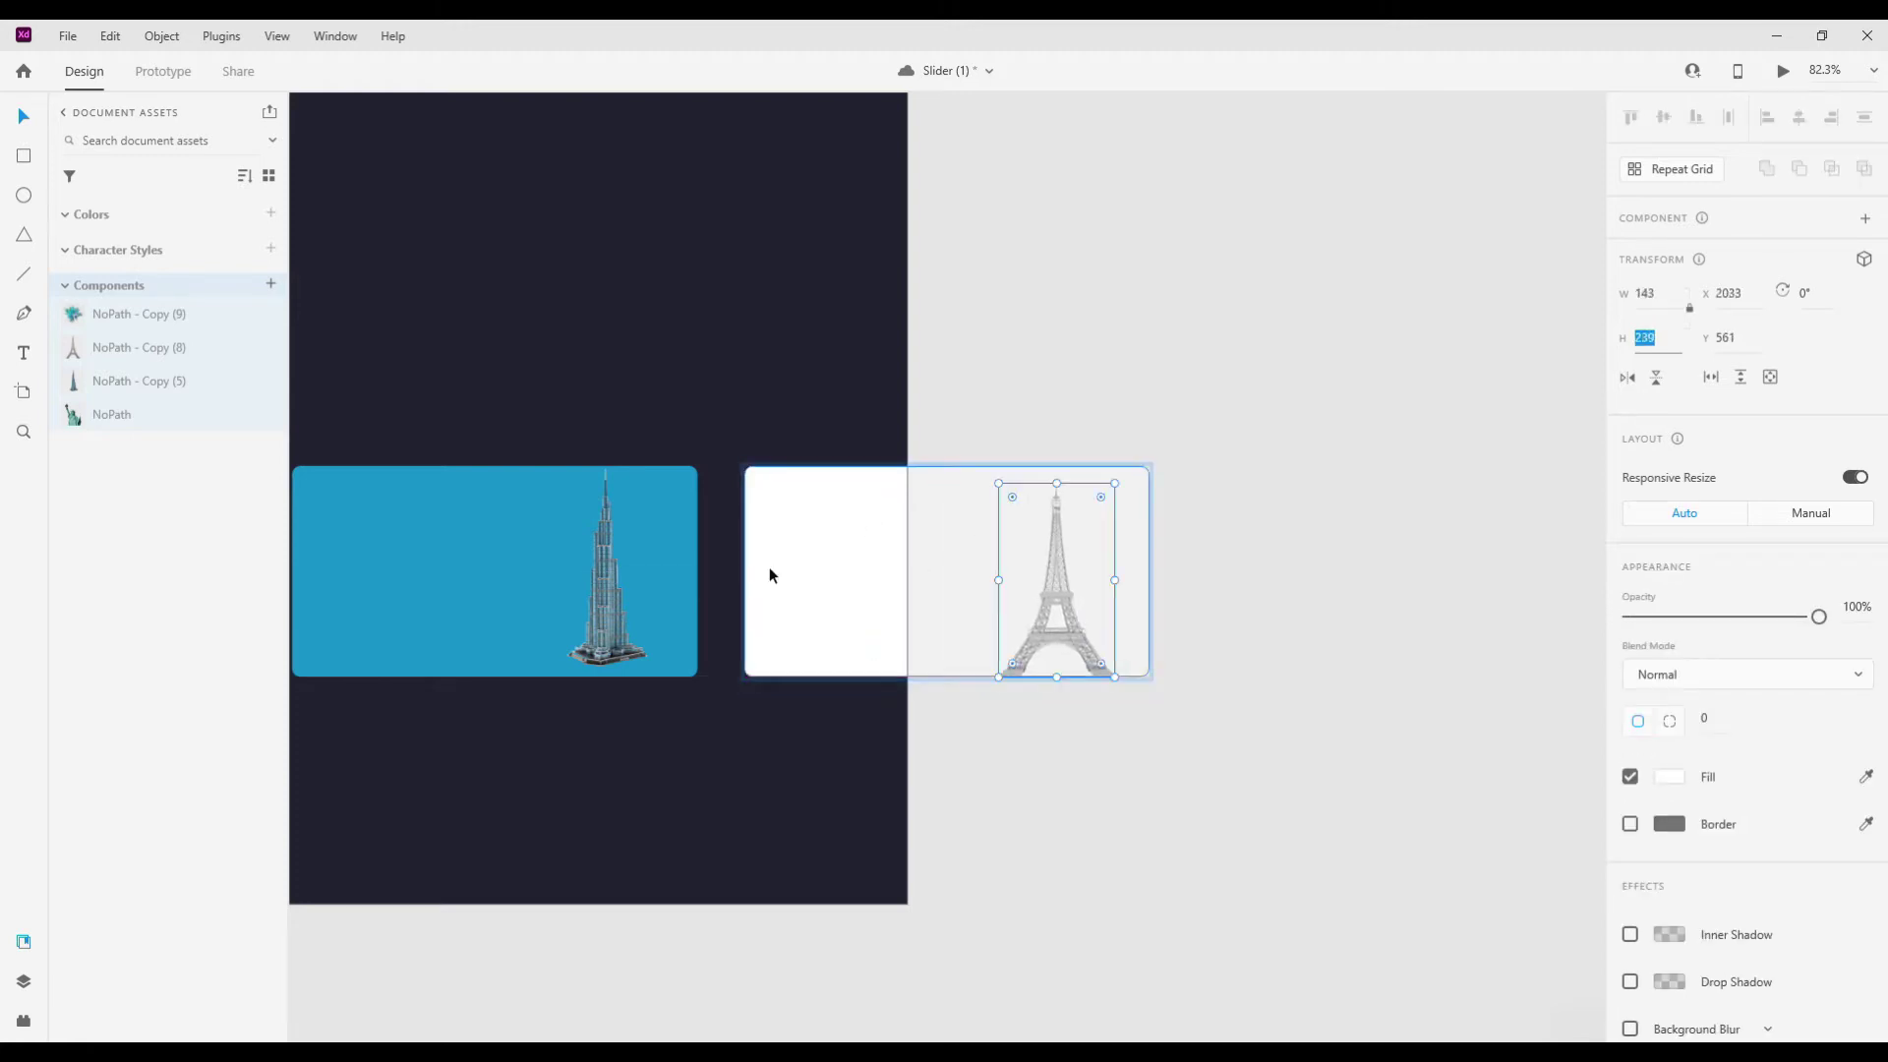
key(ctrl+z)
key(ctrl+3)
- Fill the third (Eiffel Tower) card with a grey sampled from the tower image
click(1682, 779)
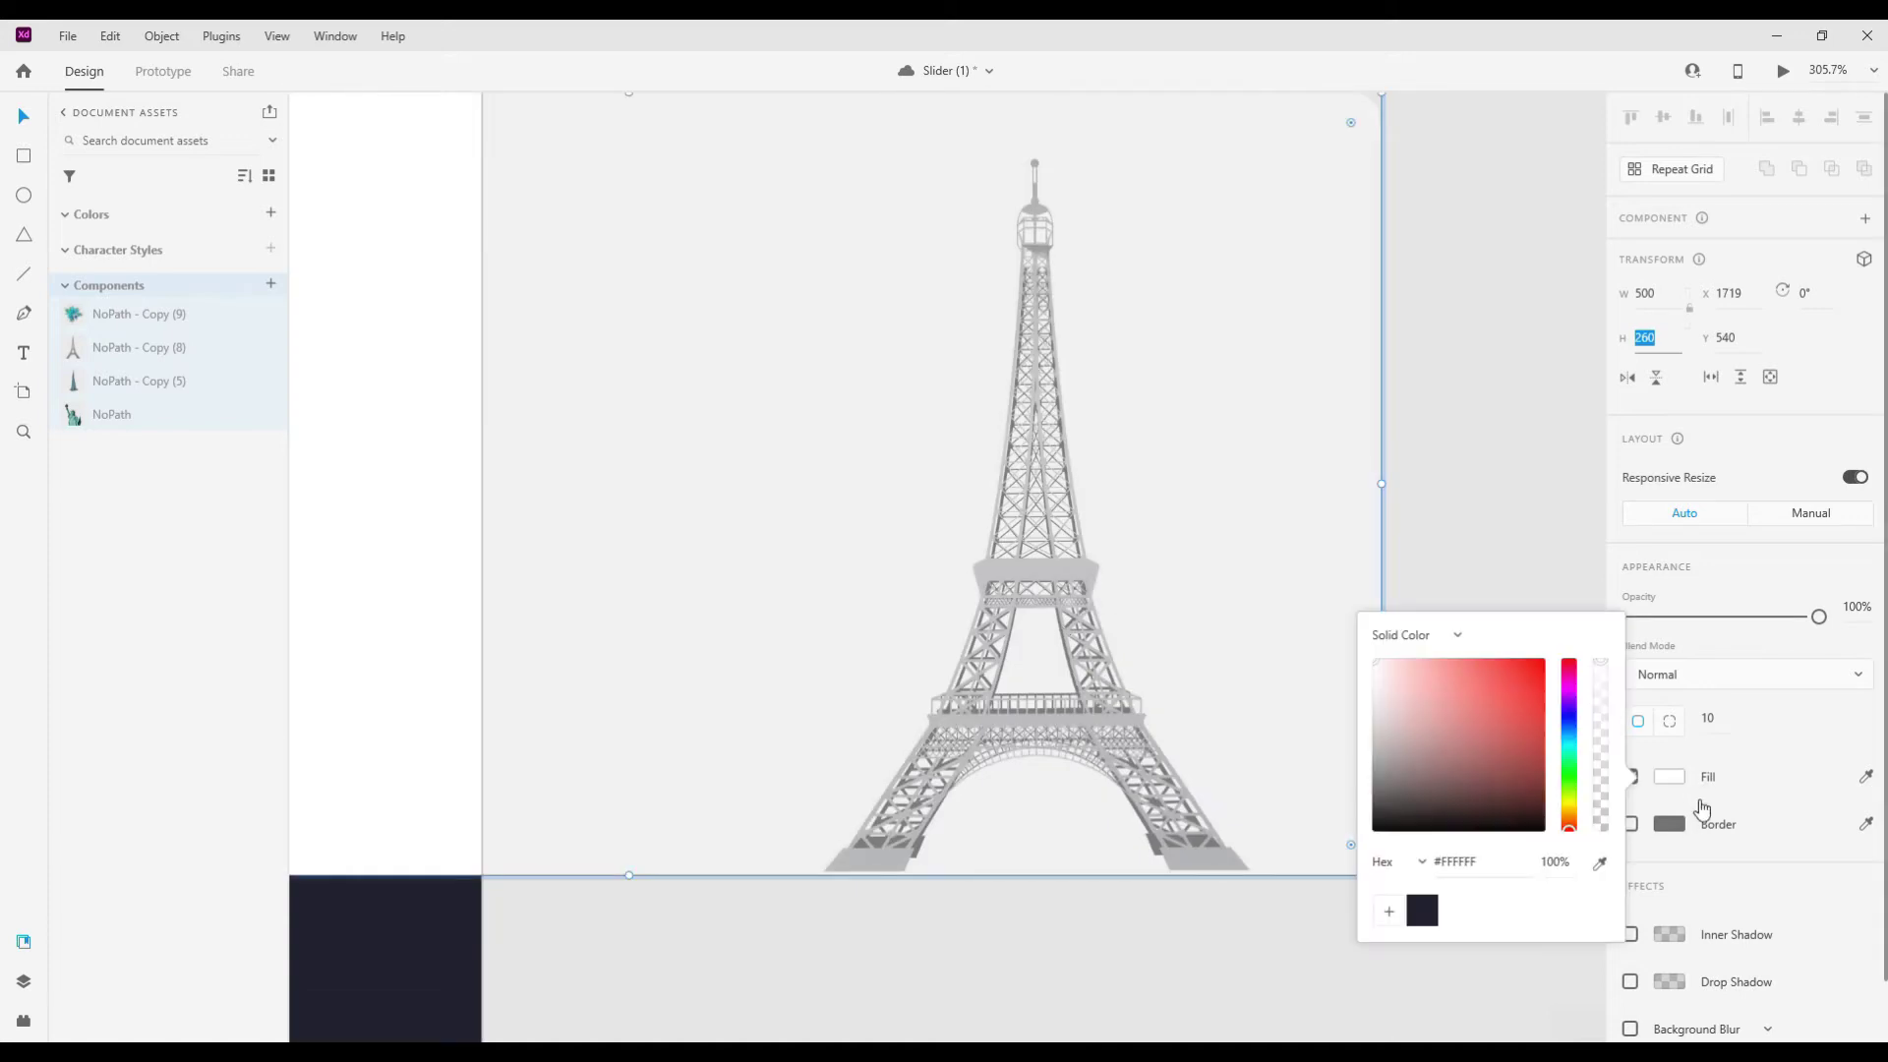
click(1597, 866)
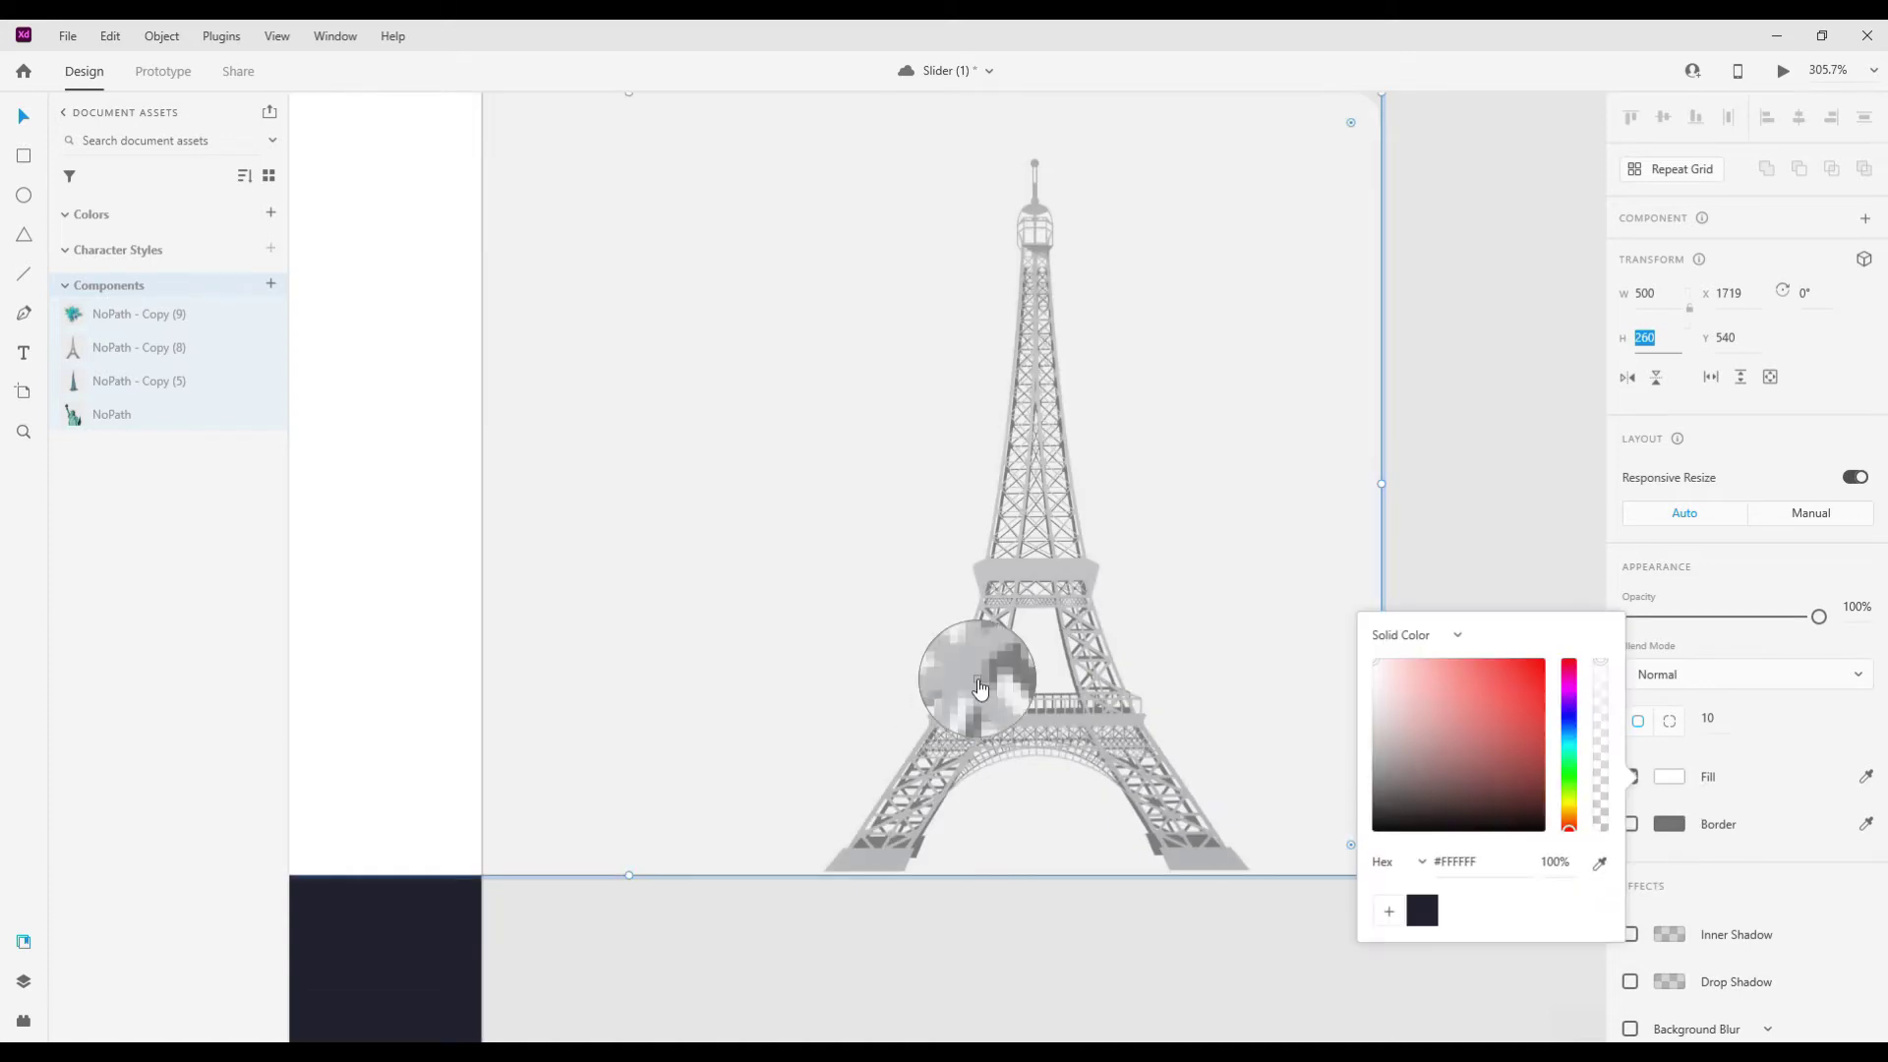
click(980, 689)
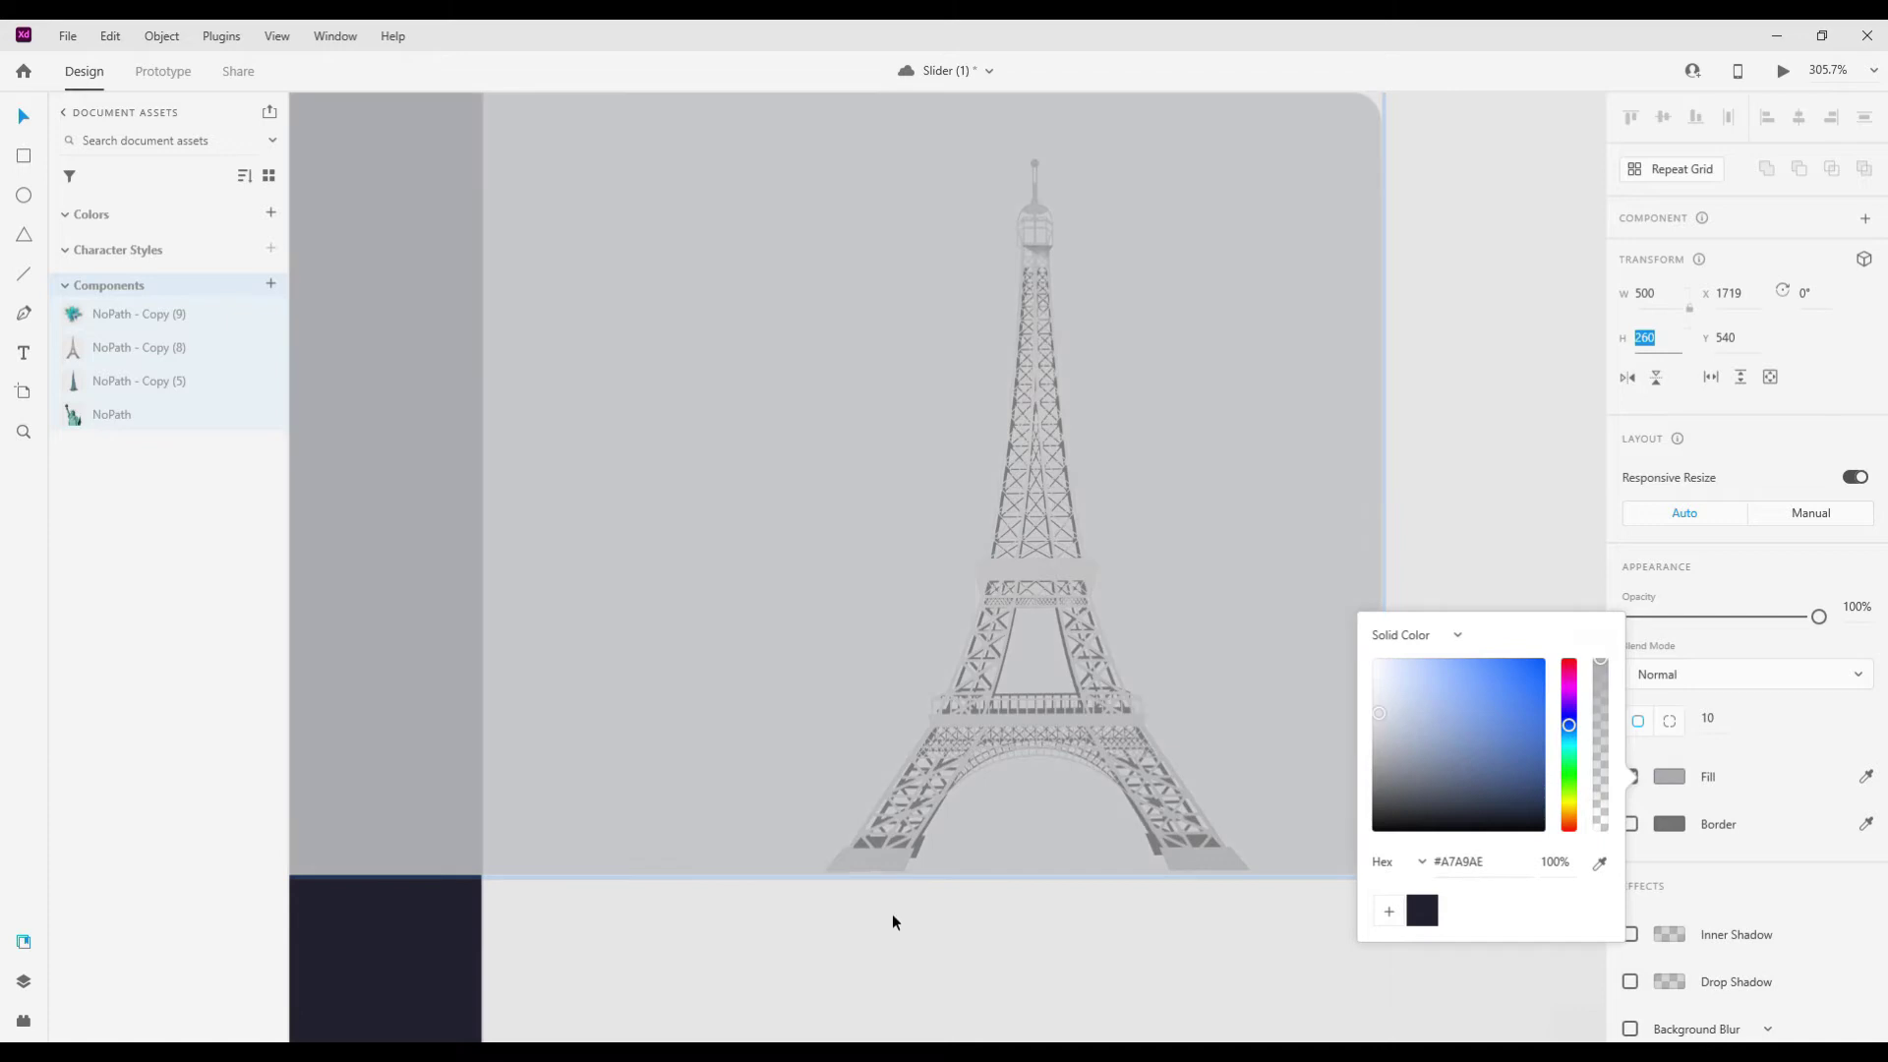
click(893, 913)
- Begin a new text label on the teal Statue of Liberty card
scroll(858, 824, down, 5)
click(657, 717)
scroll(960, 738, down, 3)
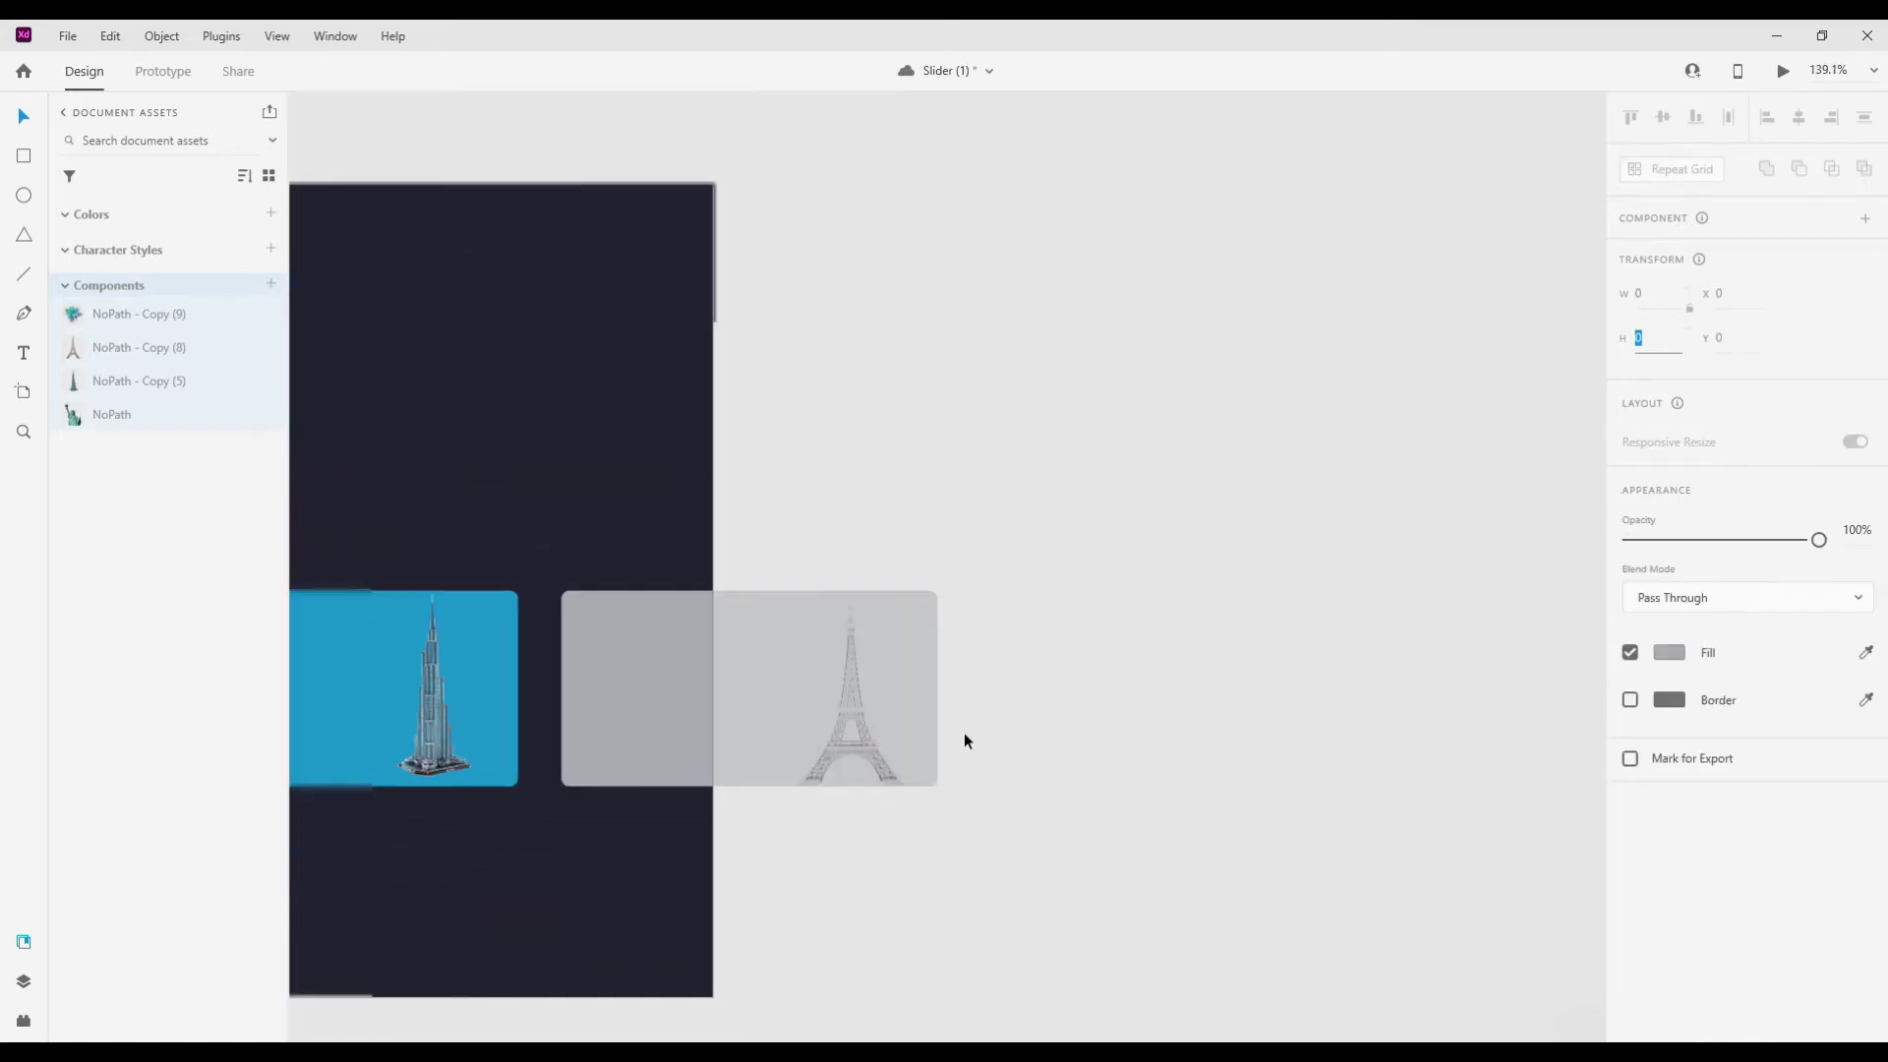
scroll(983, 757, down, 3)
key(Escape)
scroll(646, 723, up, 5)
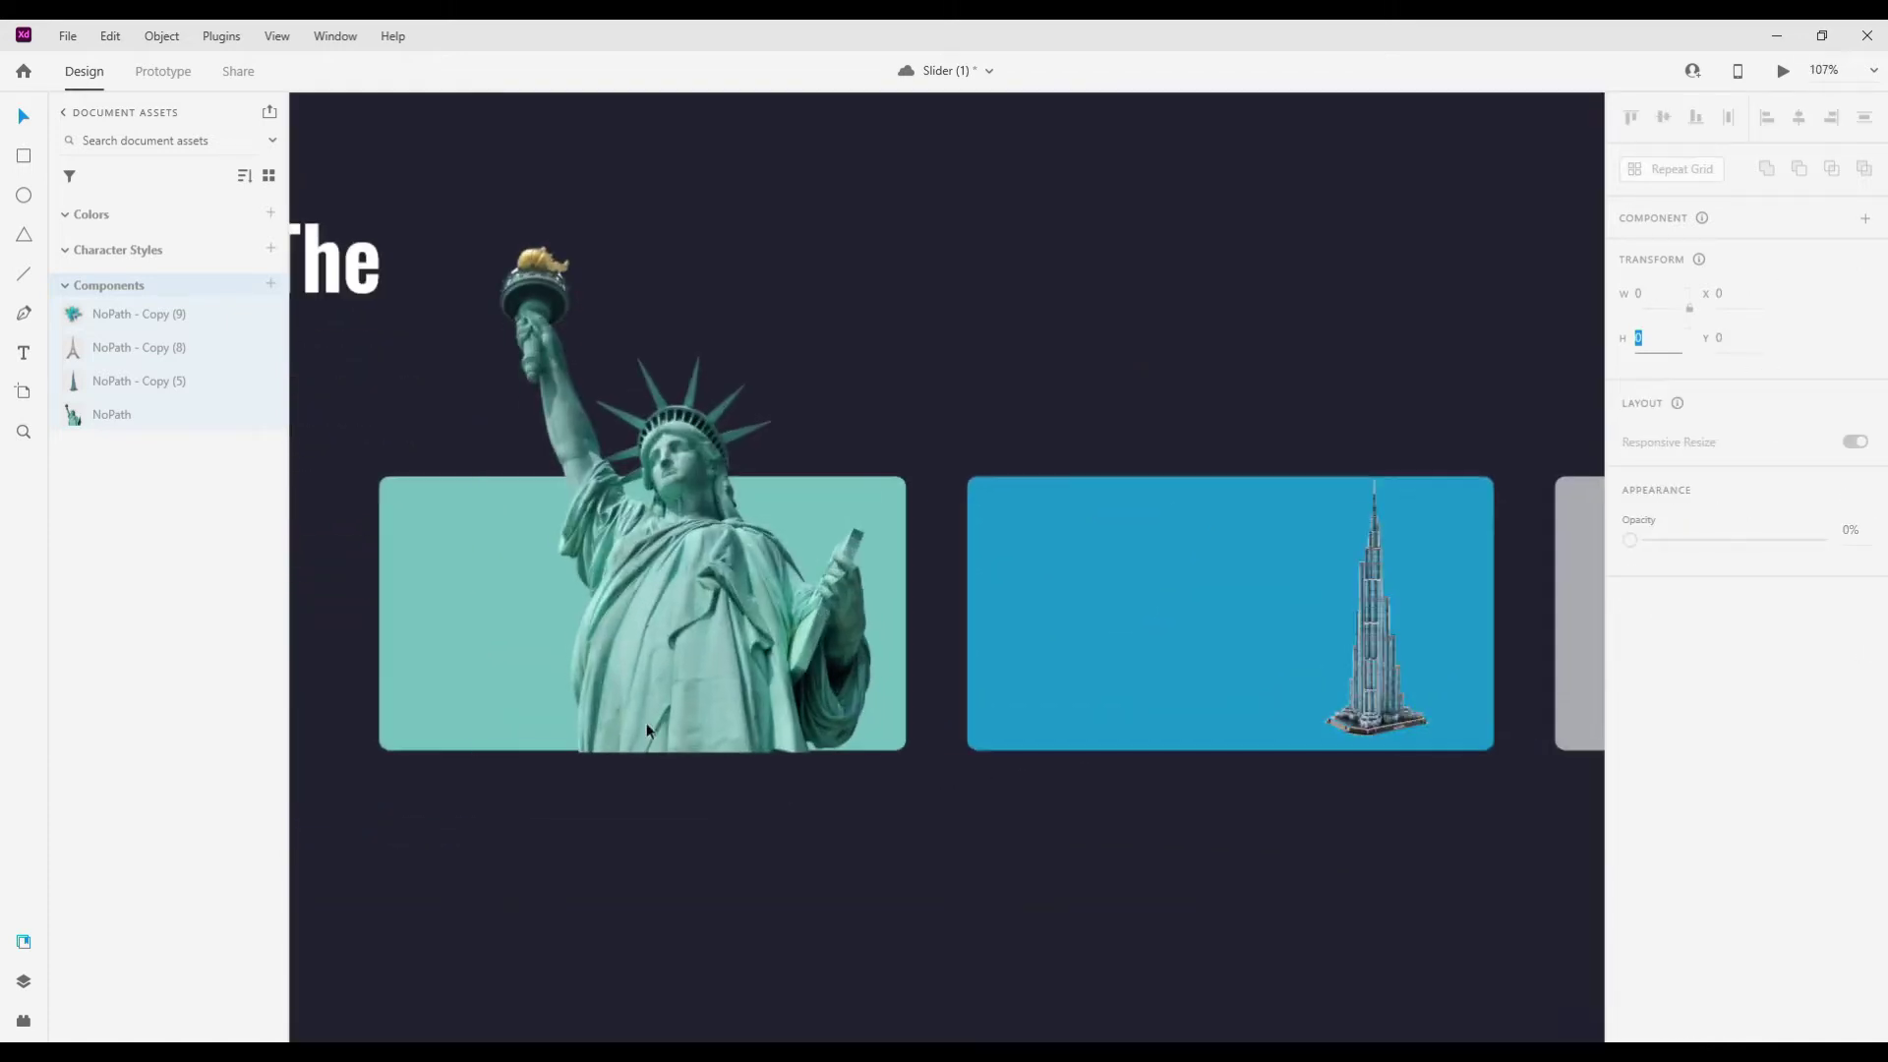
scroll(820, 689, down, 5)
scroll(824, 712, up, 3)
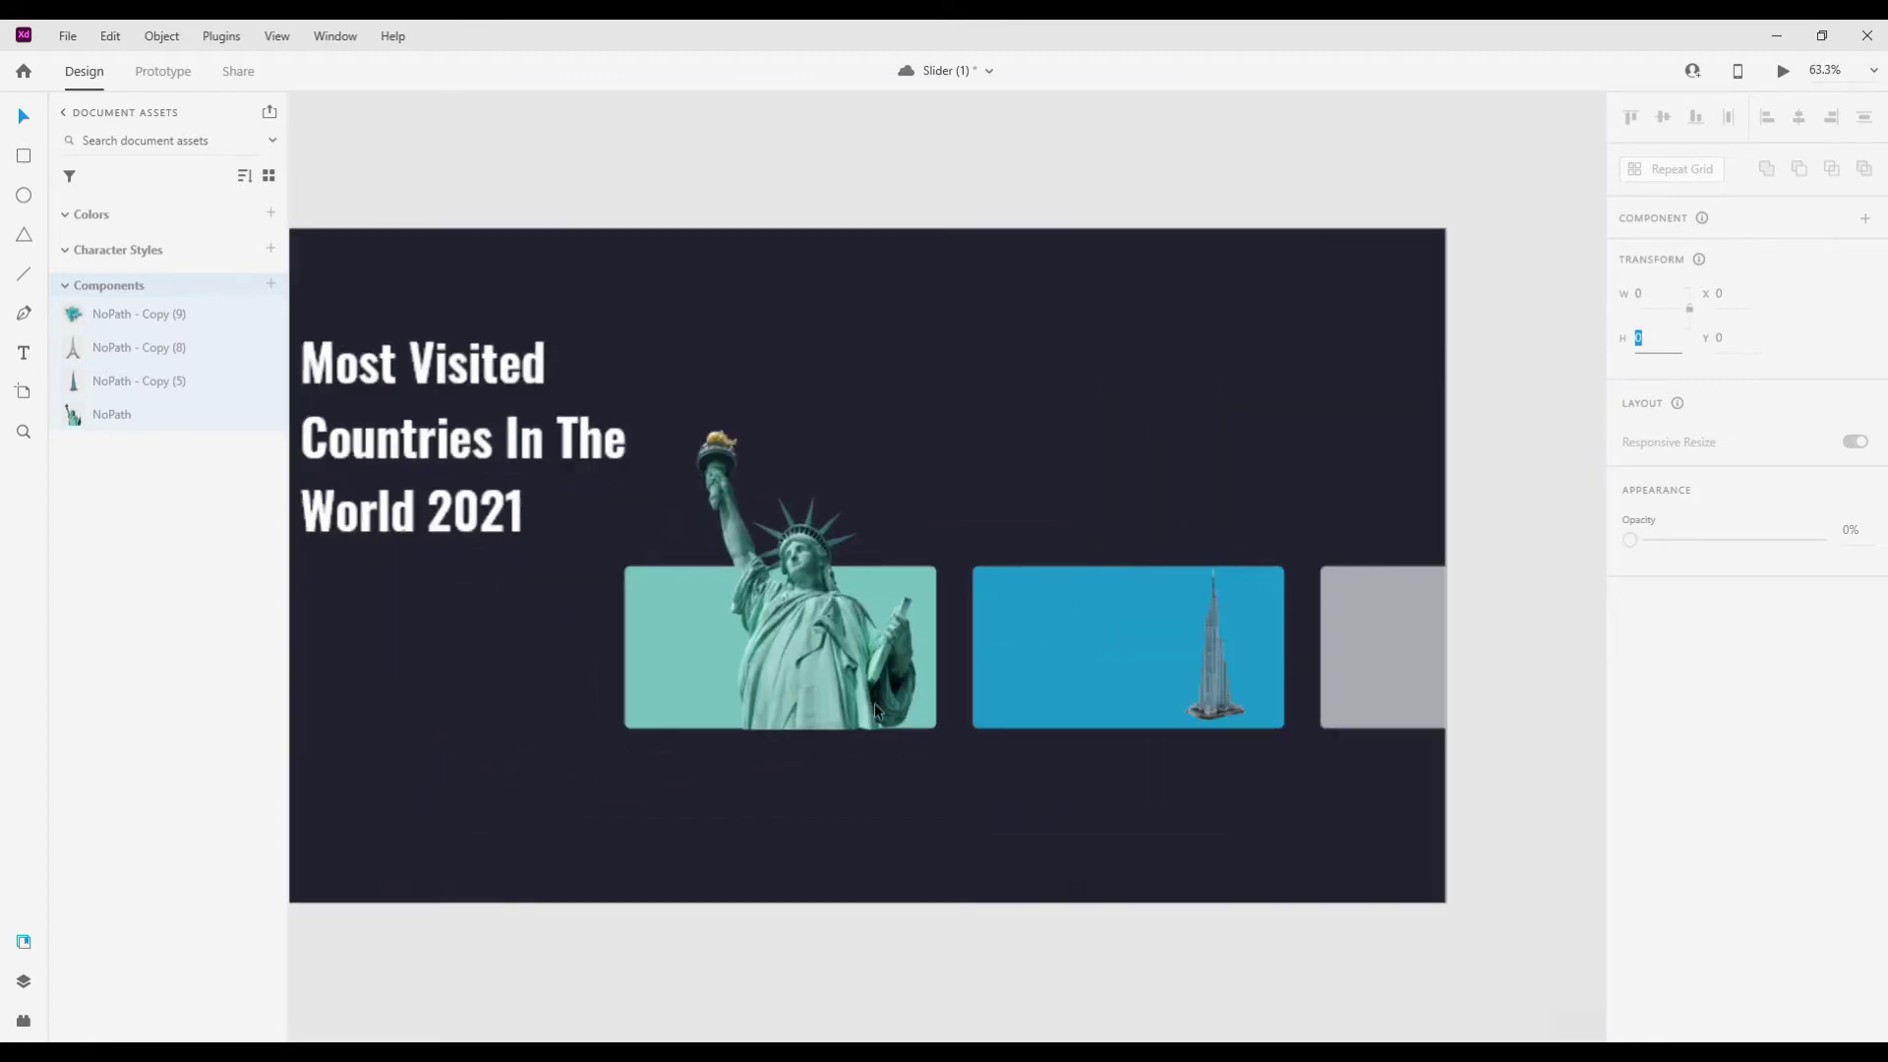
key(t)
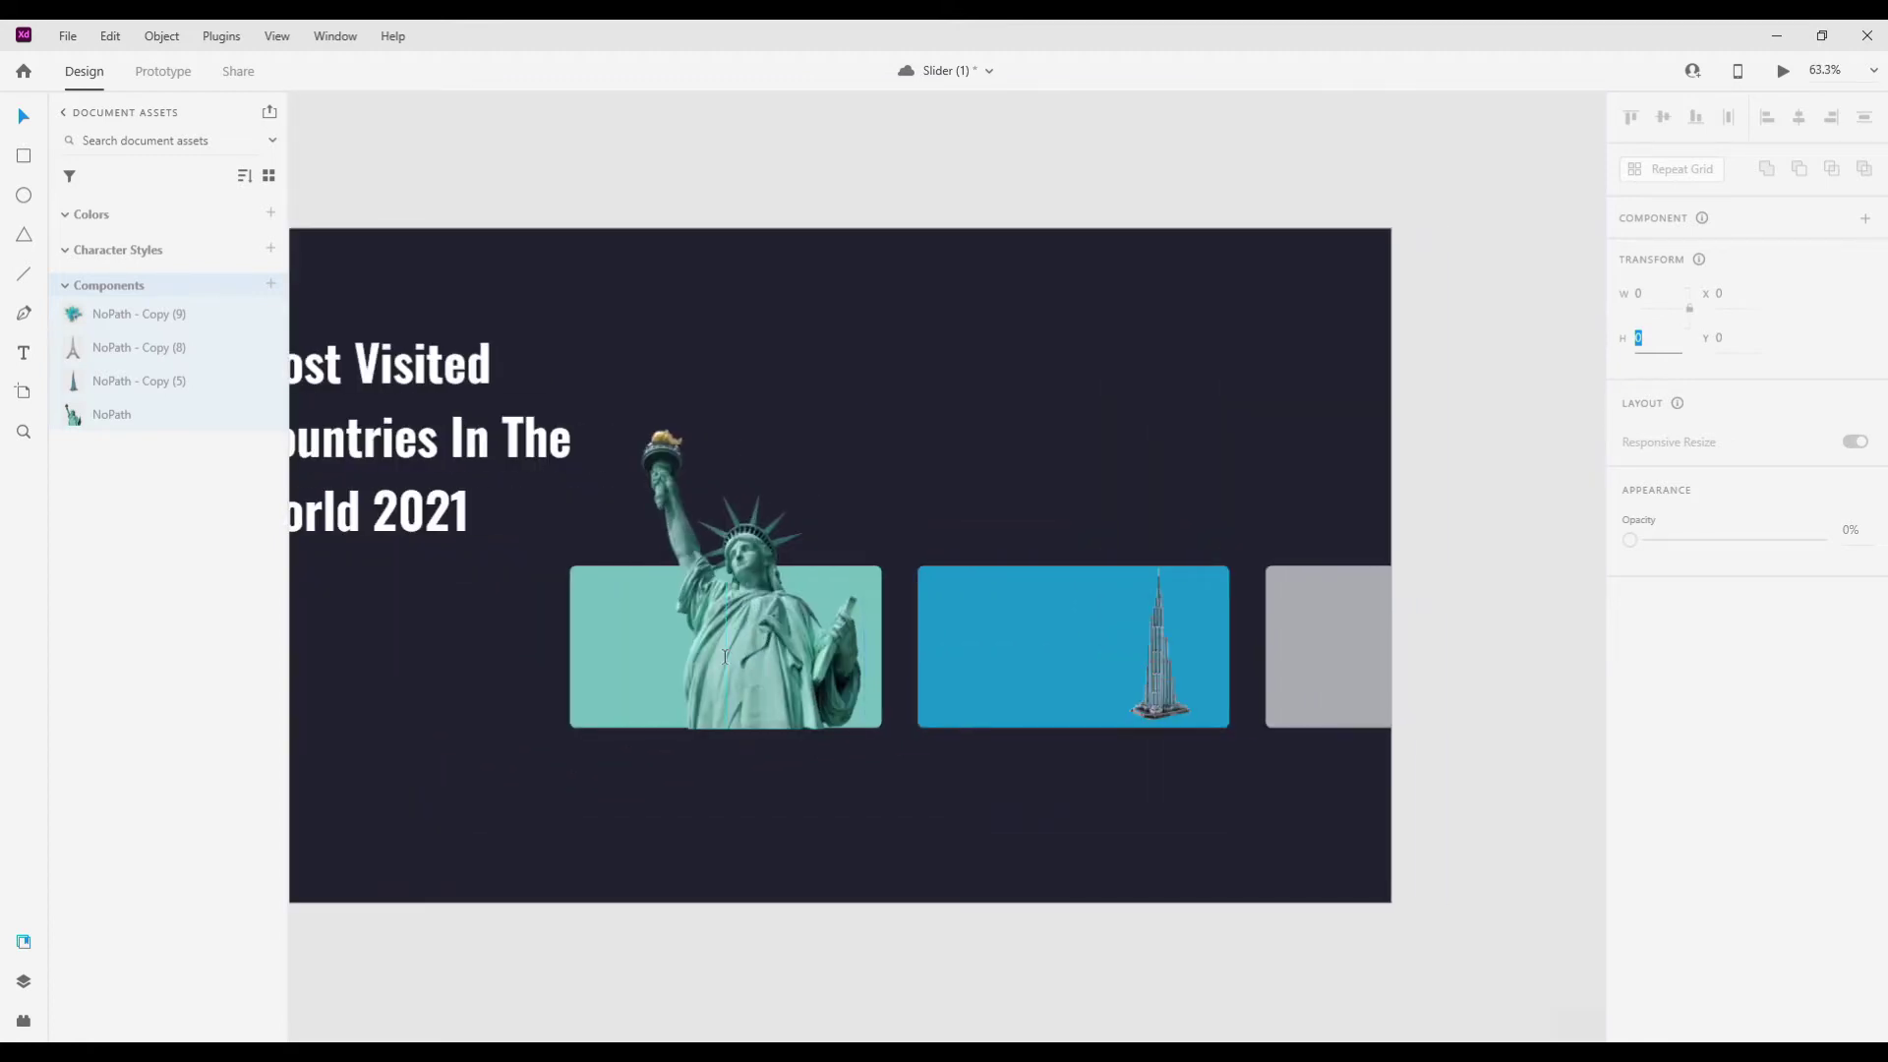
click(606, 680)
text(U)
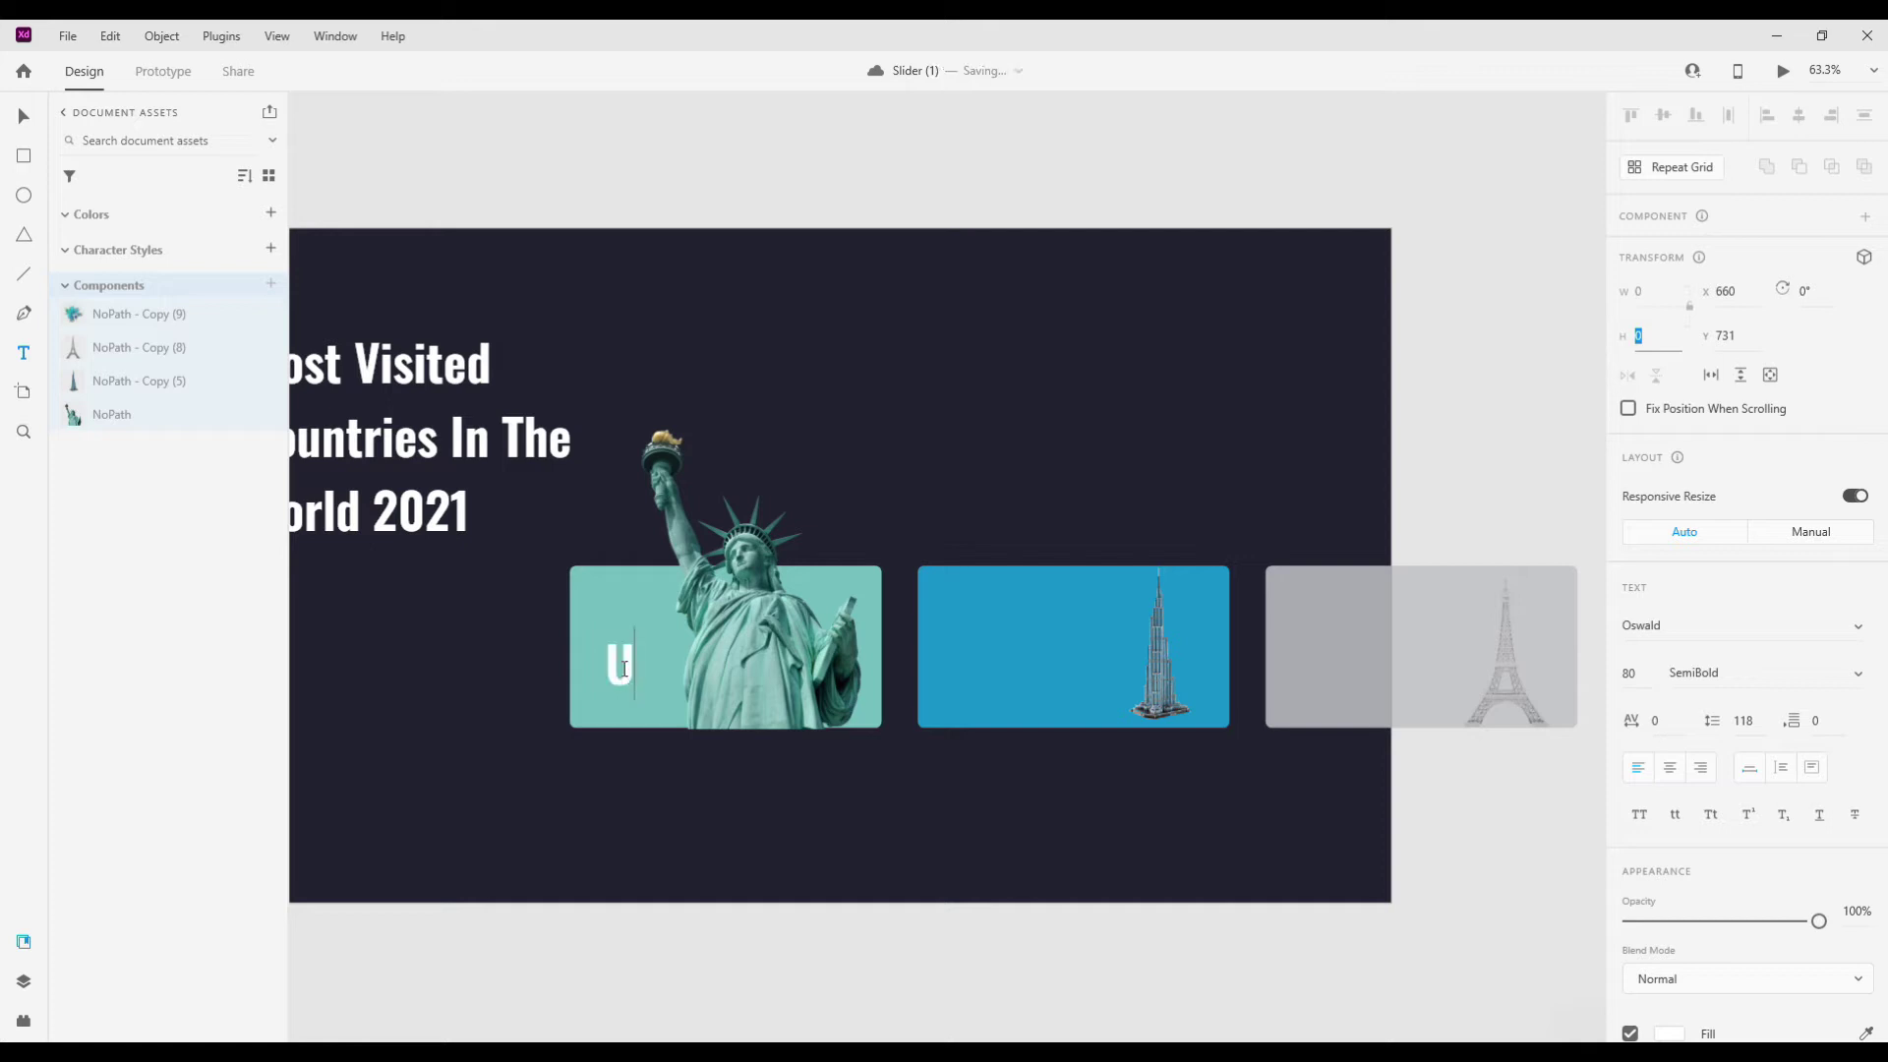
- Finish the label as 'Unity' with character spacing 160 and All Caps
text(ni)
text(ty)
key(Escape)
click(1657, 719)
text(80)
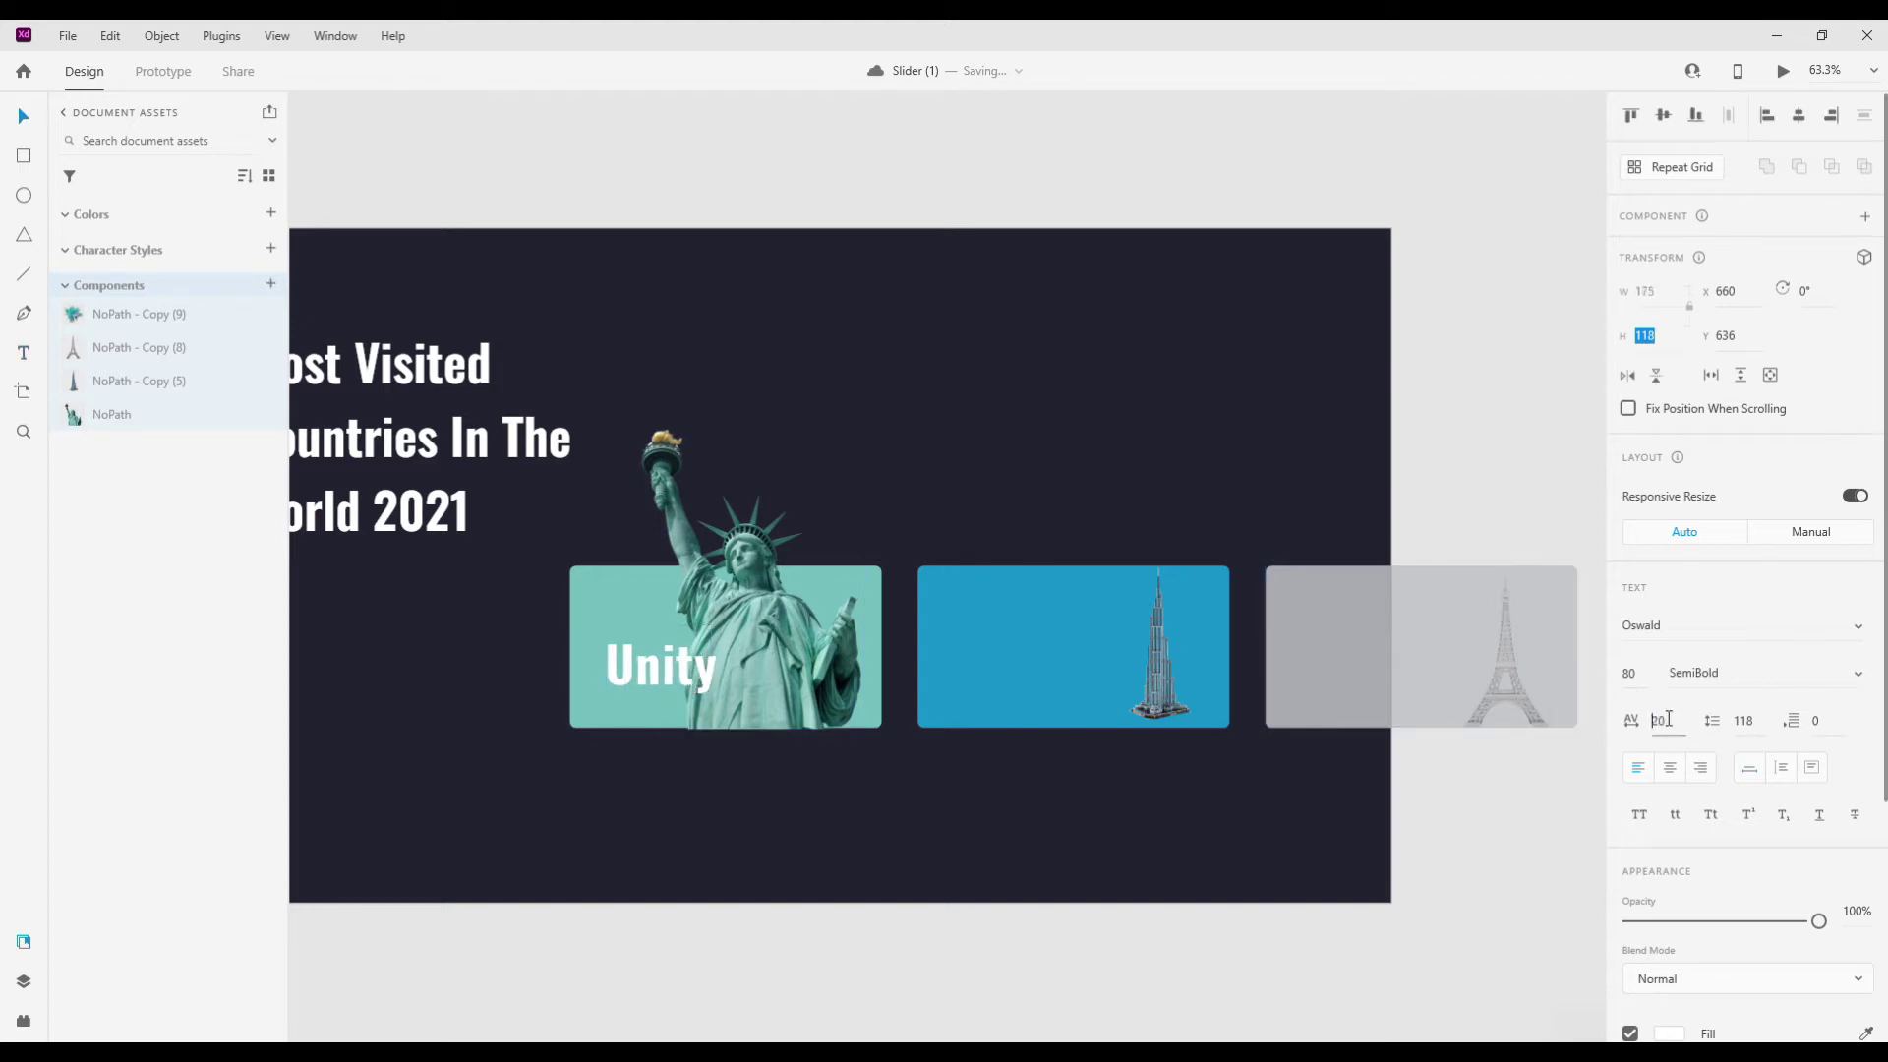
key(BackSpace)
key(BackSpace)
text(160)
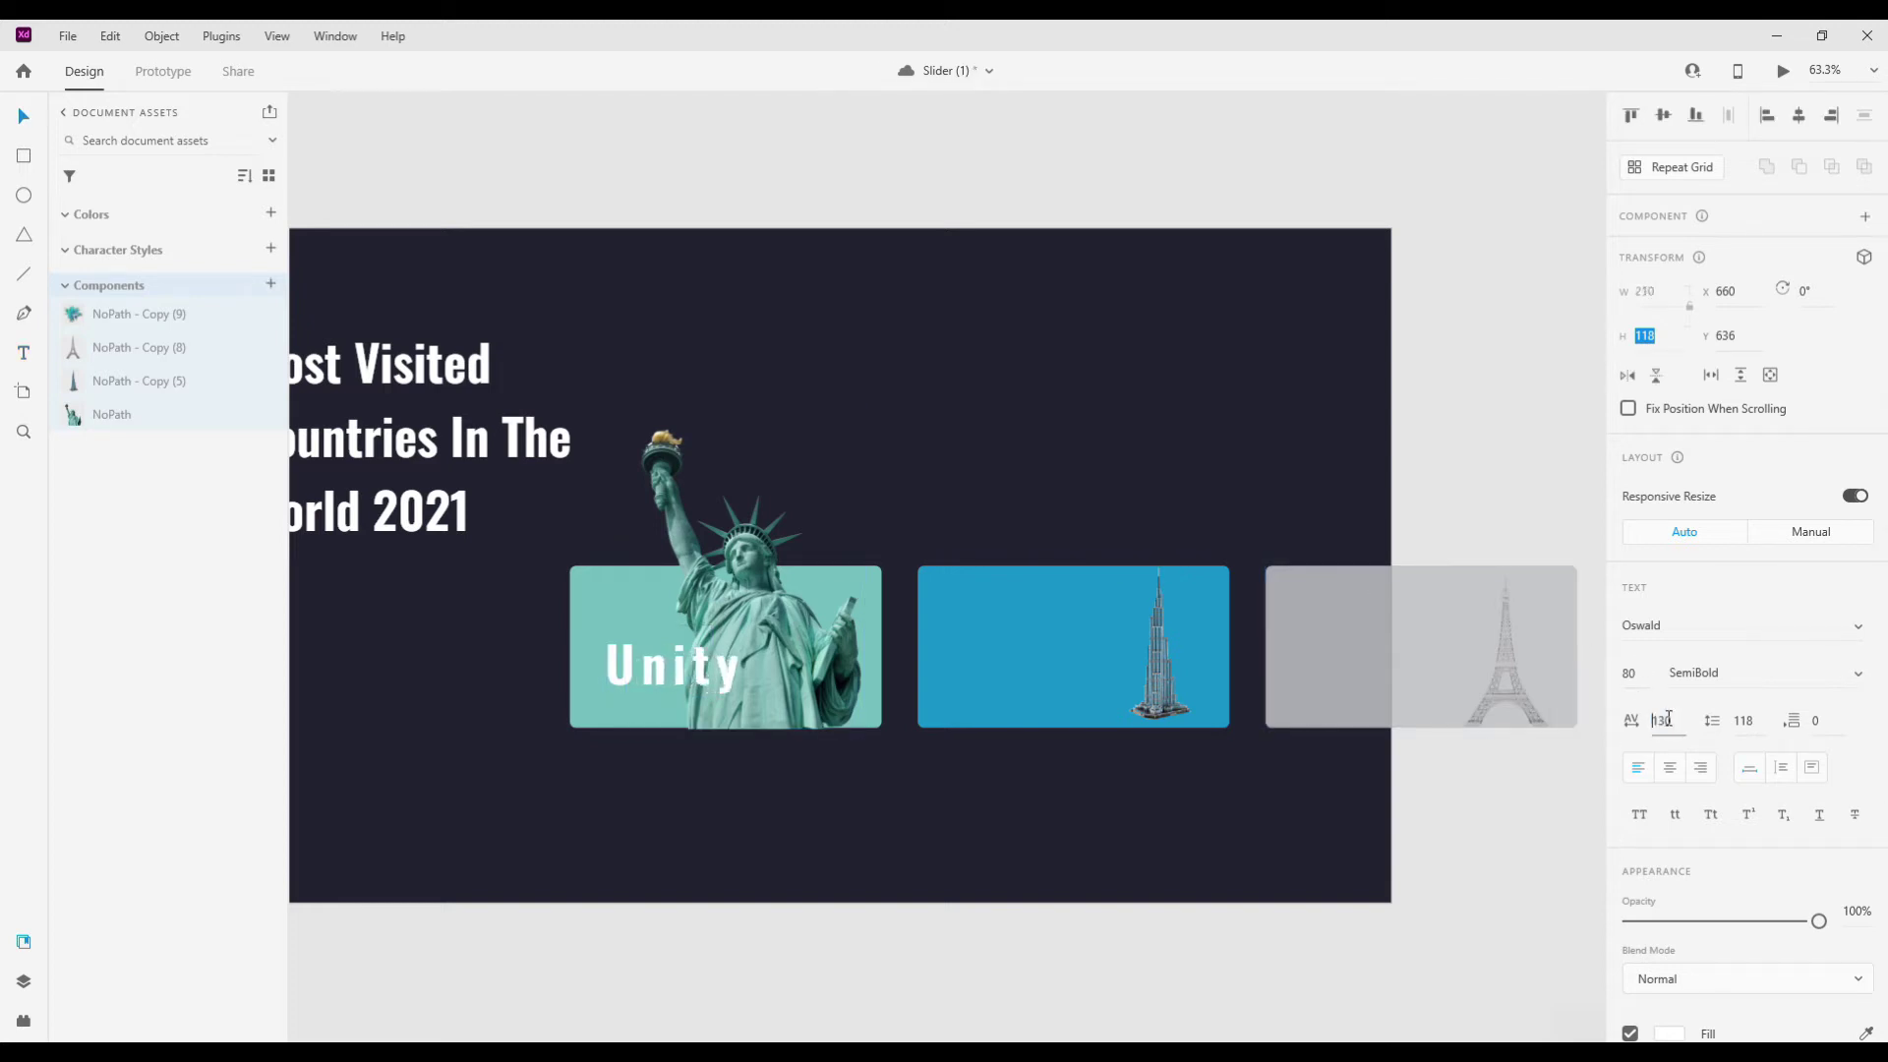
key(shift+Tab)
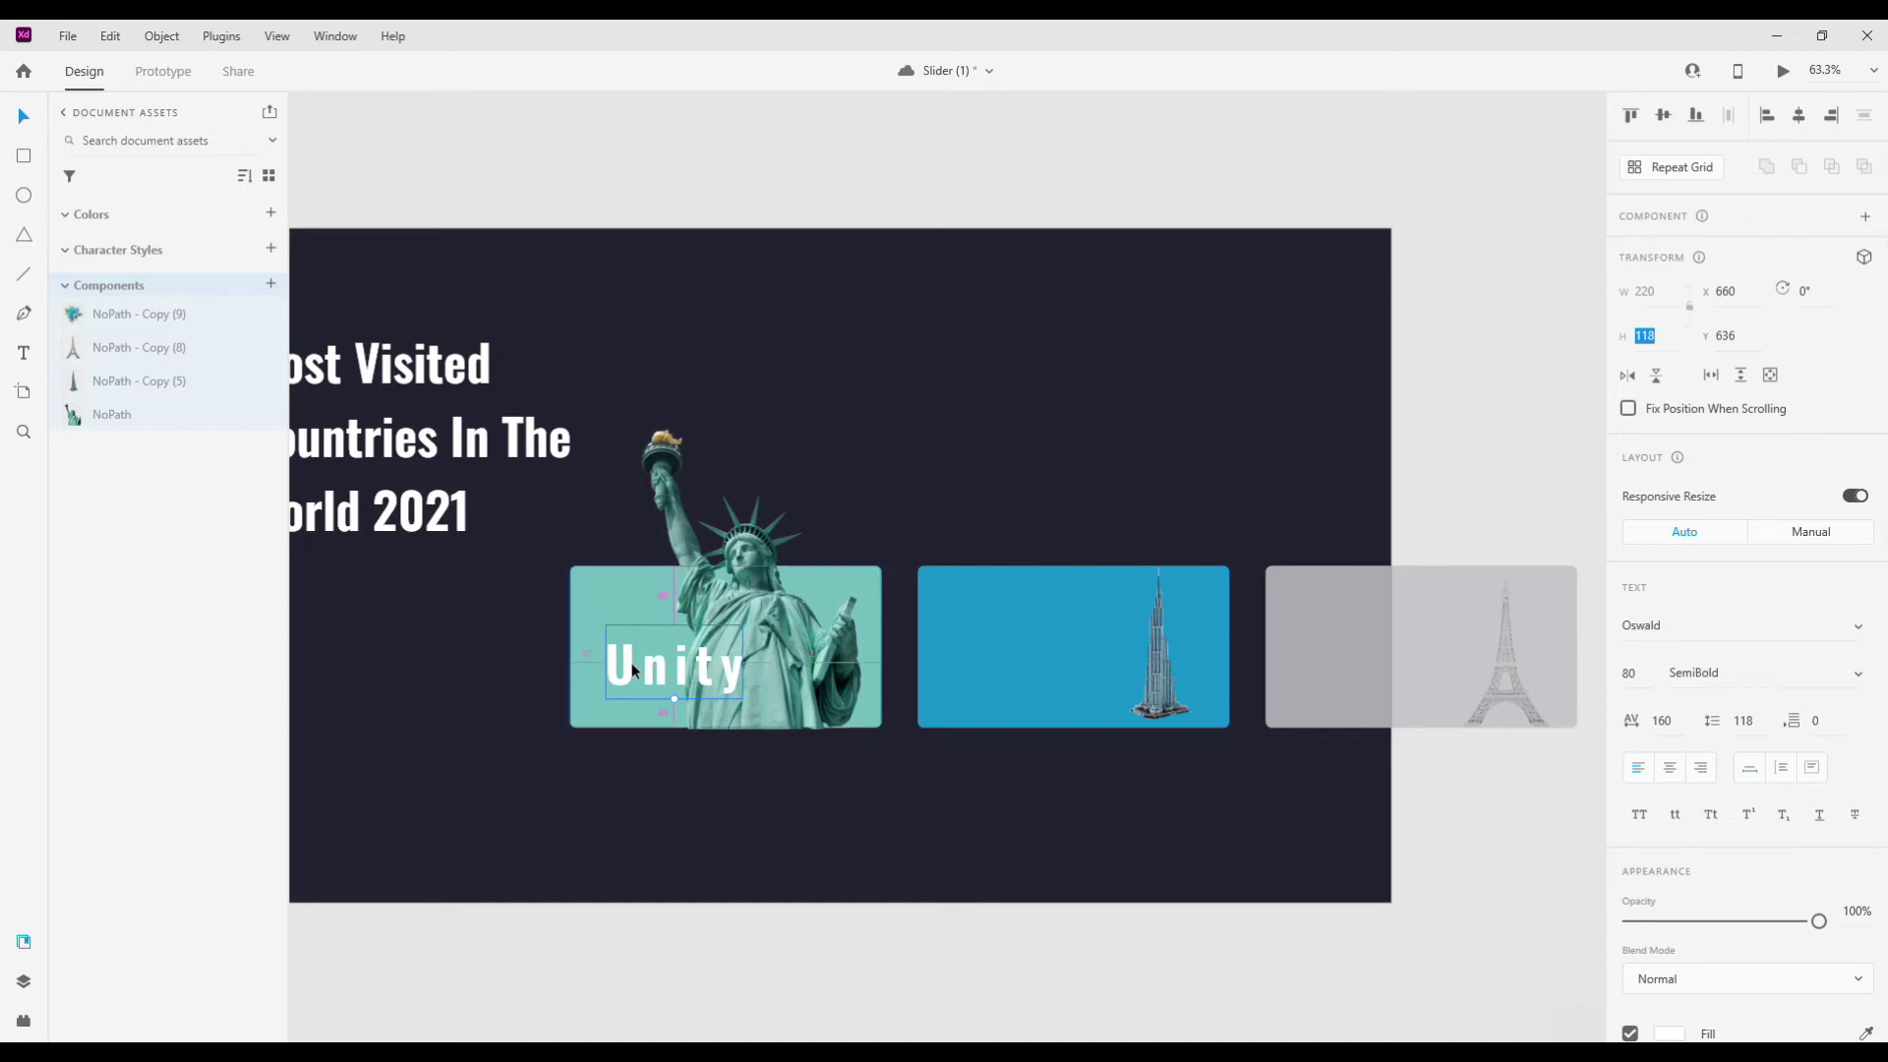
scroll(1640, 766, down, 3)
click(1638, 672)
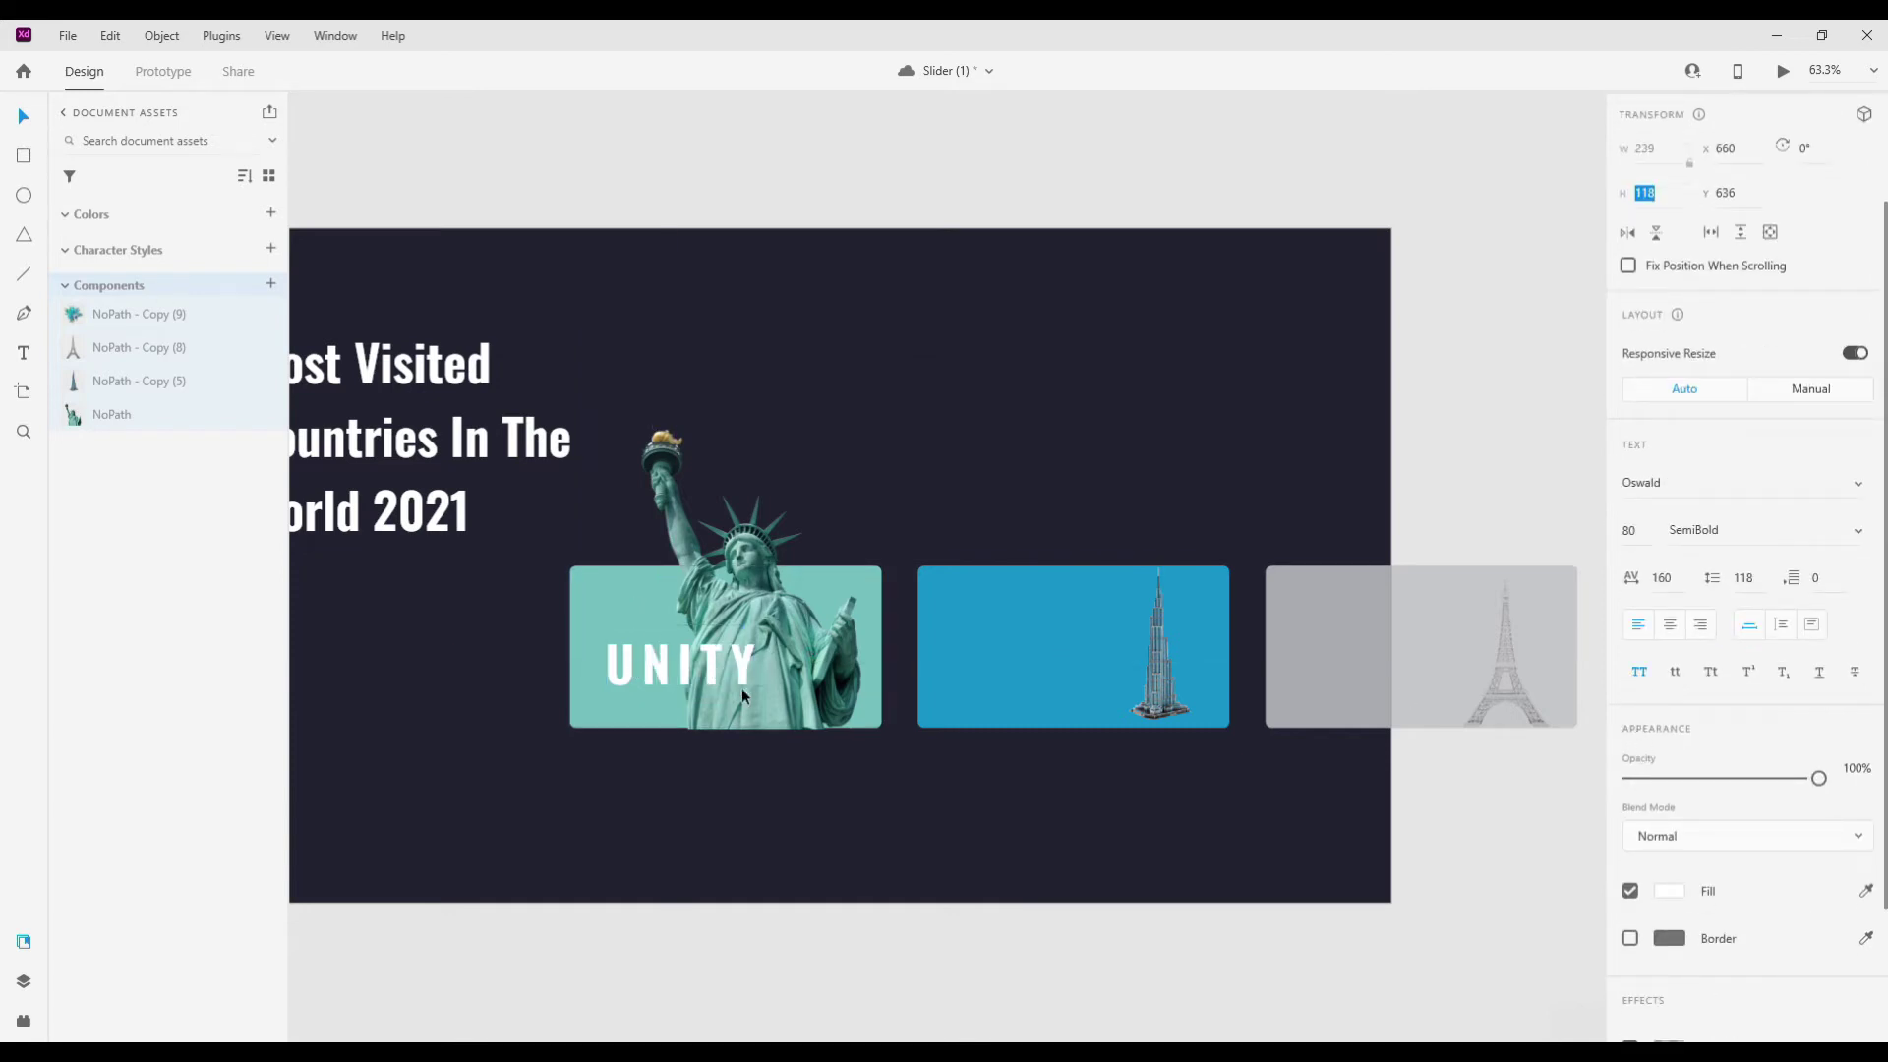
- Set UNITY to size 98, Bold, background blur 25, and copy it onto the blue card
drag(741, 688, 698, 676)
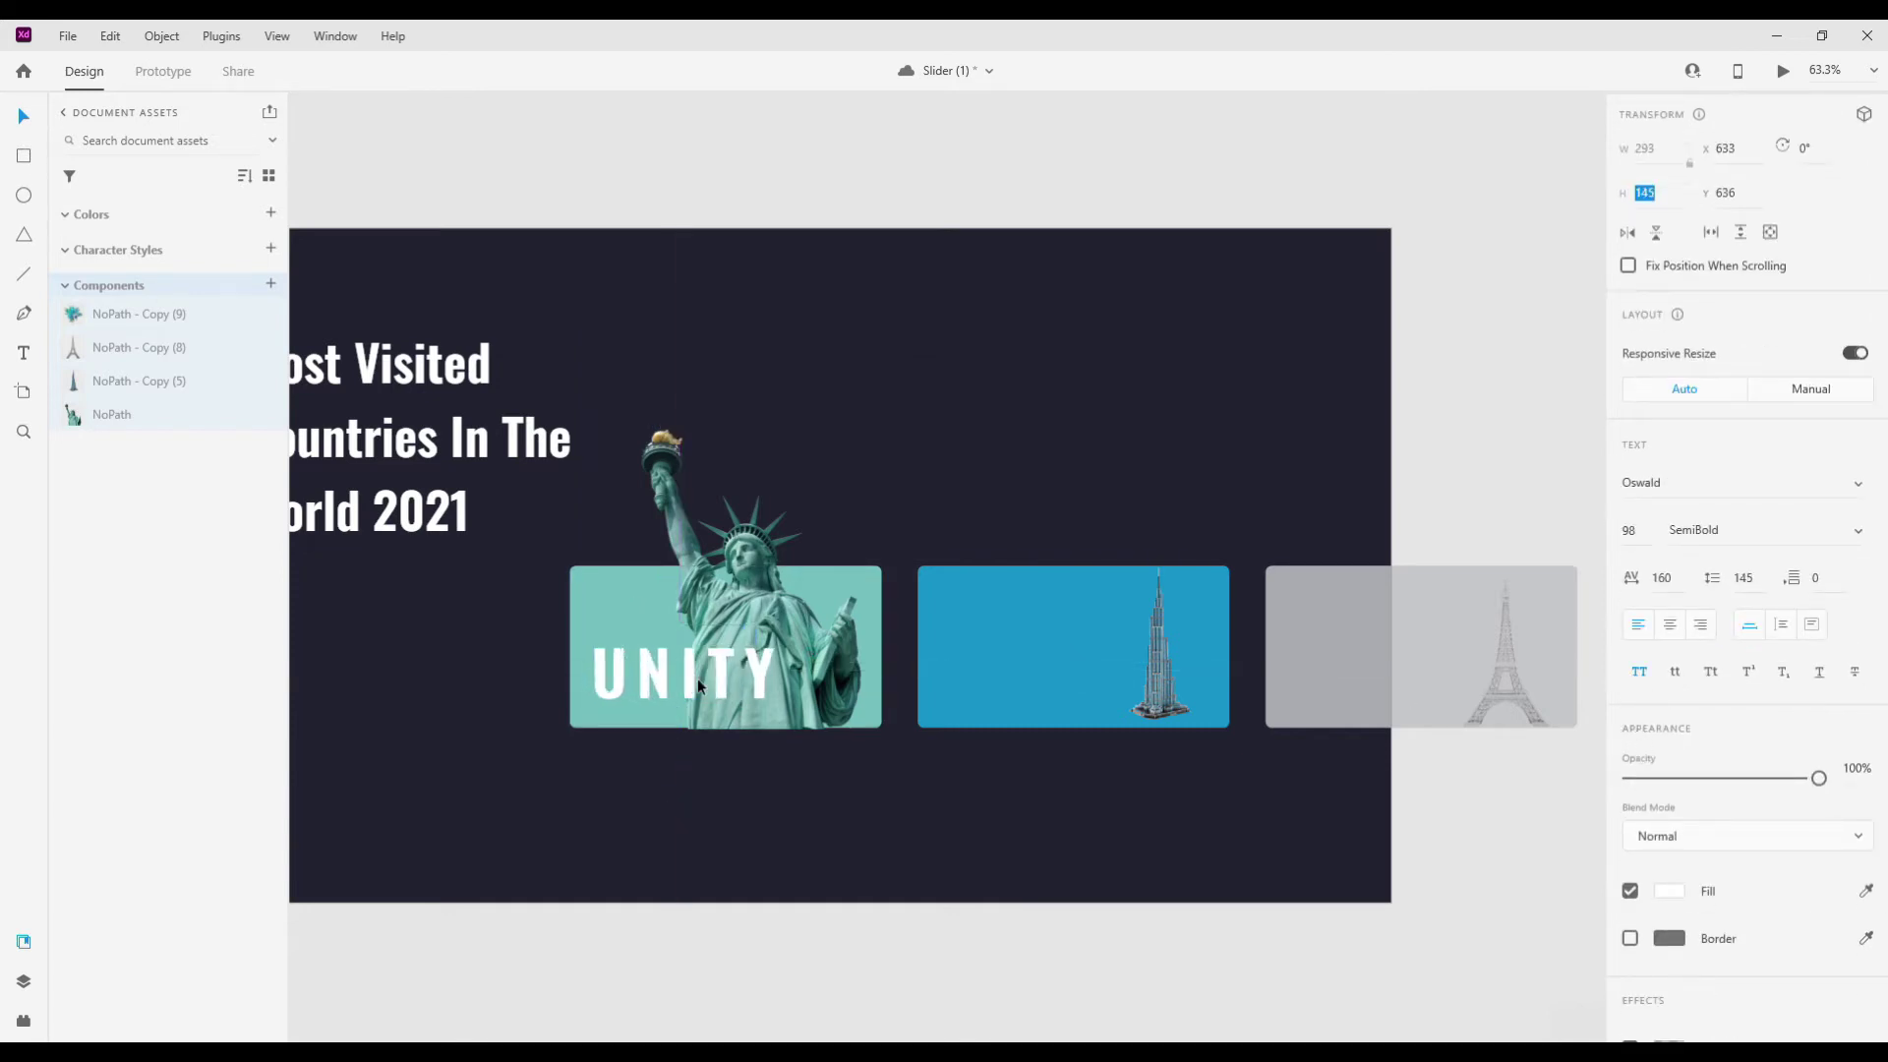
scroll(1278, 767, down, 1)
scroll(1675, 811, down, 3)
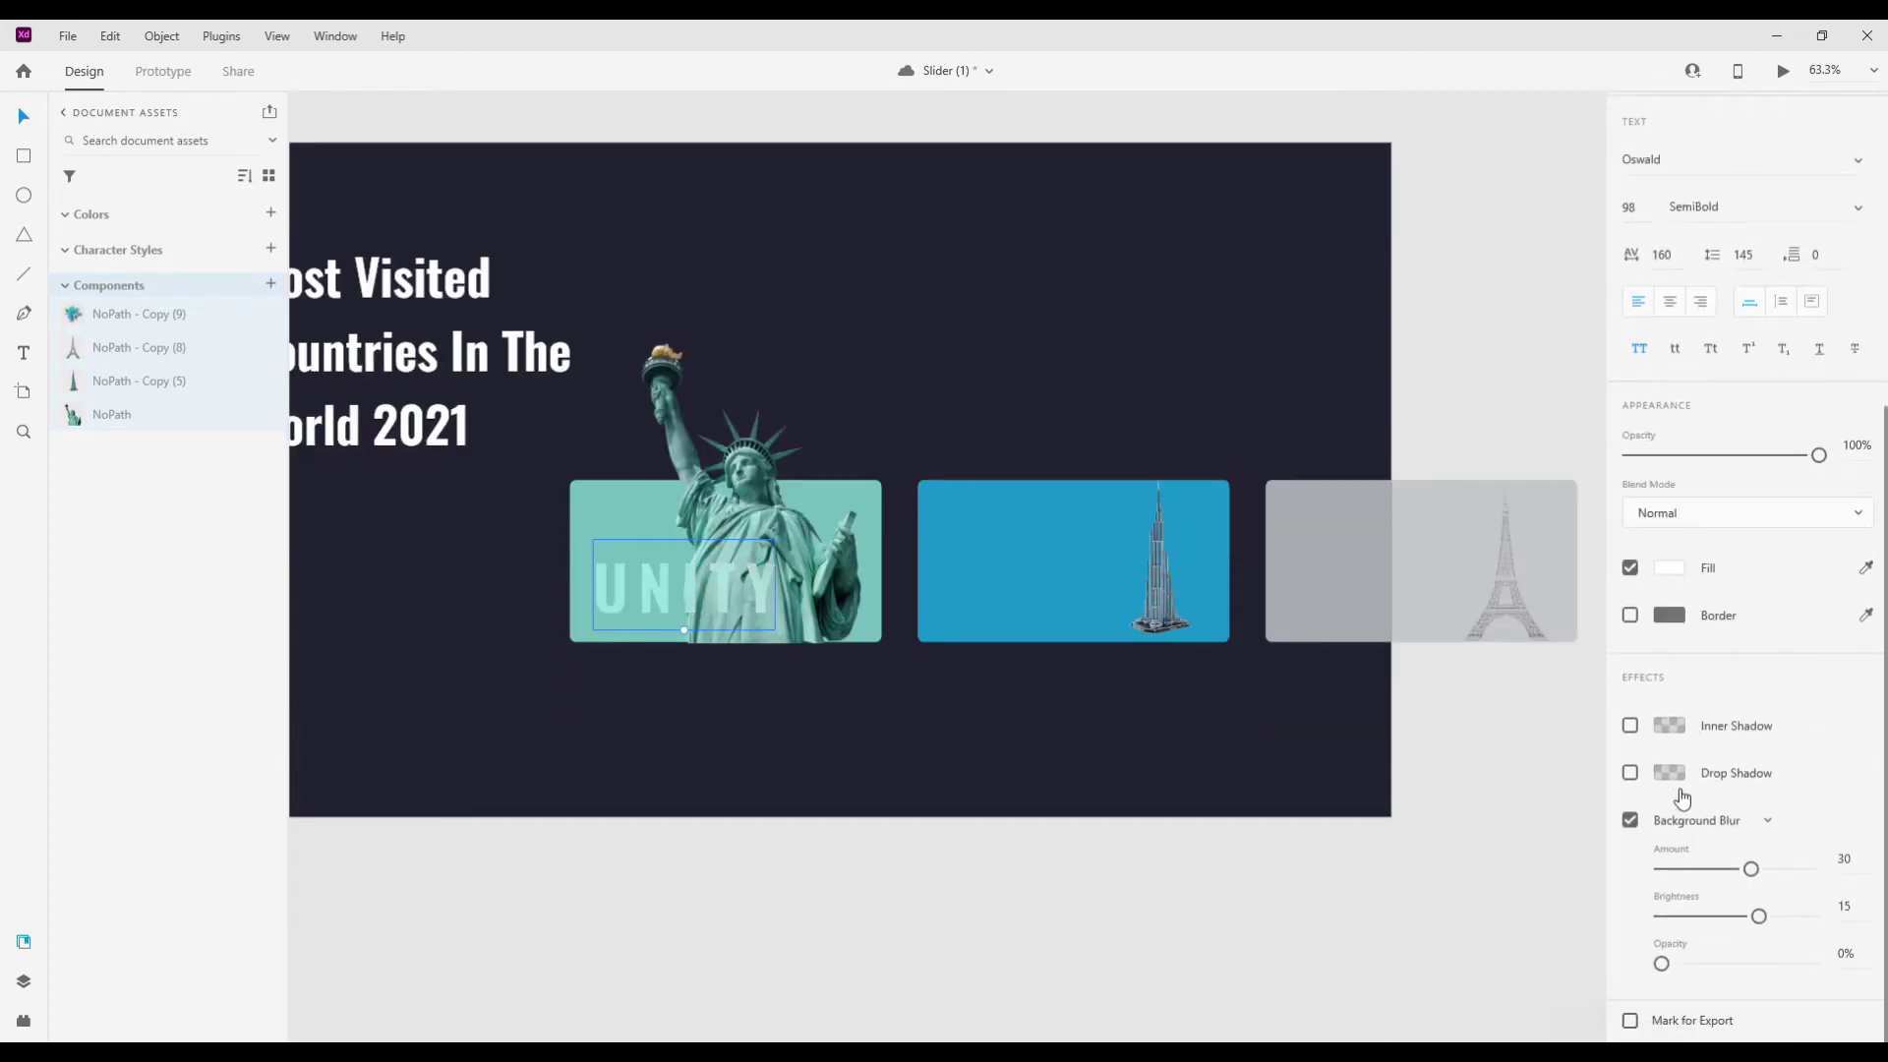
drag(1750, 868, 1704, 916)
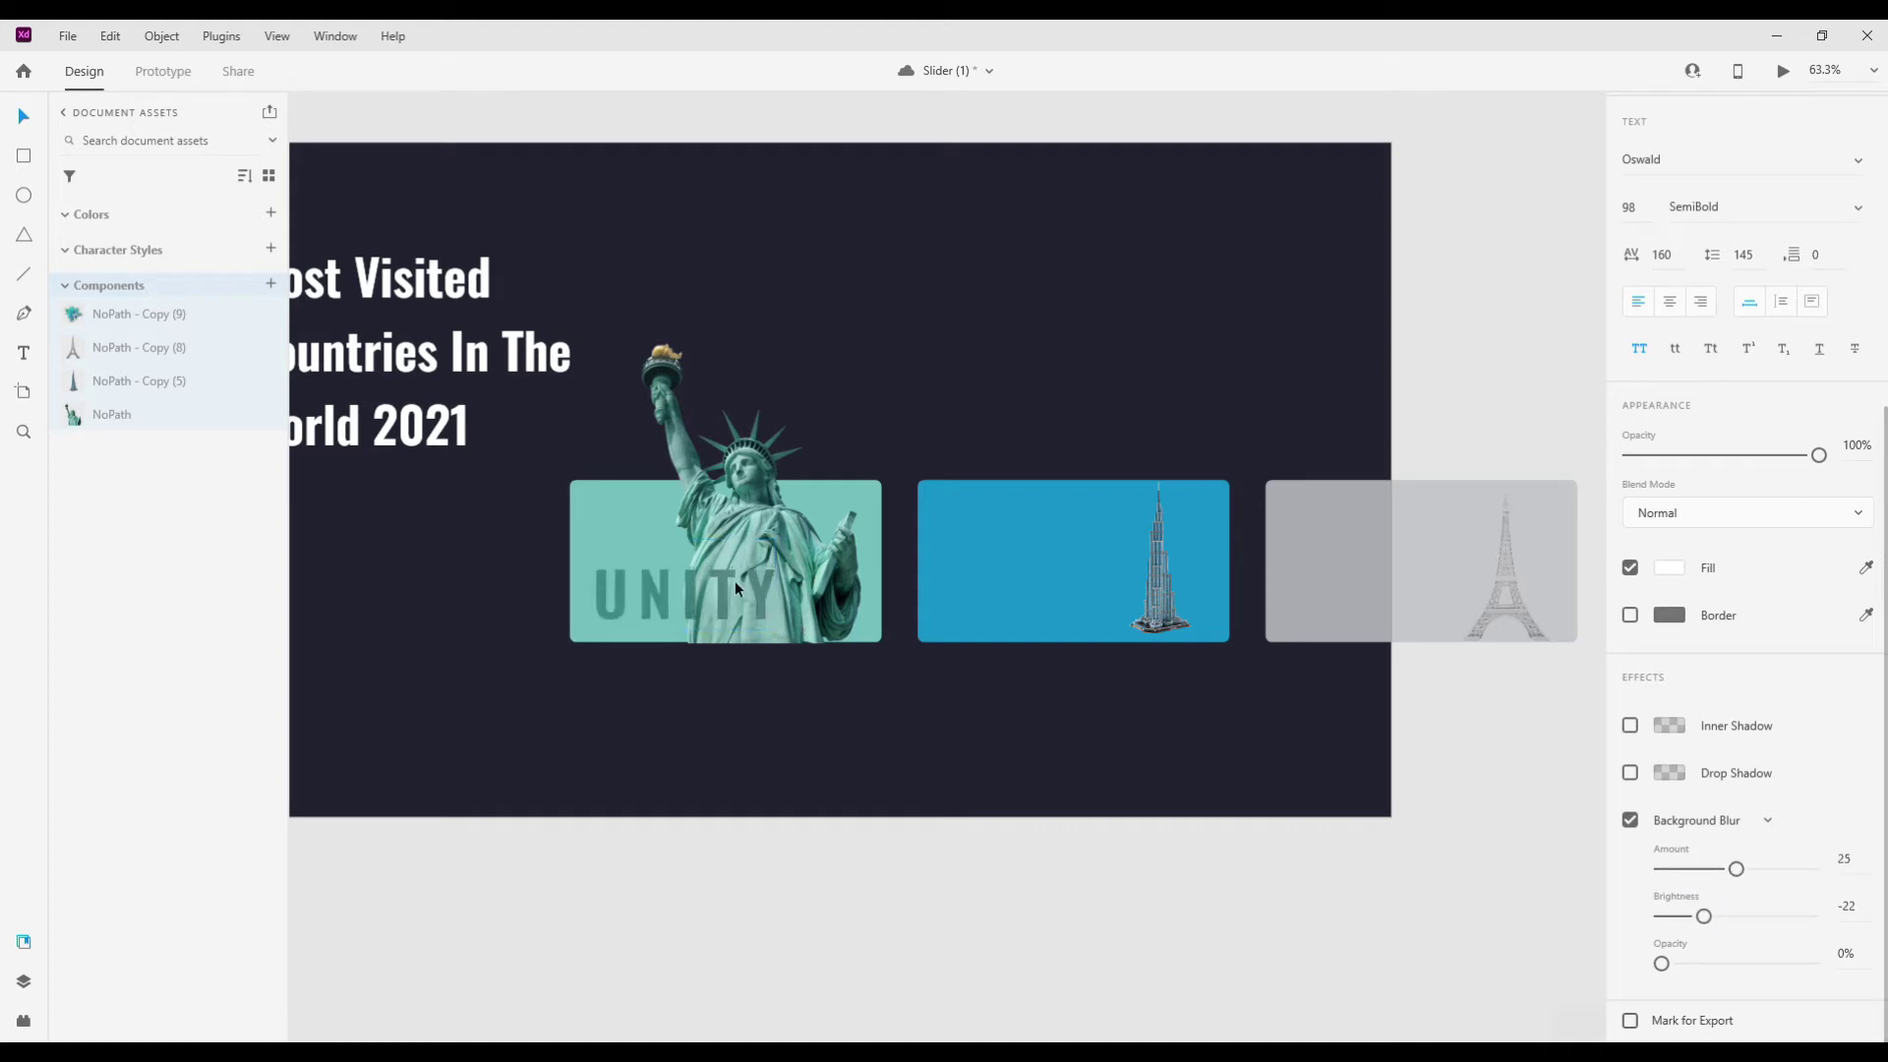
click(1718, 205)
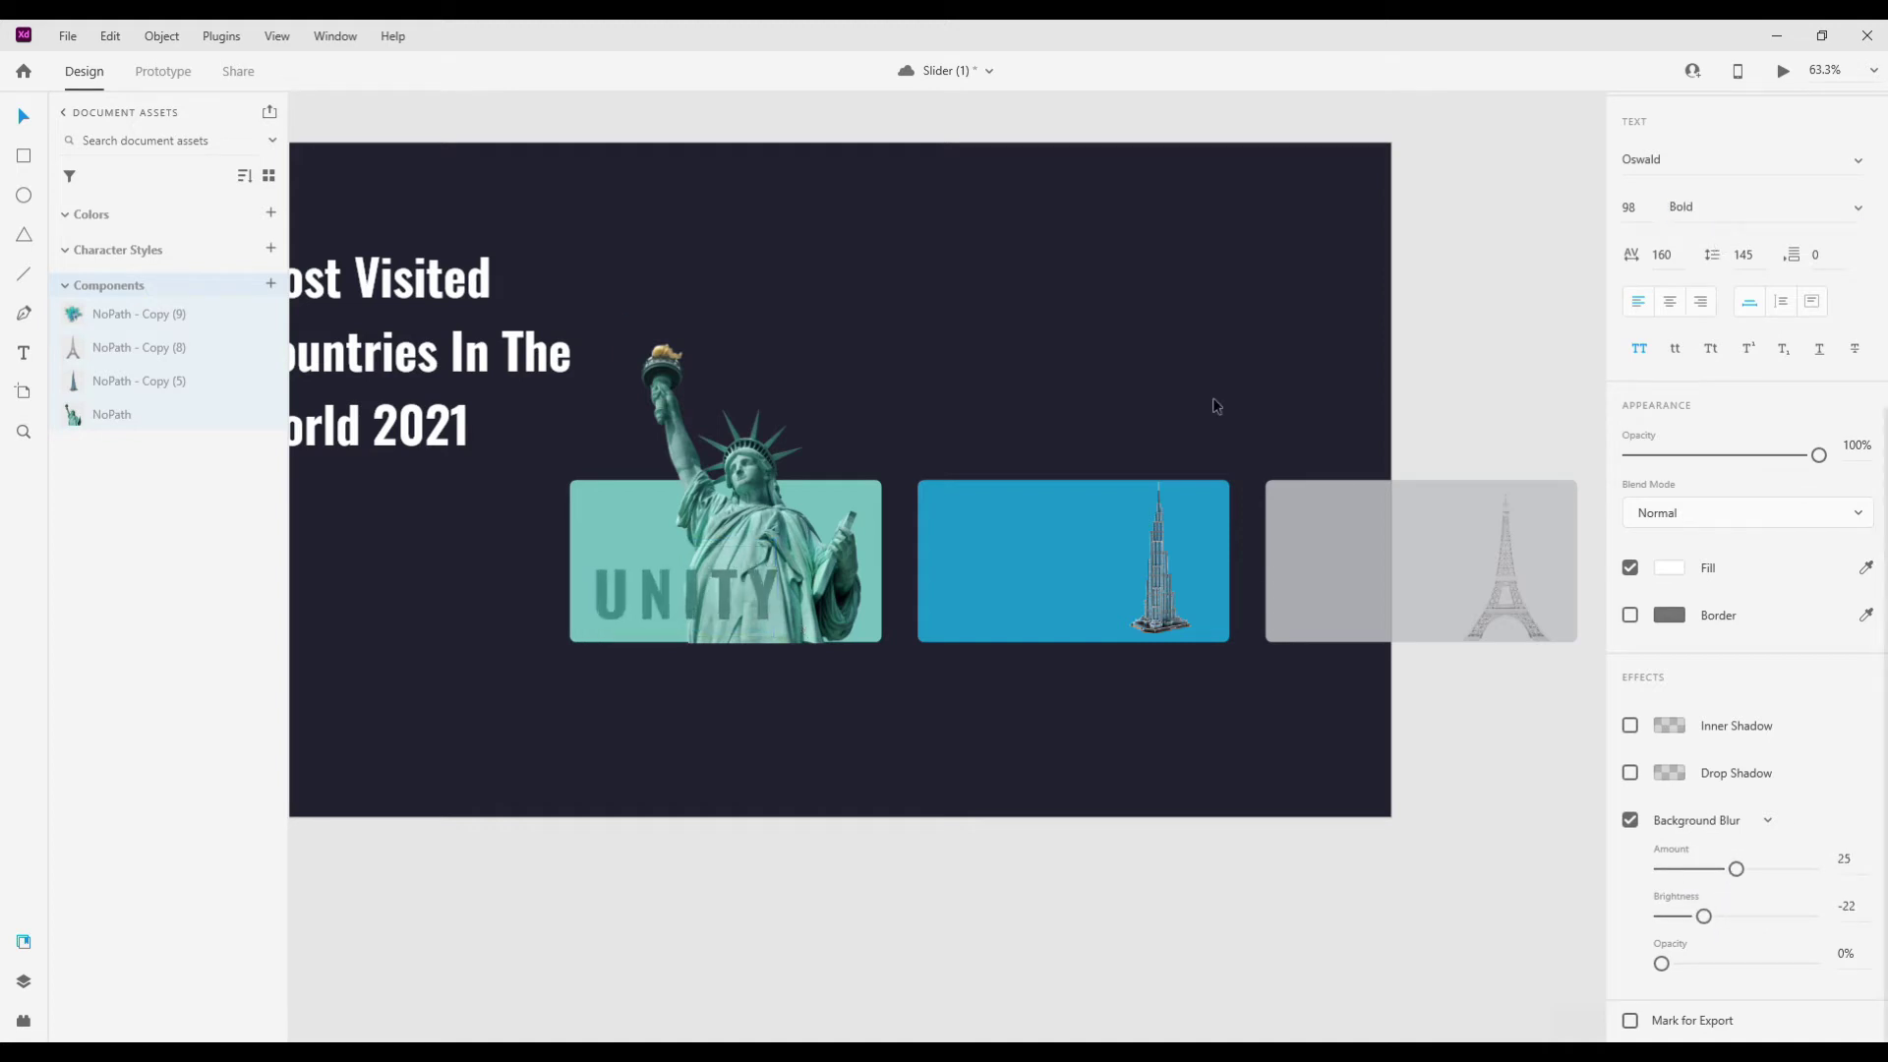
drag(687, 606, 1021, 615)
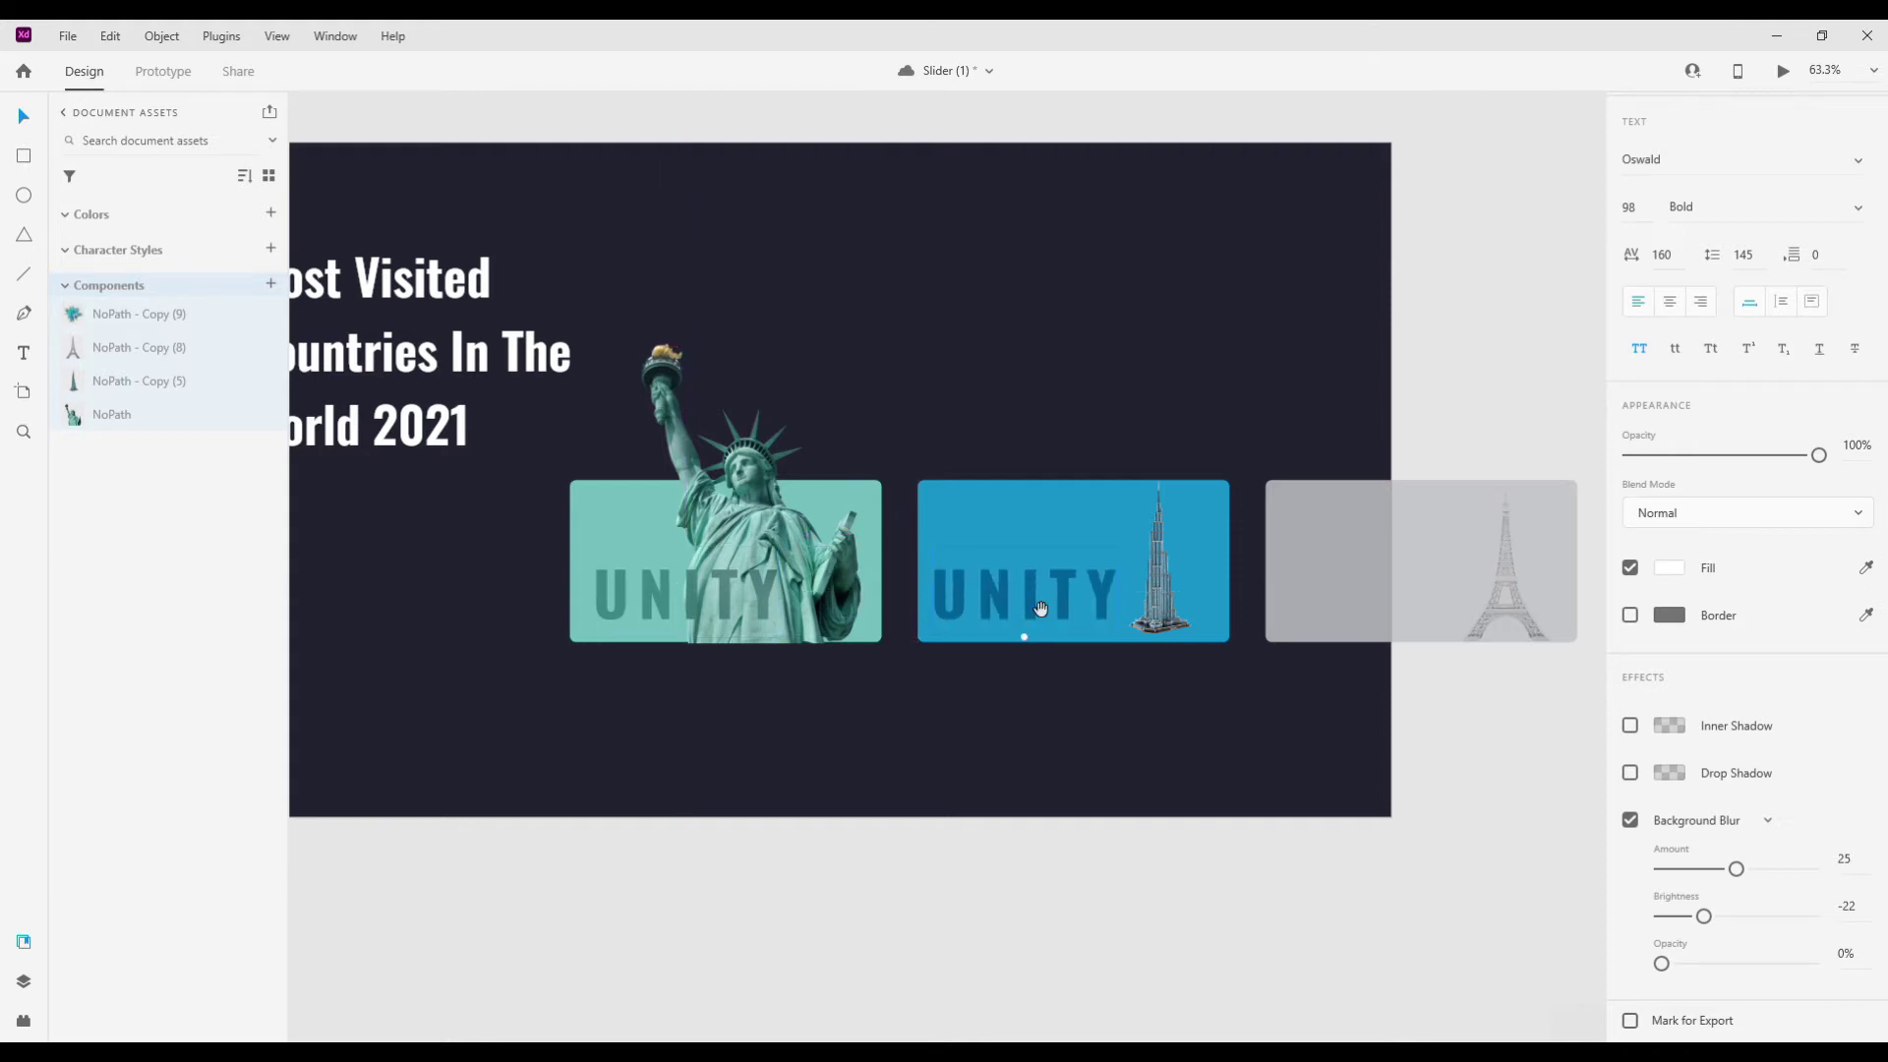
scroll(984, 604, right, 2)
- Retype the blue card's copied label as 'BURJ'
double_click(961, 604)
key(BackSpace)
text(B)
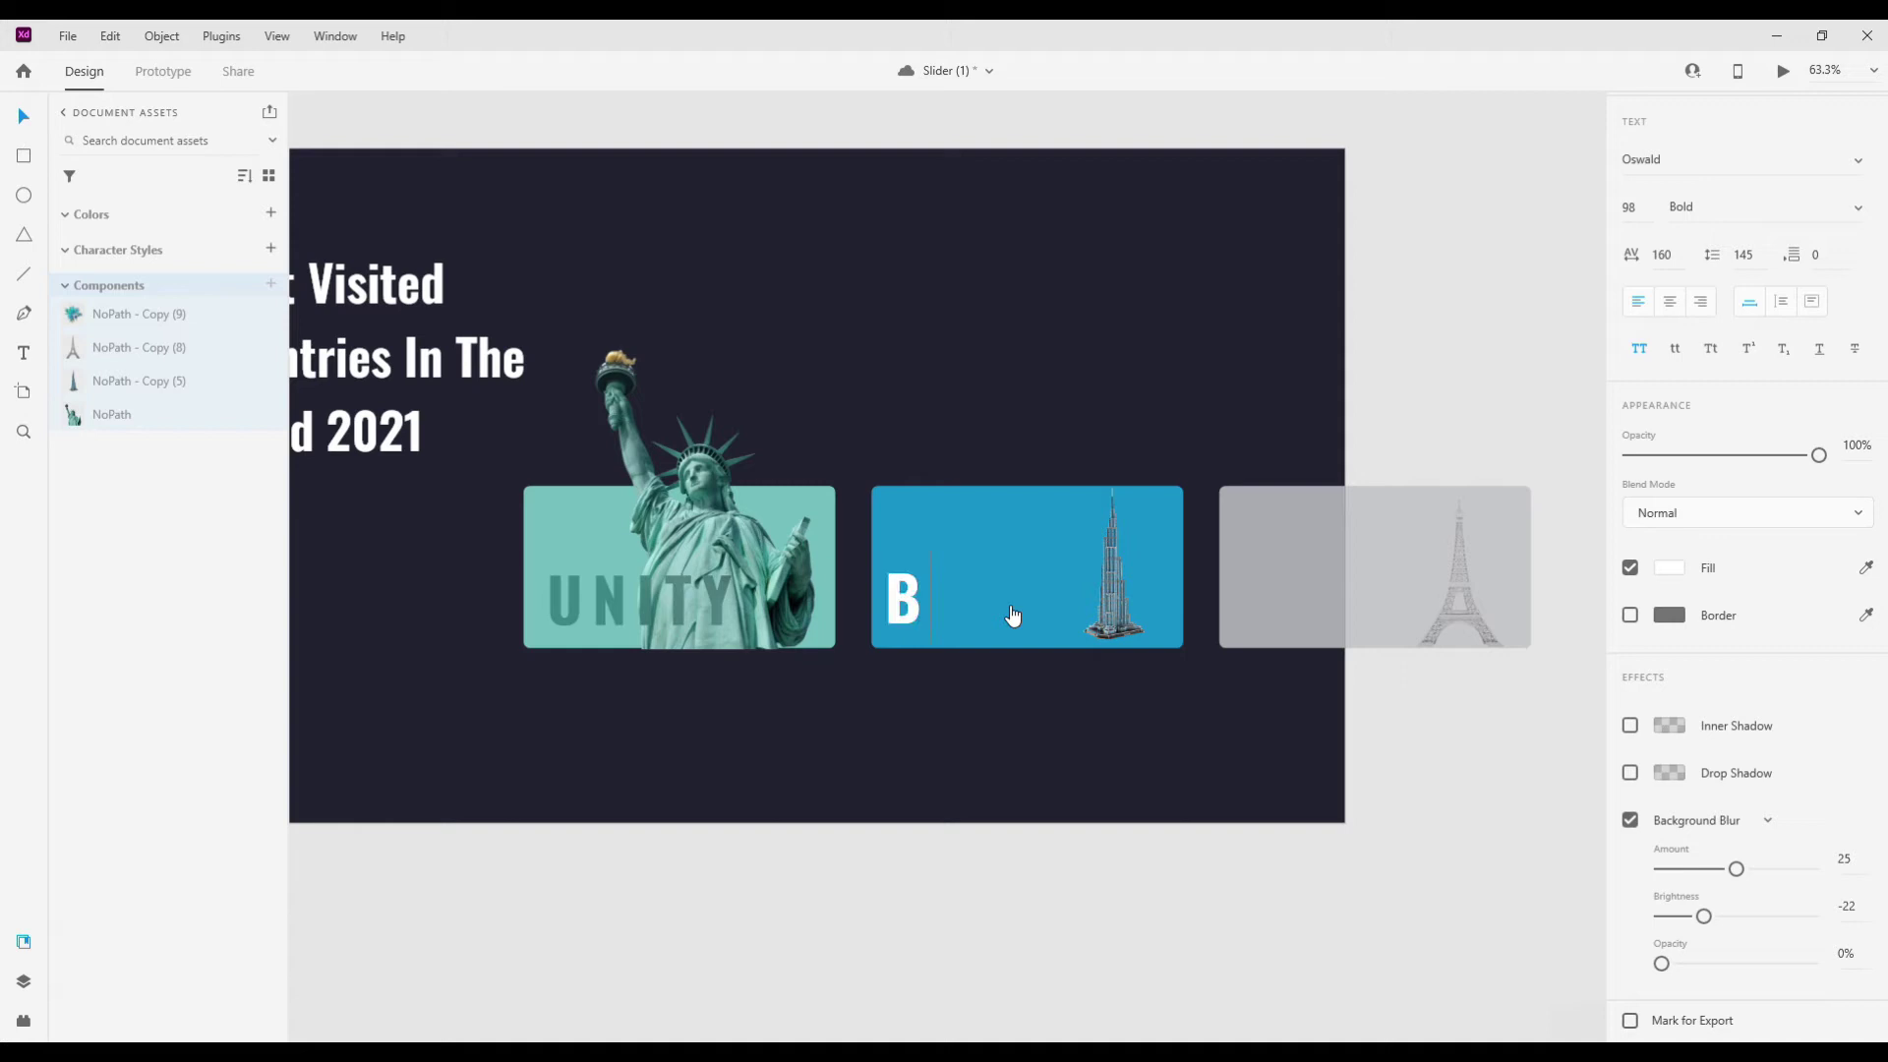
text(URJ)
key(Escape)
scroll(775, 615, right, 3)
- Copy the label onto the grey card and retype it as 'EIFFEL'
drag(775, 616, 1131, 616)
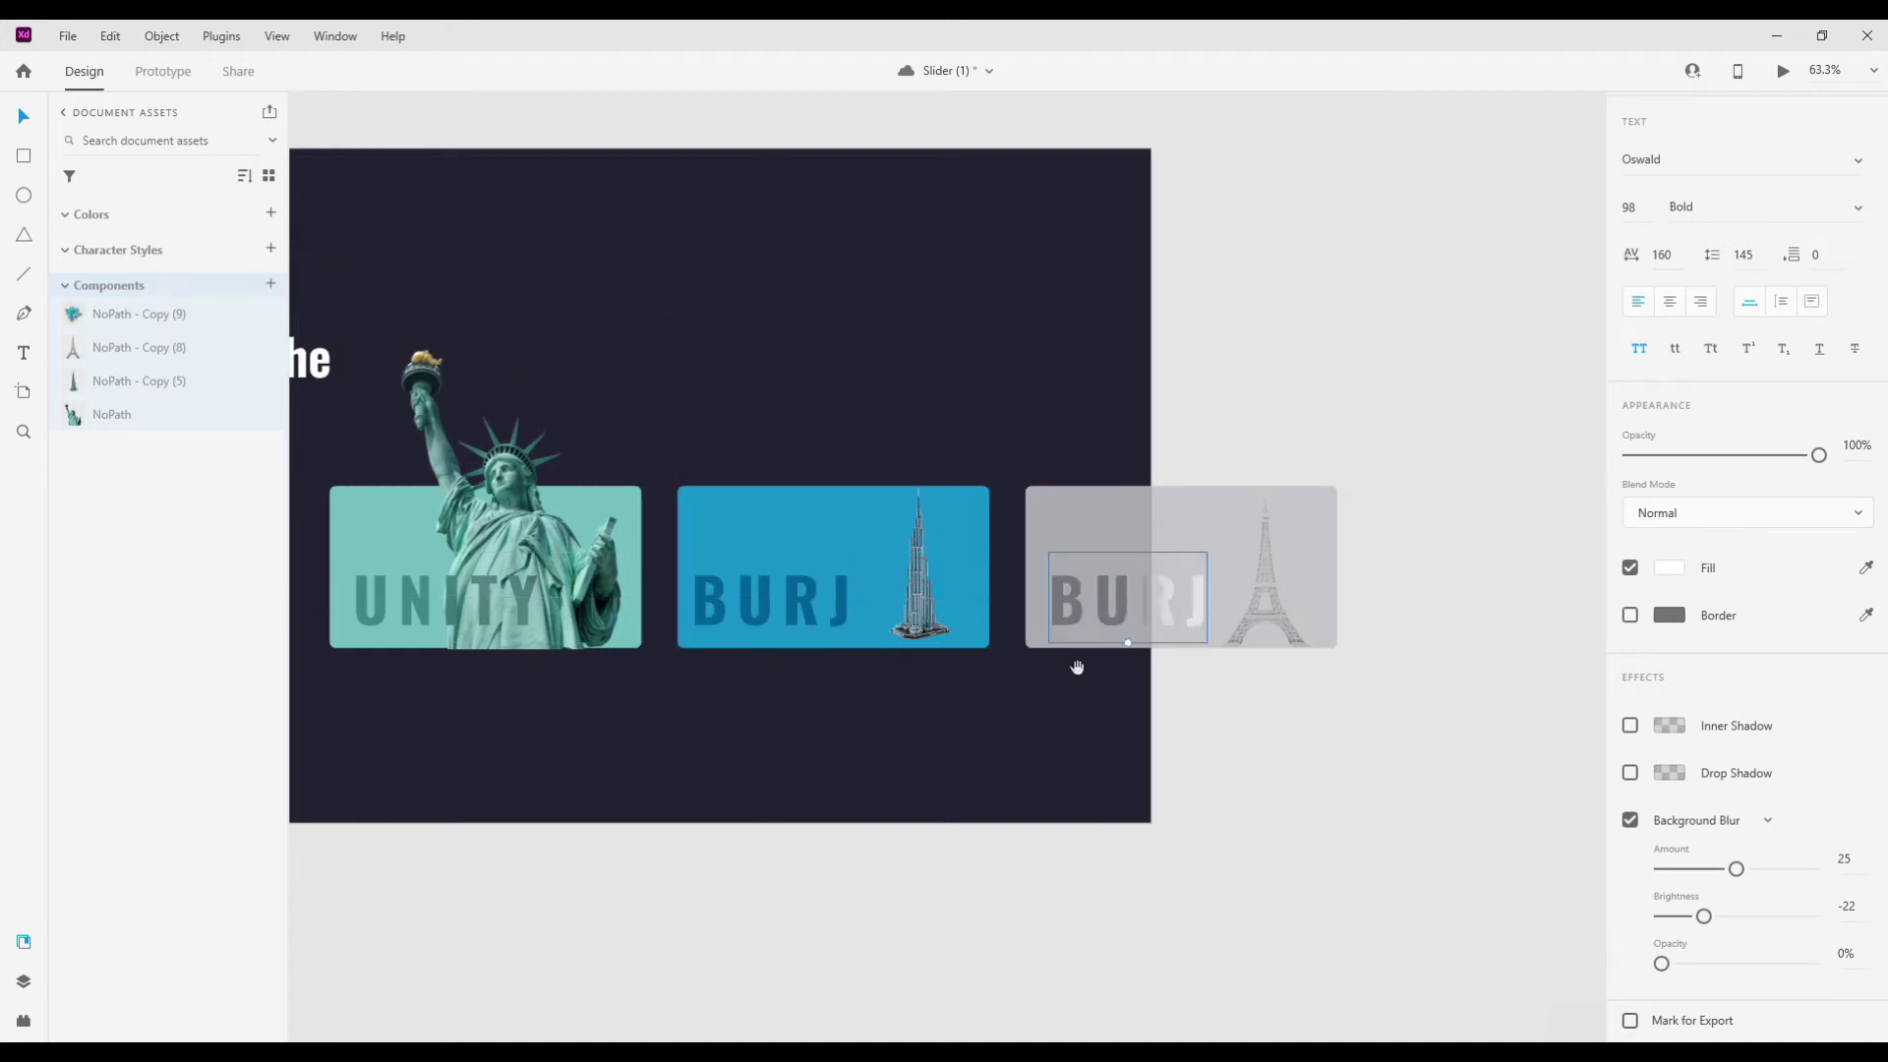
double_click(1135, 596)
key(Escape)
double_click(1067, 602)
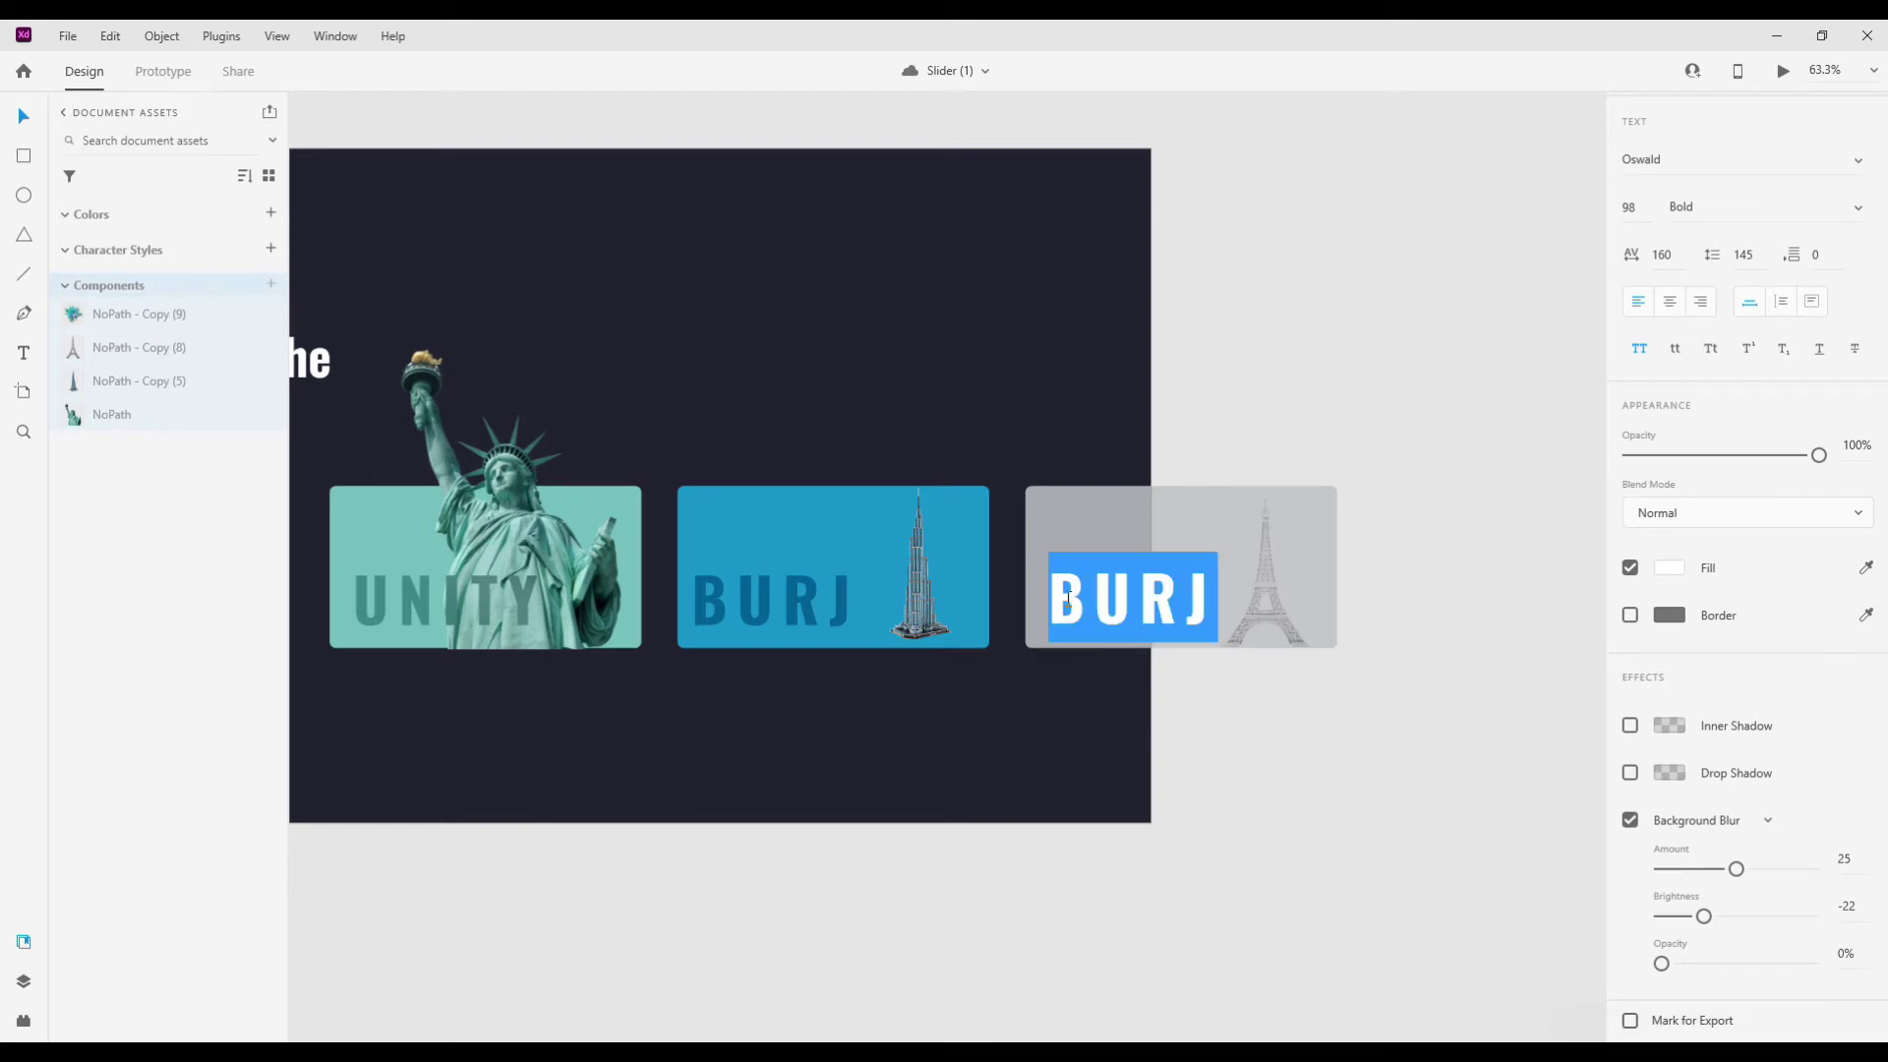
key(BackSpace)
text(EIFFEL)
key(Escape)
scroll(1269, 687, down, 2)
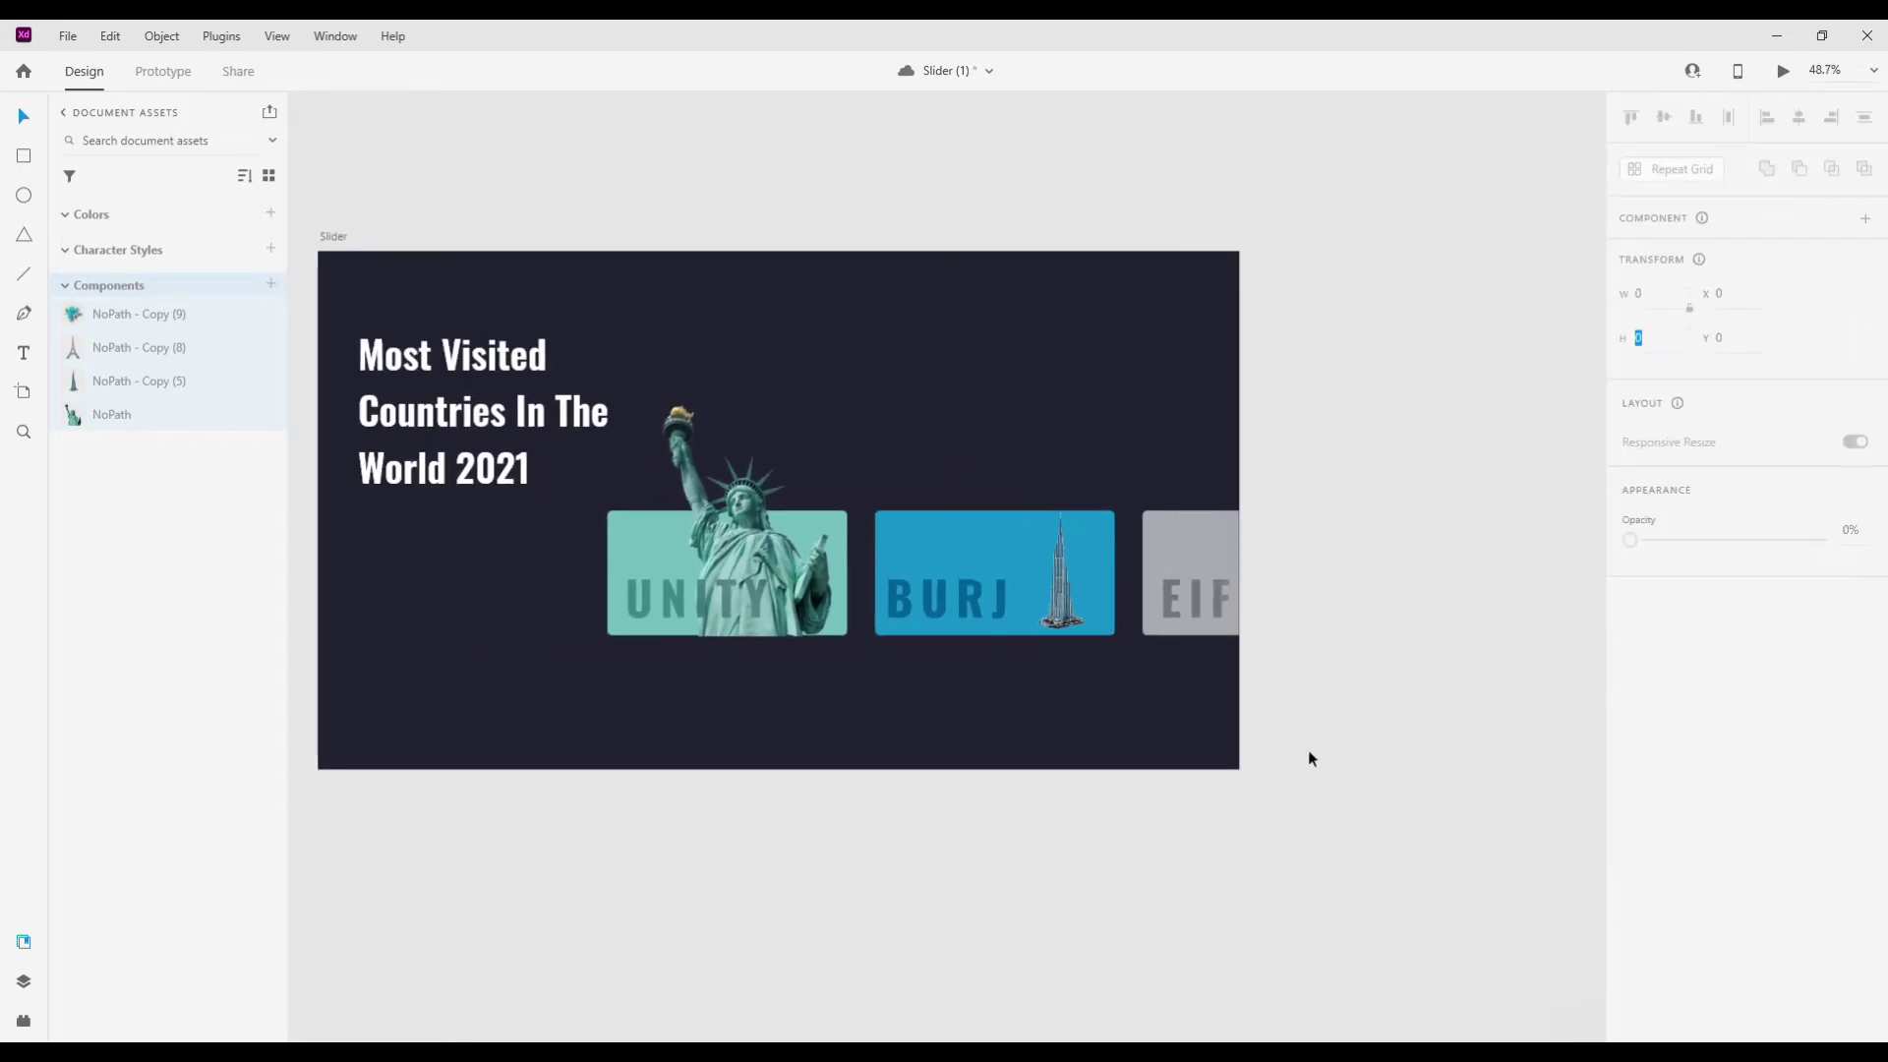
click(718, 595)
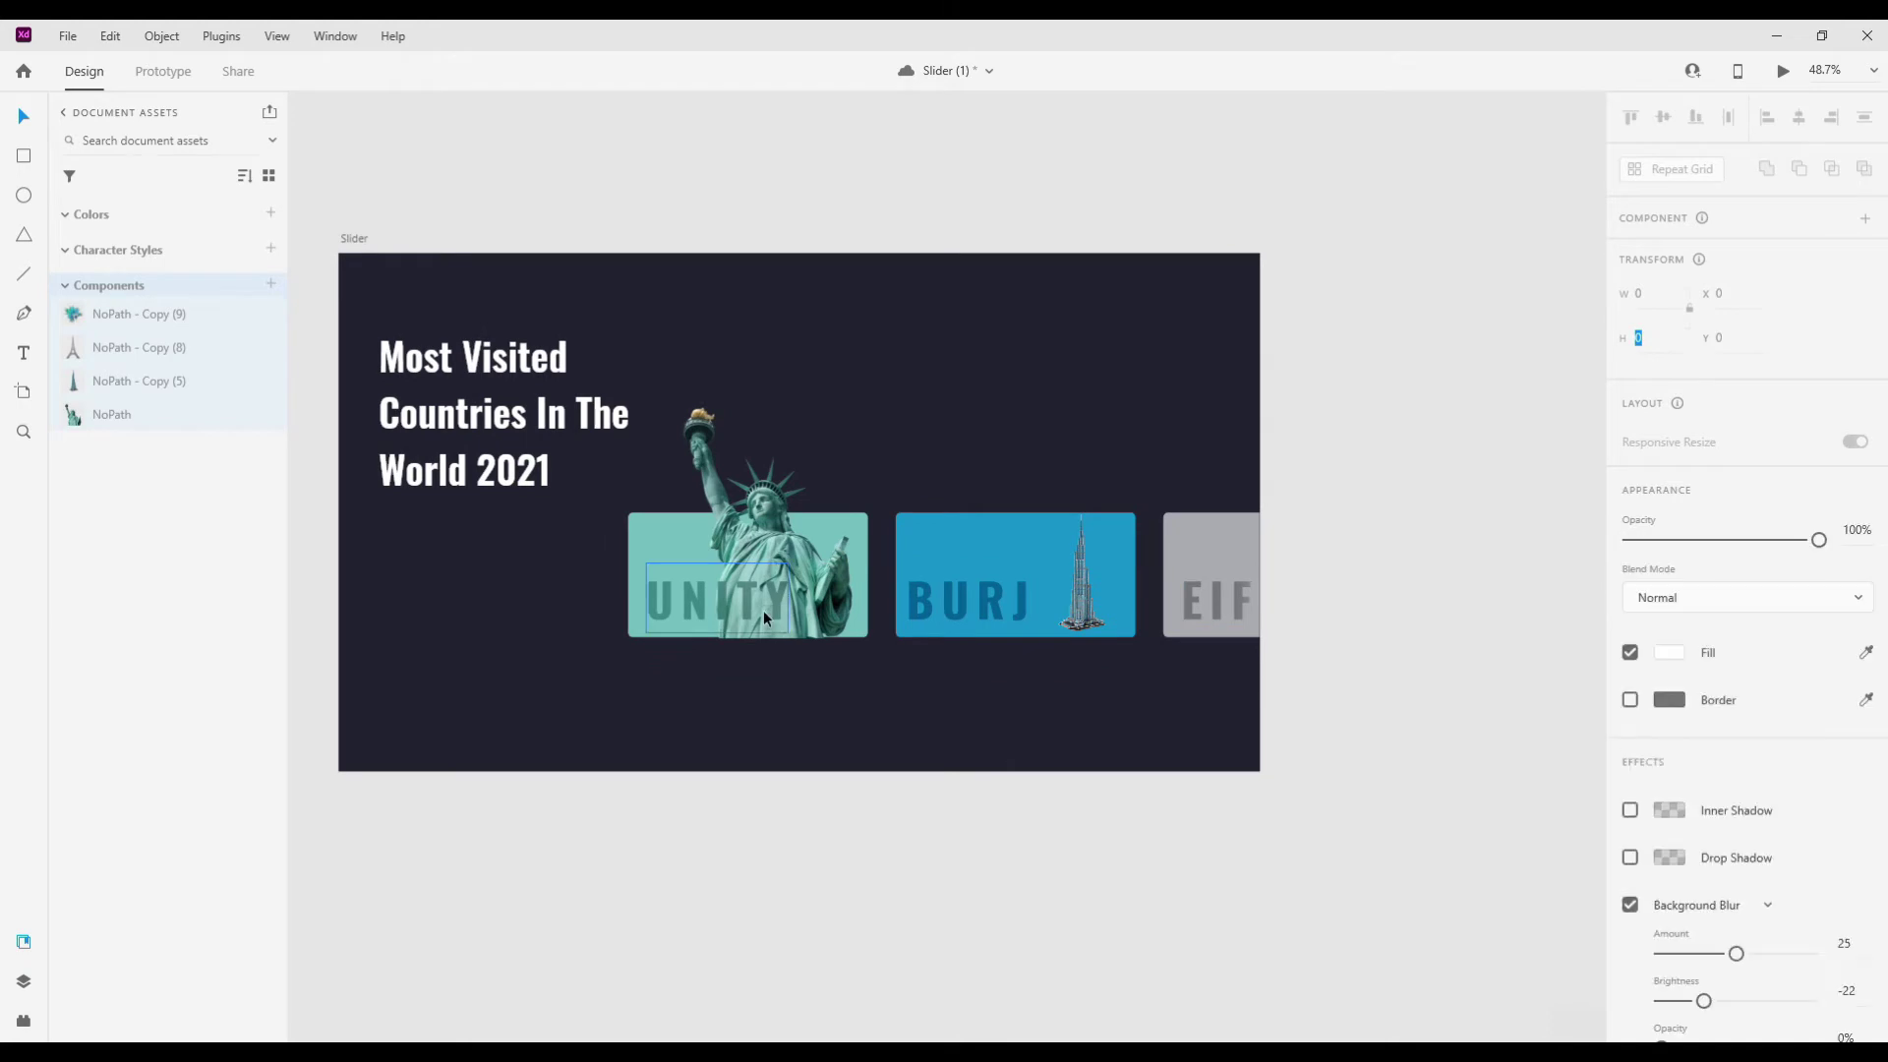
- Draw a 705-wide borderless rectangle filled with the dark saved swatch over the first cards
ctrl+scroll(666, 584, up, 3)
key(r)
drag(549, 566, 1102, 853)
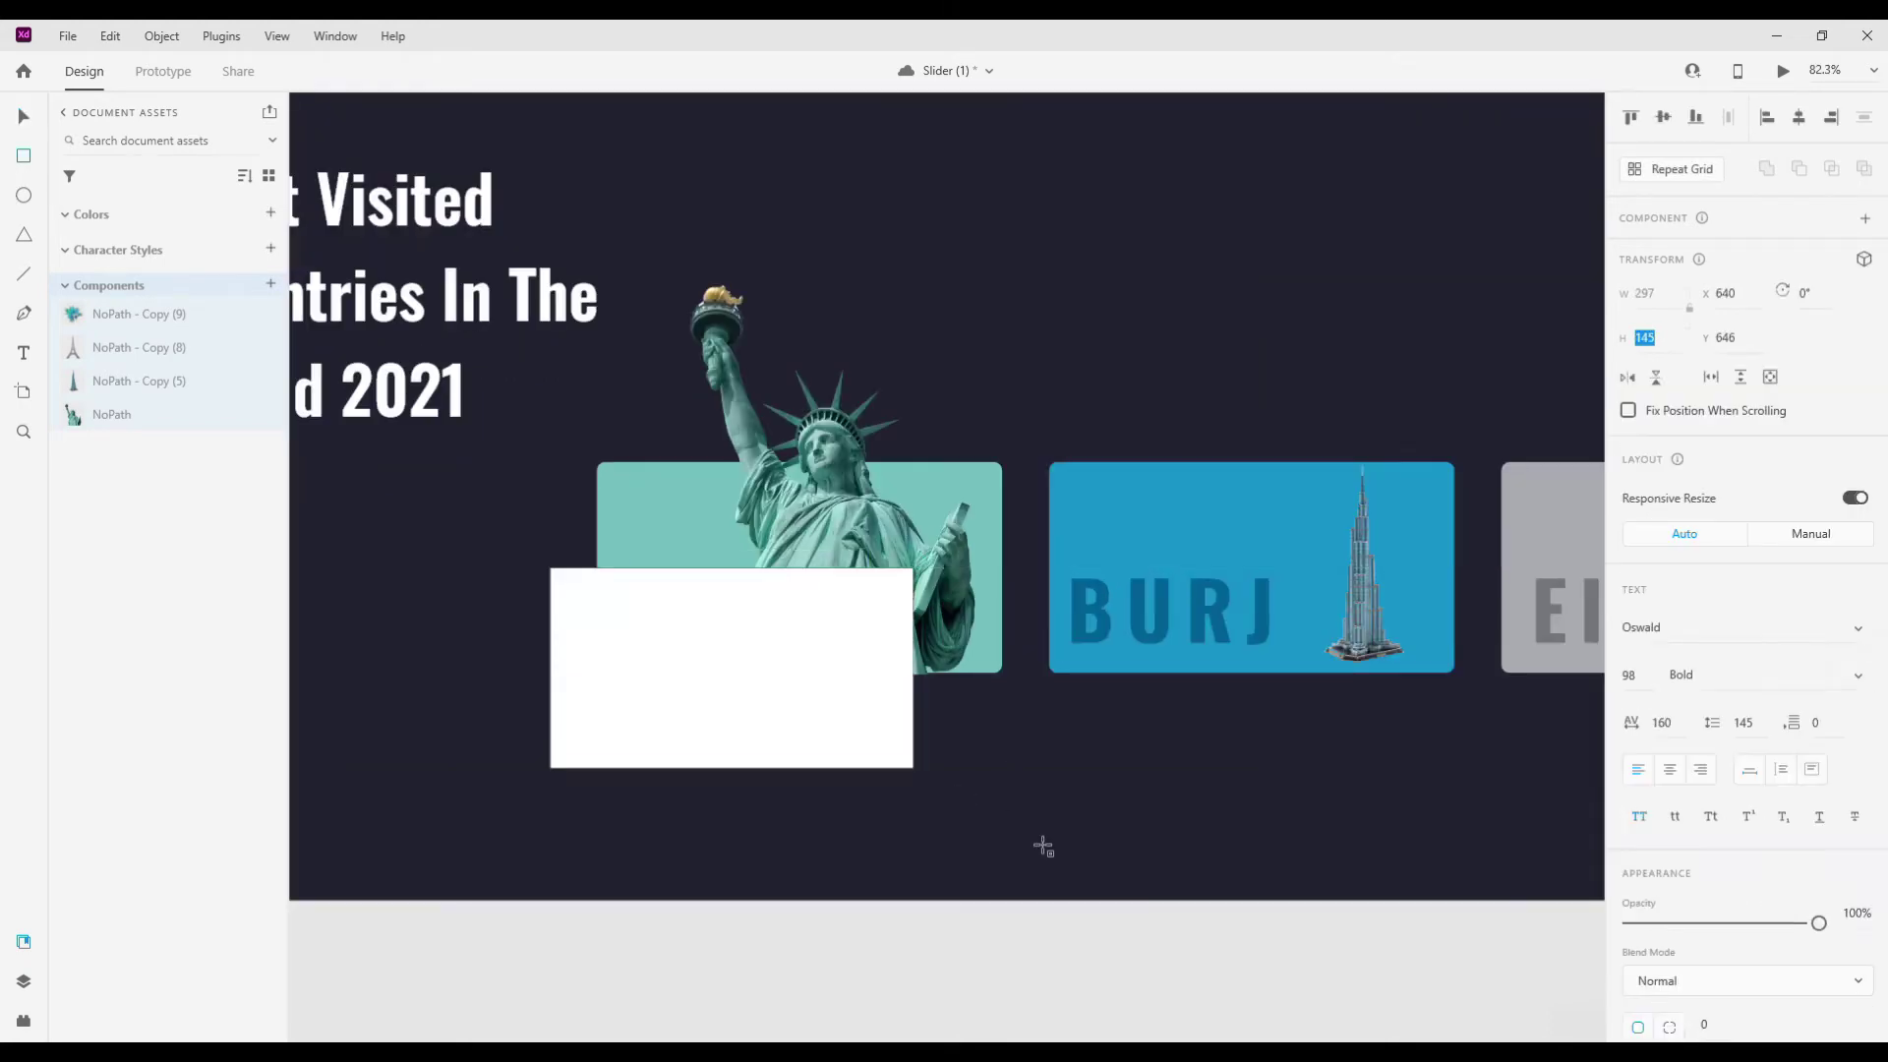
key(v)
drag(756, 728, 757, 717)
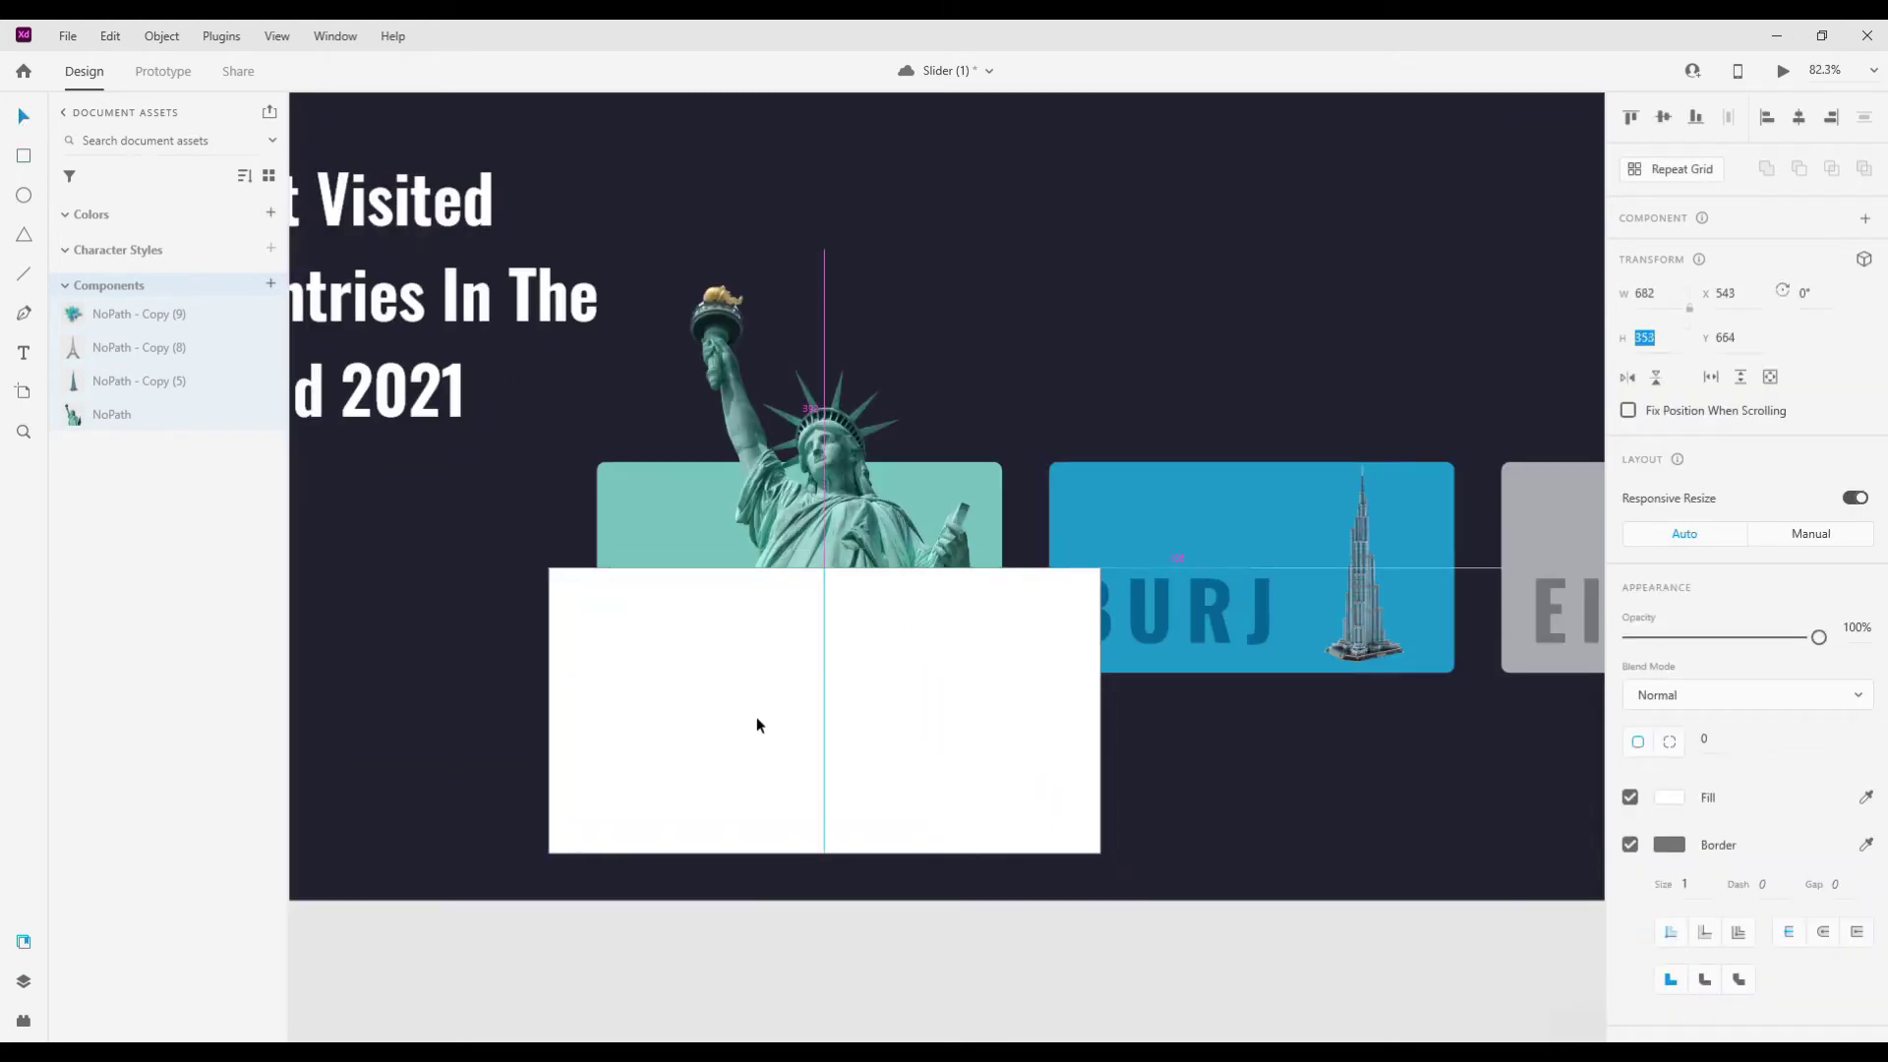
drag(1105, 699, 1122, 699)
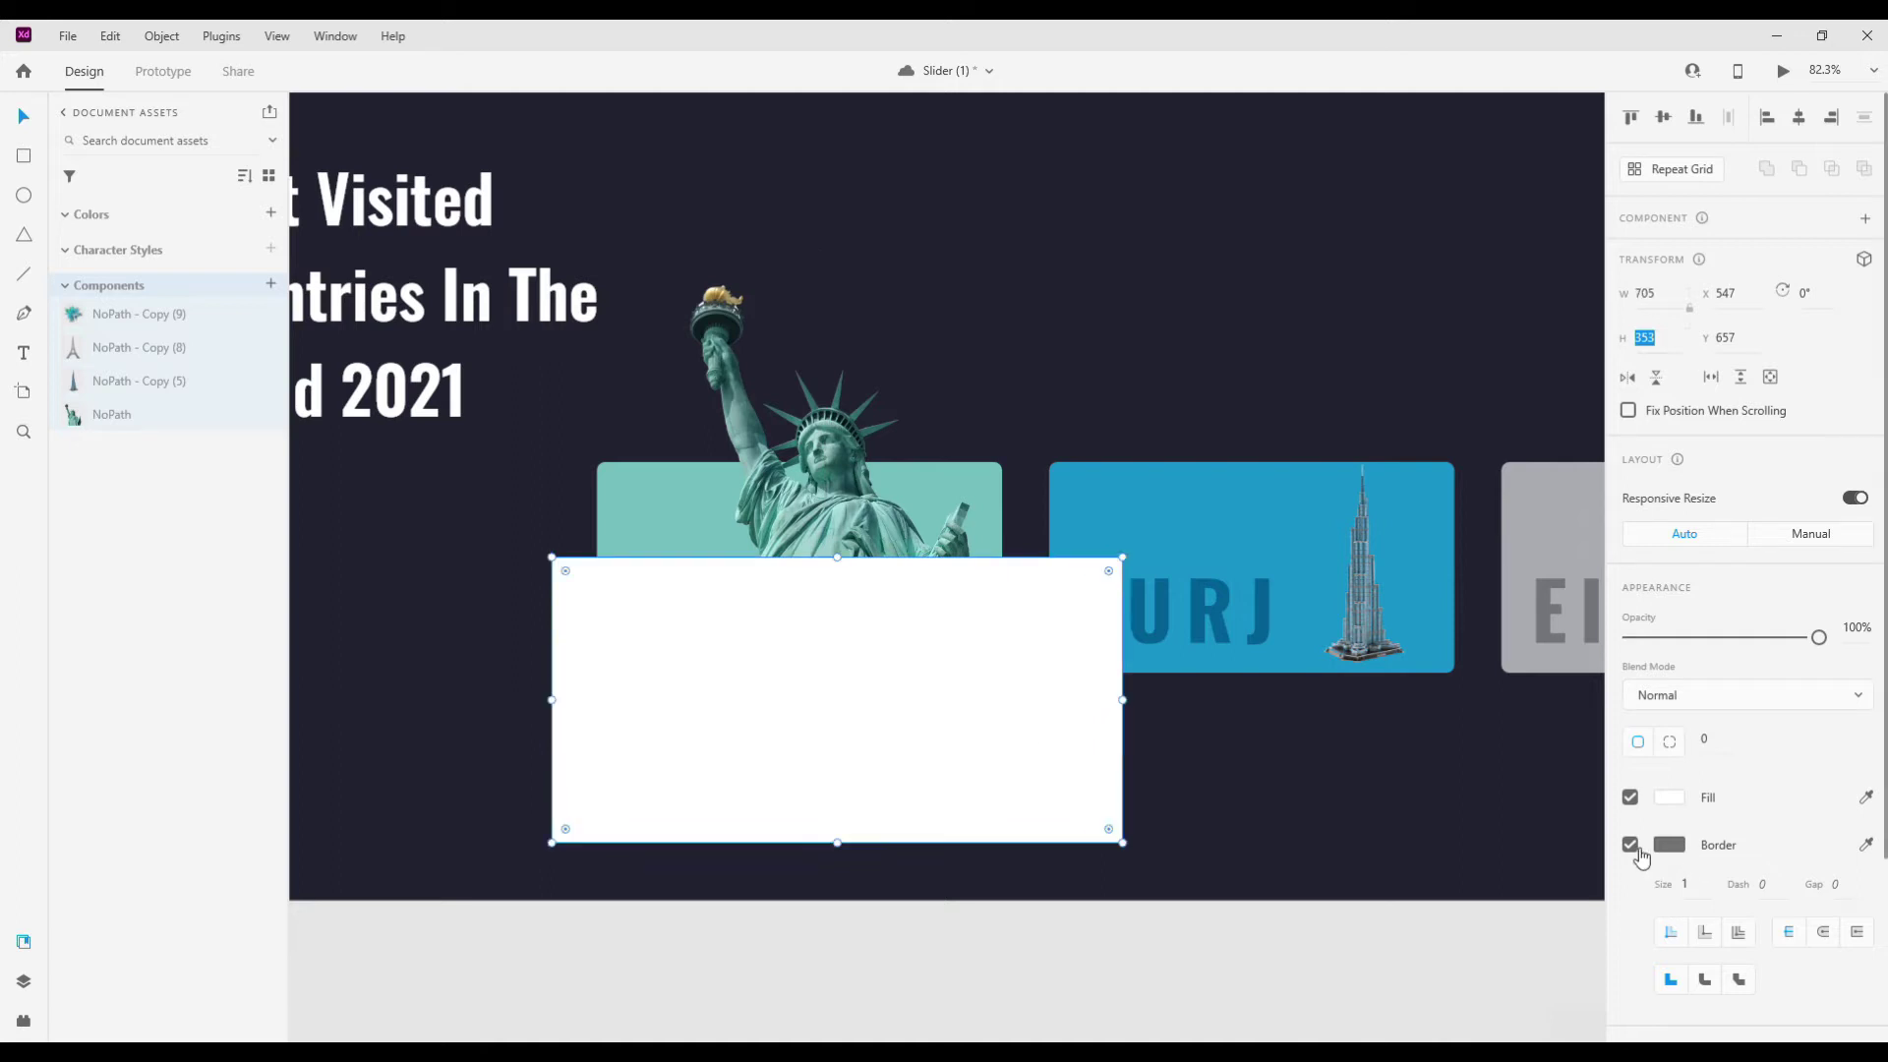
click(1631, 844)
click(1669, 797)
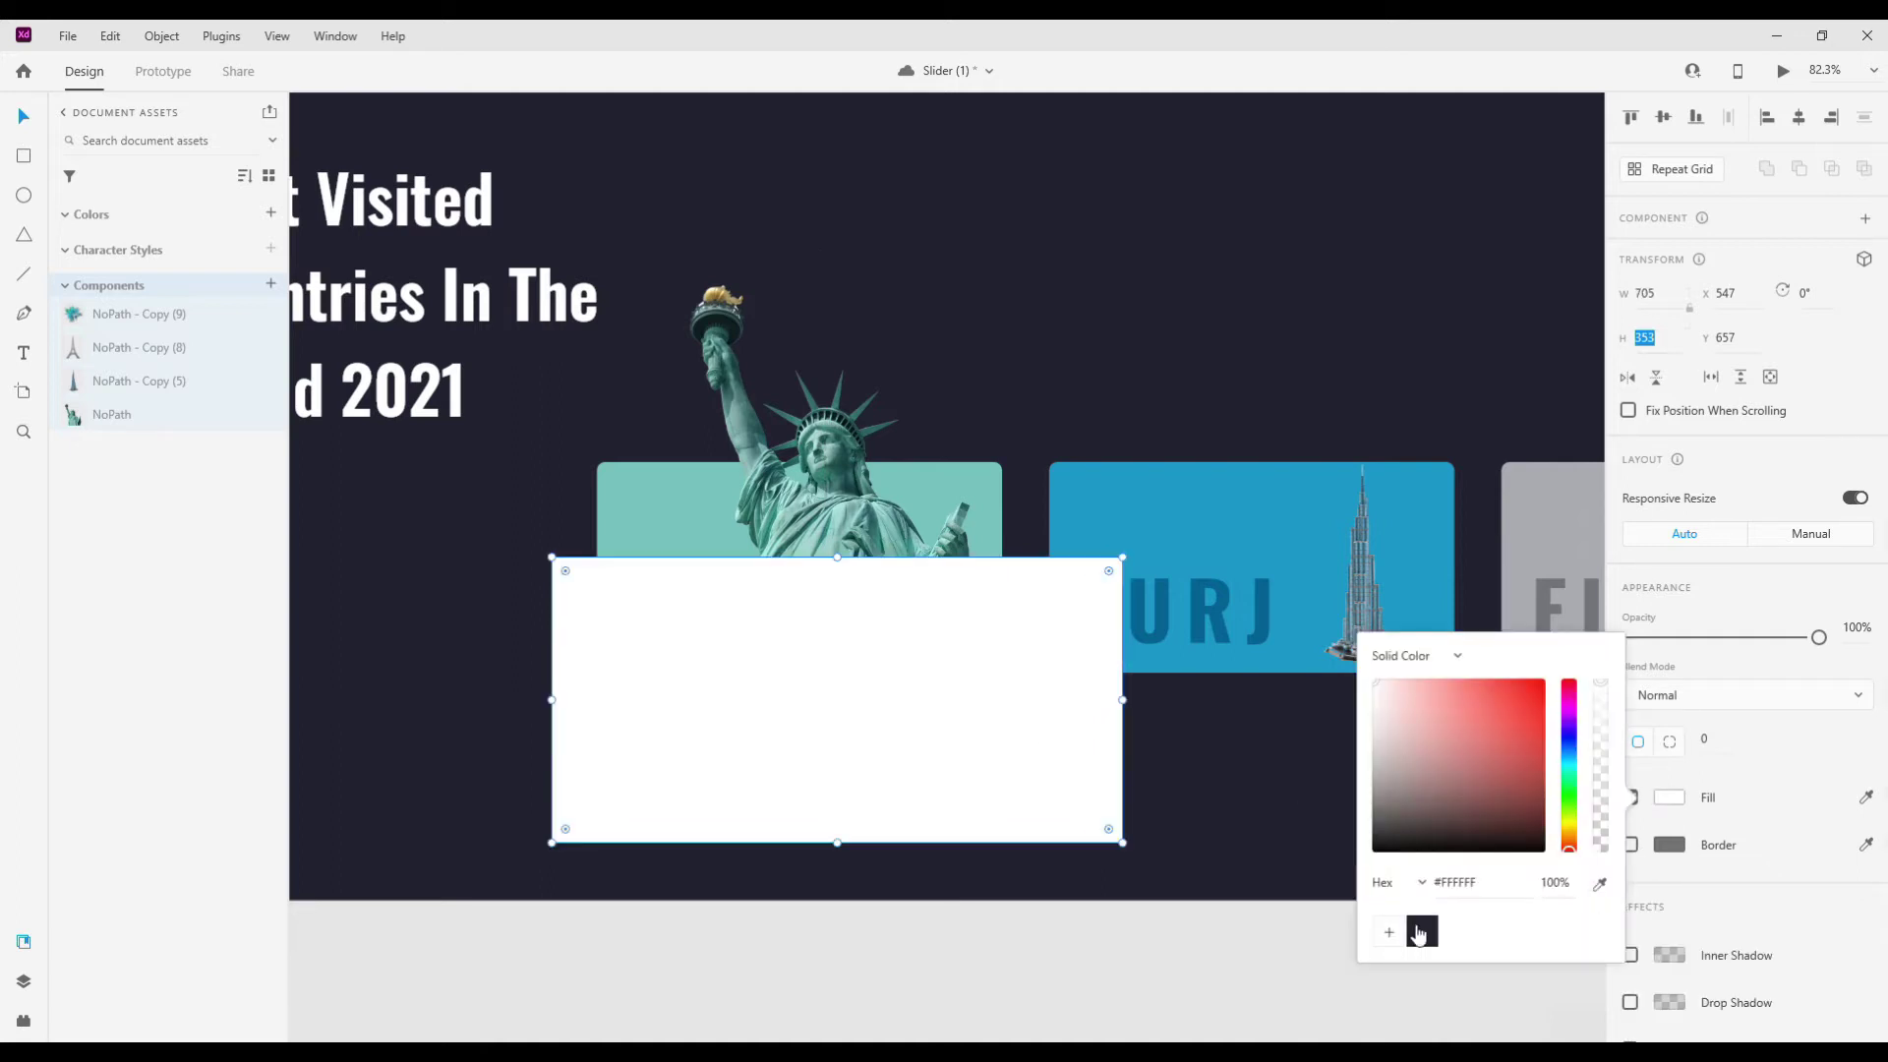
click(1422, 932)
click(1030, 753)
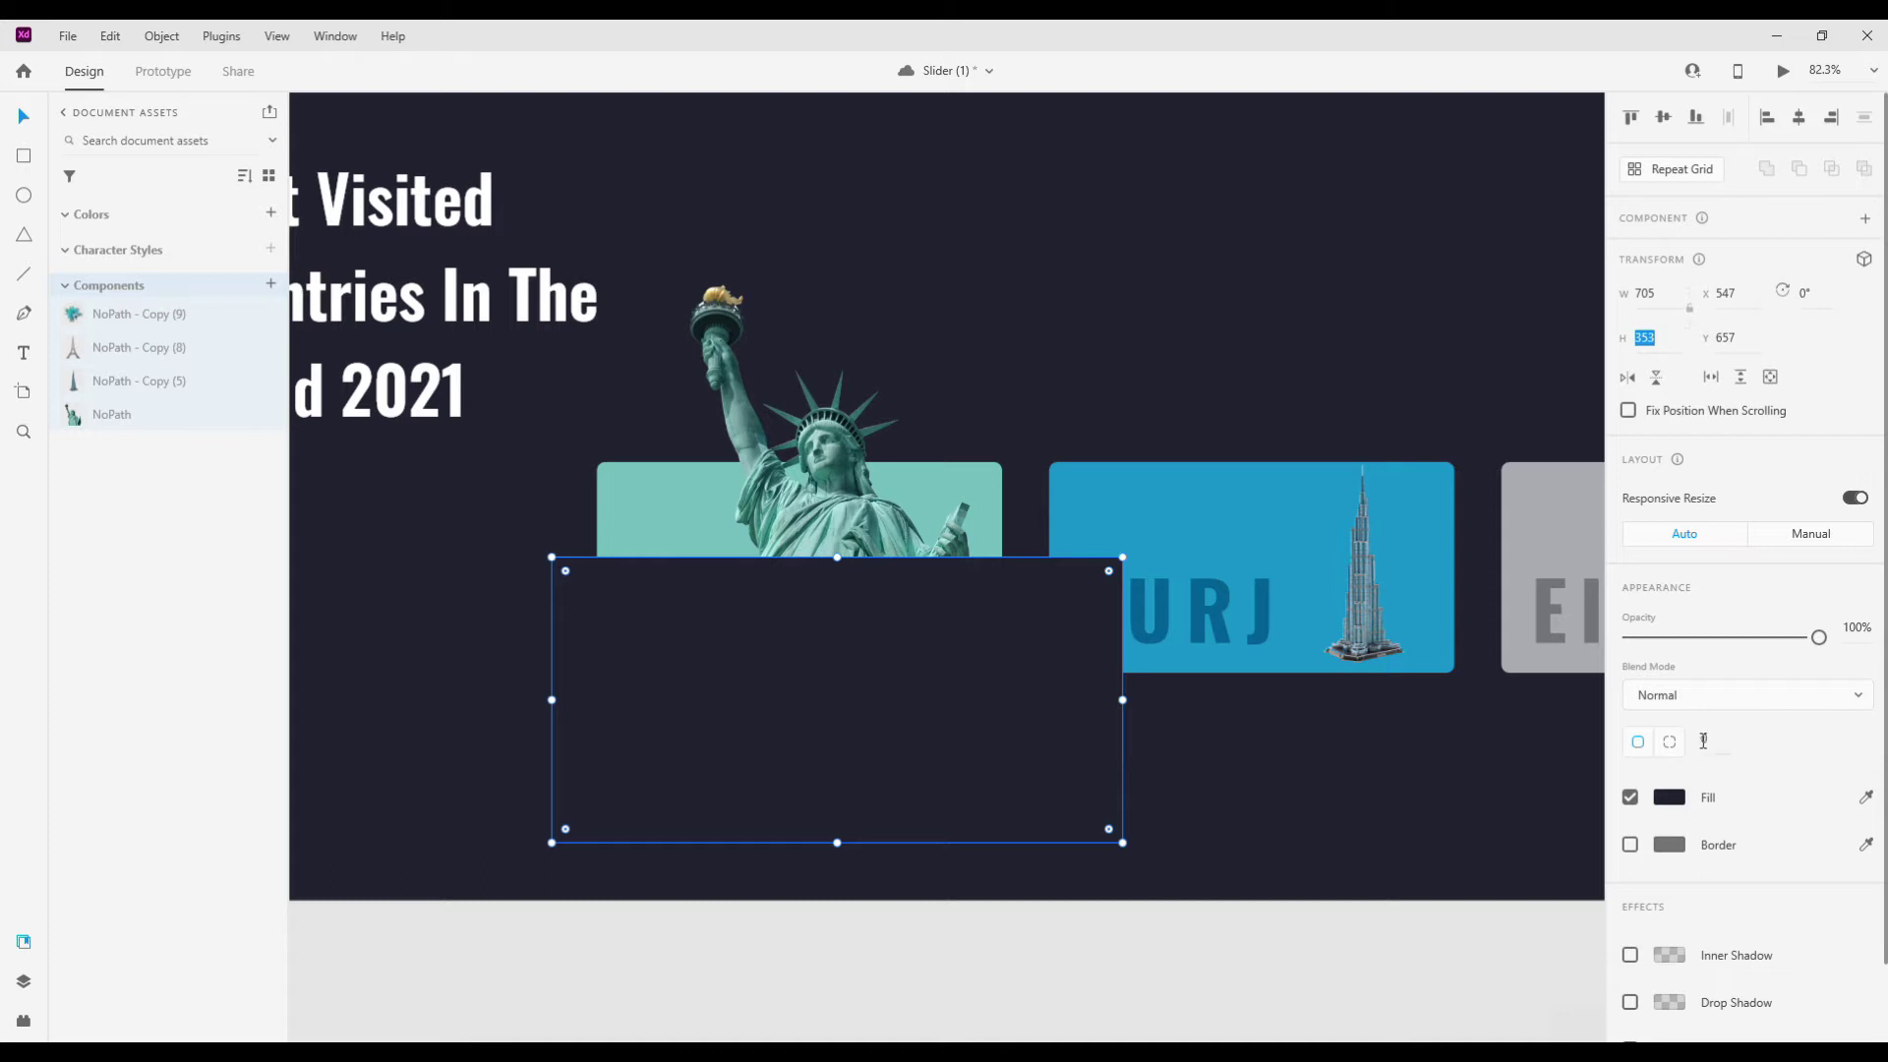
- Add a drop shadow with blur 67 to the dark rectangle and adjust its opacity
text(10)
scroll(1677, 780, down, 2)
click(1630, 915)
click(1834, 907)
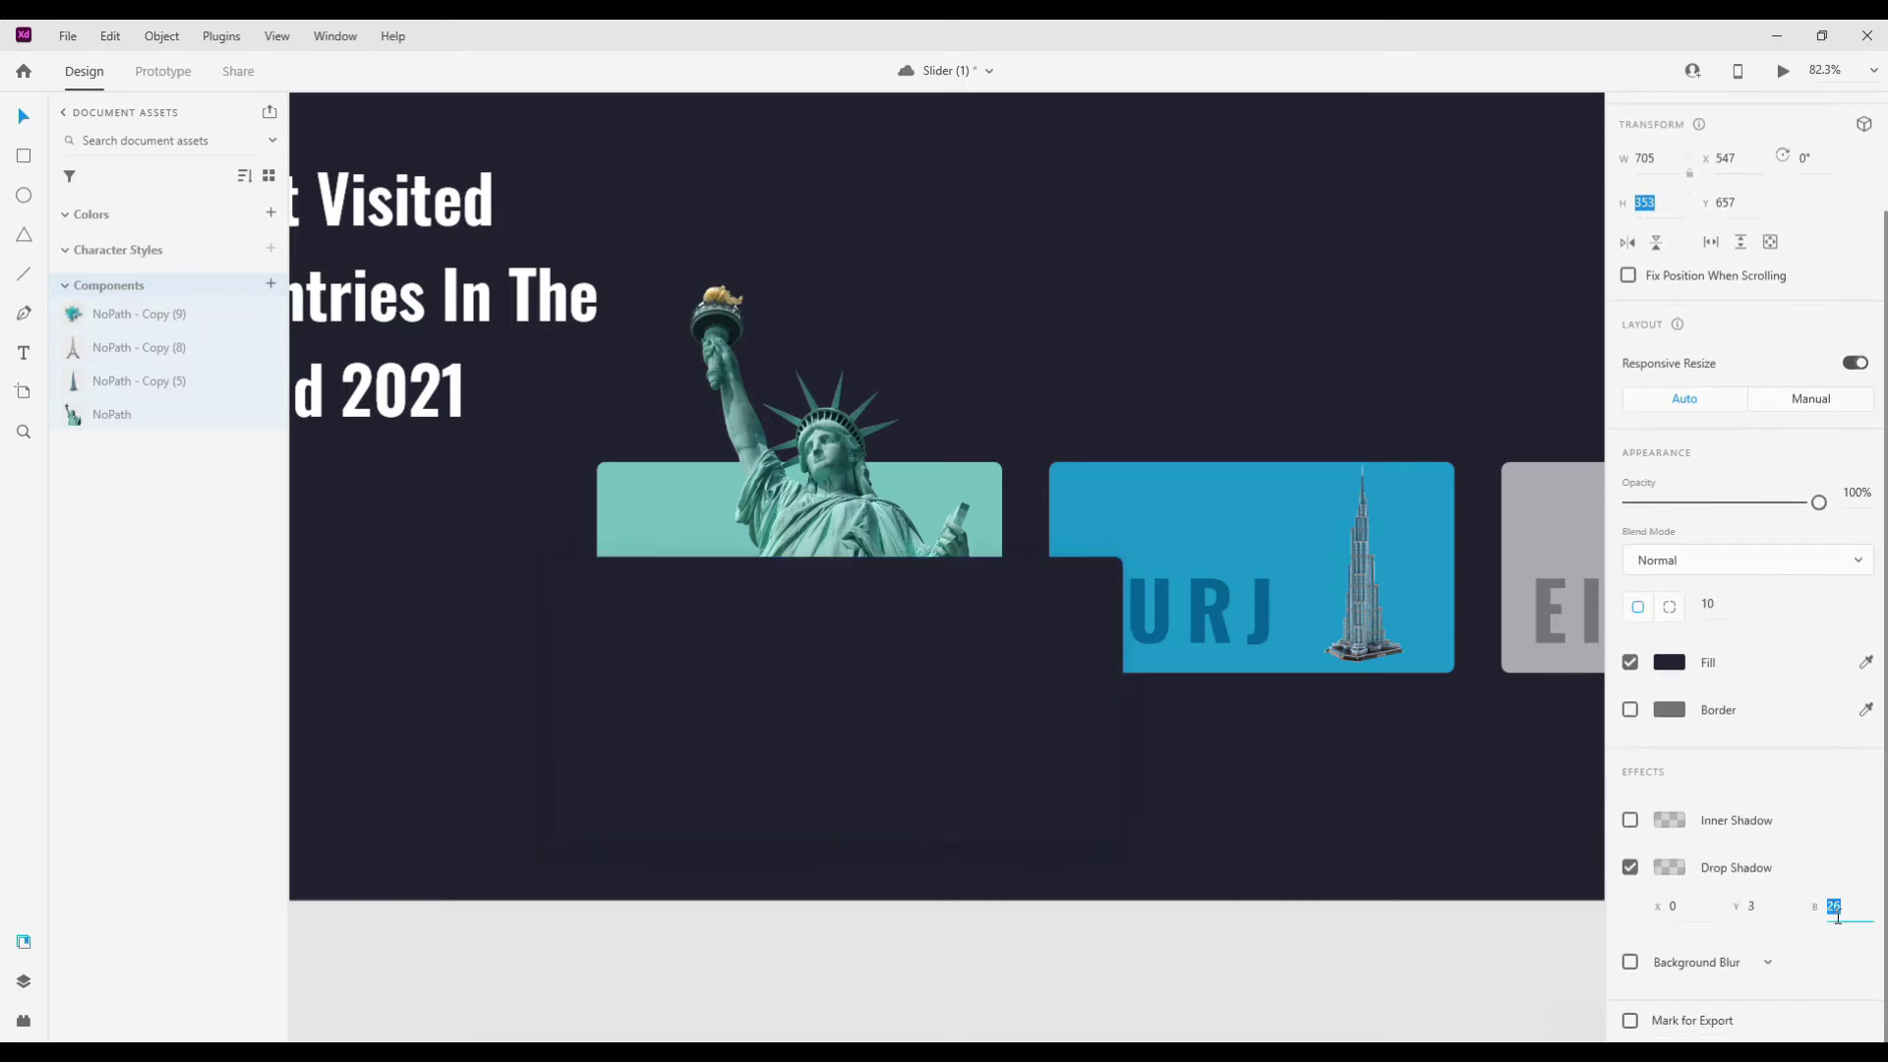
key(Up)
click(1670, 868)
click(1551, 936)
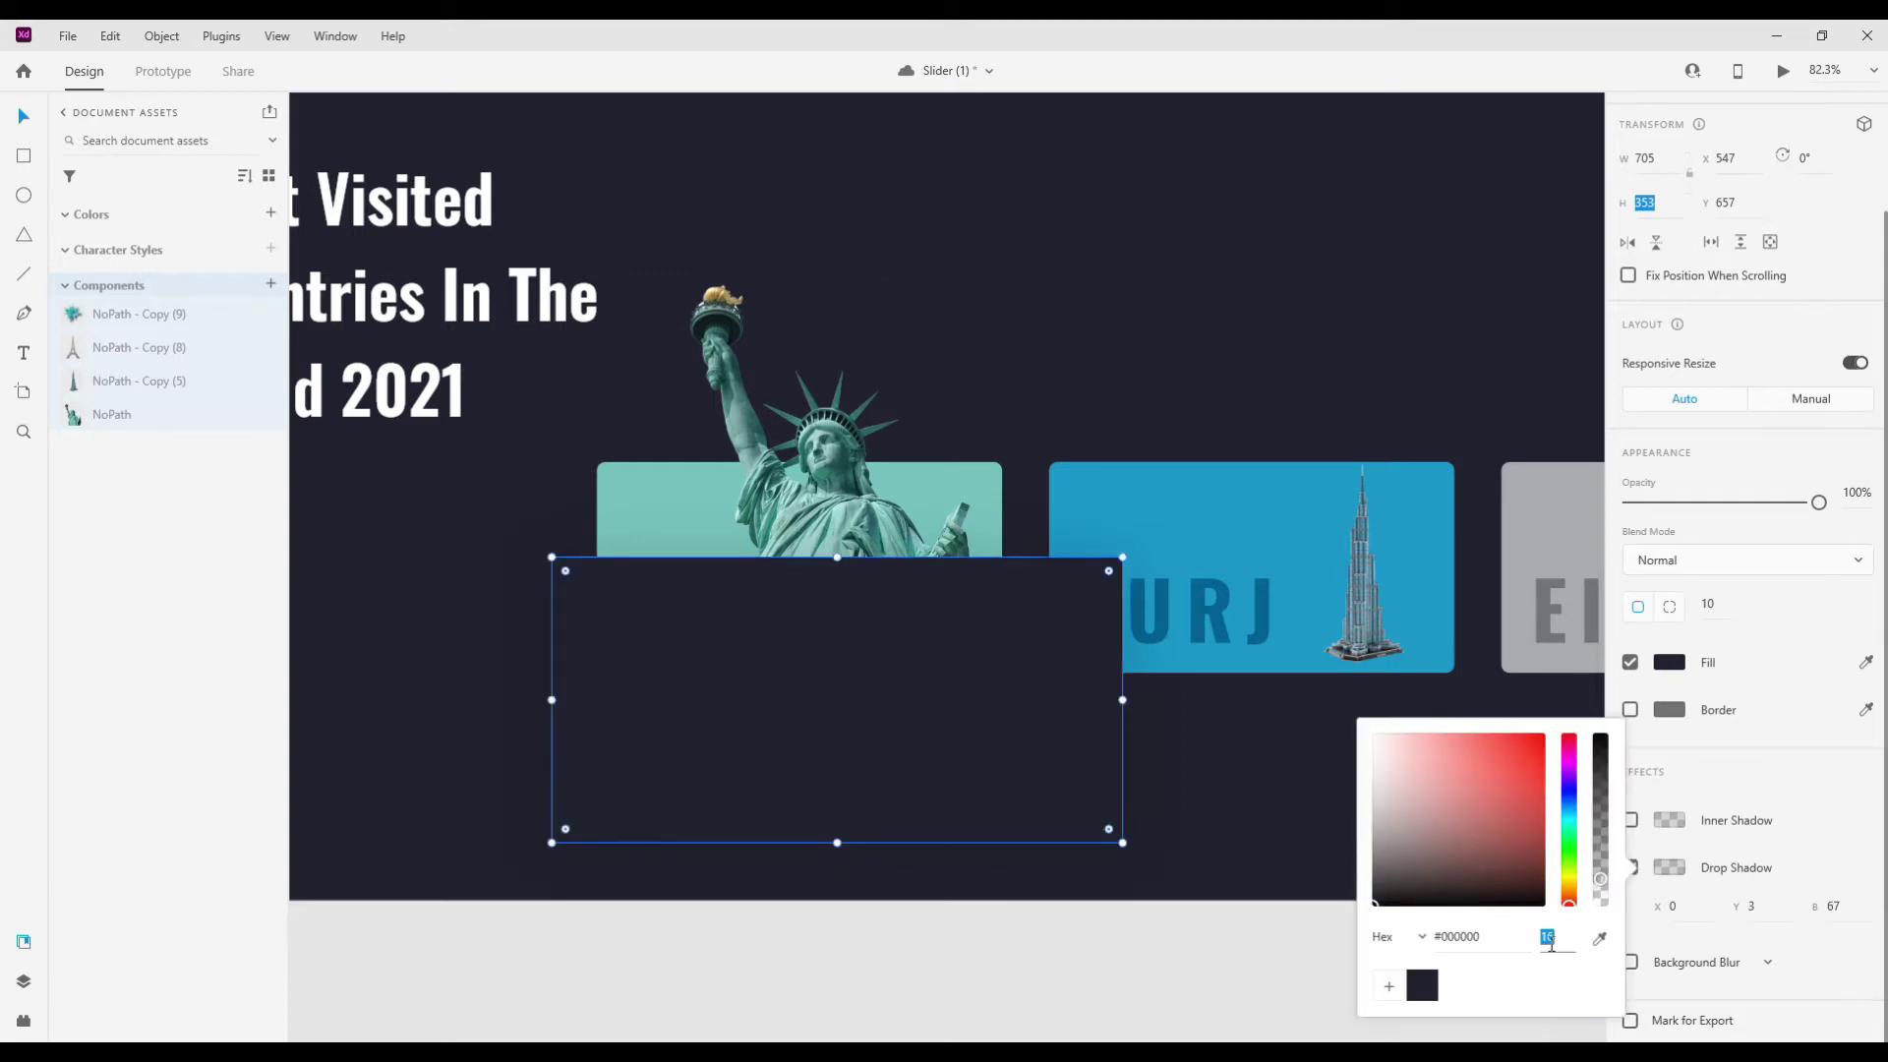
click(1101, 744)
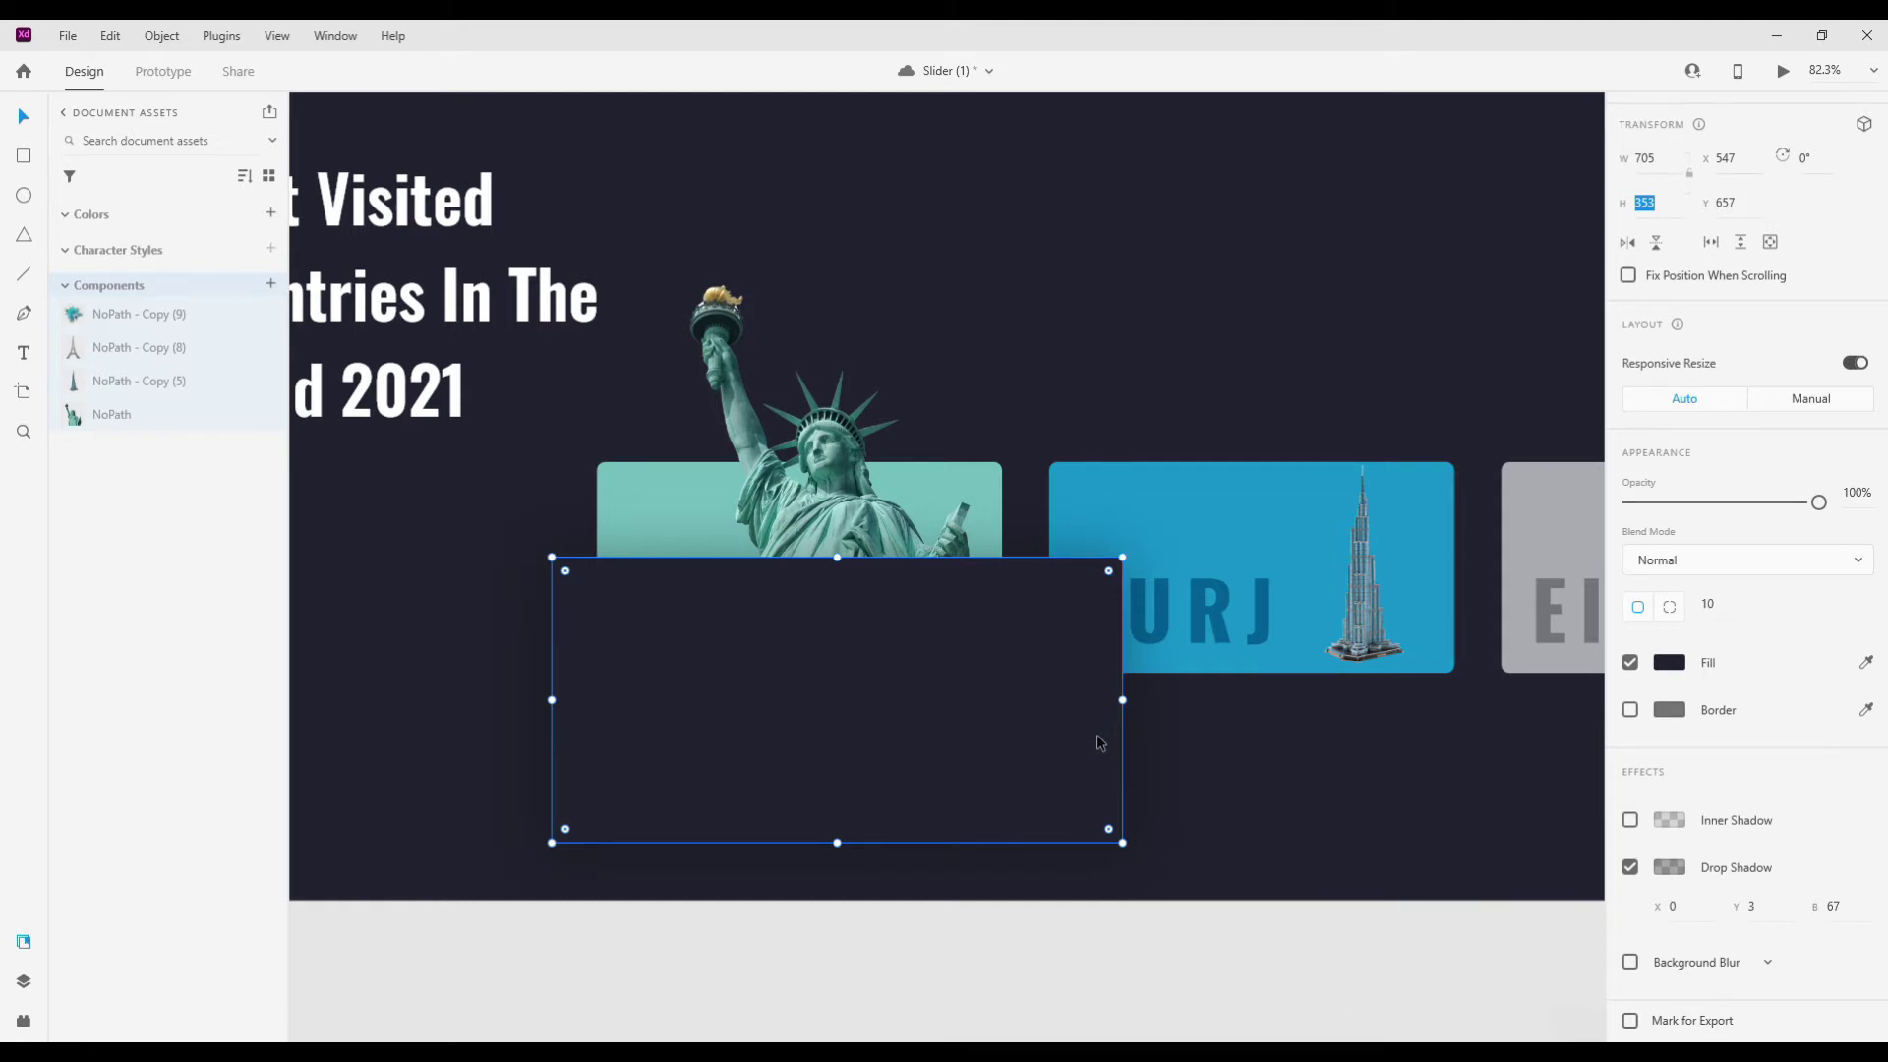
- Fit the Slider artboard in view, reselect the rectangle, and raise shadow opacity to 36
key(0)
key(0)
key(ctrl+0)
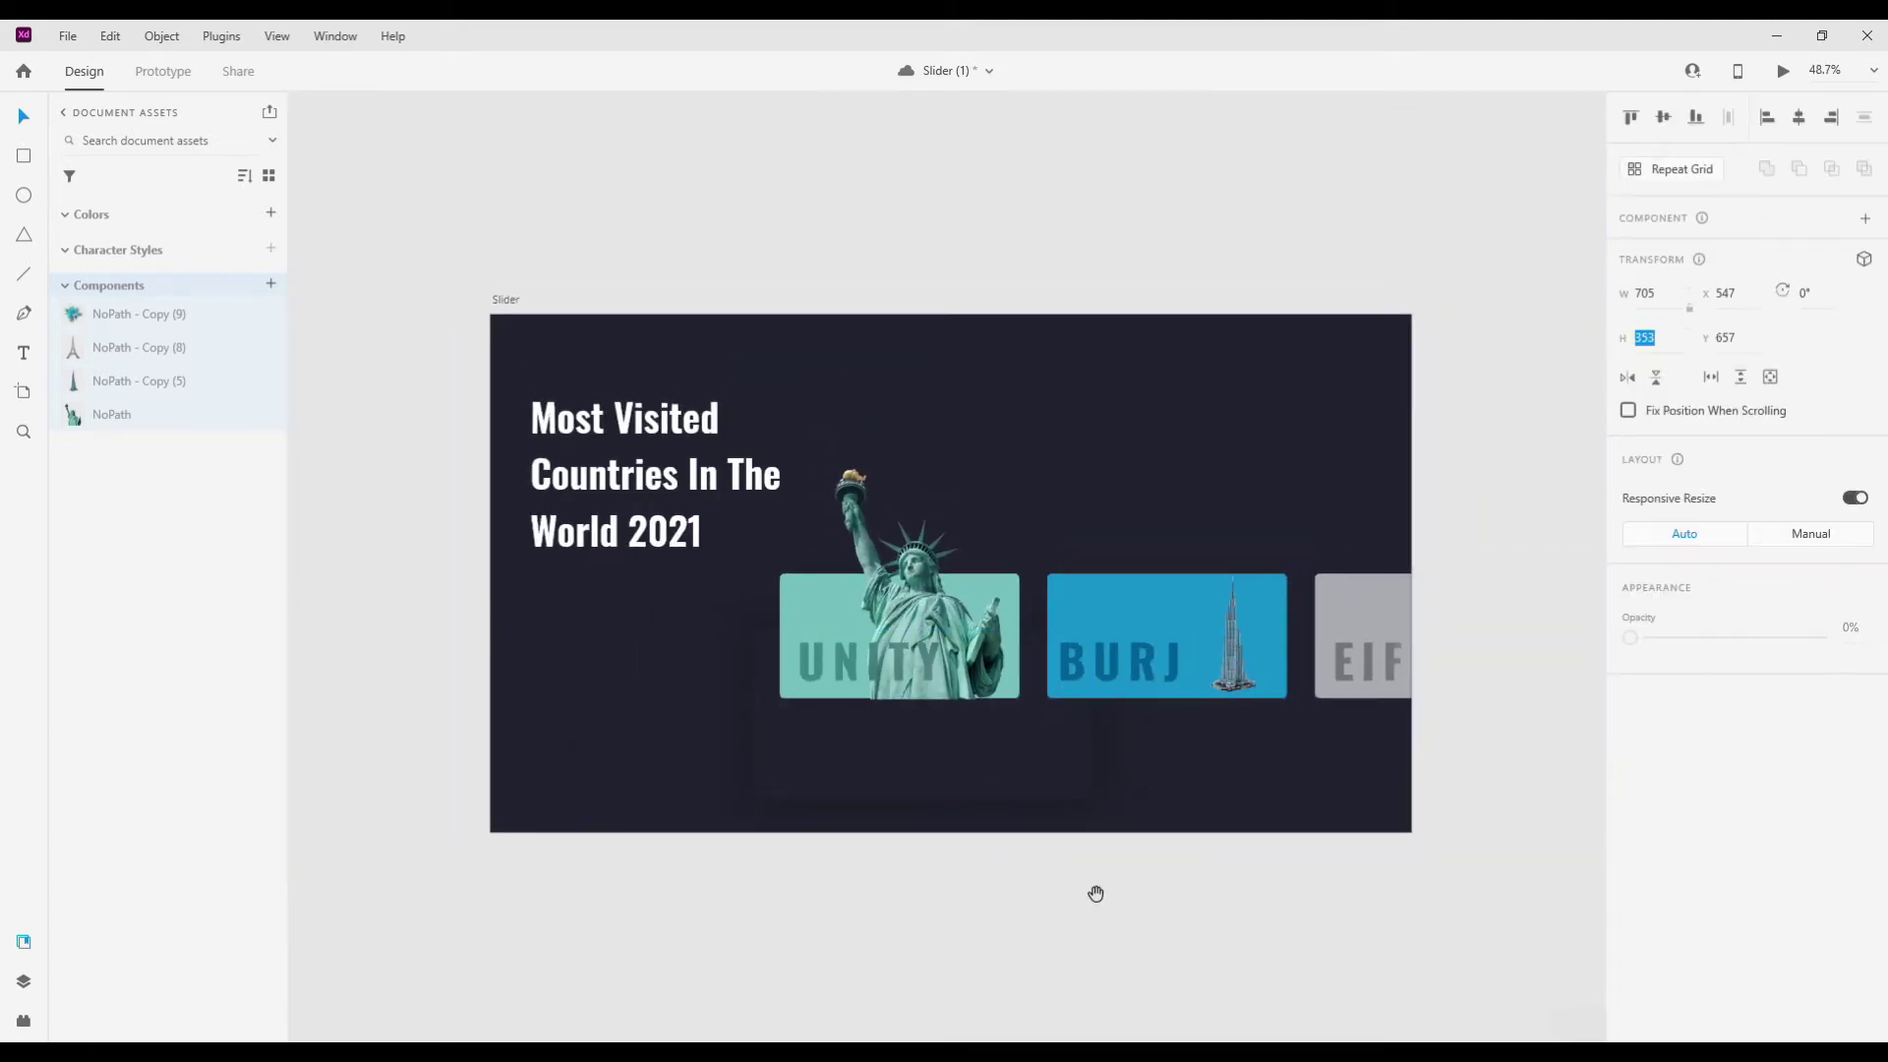
drag(1095, 893, 1076, 858)
click(936, 735)
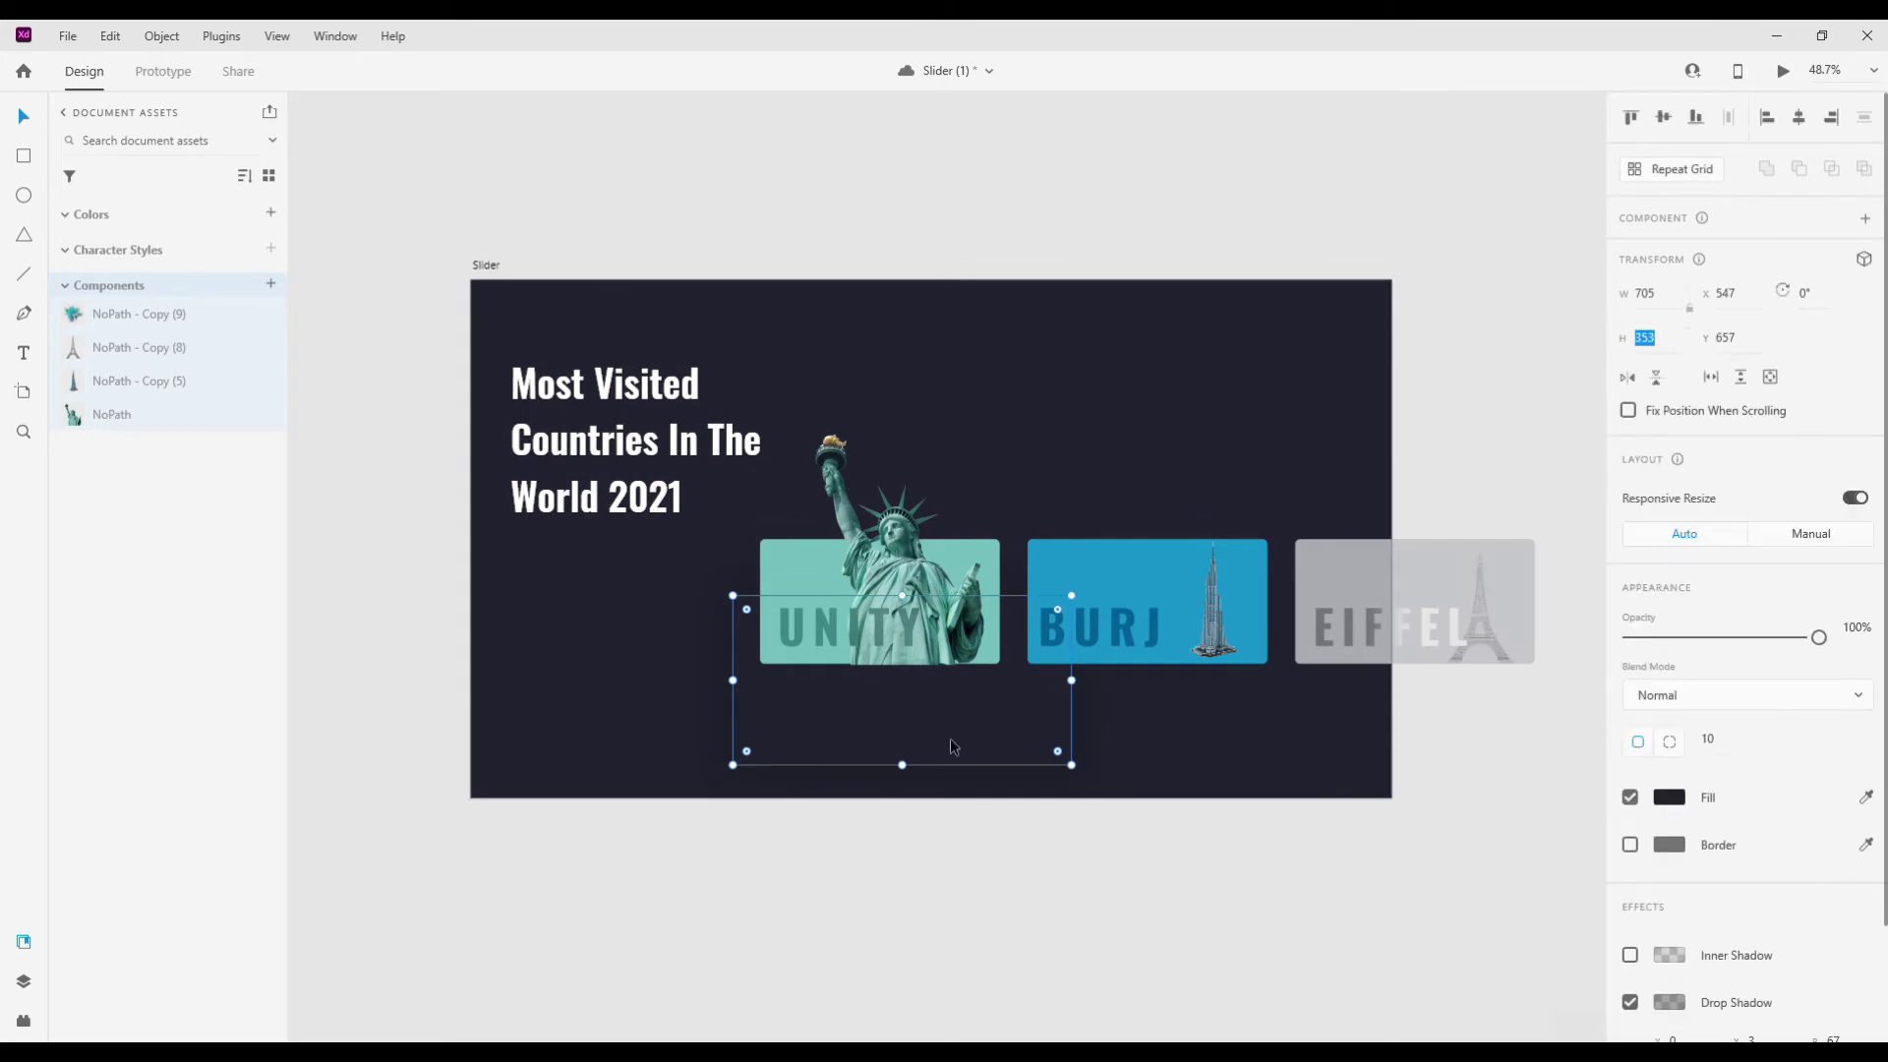
ctrl+scroll(952, 747, up, 2)
click(1670, 798)
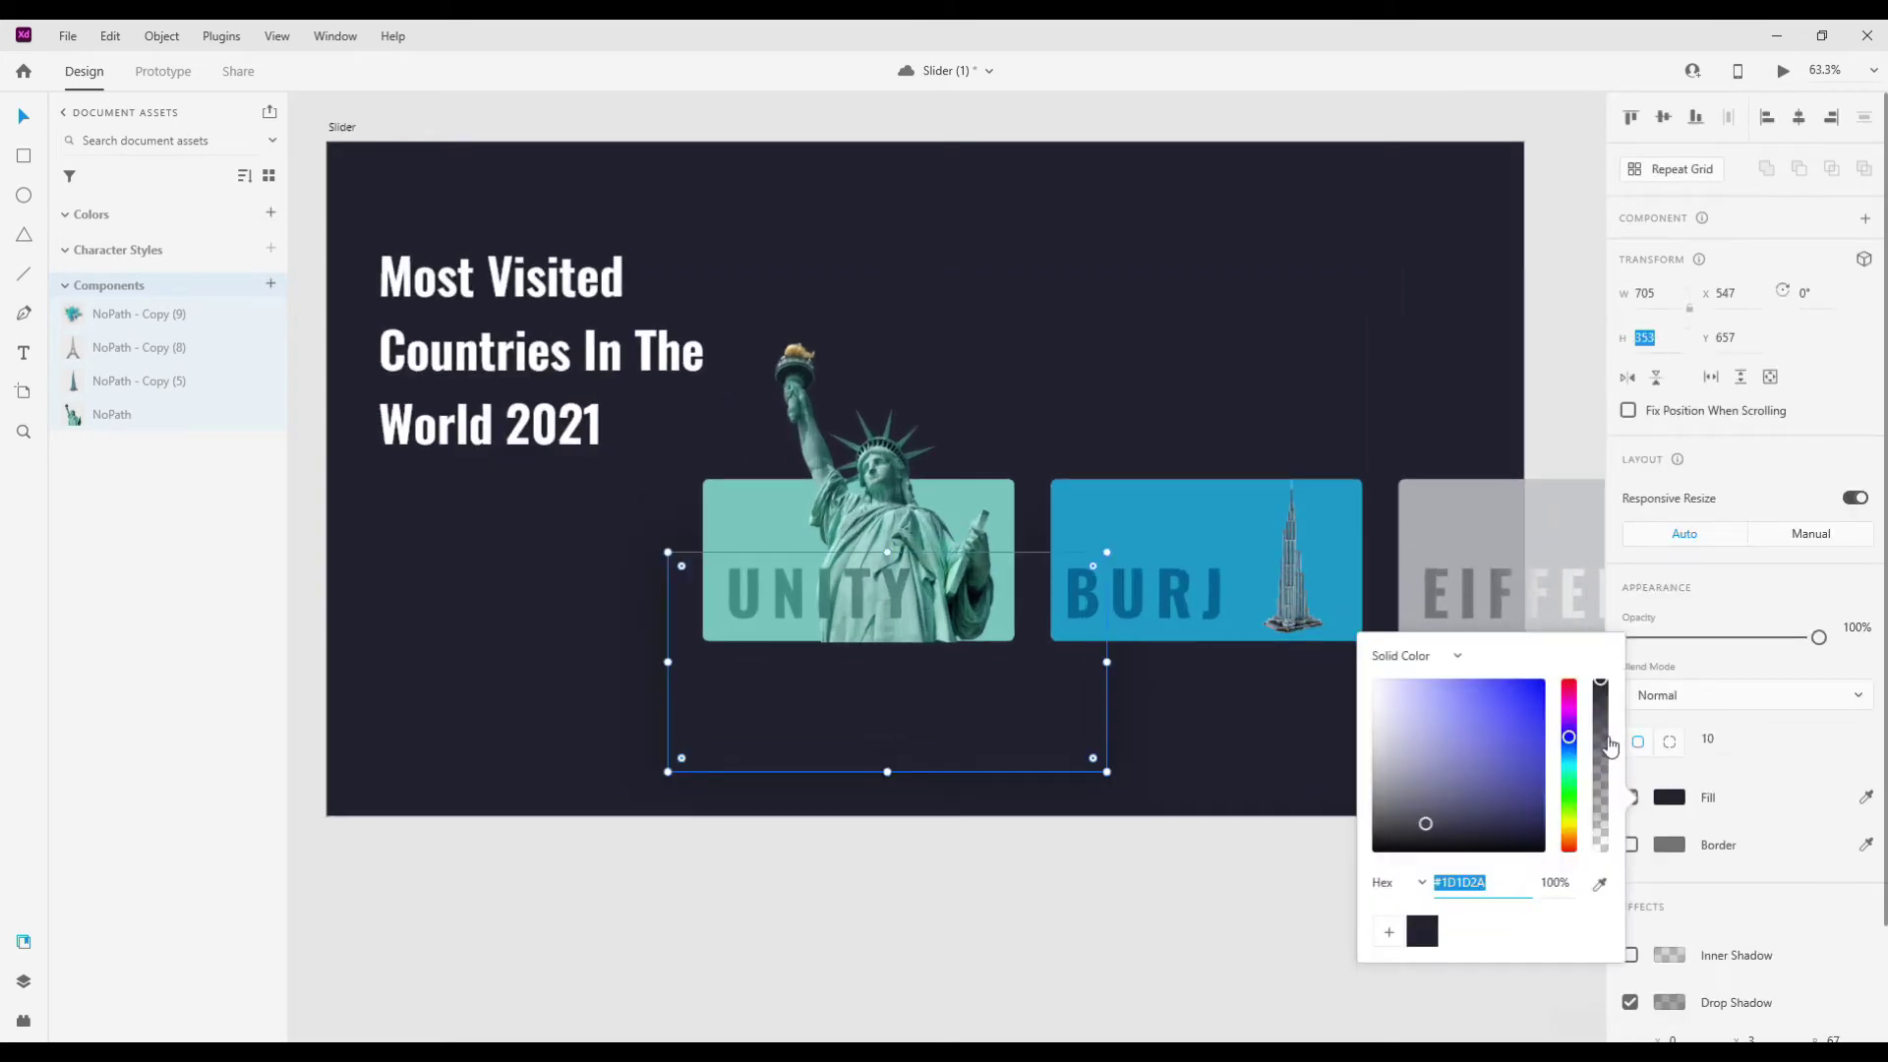
scroll(1751, 688, down, 2)
click(1669, 867)
click(1571, 937)
key(Up)
key(Up)
key(Up)
key(Up)
key(Escape)
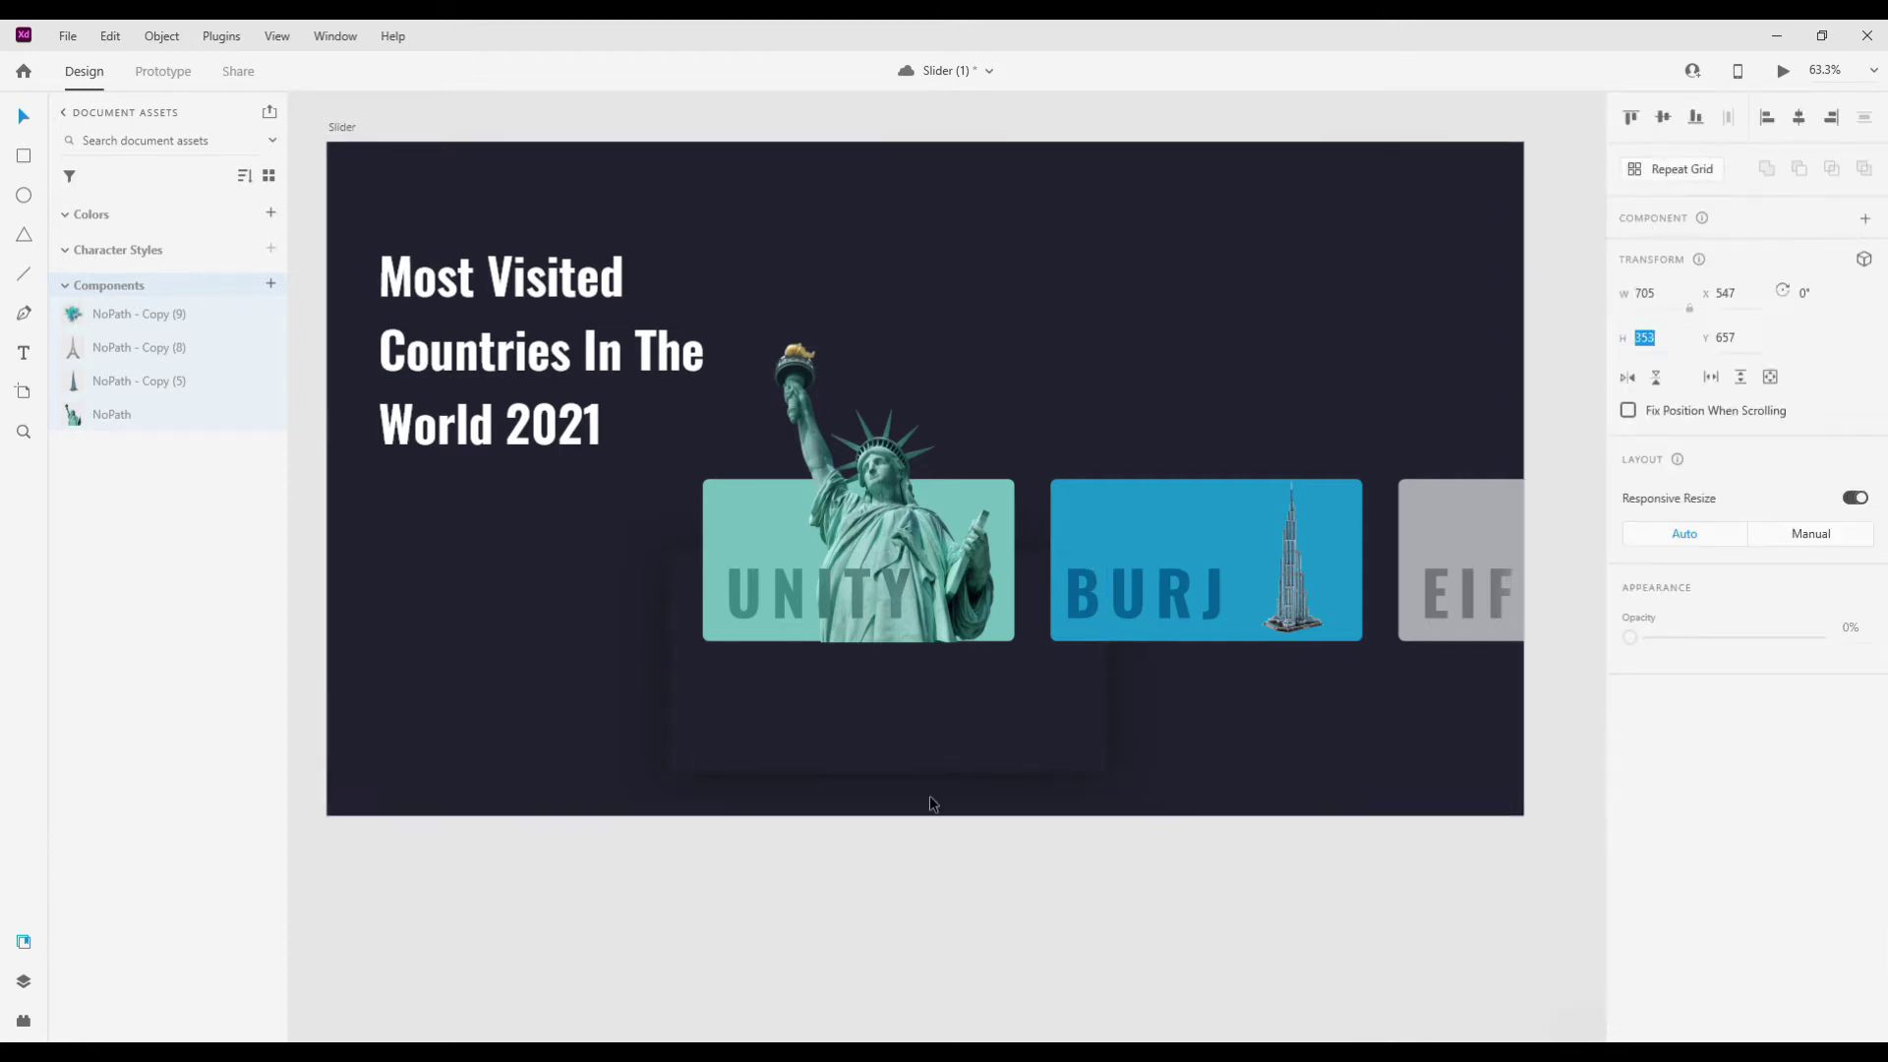
- Set the shadow's Y offset to 63 and its transparency to 27
text(63)
click(1669, 866)
key(Tab)
text(27)
key(Return)
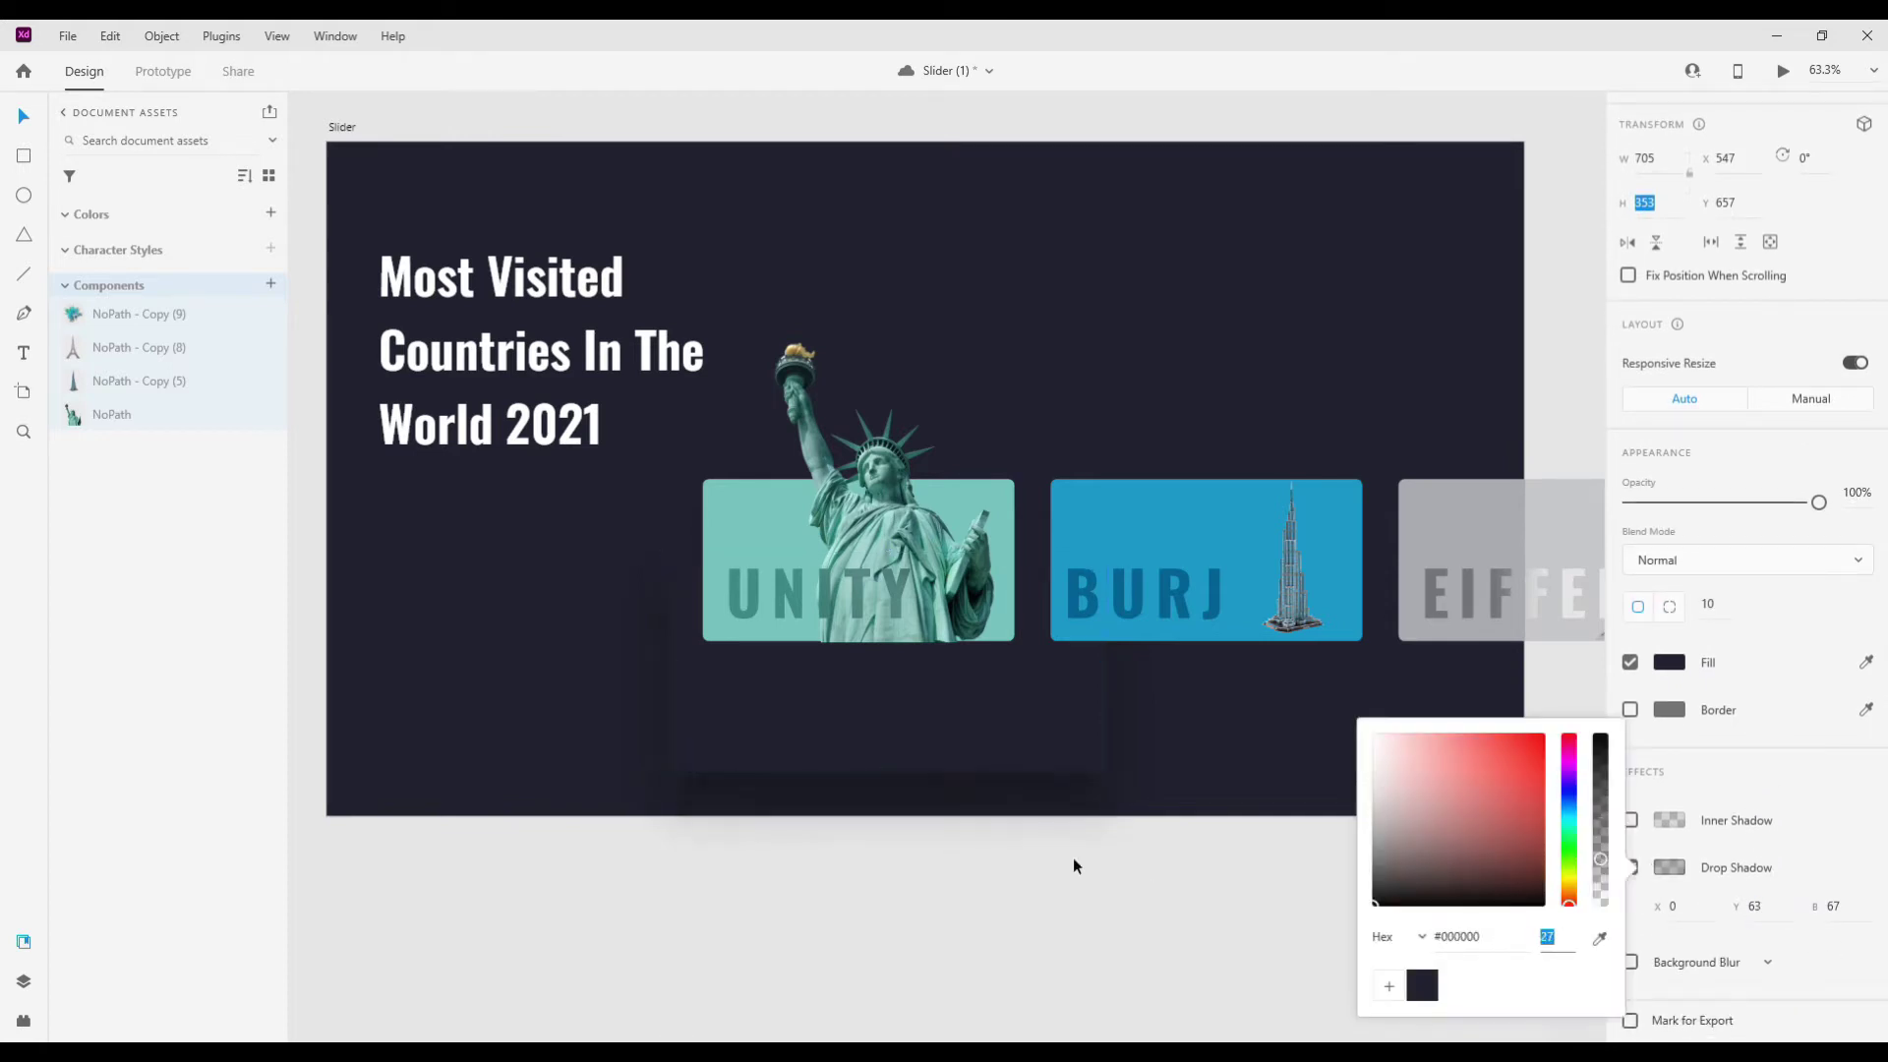
key(shift+Up)
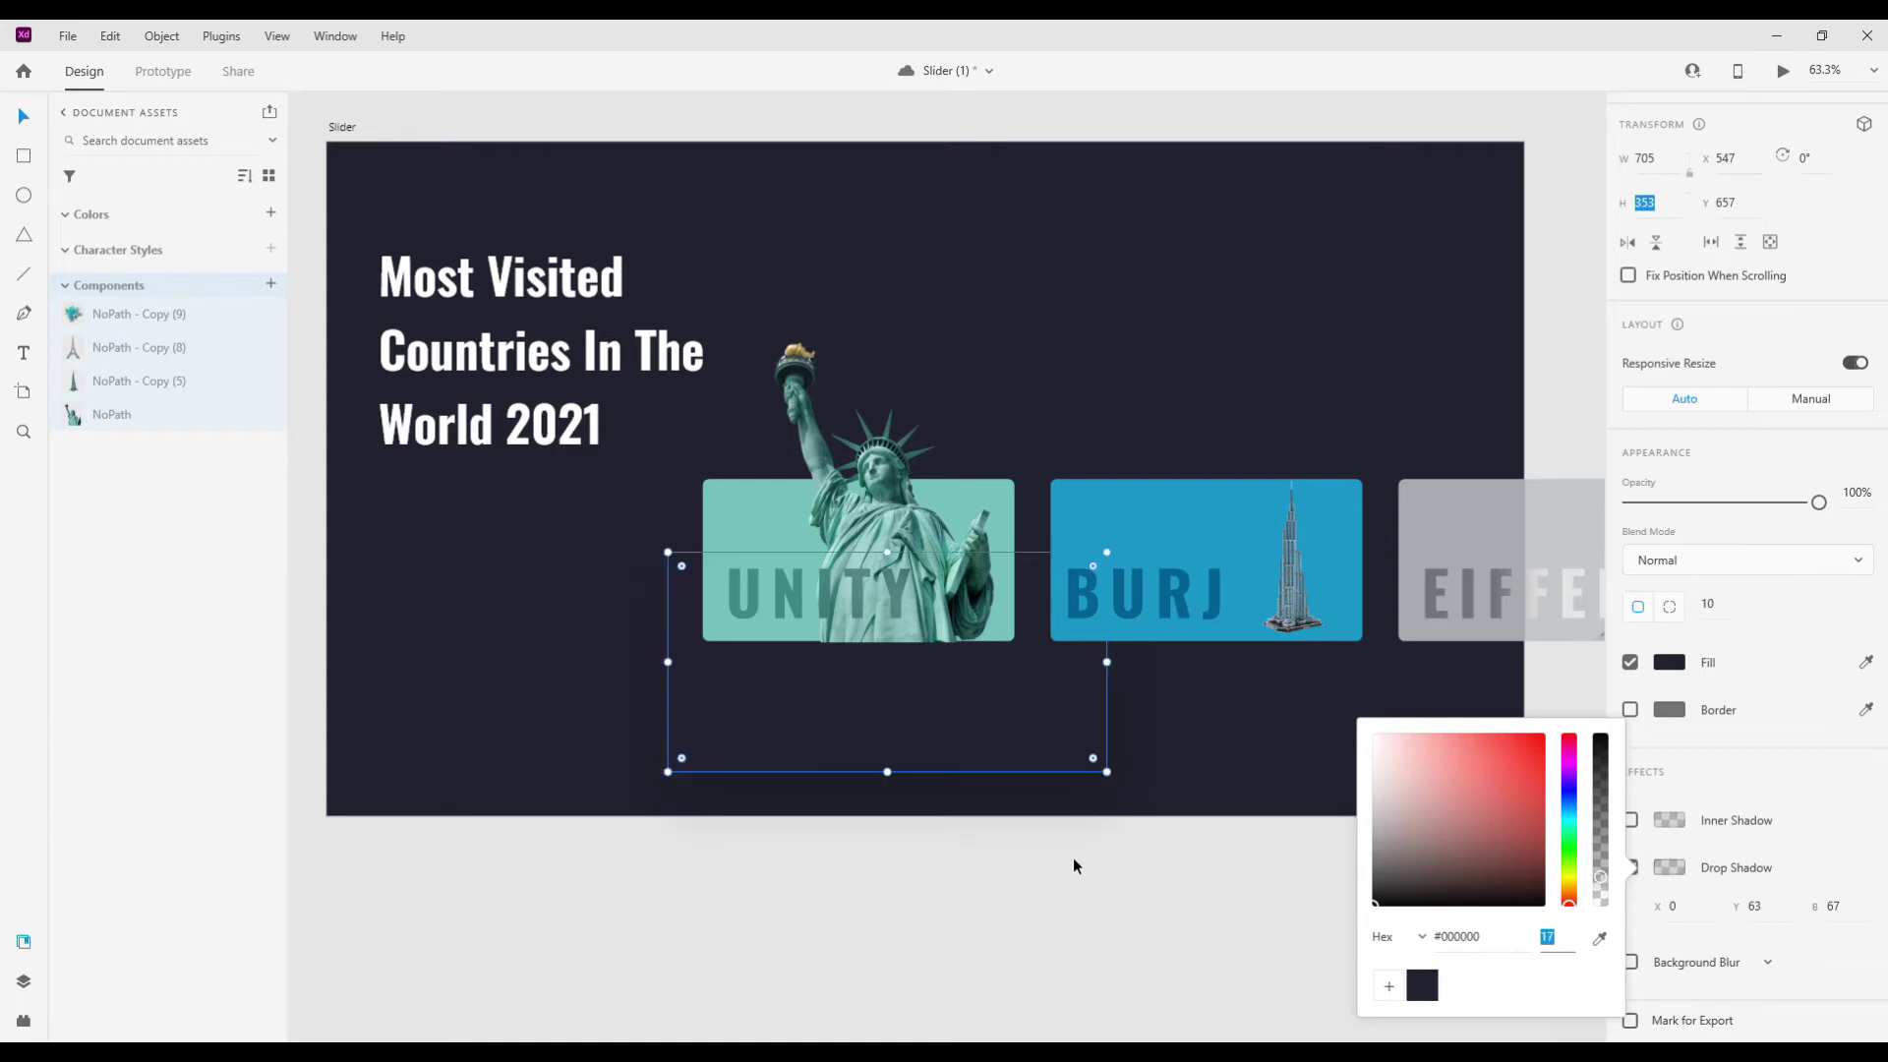
click(1058, 862)
scroll(1327, 836, down, 1)
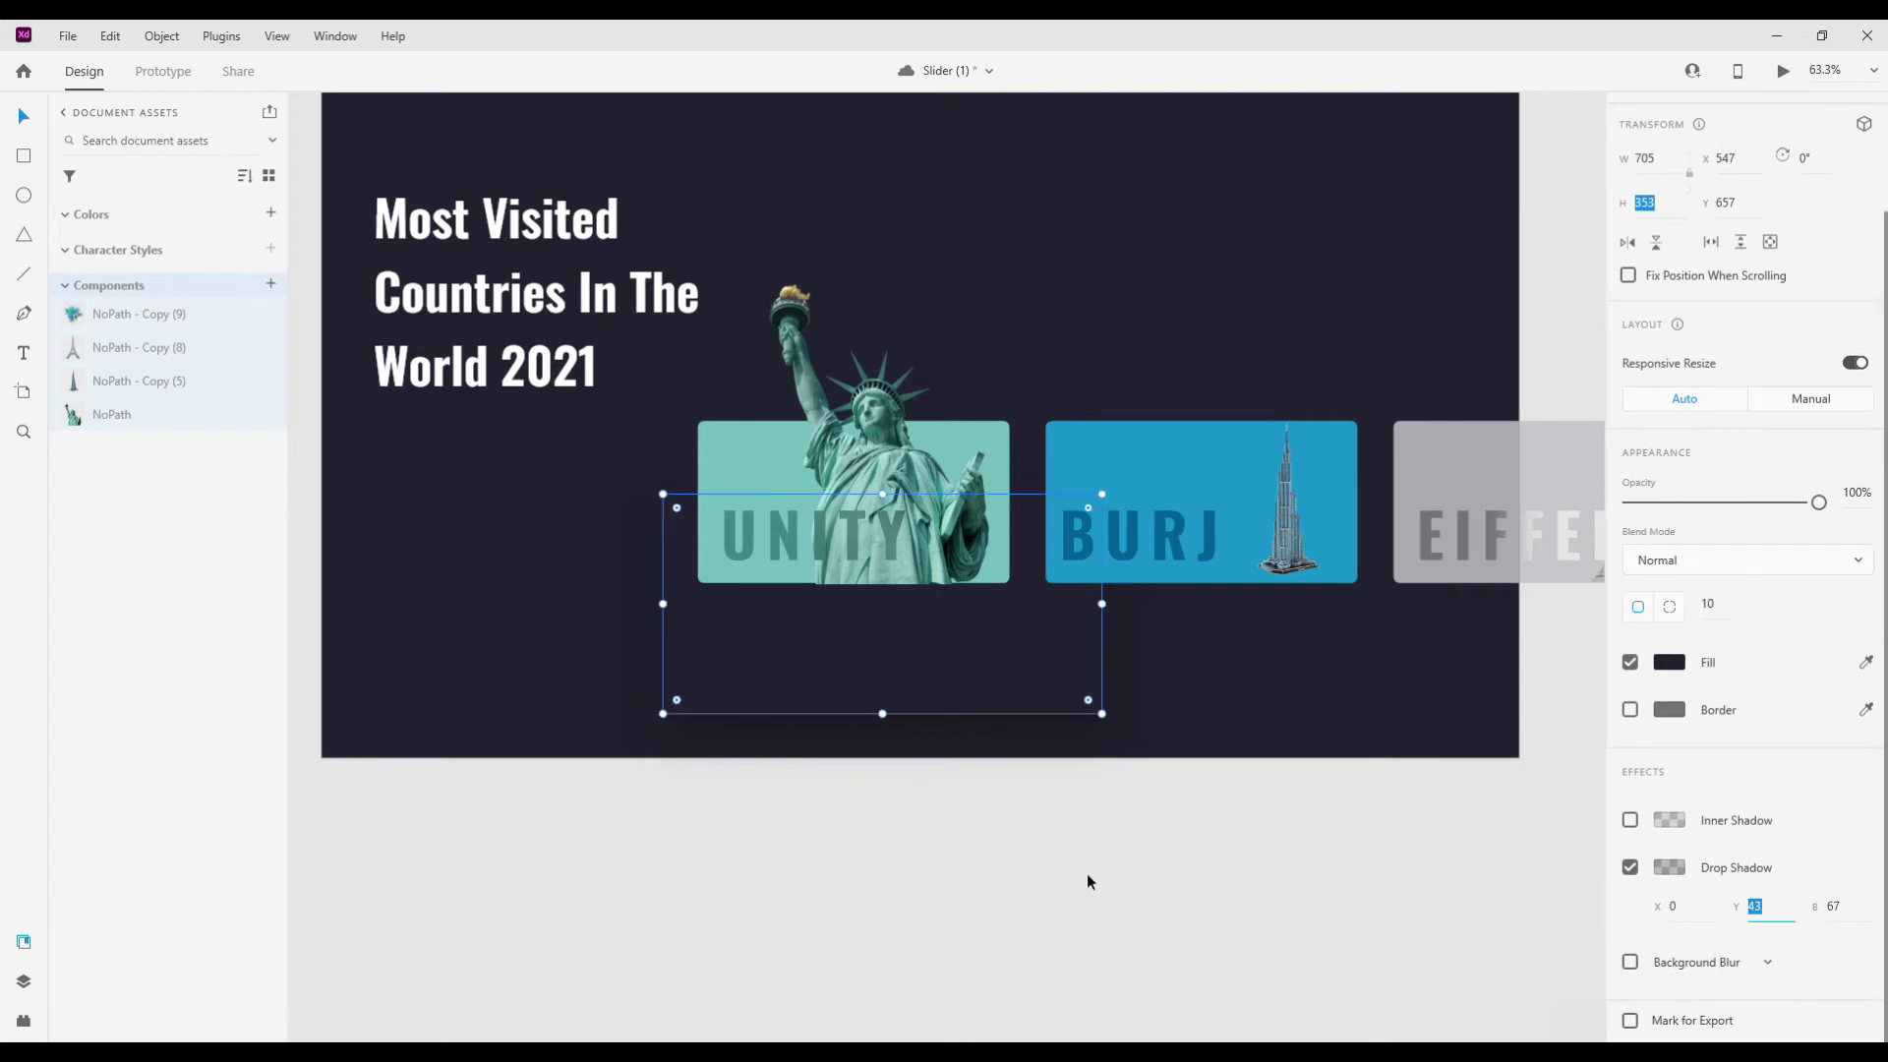
click(1103, 967)
click(759, 610)
- Type the caption 'Statue of liberty' inside the dark card
key(t)
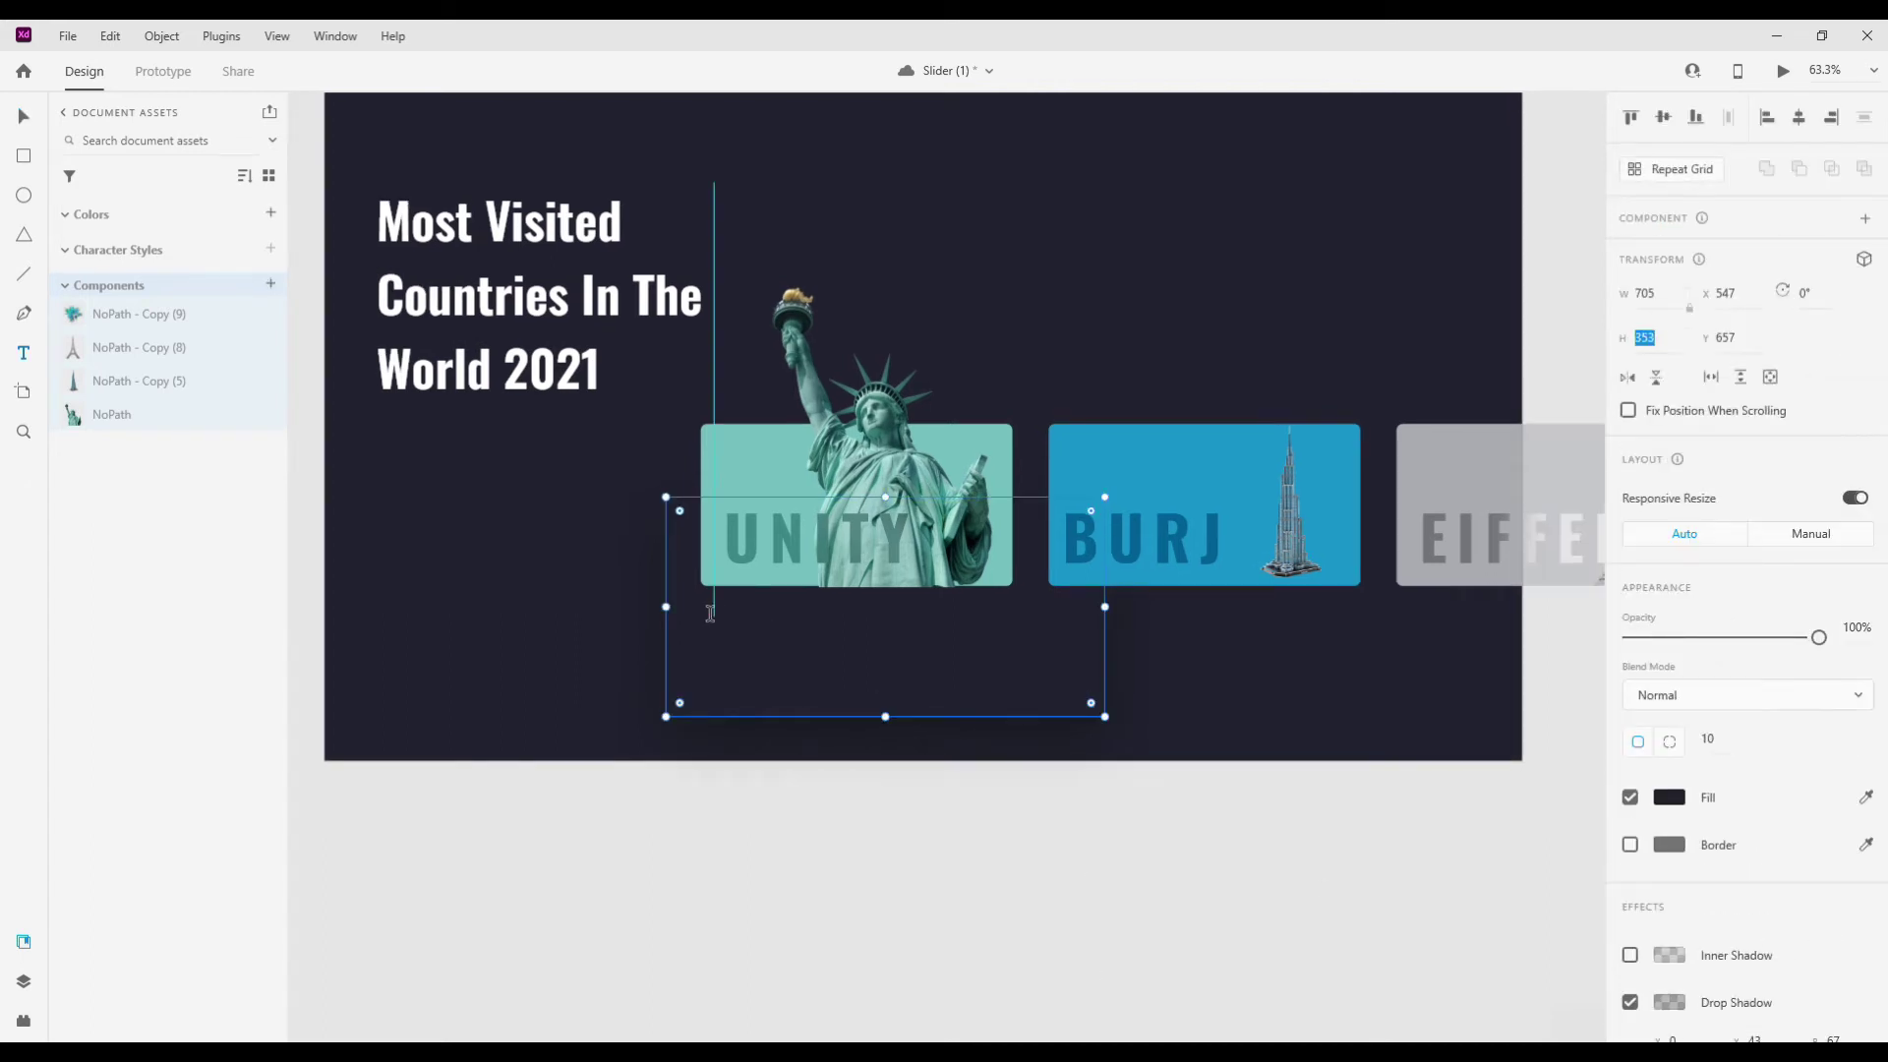
click(704, 620)
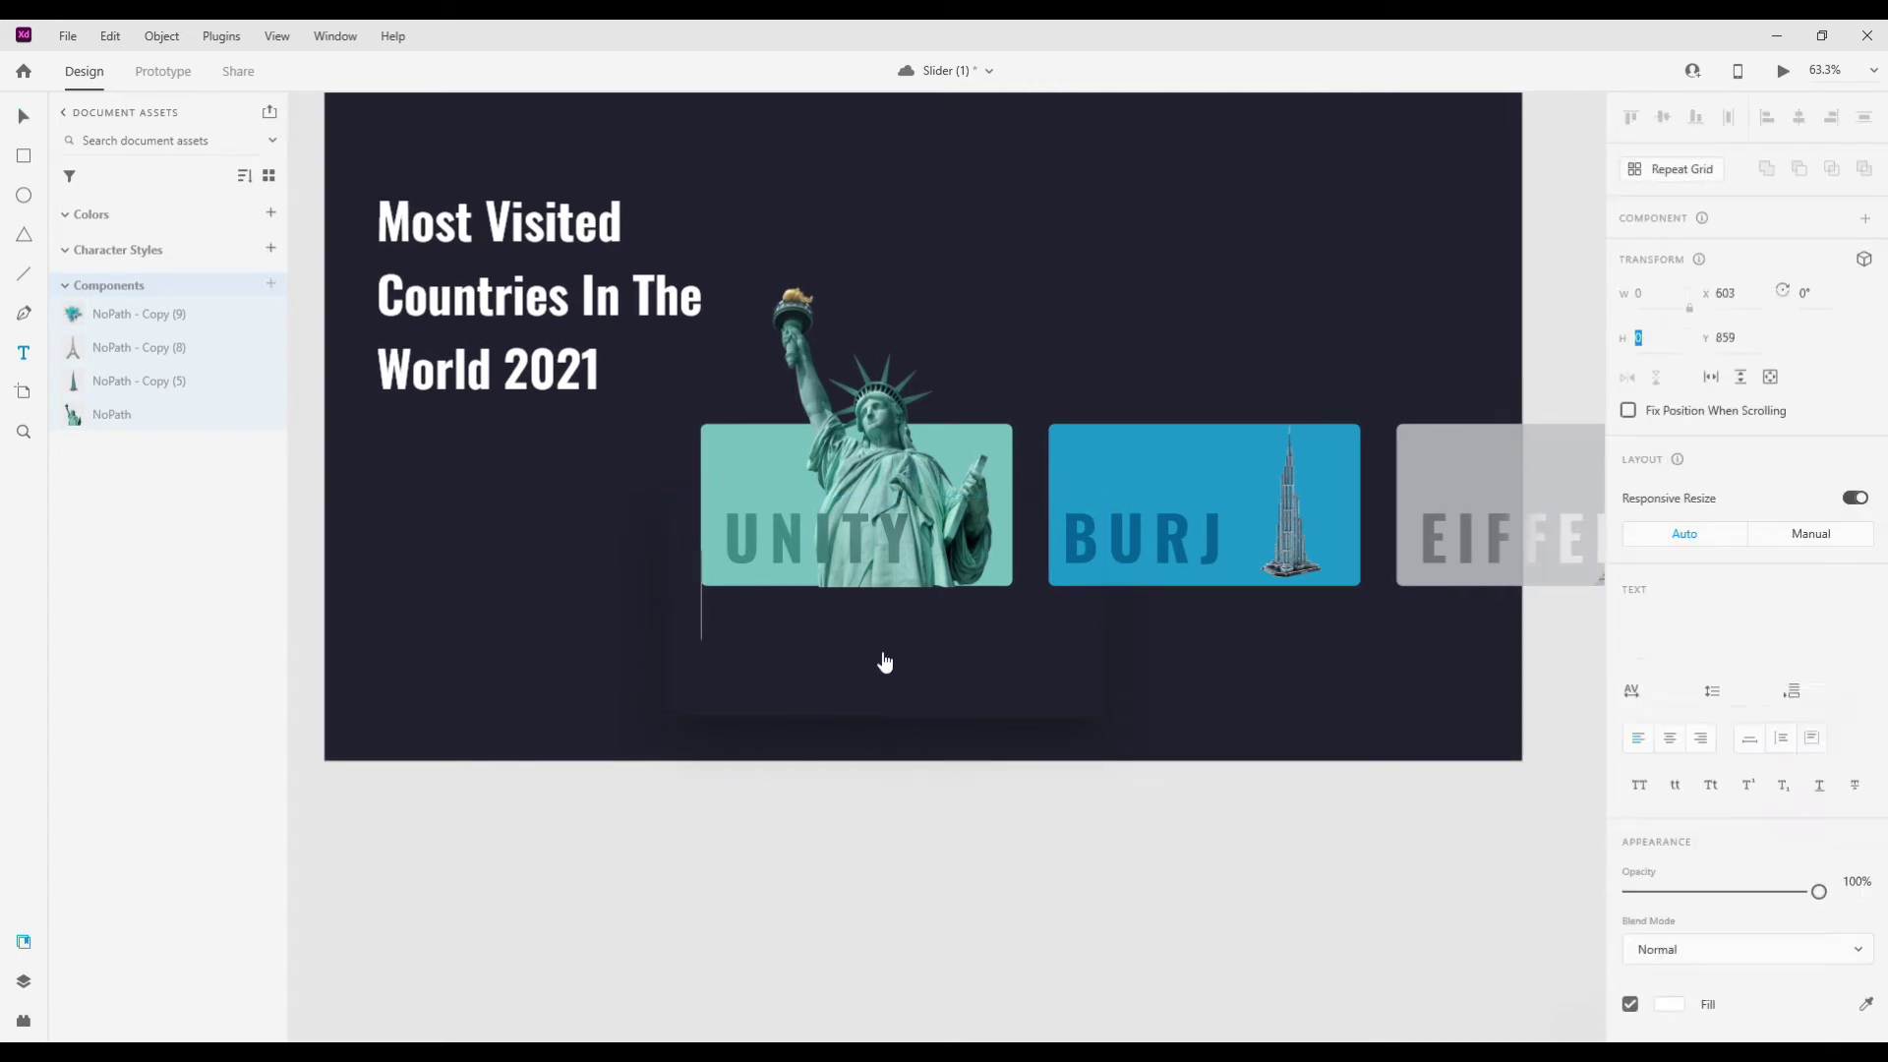
text(S)
key(BackSpace)
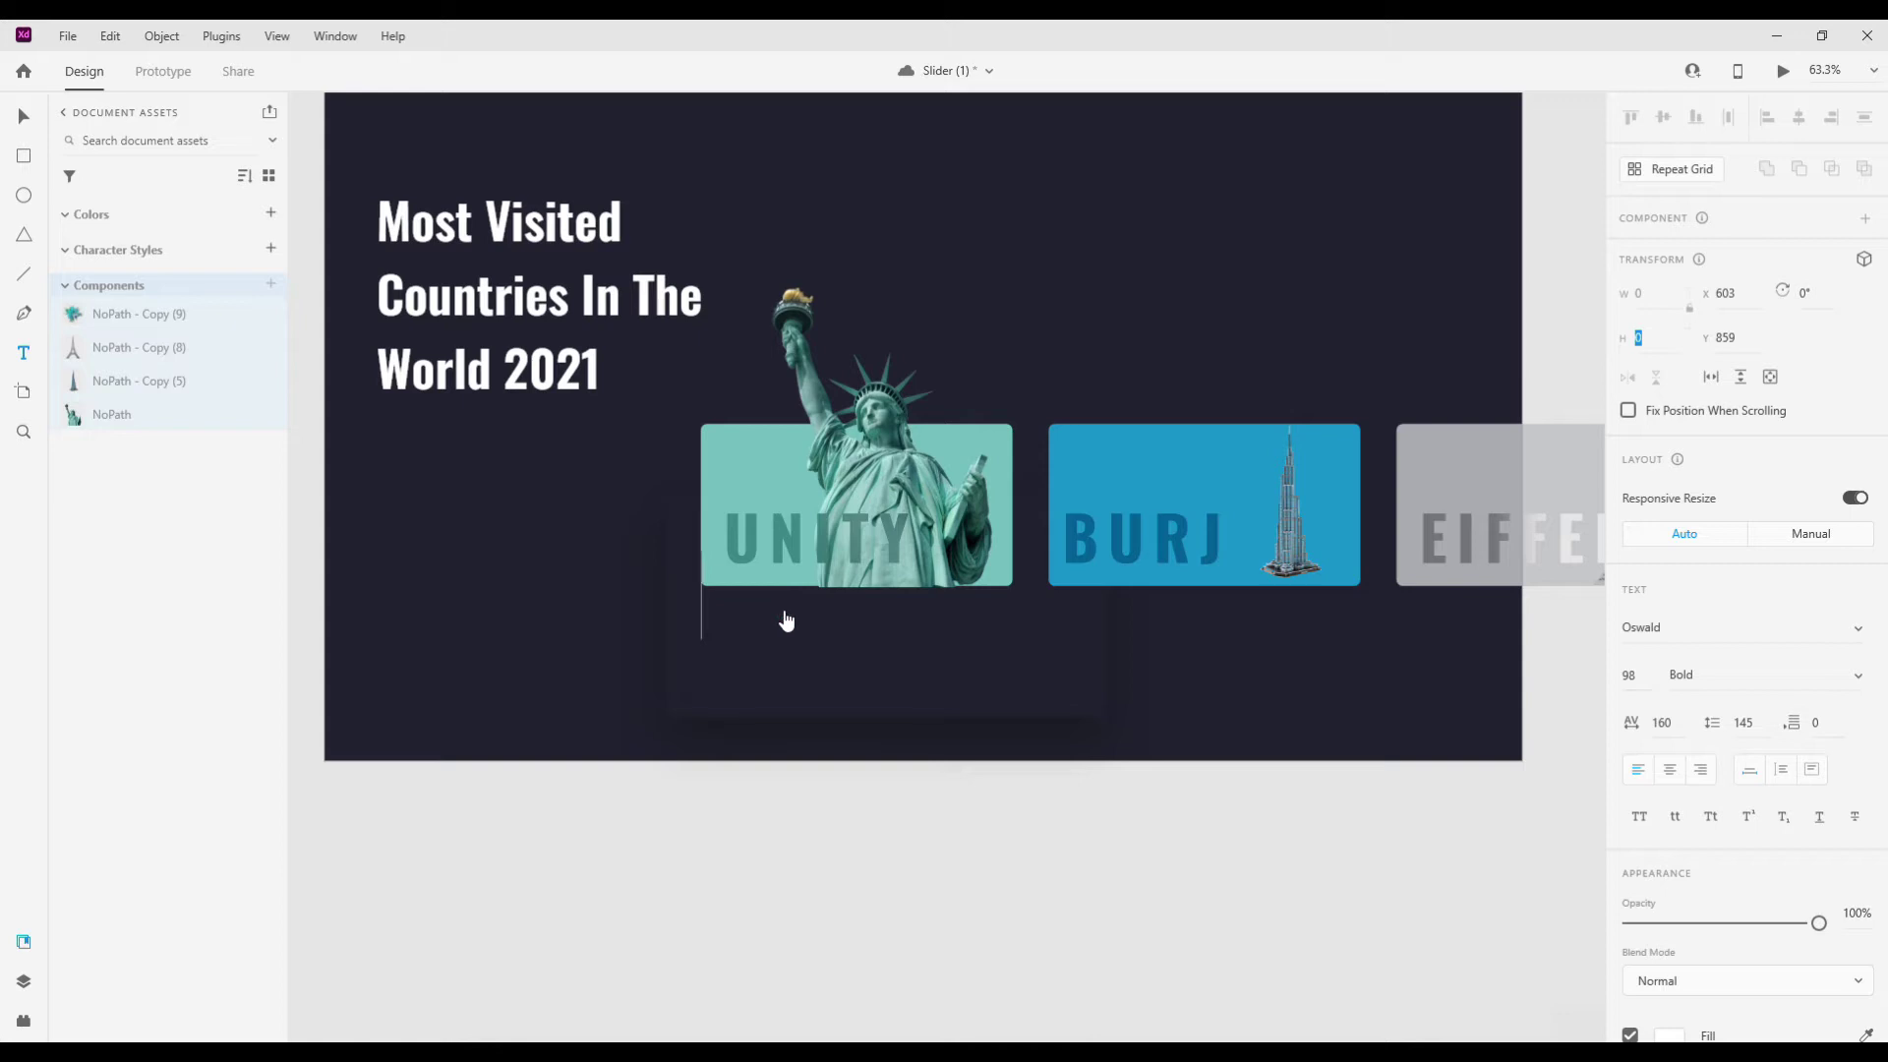
text(Stu)
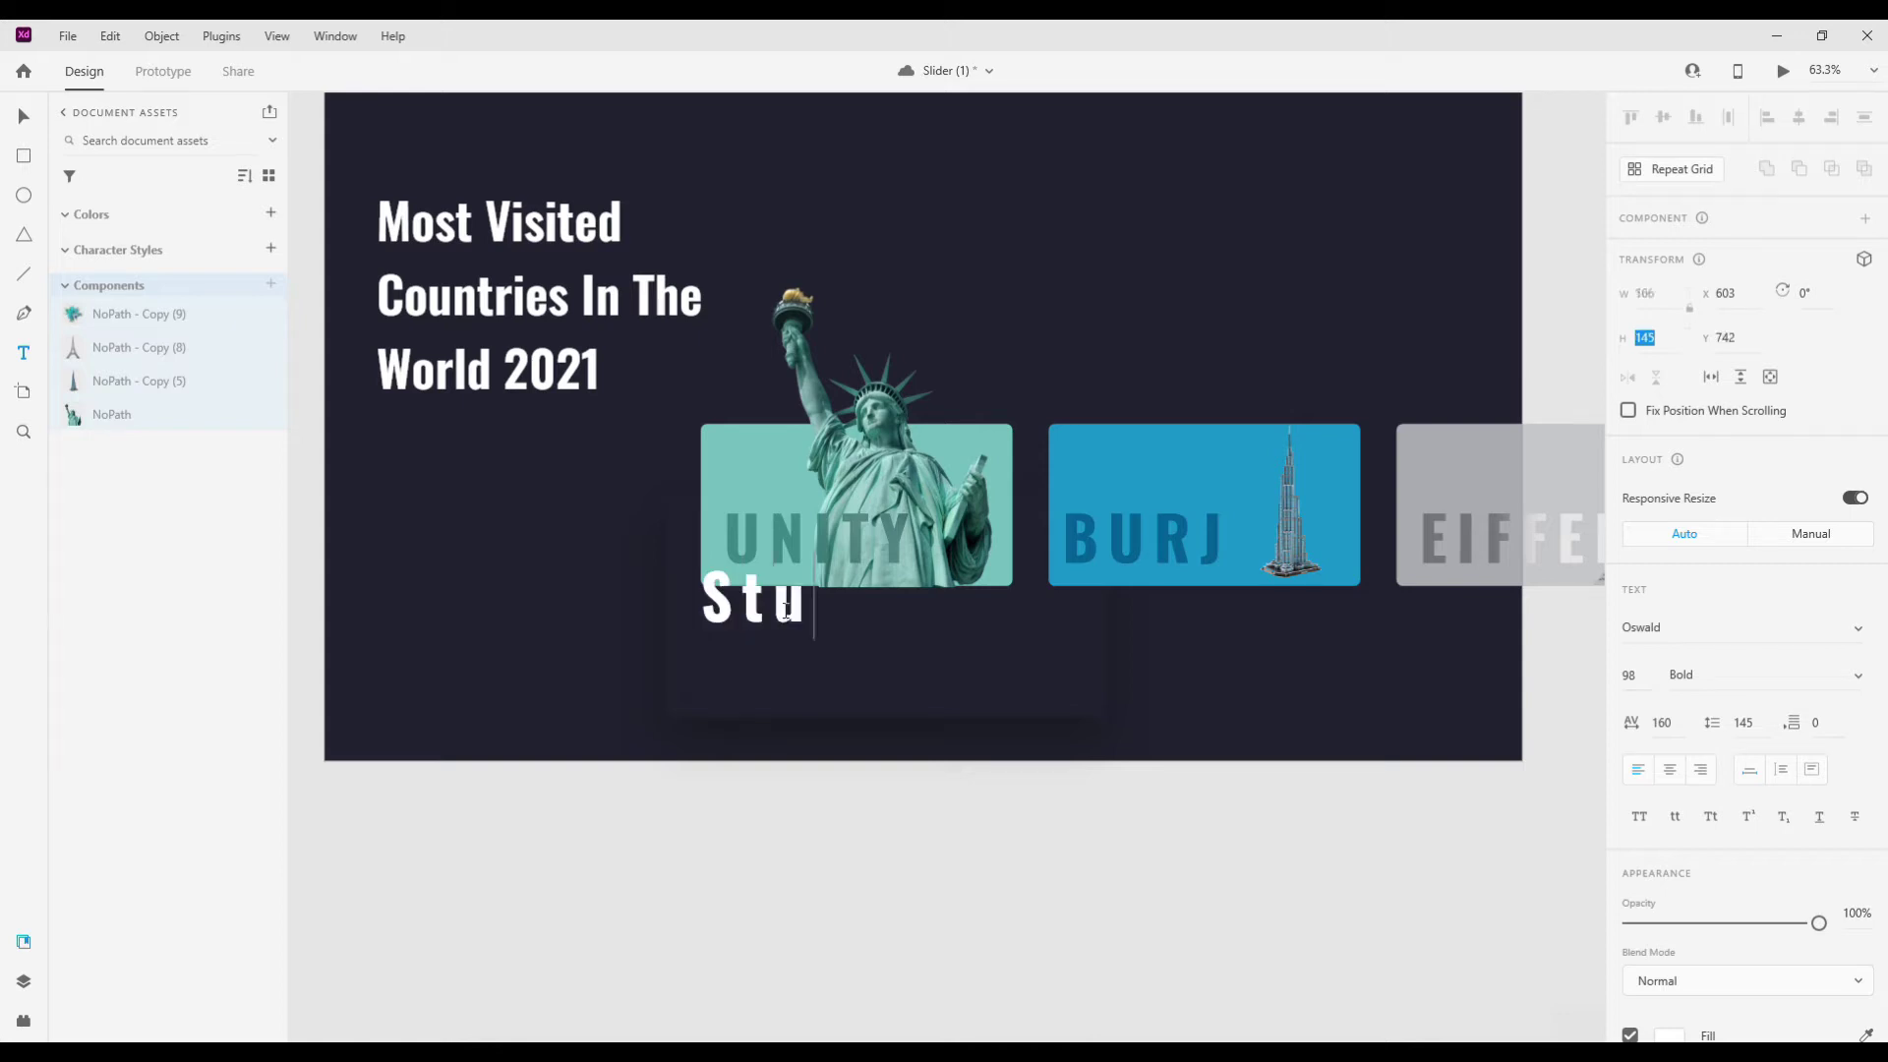
text(tue of li)
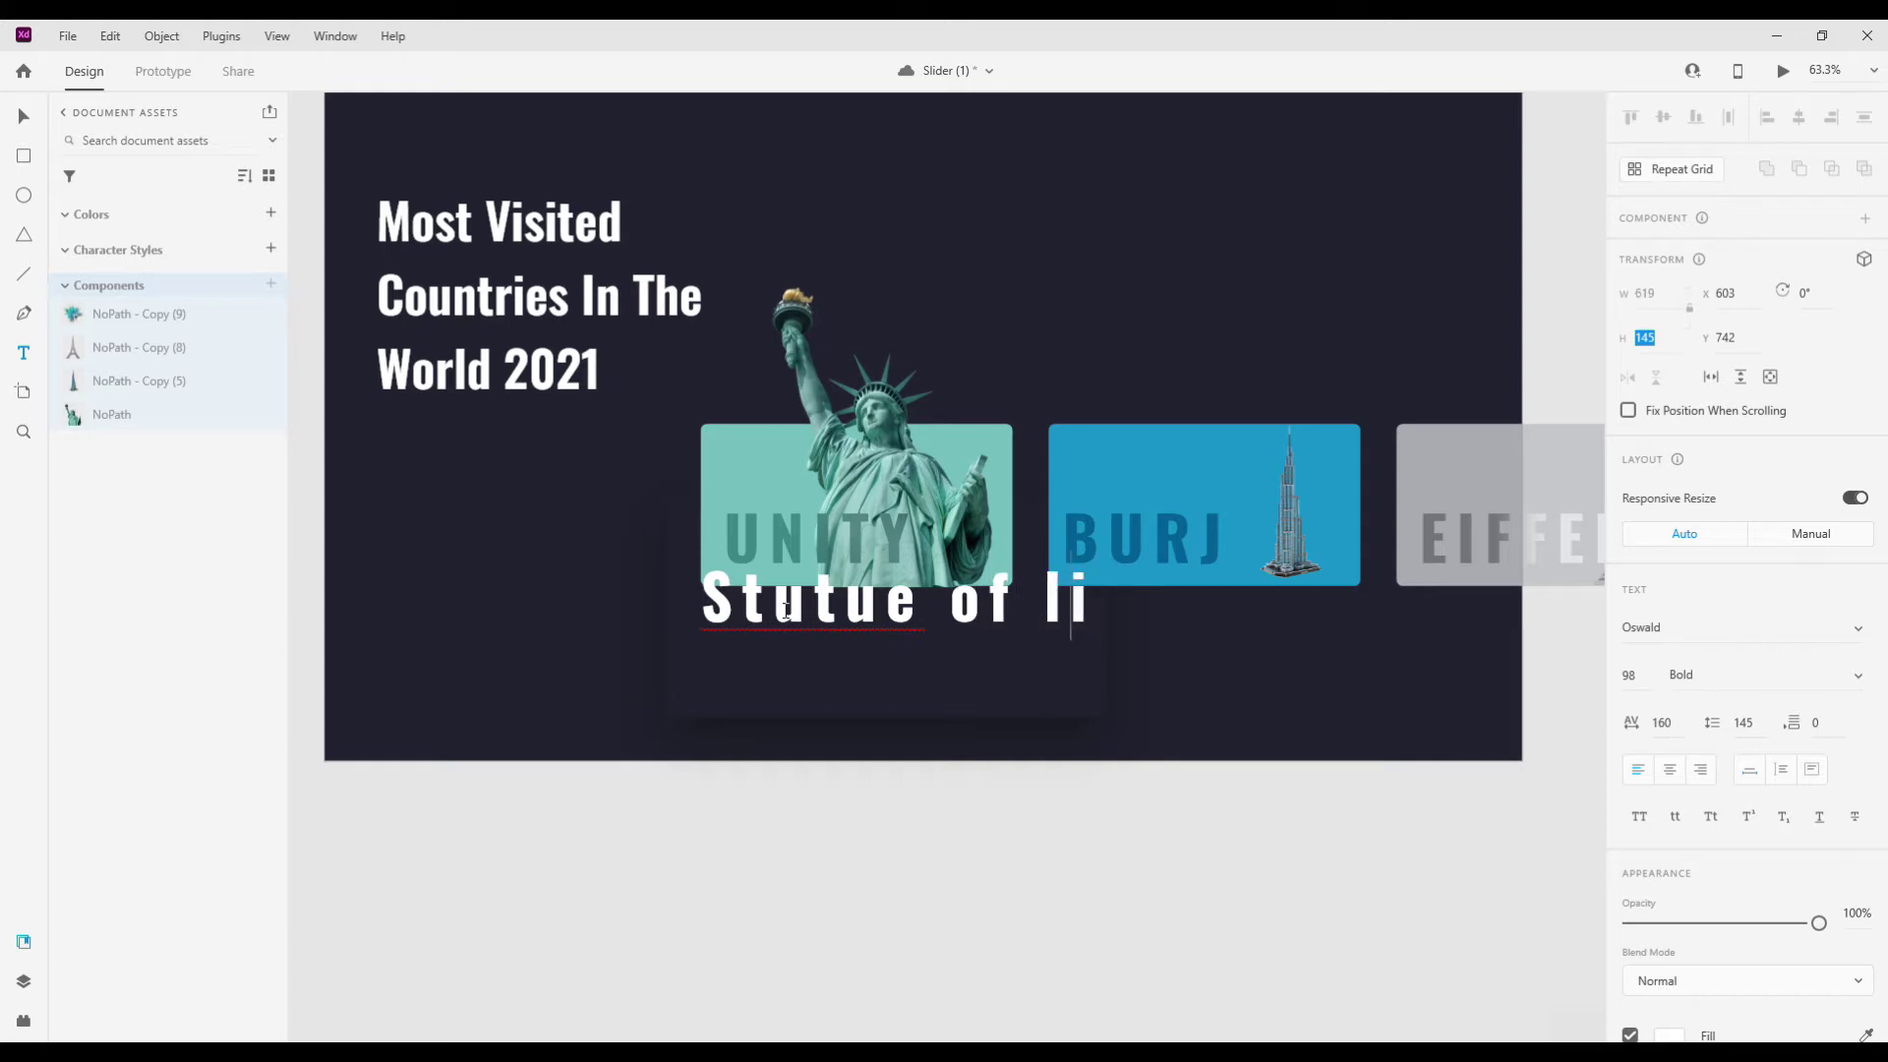
key(BackSpace)
text(a)
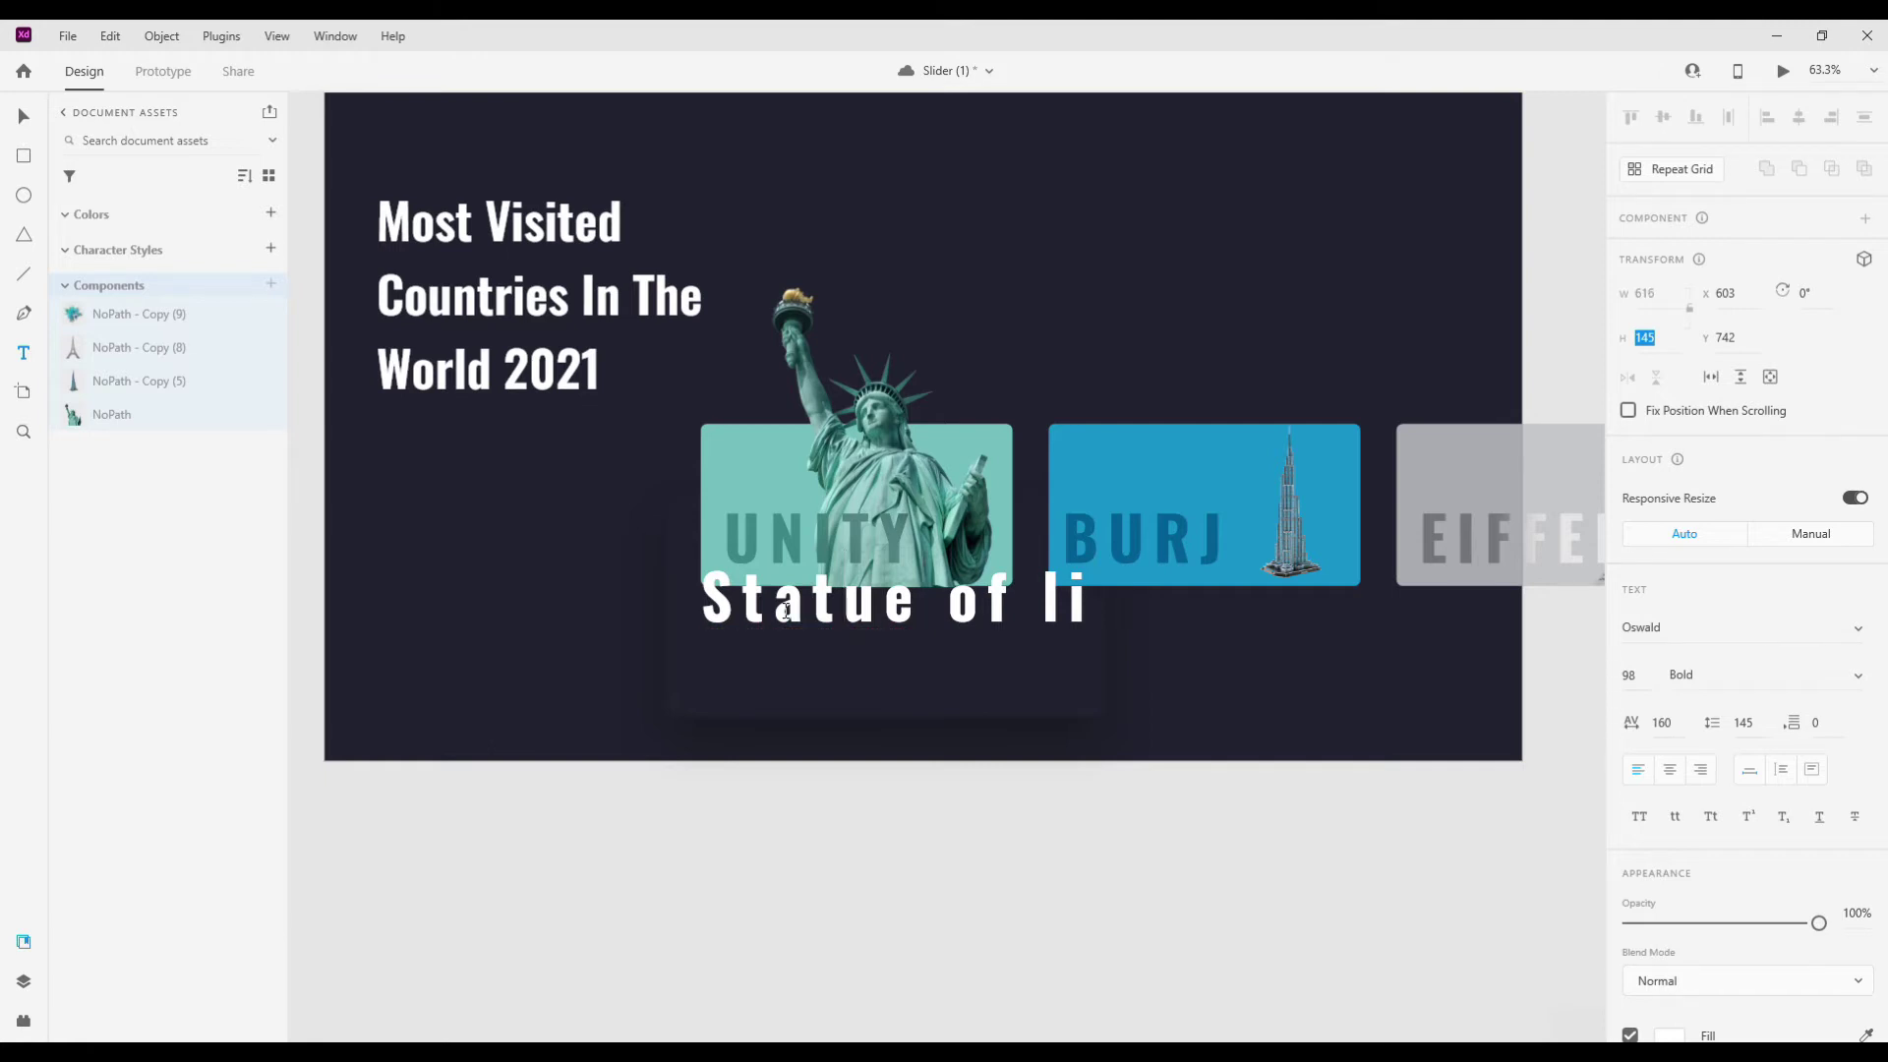
text(ber)
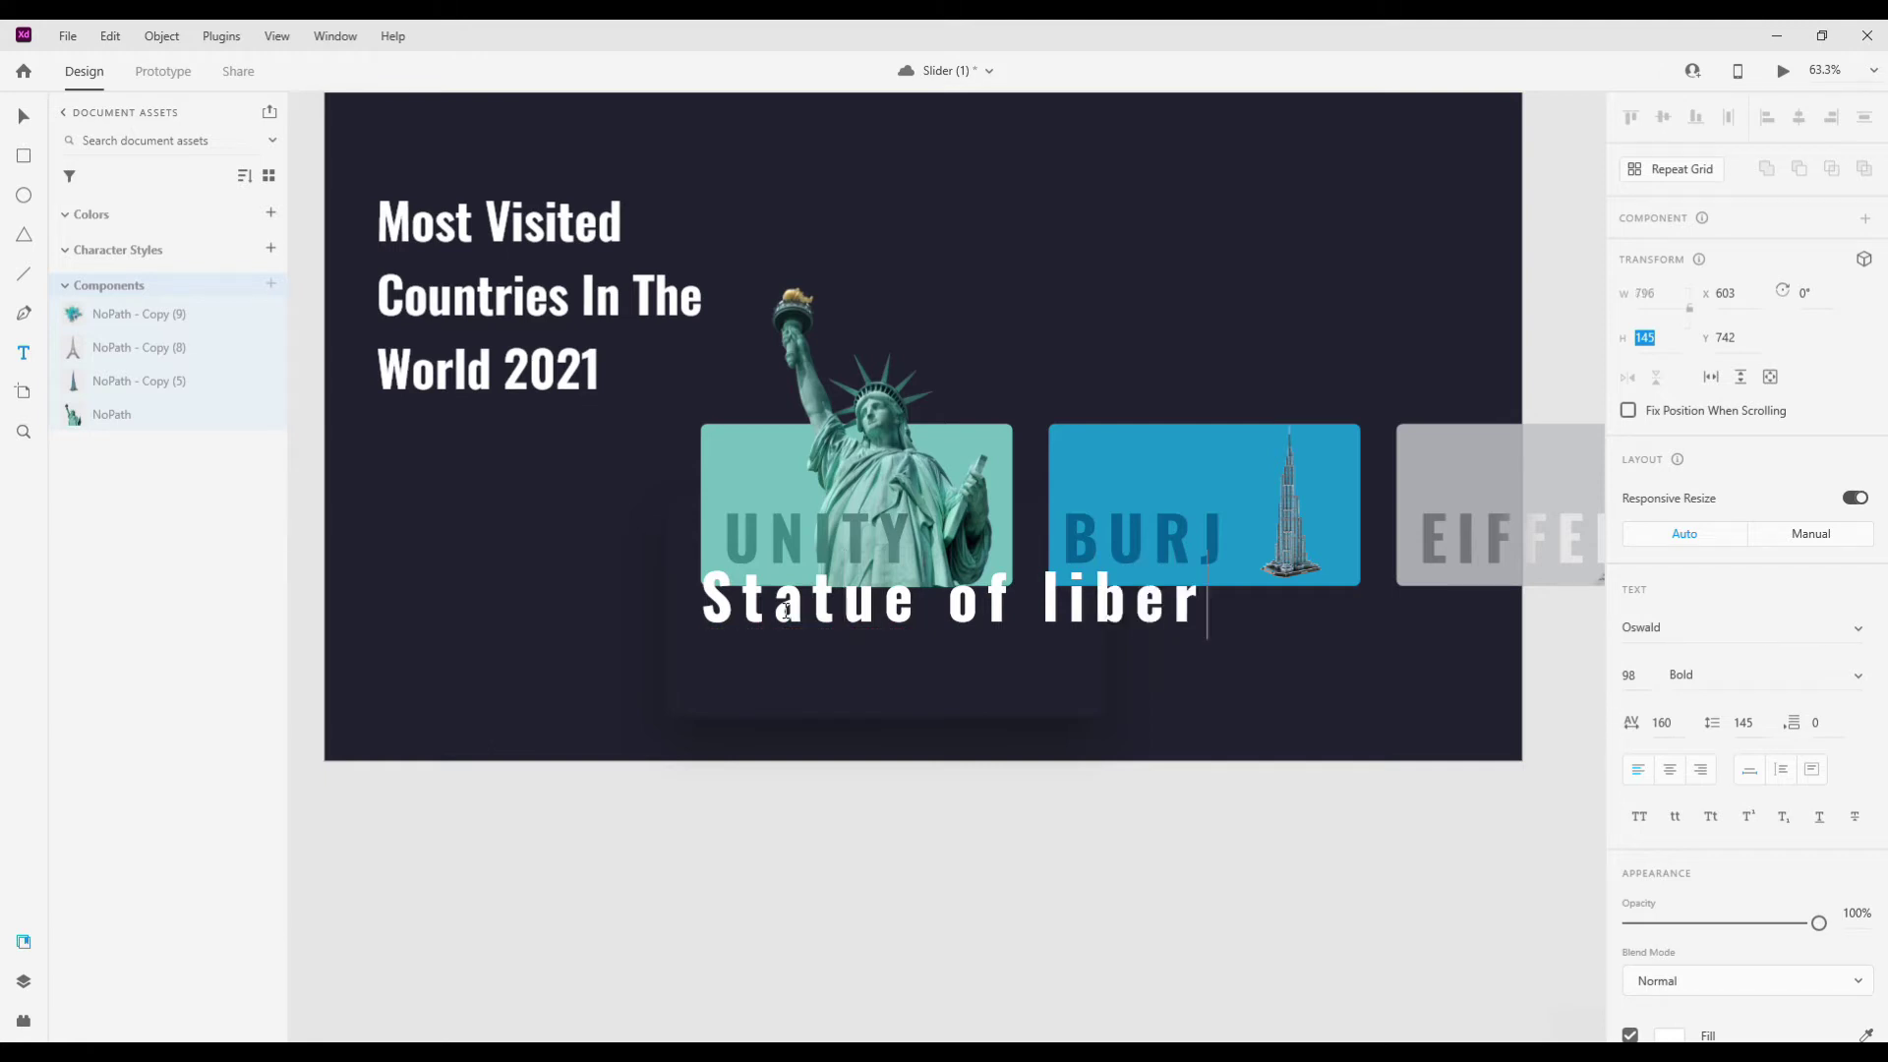
text(ty)
key(Escape)
- Give the caption size 24 and character spacing 0, placed just below the teal card
click(1629, 676)
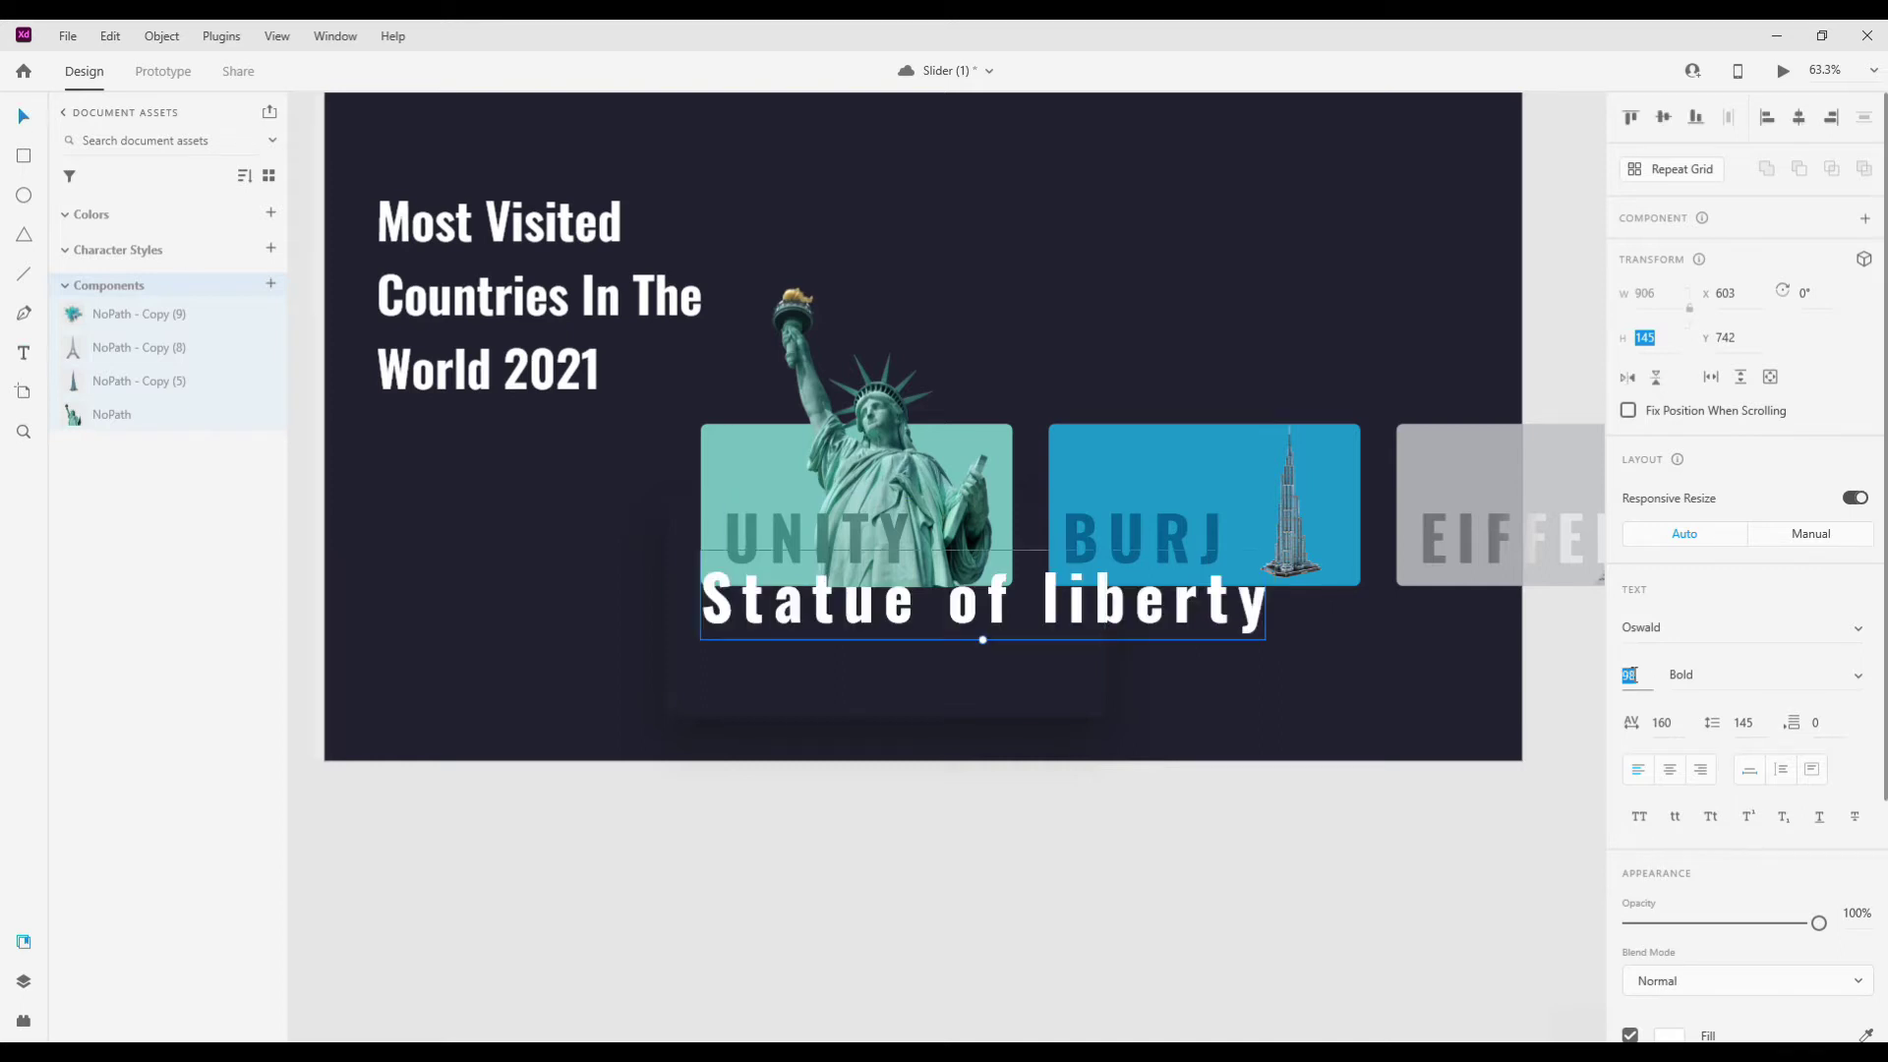
text(24)
key(Return)
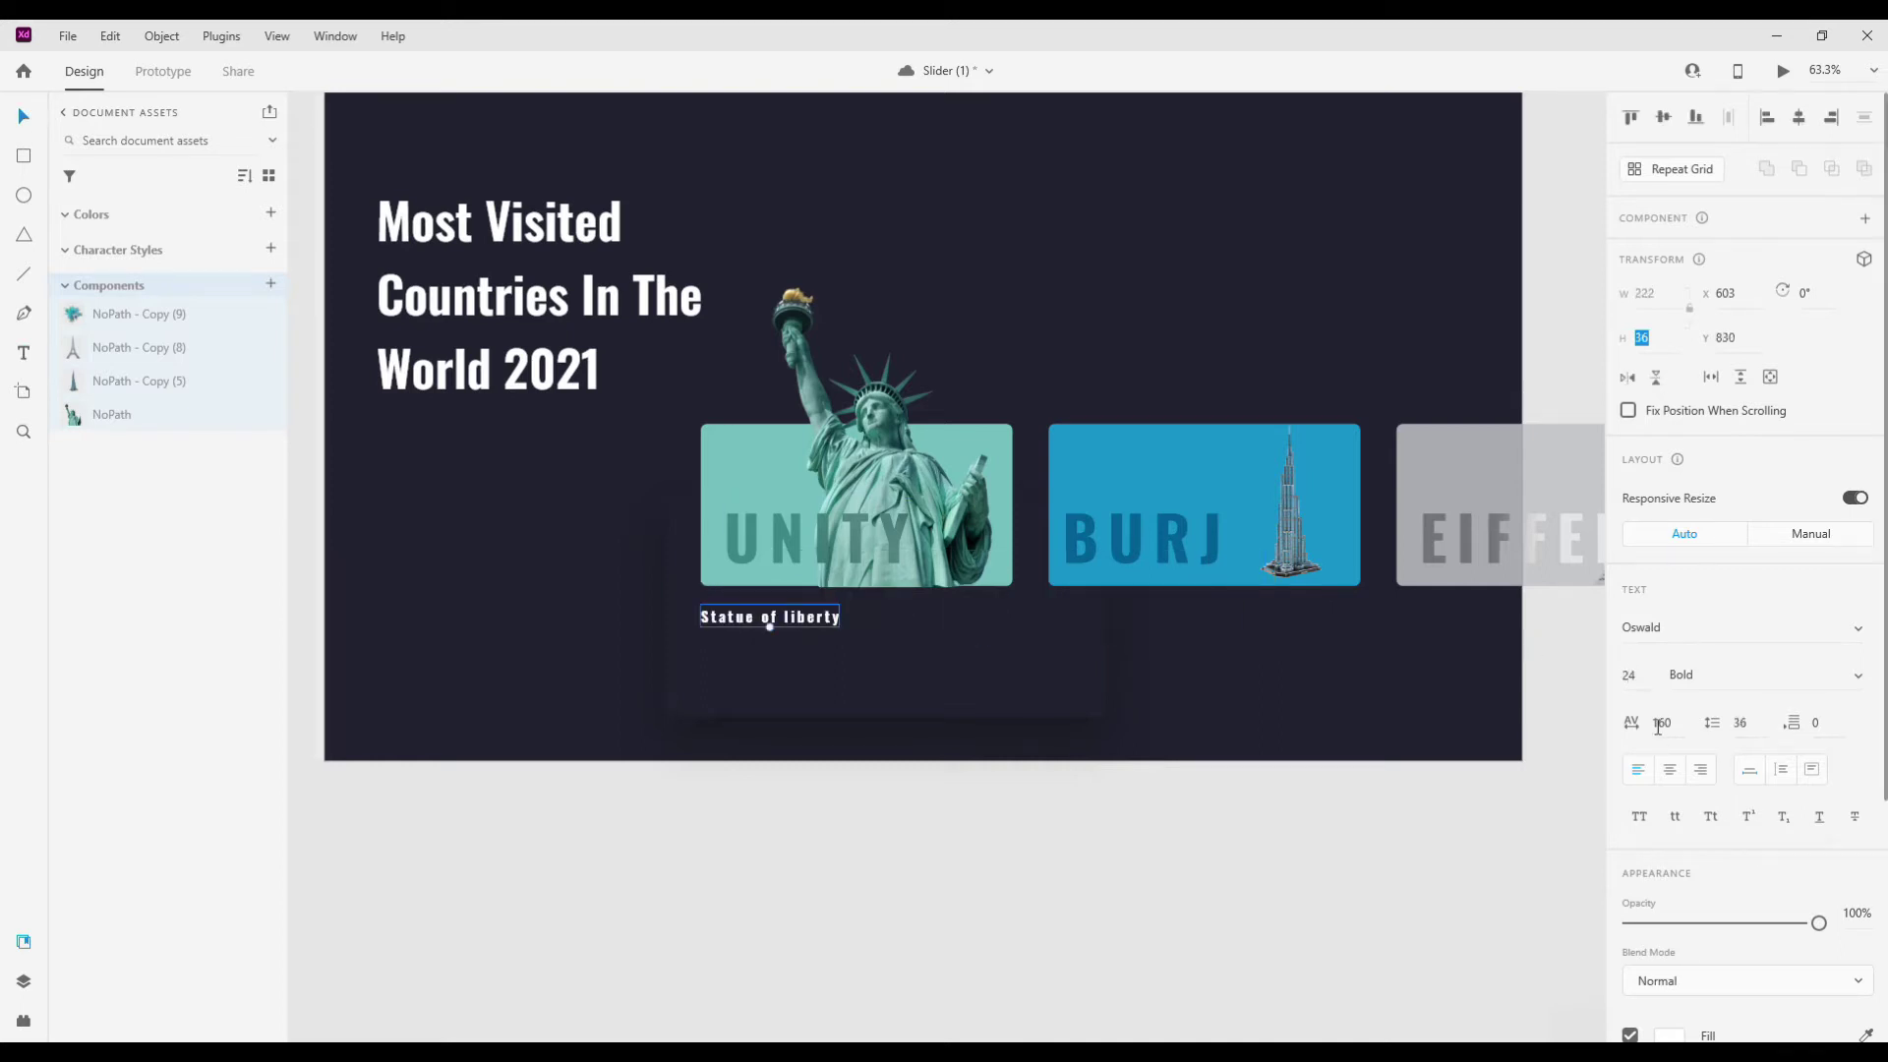
text(0)
key(Return)
drag(721, 614, 721, 611)
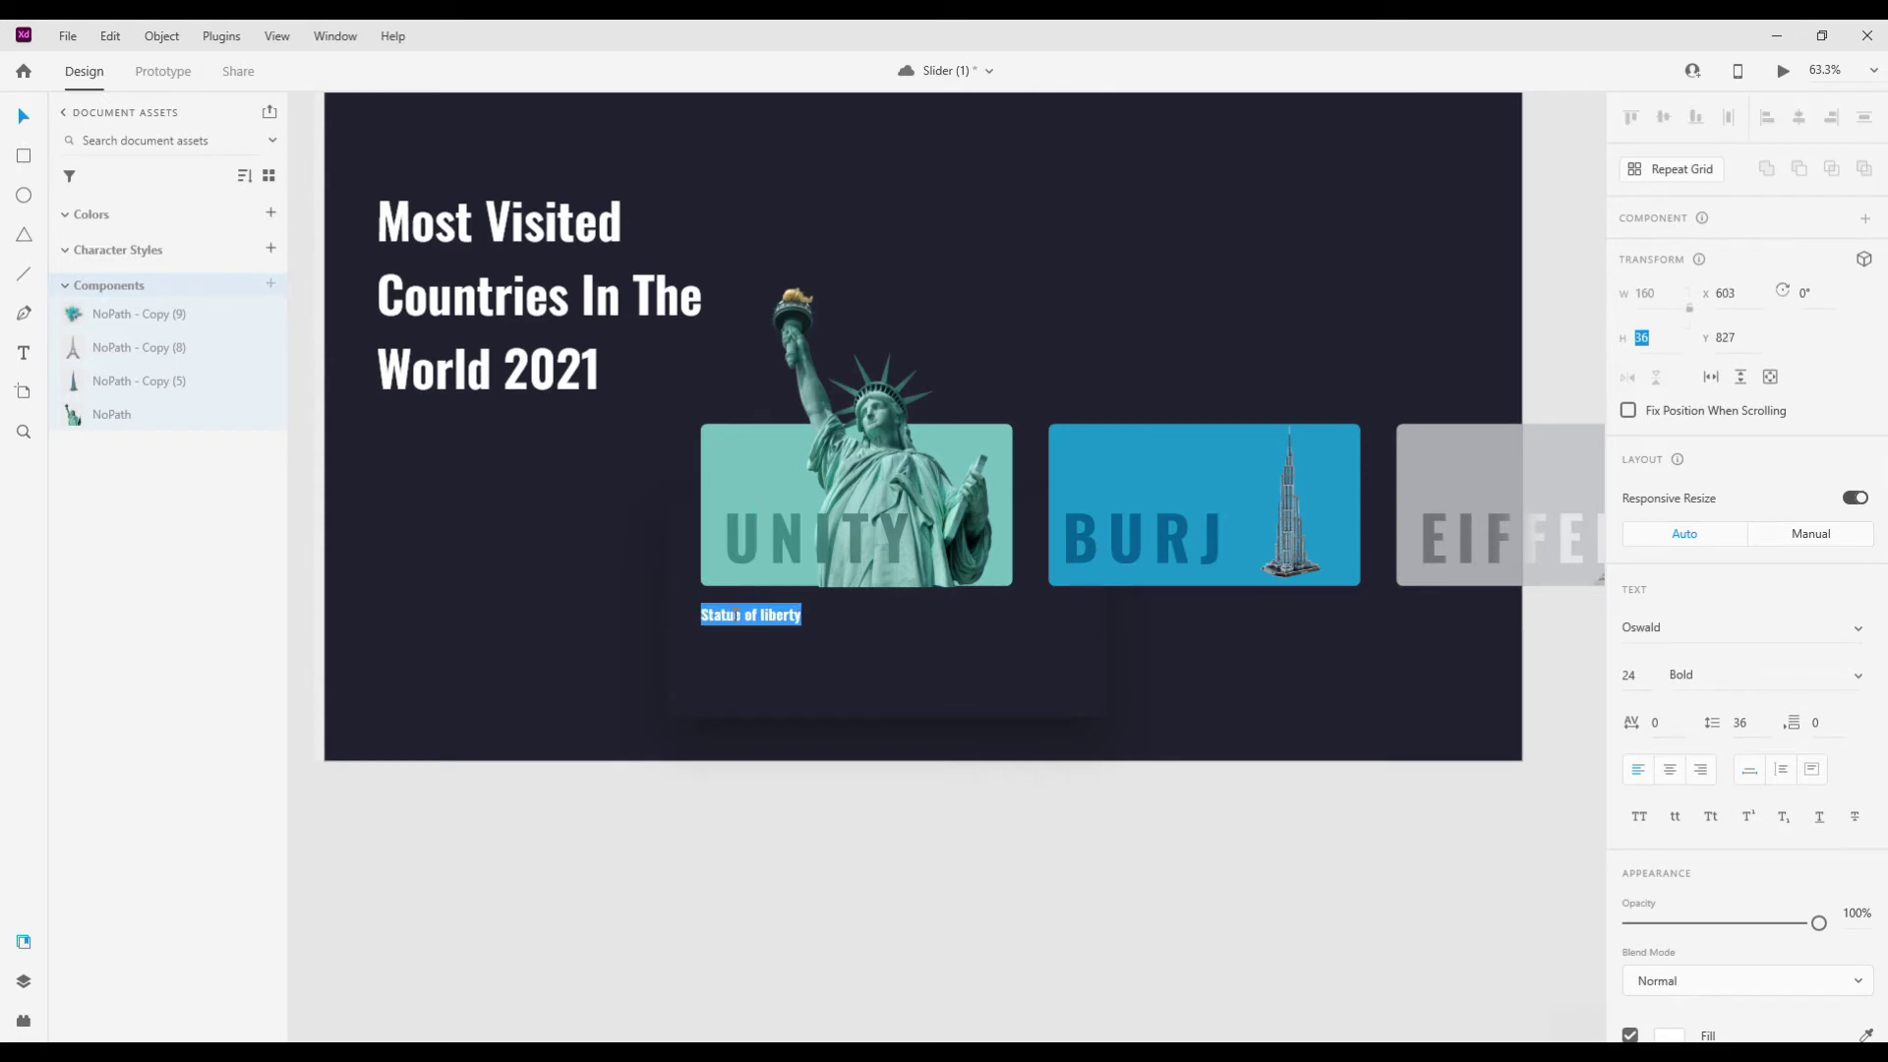
- Change the first card's large word from UNITY to LIBERTY
double_click(794, 616)
click(877, 610)
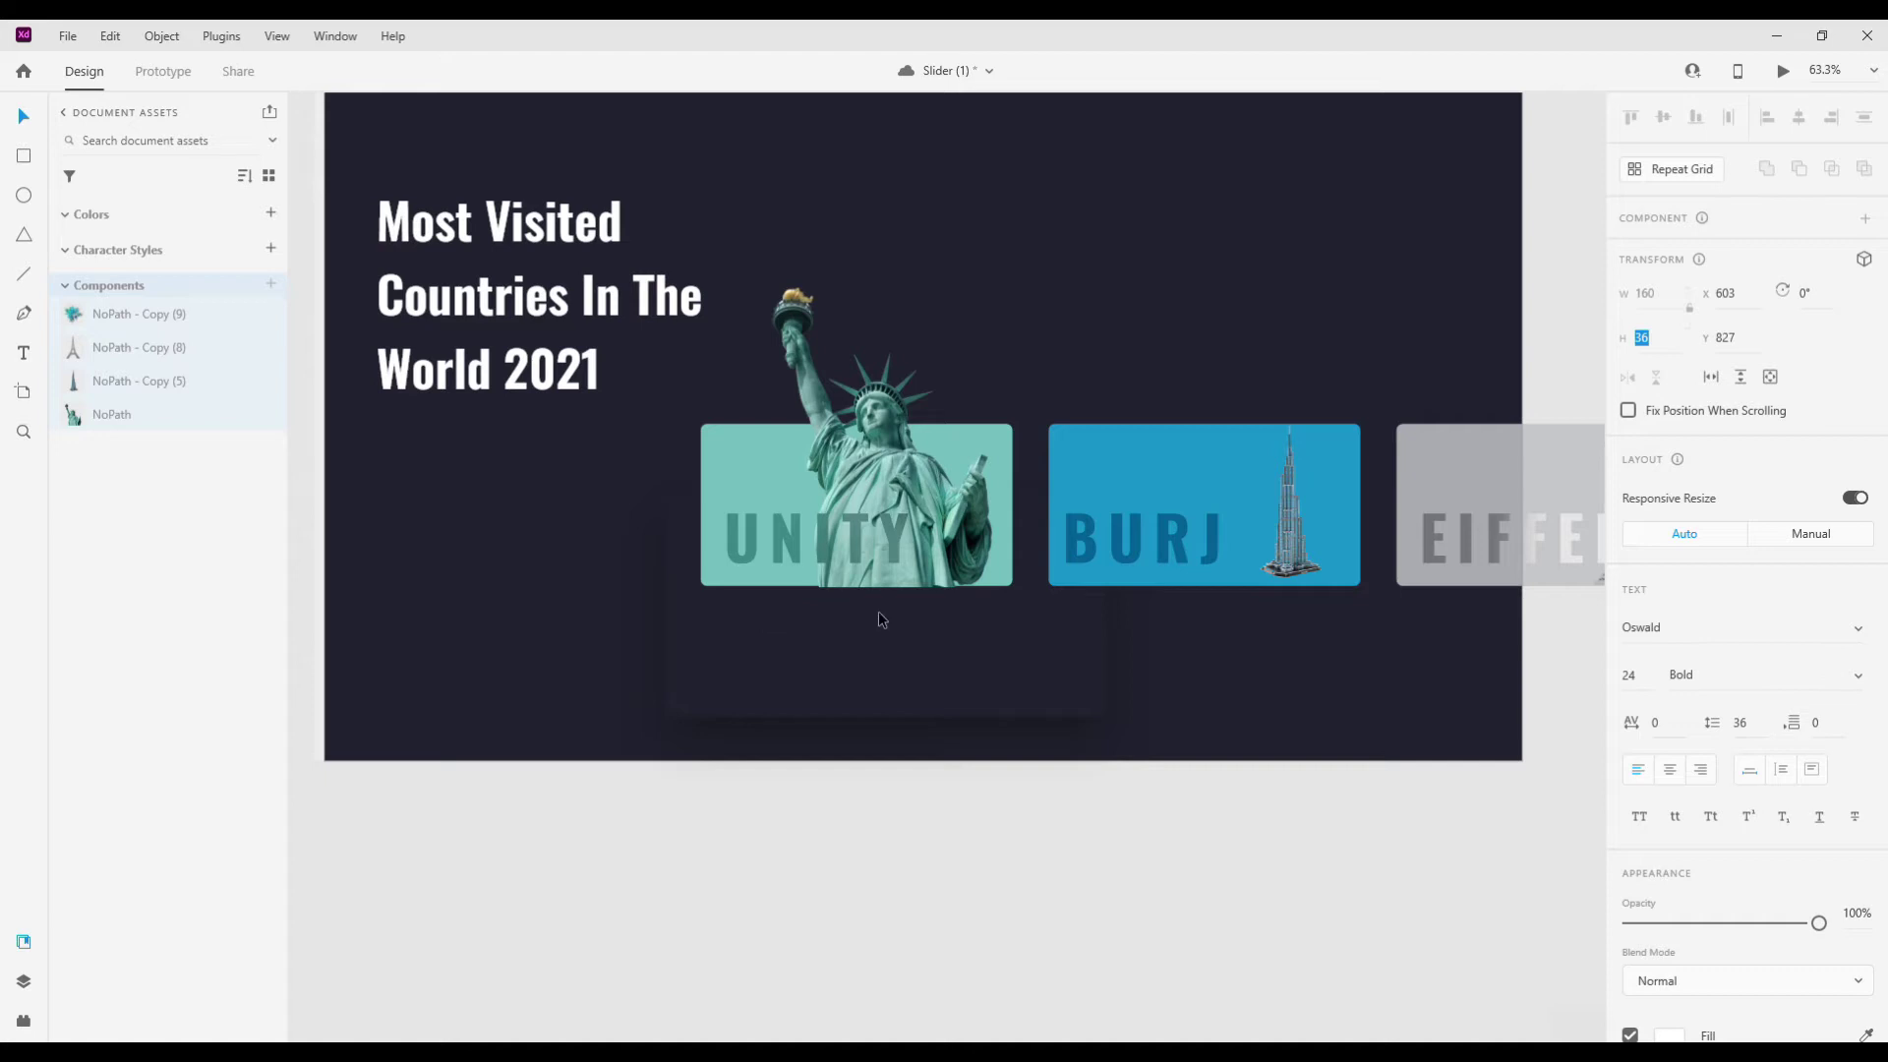
click(842, 544)
double_click(842, 544)
text(LIBERTY)
key(Escape)
click(1172, 797)
- Enlarge the Statue of liberty caption to 26 and nudge it slightly lower
drag(1020, 842, 984, 835)
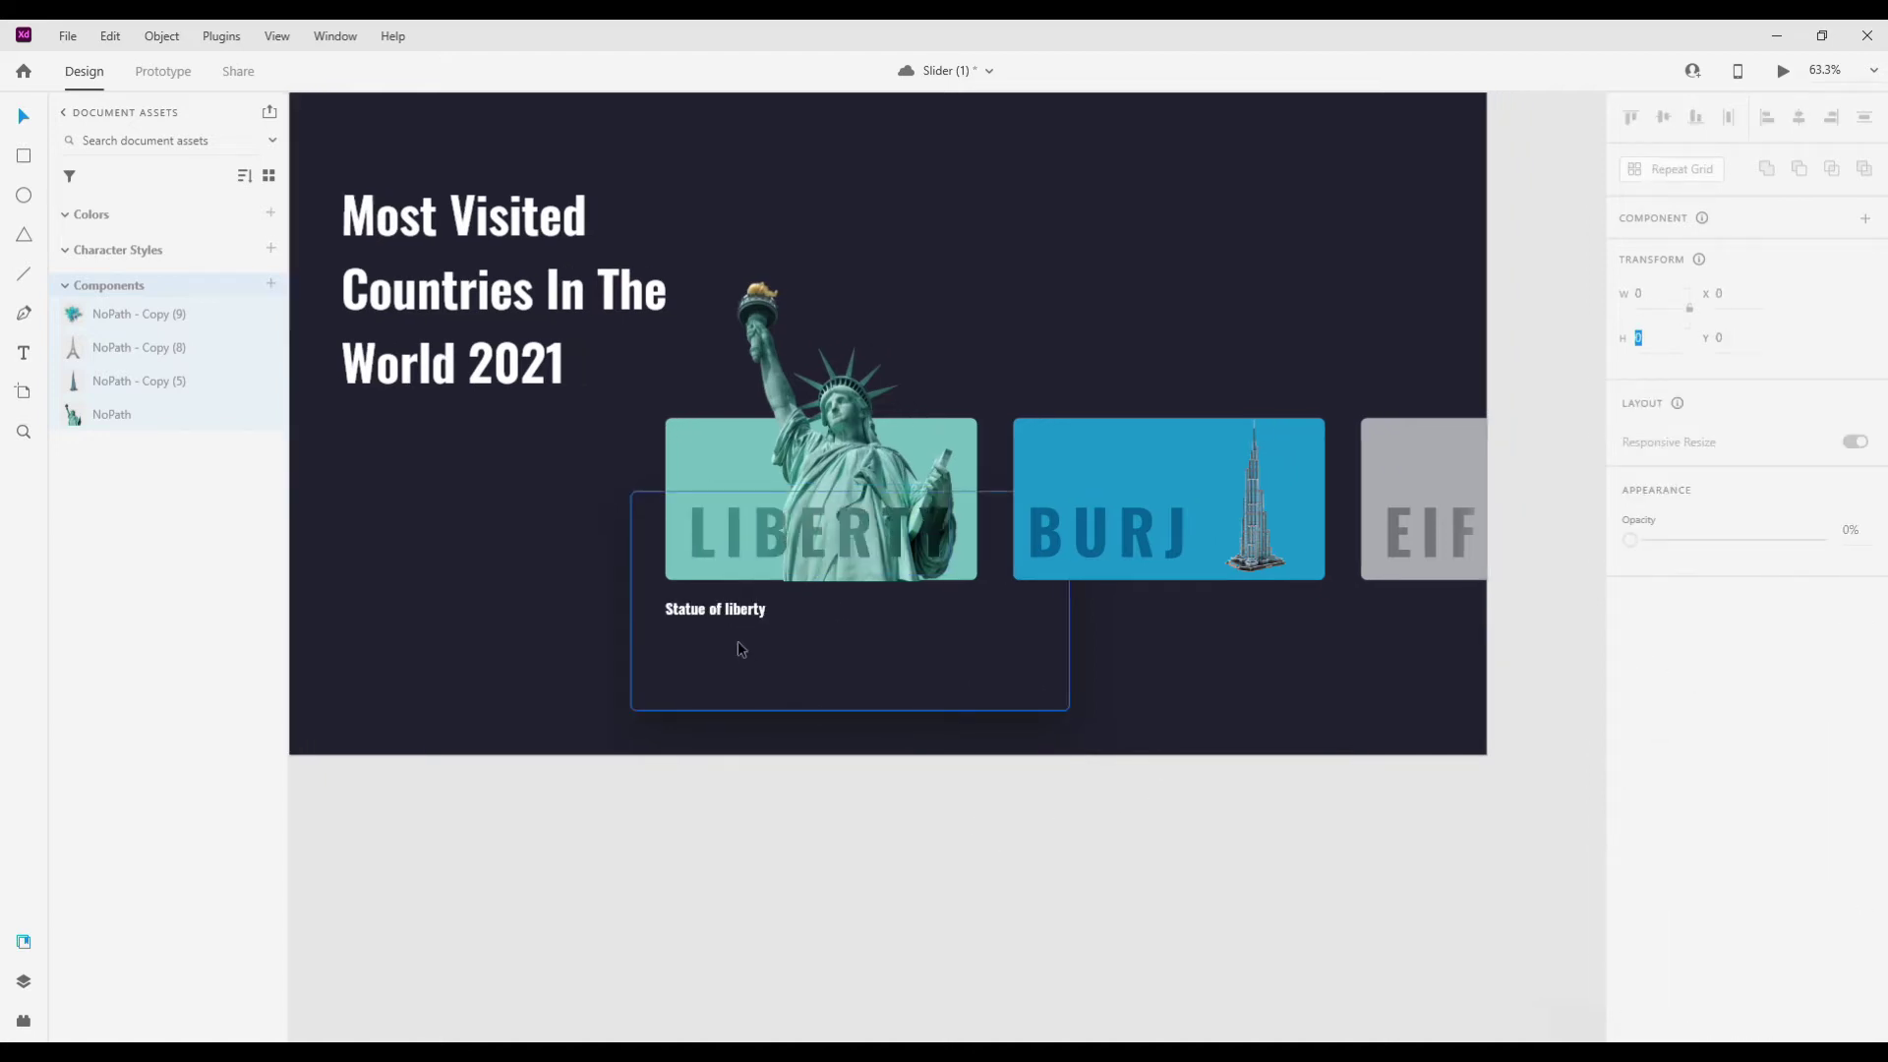
click(713, 611)
click(1630, 676)
text(26)
key(Return)
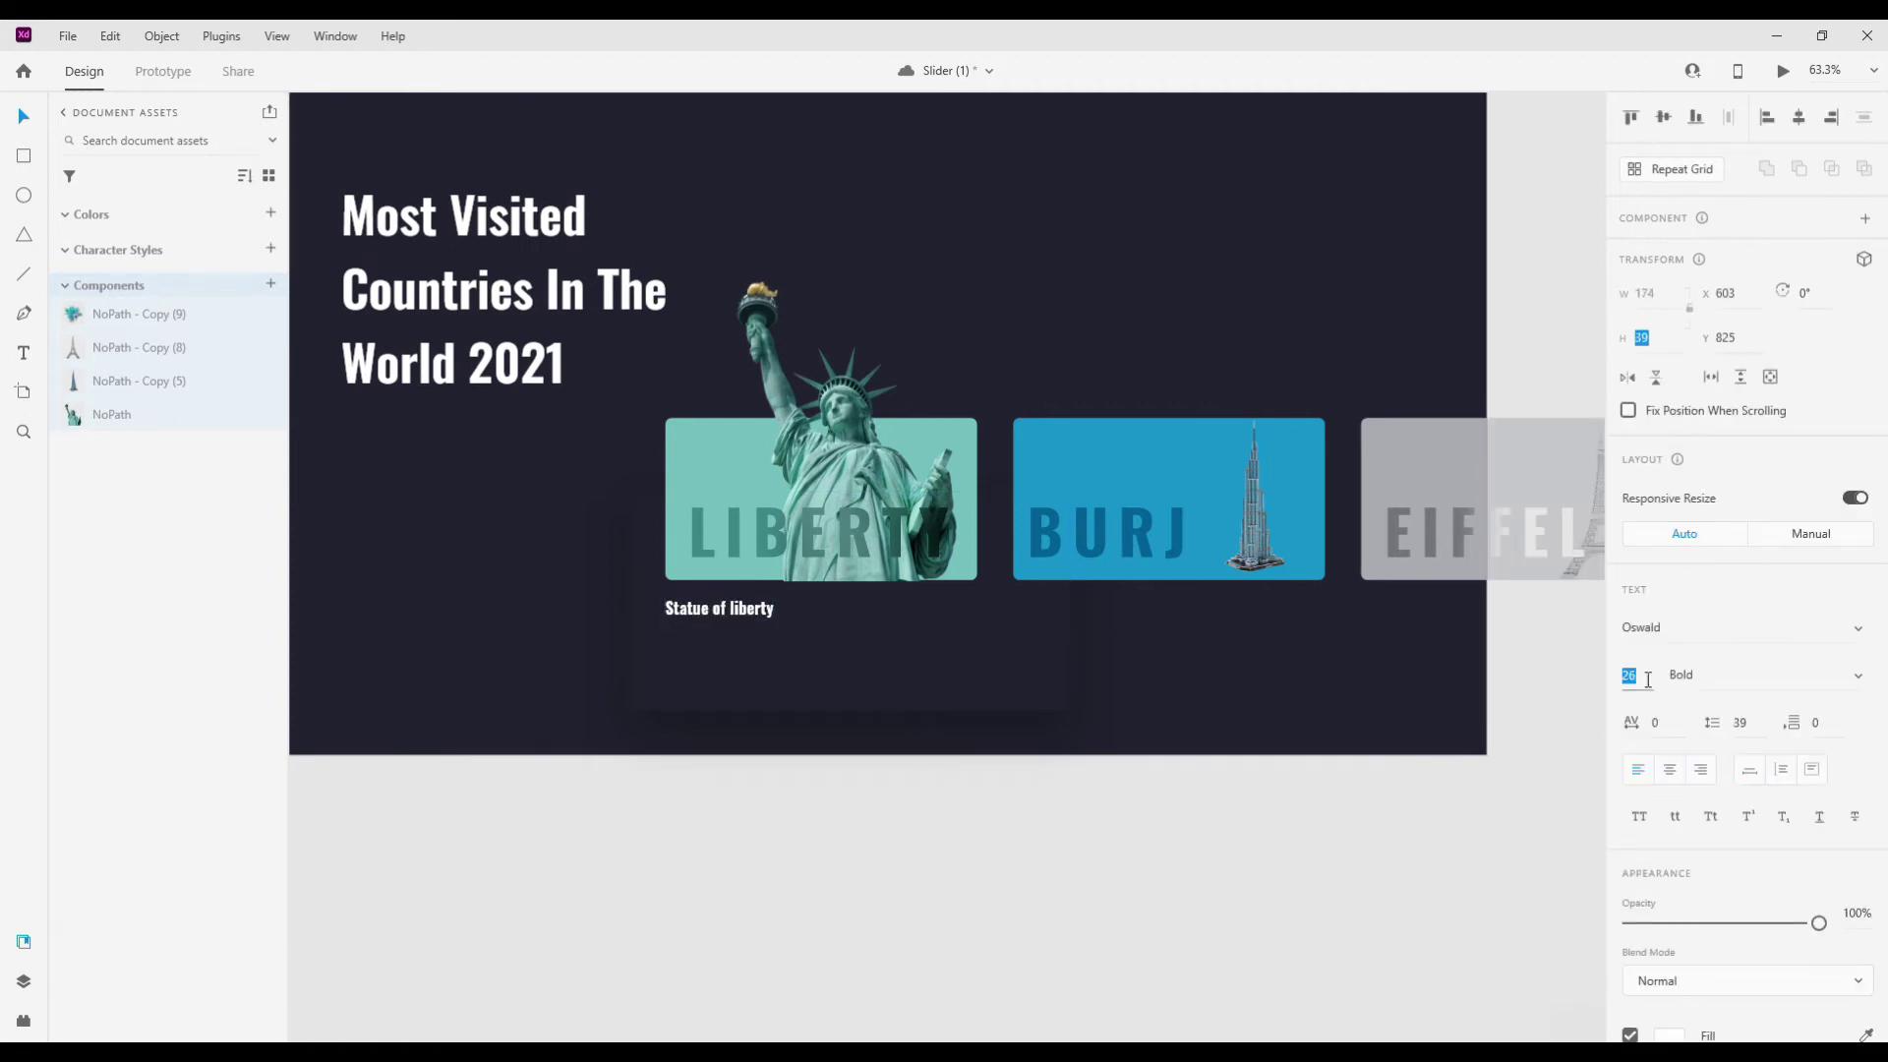
drag(712, 618, 712, 625)
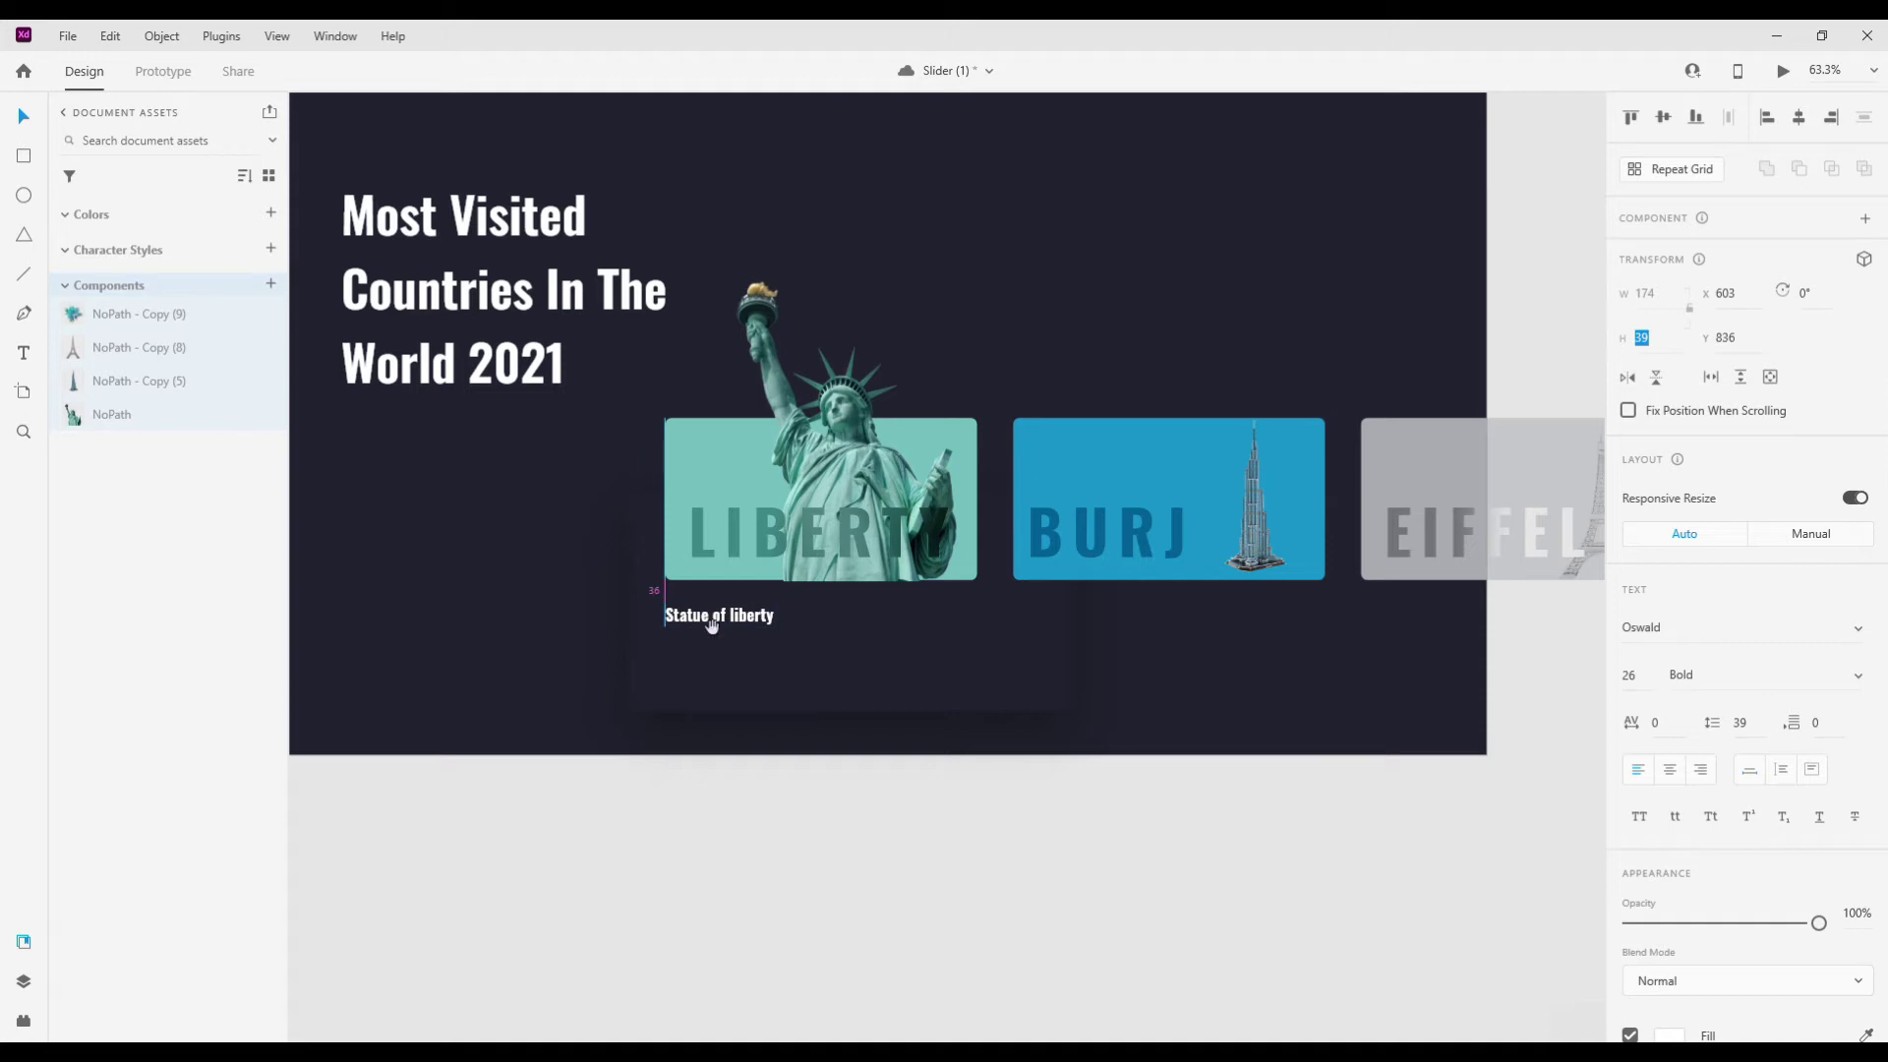
- Check the LIBERTY word, statue image and caption, undoing an accidental caption deletion
ctrl+scroll(711, 624, up, 2)
ctrl+scroll(711, 623, up, 2)
click(918, 529)
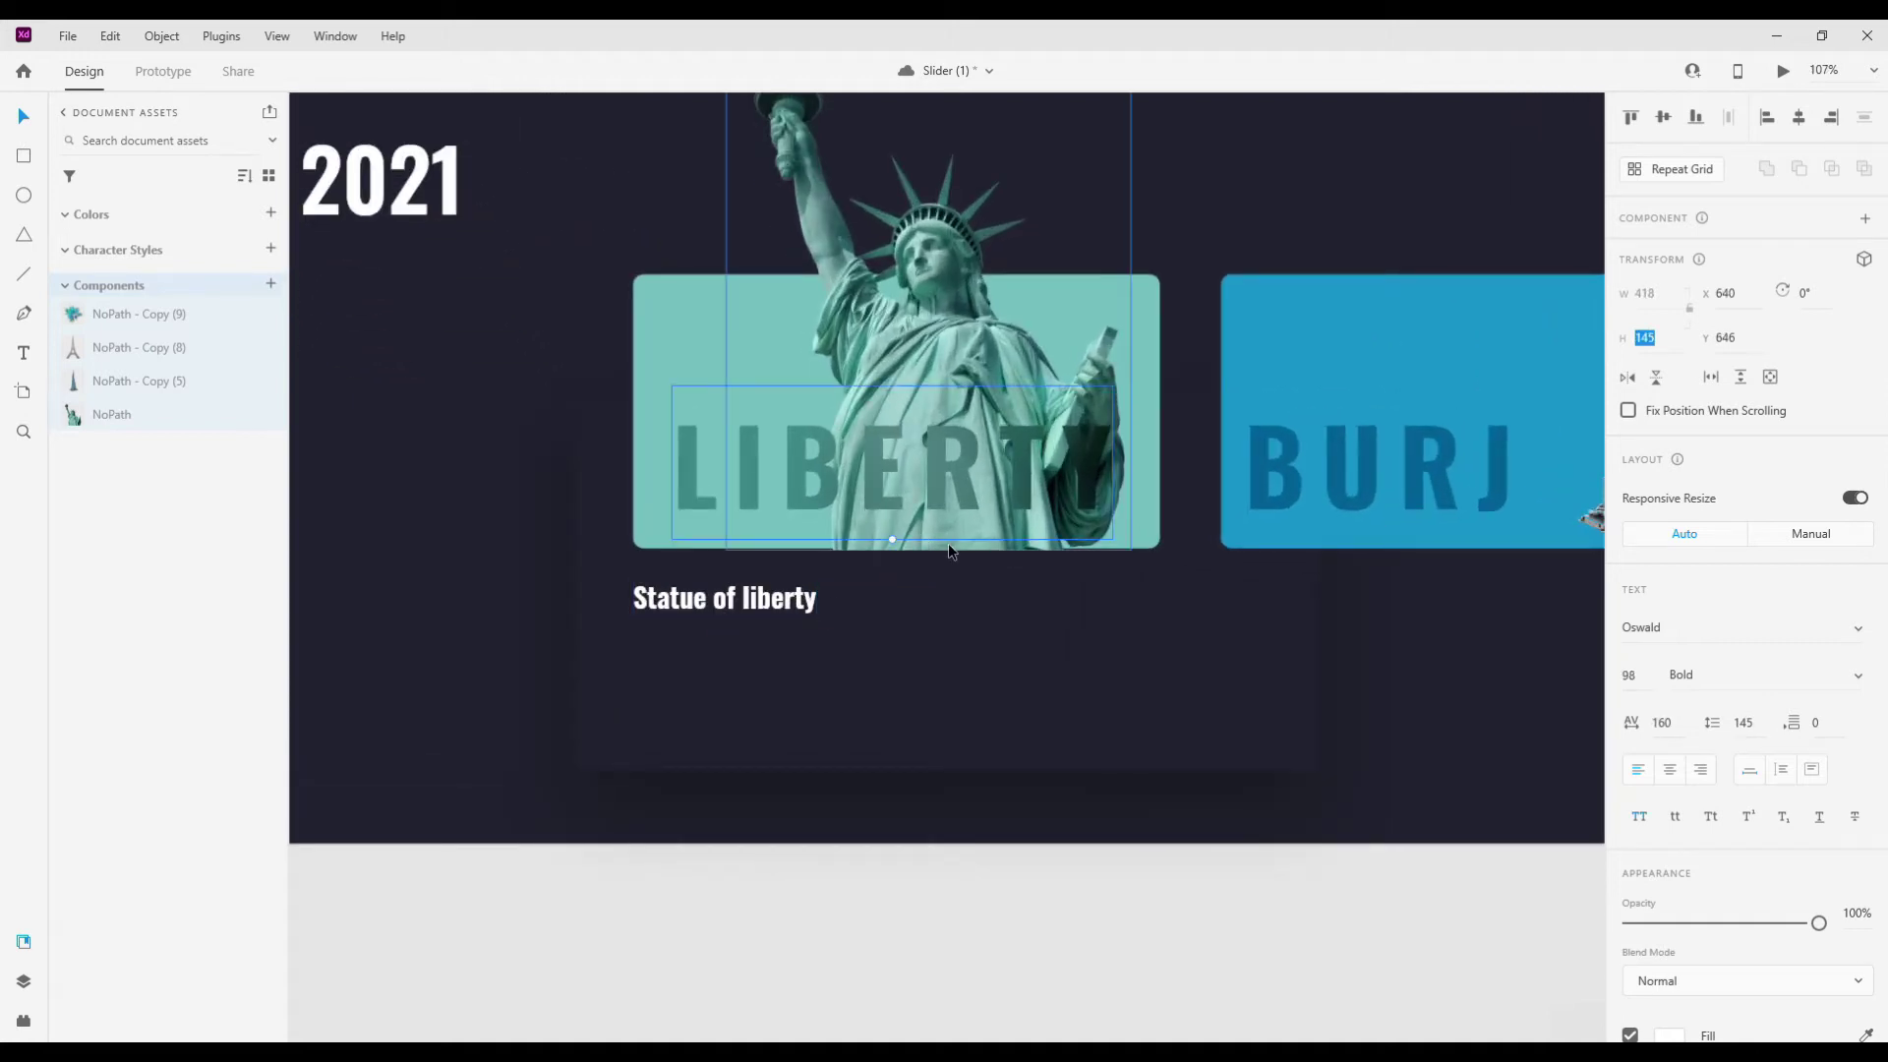
click(950, 549)
ctrl+scroll(948, 546, down, 4)
click(809, 587)
ctrl+scroll(809, 587, up, 4)
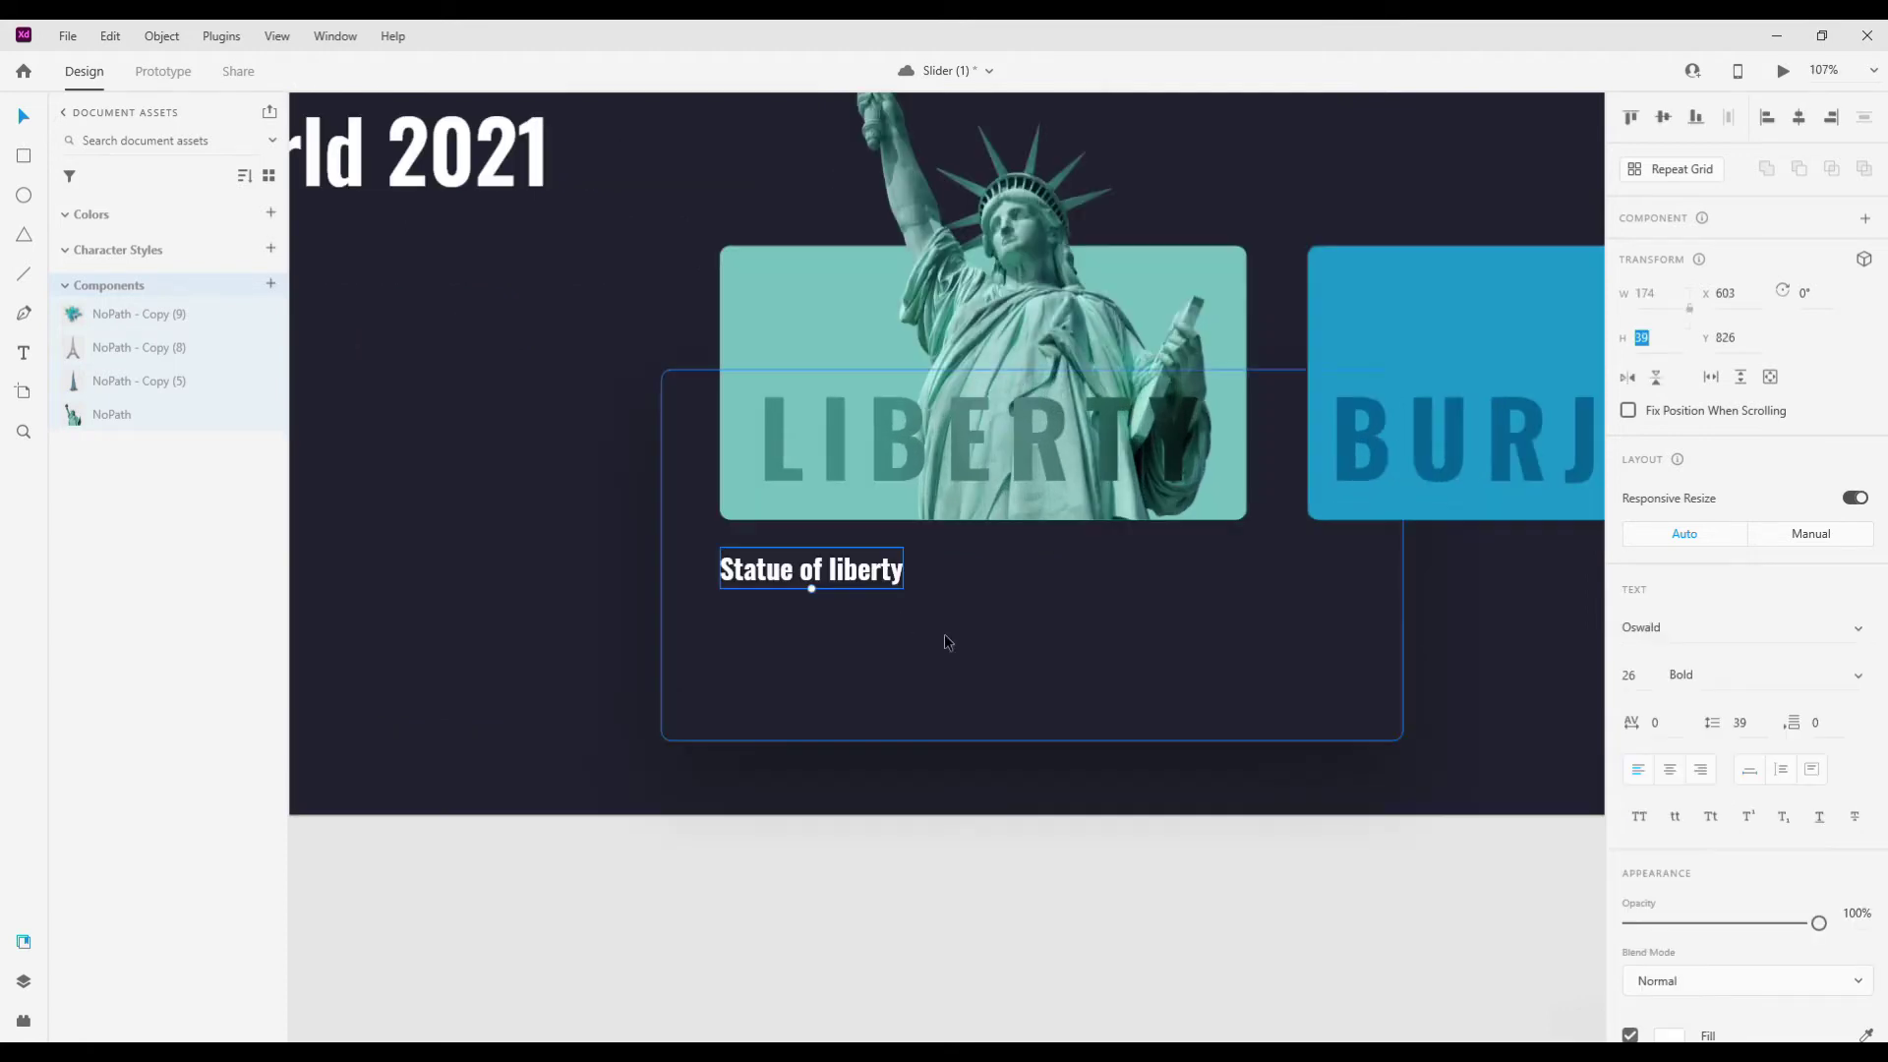
double_click(788, 580)
key(ctrl+a)
key(BackSpace)
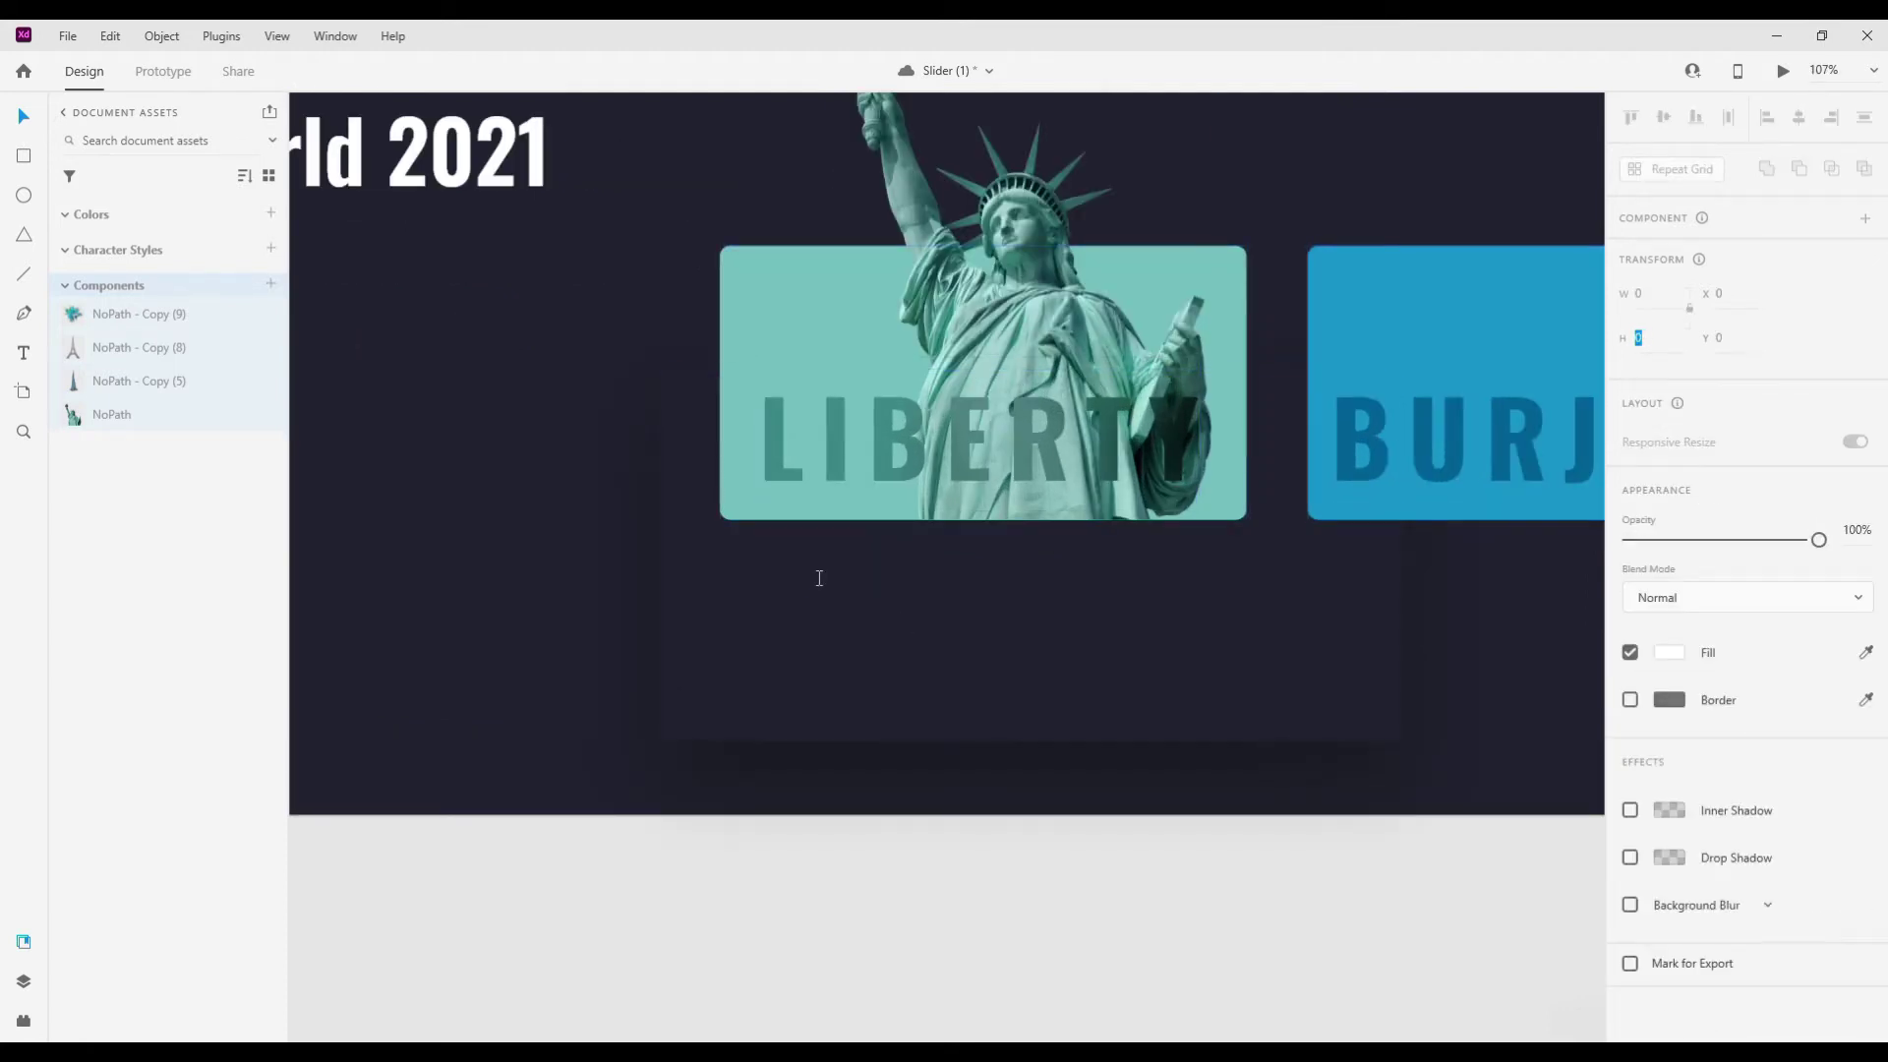
key(ctrl+z)
key(Escape)
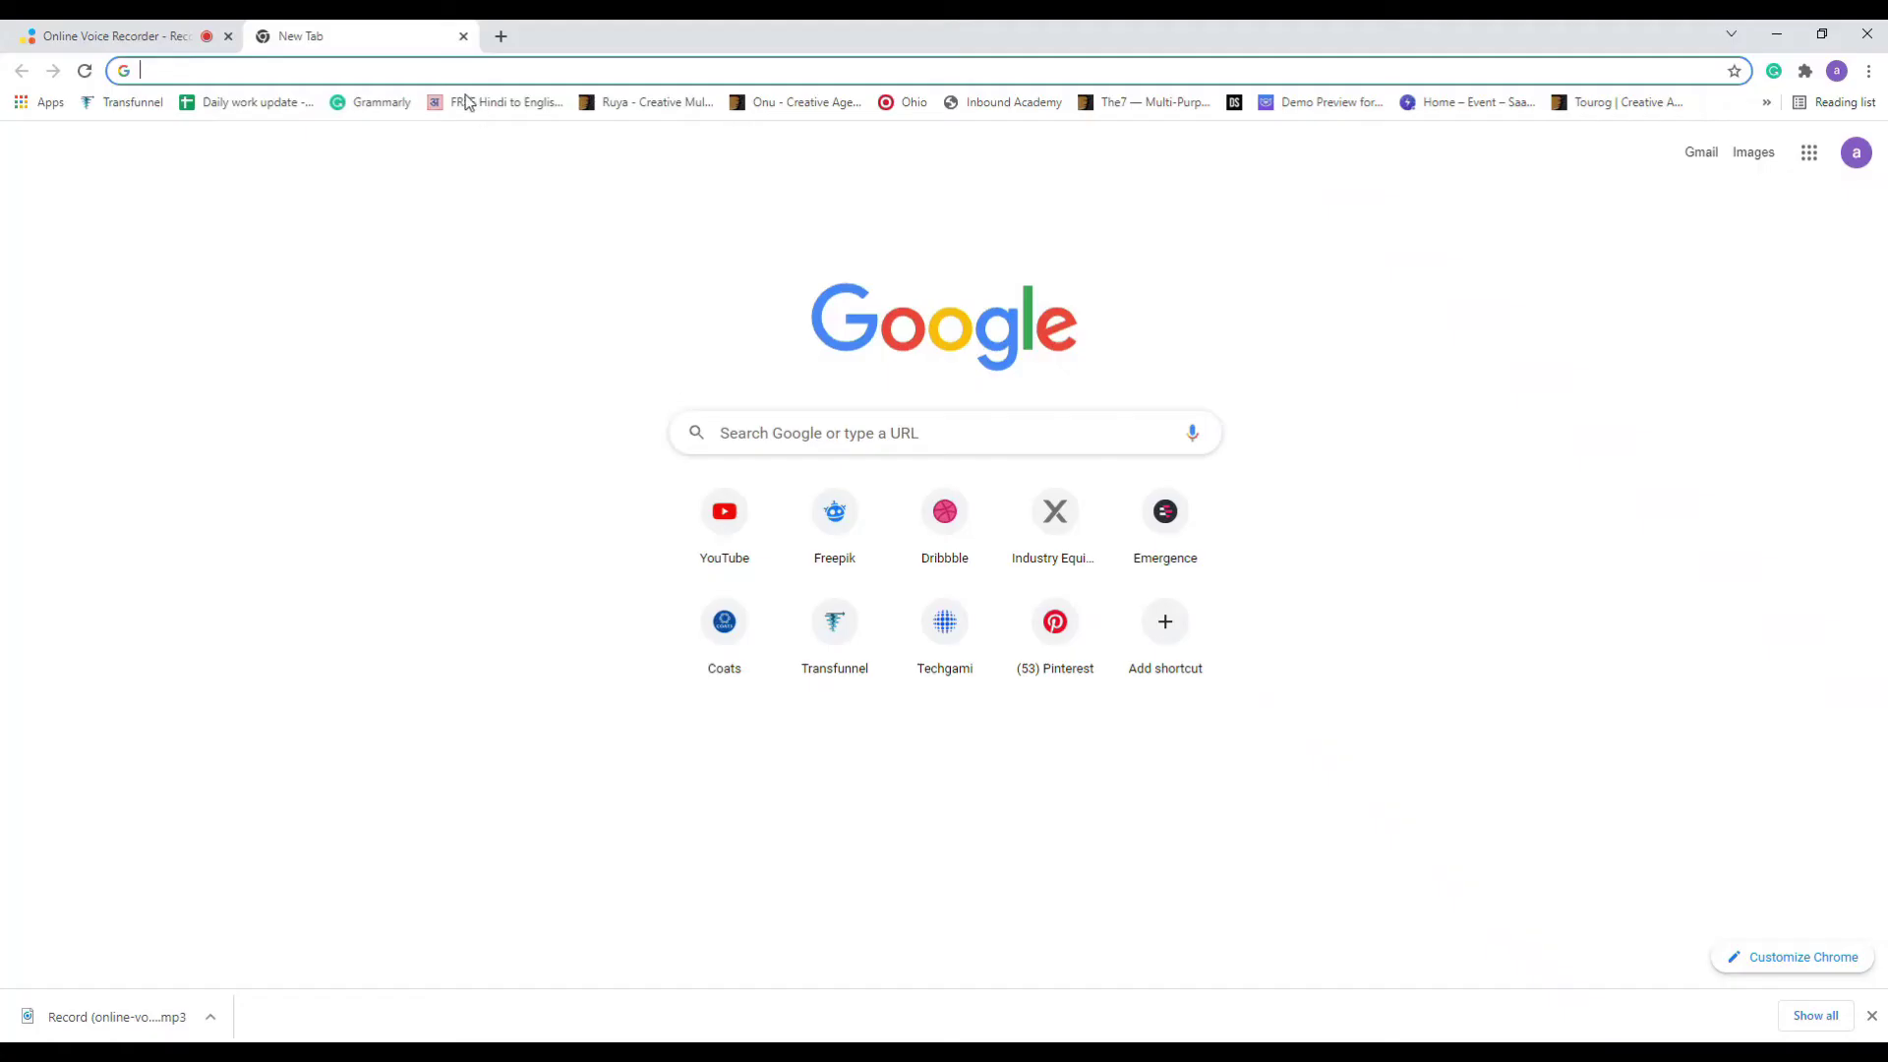
- Search the web for 'statue of liberty' in the browser
click(422, 70)
text(statue of liberty)
key(Return)
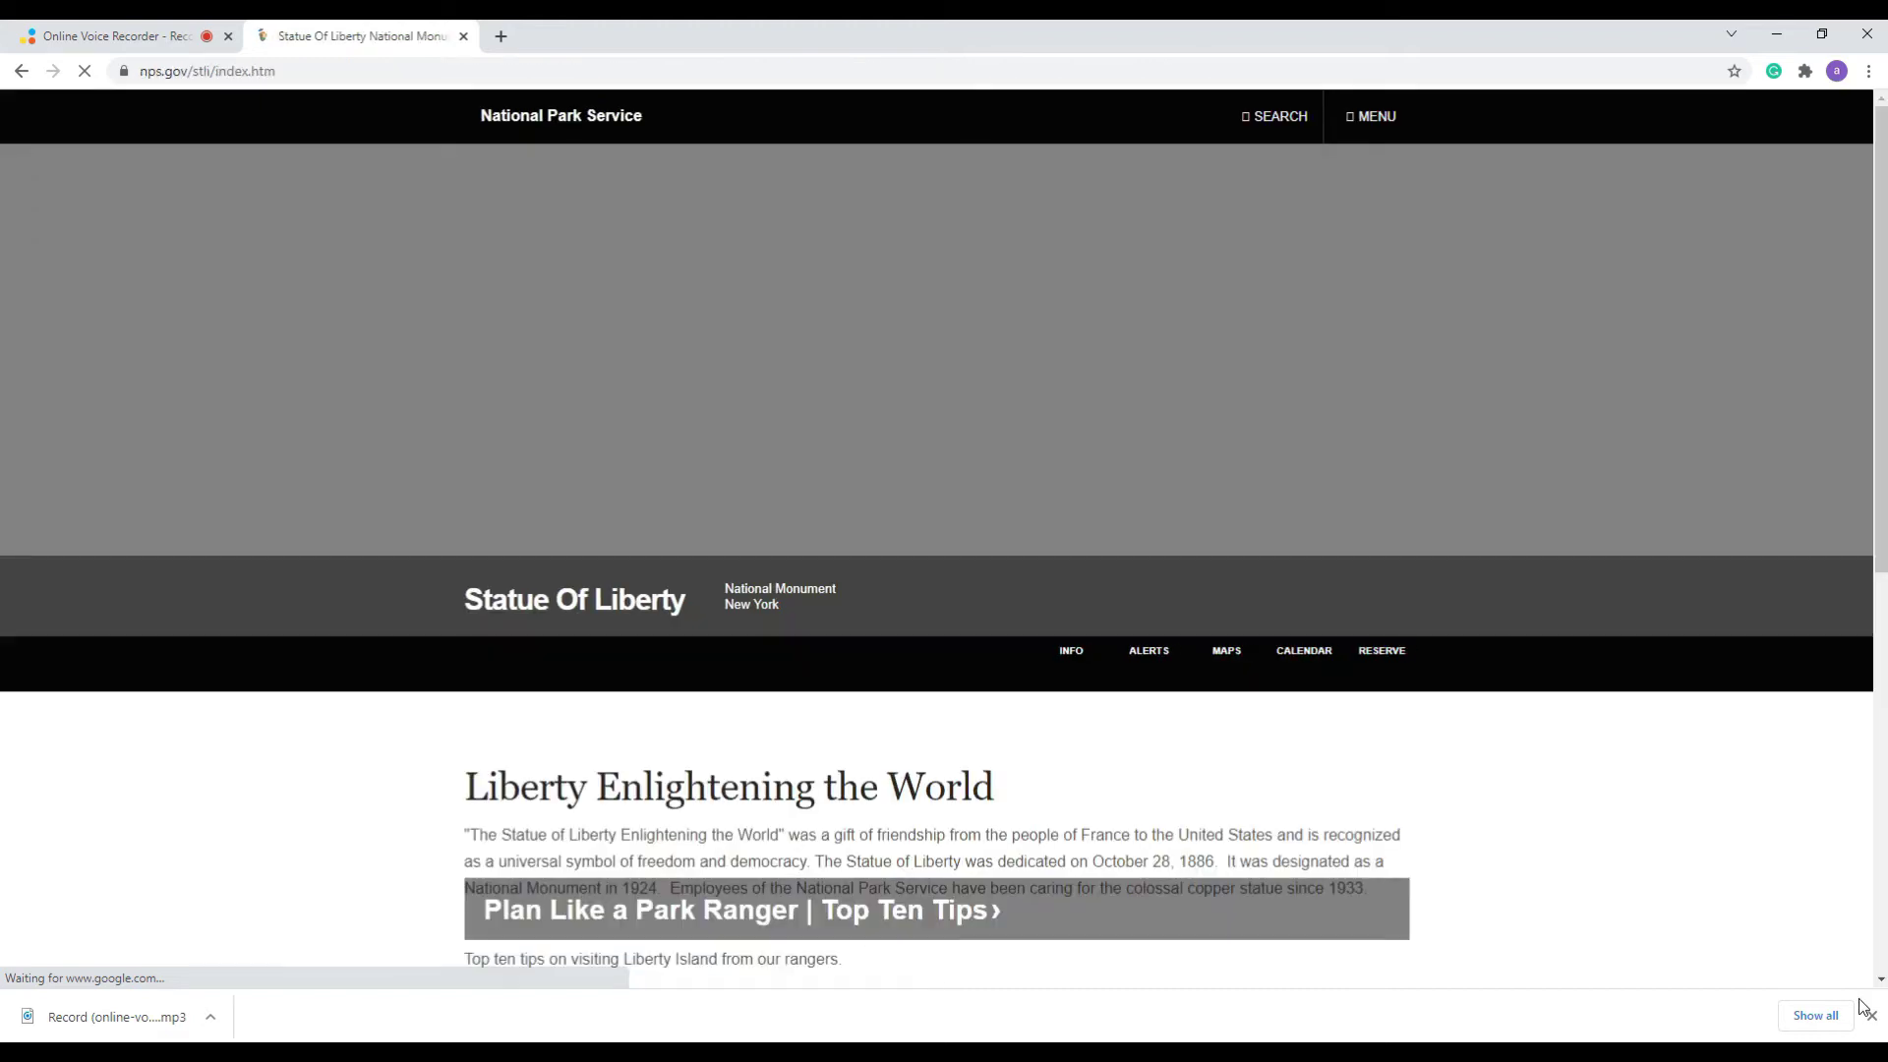
- Scroll the nps.gov Statue of Liberty page and select its opening sentence
scroll(885, 496, down, 3)
scroll(1001, 501, down, 1)
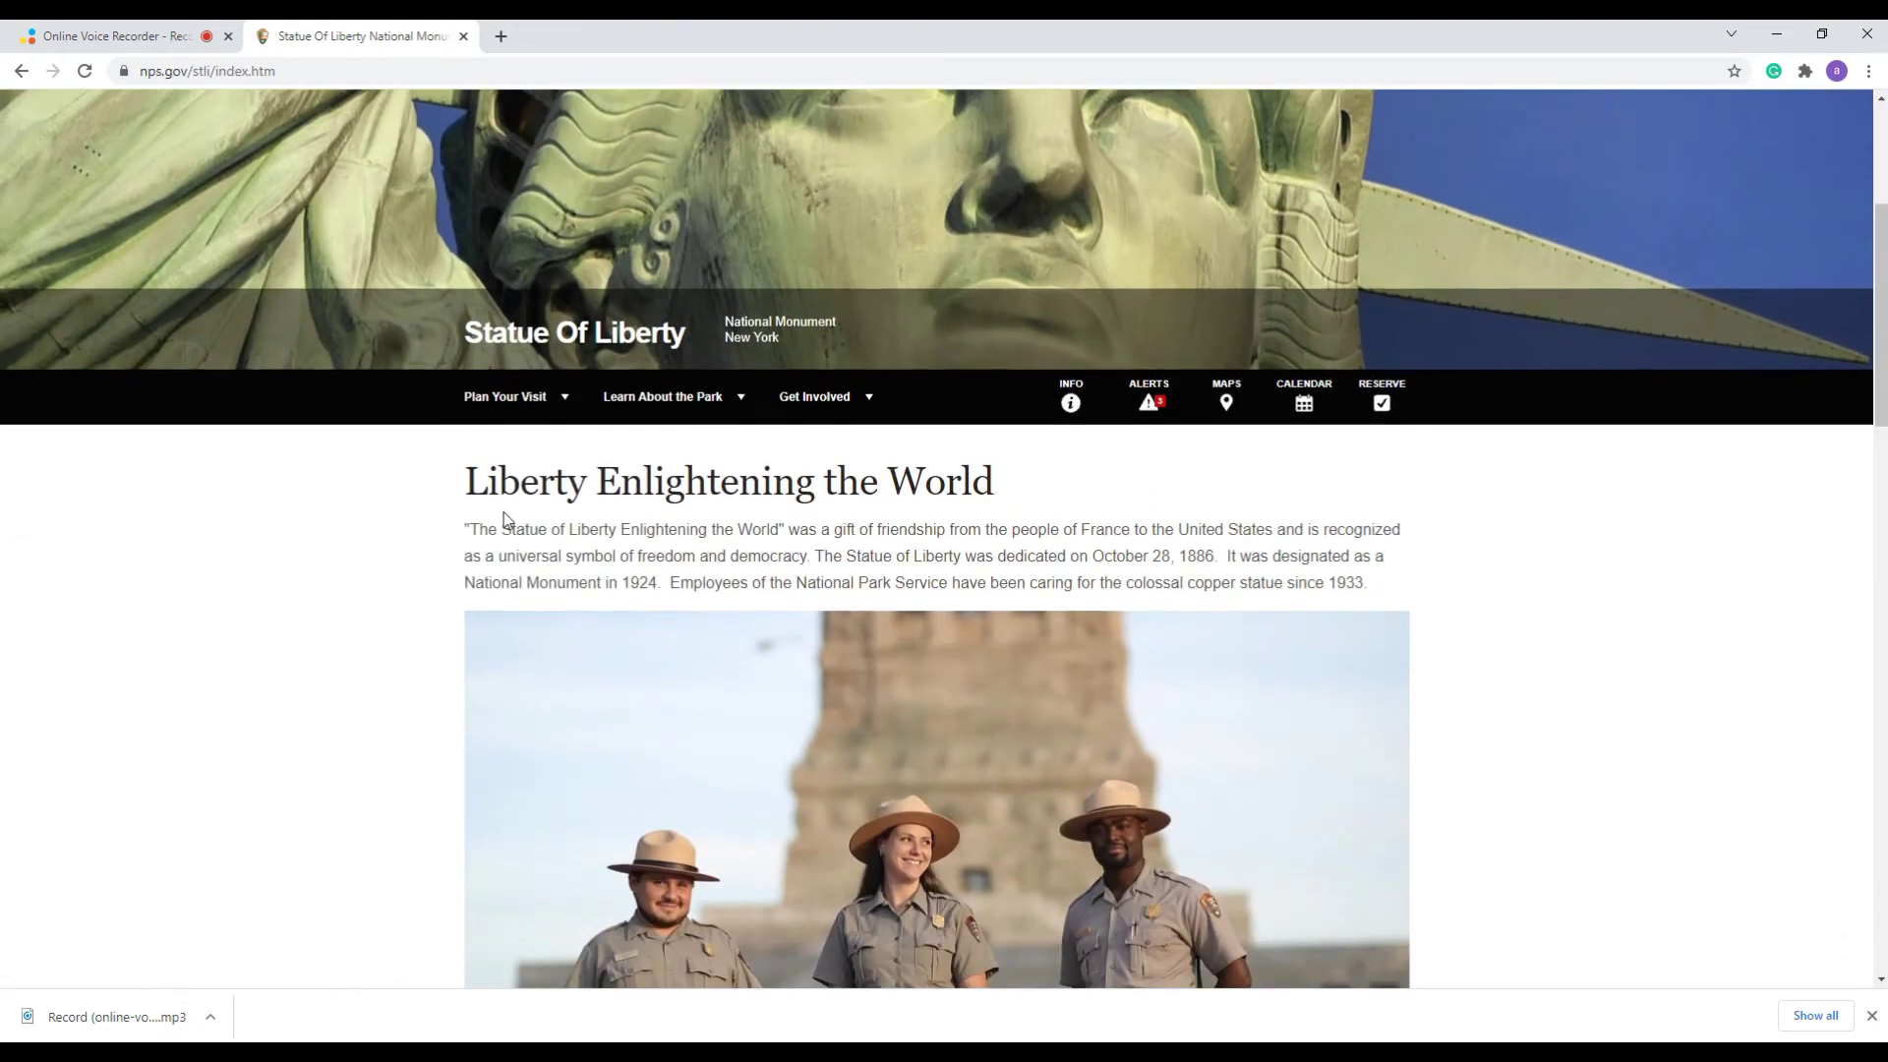
drag(472, 529, 1408, 543)
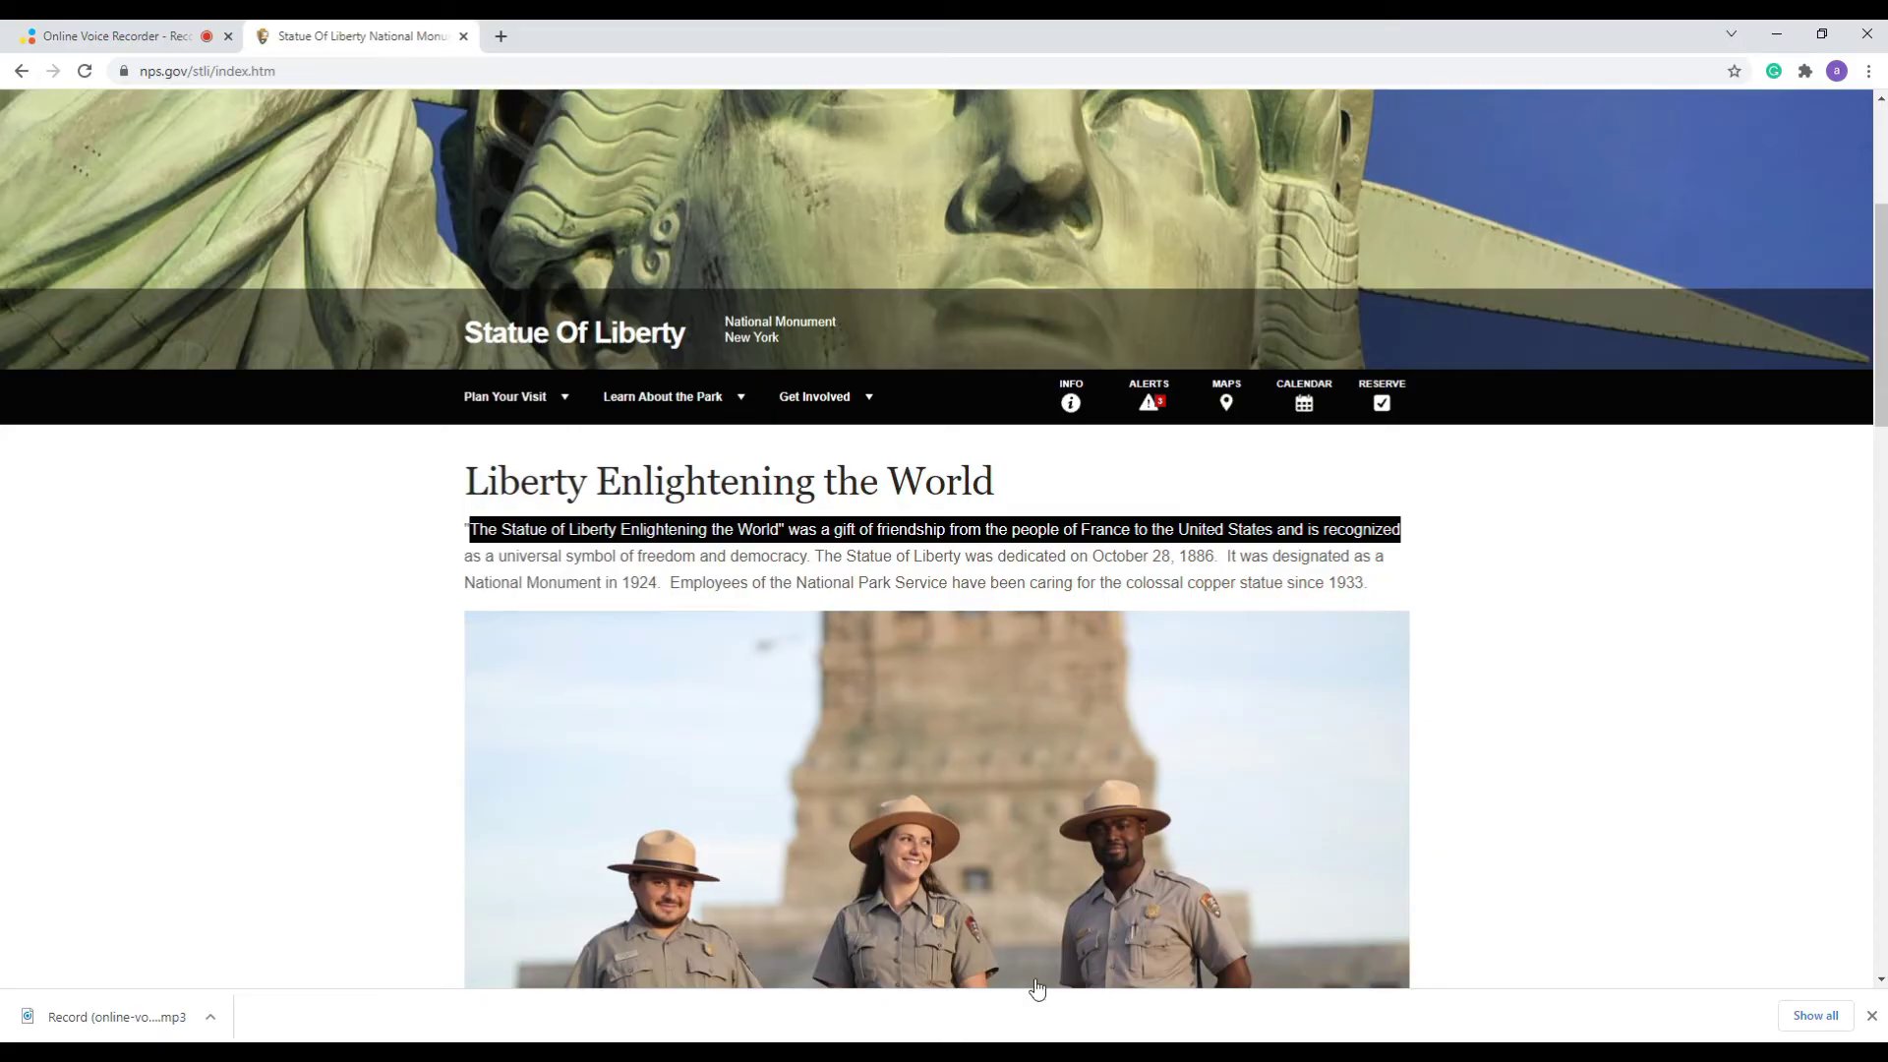
- Paste the statue description into a new text box below the caption, set to Poppins Regular
key(t)
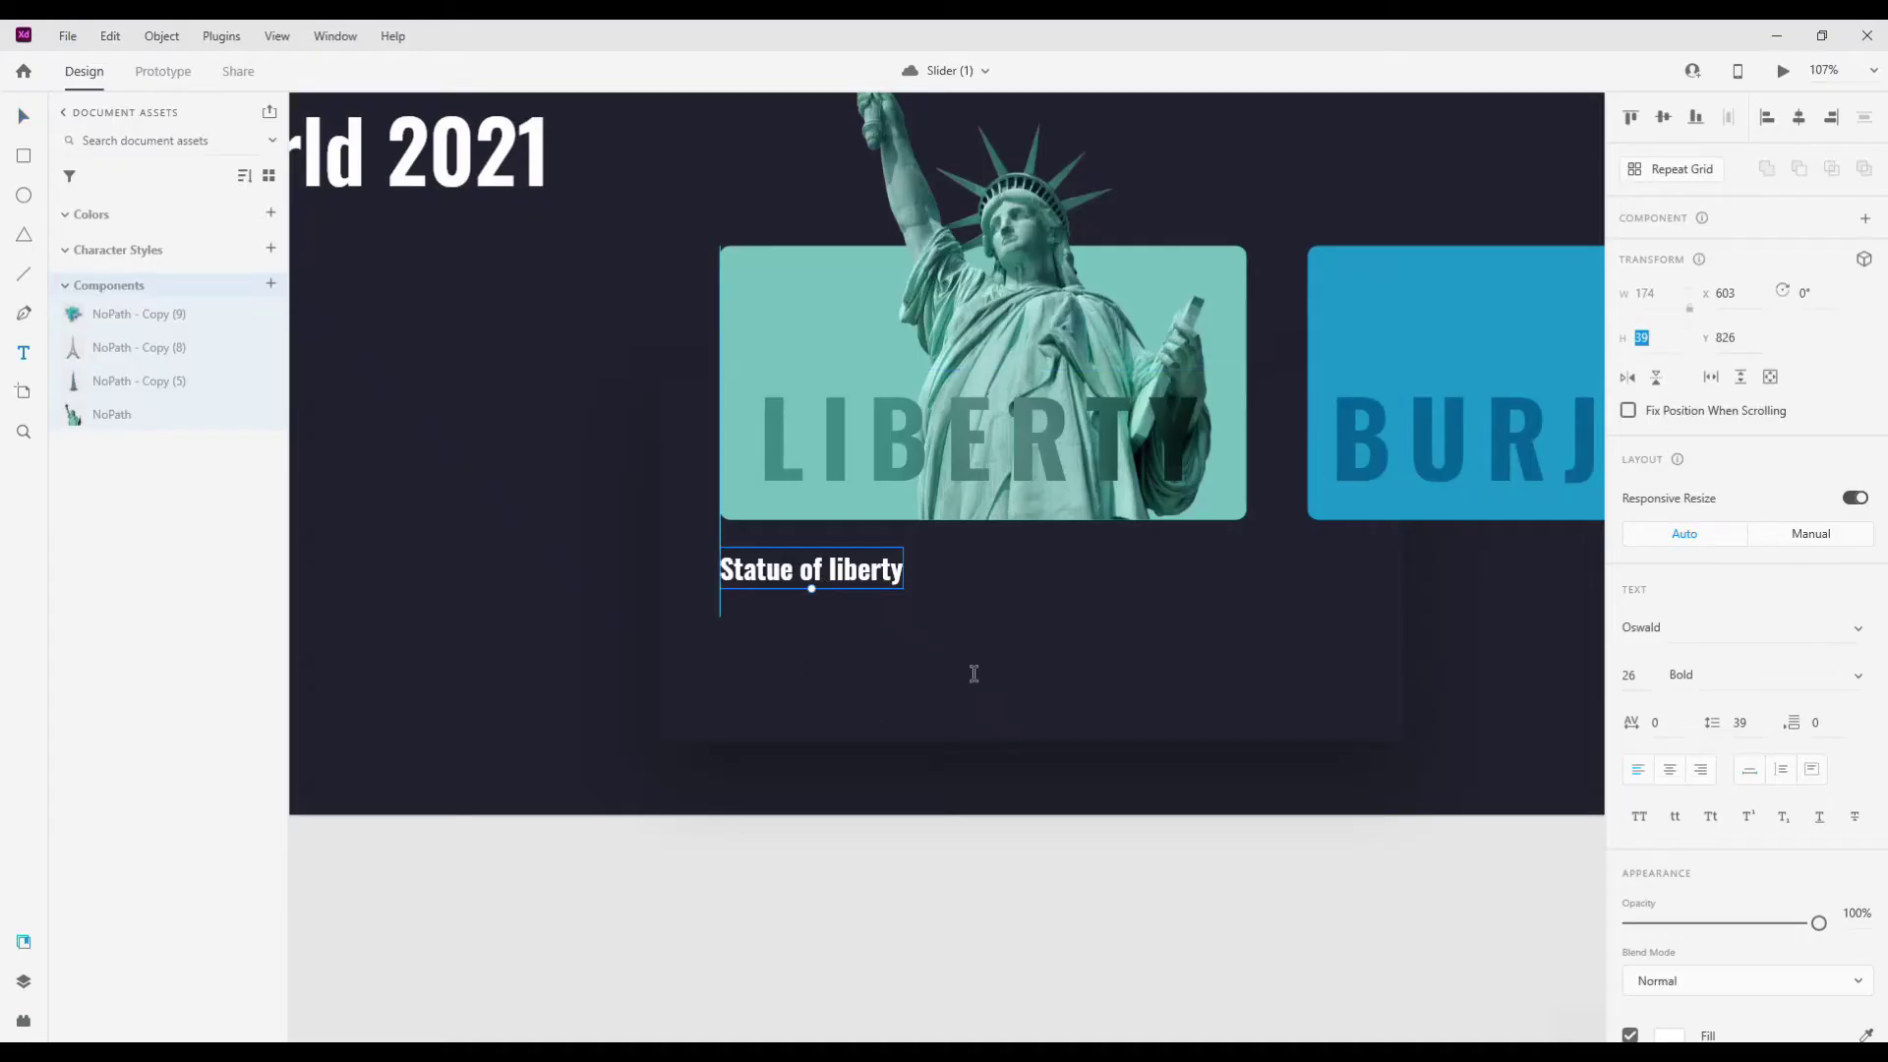
drag(720, 617, 1258, 697)
text(The Statue of Liberty Enlightening the World" was a gift of friendship from the people of France to the United States and is recognized)
key(ctrl+a)
click(1658, 635)
text(Poppins)
key(Return)
click(1686, 673)
text(Regular)
key(Return)
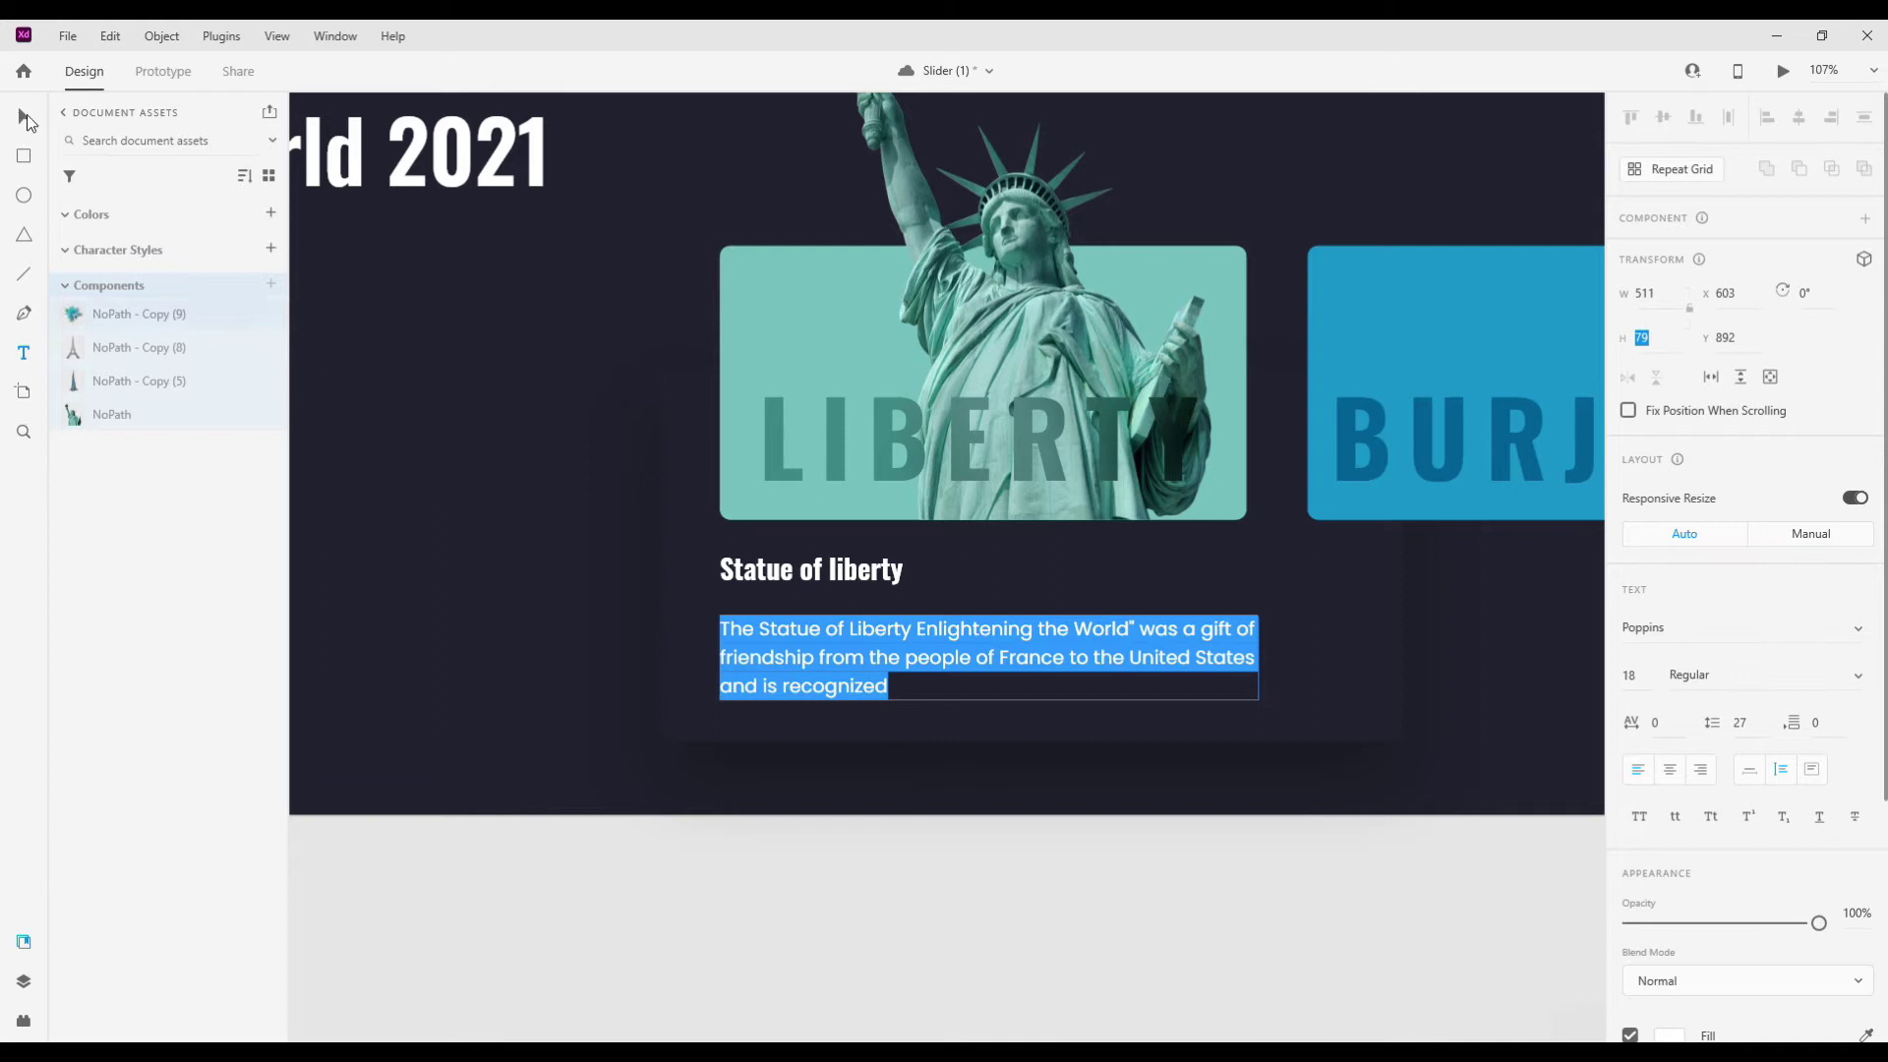
click(27, 118)
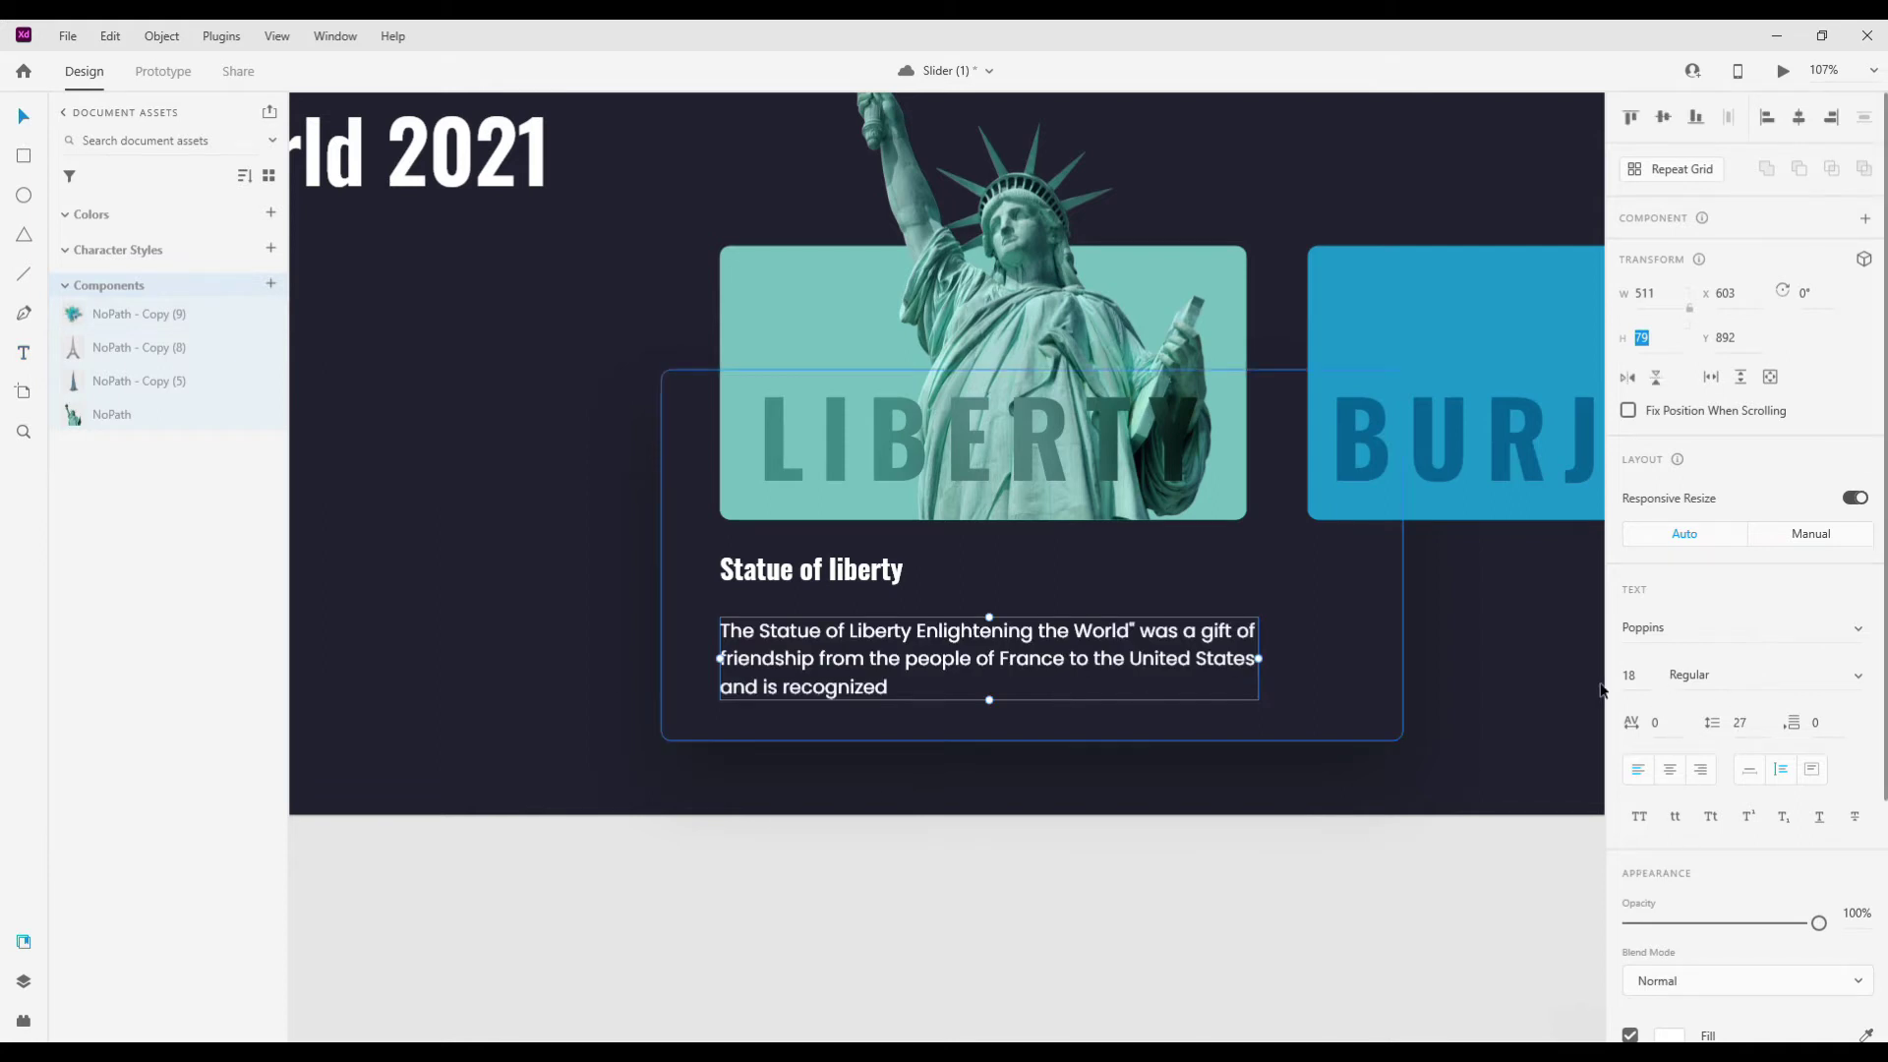
- Raise the line spacing to 33, widen the box, and trim the trailing words to end with a period
click(1740, 723)
key(Up)
key(Up)
key(Up)
key(Up)
key(Up)
key(Up)
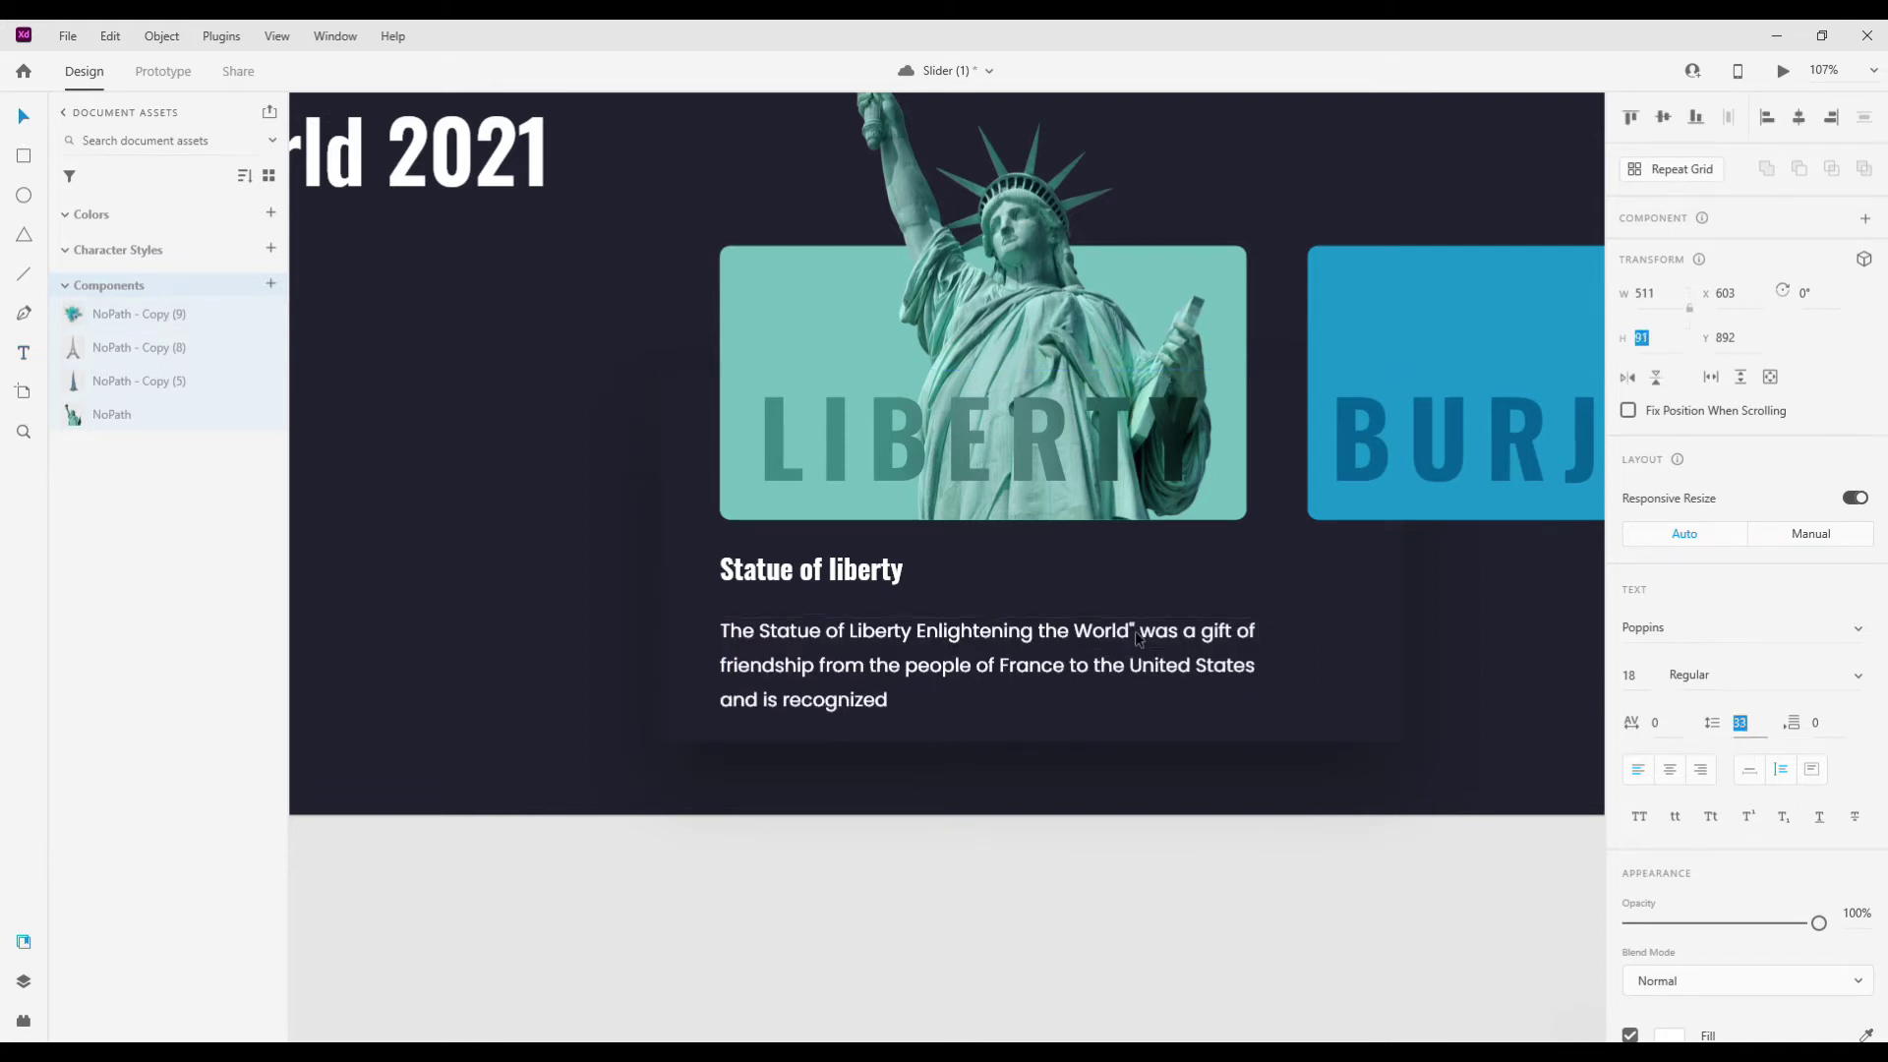
drag(1259, 664, 1328, 664)
double_click(1012, 632)
drag(847, 700, 1127, 664)
key(BackSpace)
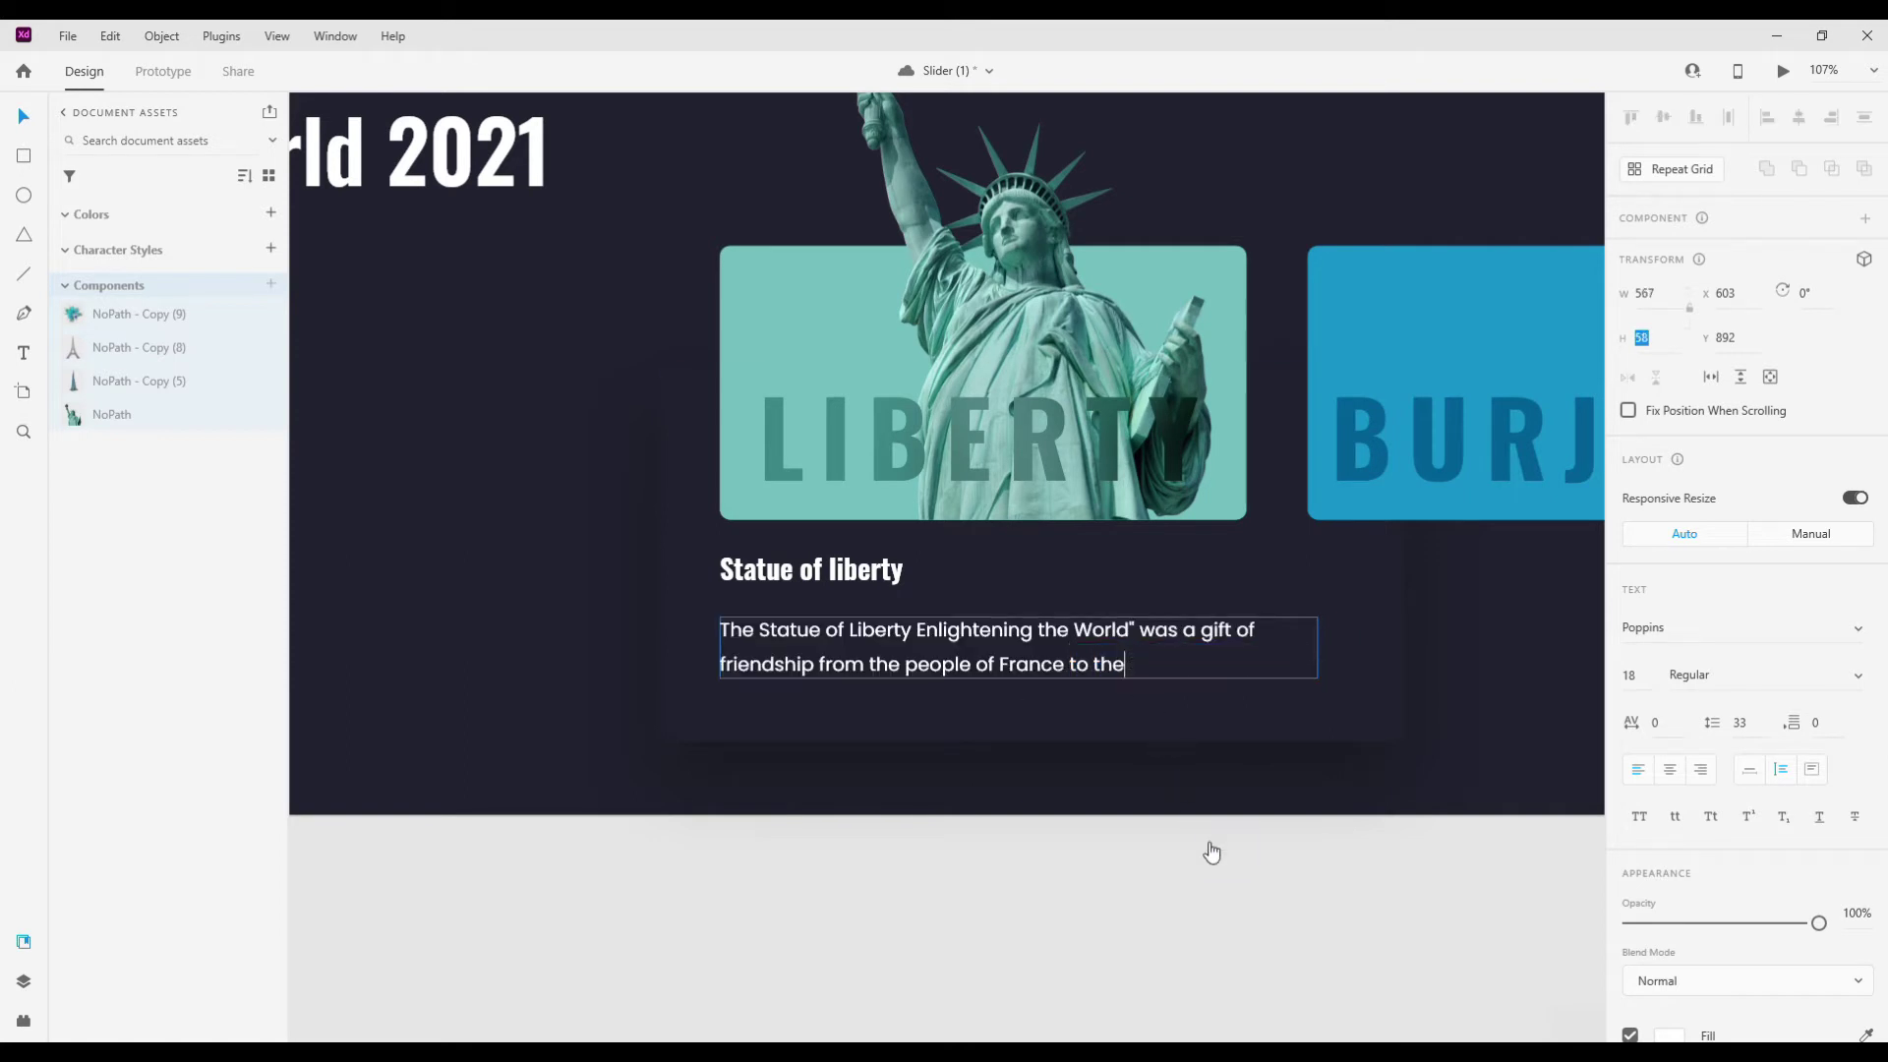
text(.)
key(Escape)
scroll(1172, 834, down, 2)
scroll(987, 812, down, 2)
- Place the paint-splash image at the artboard's top-right edge and ungroup it into a plain image
scroll(1028, 818, down, 1)
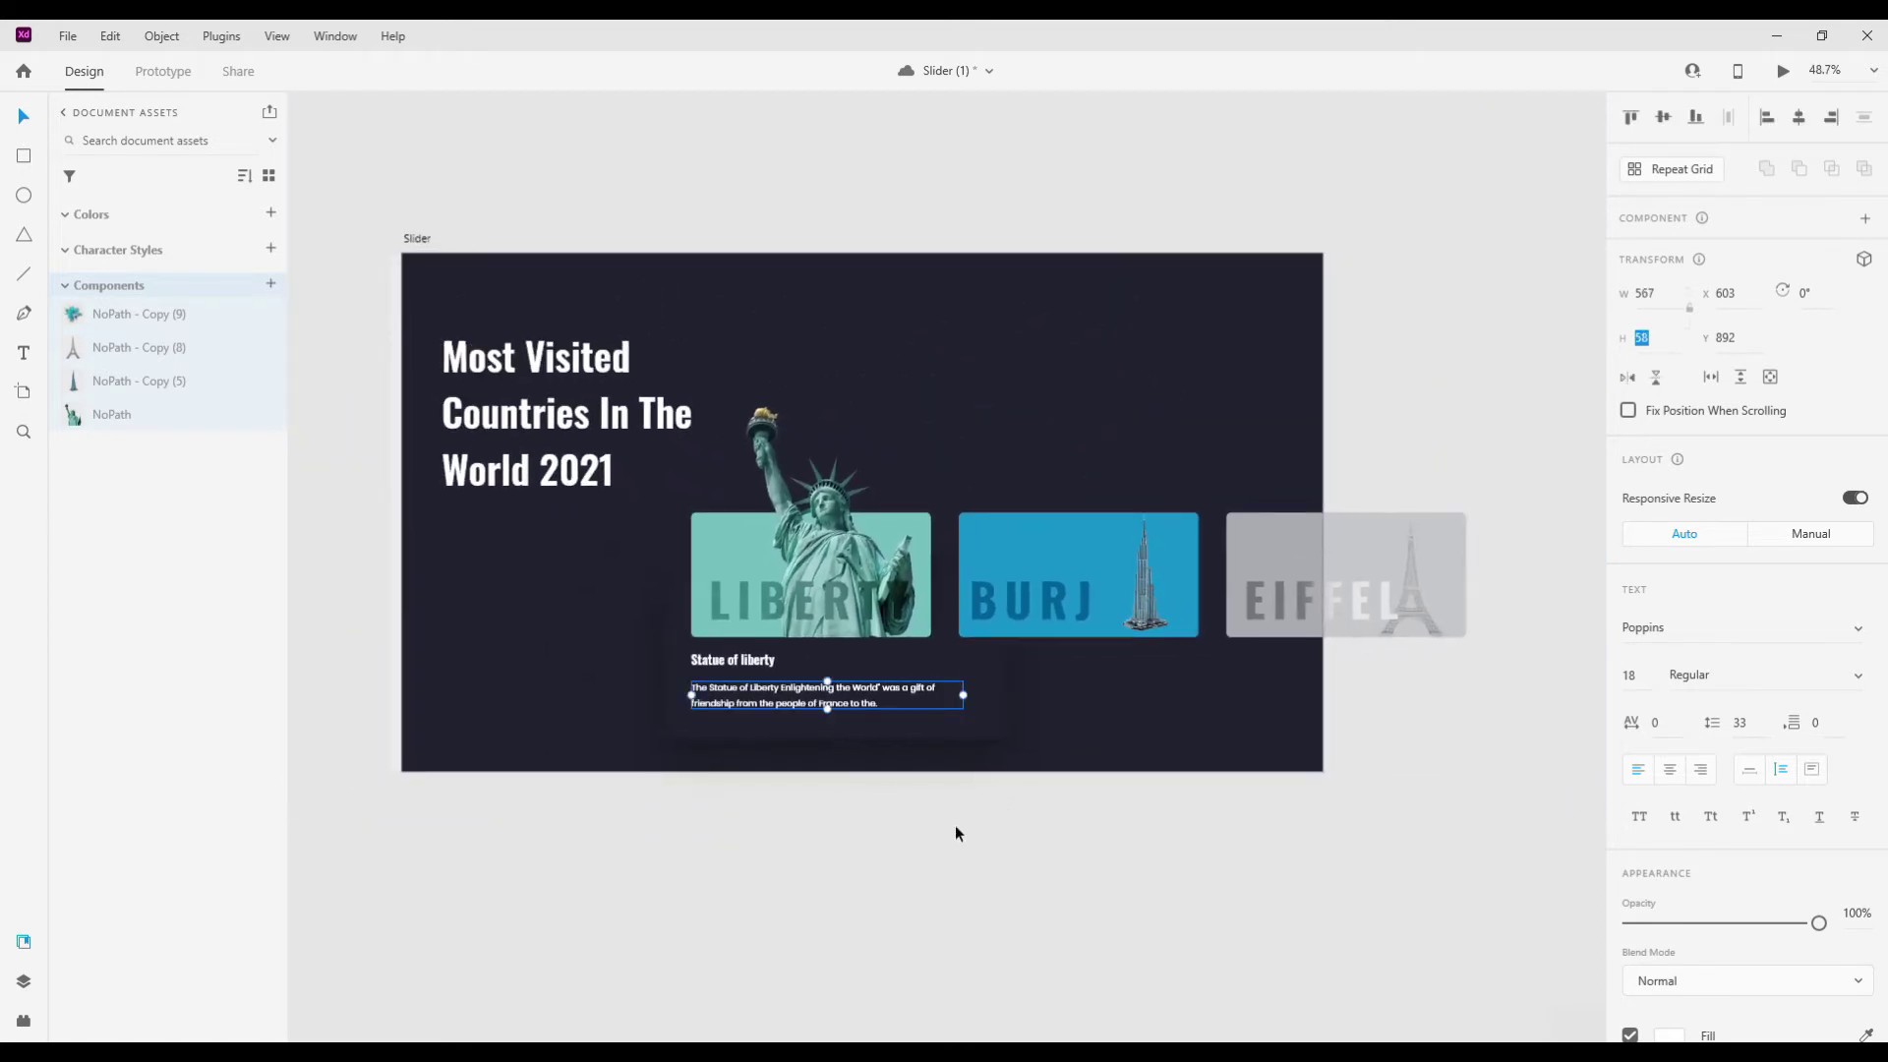
click(1029, 851)
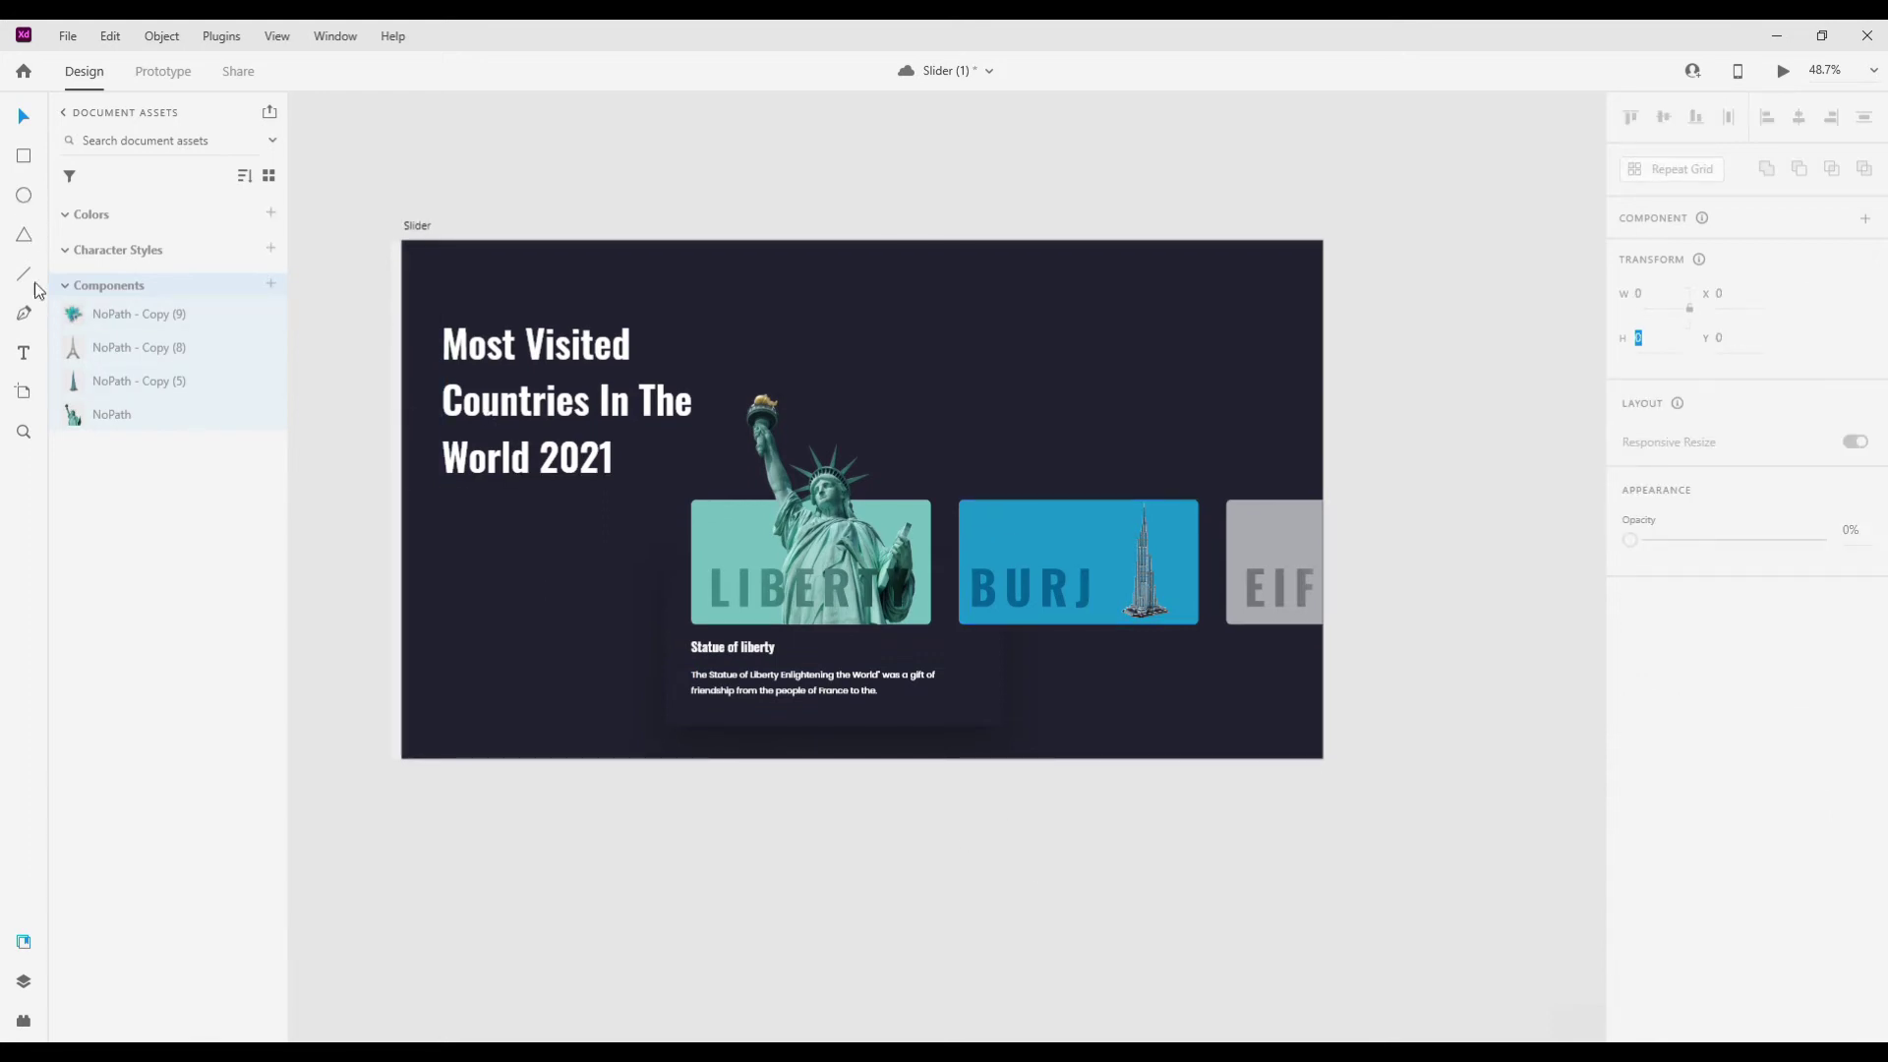
click(603, 411)
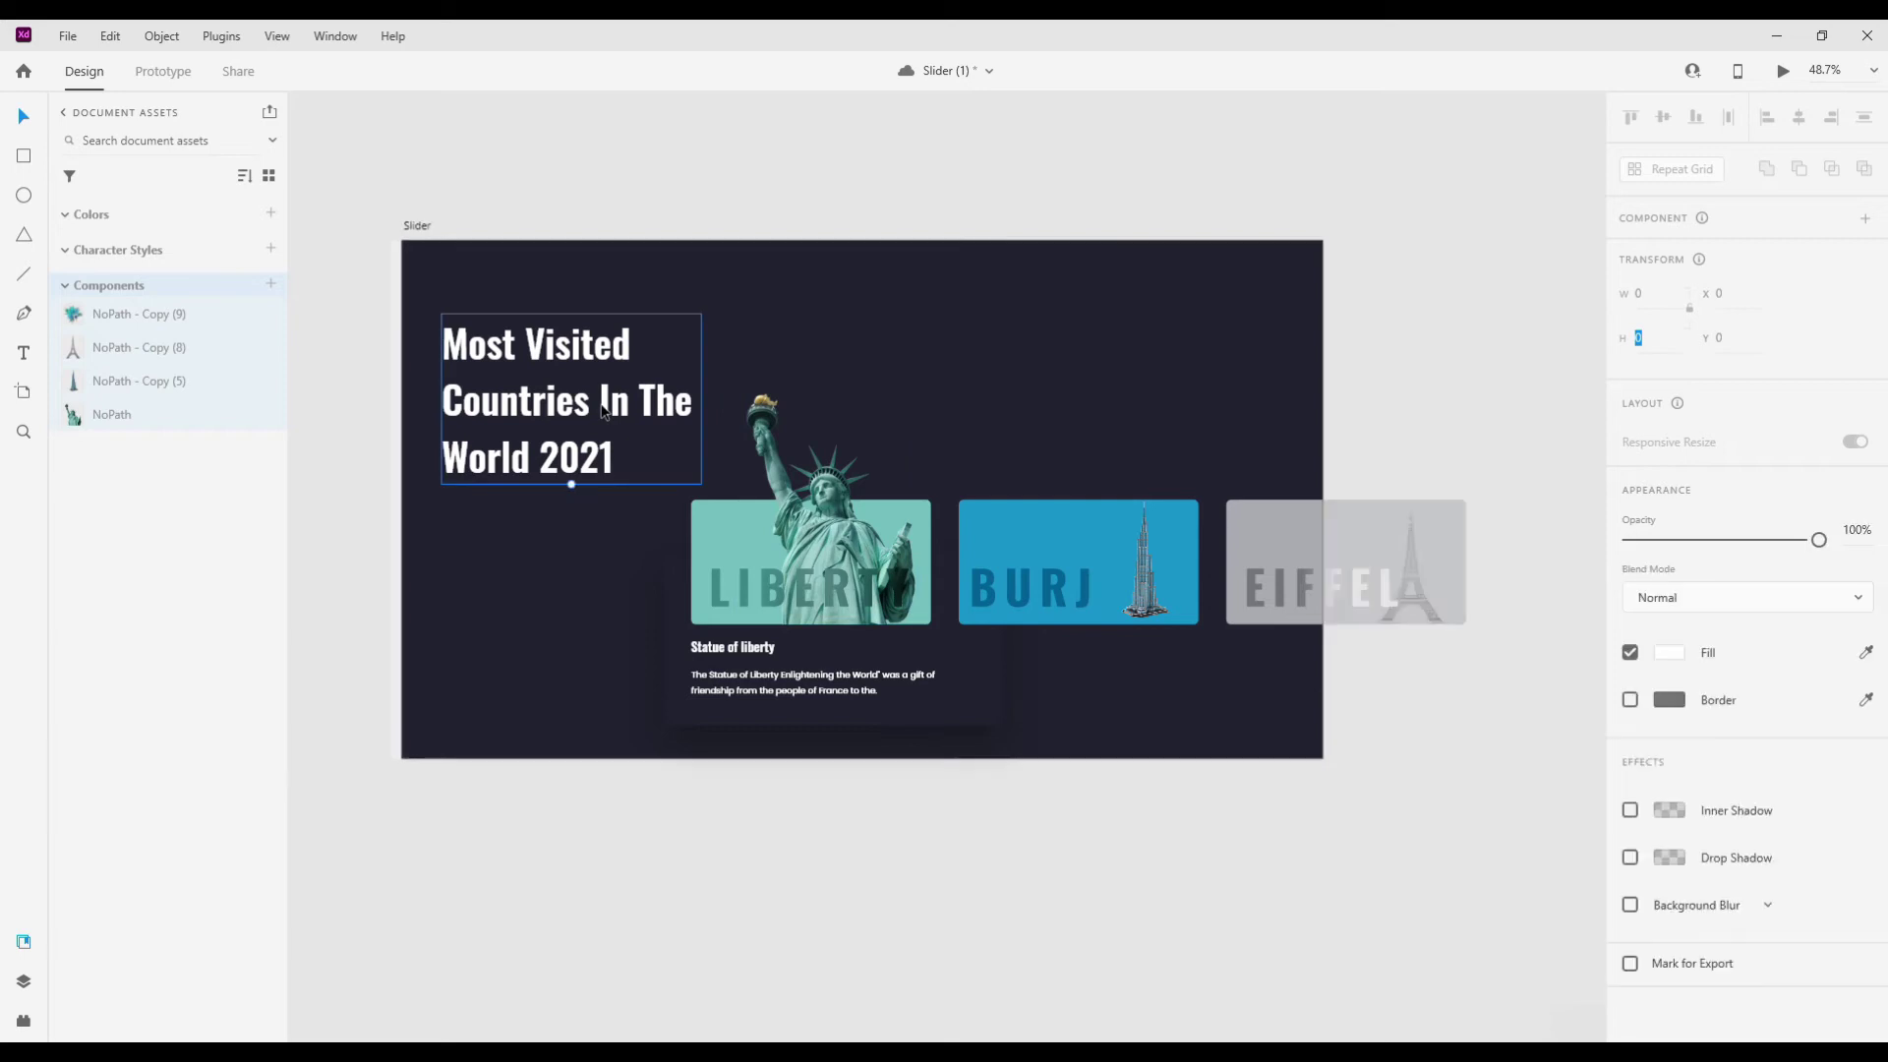
click(881, 783)
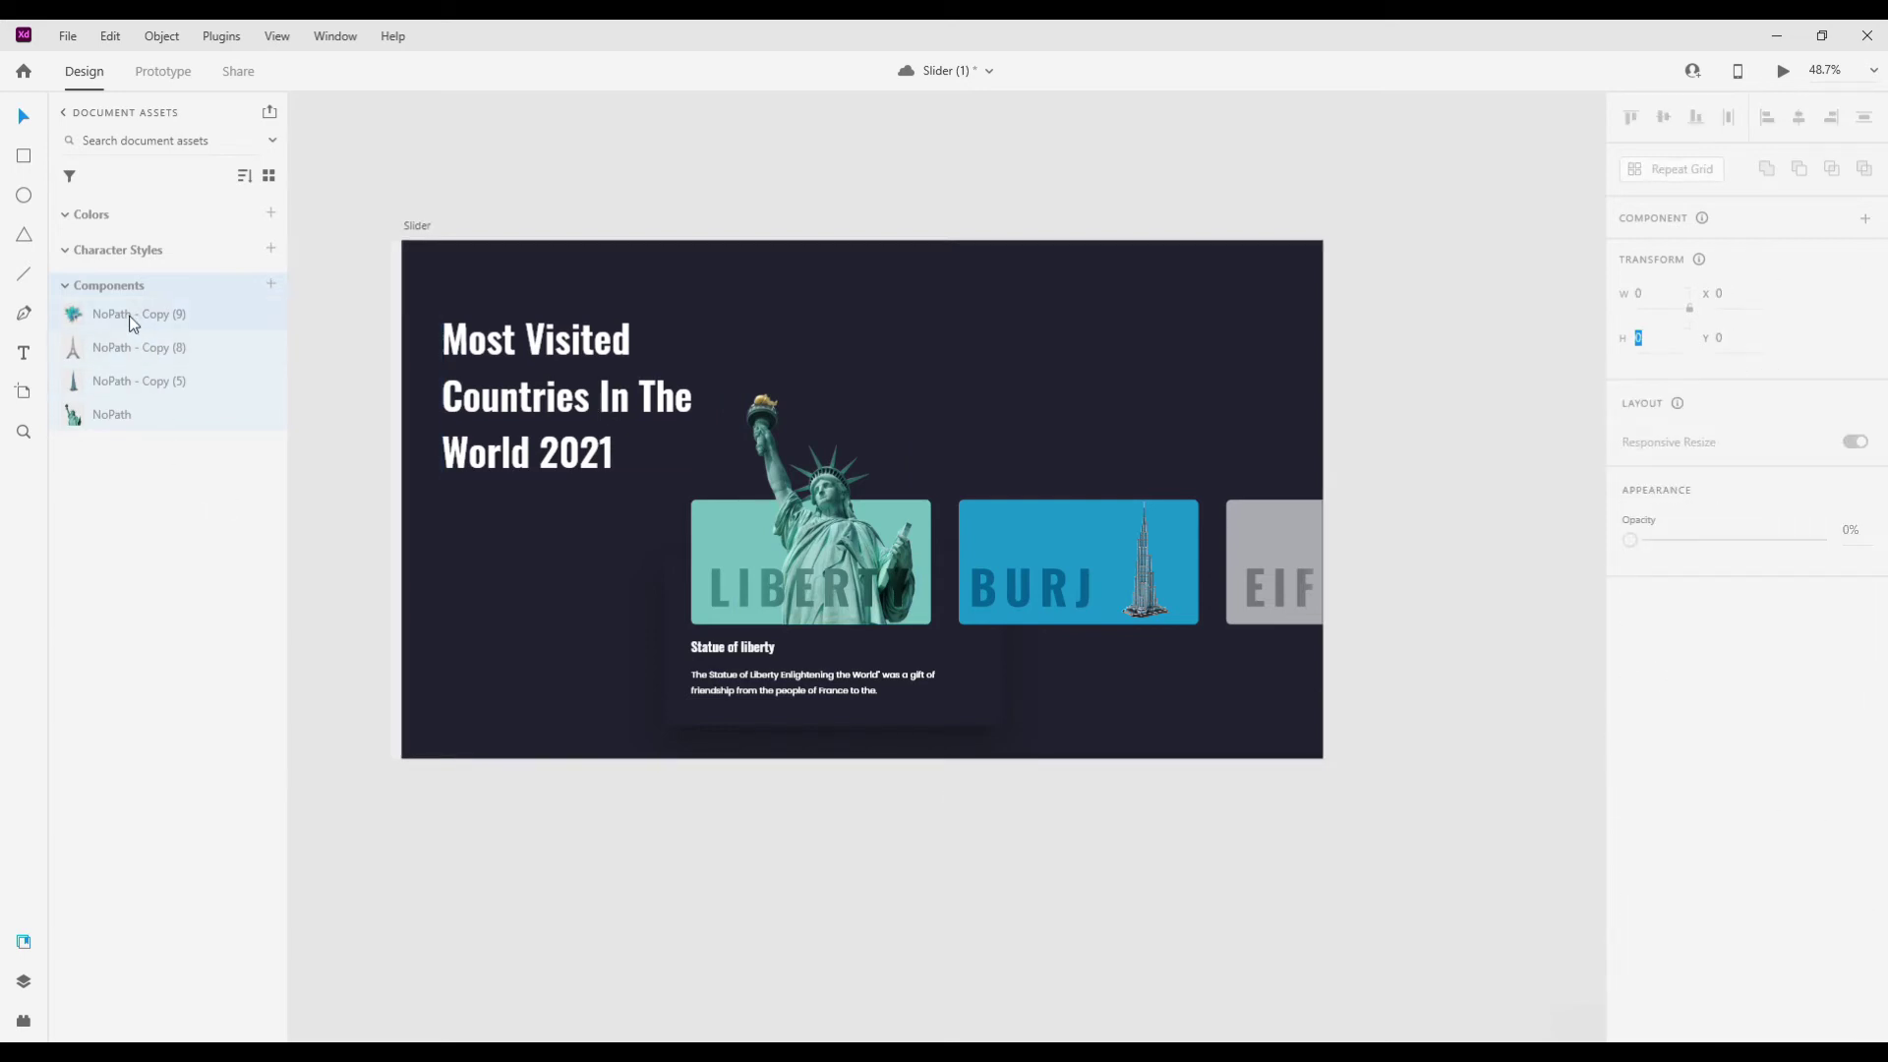
drag(156, 327, 1367, 517)
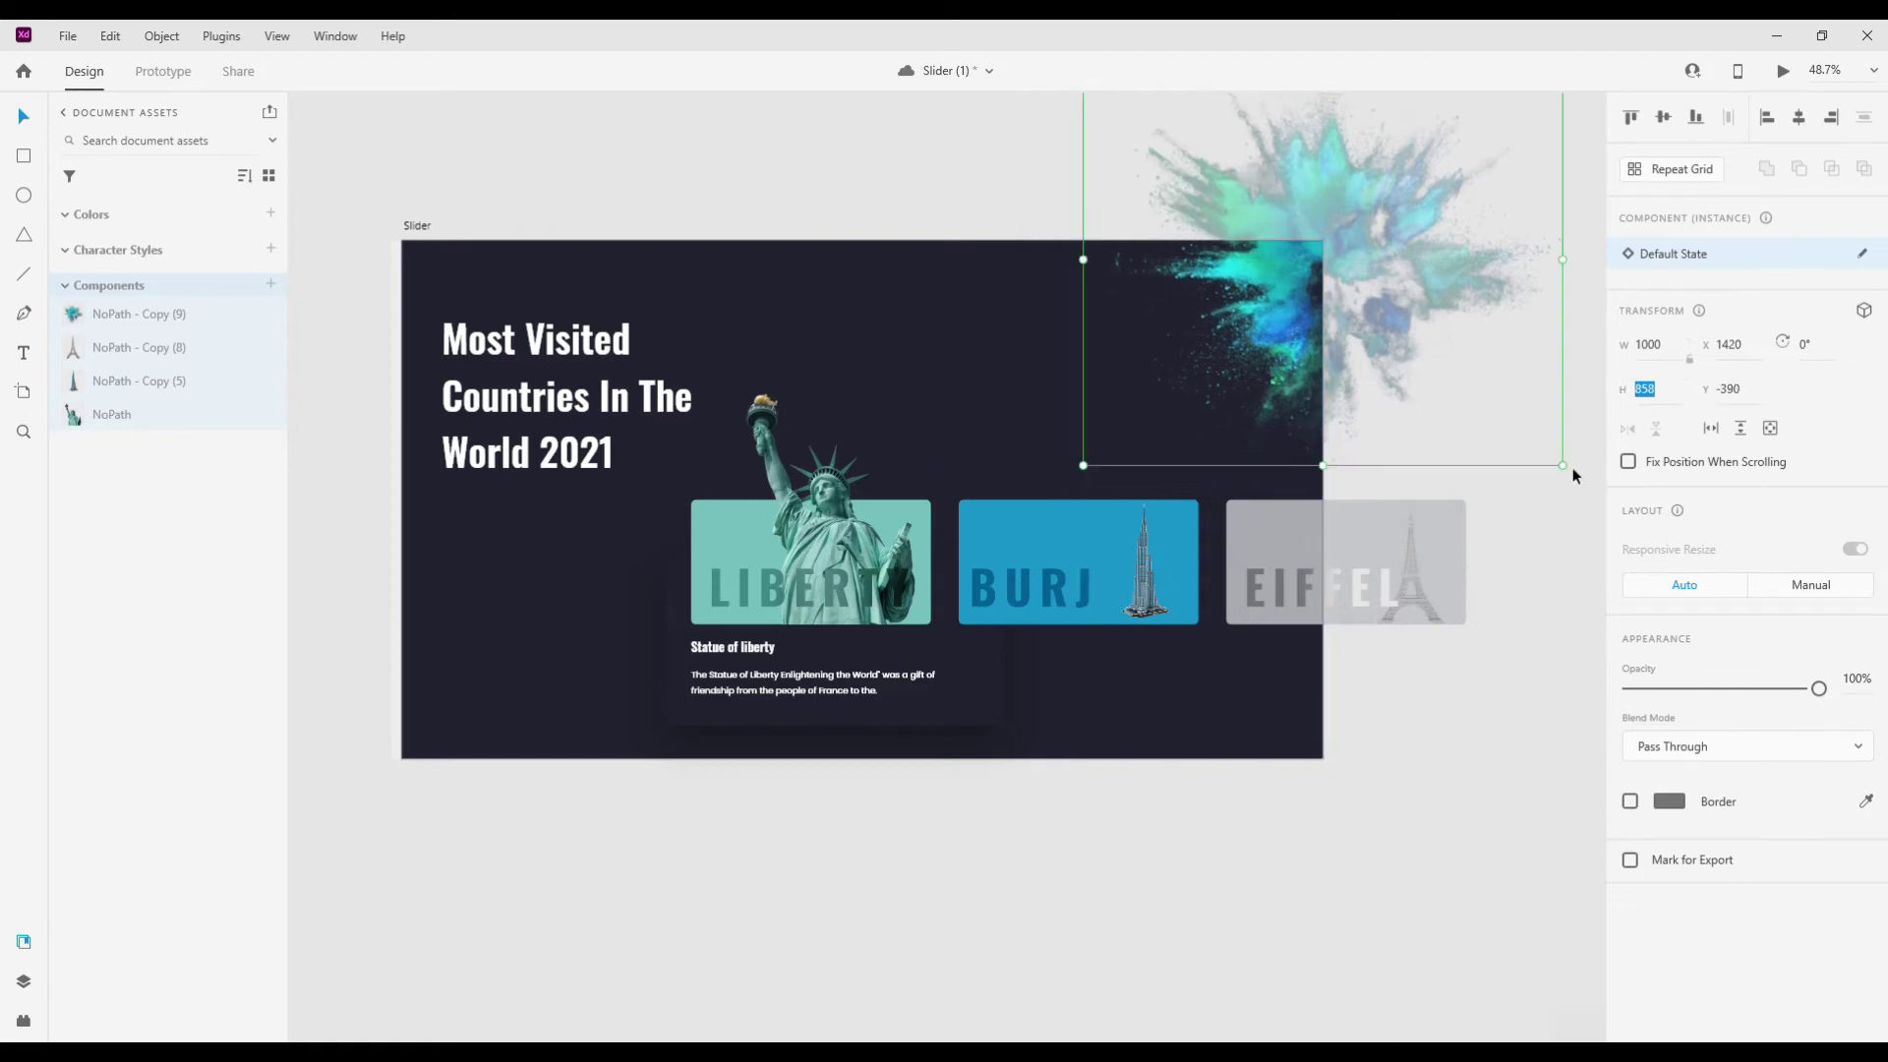
key(ctrl+shift+g)
- Draw a large fill-less circle, resize it to 1430, and move it past the top-right corner
click(24, 195)
drag(664, 240, 1082, 659)
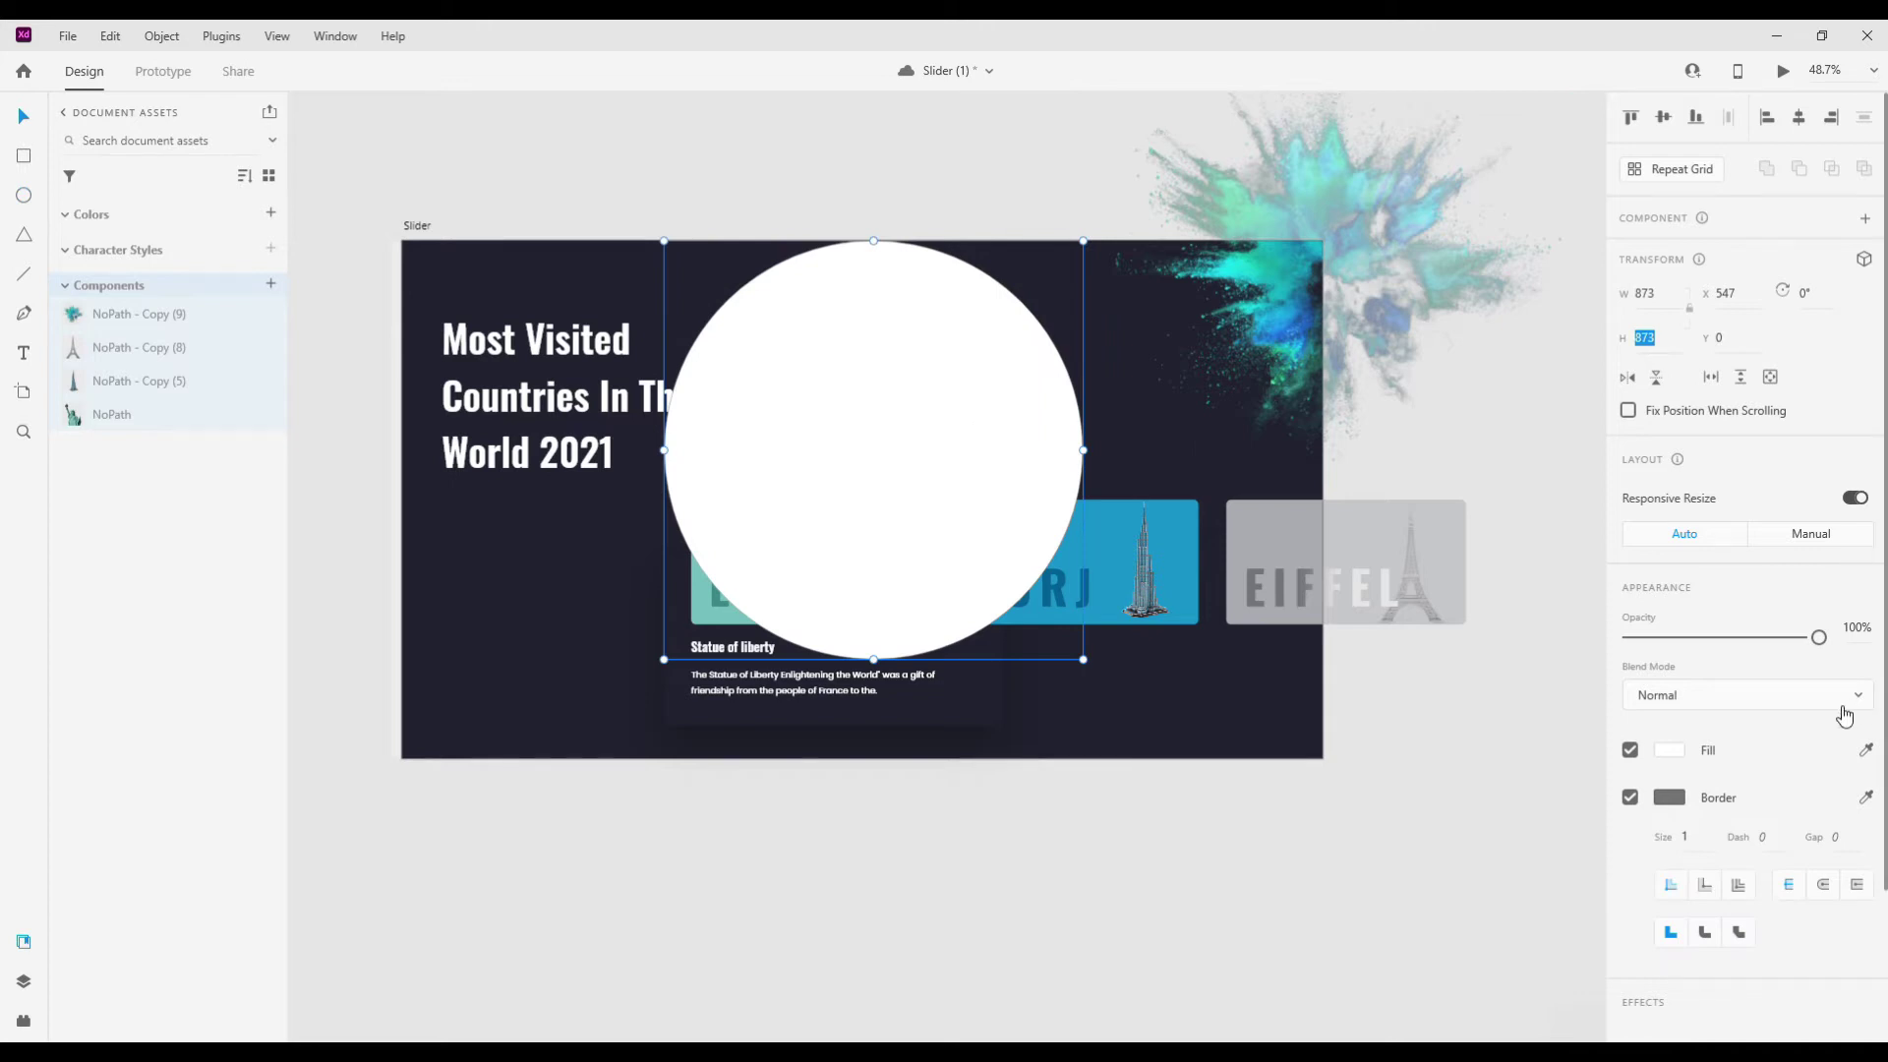
click(1669, 798)
click(1629, 750)
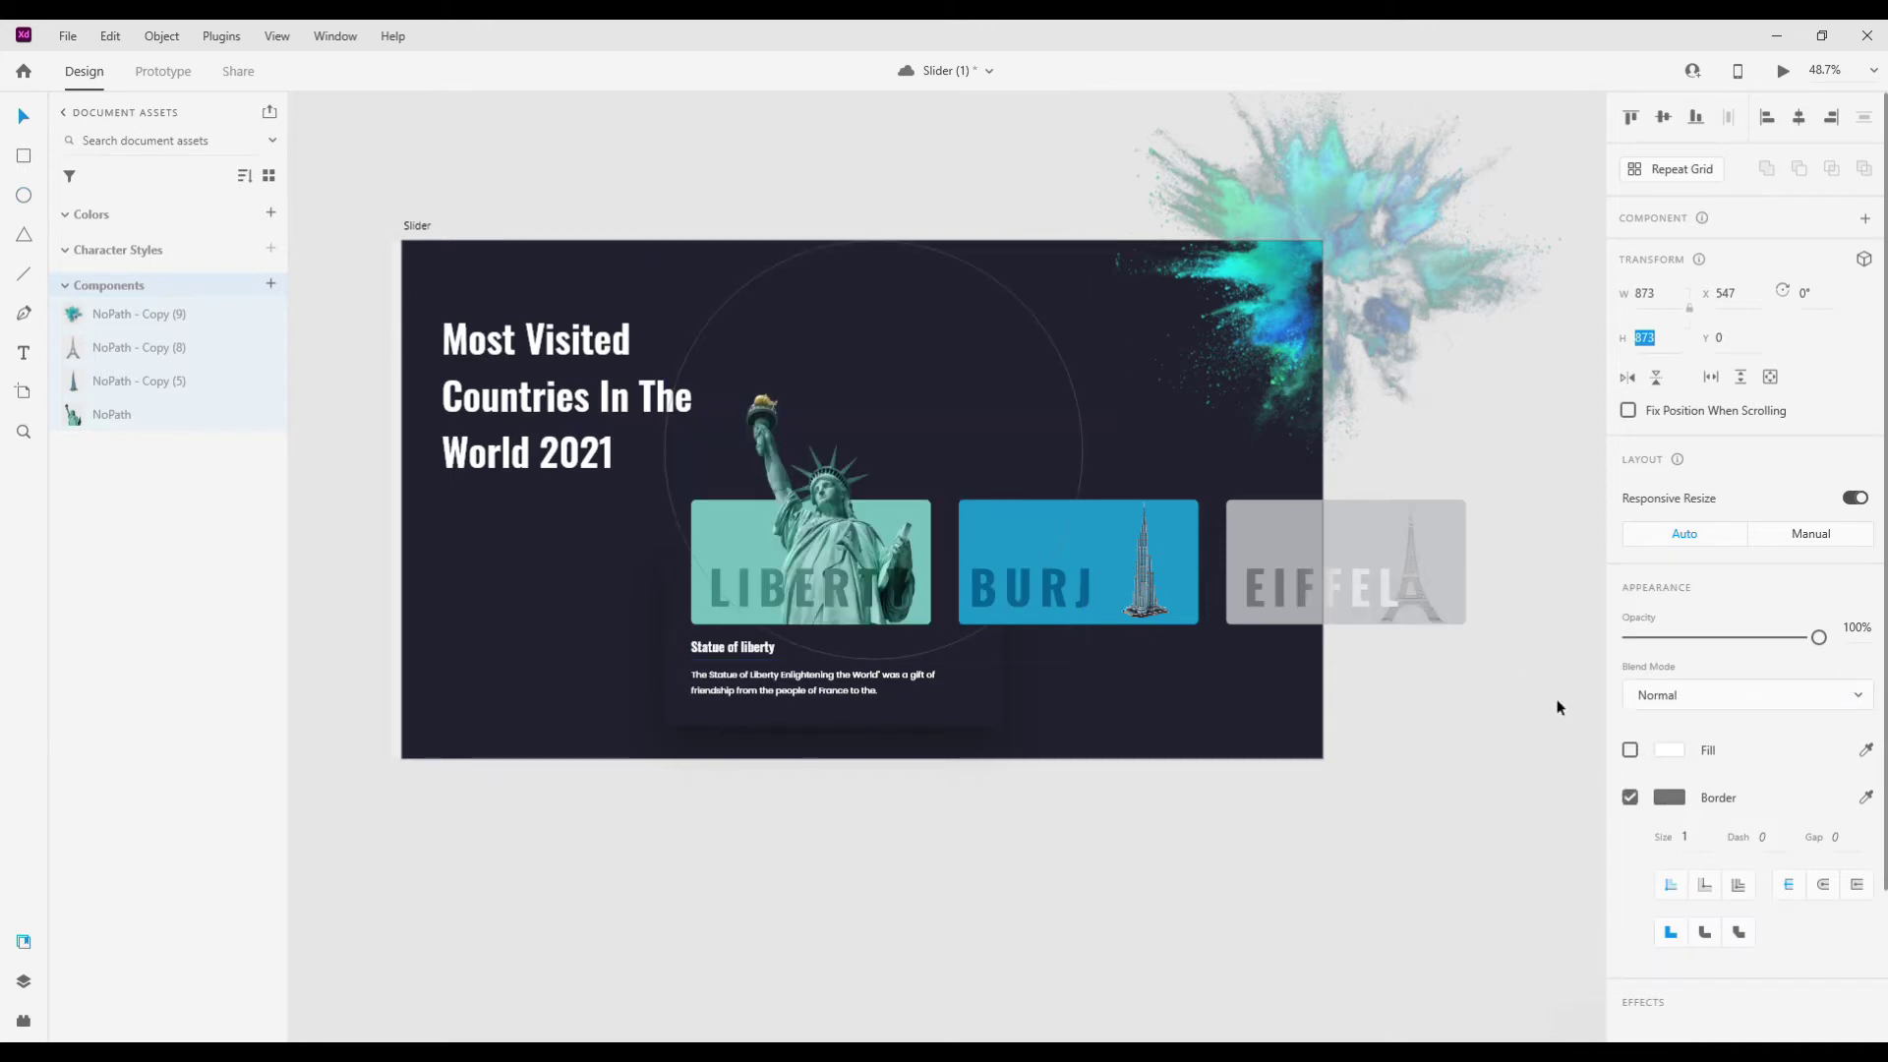
text(91)
key(Return)
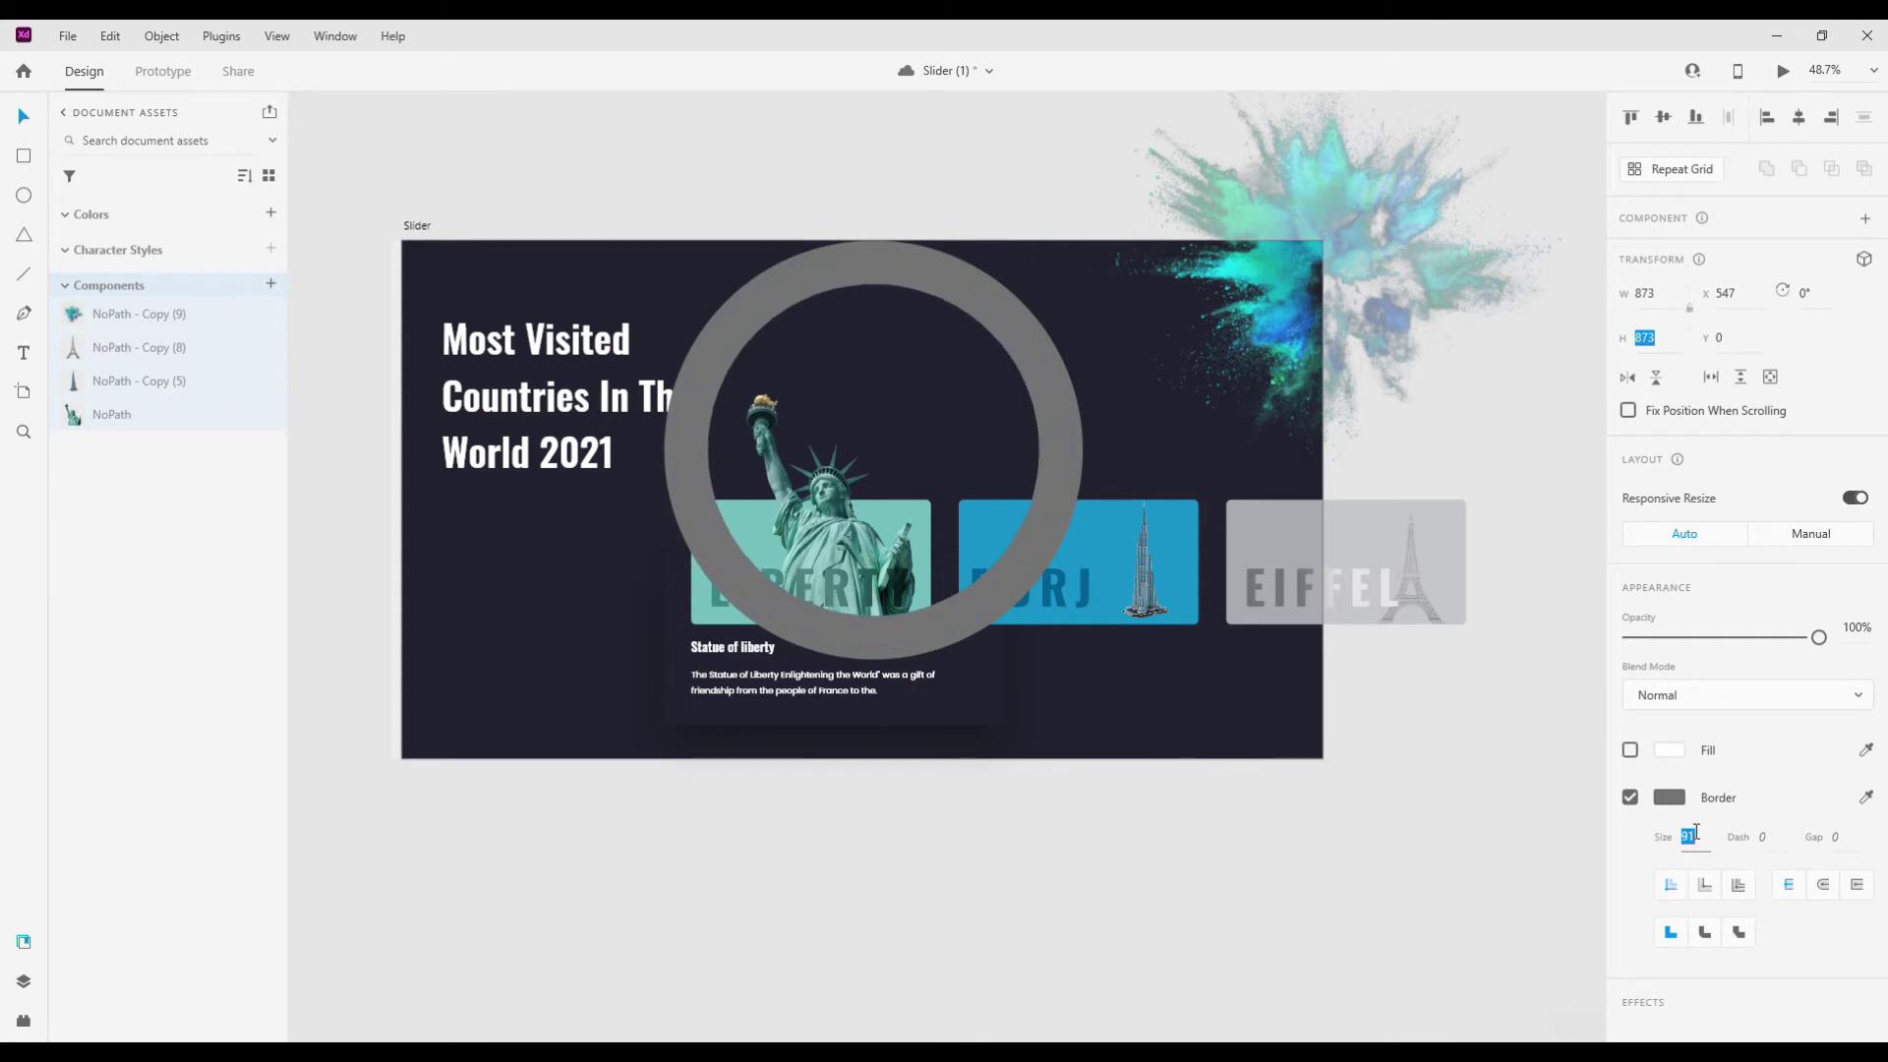
key(shift+Up)
key(shift+Up)
key(shift+Up)
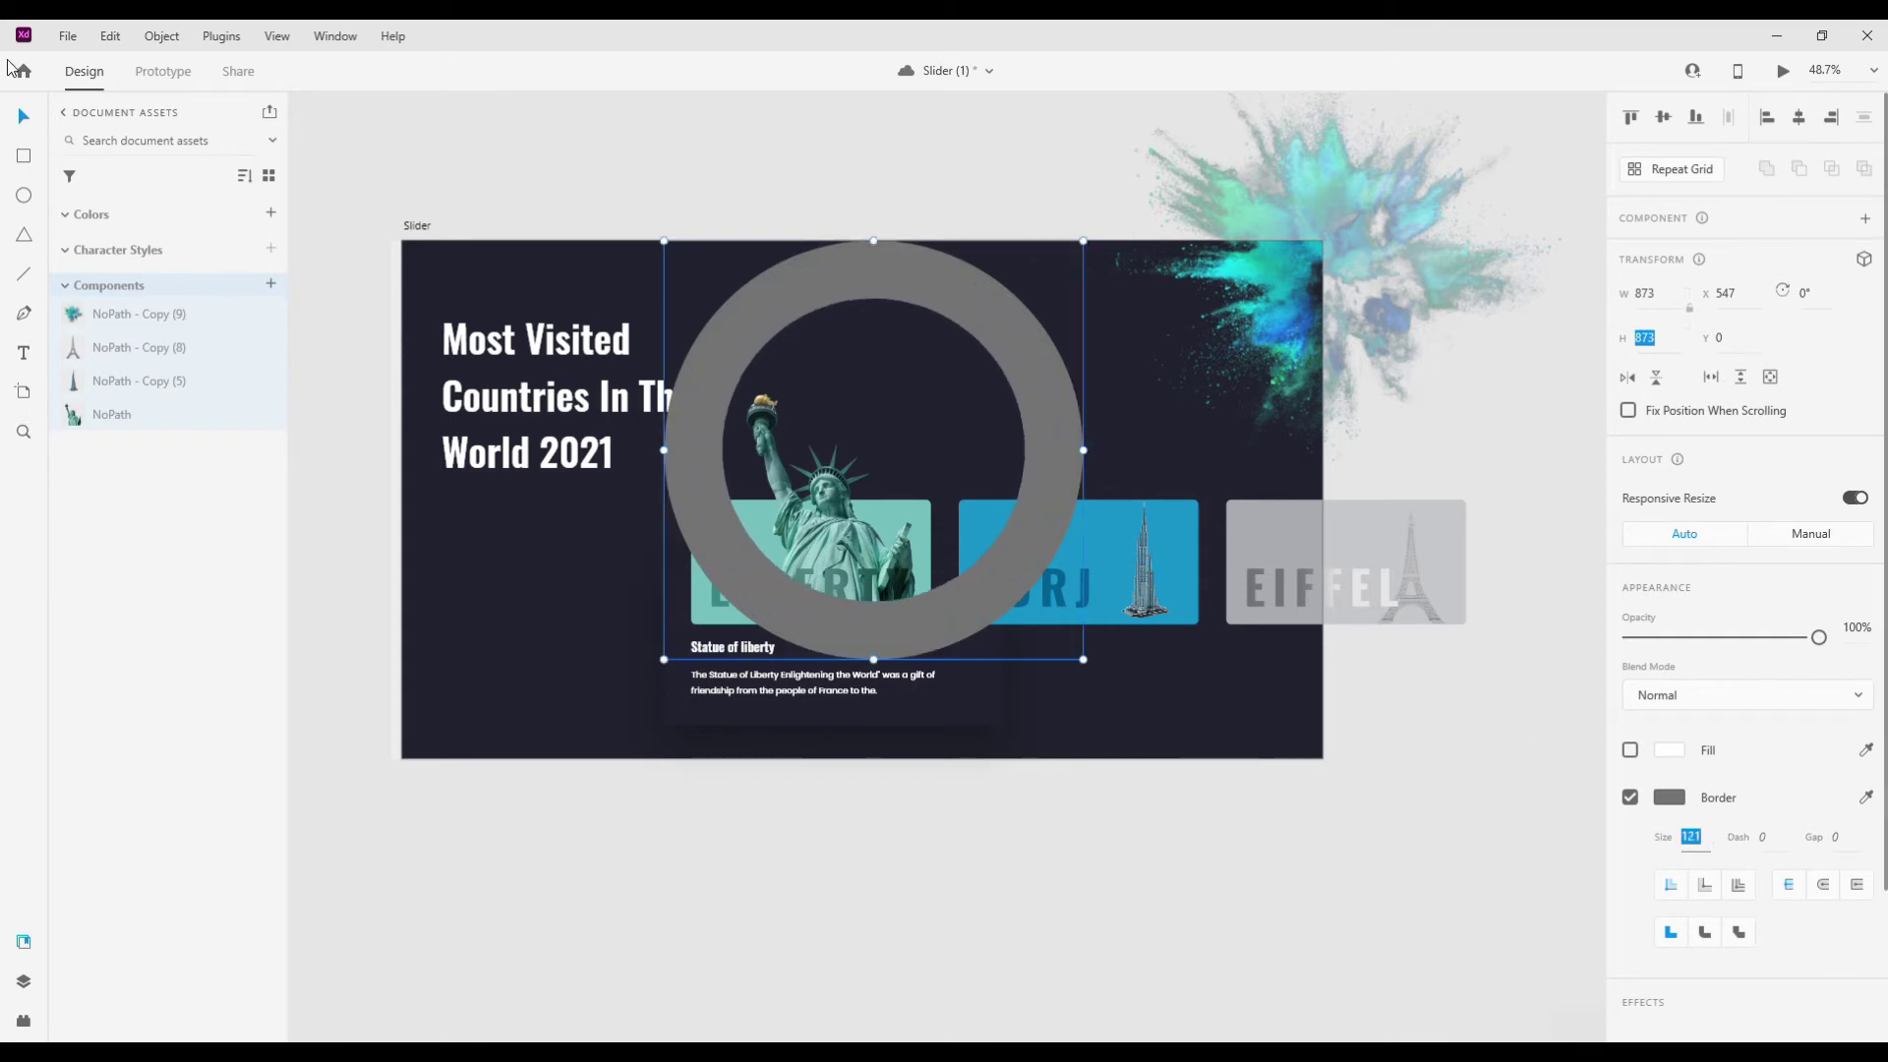
text(1430)
key(Return)
scroll(1276, 755, down, 3)
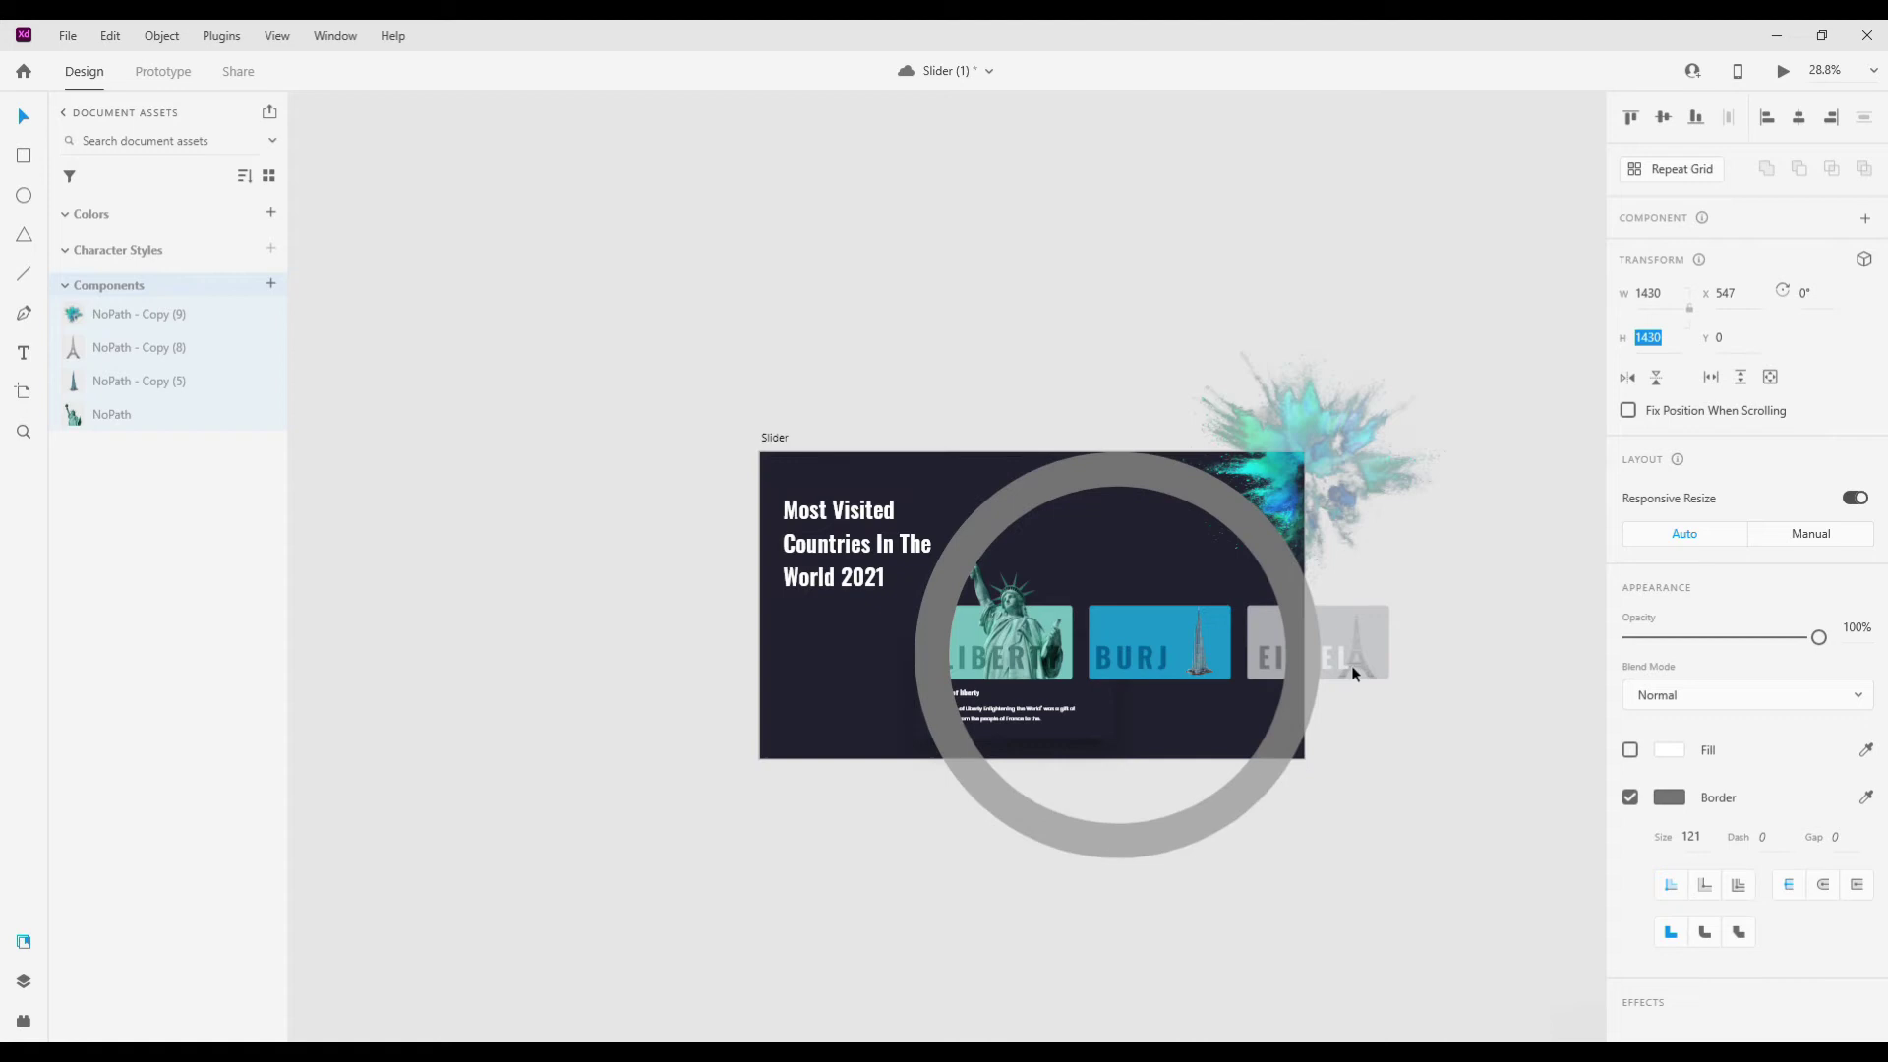
drag(1249, 777, 1388, 624)
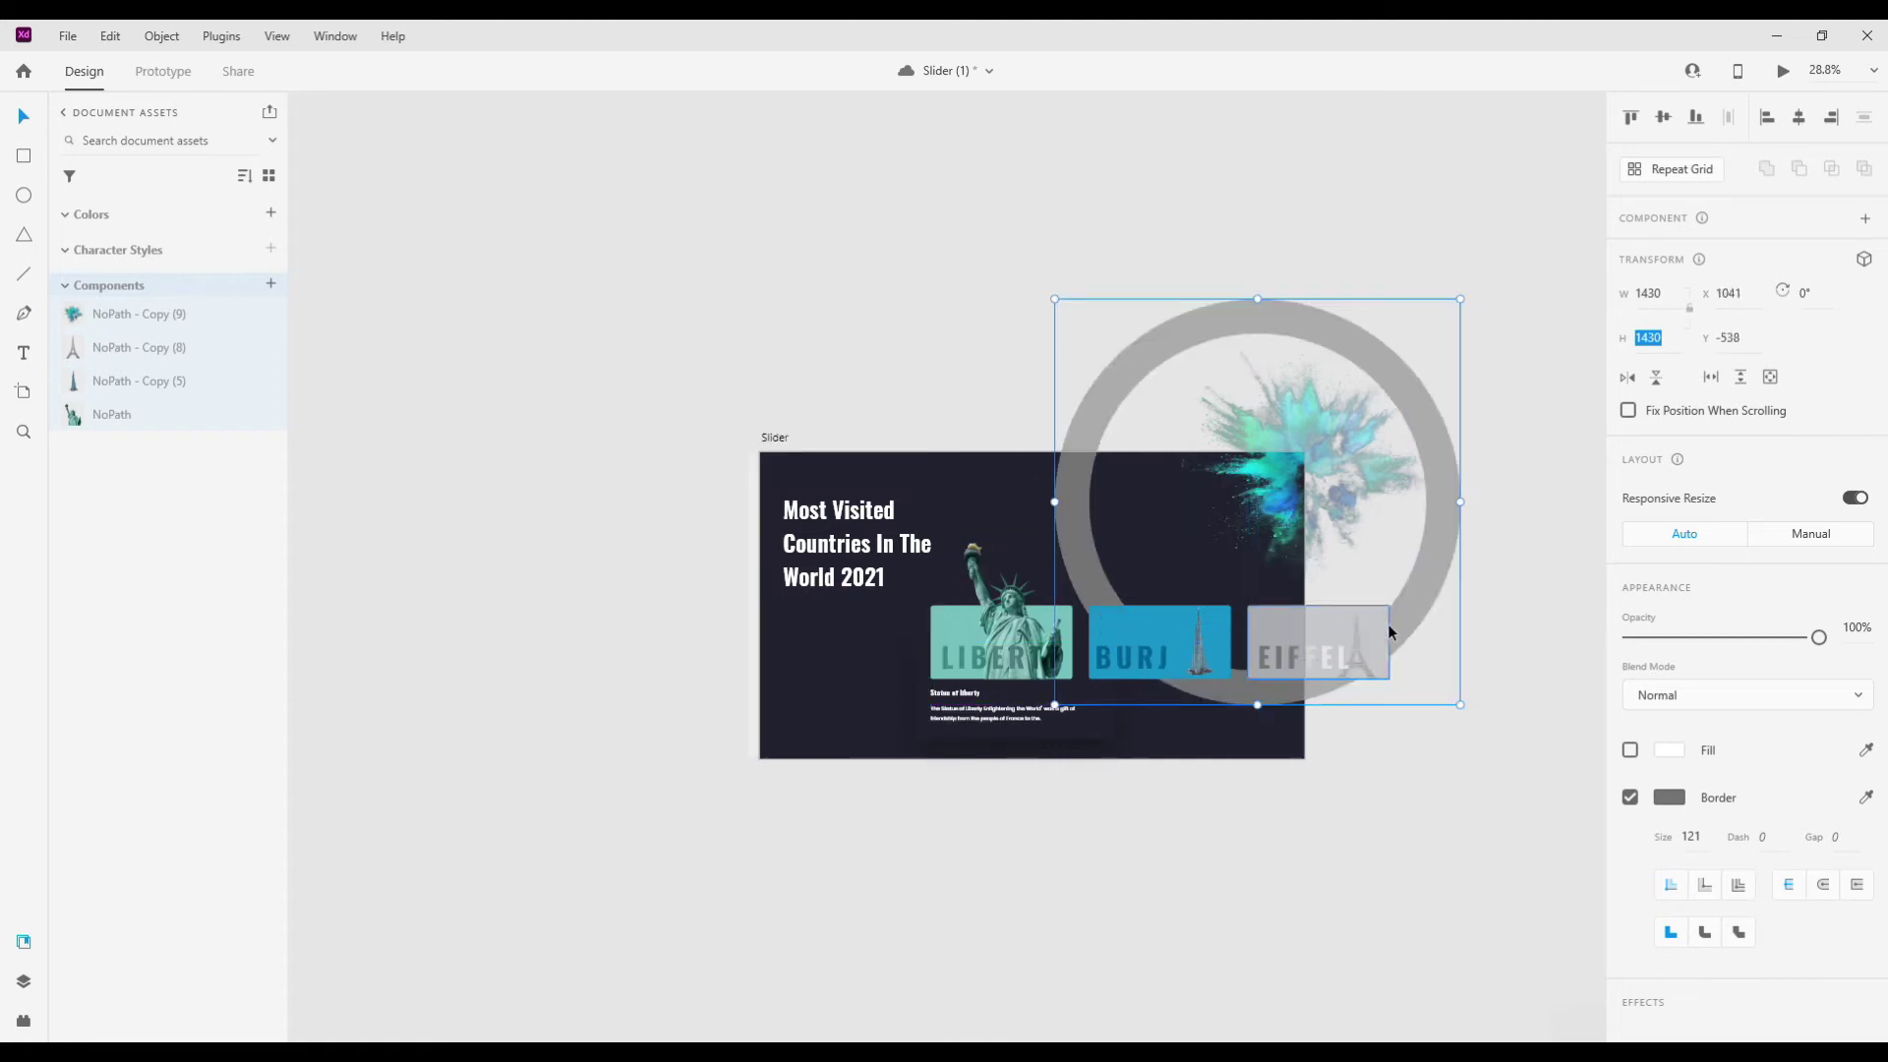
- Give the ring a white 161 outline at 4% opacity and enlarge it to about 1604
click(1668, 797)
click(1374, 666)
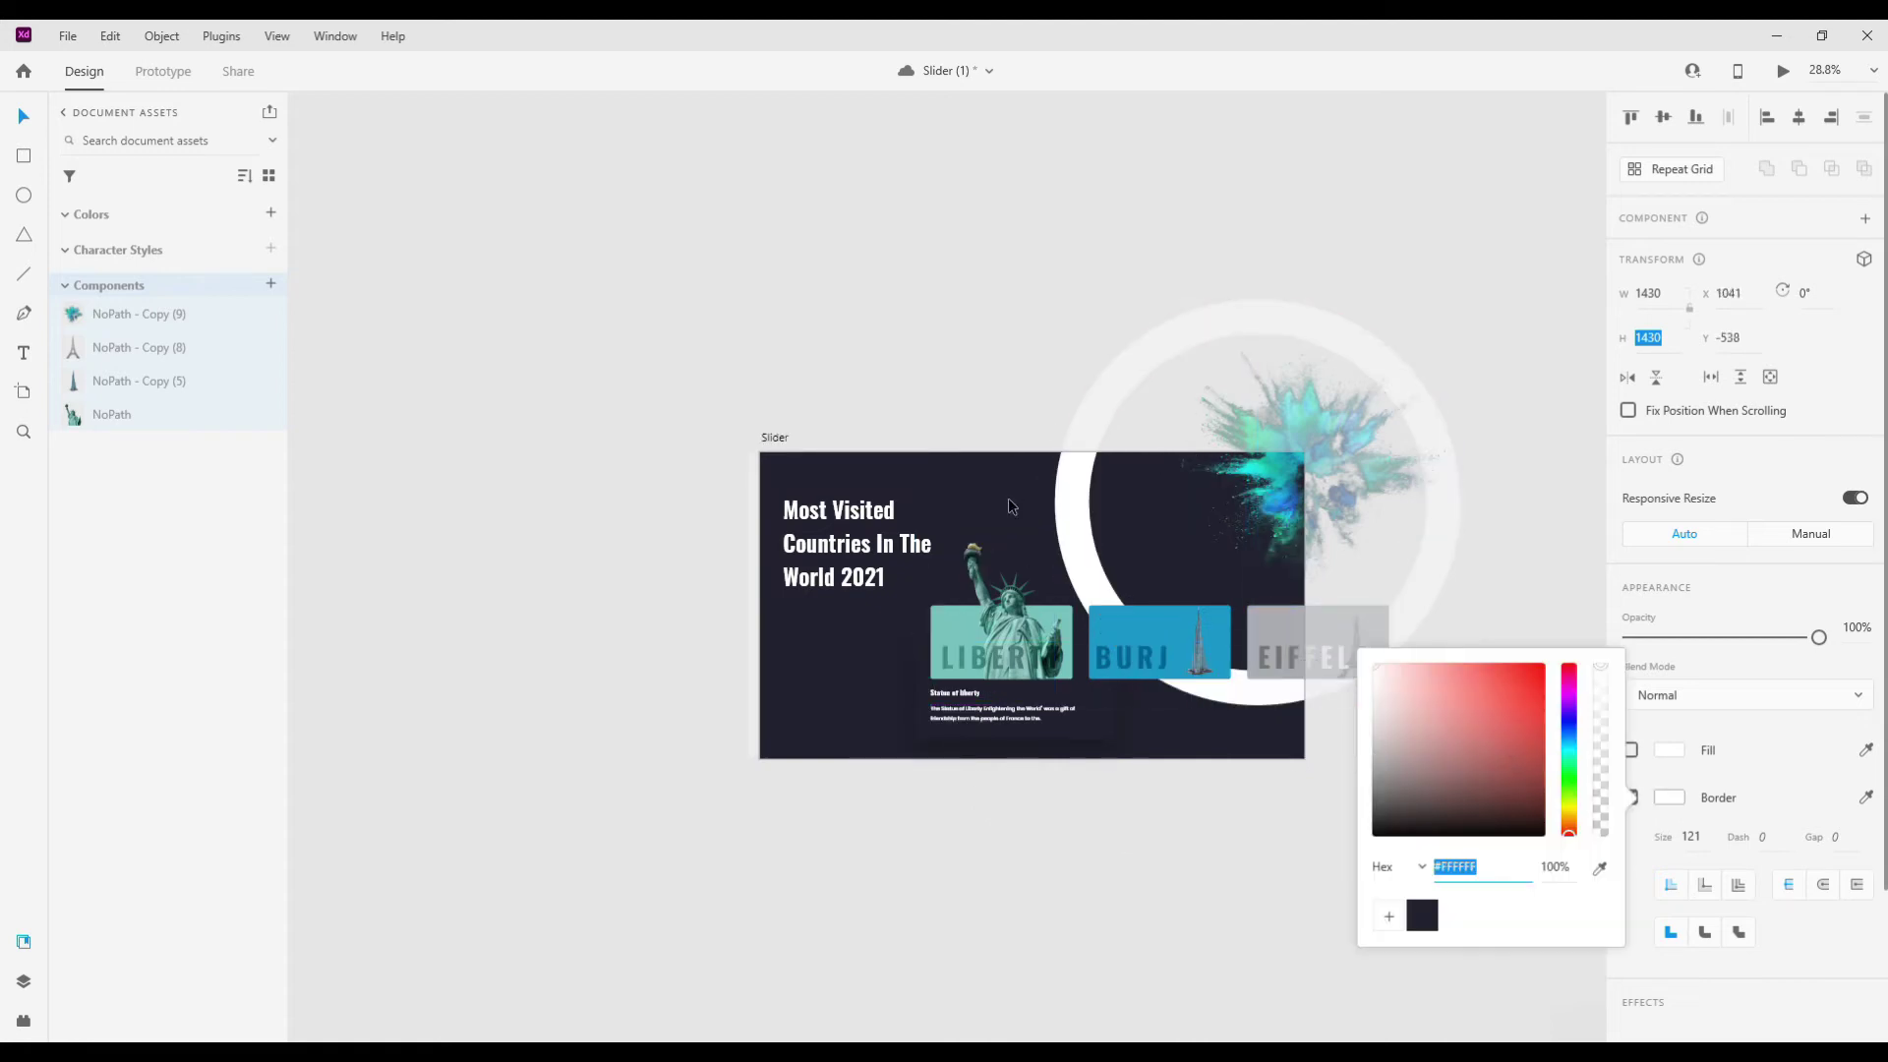
drag(1749, 637, 1638, 637)
click(1701, 843)
text(161)
key(Return)
drag(1460, 708, 1510, 755)
click(1696, 837)
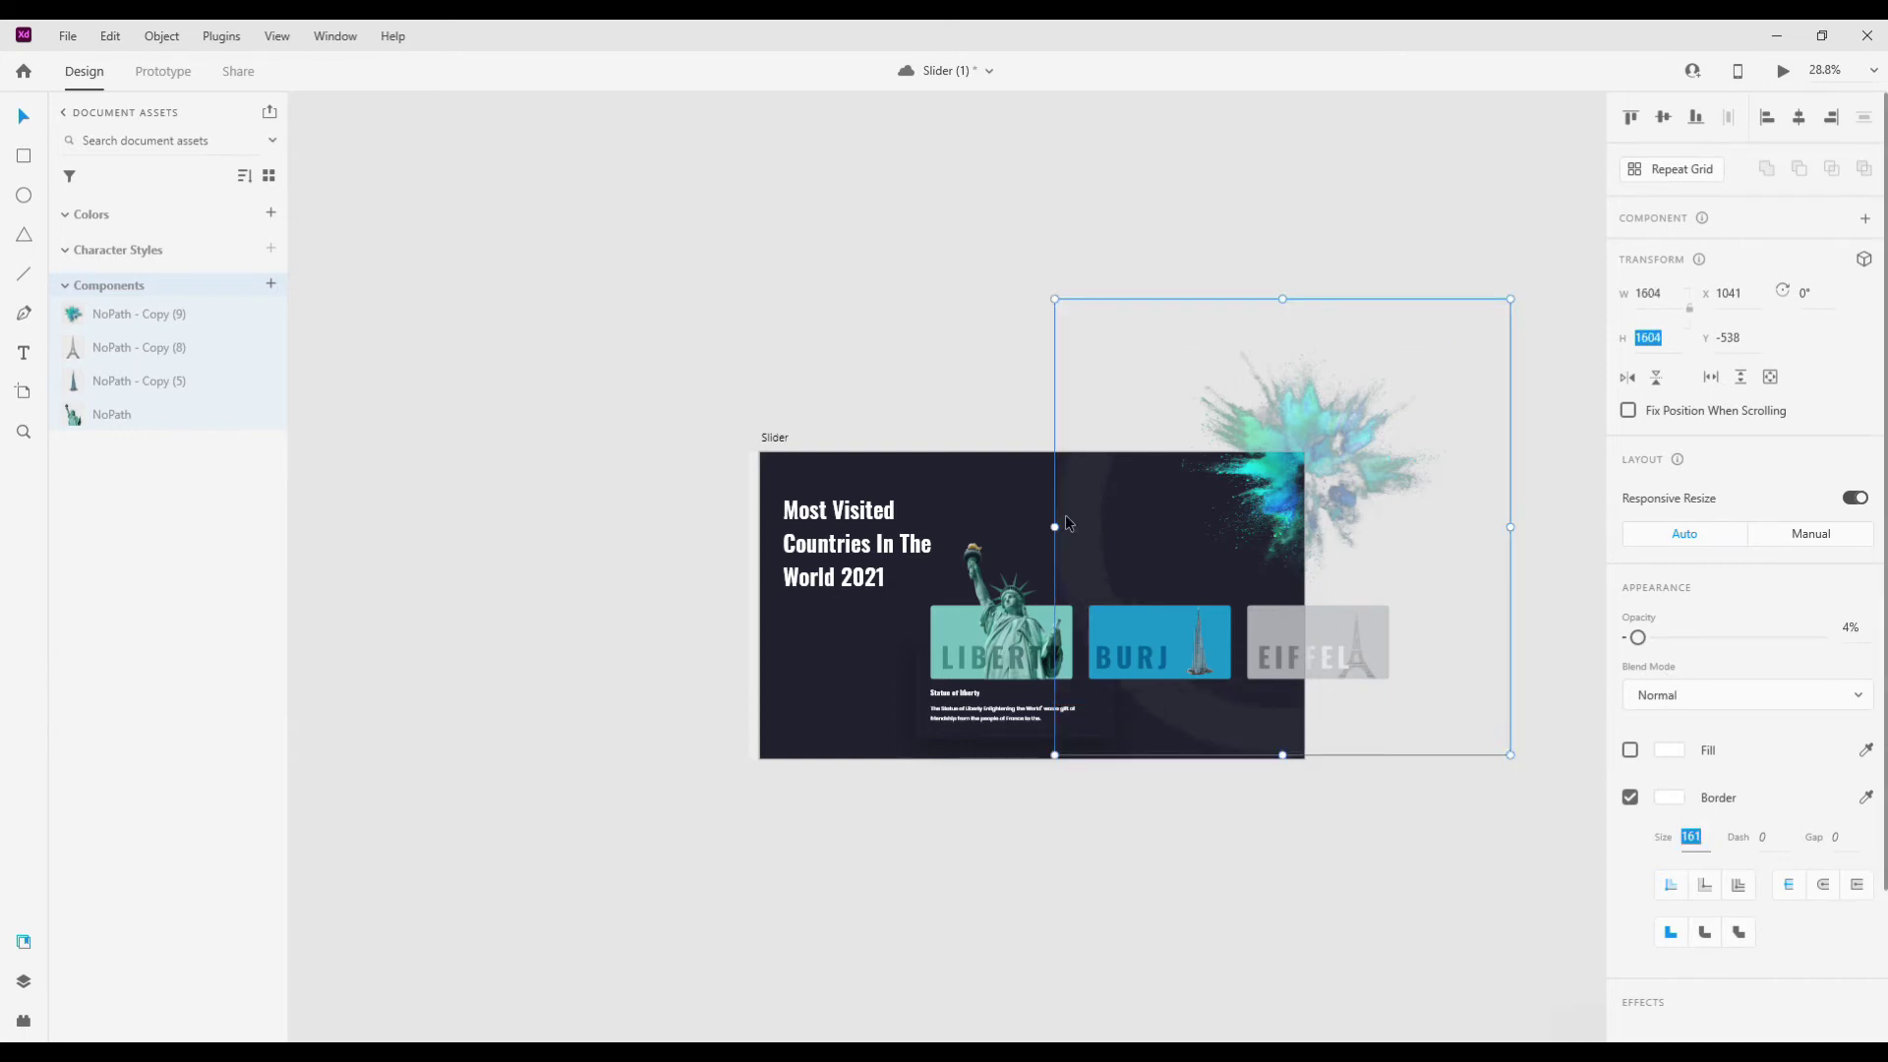
click(1269, 854)
scroll(1228, 771, up, 3)
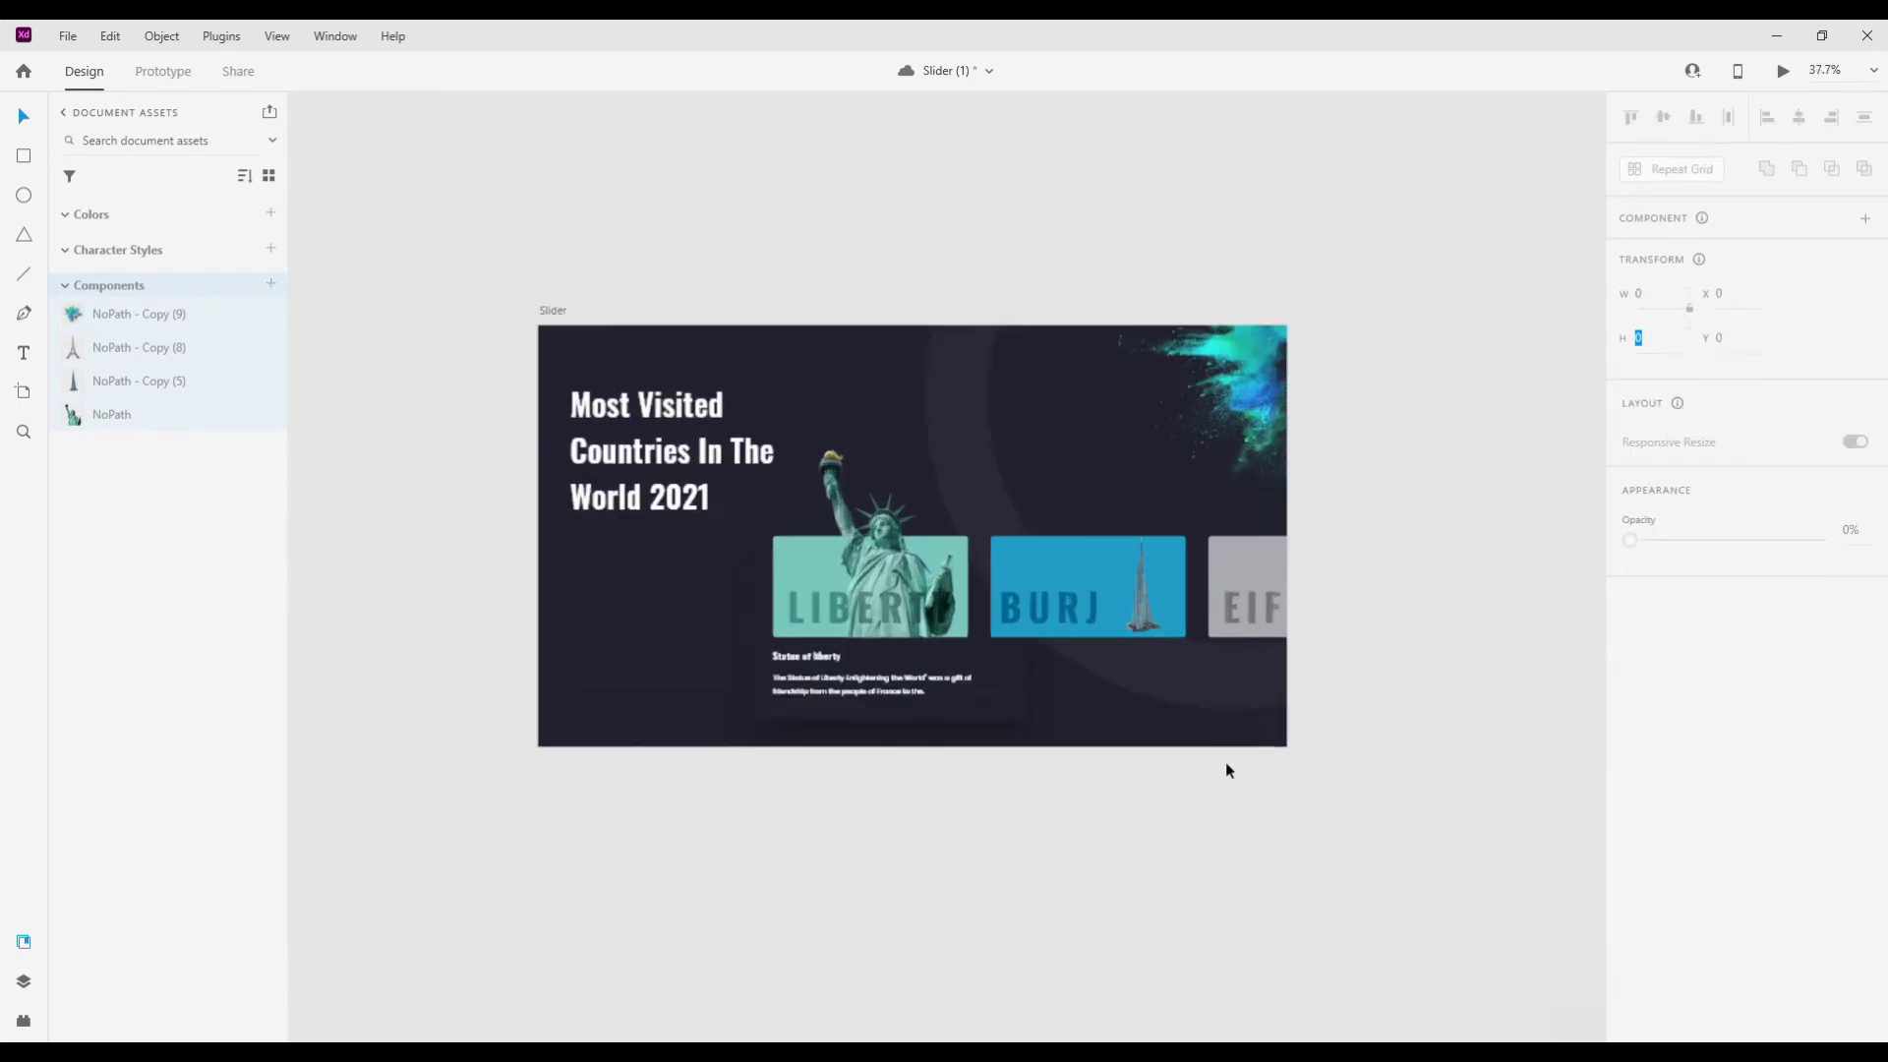
scroll(1140, 797, up, 2)
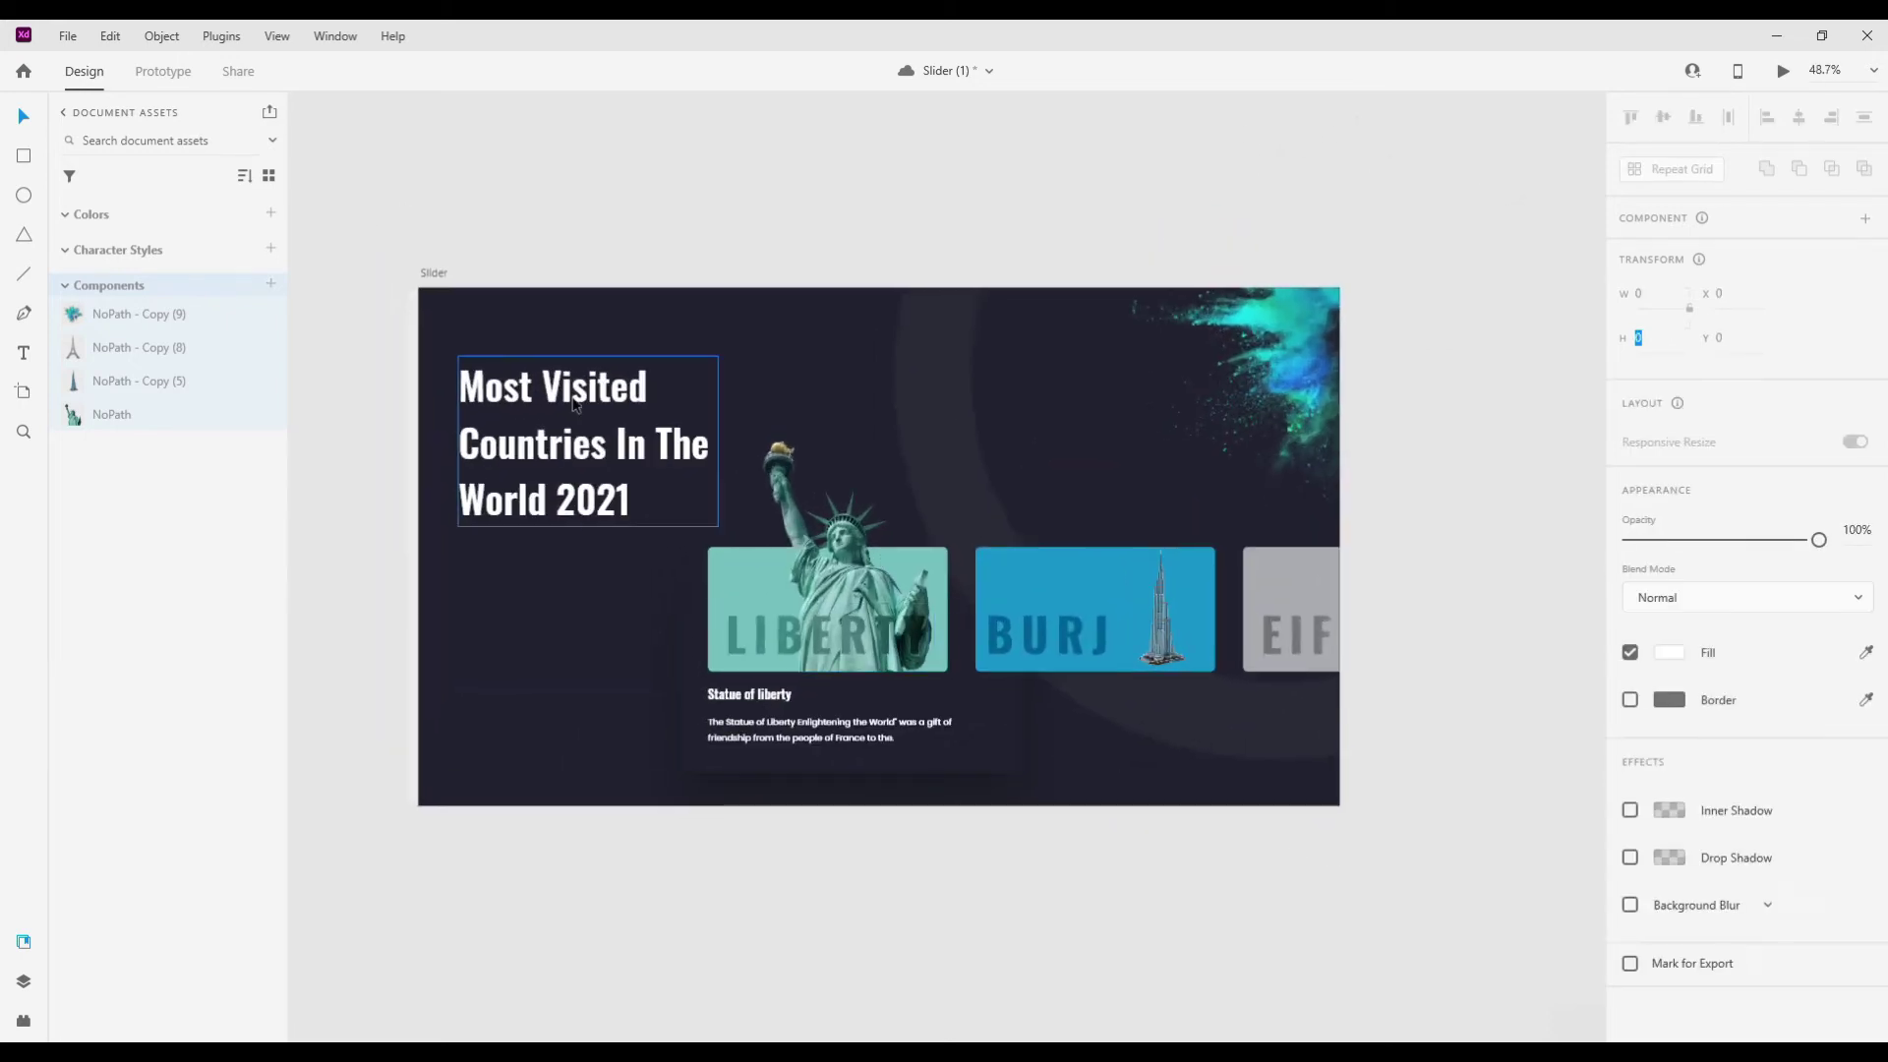
- Search Google in a new Chrome tab for 'Most Visited Countries In The World 2021'
click(649, 473)
key(Down)
key(alt+Tab)
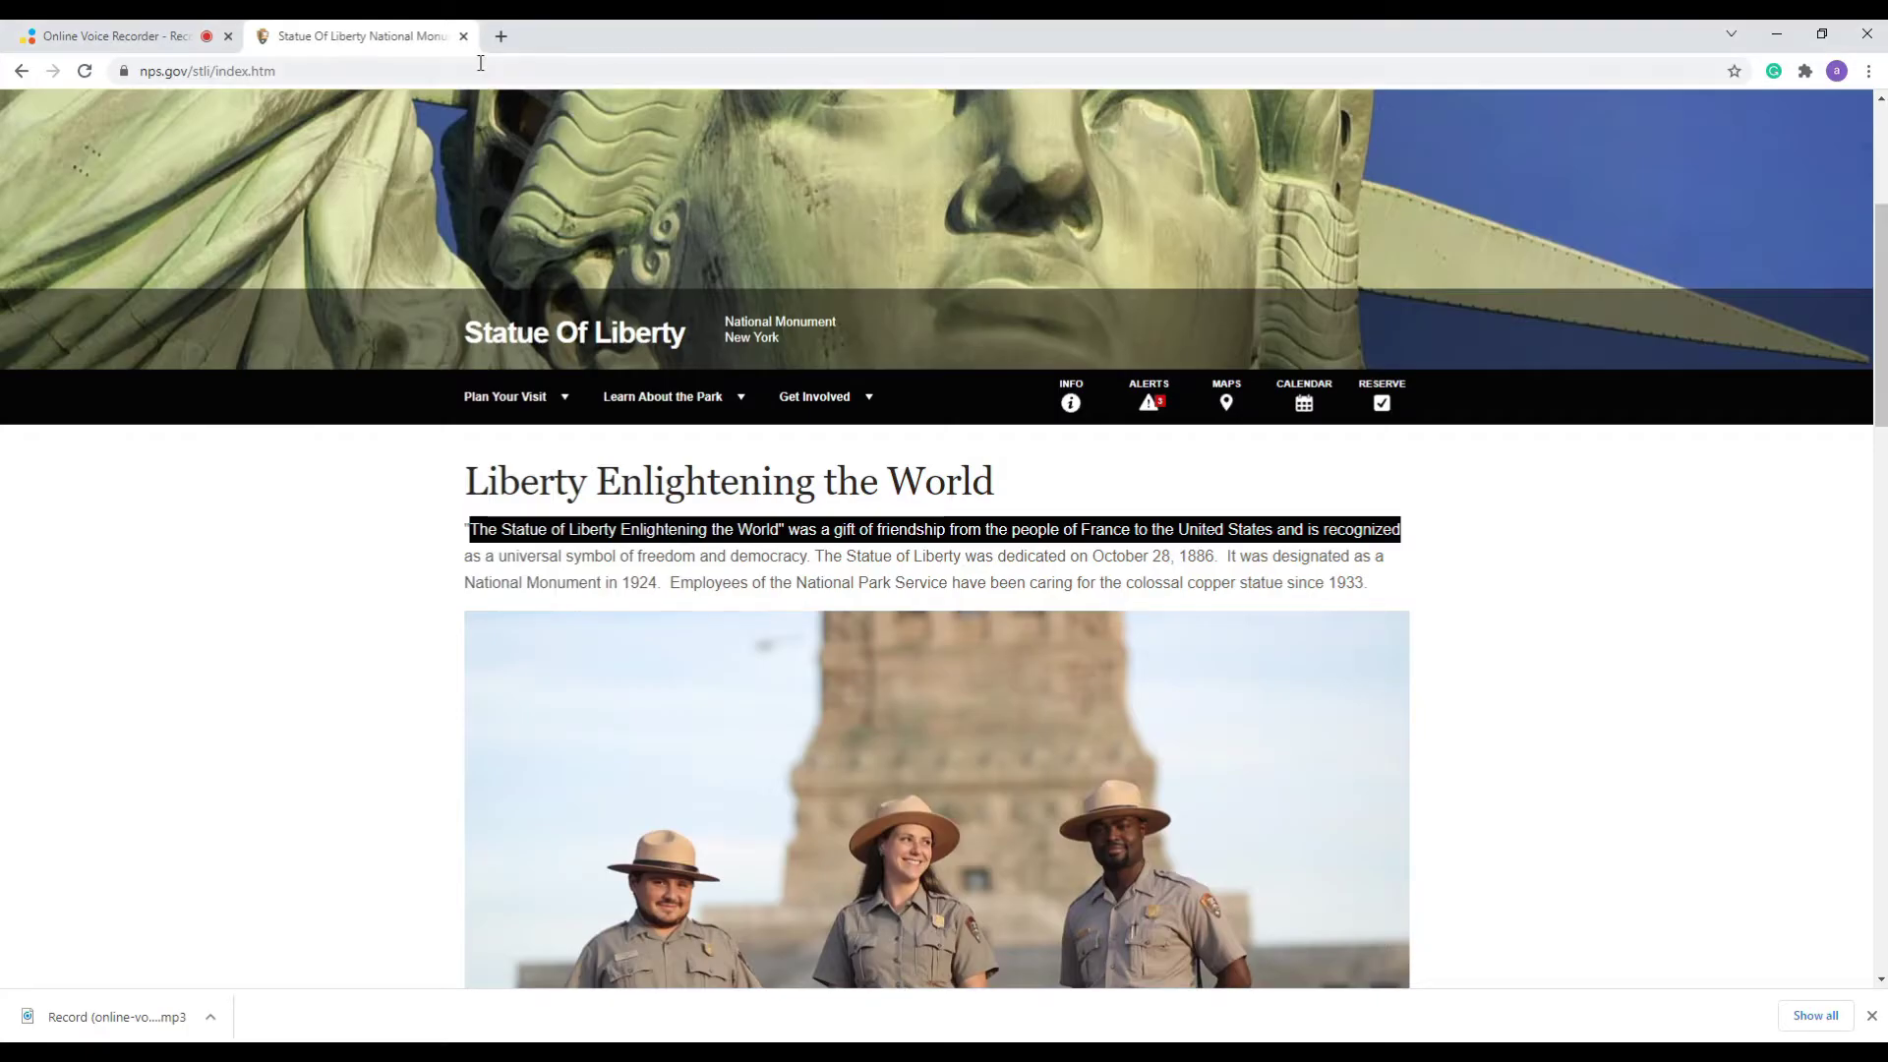
key(ctrl+t)
text(Most Visited Countries In The World 2021)
key(Return)
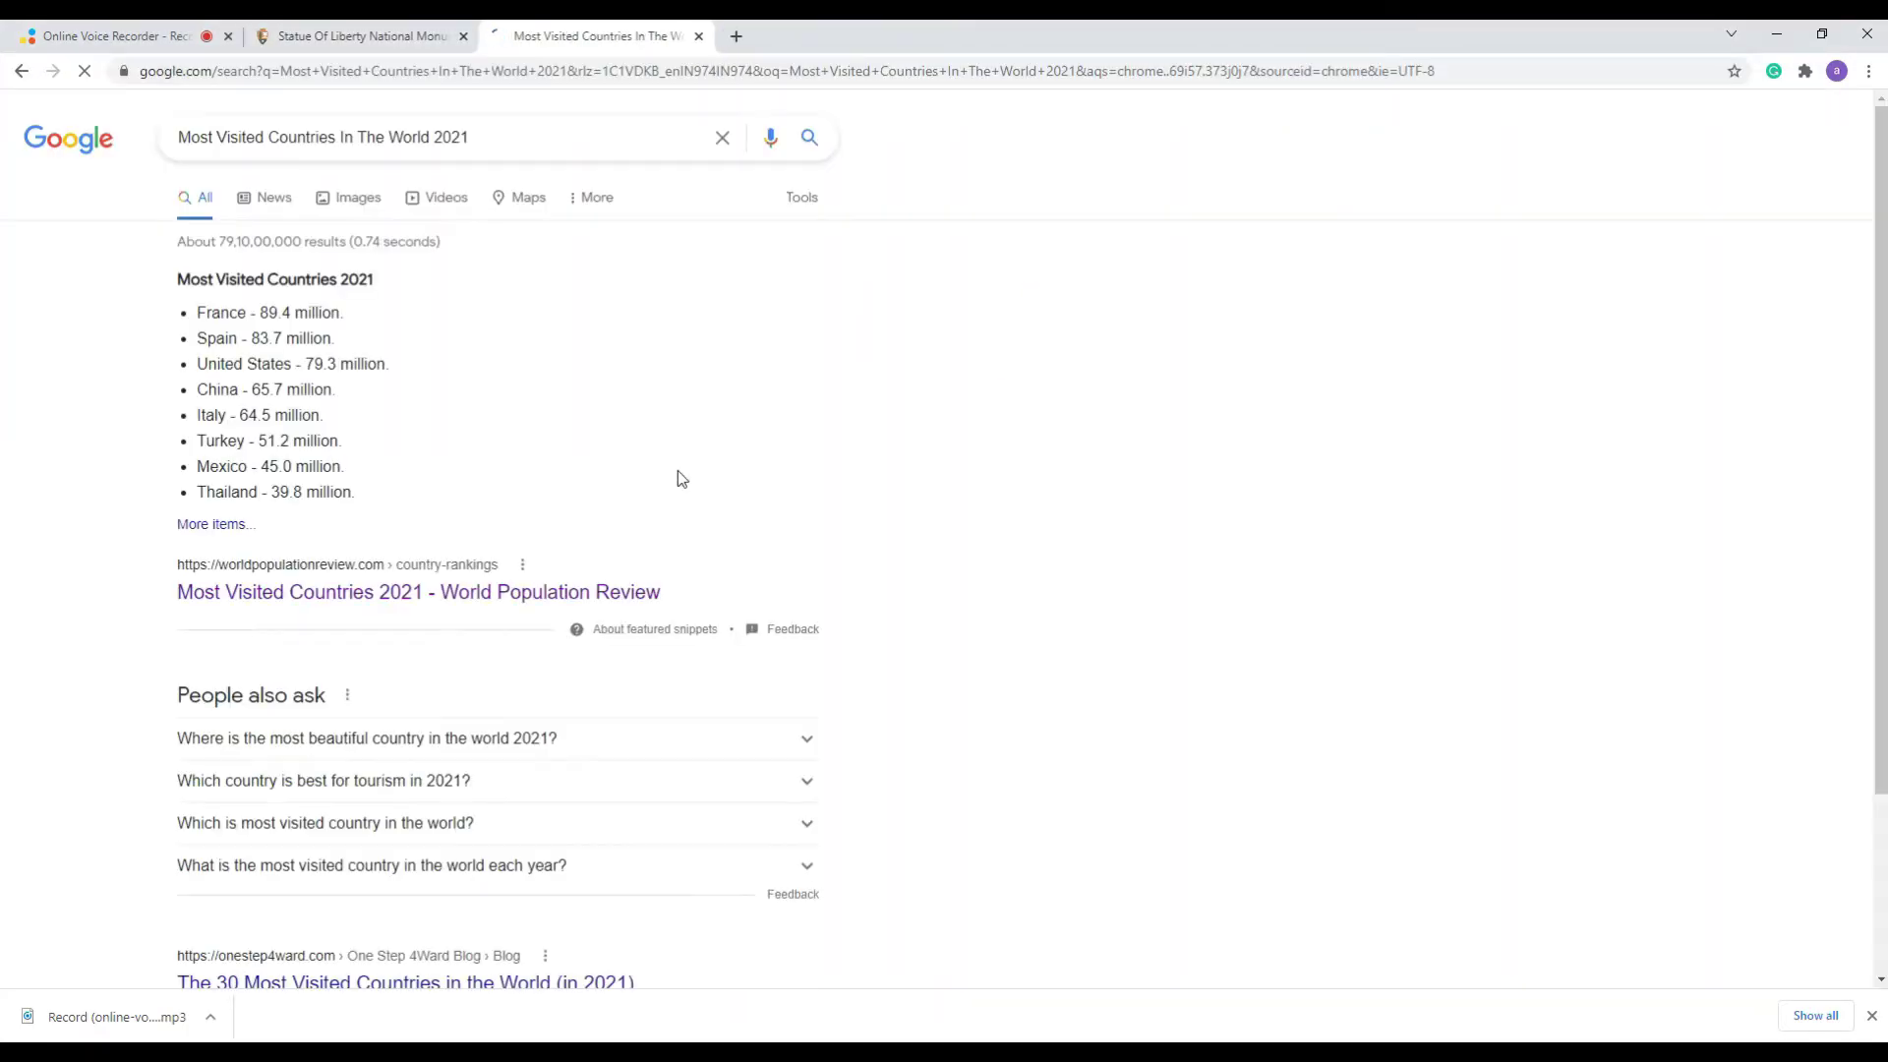
- Open the World Population Review result and select its paragraph on measuring most visited countries
click(370, 596)
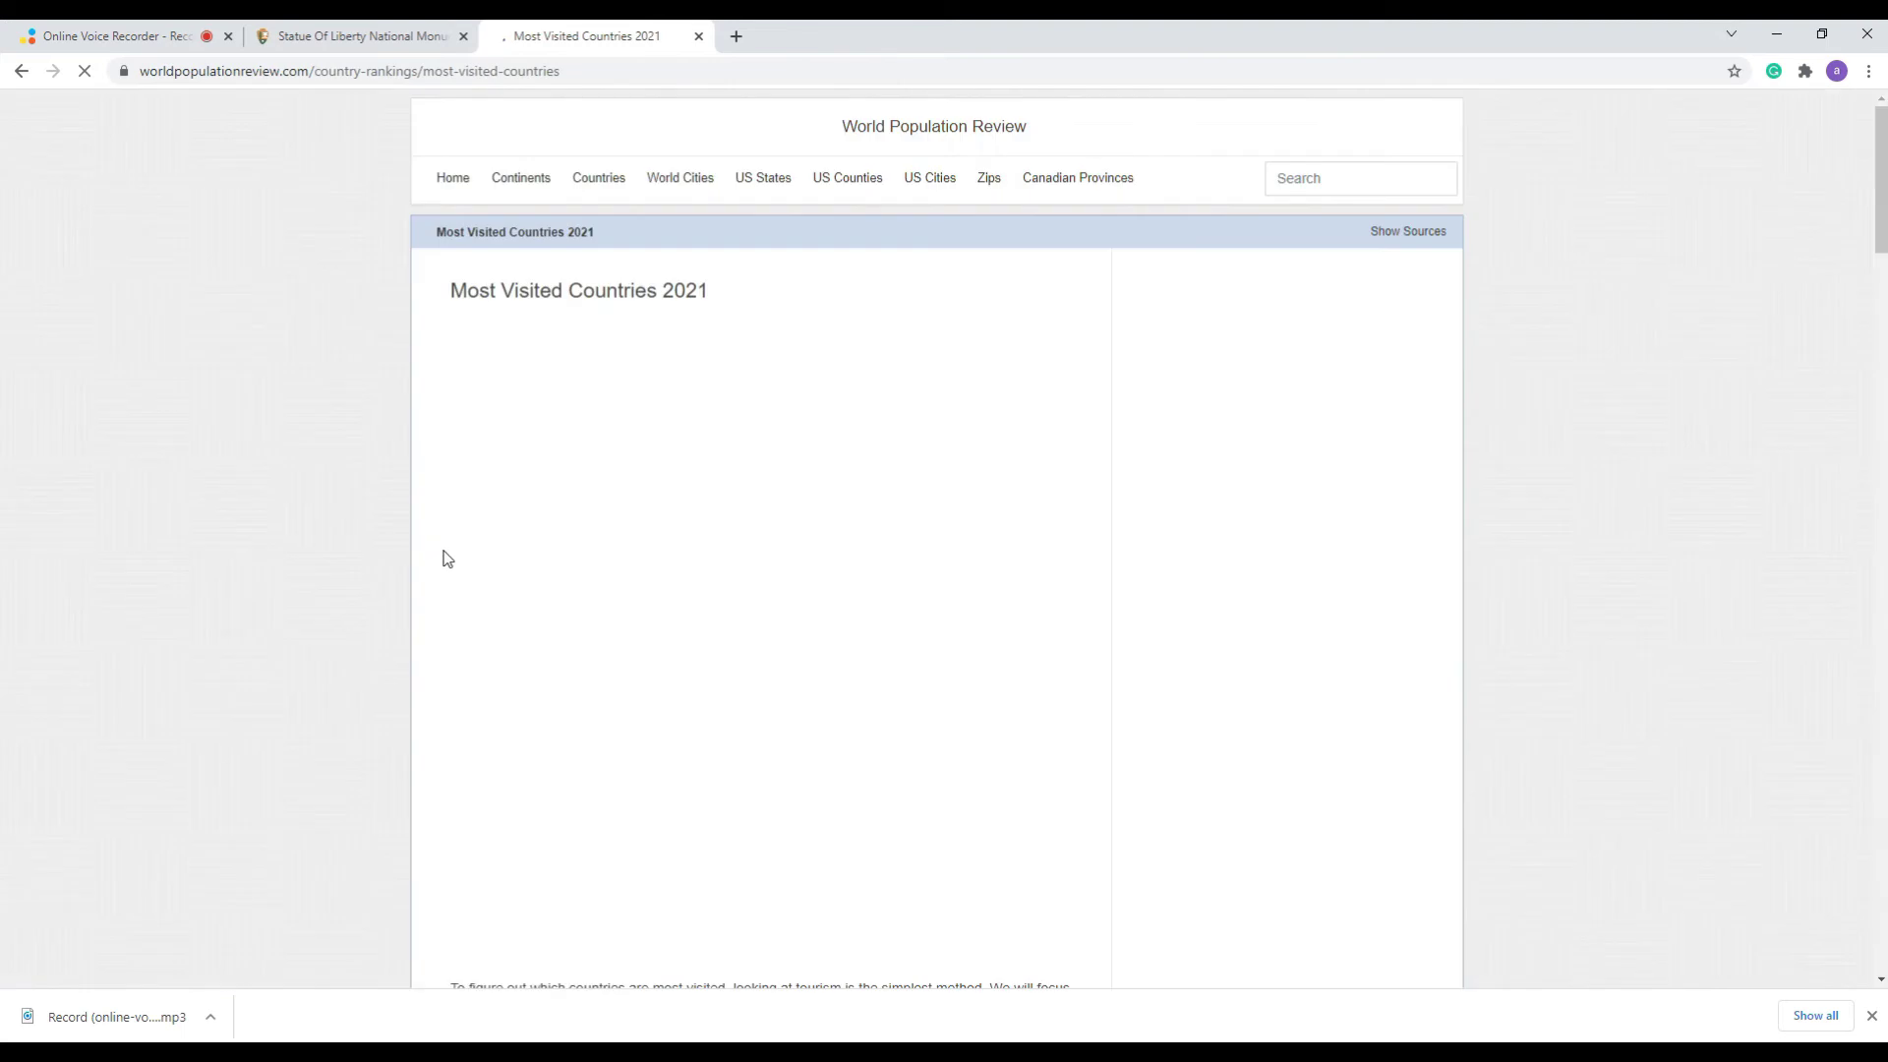
scroll(511, 753, down, 1)
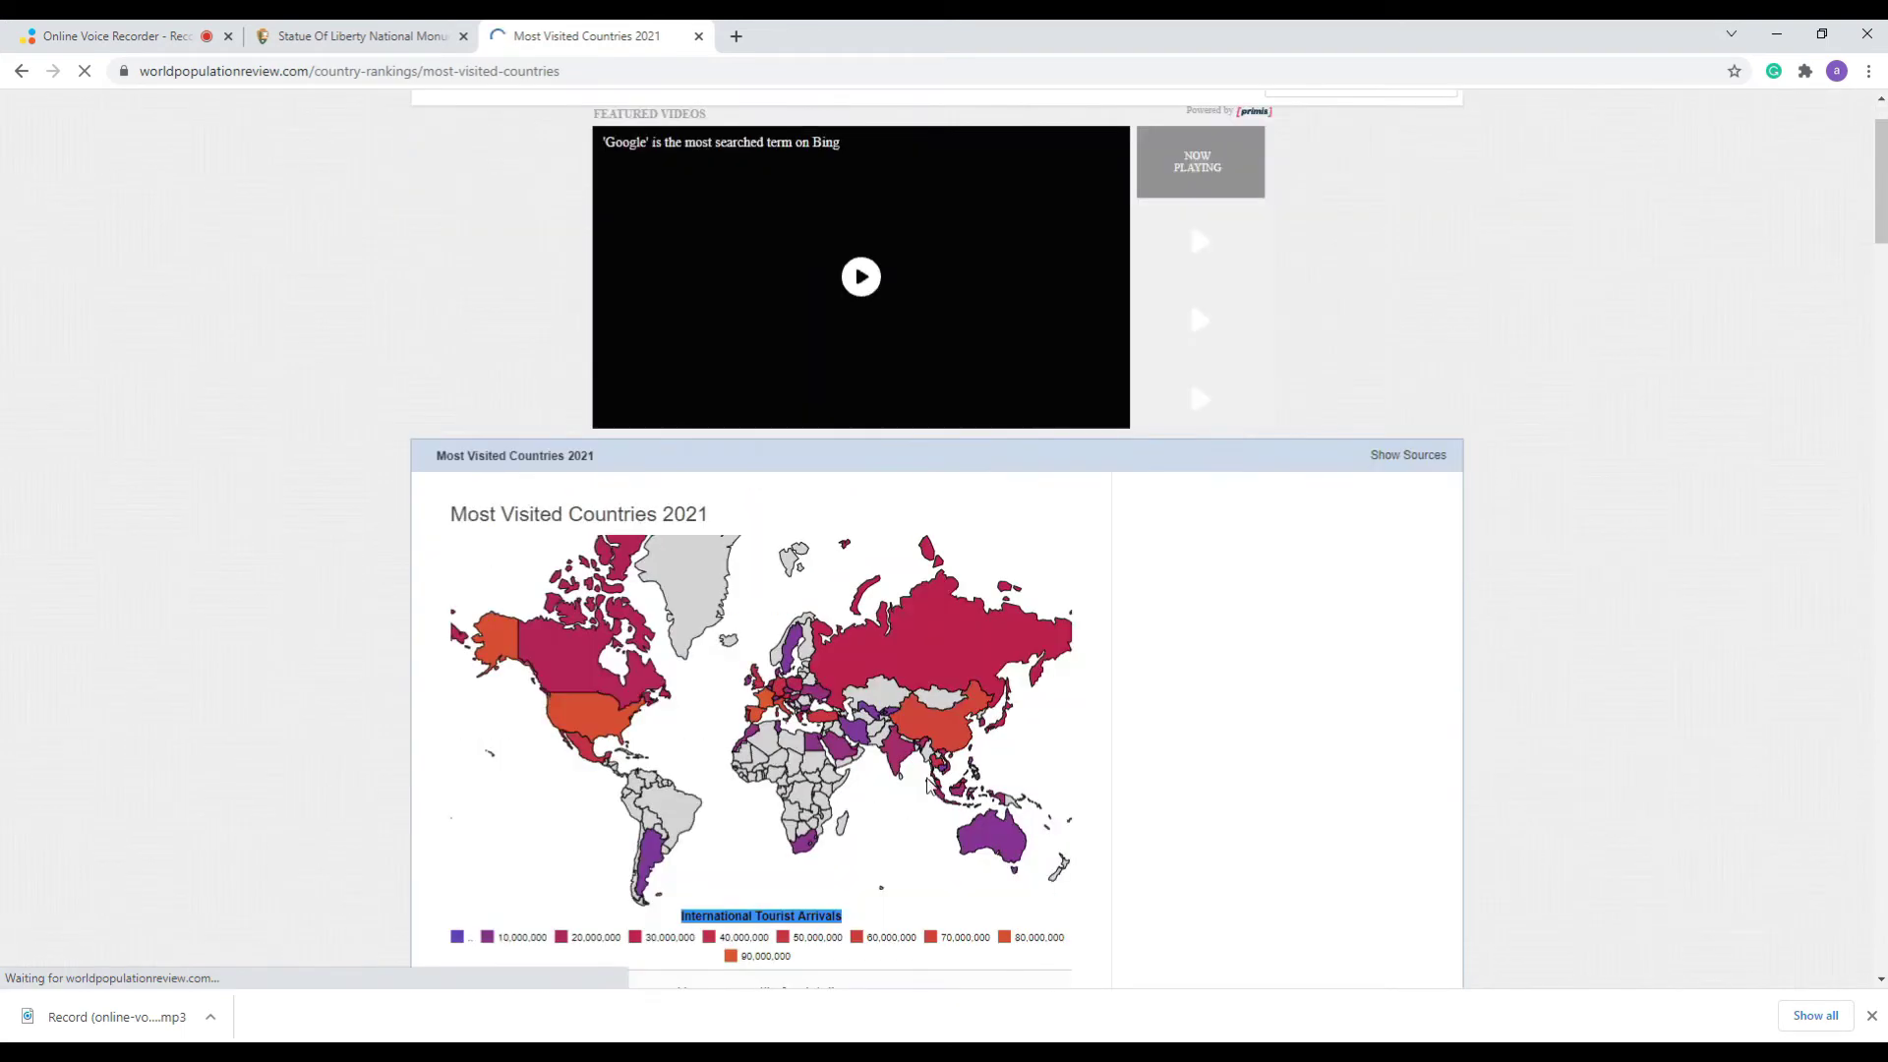
drag(942, 865, 461, 836)
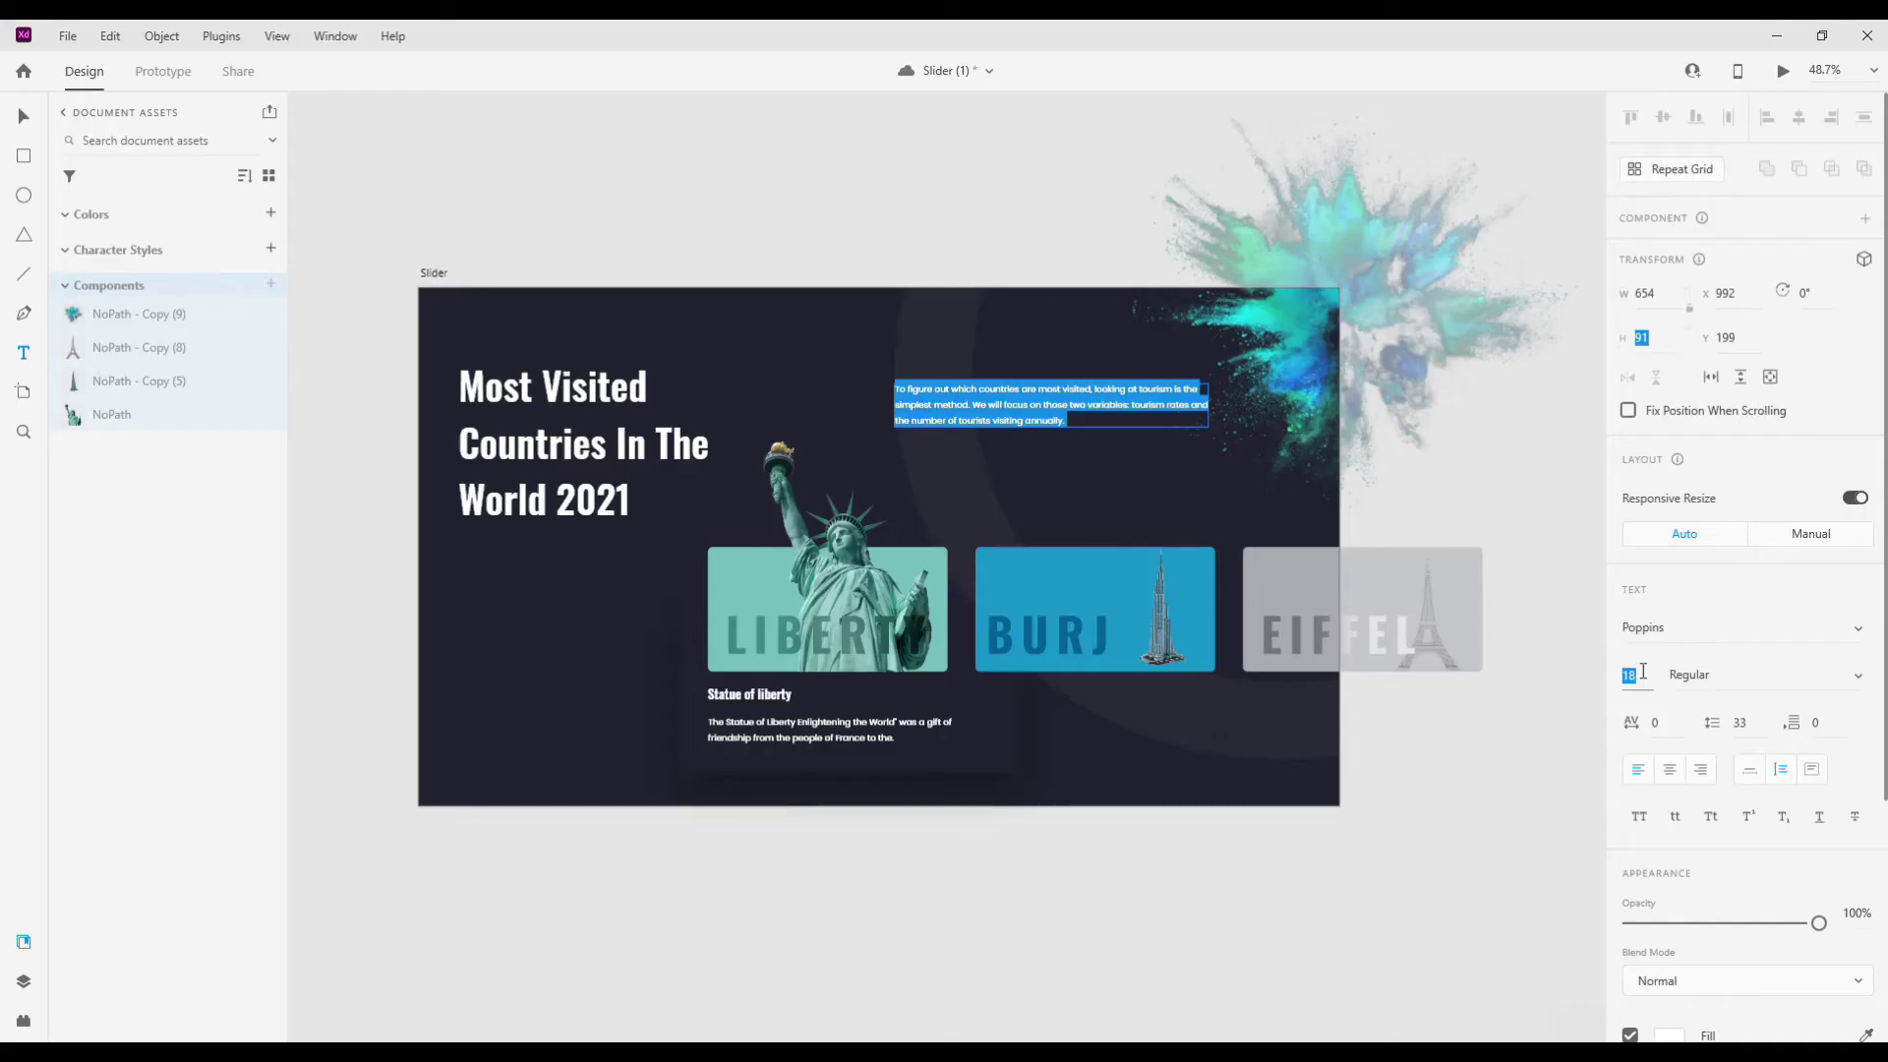
- Move the tourism paragraph right under the splash, narrow it to four lines, and set font size 20
click(22, 118)
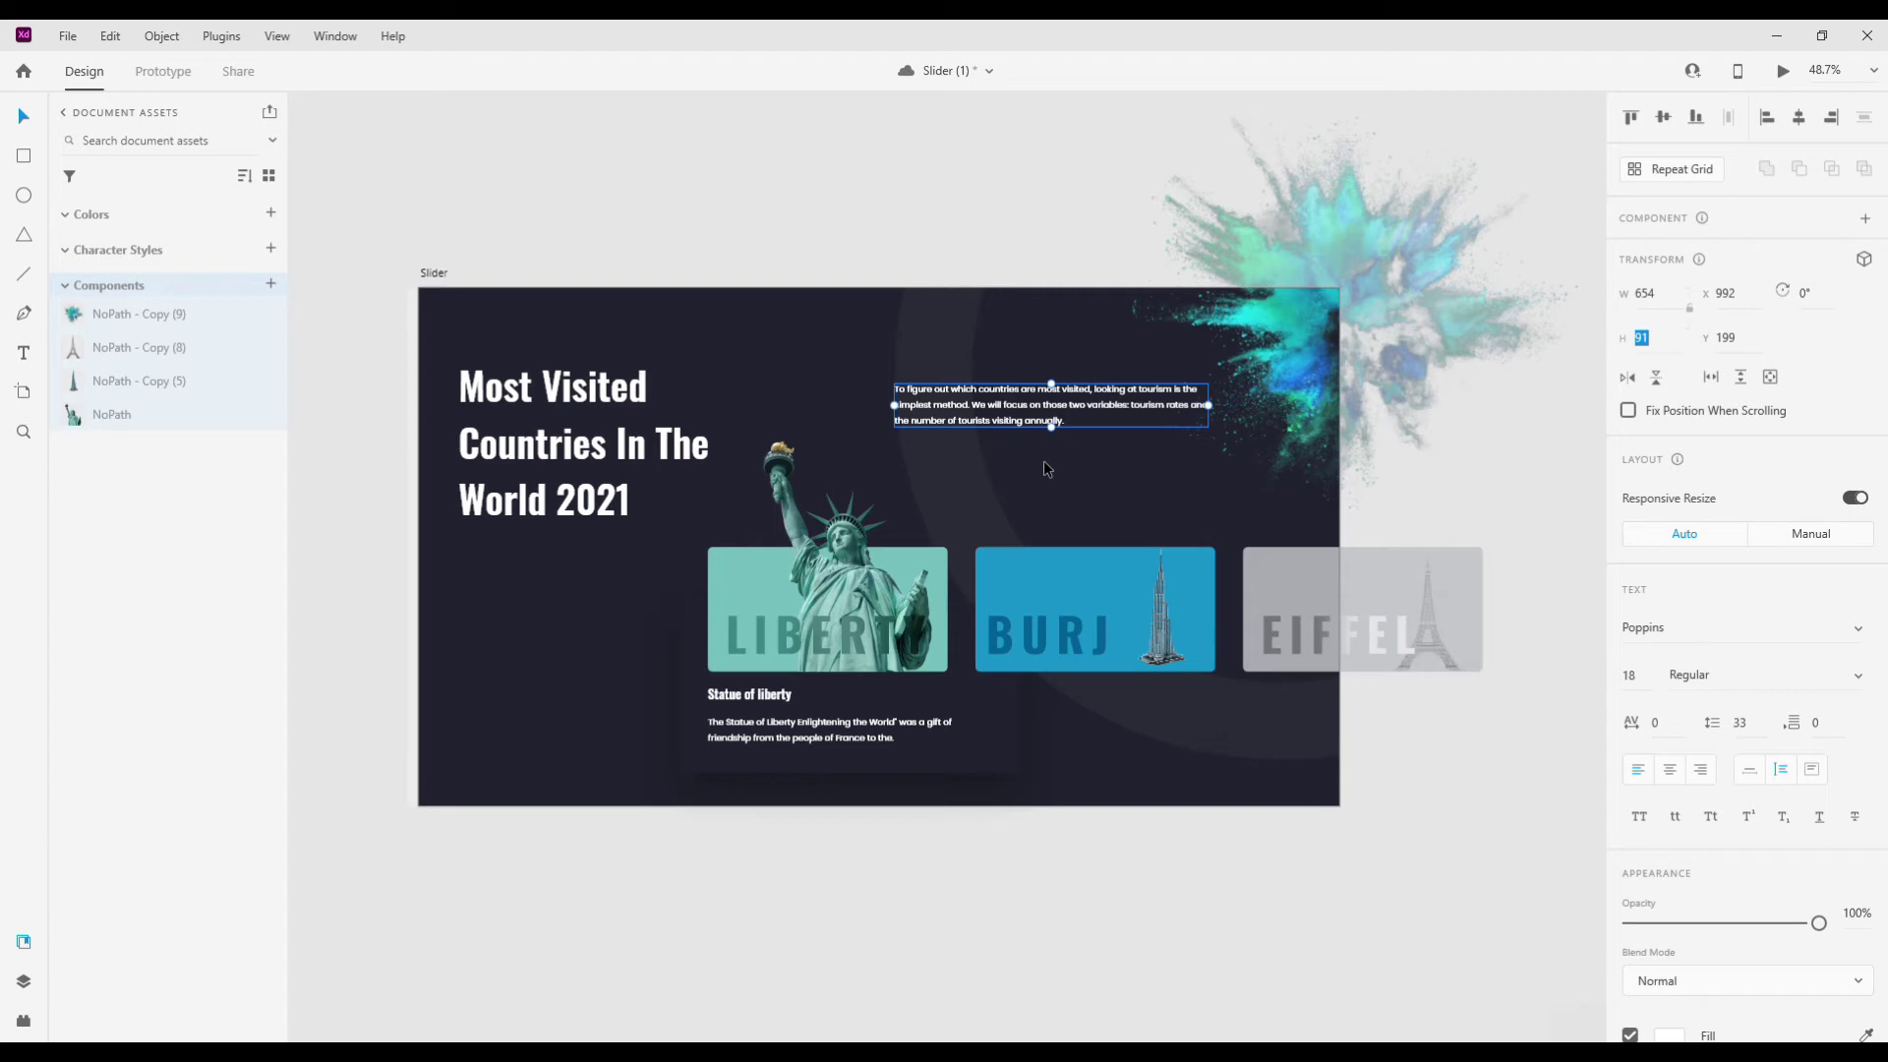
mouse_move(1205, 414)
mouse_down()
mouse_move(1269, 459)
mouse_move(1216, 459)
mouse_up()
drag(1025, 469, 1103, 465)
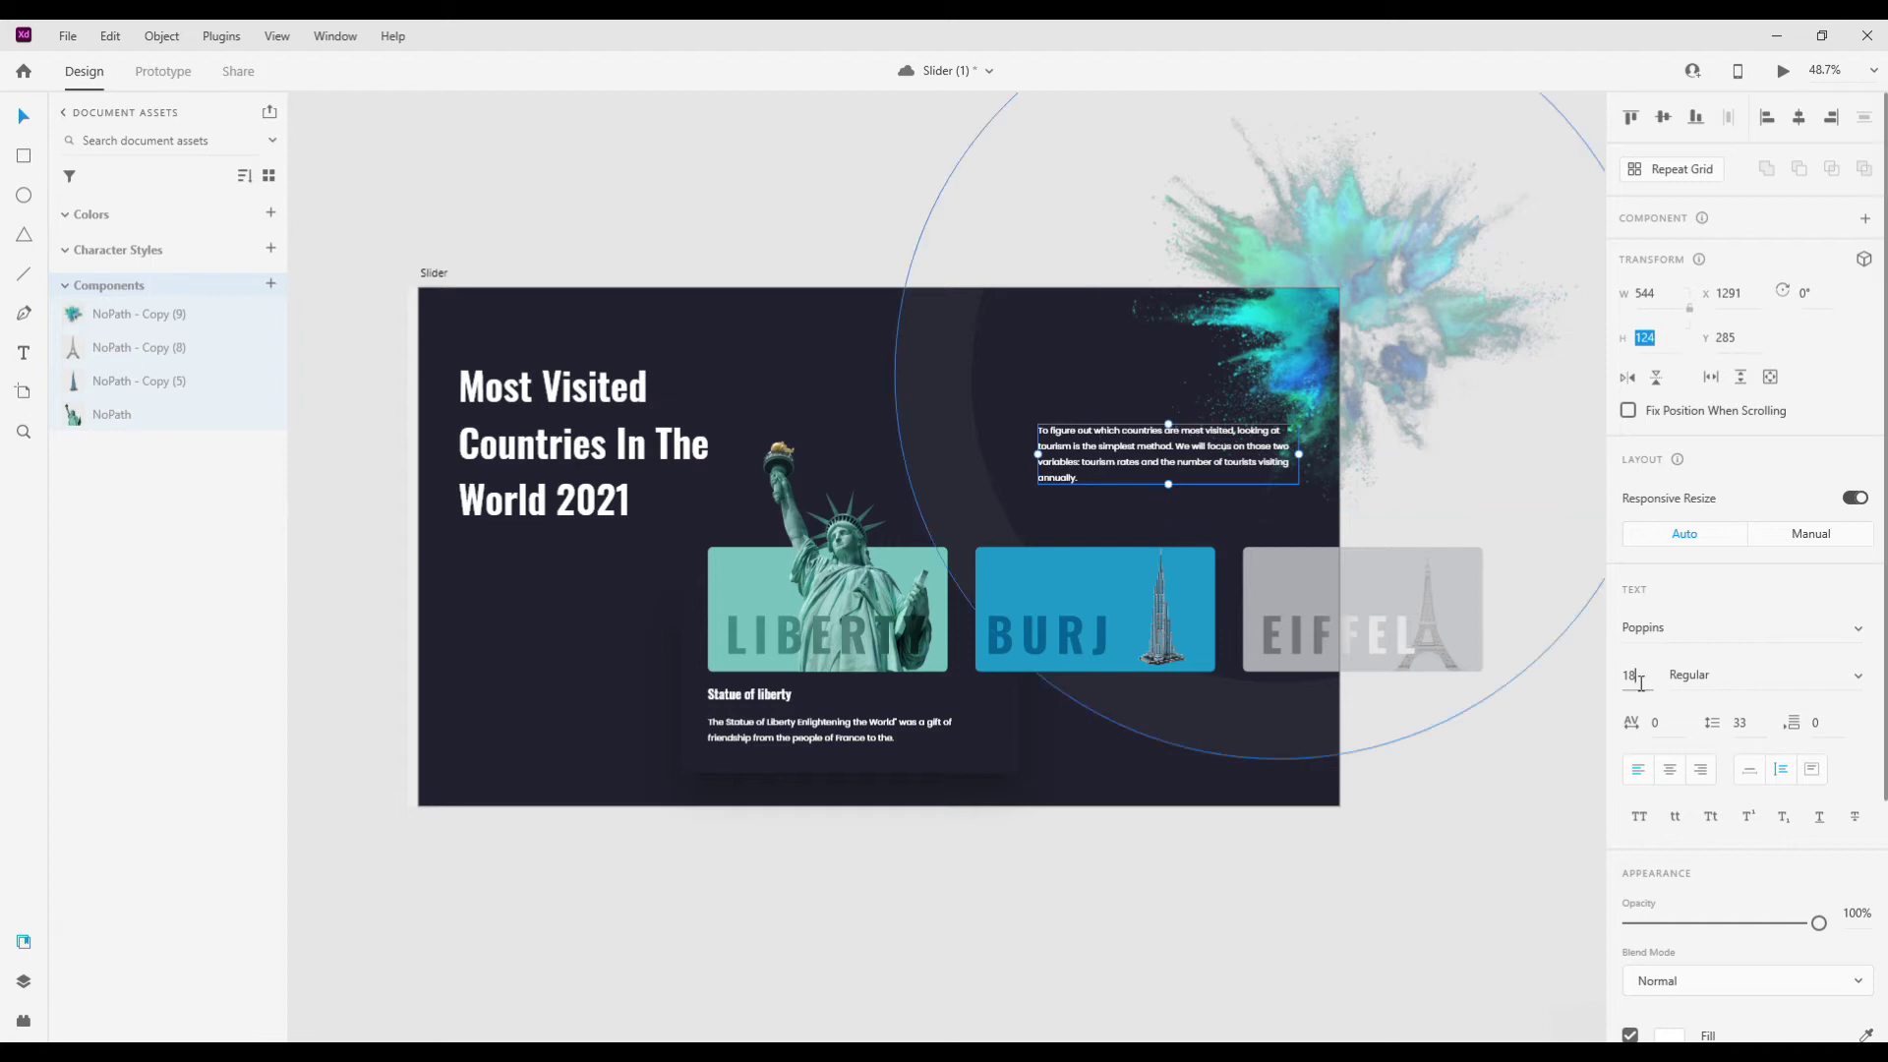
text(20)
key(Return)
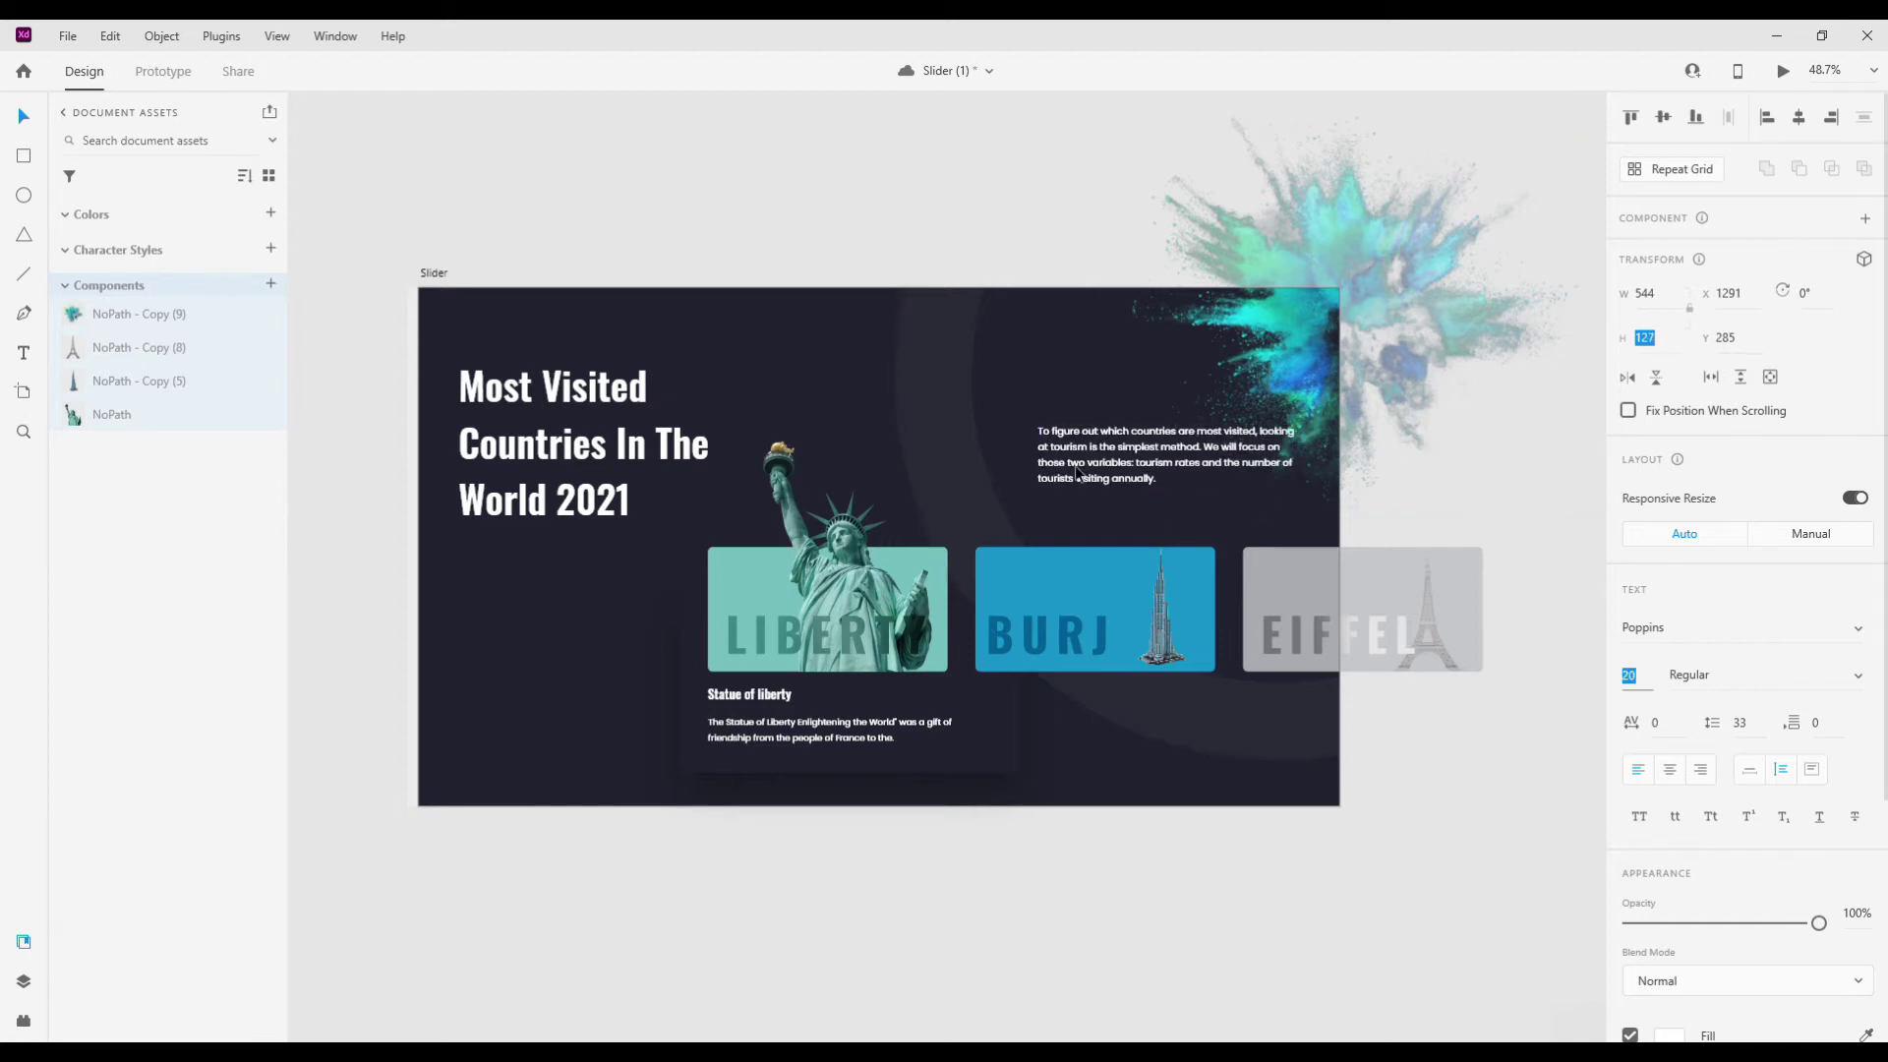
click(522, 114)
click(432, 283)
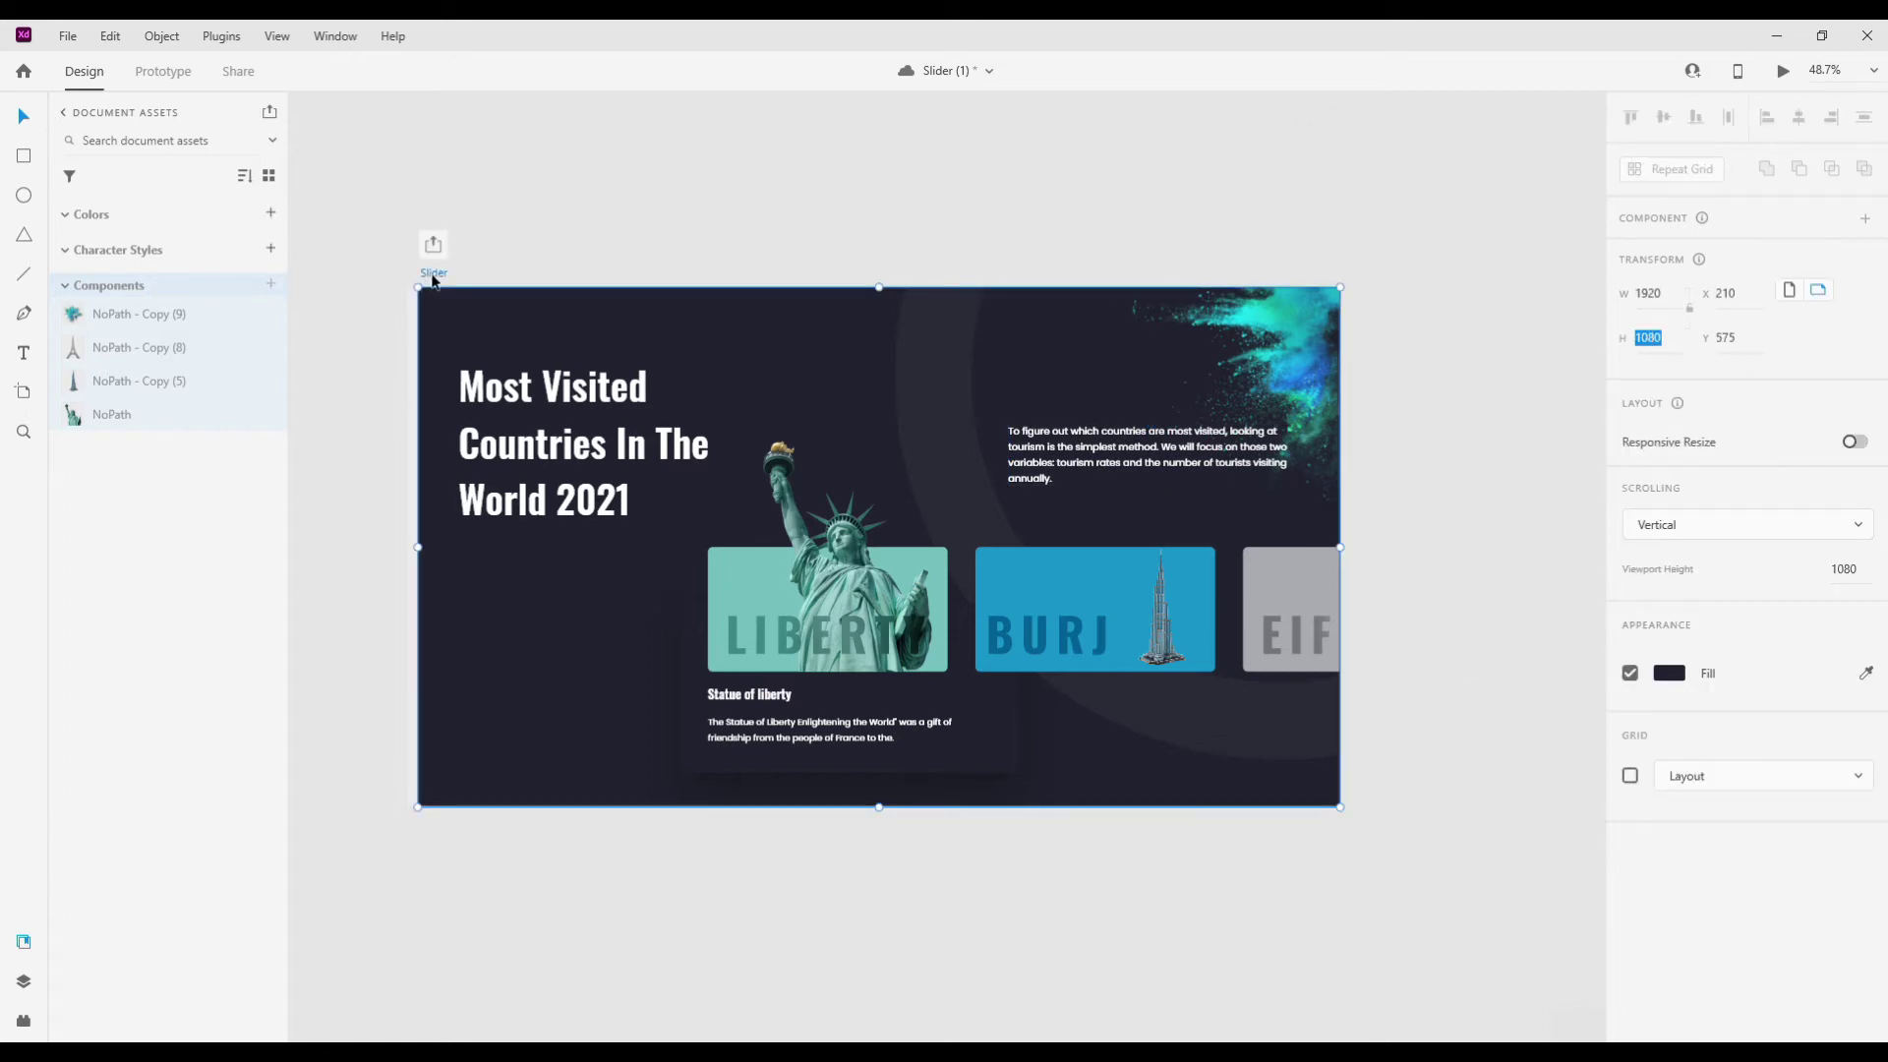
key(ctrl+Return)
click(1726, 59)
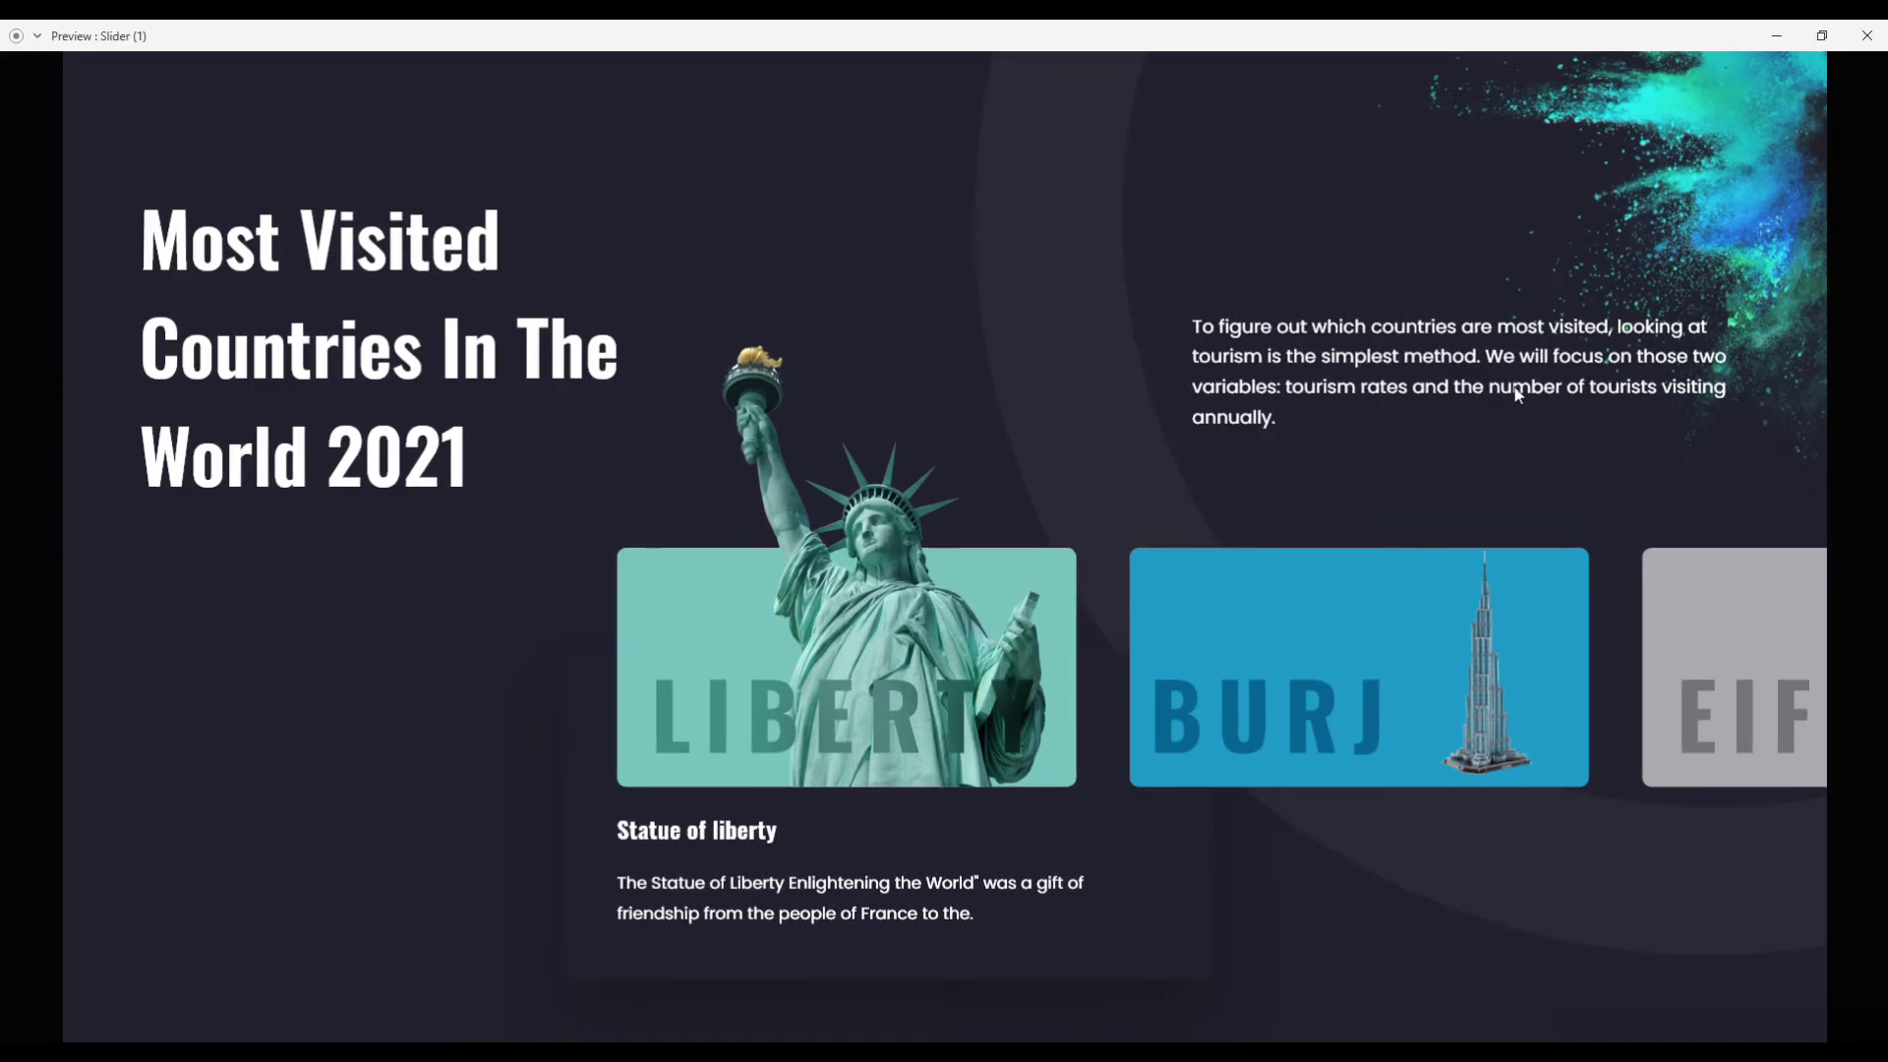
click(1866, 36)
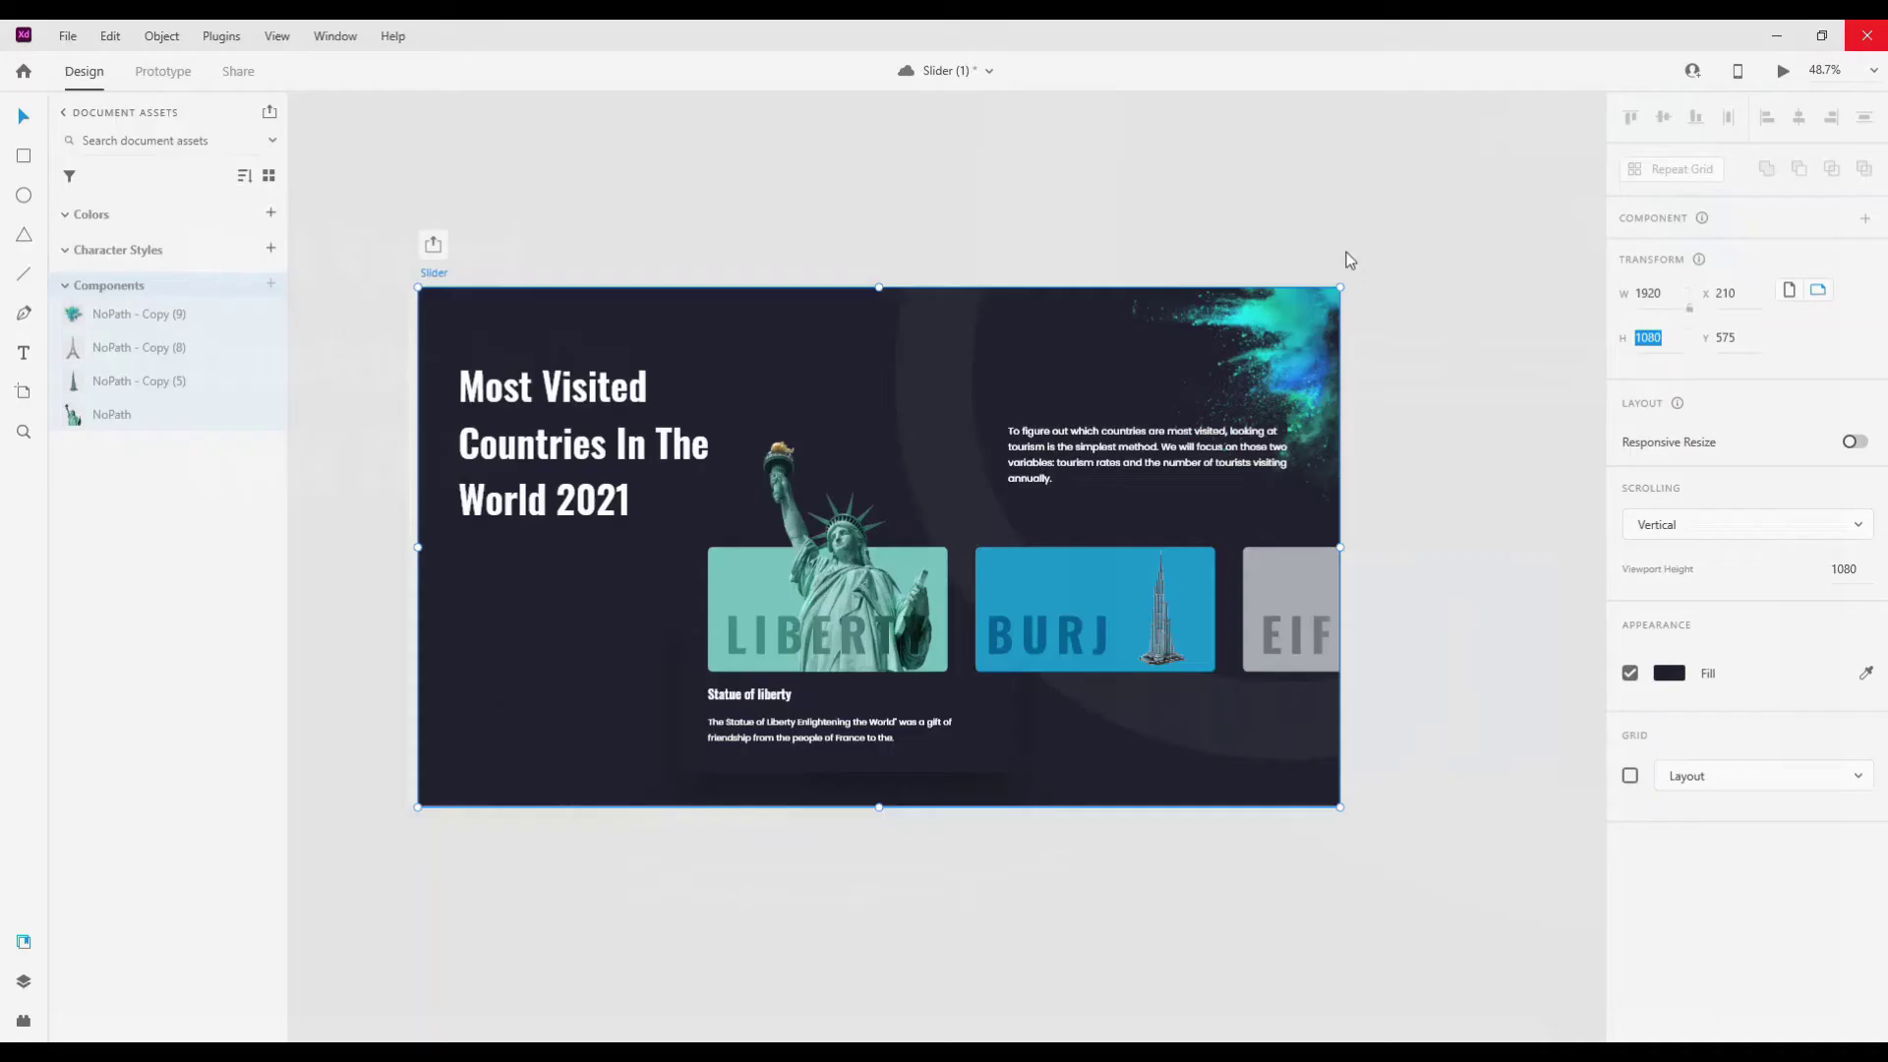
click(1779, 77)
click(1723, 57)
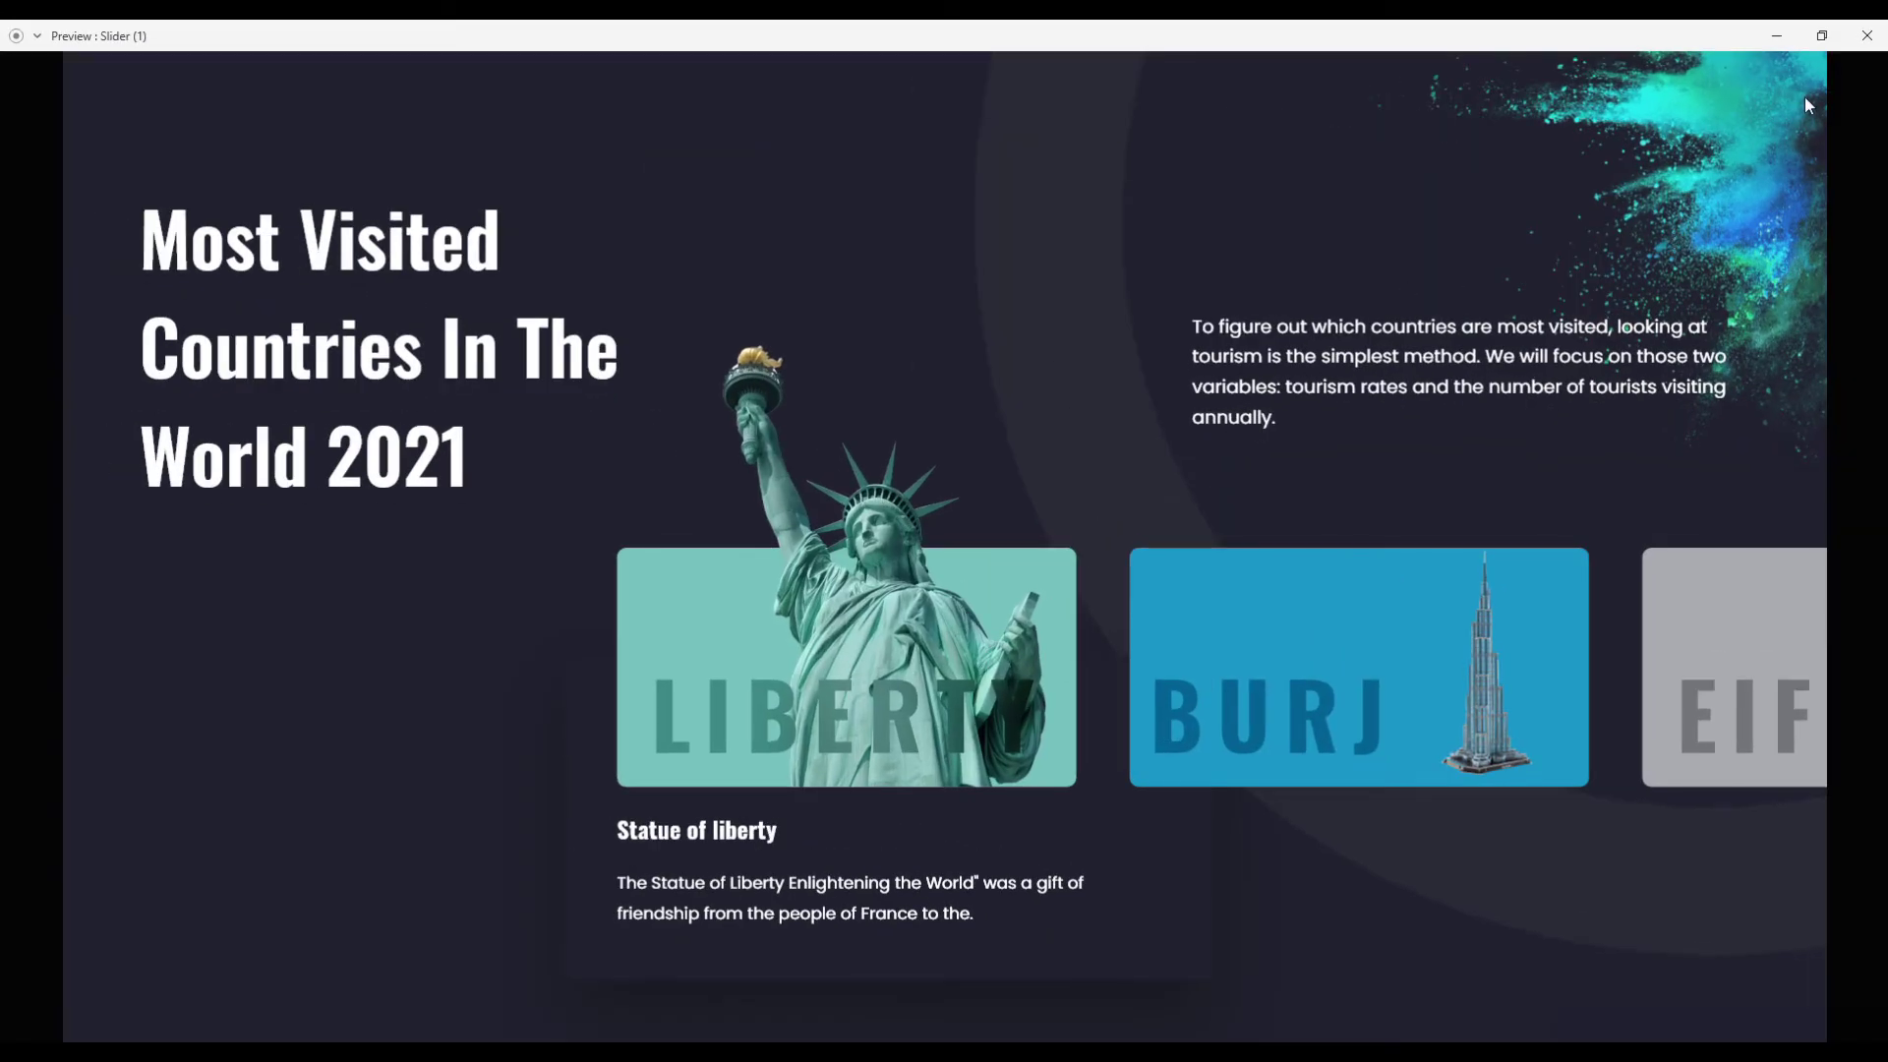
click(1867, 36)
click(1456, 383)
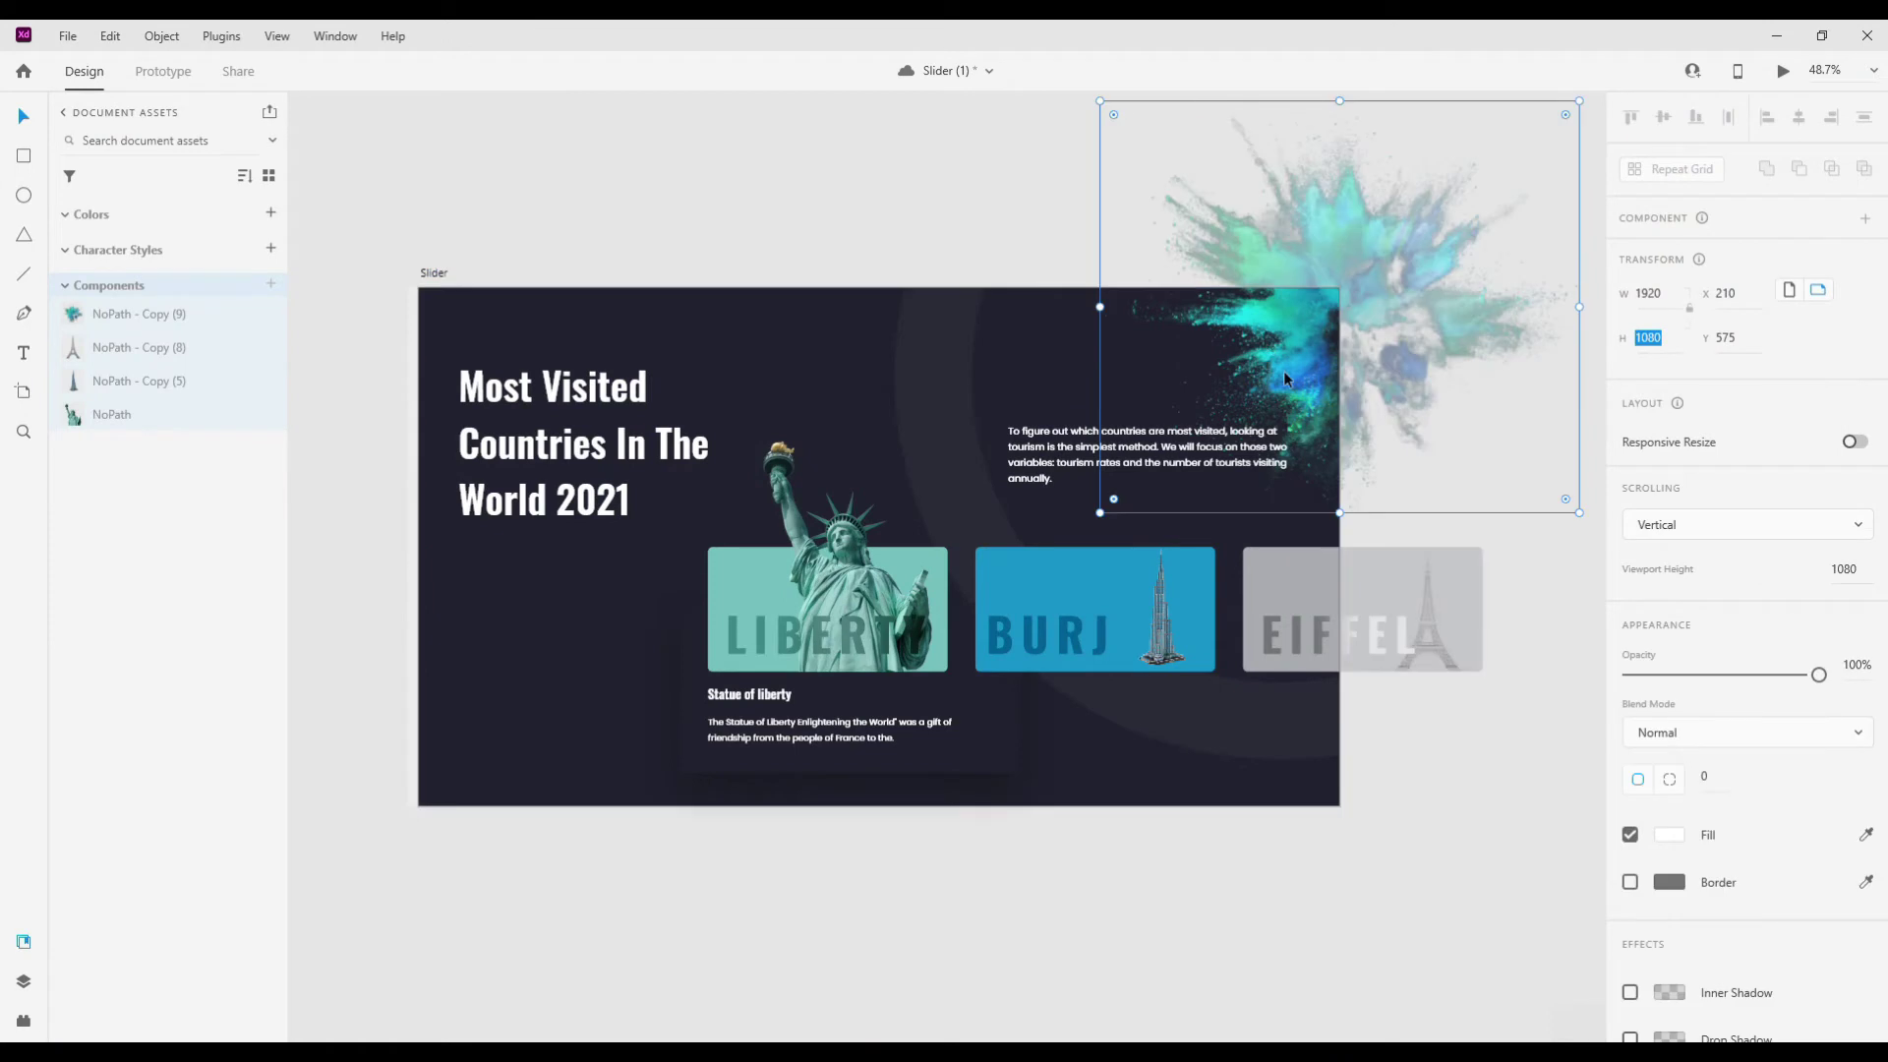
drag(1283, 370, 1291, 414)
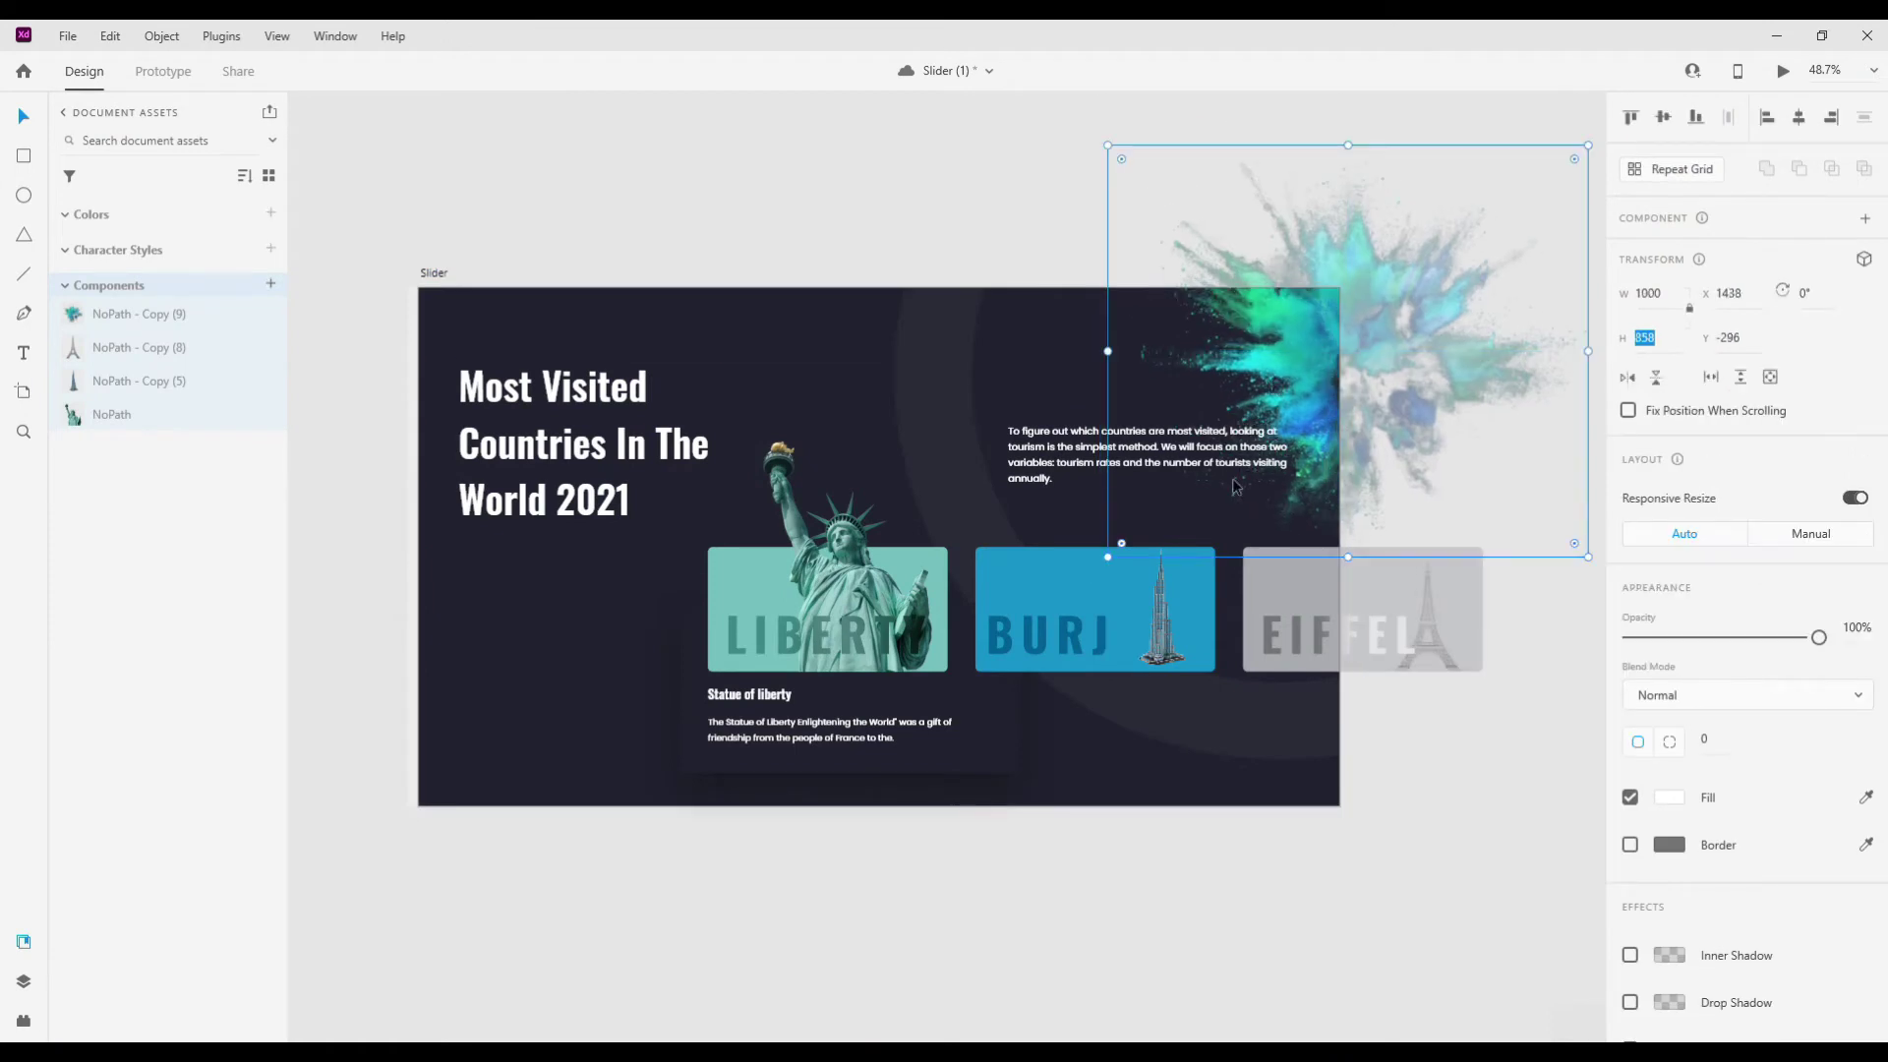
click(1091, 860)
scroll(610, 652, left, 1)
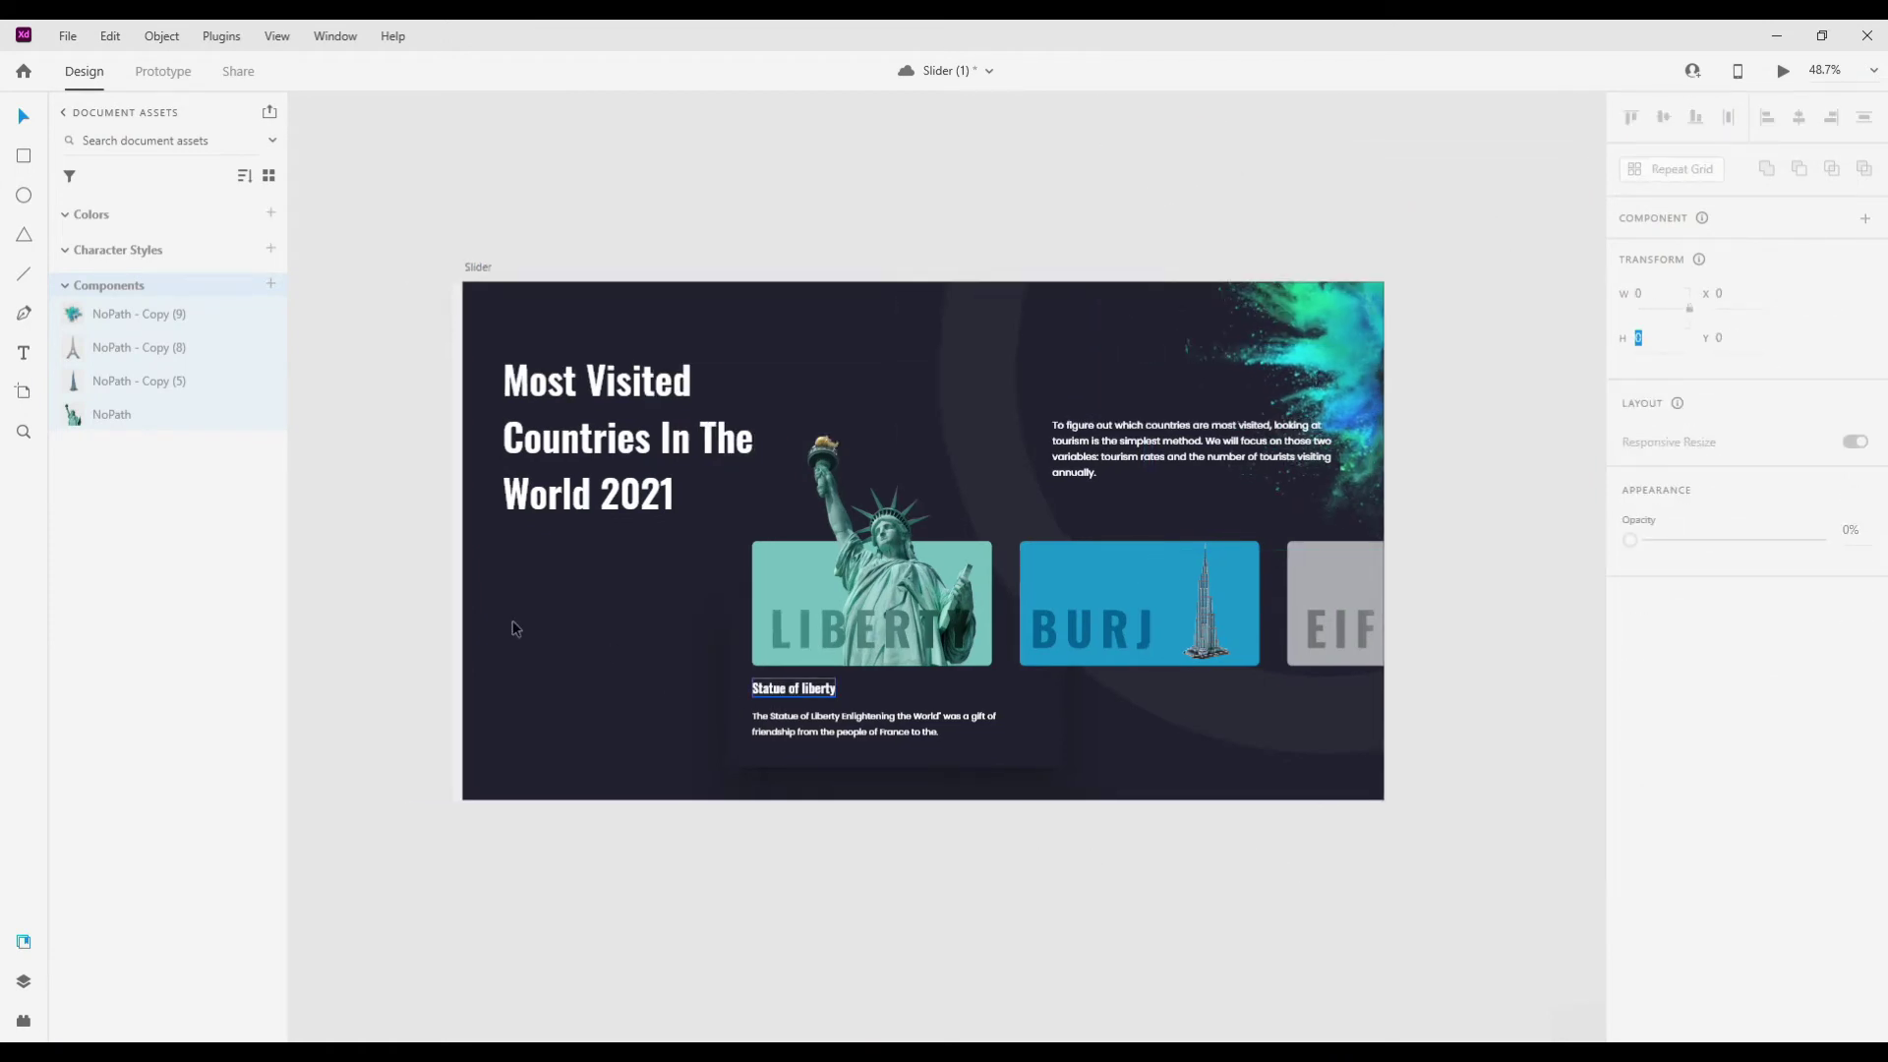
scroll(551, 631, up, 1)
scroll(577, 655, up, 1)
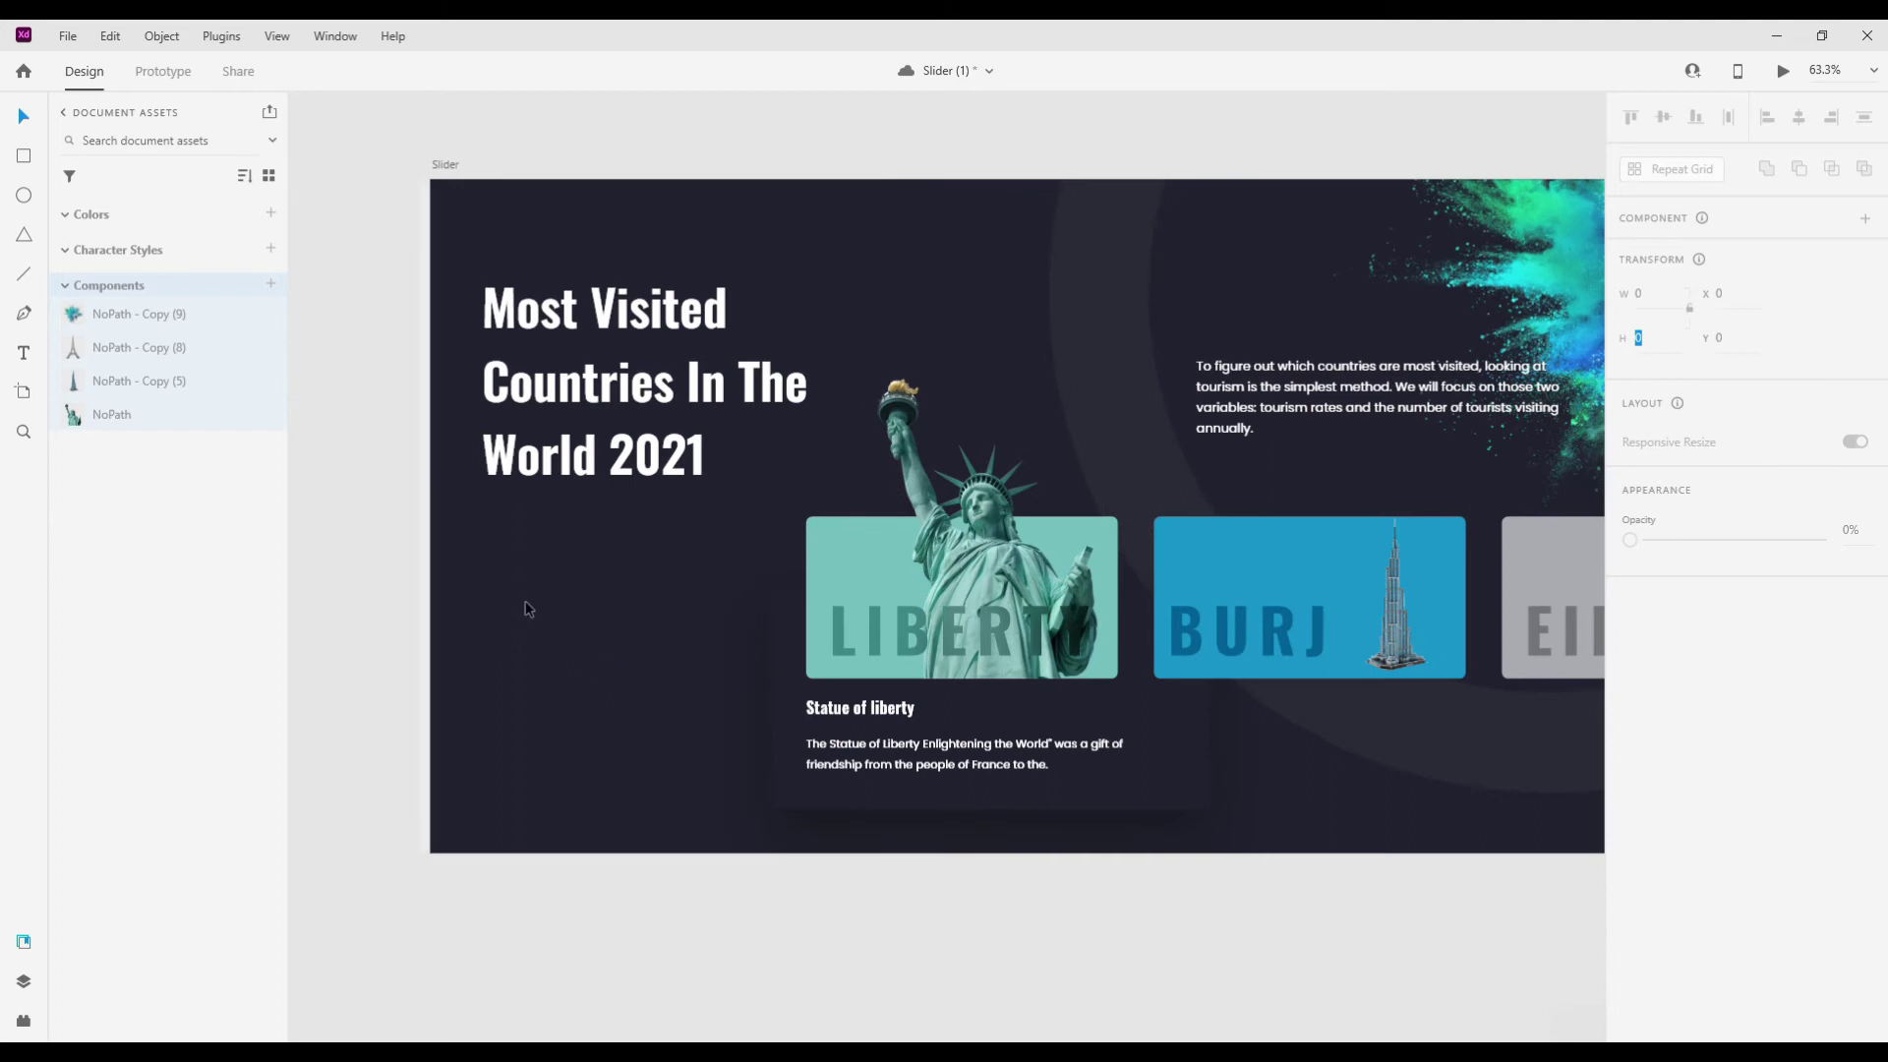
- Add a small 1 on the slider's left with a large 3 copy aligned beneath it
click(568, 584)
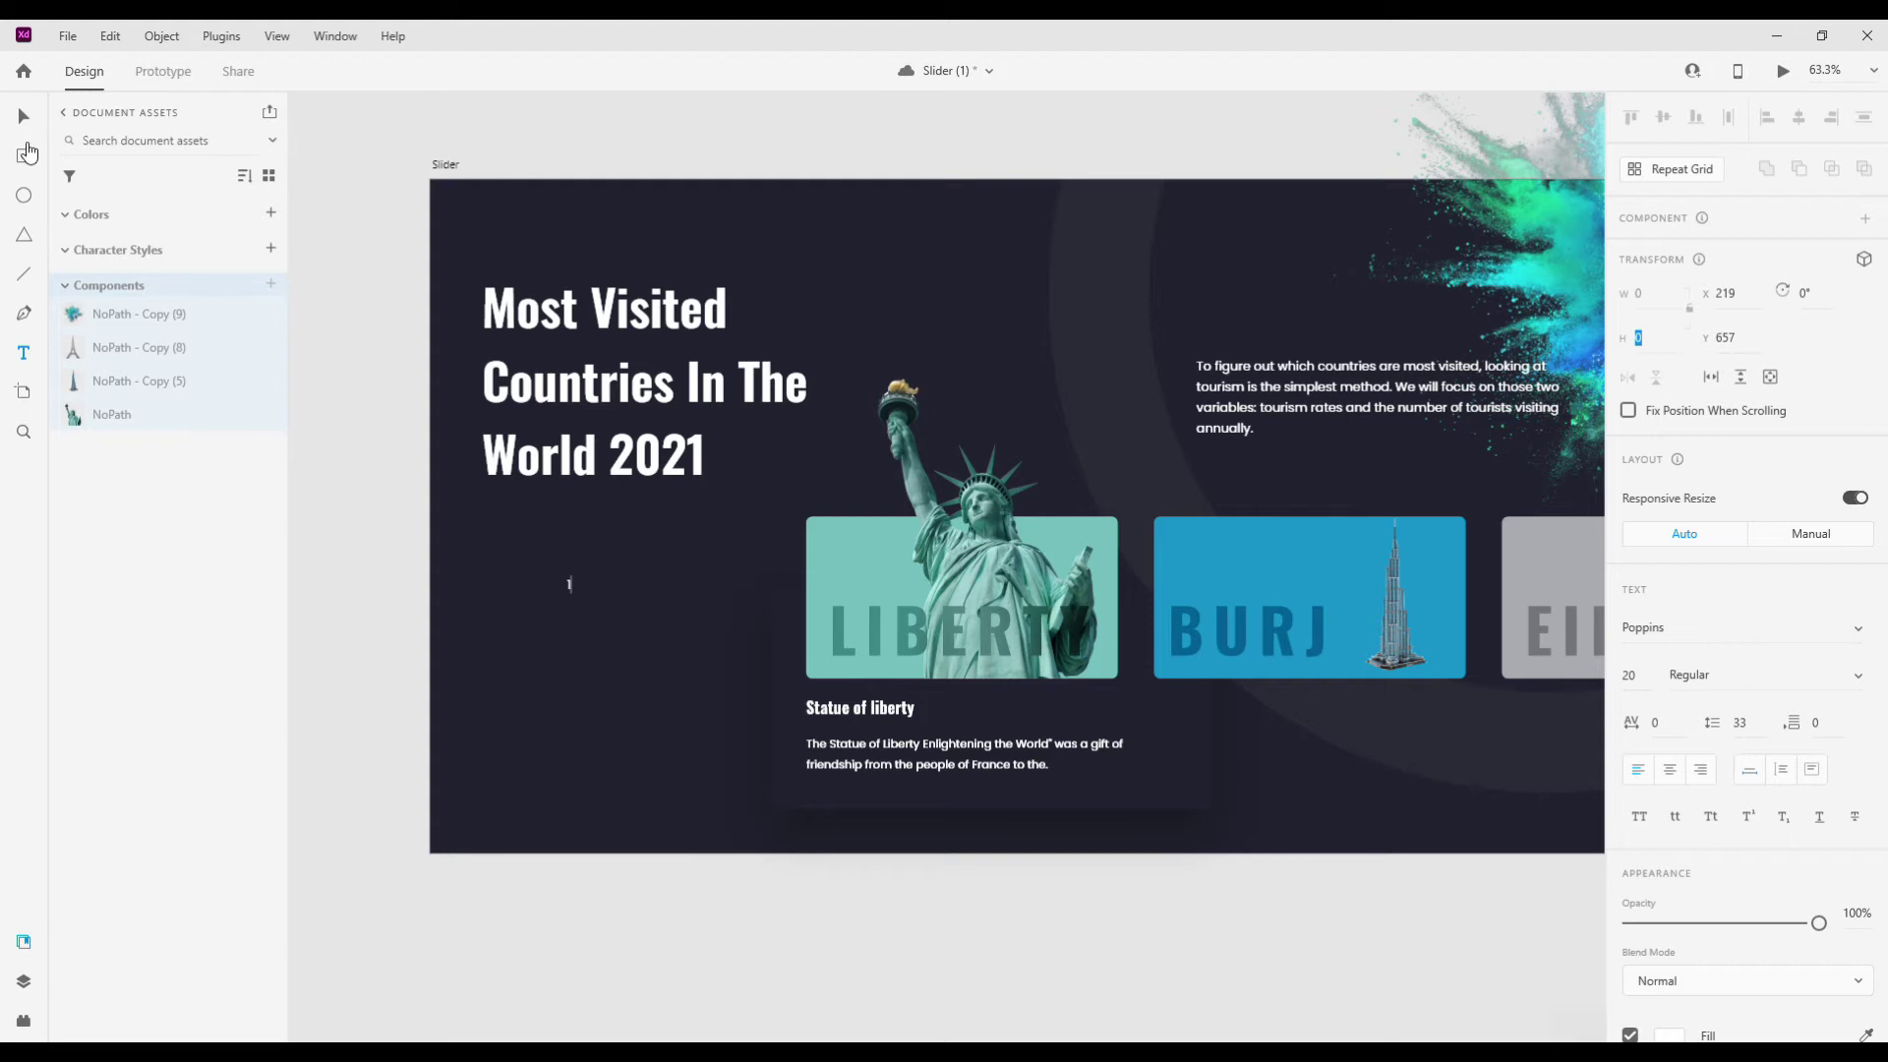
key(Escape)
drag(569, 595, 573, 757)
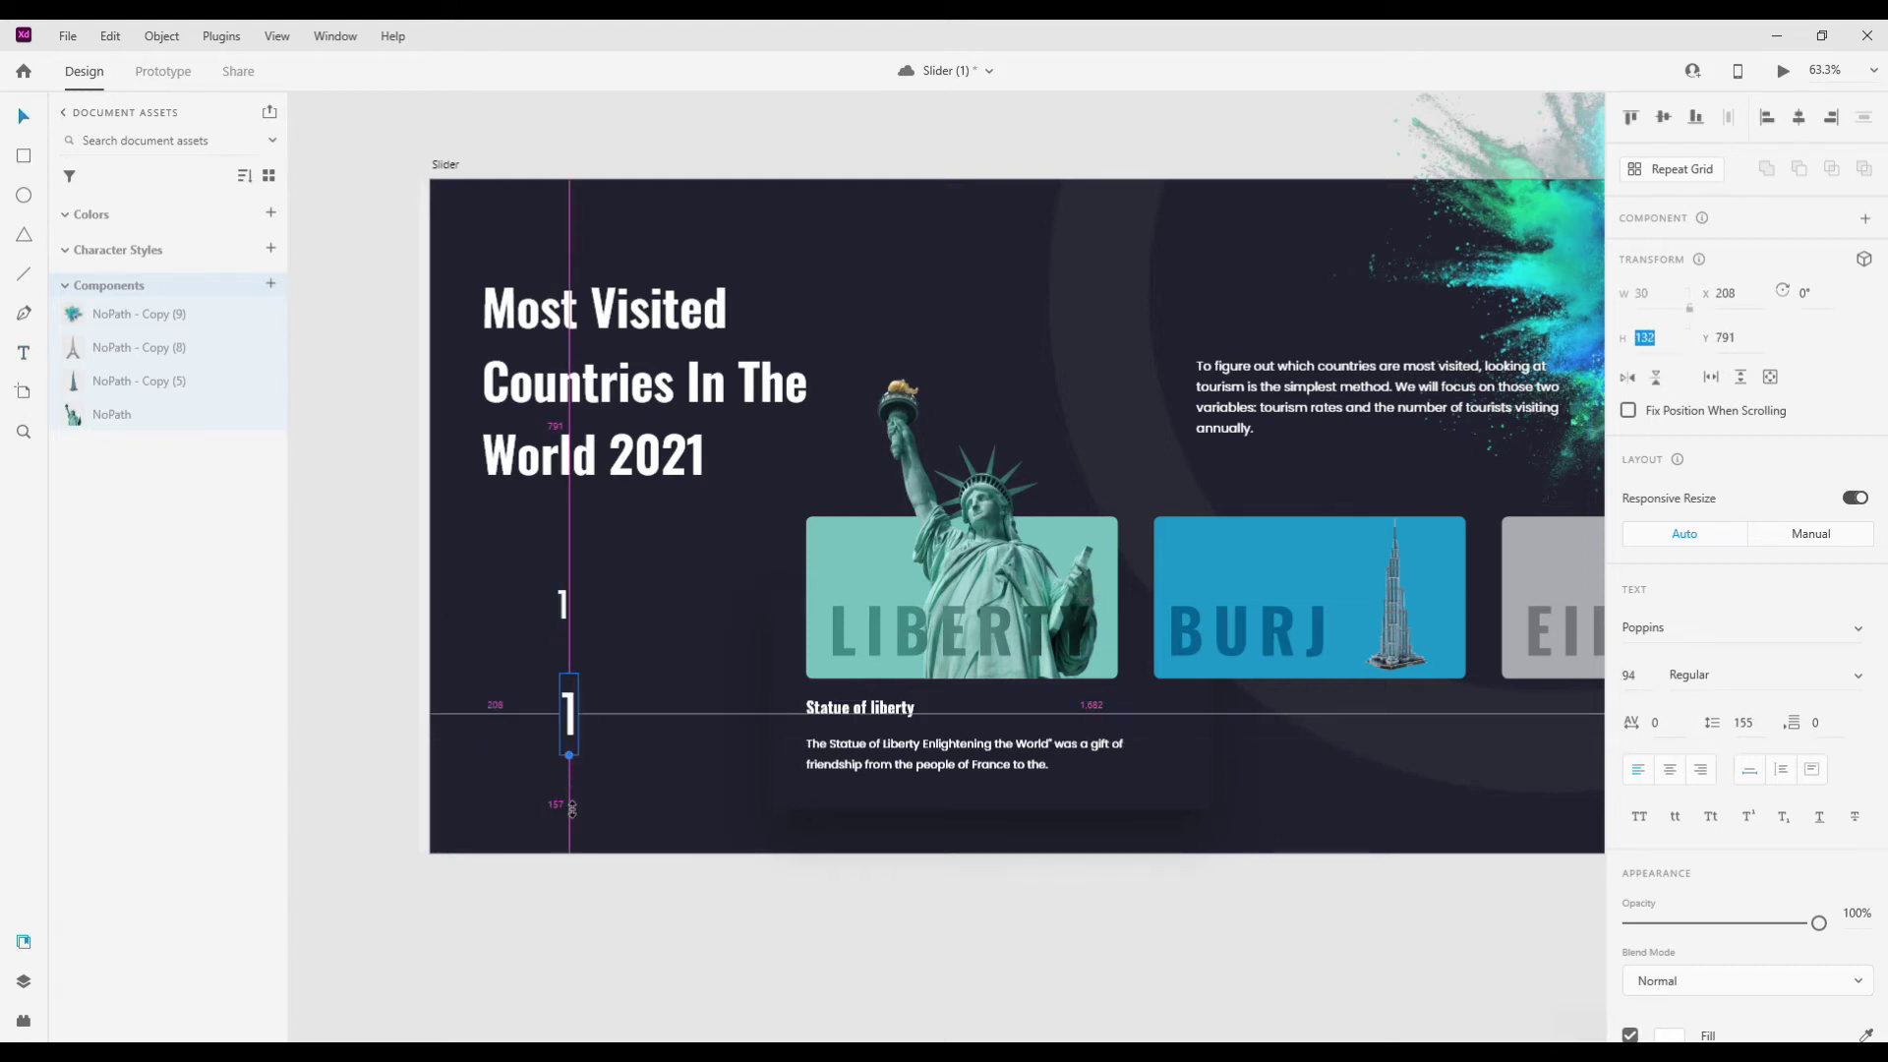
double_click(572, 755)
key(Delete)
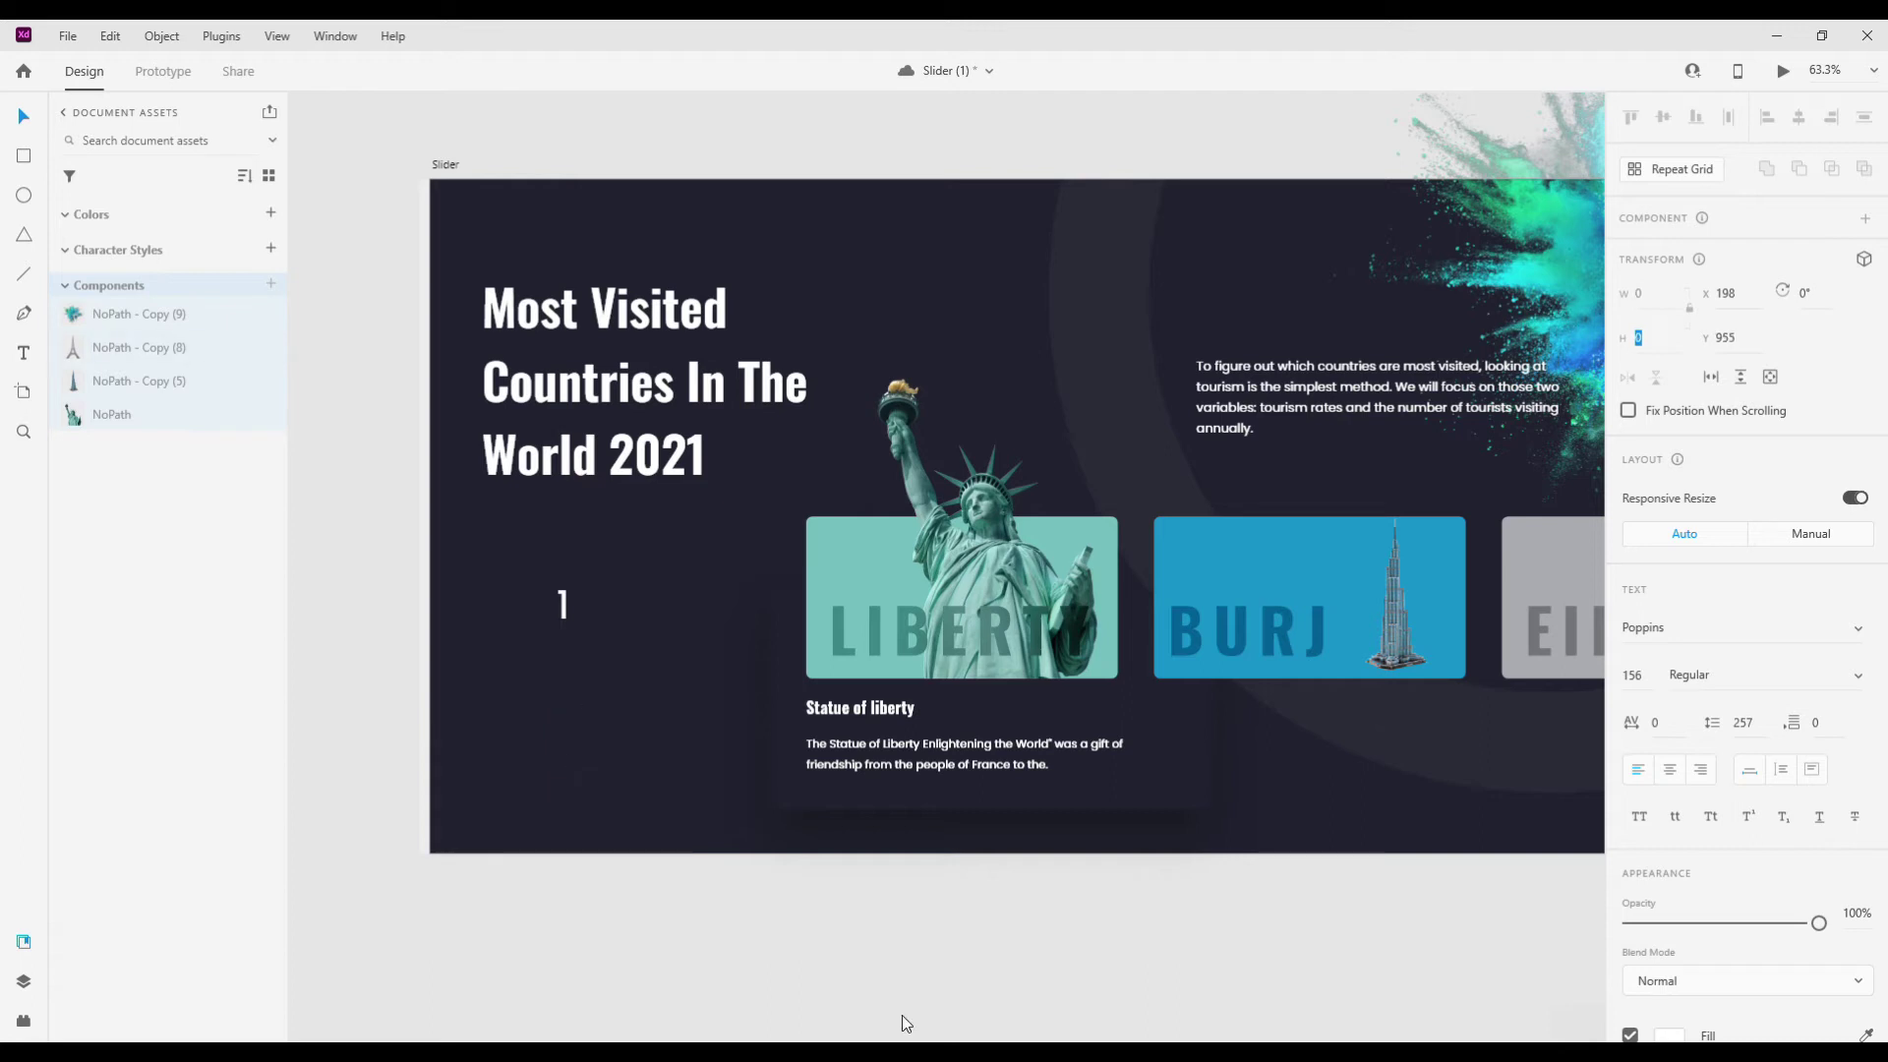
text(3)
key(Escape)
drag(574, 740, 570, 733)
- Style both numbers in Oswald SemiBold with teal fill #23BEAA sampled from the Liberty card
shift+click(542, 619)
click(1662, 630)
key(Return)
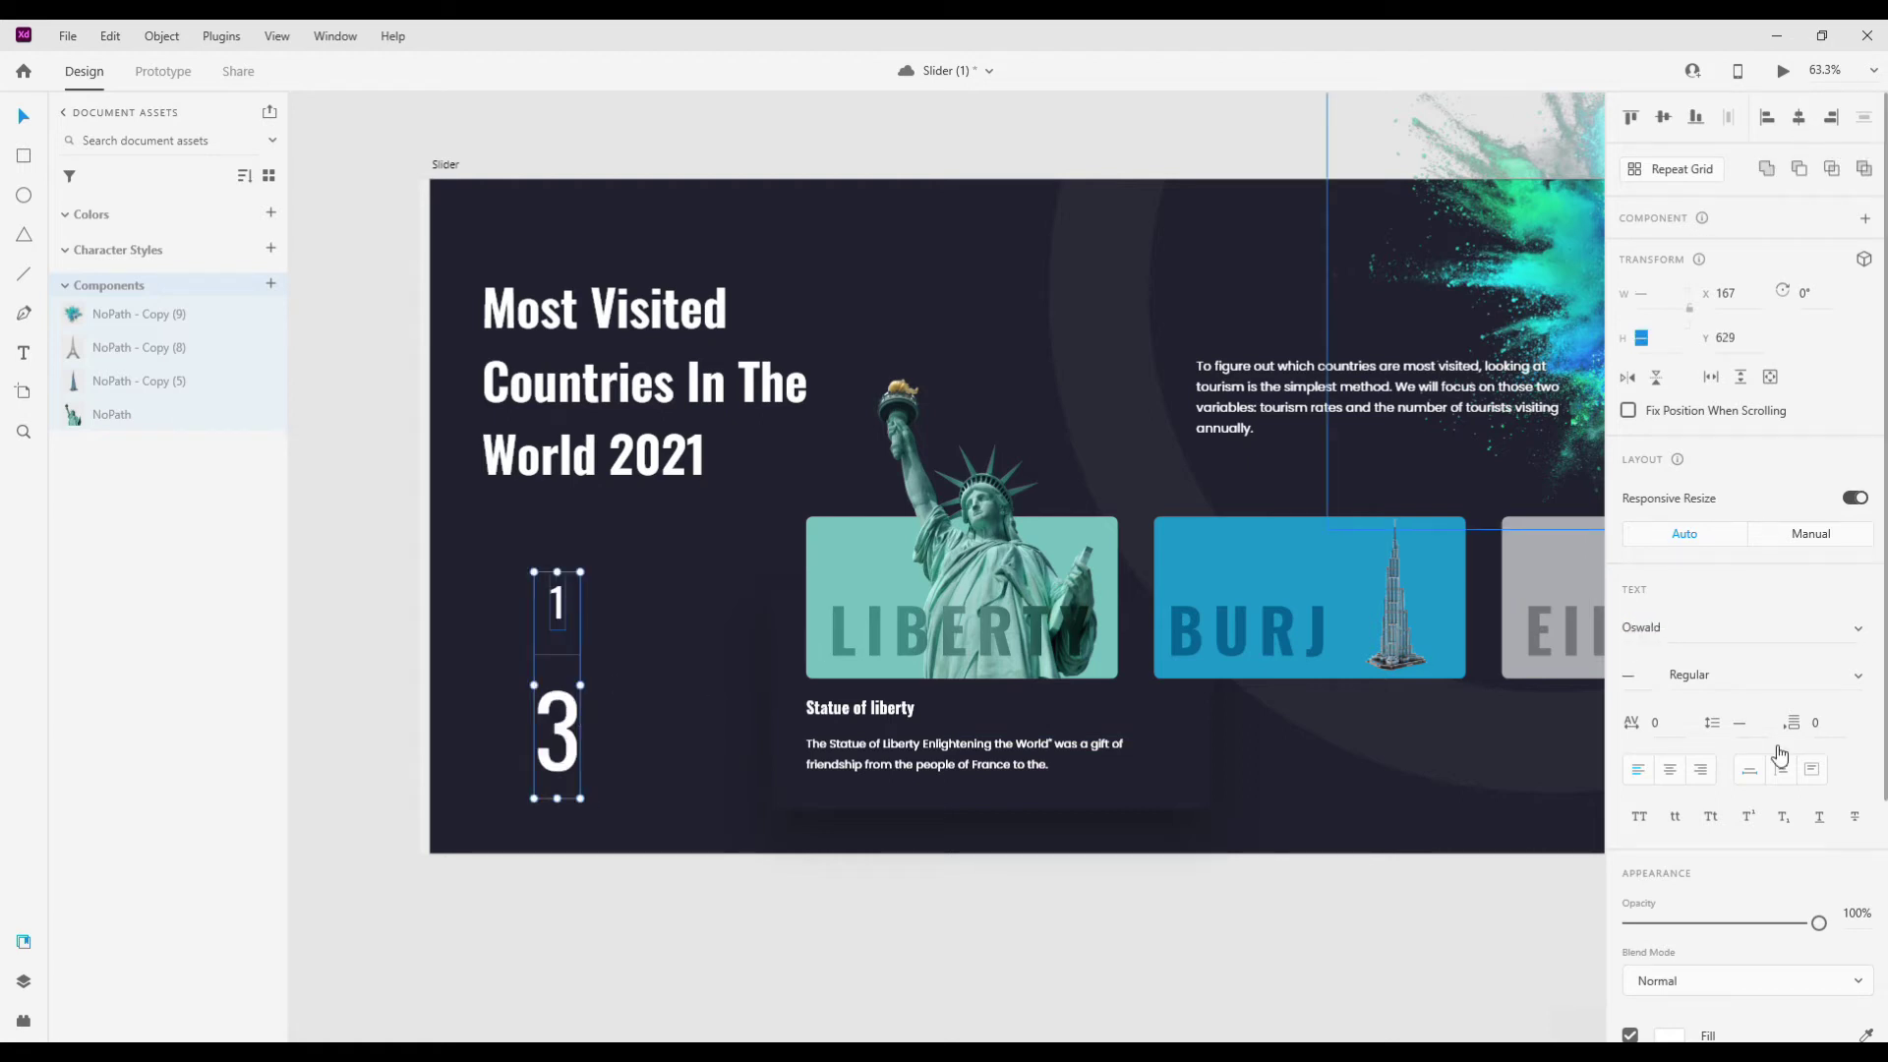
scroll(1750, 720, down, 3)
click(1669, 709)
click(1600, 780)
click(891, 600)
drag(1510, 680, 1515, 623)
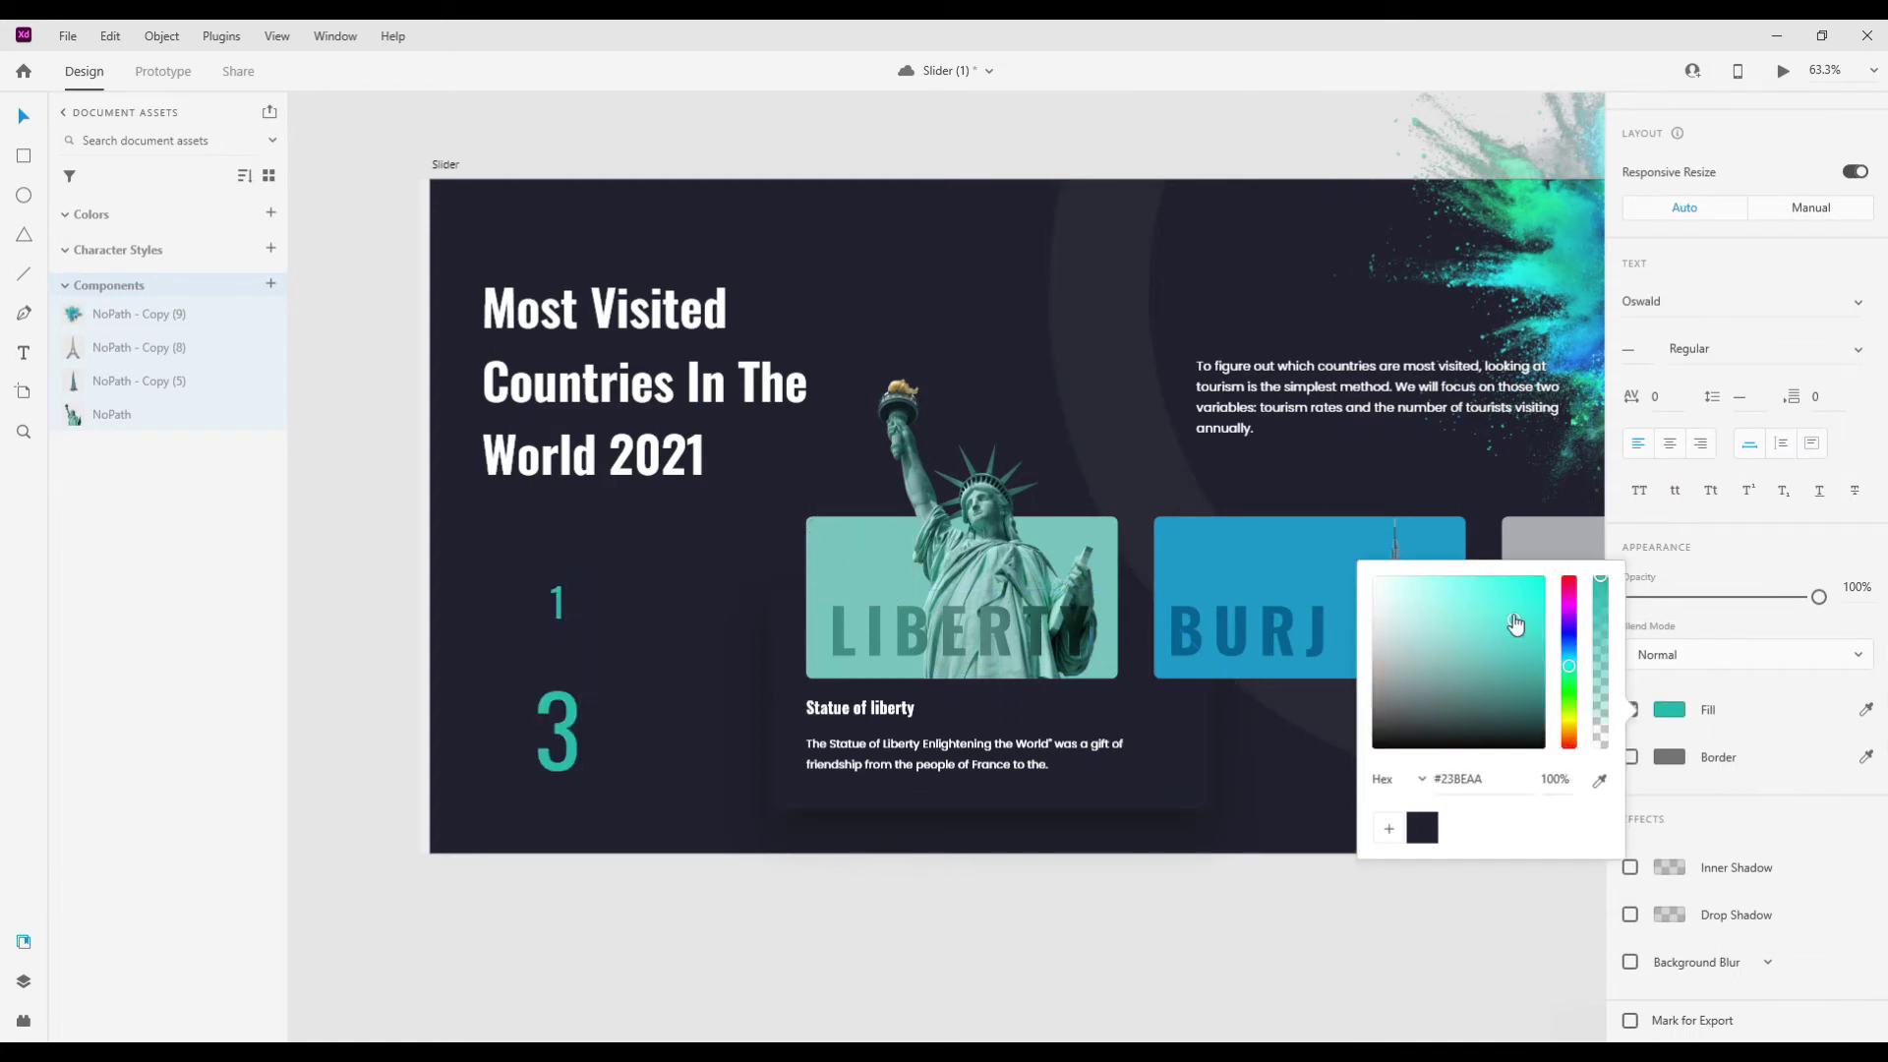
key(Escape)
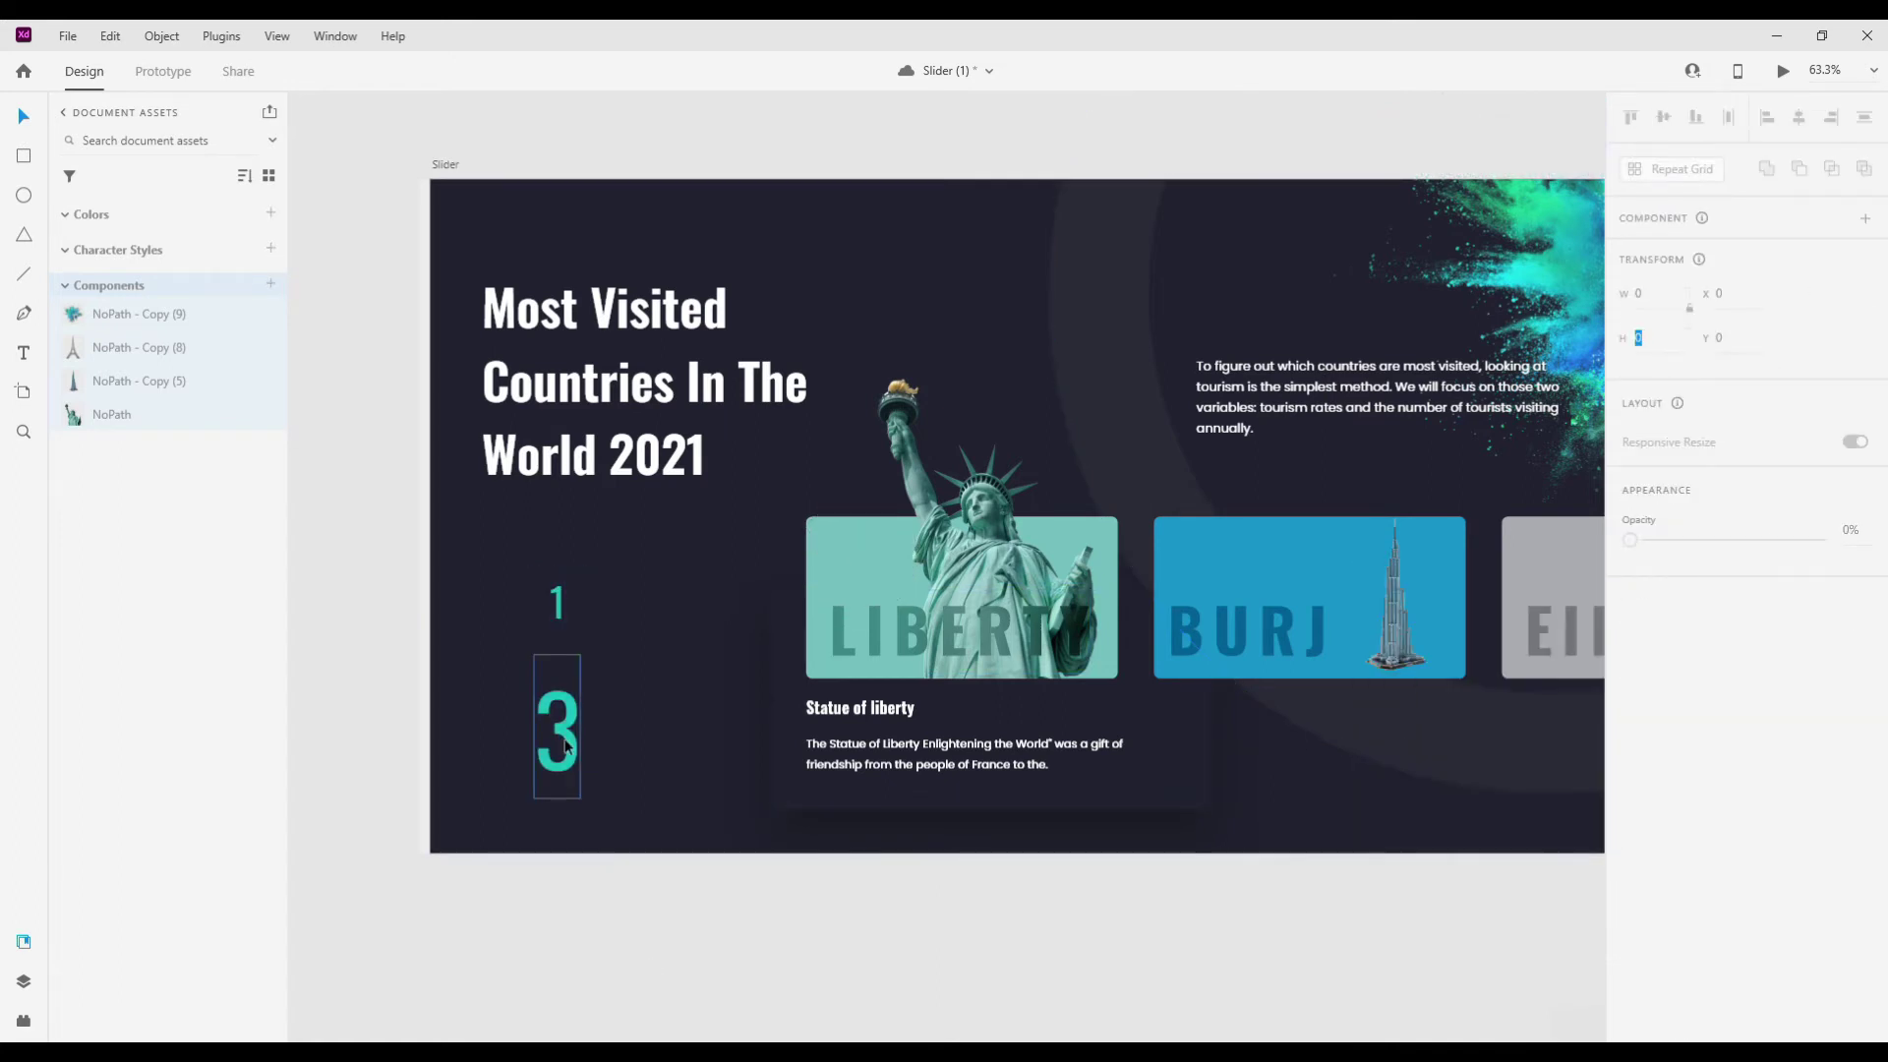
click(1719, 679)
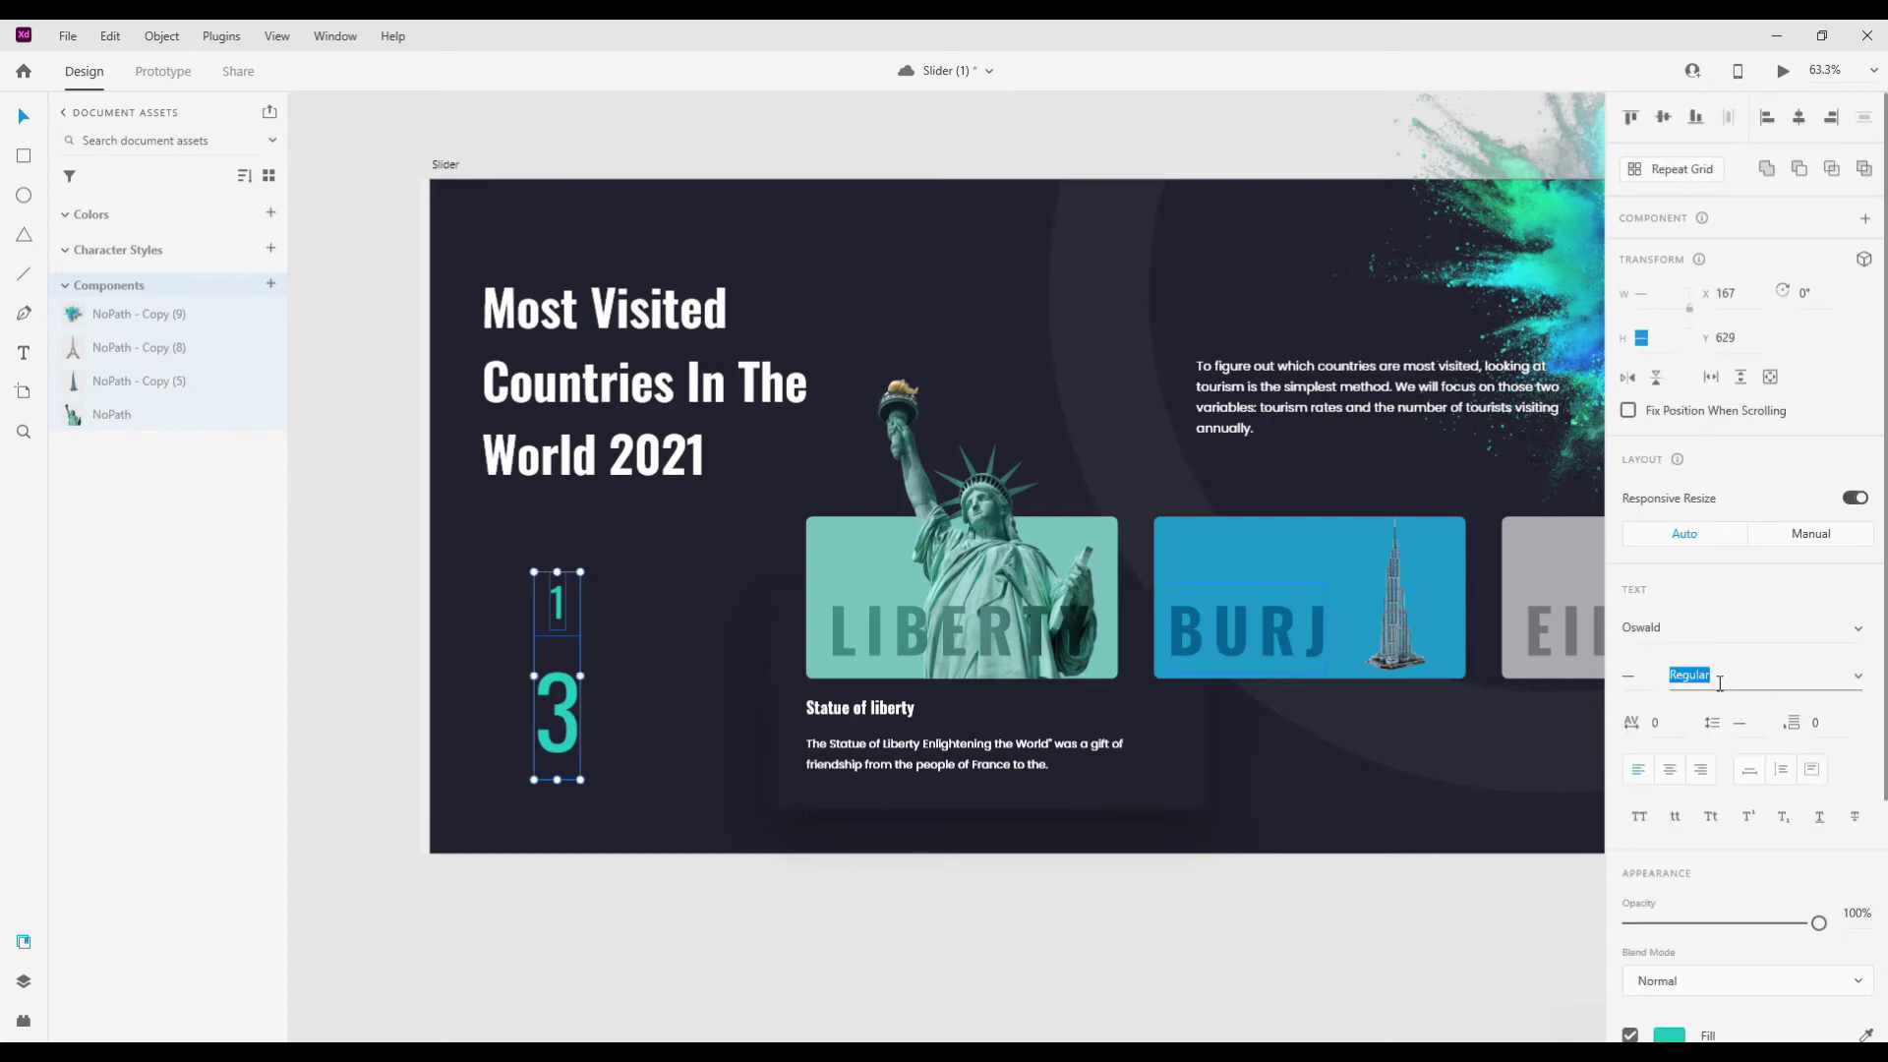
text(SemiBold)
key(Return)
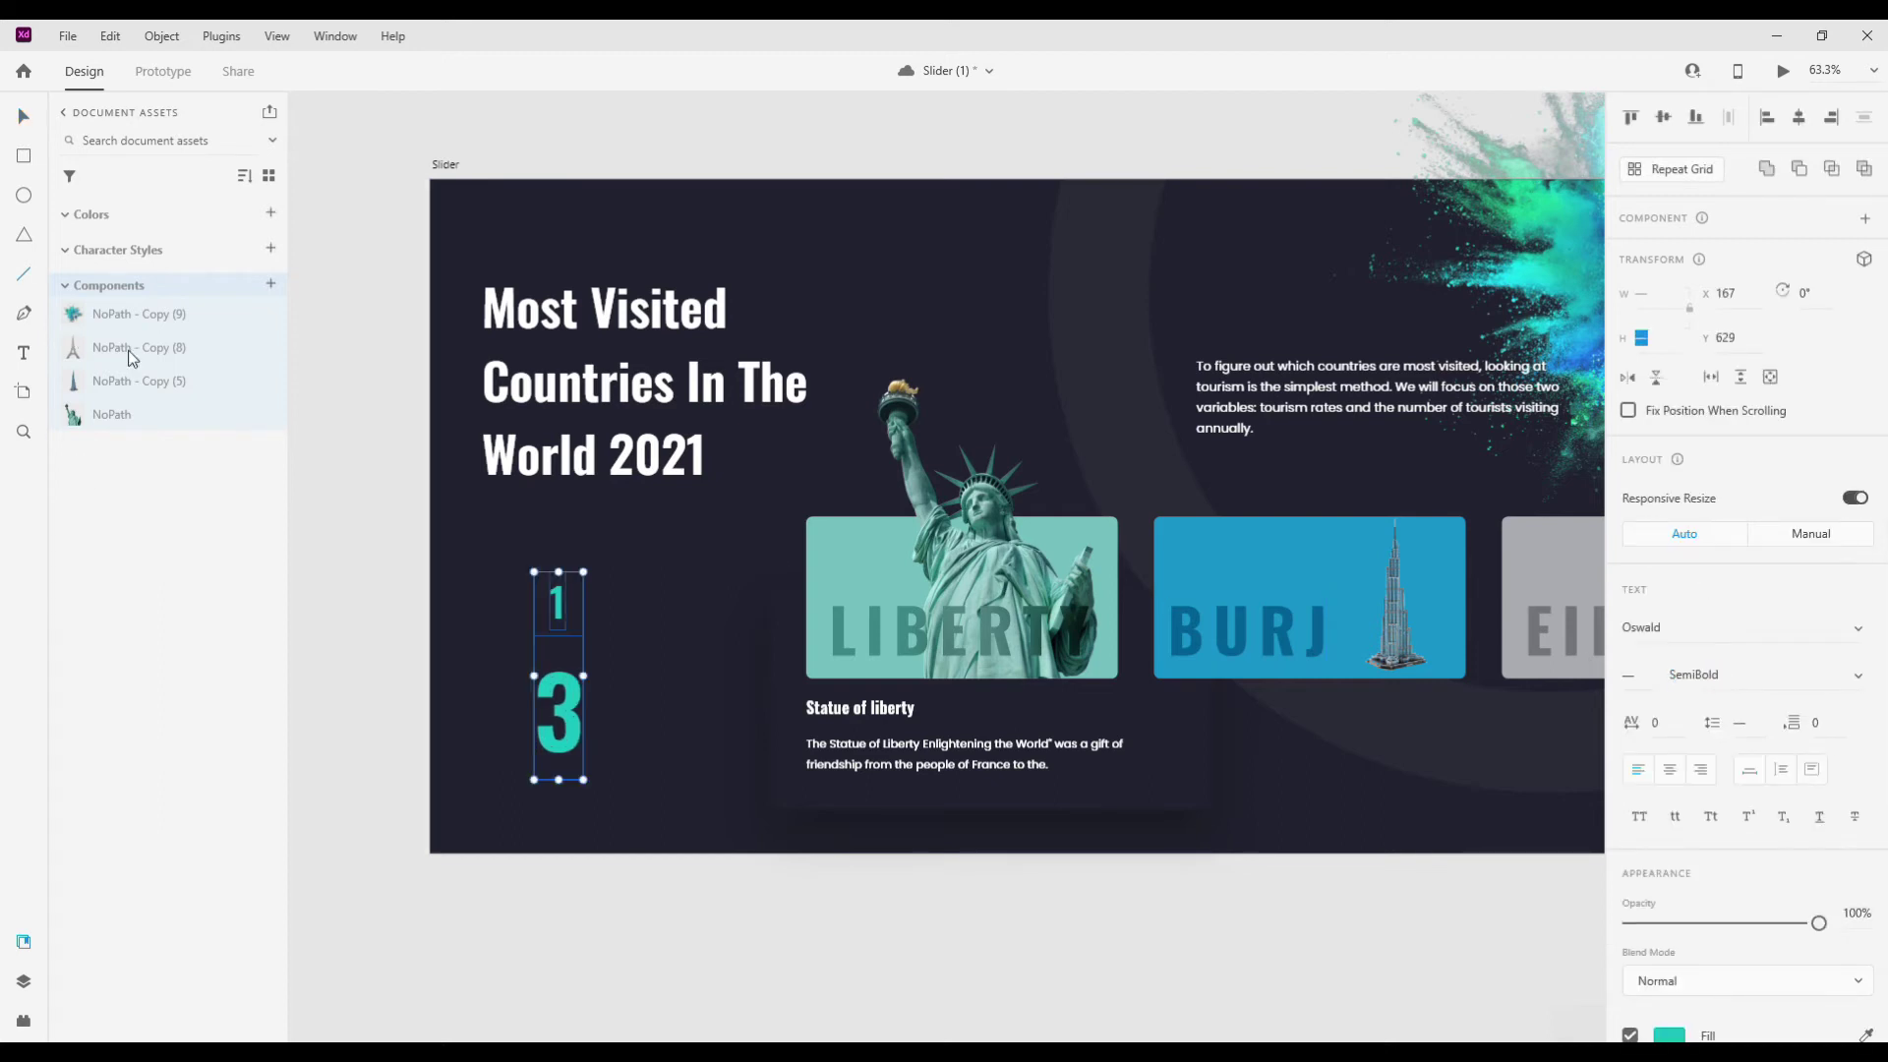
- Draw a thin horizontal divider line between the 1 and the 3, then select all three
scroll(473, 590, up, 5)
drag(584, 691, 725, 692)
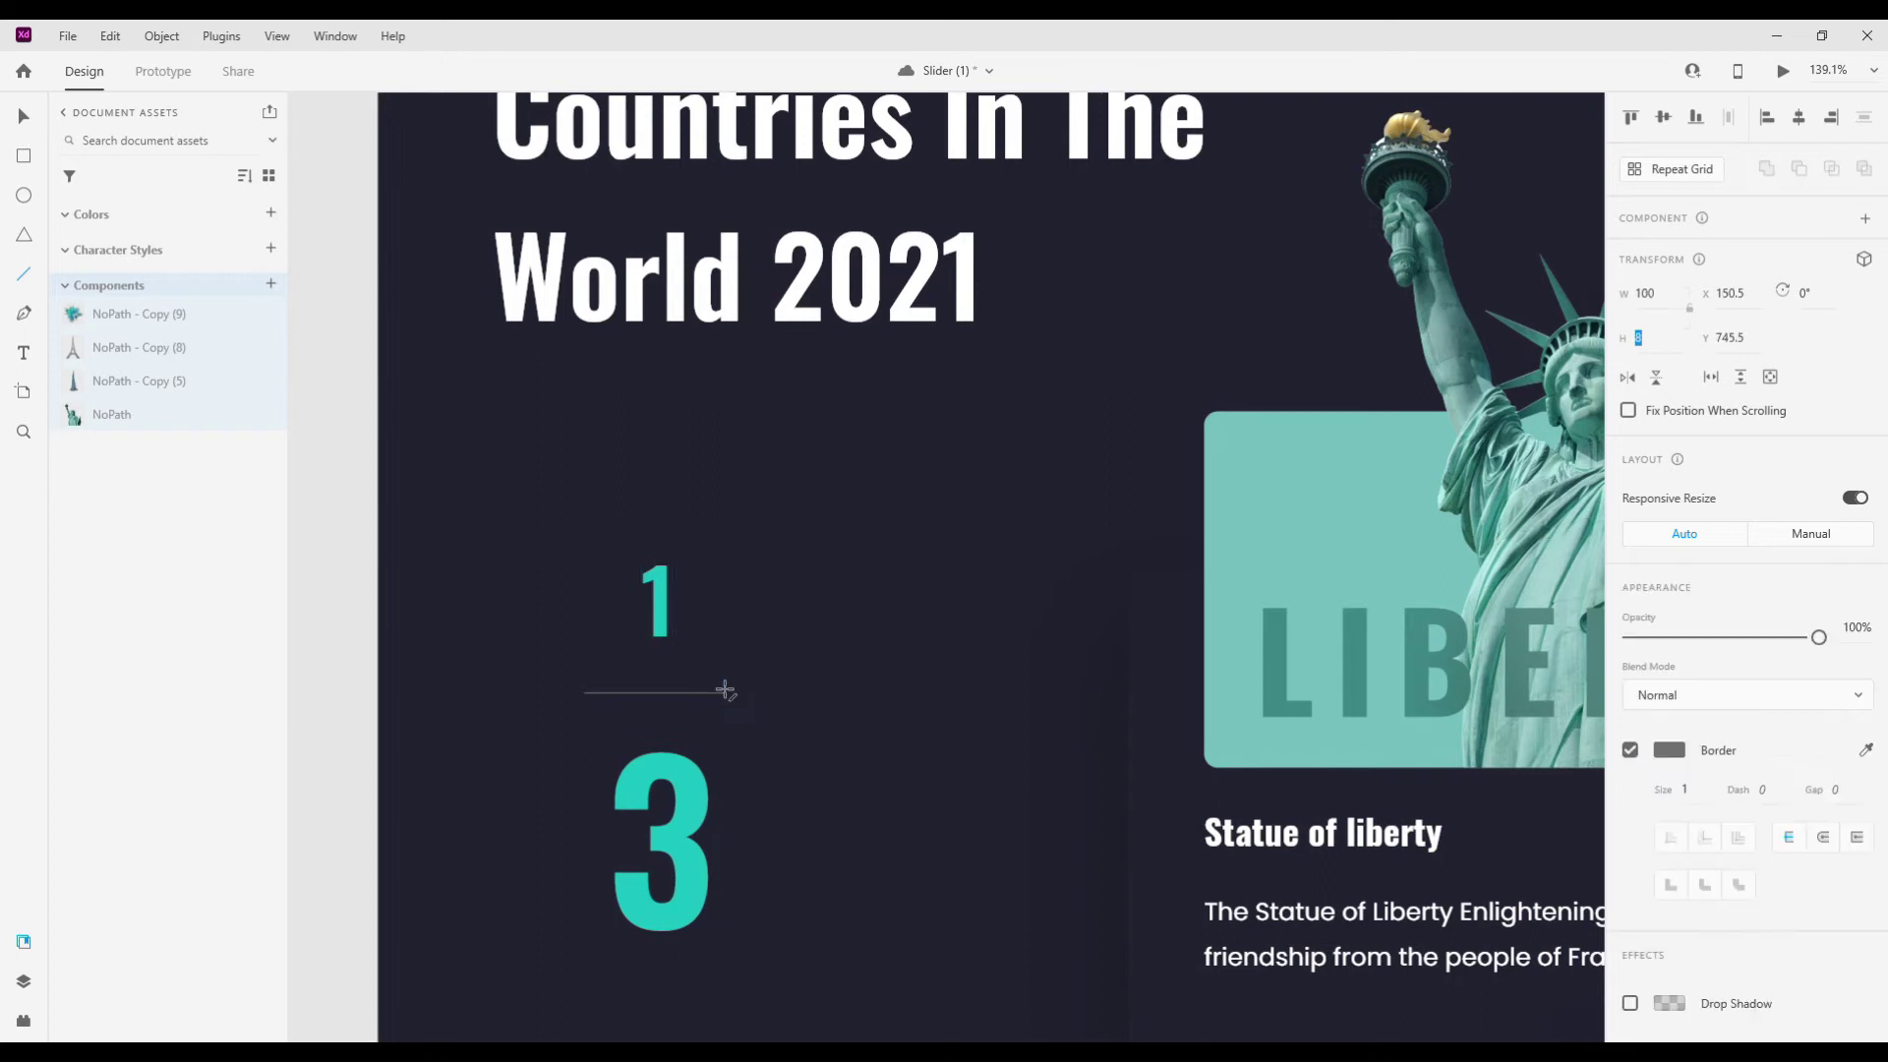
click(23, 116)
click(1669, 750)
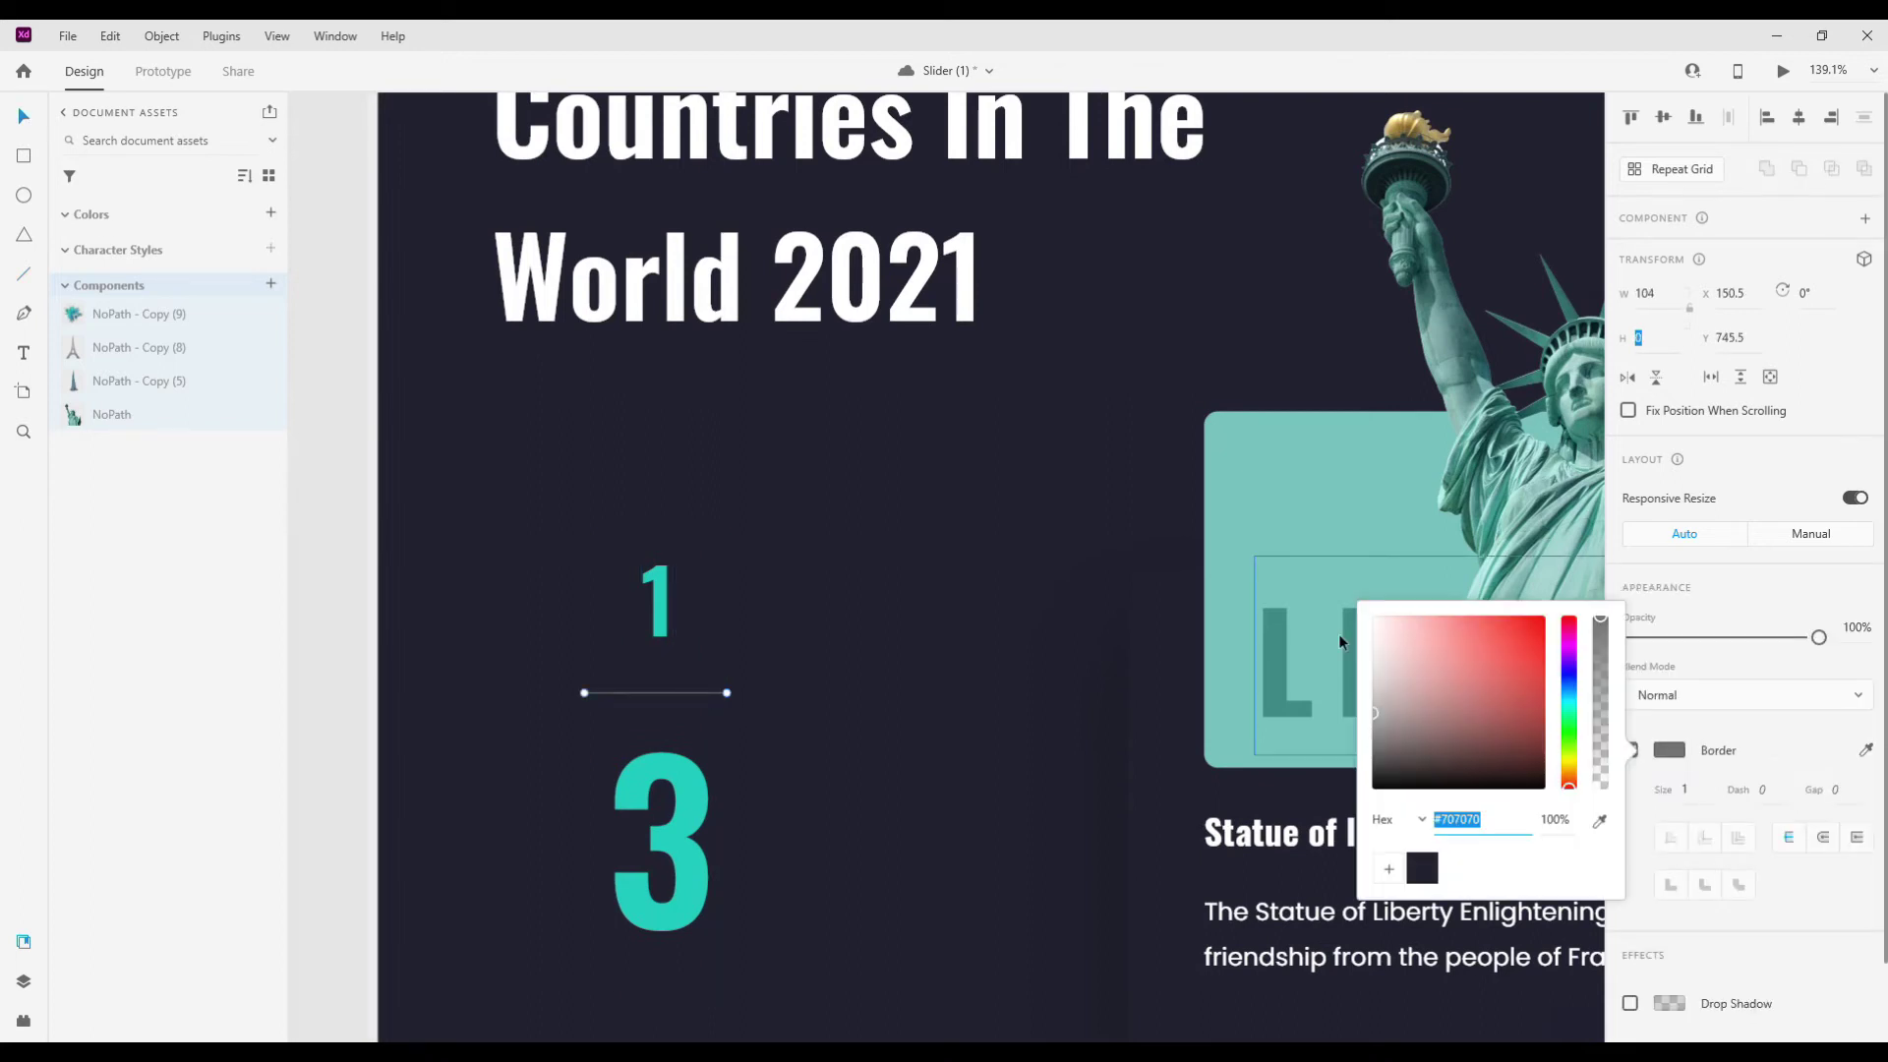
click(1339, 641)
click(661, 836)
shift+click(657, 621)
- Zoom to fit the whole slider and save the document
key(ctrl+0)
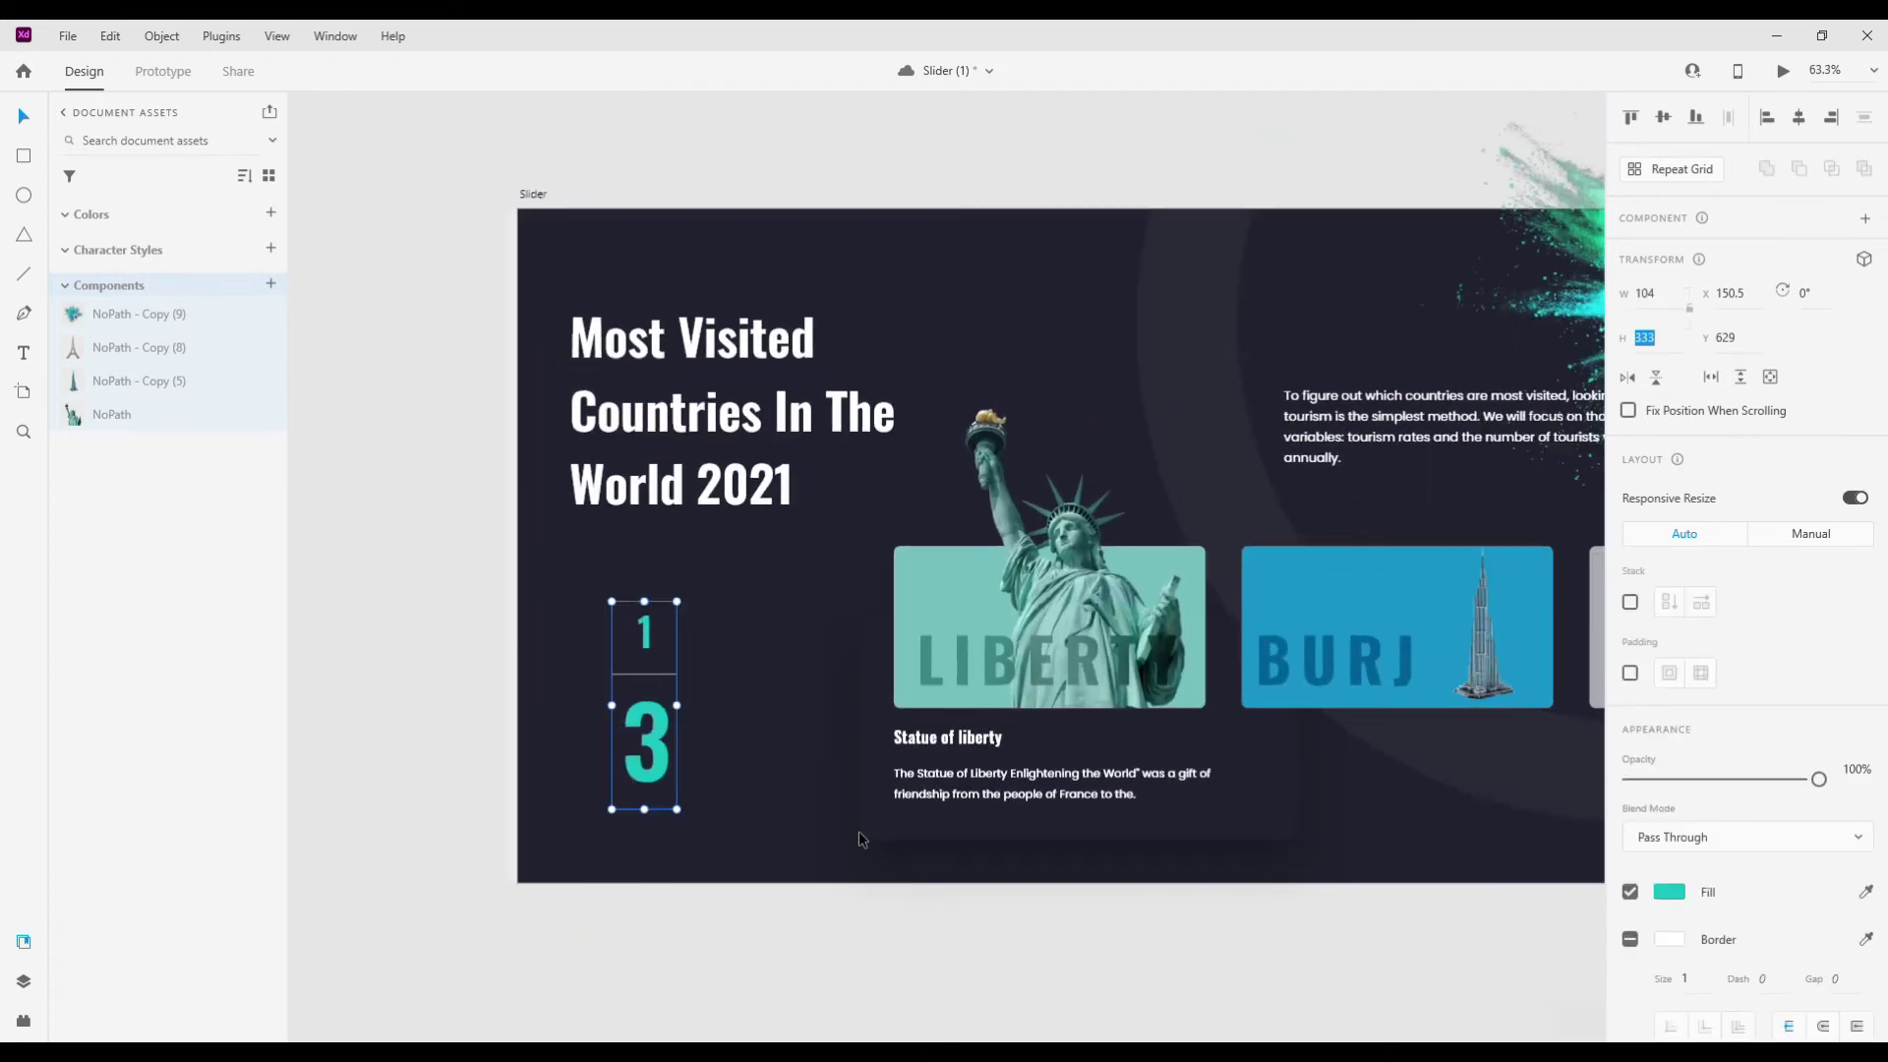
click(780, 897)
scroll(748, 897, right, 3)
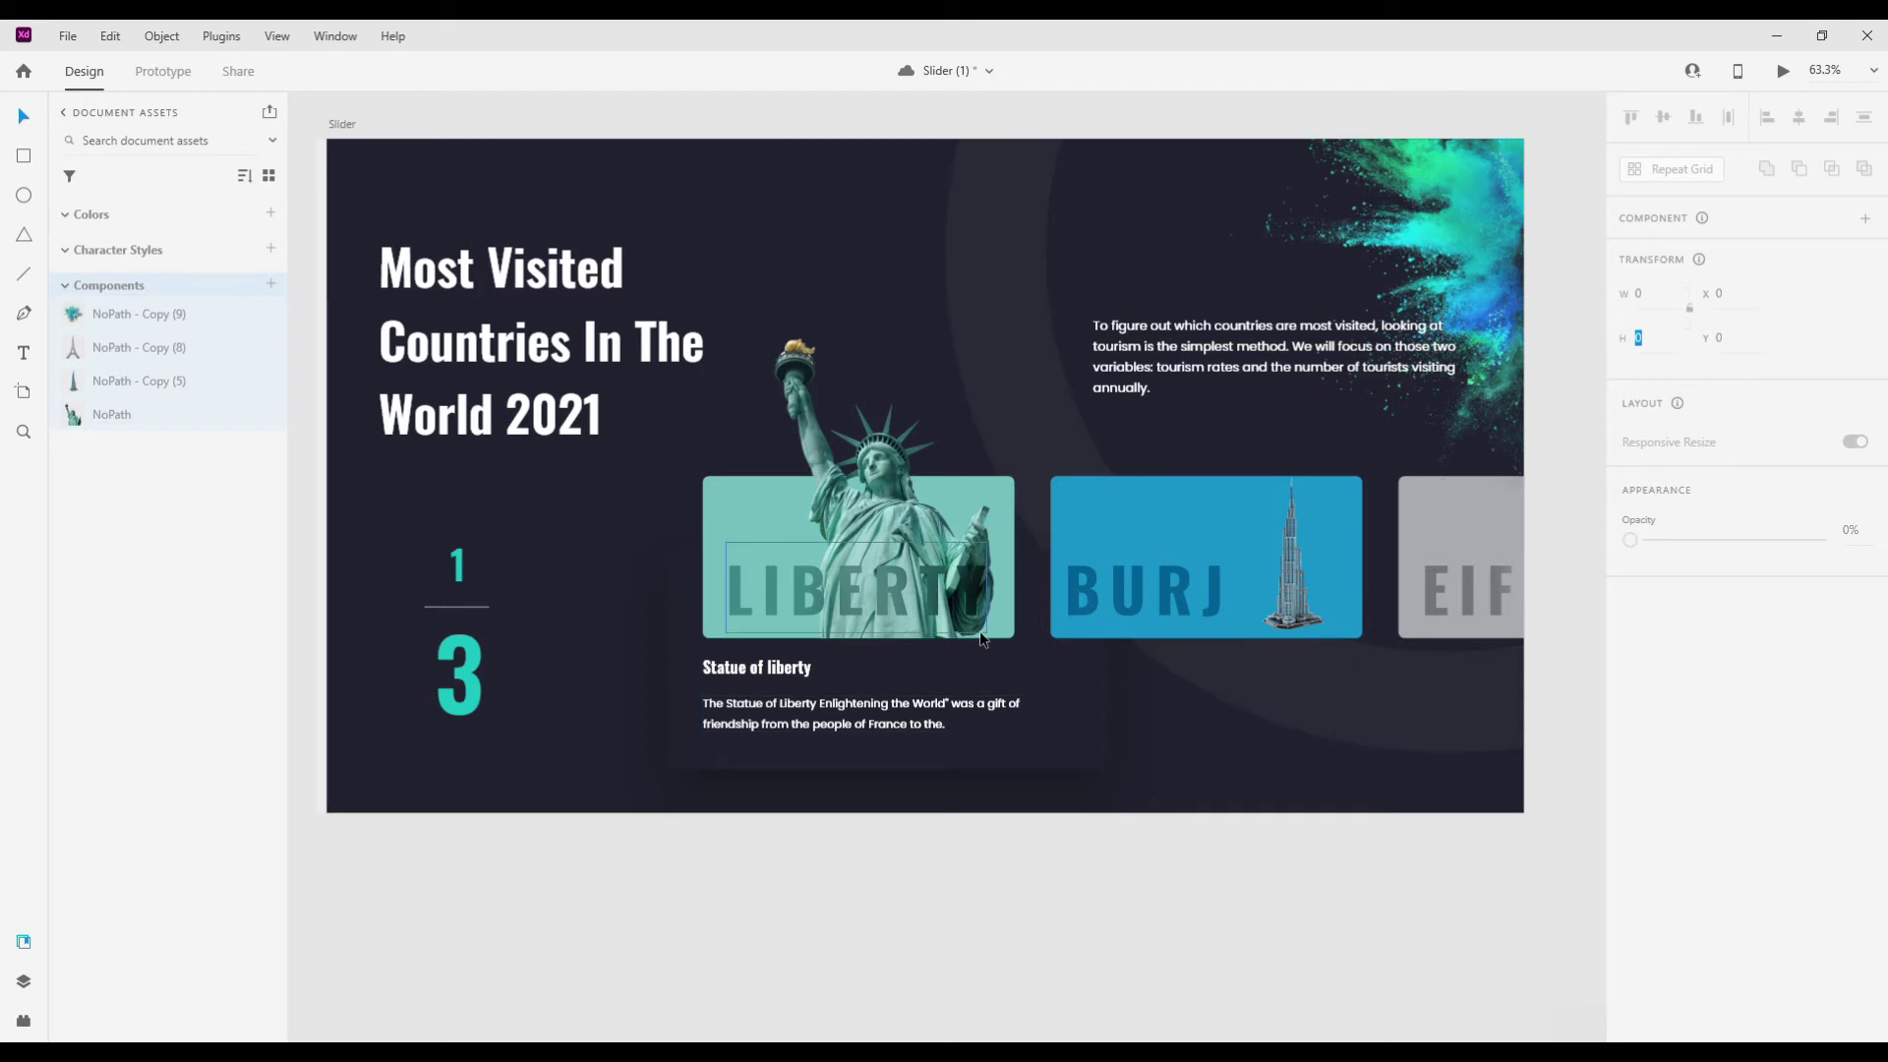
key(ctrl+s)
- Draw a short vertical line and give it a white border of size 2
click(24, 1021)
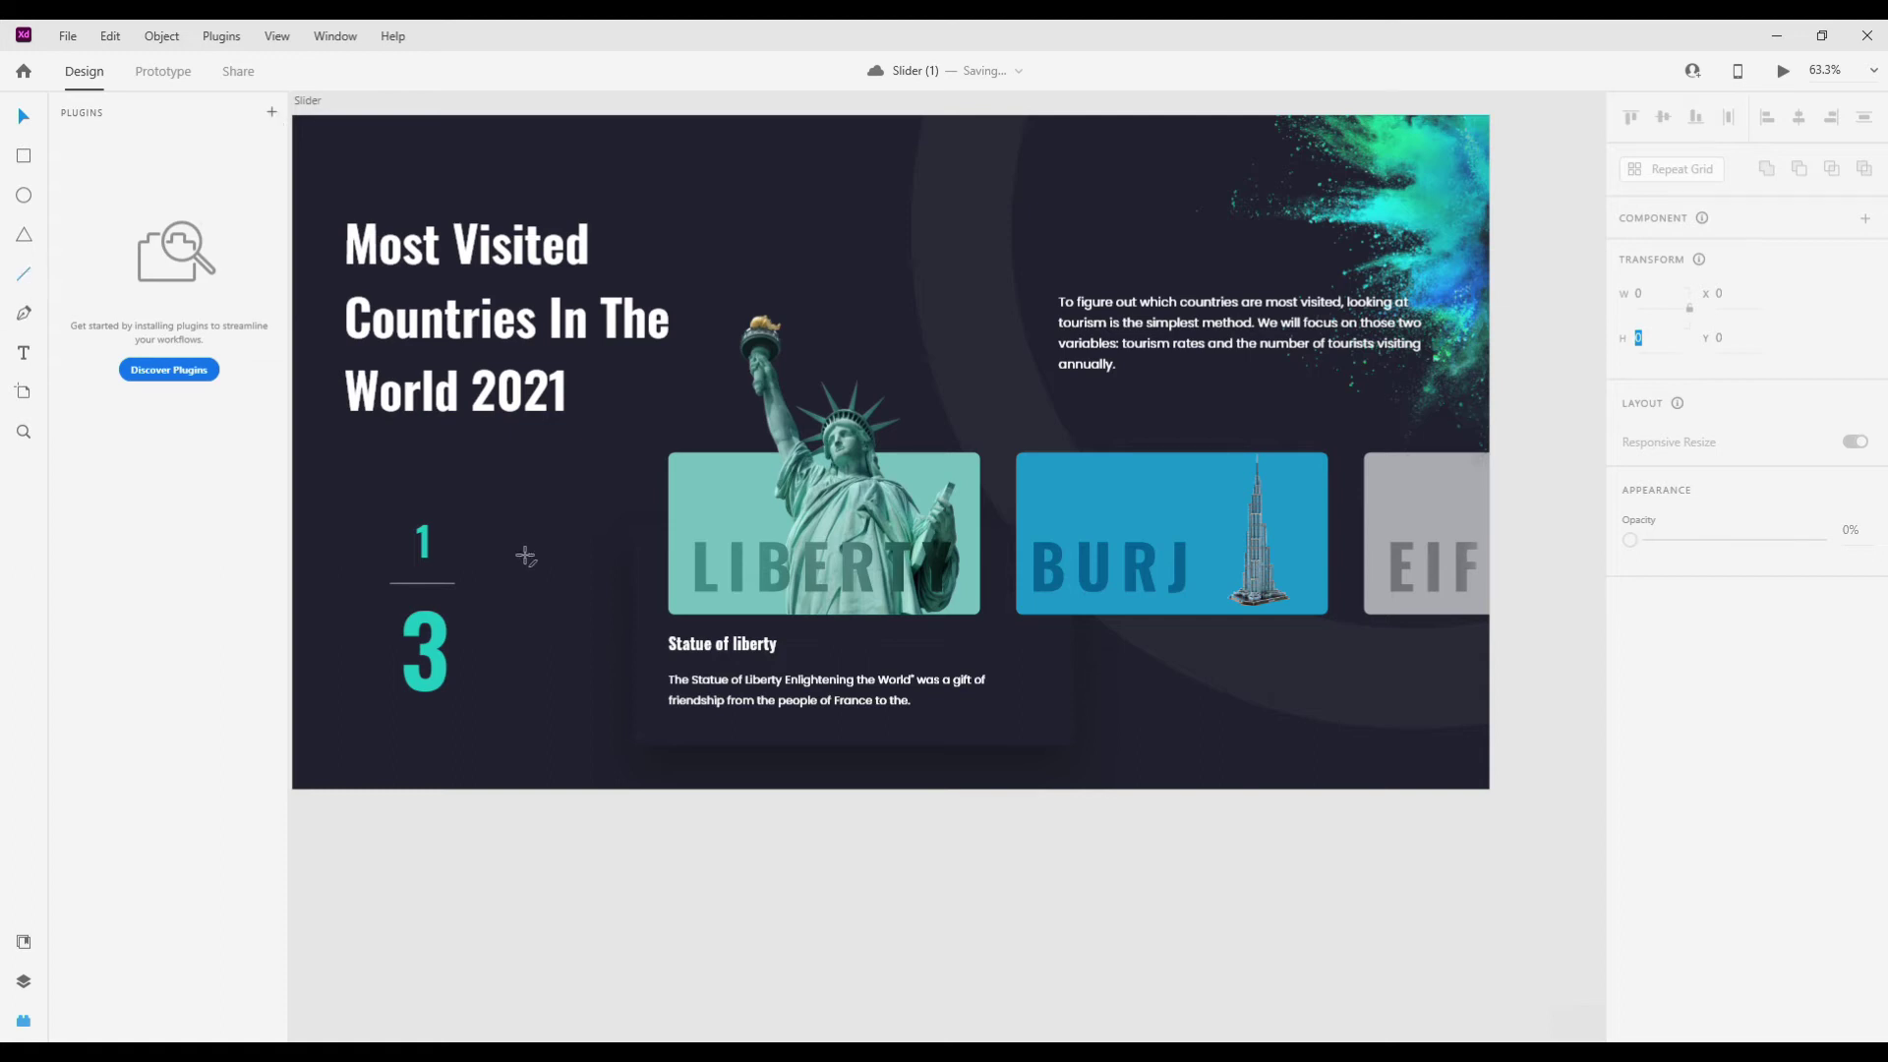
scroll(1146, 708, up, 3)
drag(1106, 693, 1106, 715)
click(24, 116)
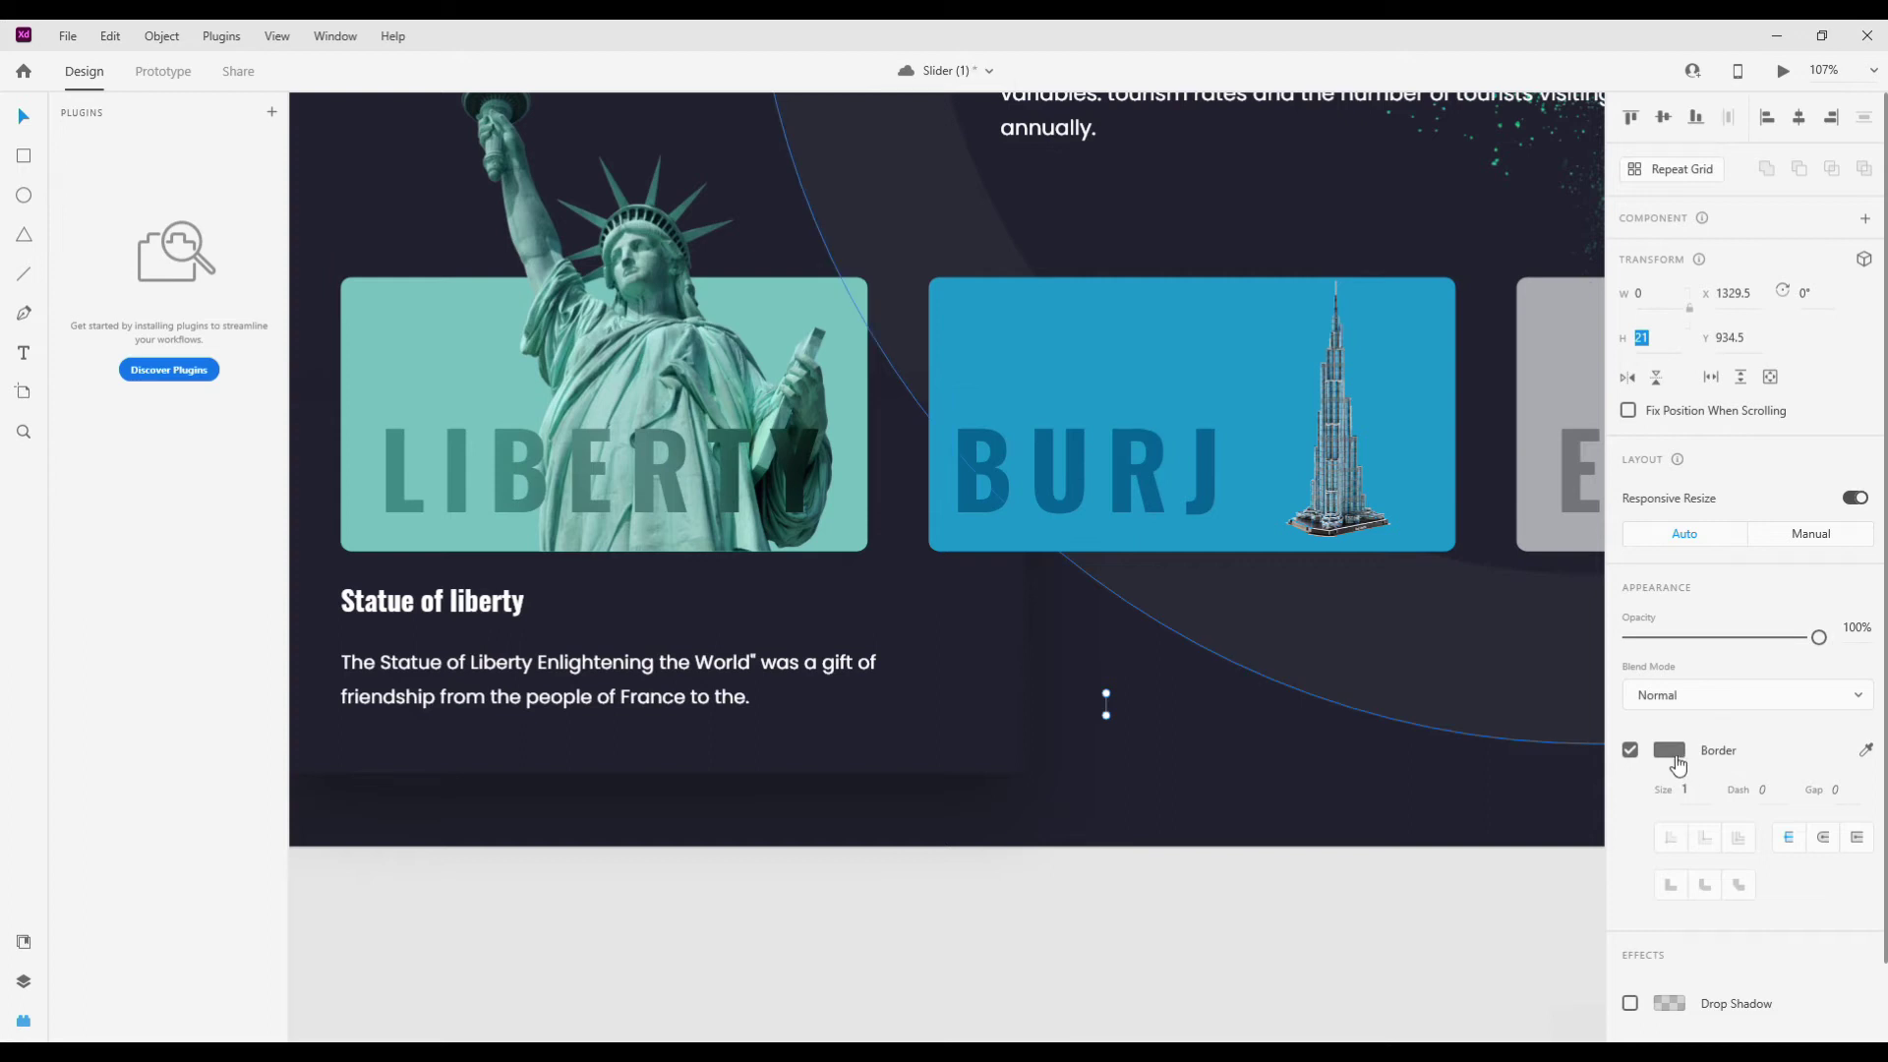
click(1670, 750)
drag(1372, 615, 1315, 620)
click(1685, 791)
- Bend the line into a right-pointing chevron with rounded caps and joins, and place a copy to its left
scroll(1086, 708, up, 5)
double_click(1183, 685)
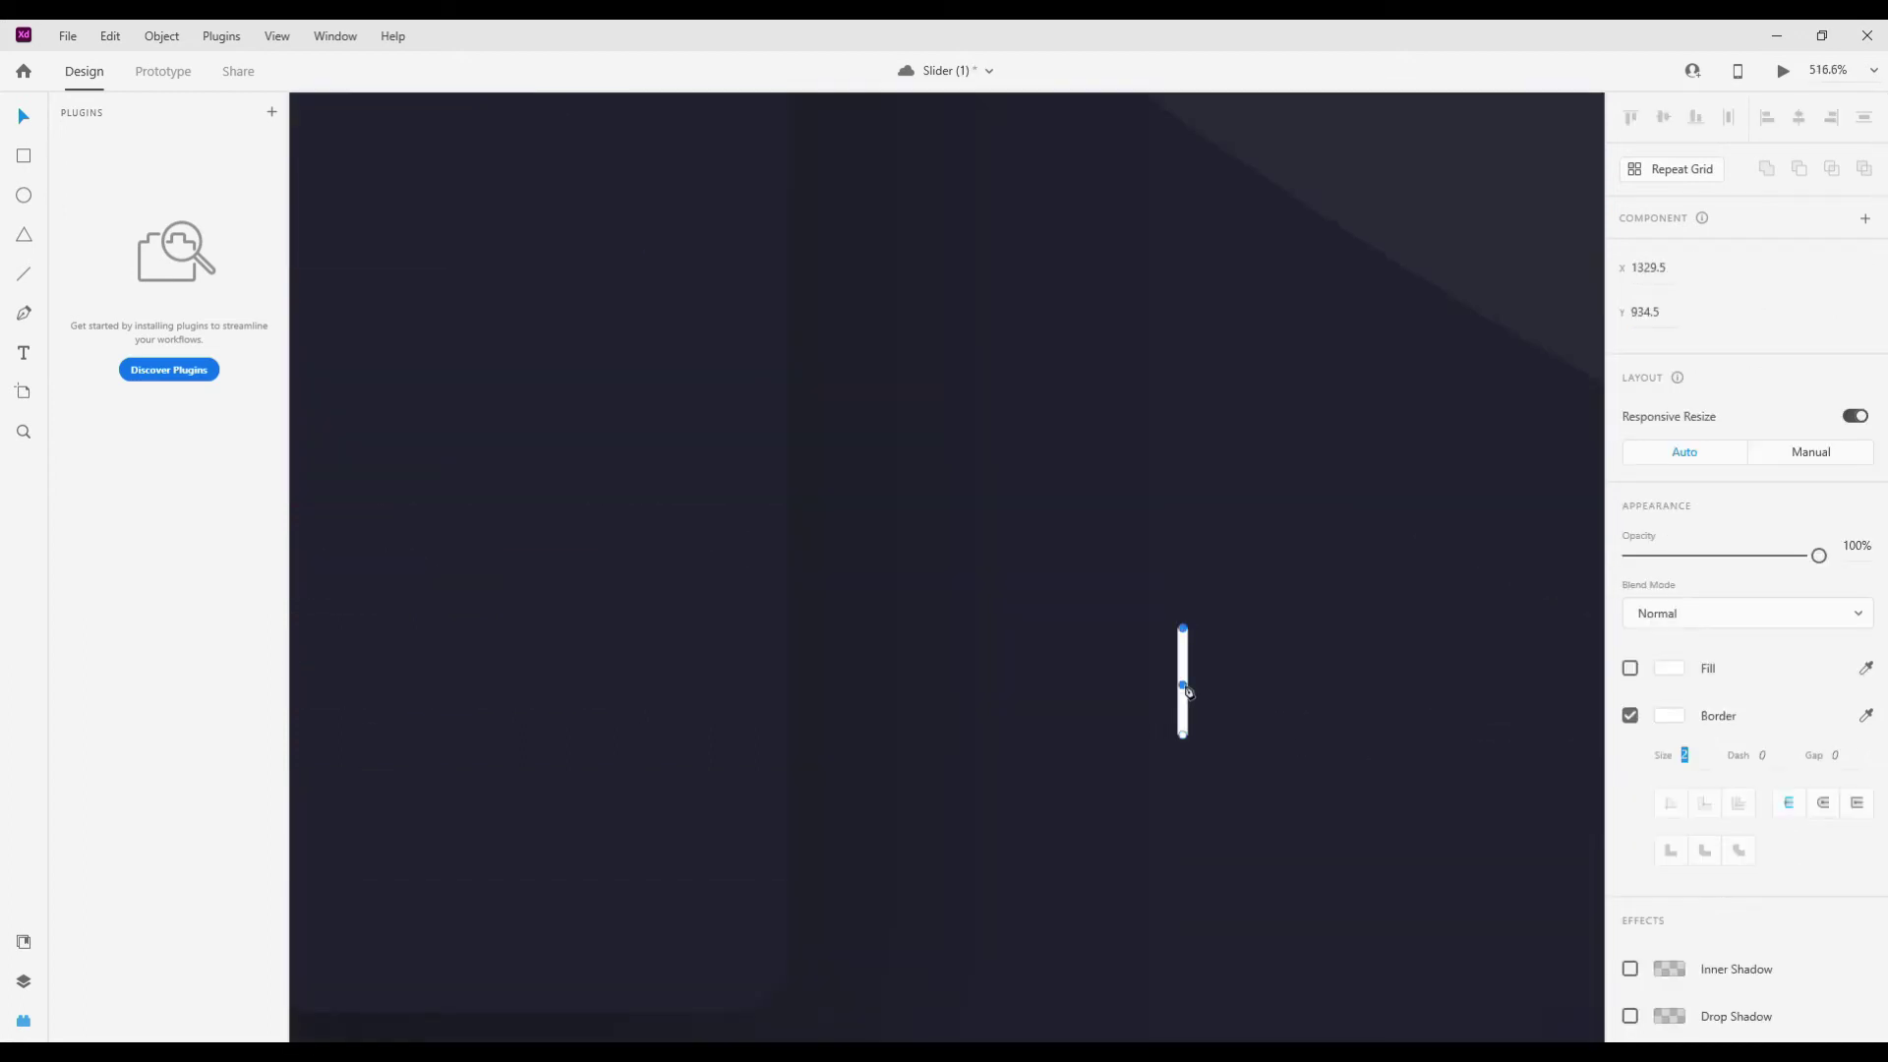
drag(1183, 685, 1239, 683)
click(1822, 806)
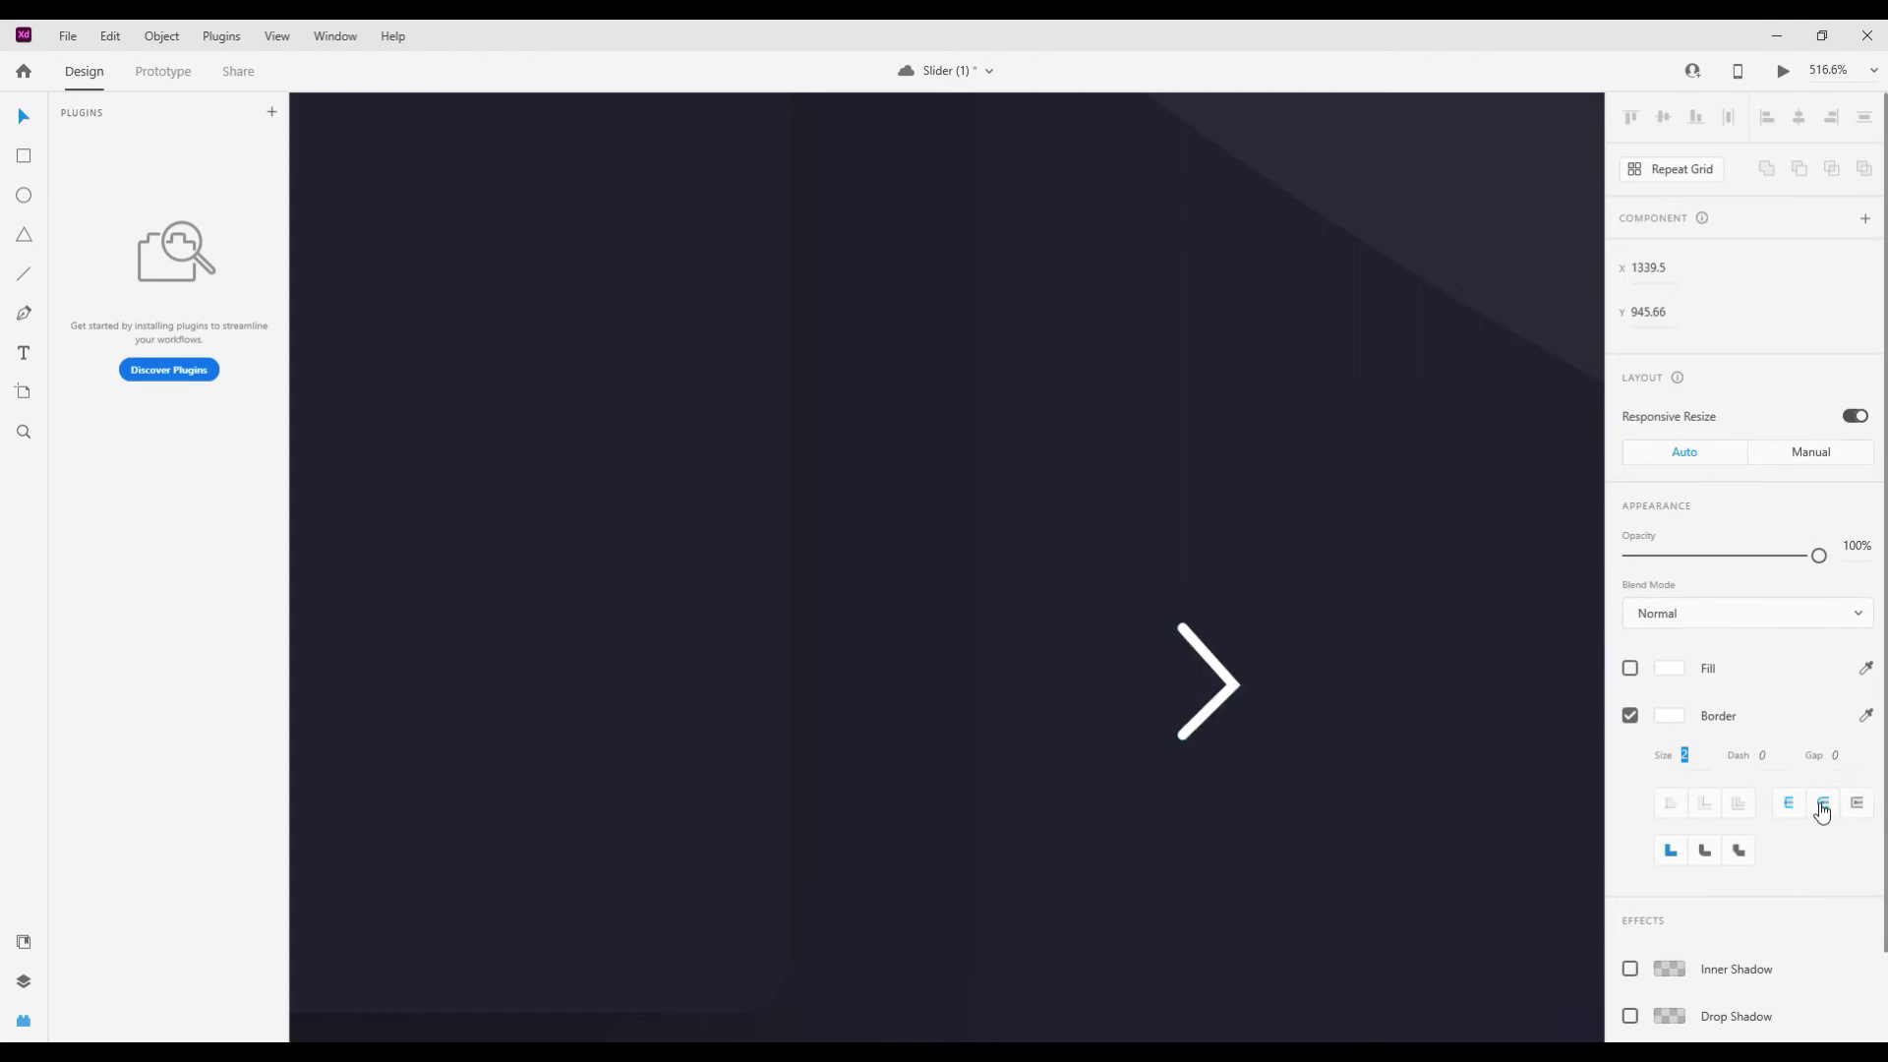
click(1704, 853)
click(1702, 856)
scroll(1236, 683, down, 5)
key(r)
key(Escape)
mouse_move(1219, 676)
mouse_down()
mouse_move(1001, 493)
mouse_move(922, 491)
mouse_up()
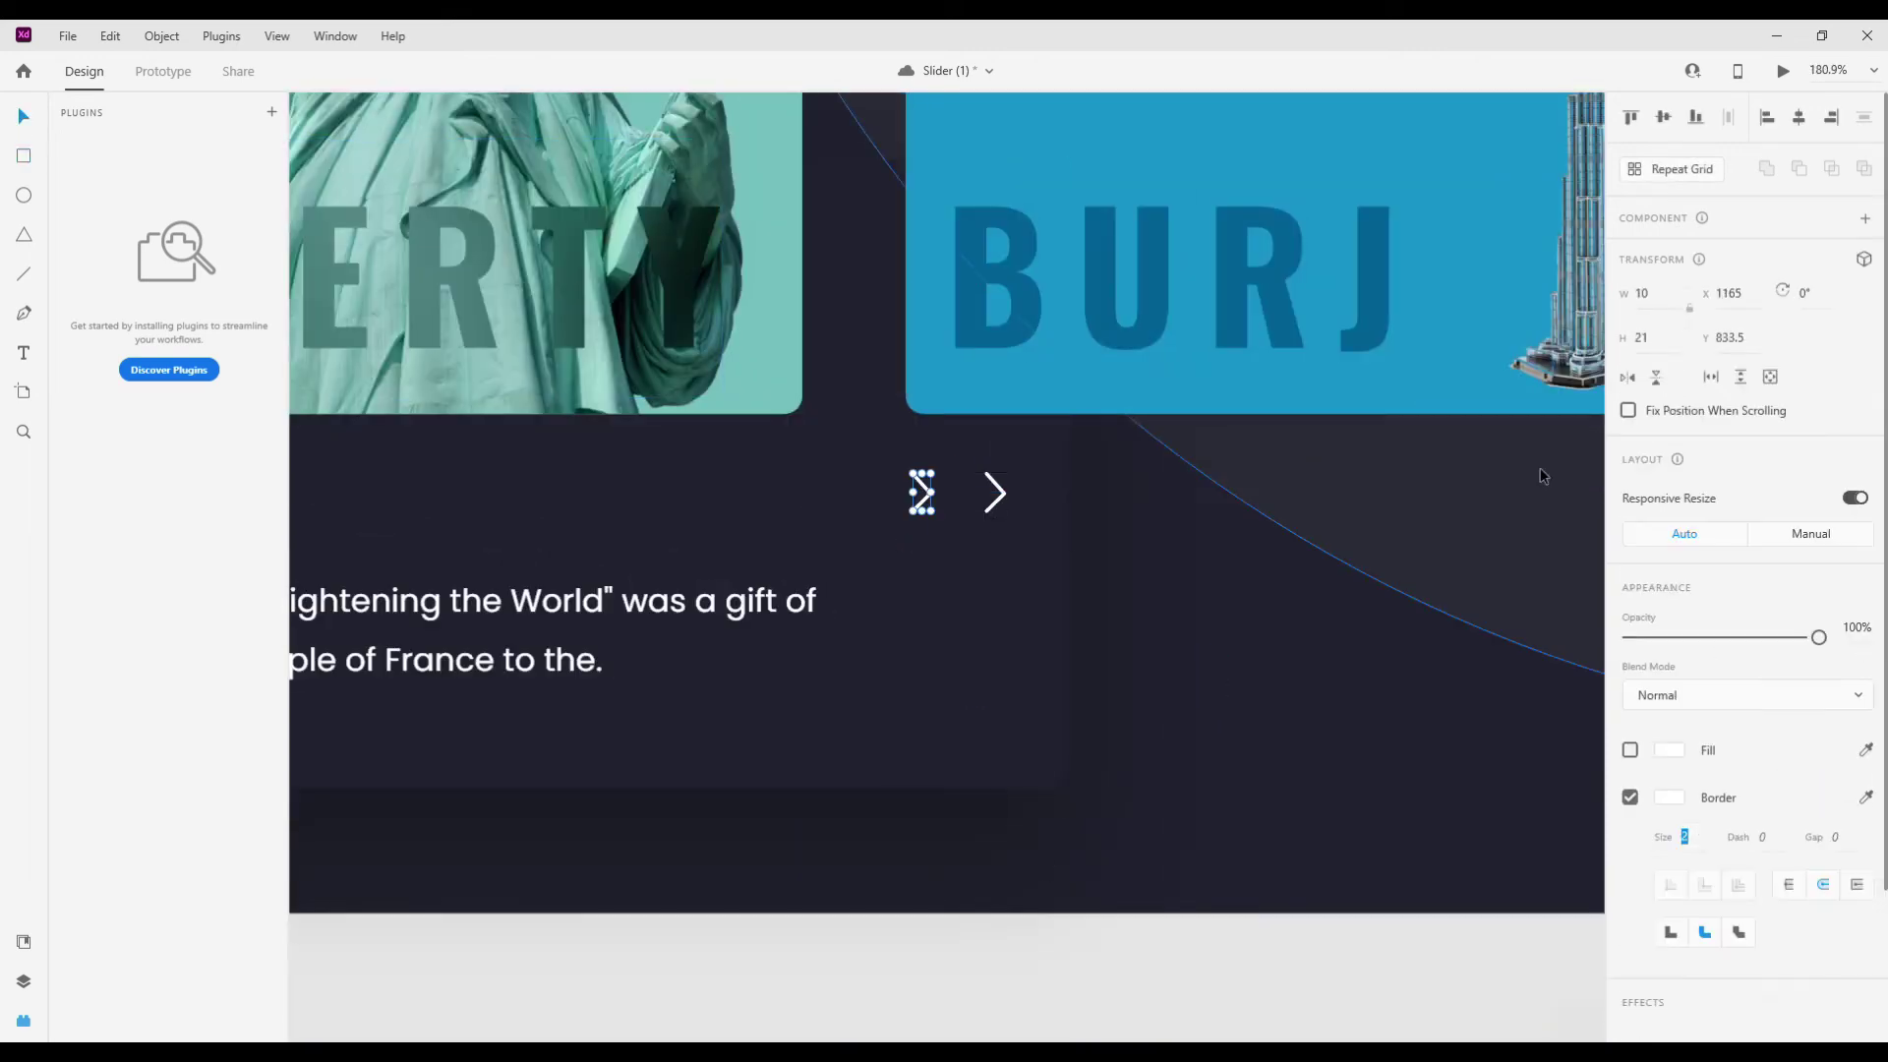
- Flip the chevron copy to point left and shift both arrows slightly left
click(1628, 377)
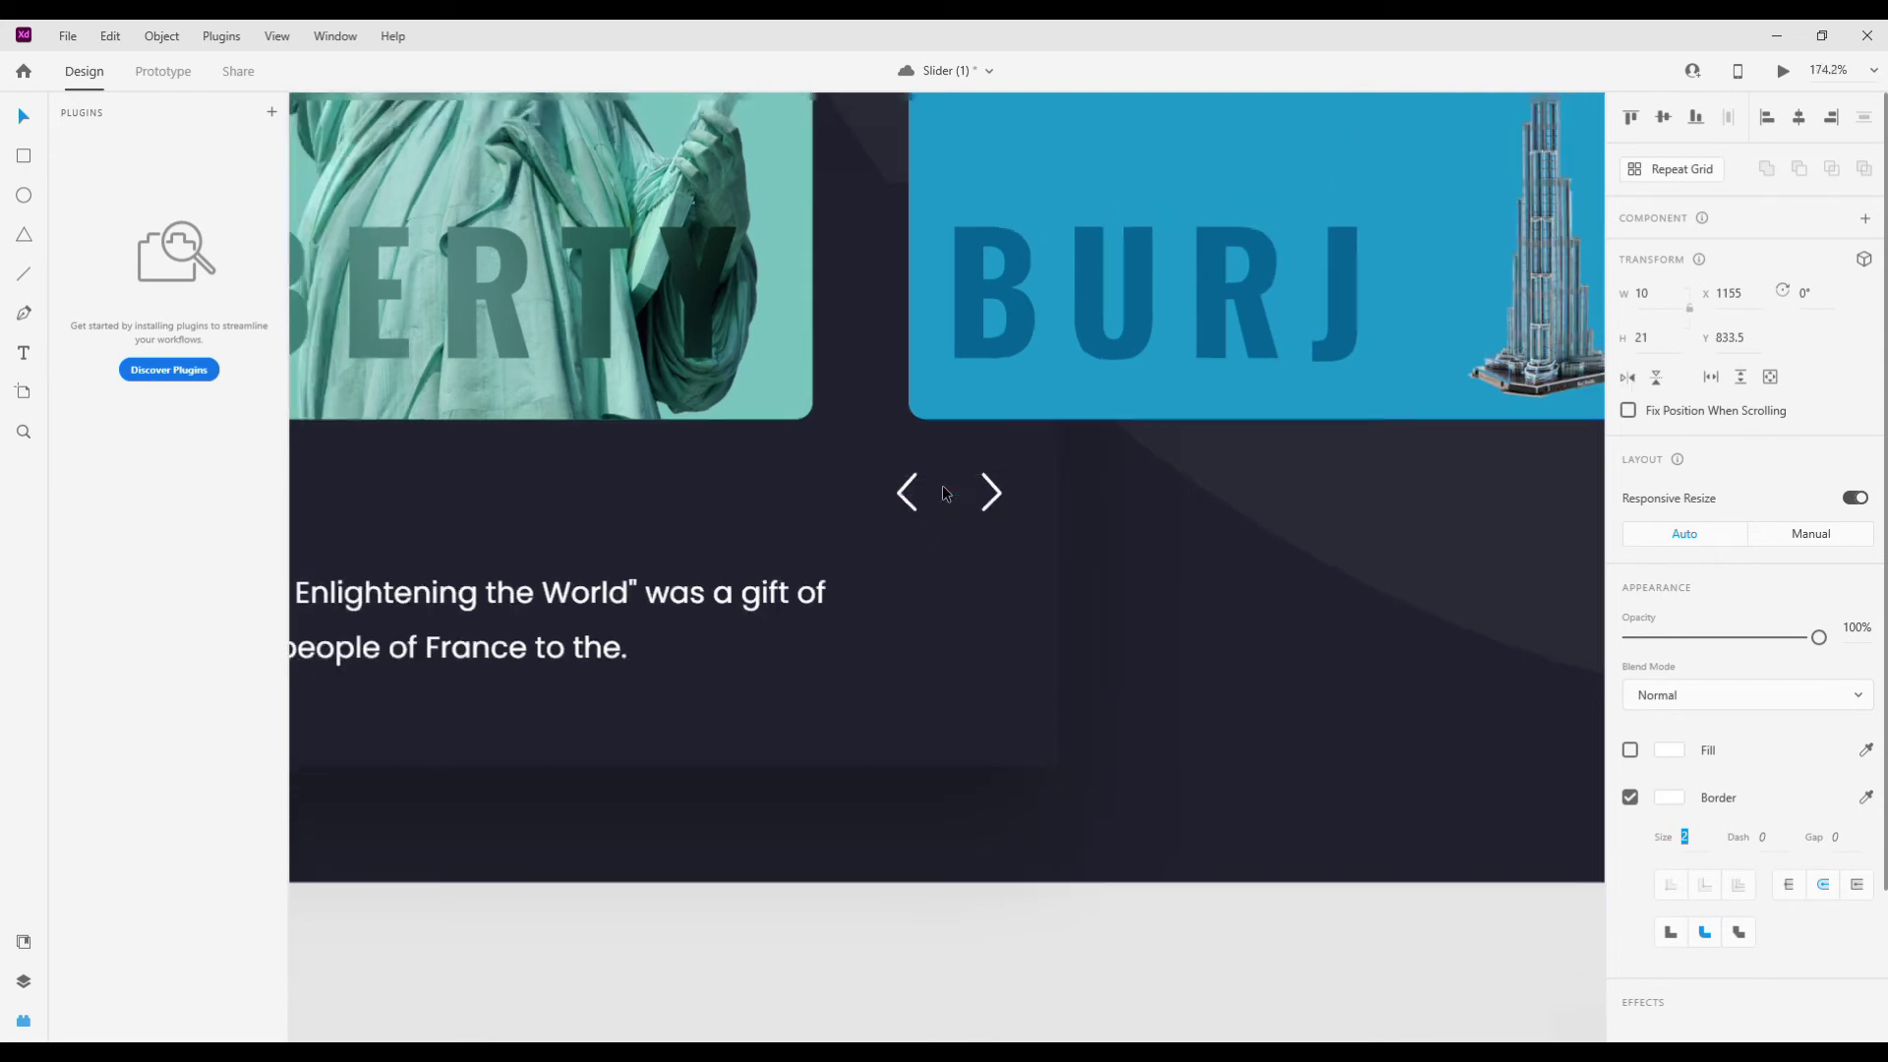
scroll(983, 511, down, 3)
scroll(1020, 514, up, 2)
shift+click(1019, 512)
drag(1020, 512, 999, 513)
scroll(1094, 666, down, 2)
click(1107, 904)
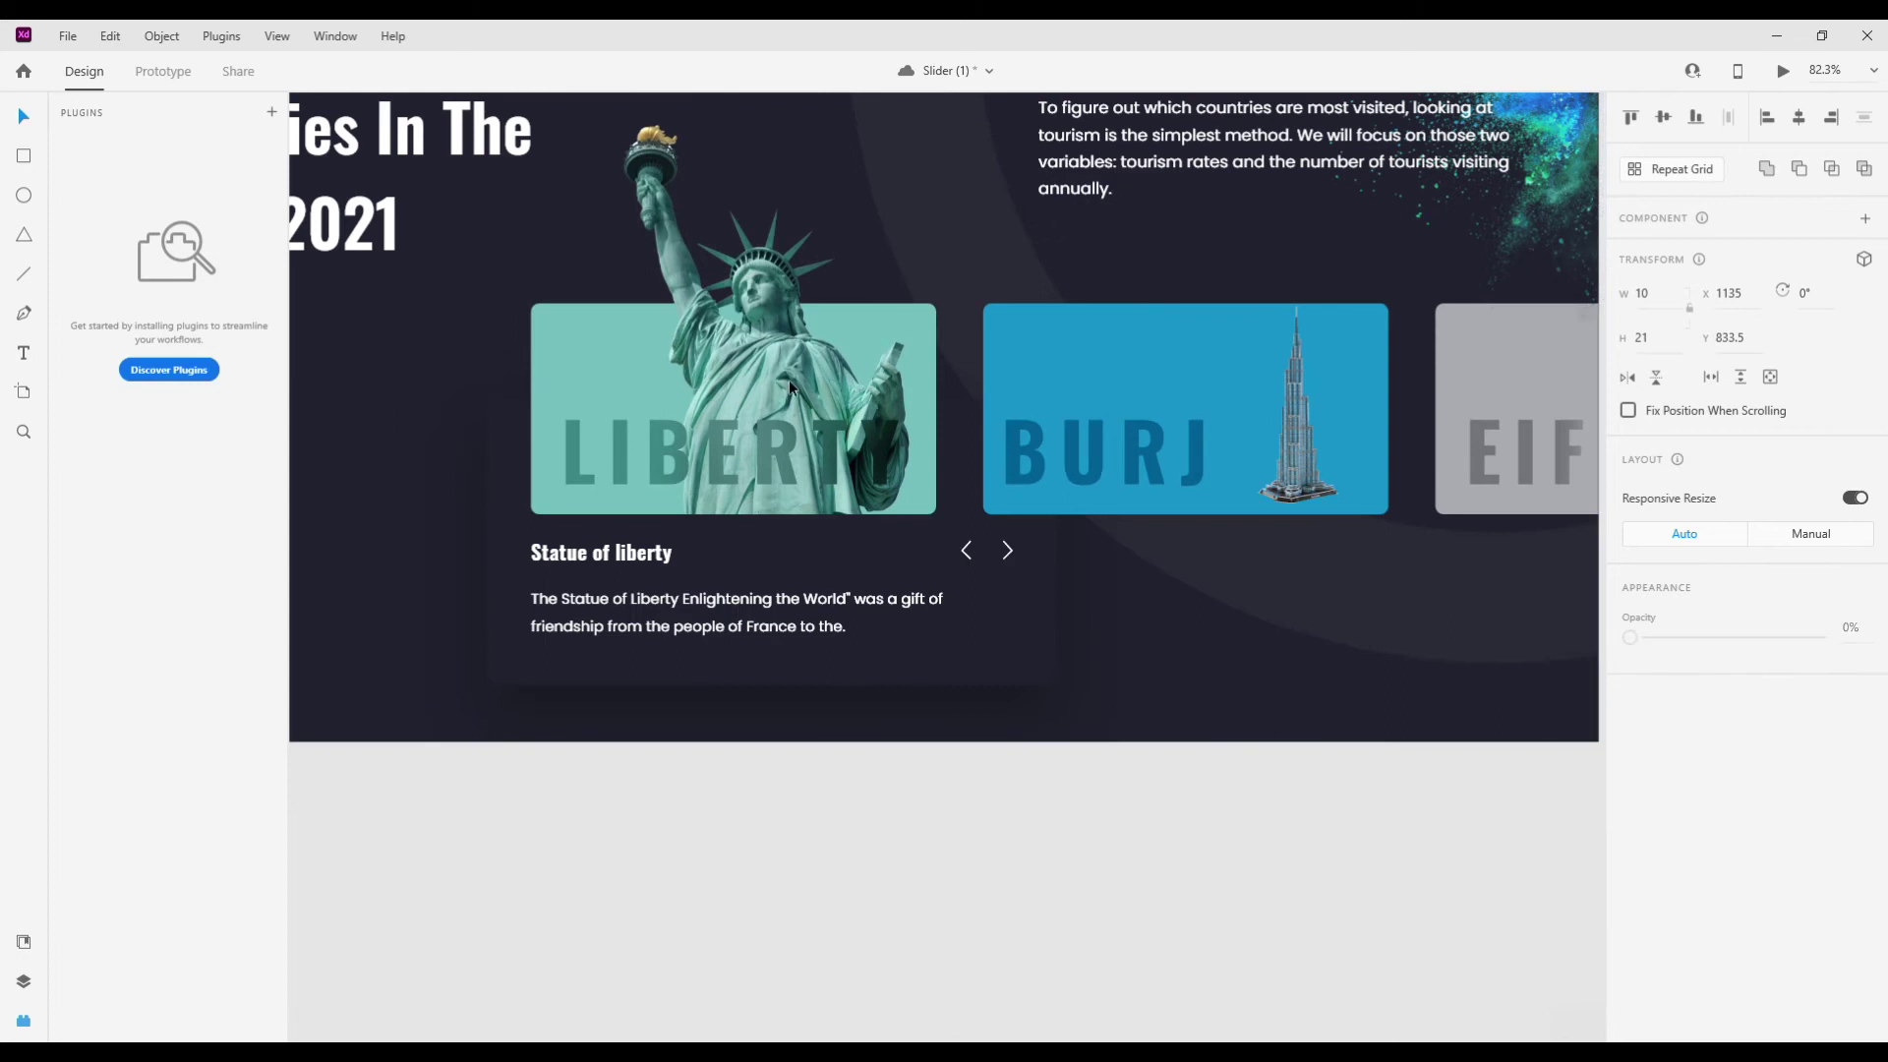
scroll(788, 380, up, 1)
- Select the Liberty, BURJ and Eiffel cards in turn and show the Layers panel
click(788, 380)
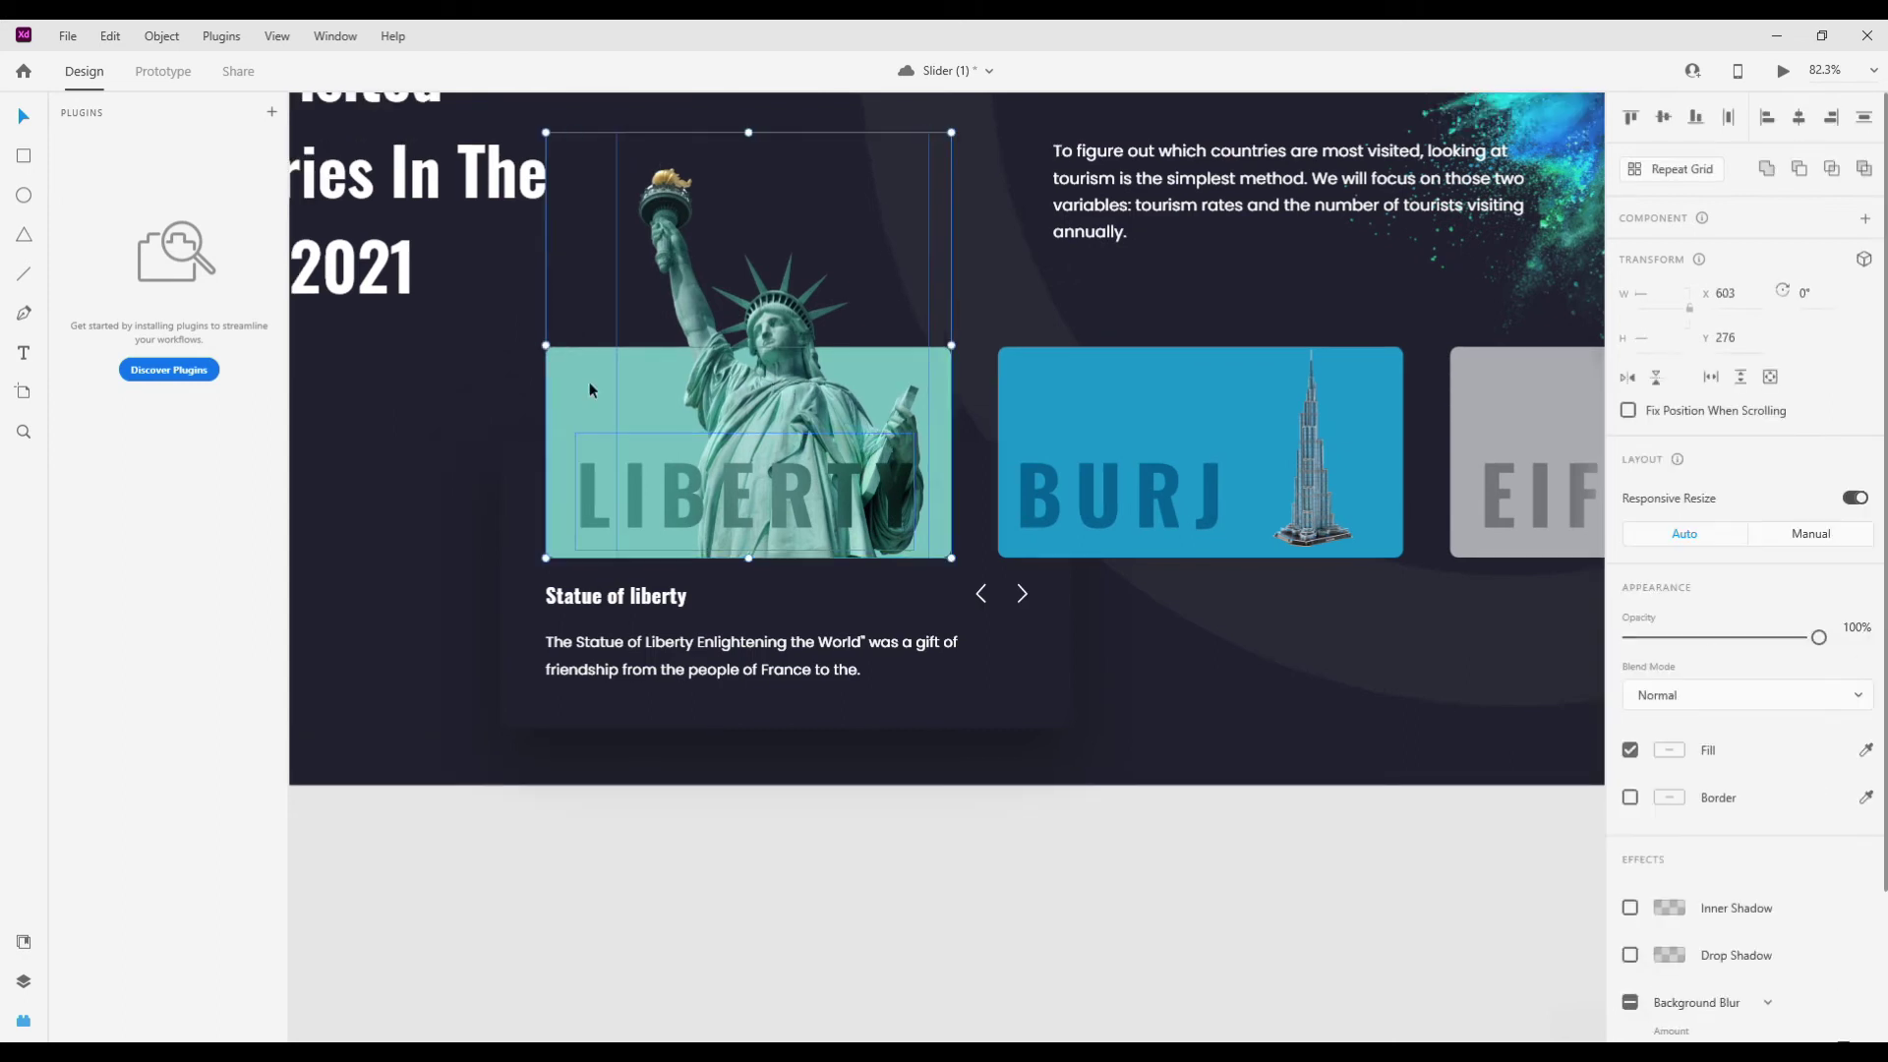
key(Escape)
click(1084, 363)
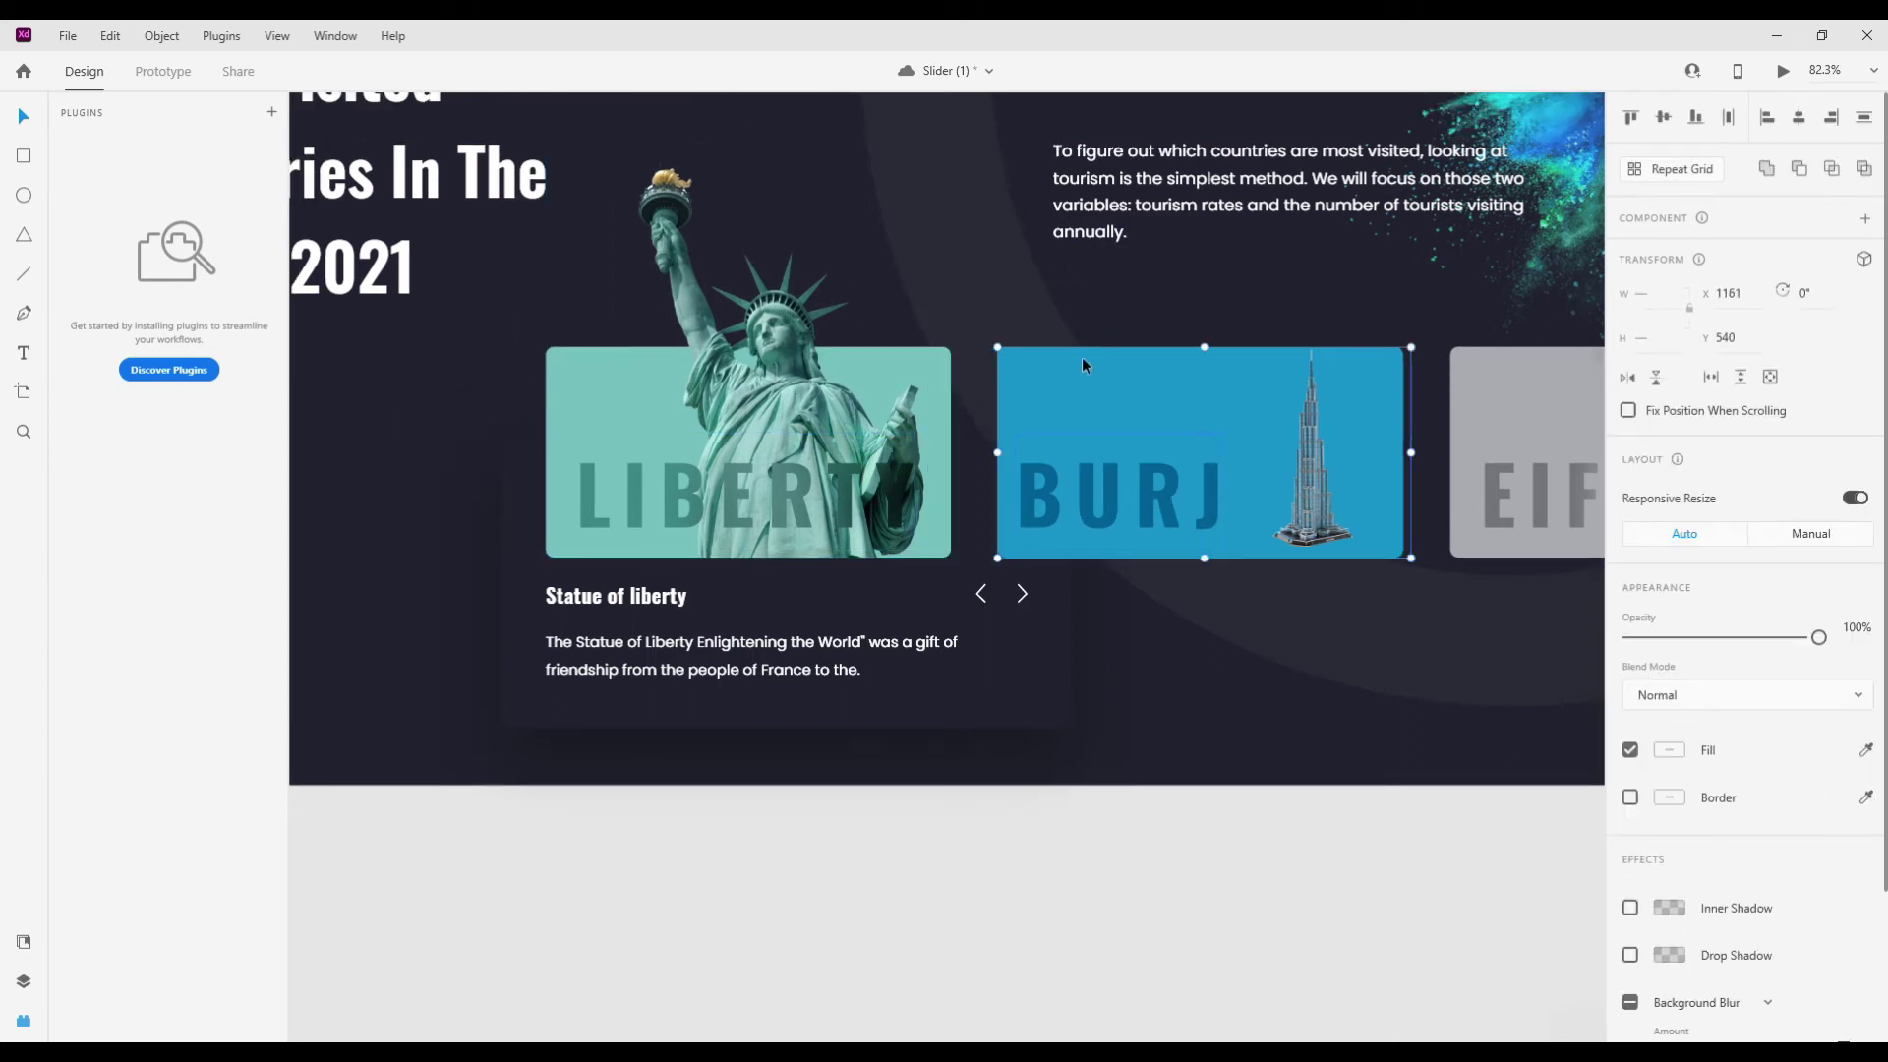
click(1256, 488)
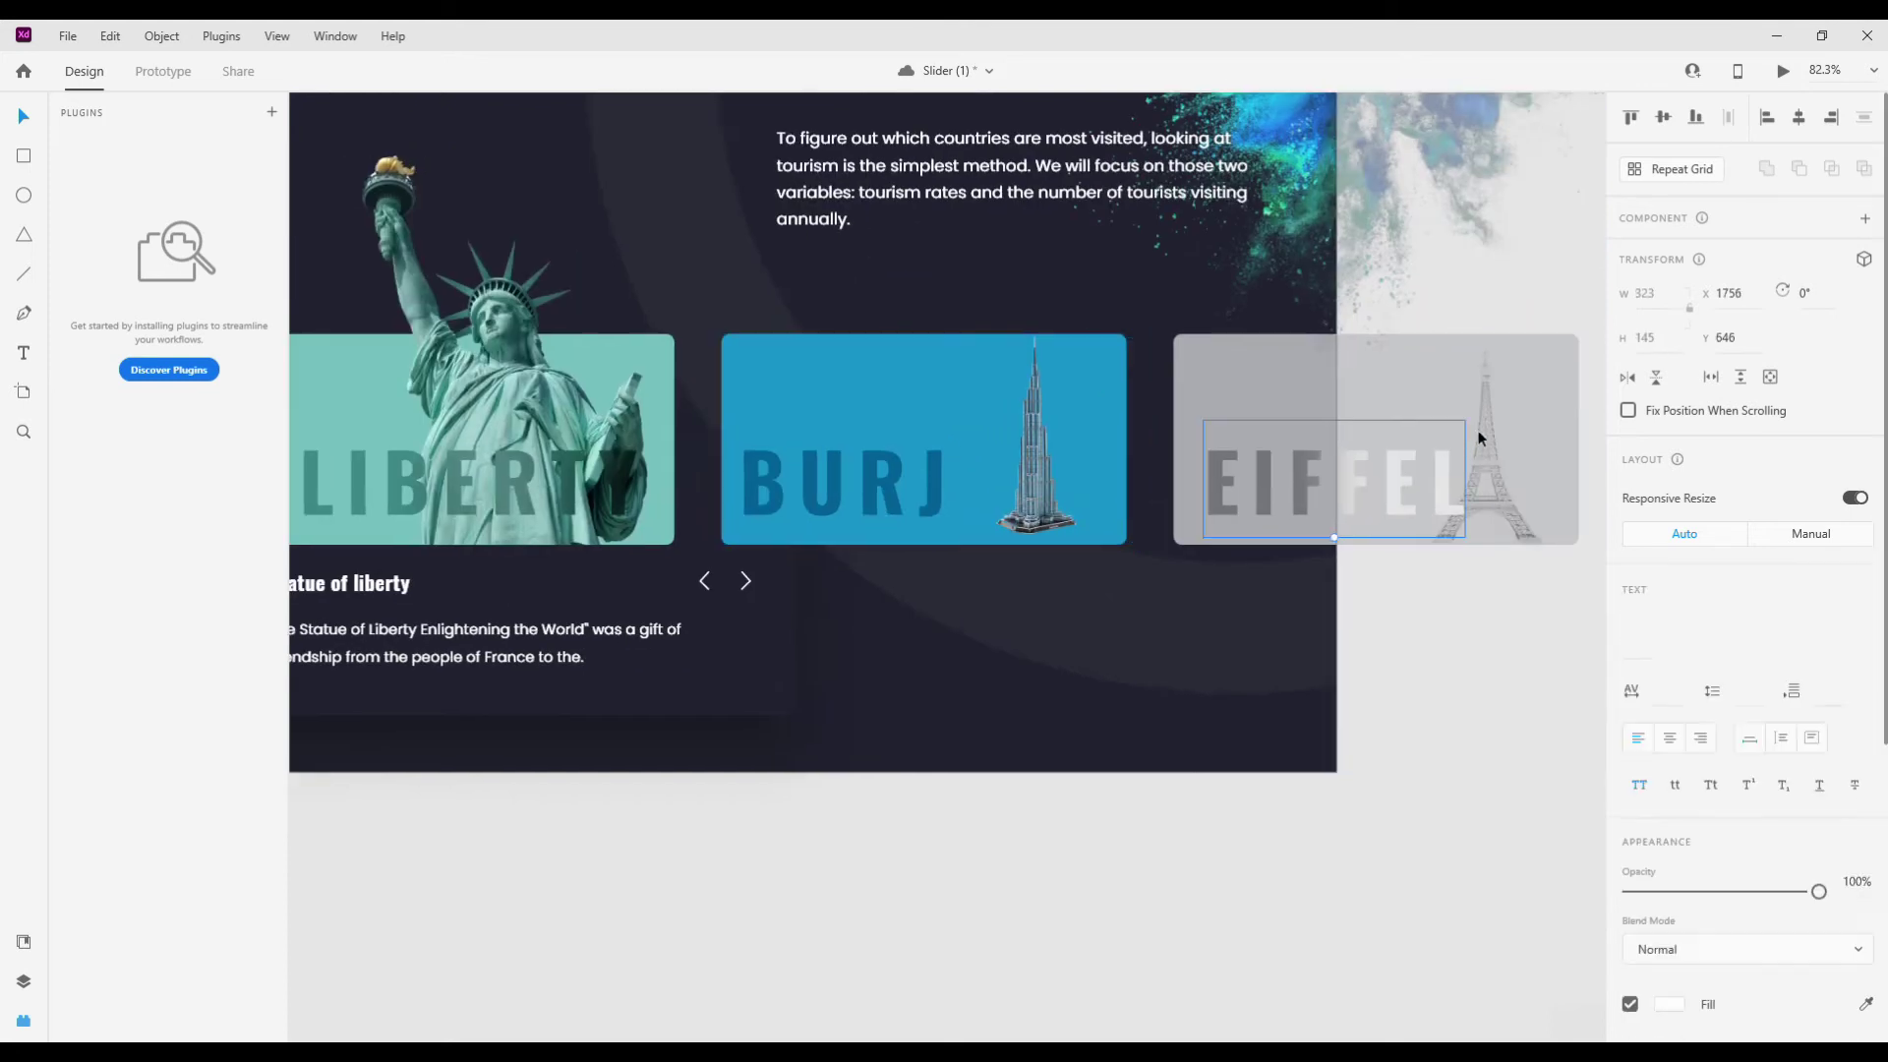
click(1241, 398)
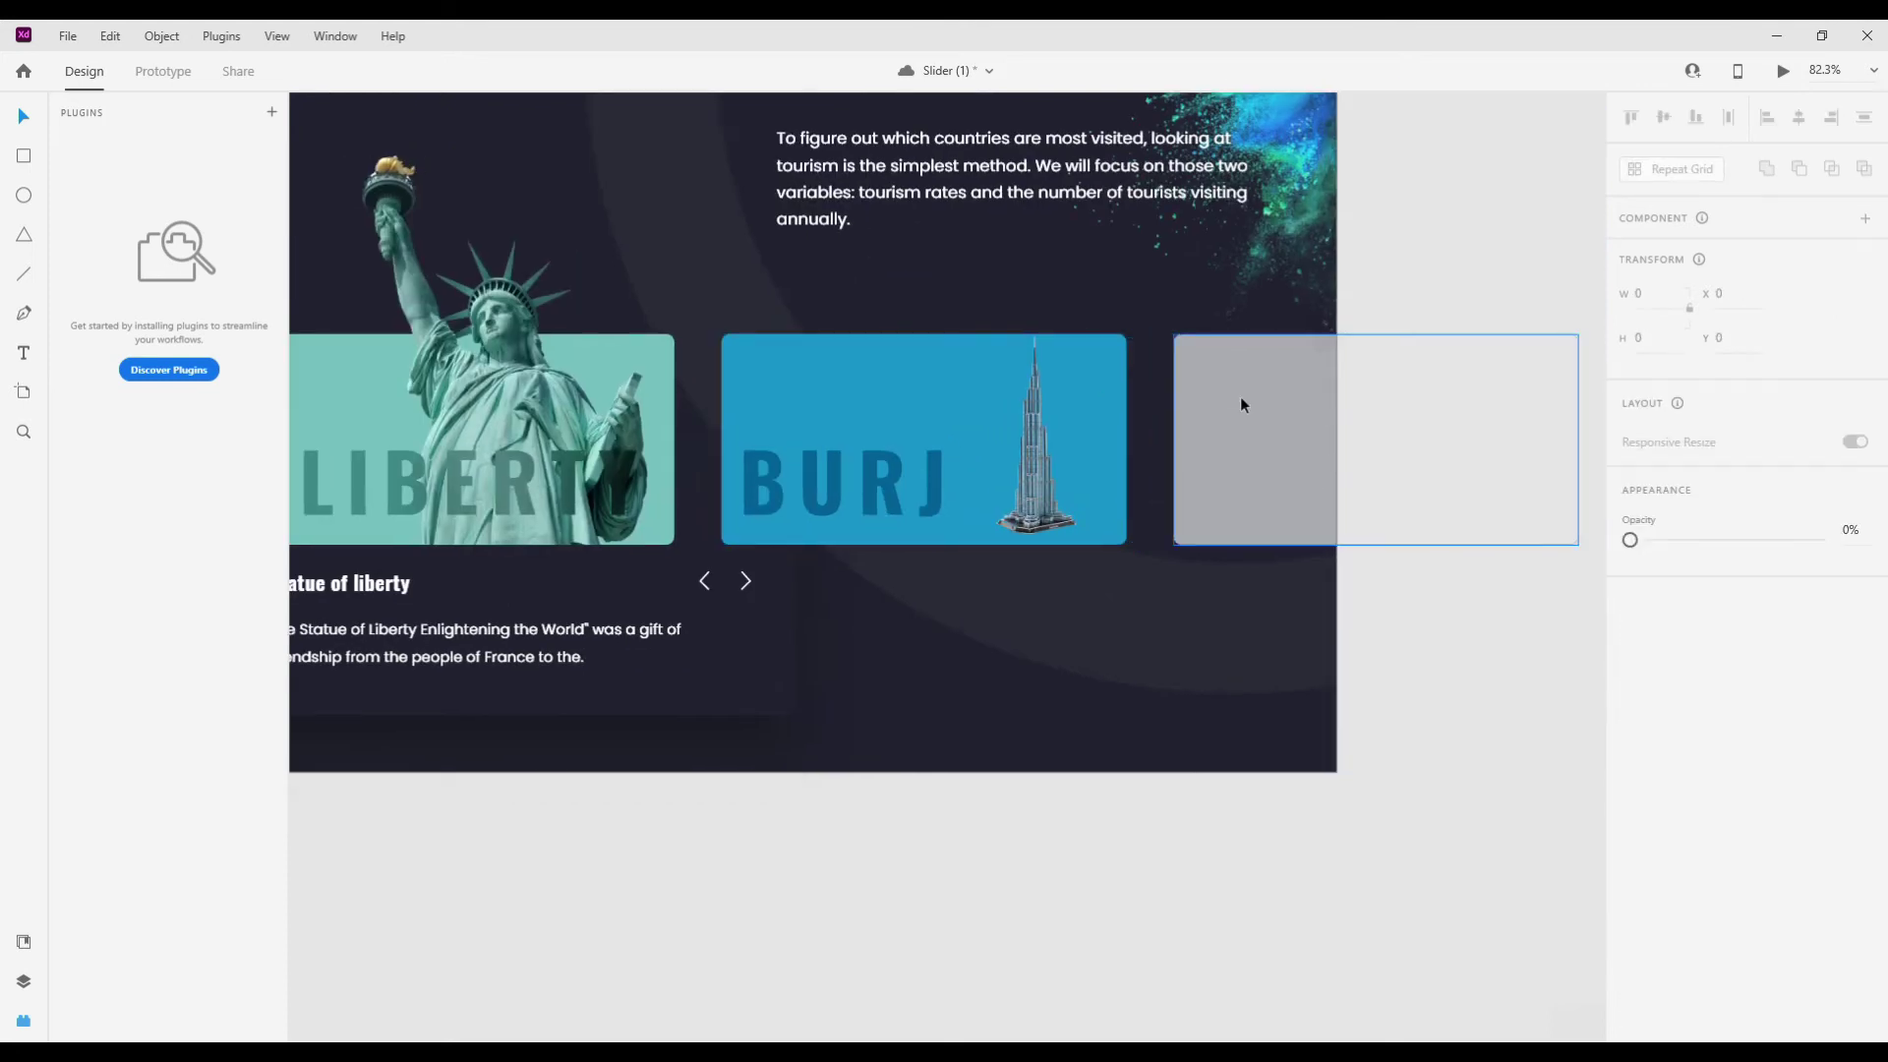
key(ctrl+y)
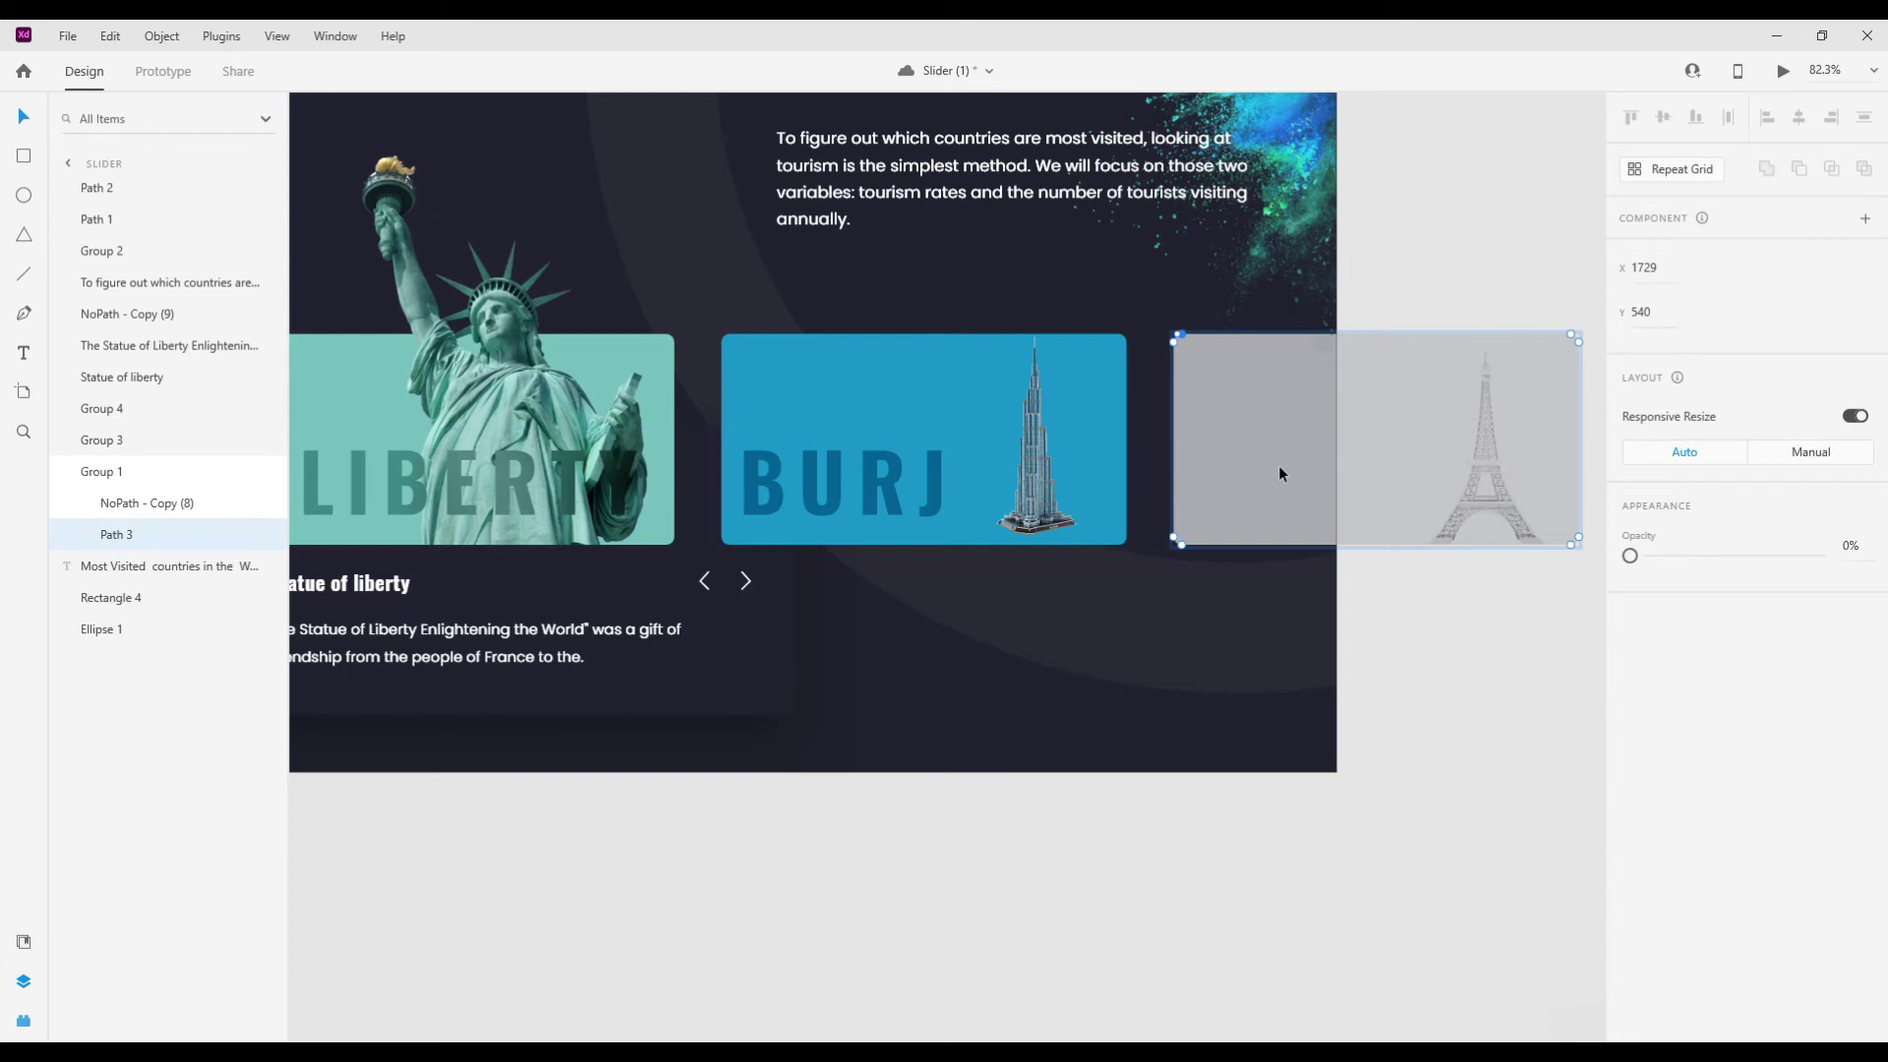
click(1435, 624)
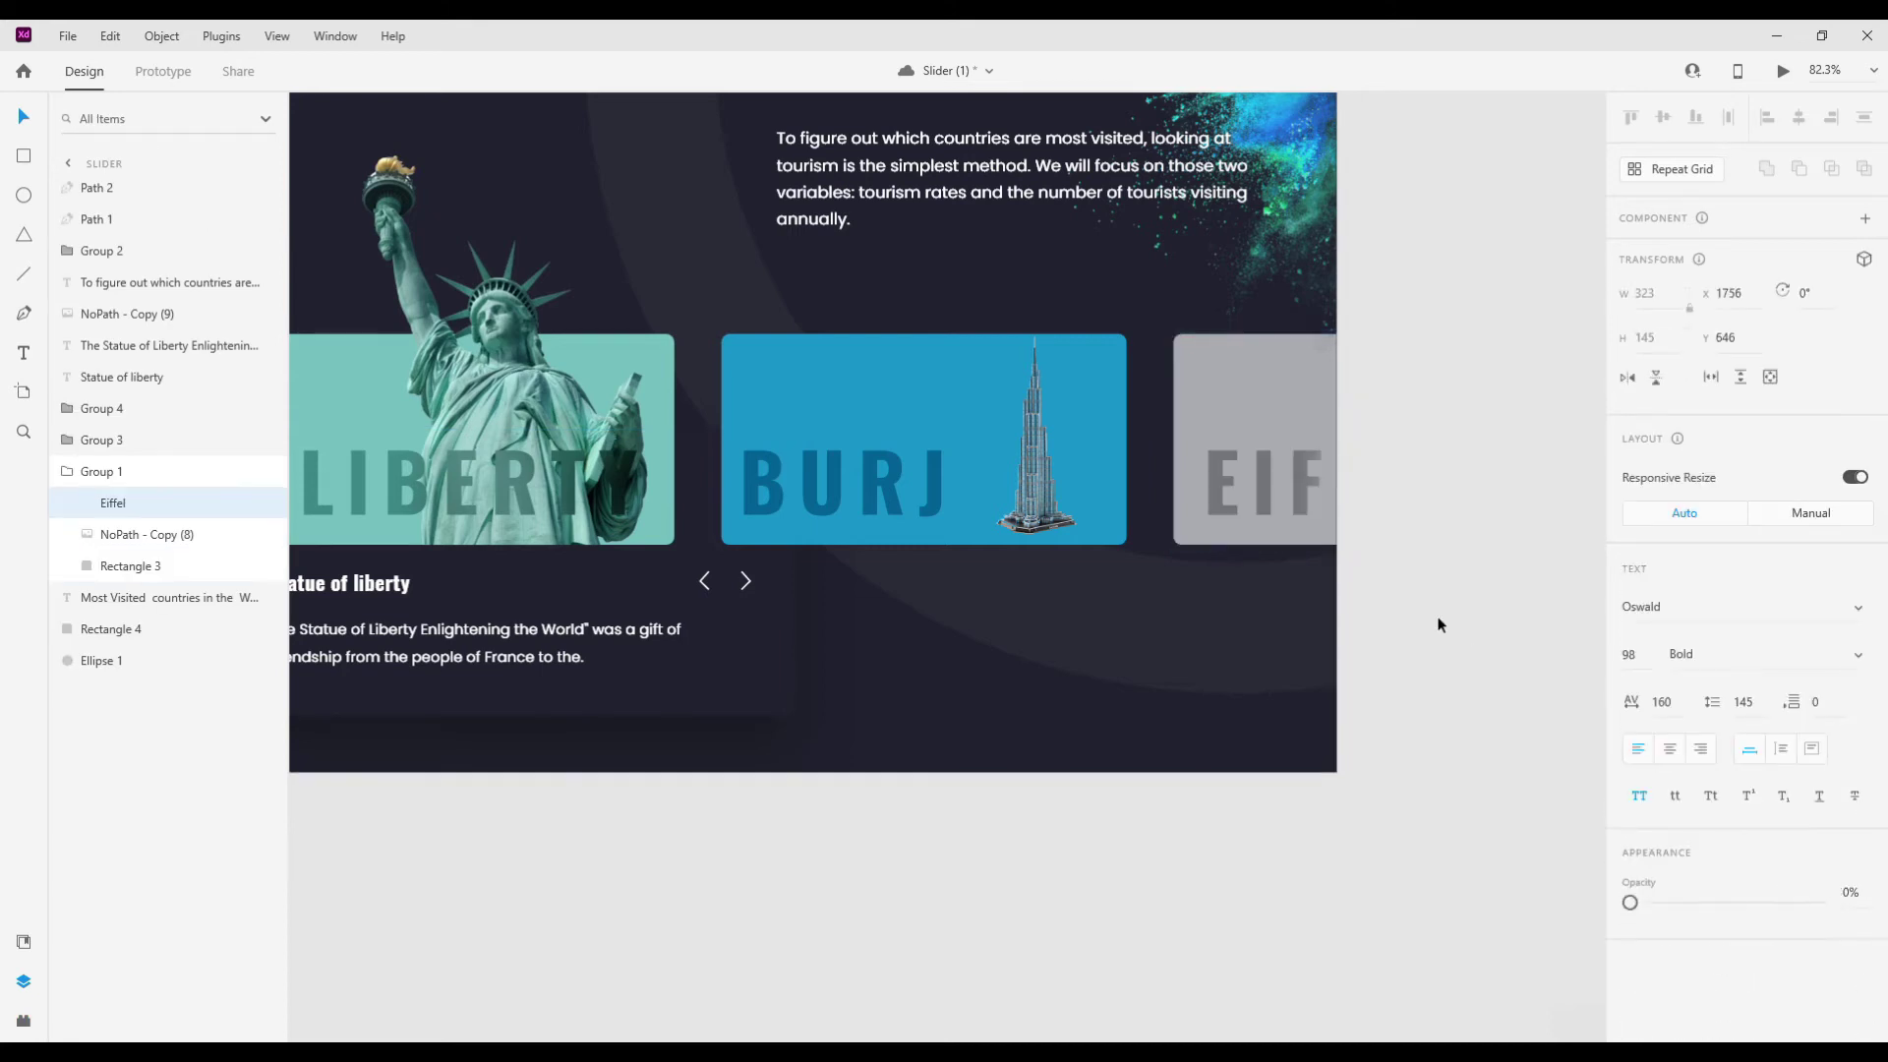
ctrl+scroll(1436, 624, down, 5)
- Preview the Slider artboard full screen, then close the preview
click(649, 275)
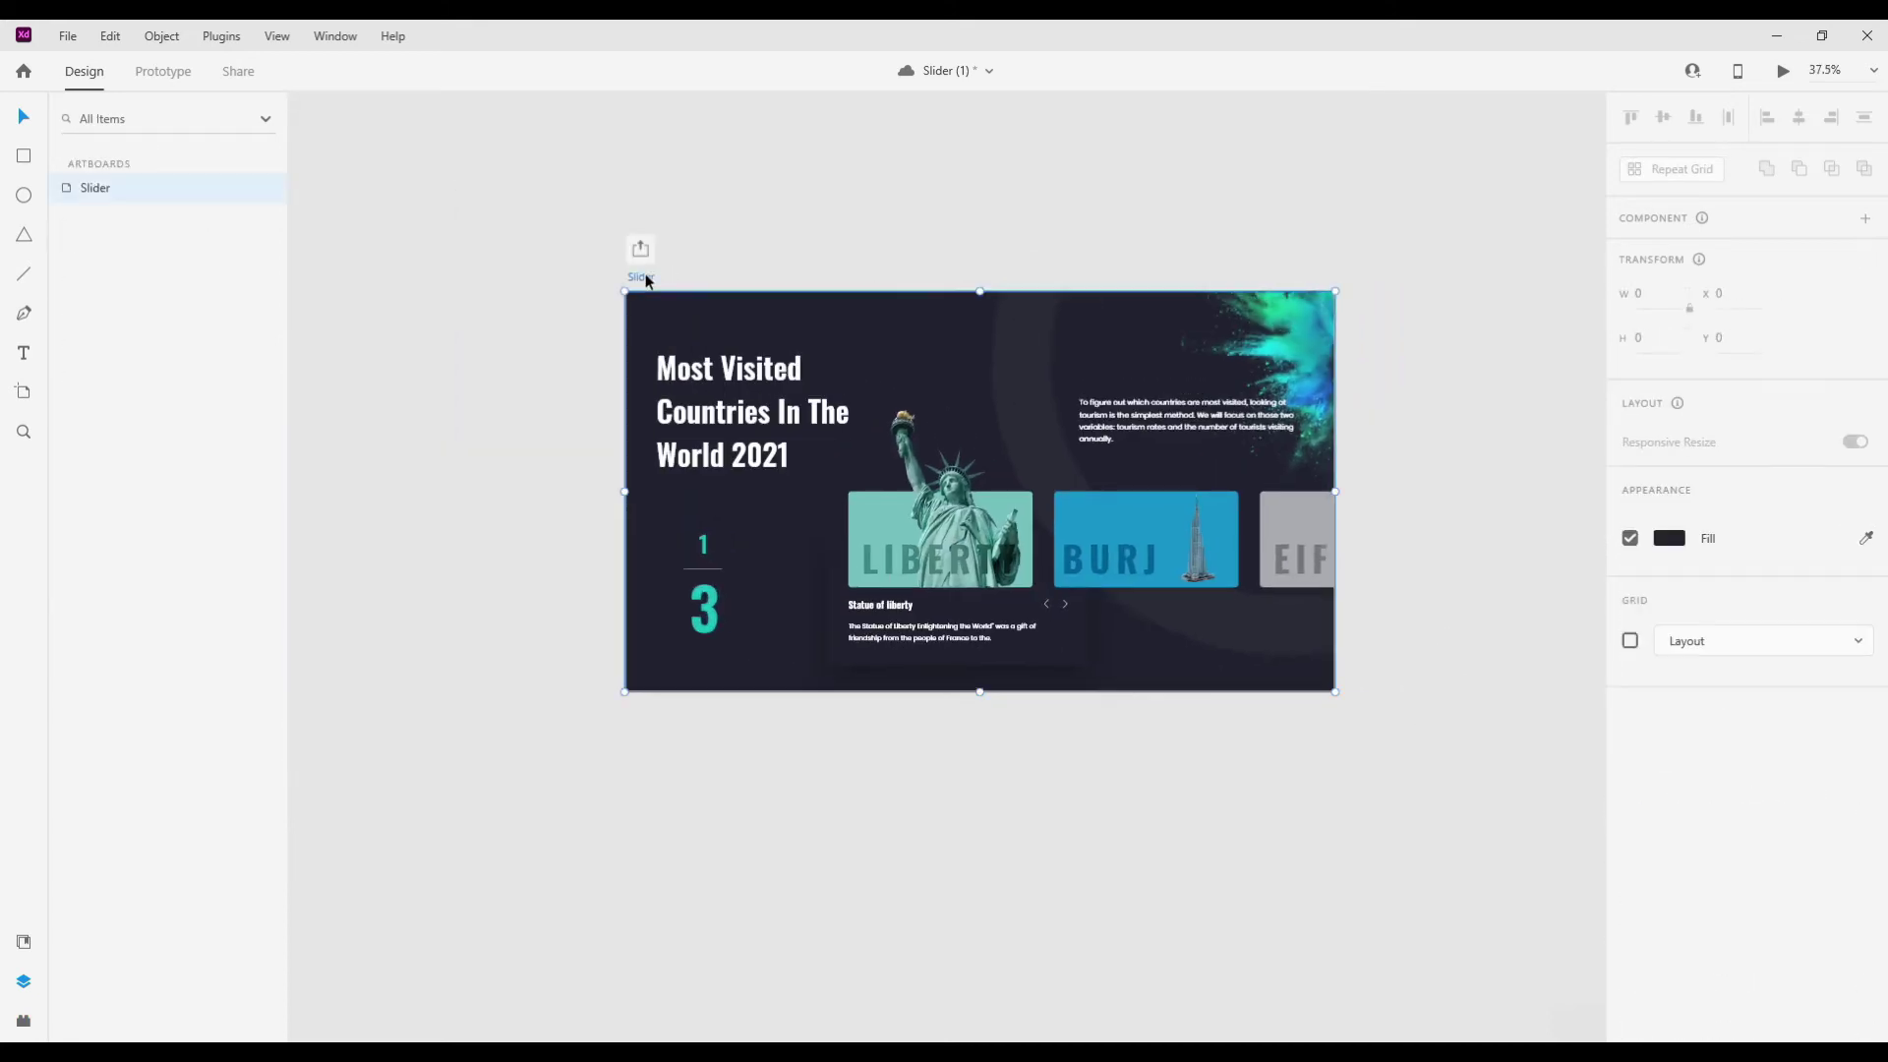
click(1783, 71)
click(1723, 61)
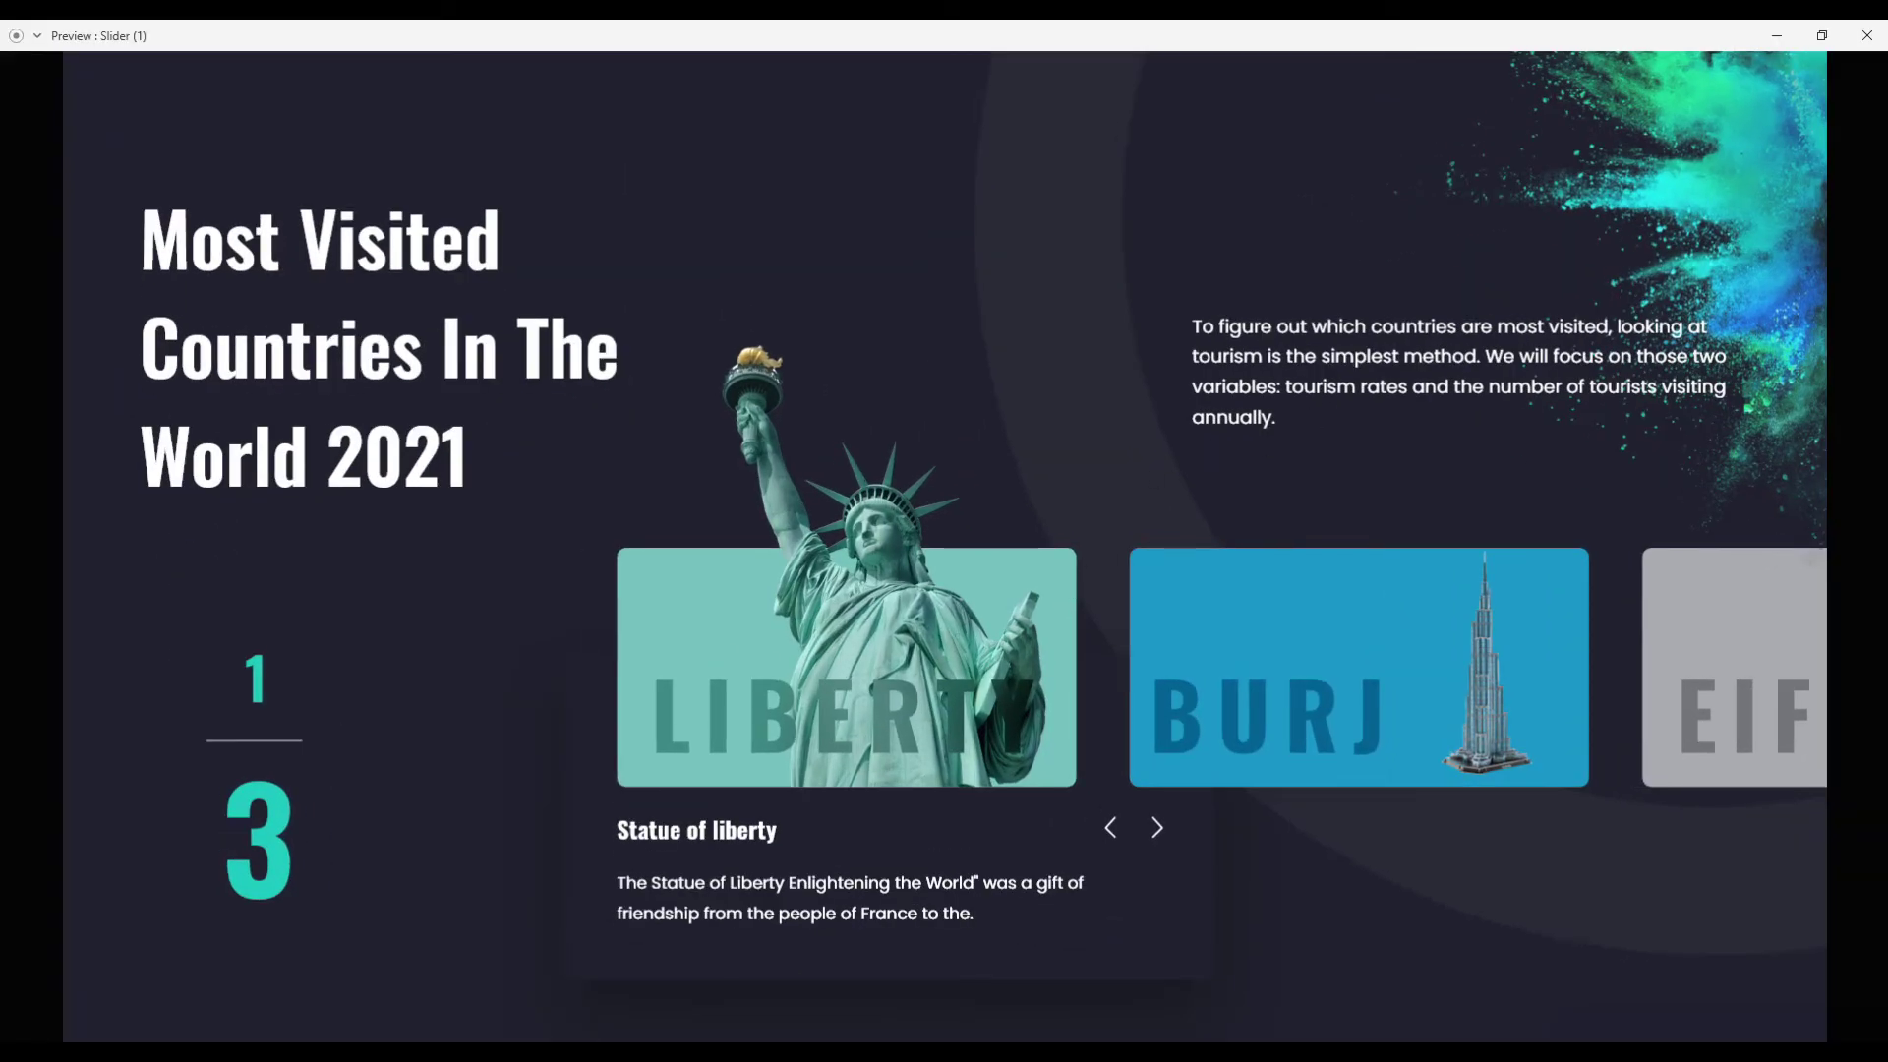
click(1867, 37)
- Pan across the canvas and select the BURJ card
ctrl+scroll(999, 563, down, 3)
scroll(1153, 661, right, 3)
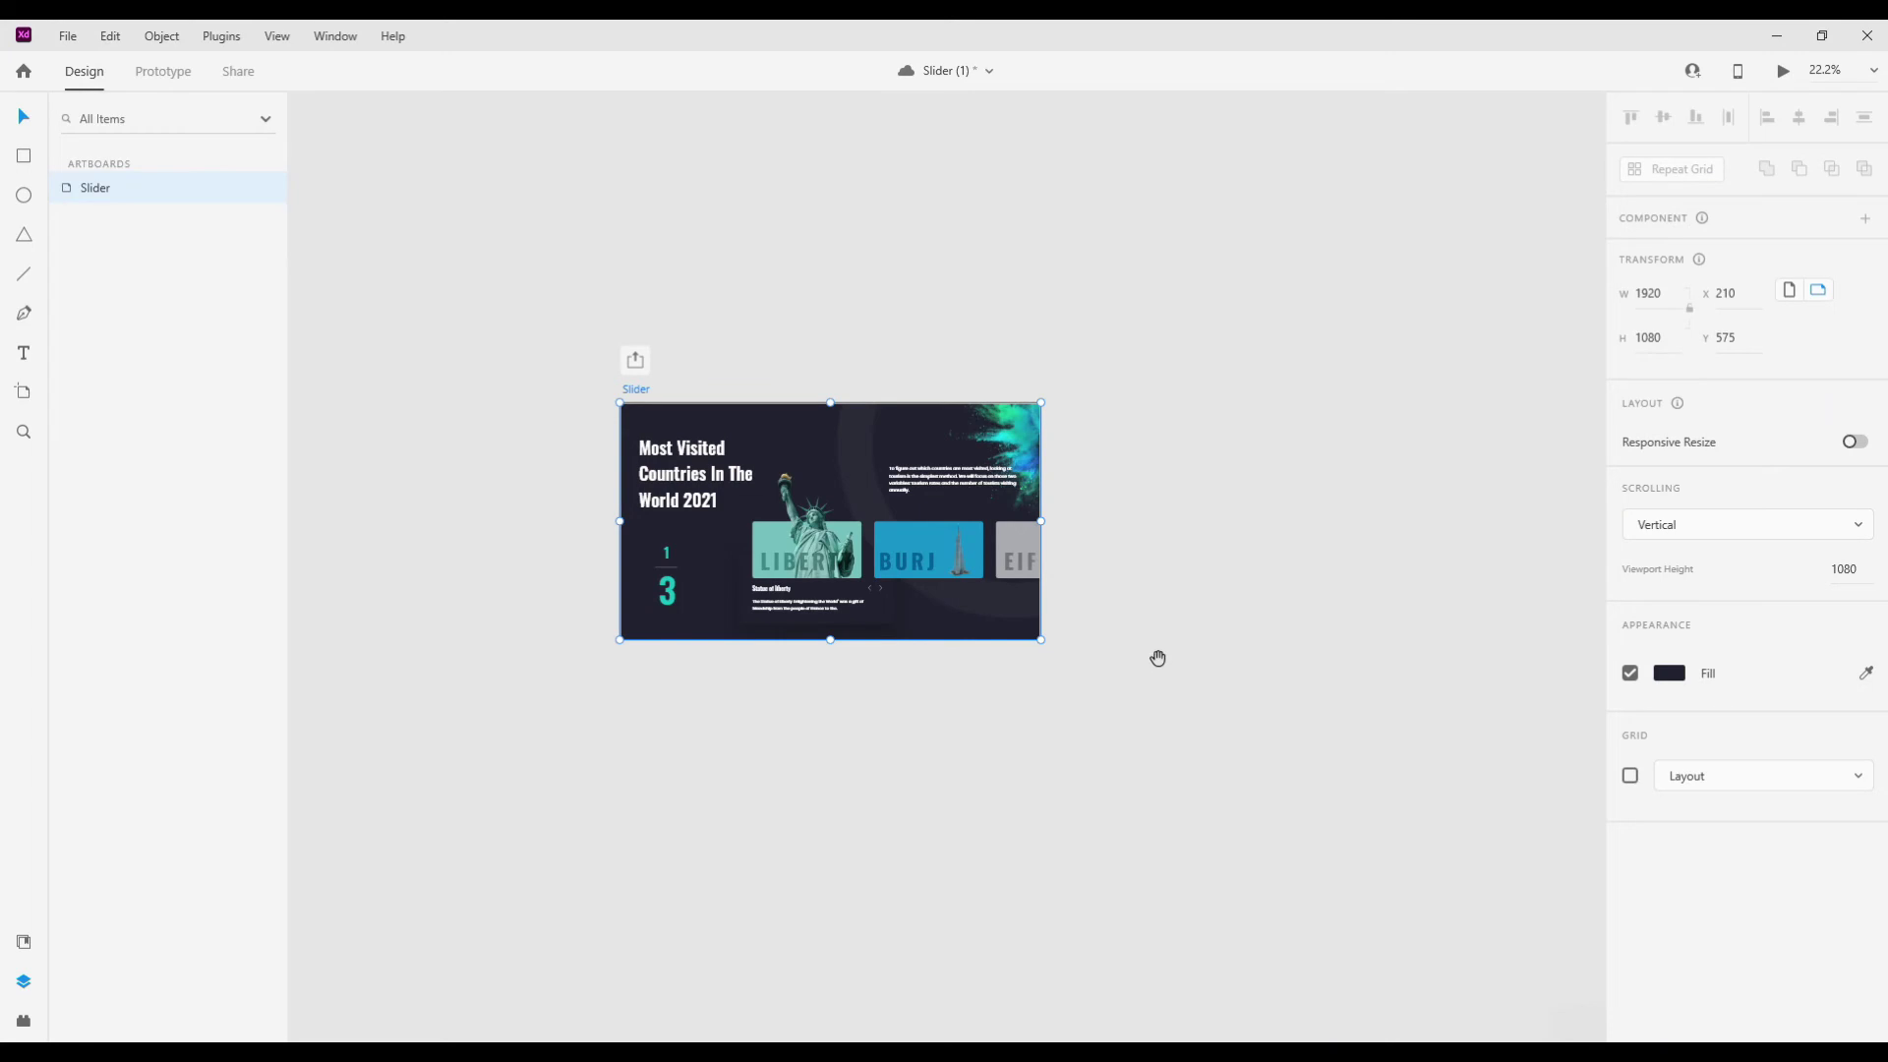
scroll(1135, 675, right, 2)
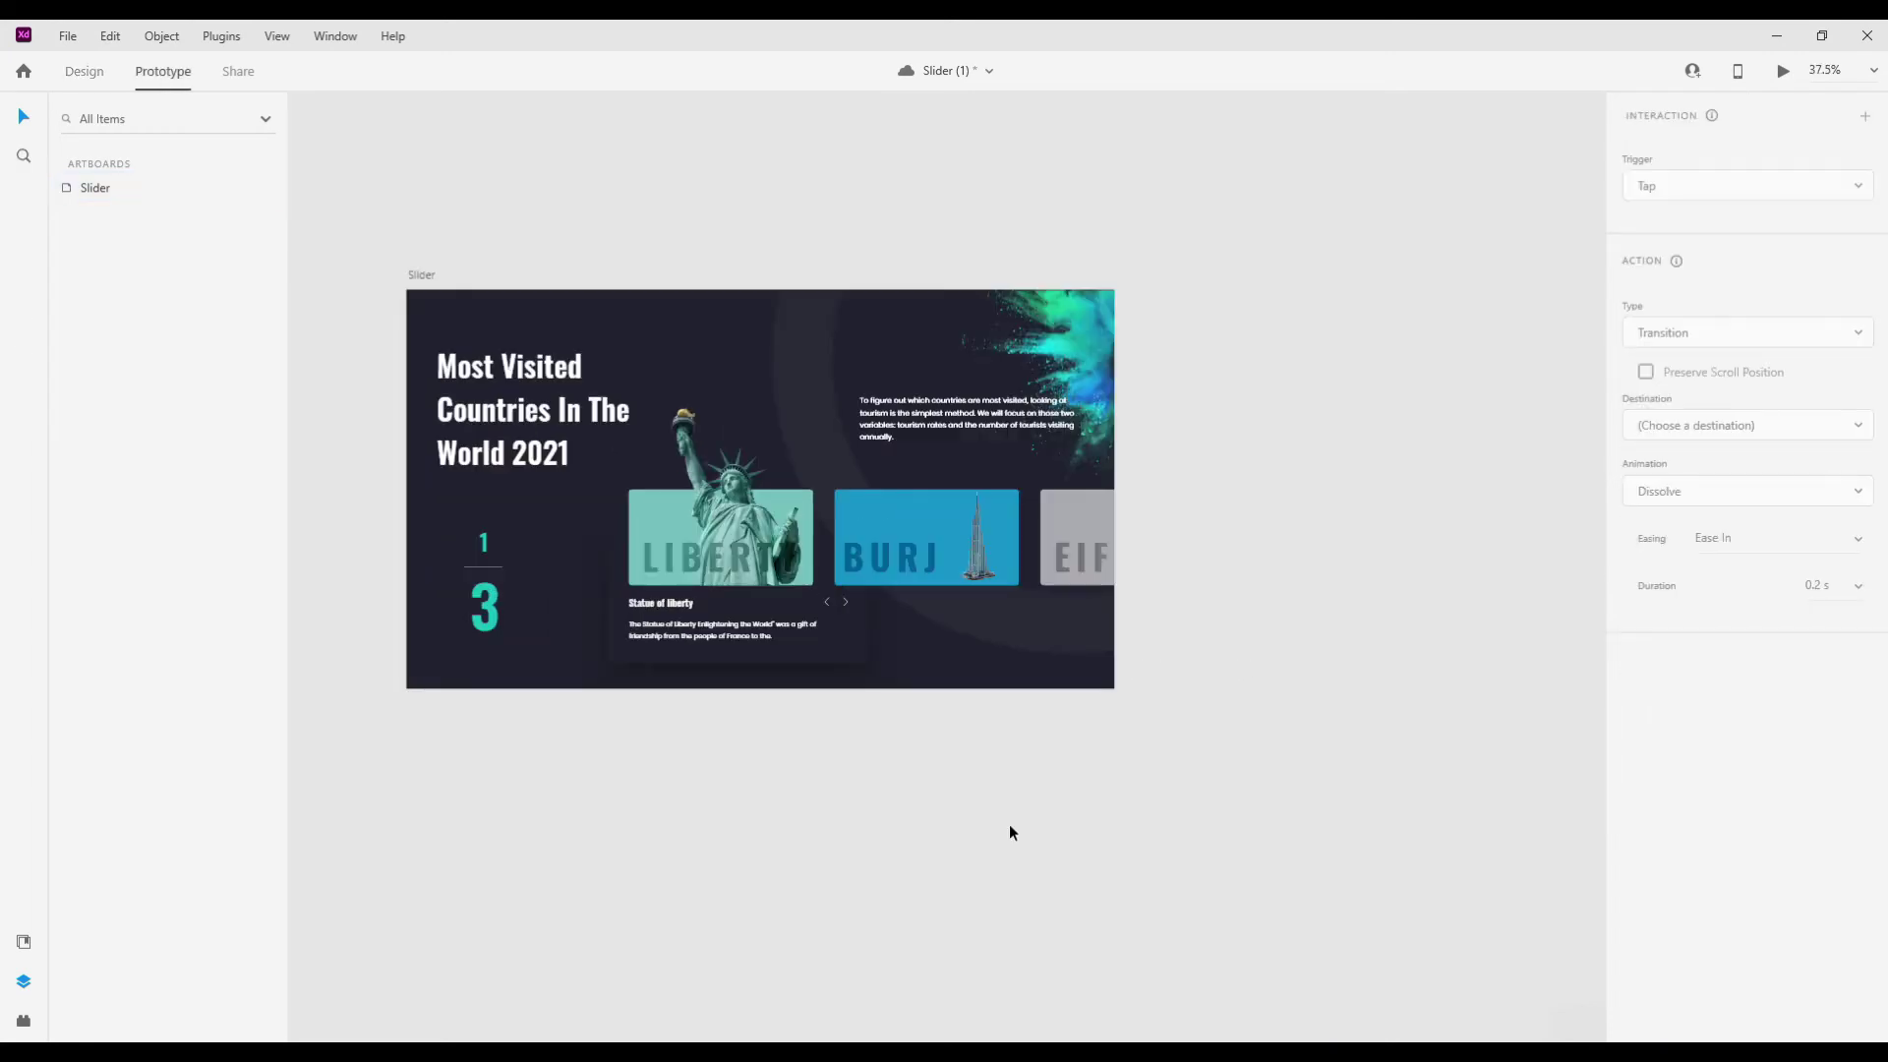
scroll(983, 735, right, 1)
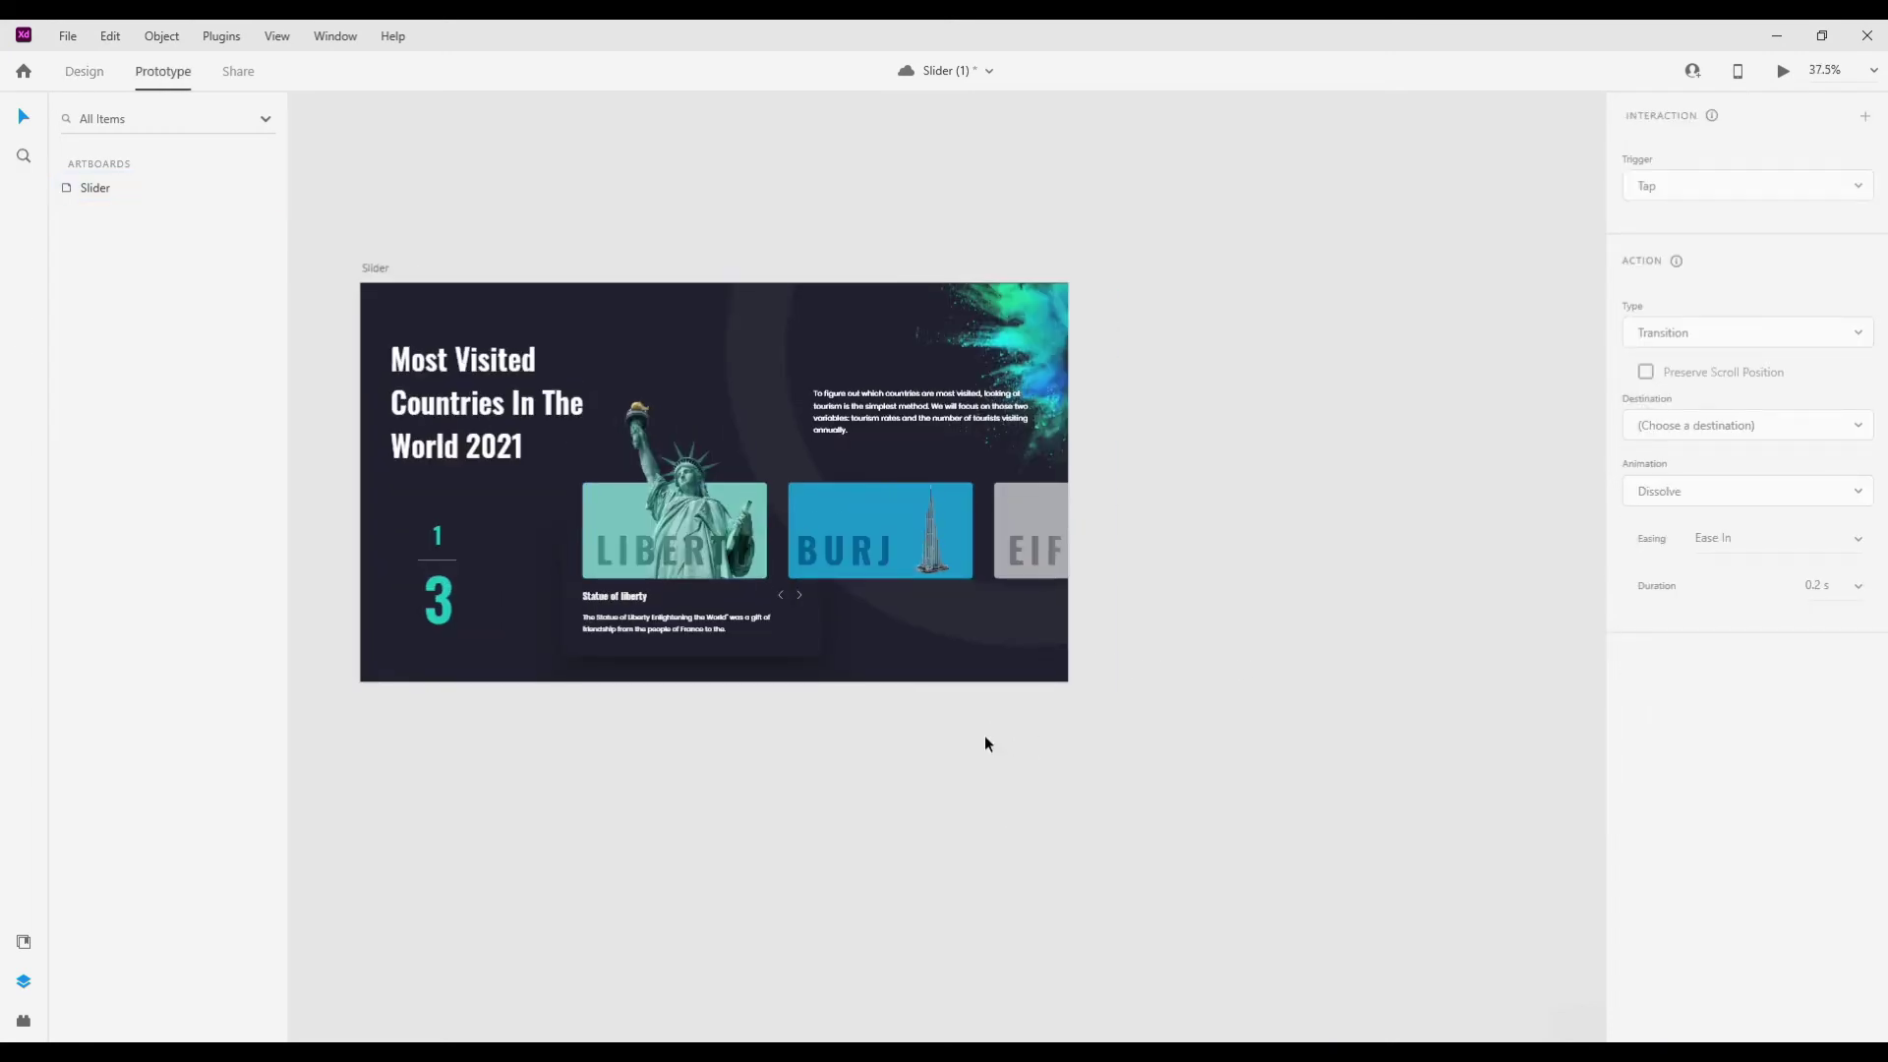
ctrl+scroll(984, 736, down, 3)
scroll(948, 745, down, 2)
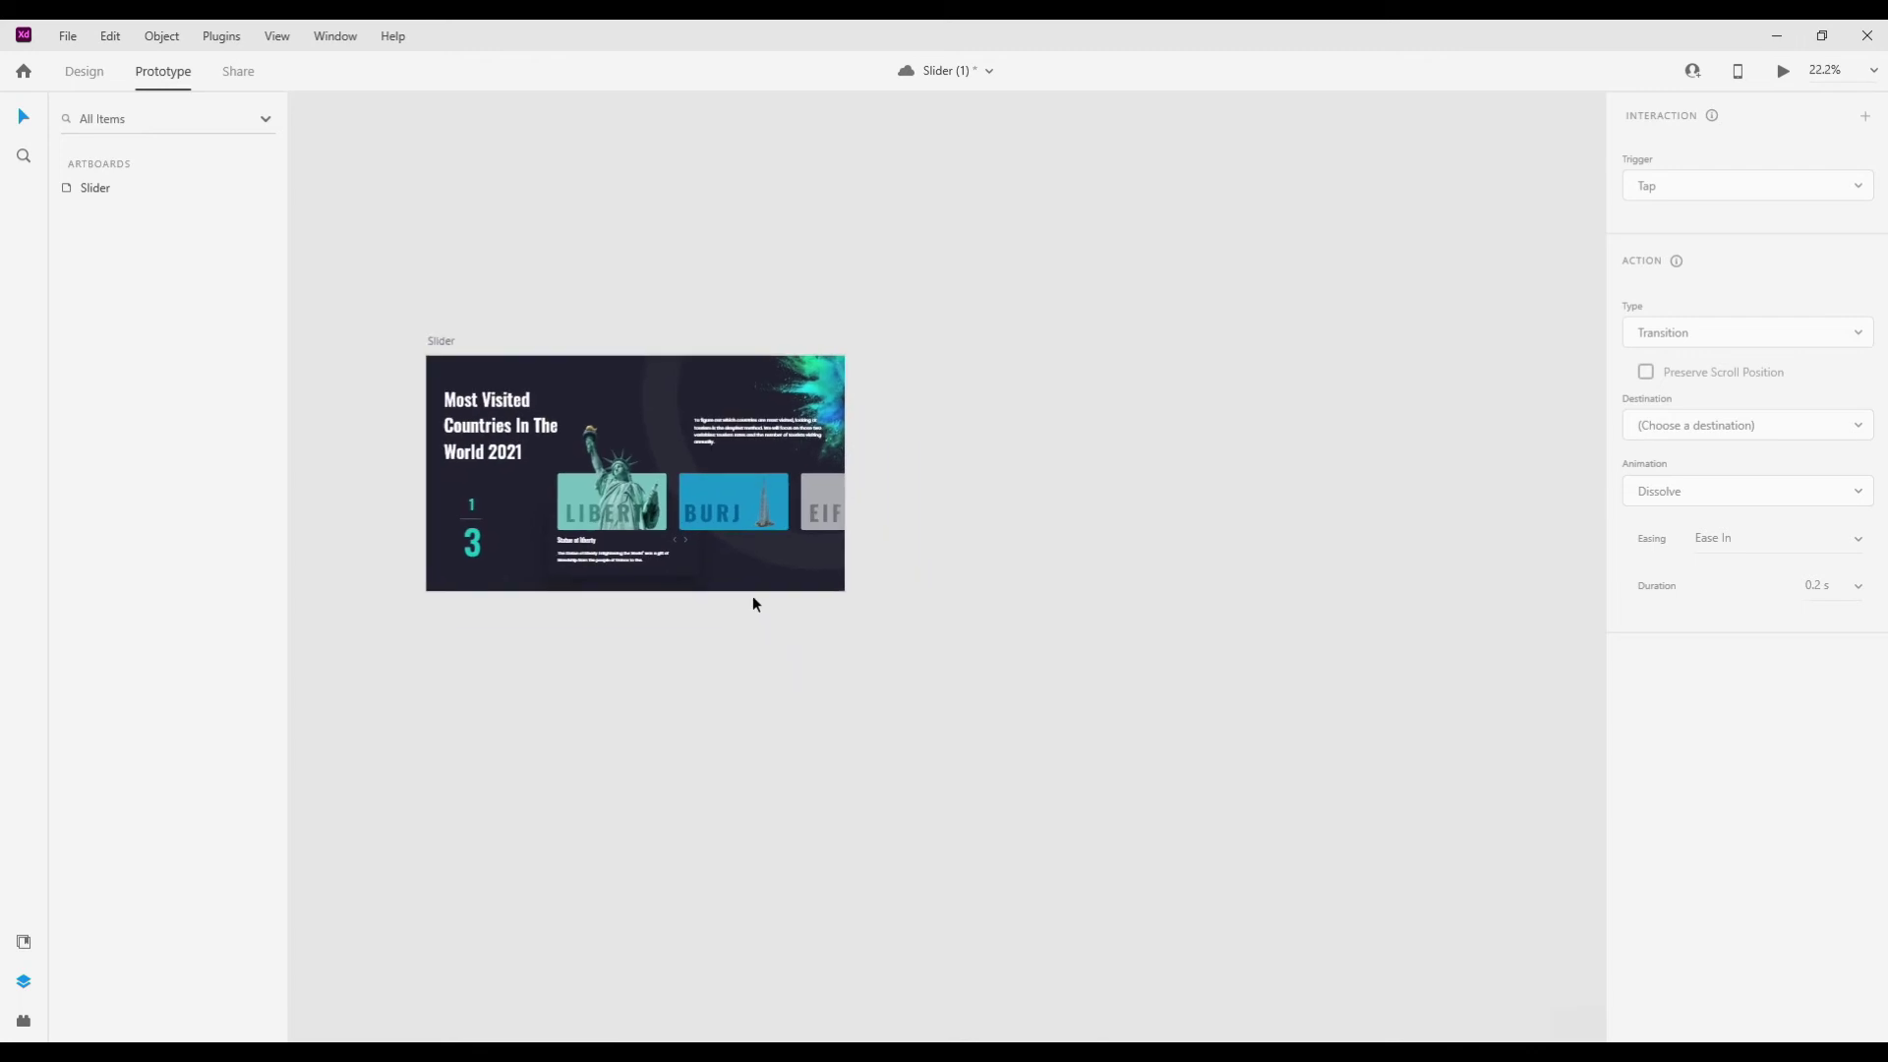
click(729, 516)
ctrl+scroll(735, 515, up, 3)
- Nudge the Eiffel tower image inside the EIFFEL card slightly up and to the right
click(84, 71)
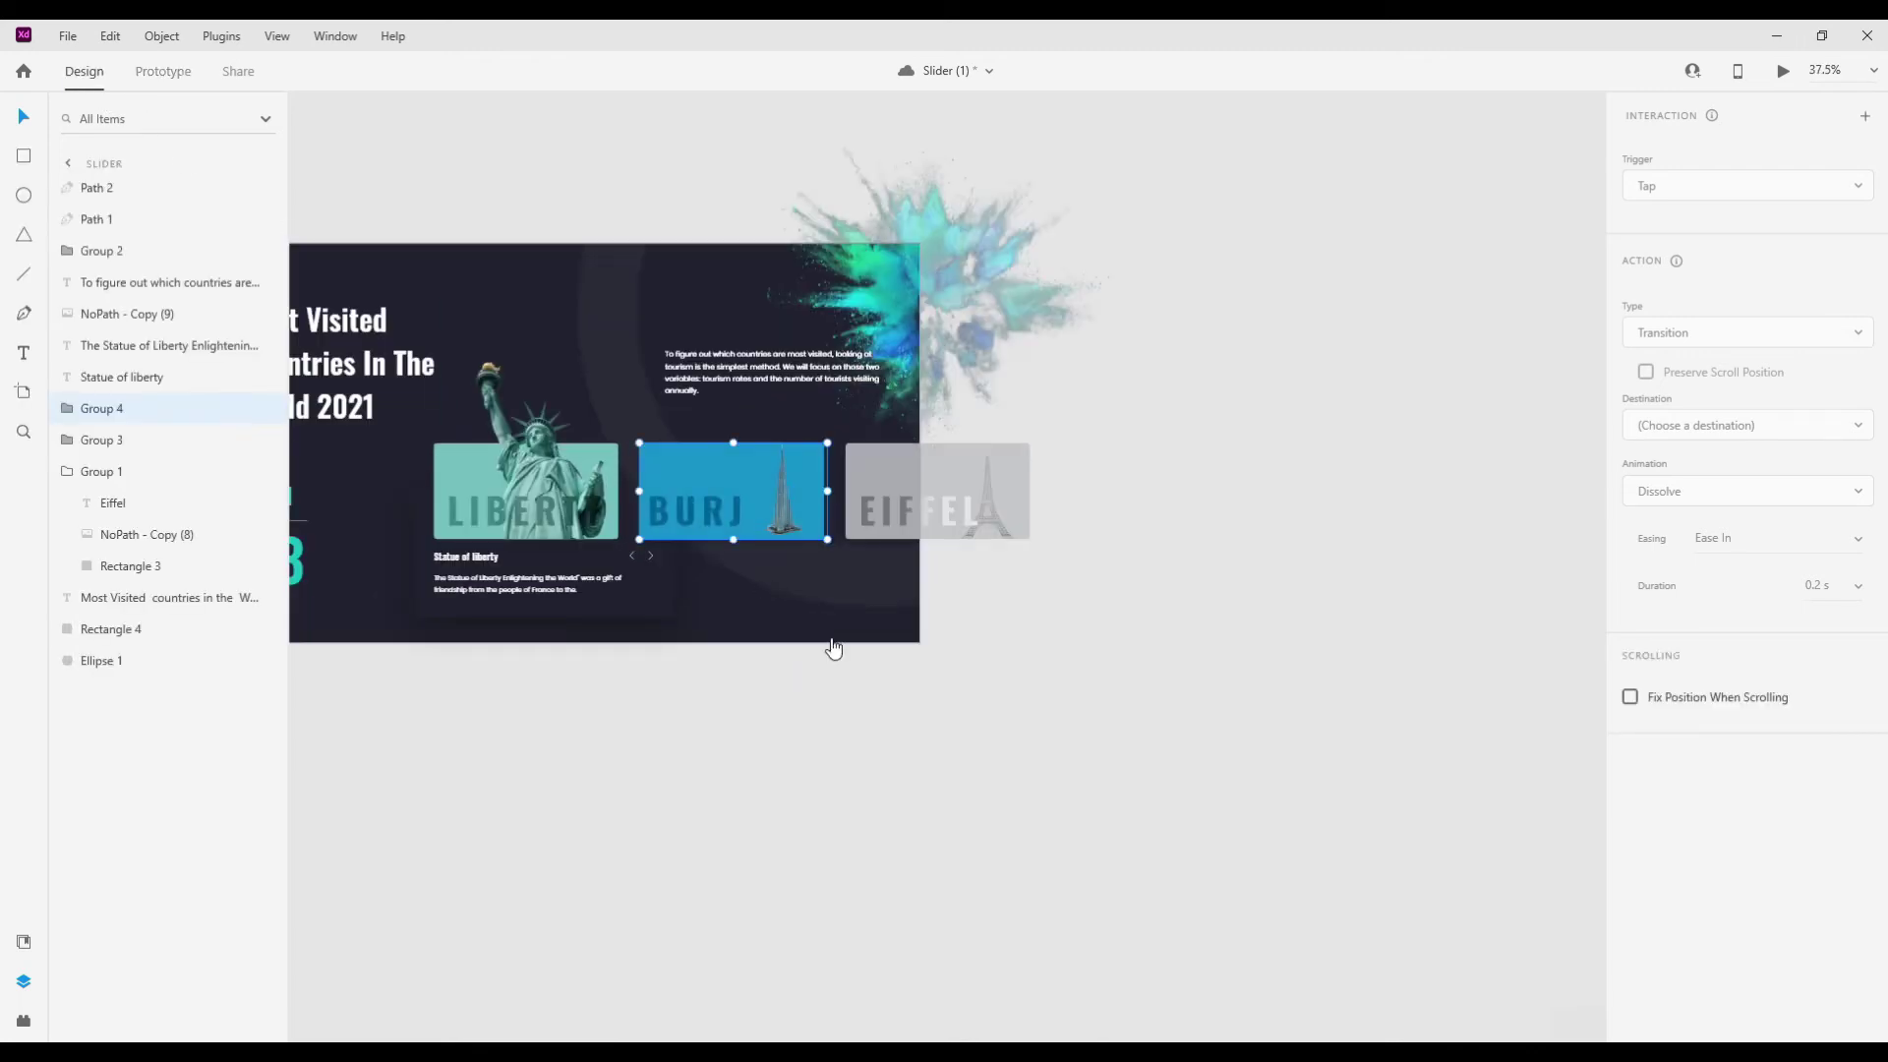
click(944, 503)
double_click(1041, 511)
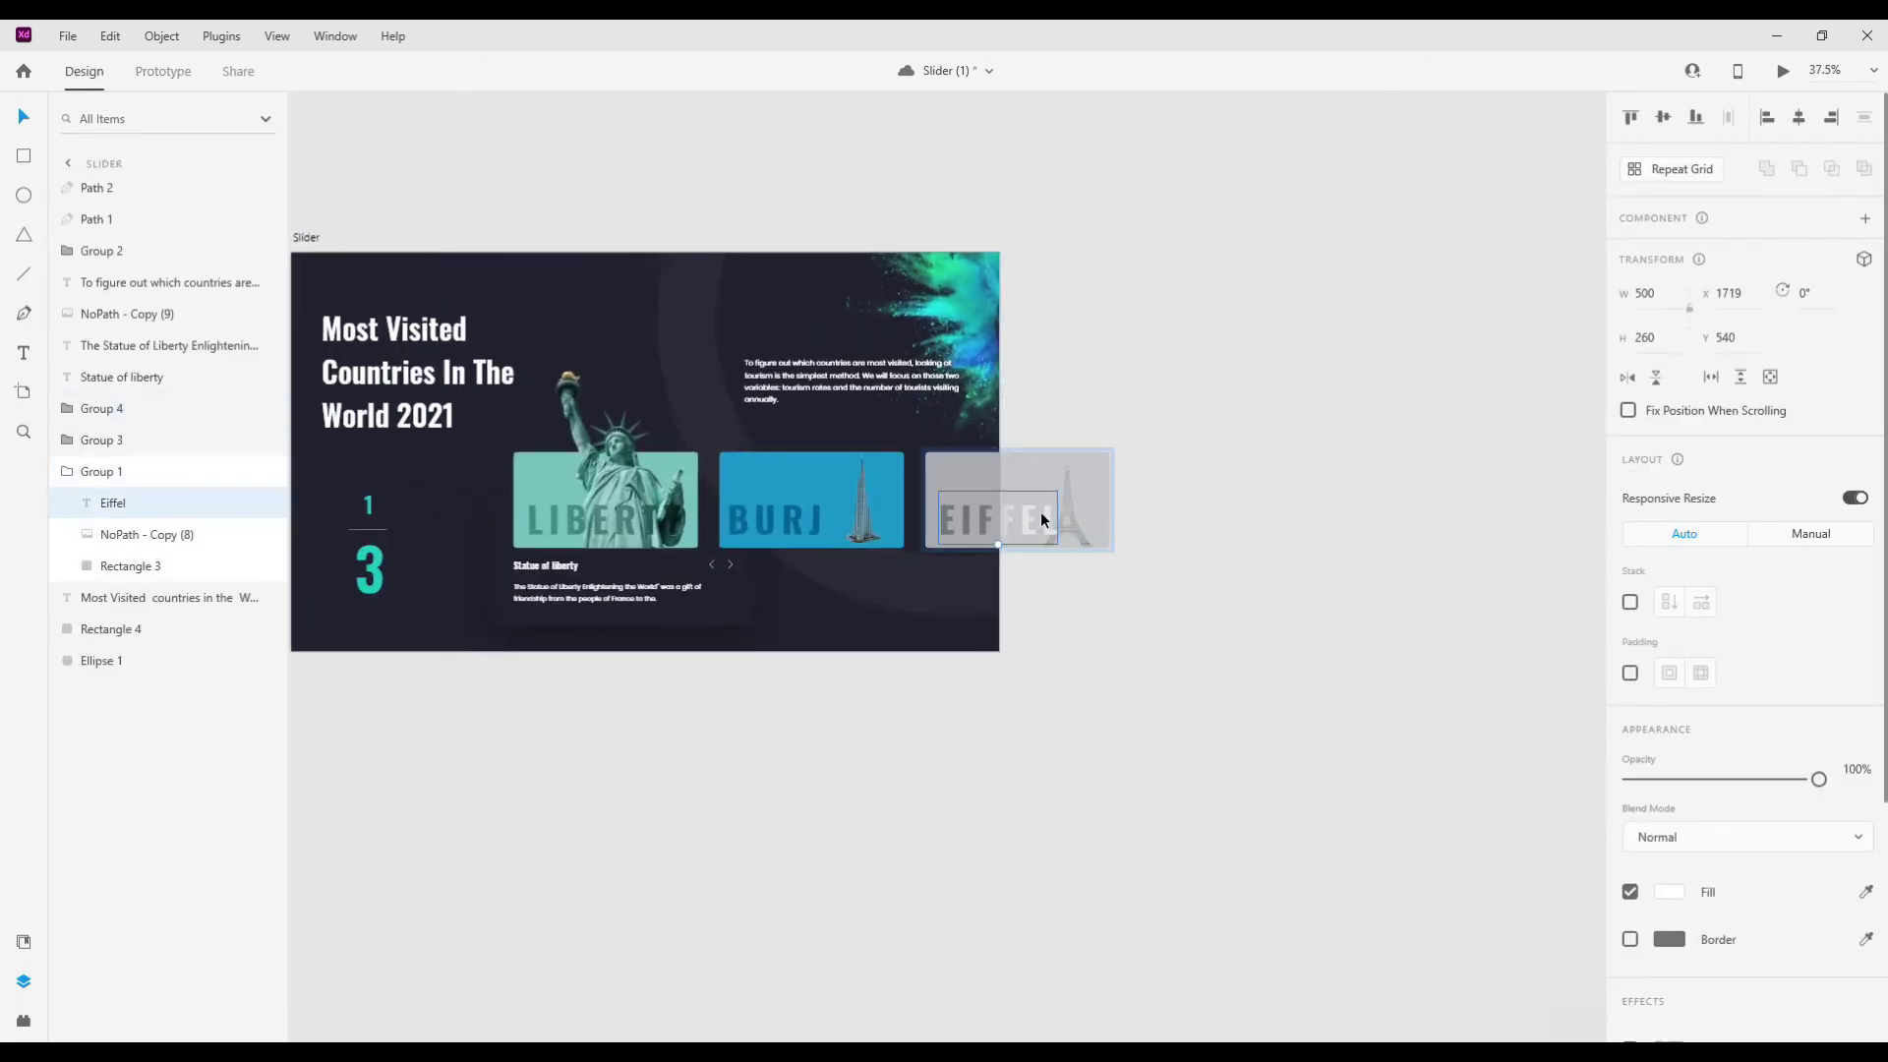
ctrl+scroll(1040, 511, up, 3)
click(1117, 511)
key(shift+Up)
key(shift+Right)
key(shift+Right)
key(shift+Right)
key(Right)
key(Right)
key(Right)
click(1231, 596)
- Place a LIBERTY card copy past the end of the row and shrink its statue image
ctrl+scroll(1232, 596, down, 5)
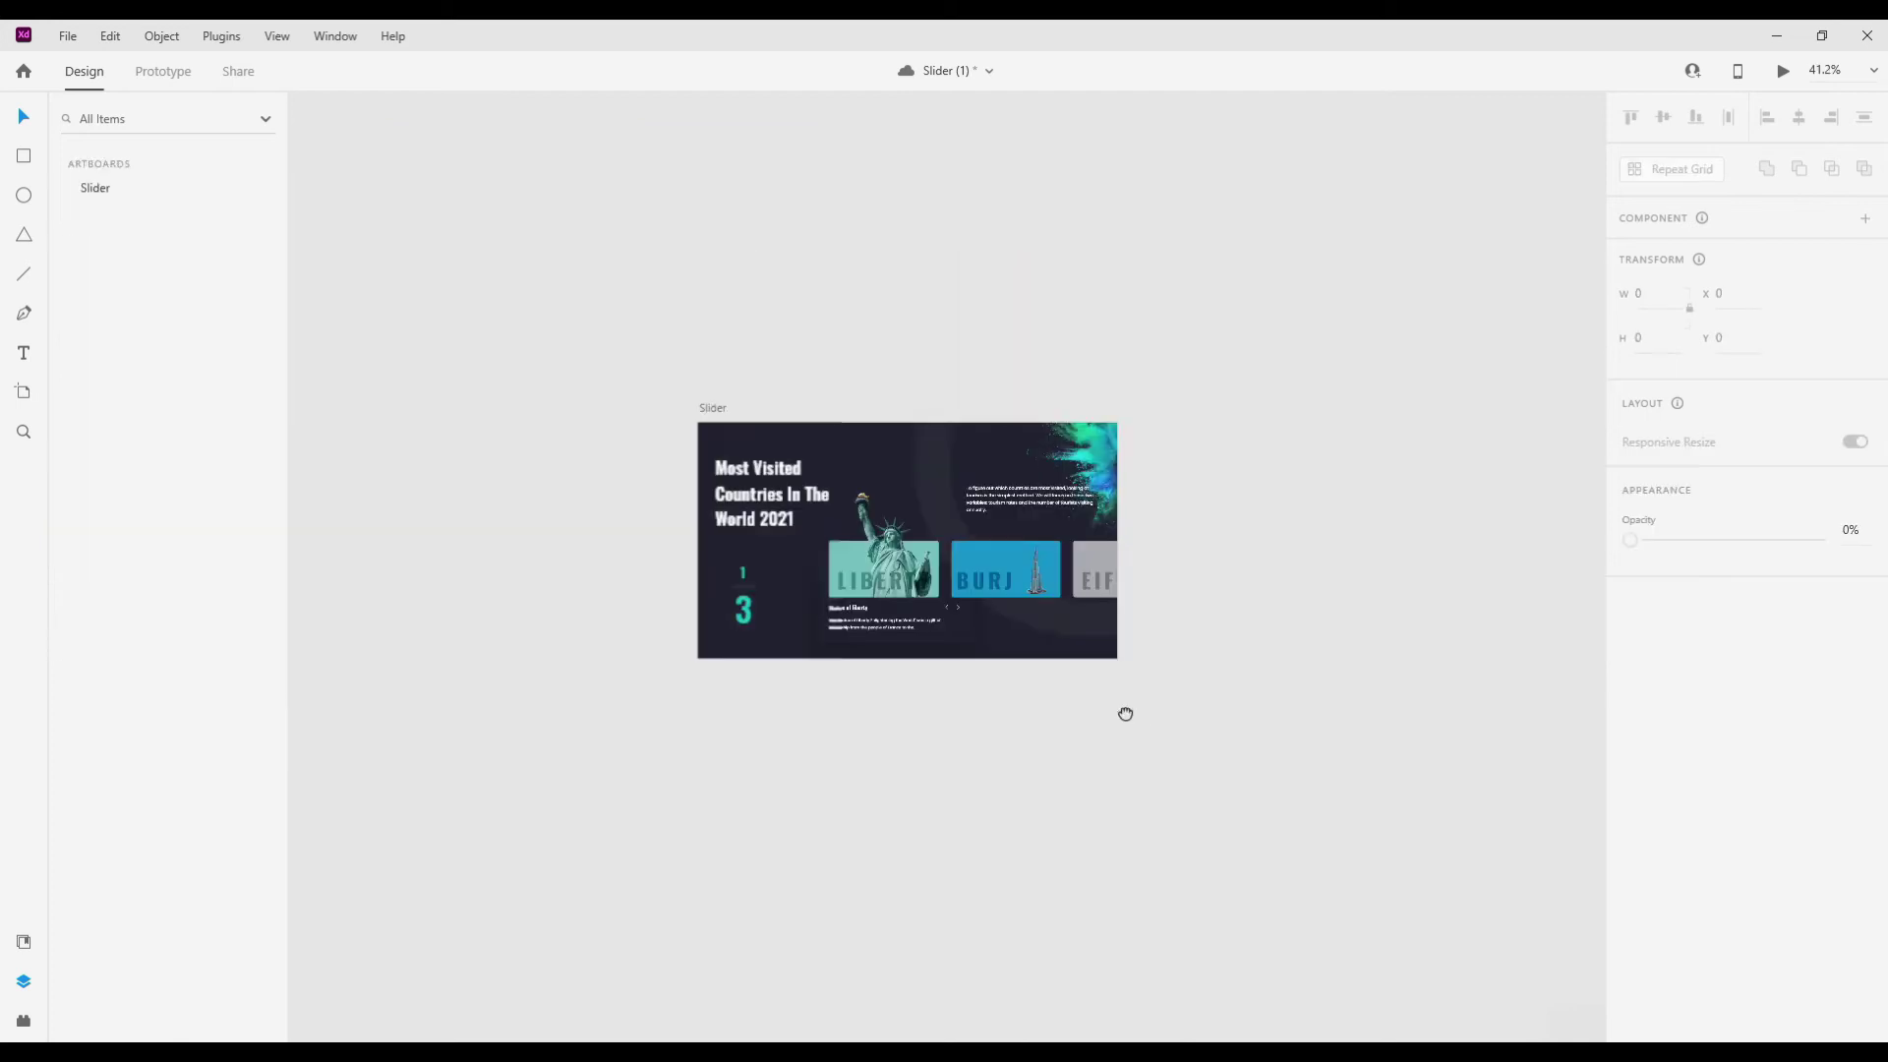
click(871, 556)
ctrl+scroll(1036, 593, up, 2)
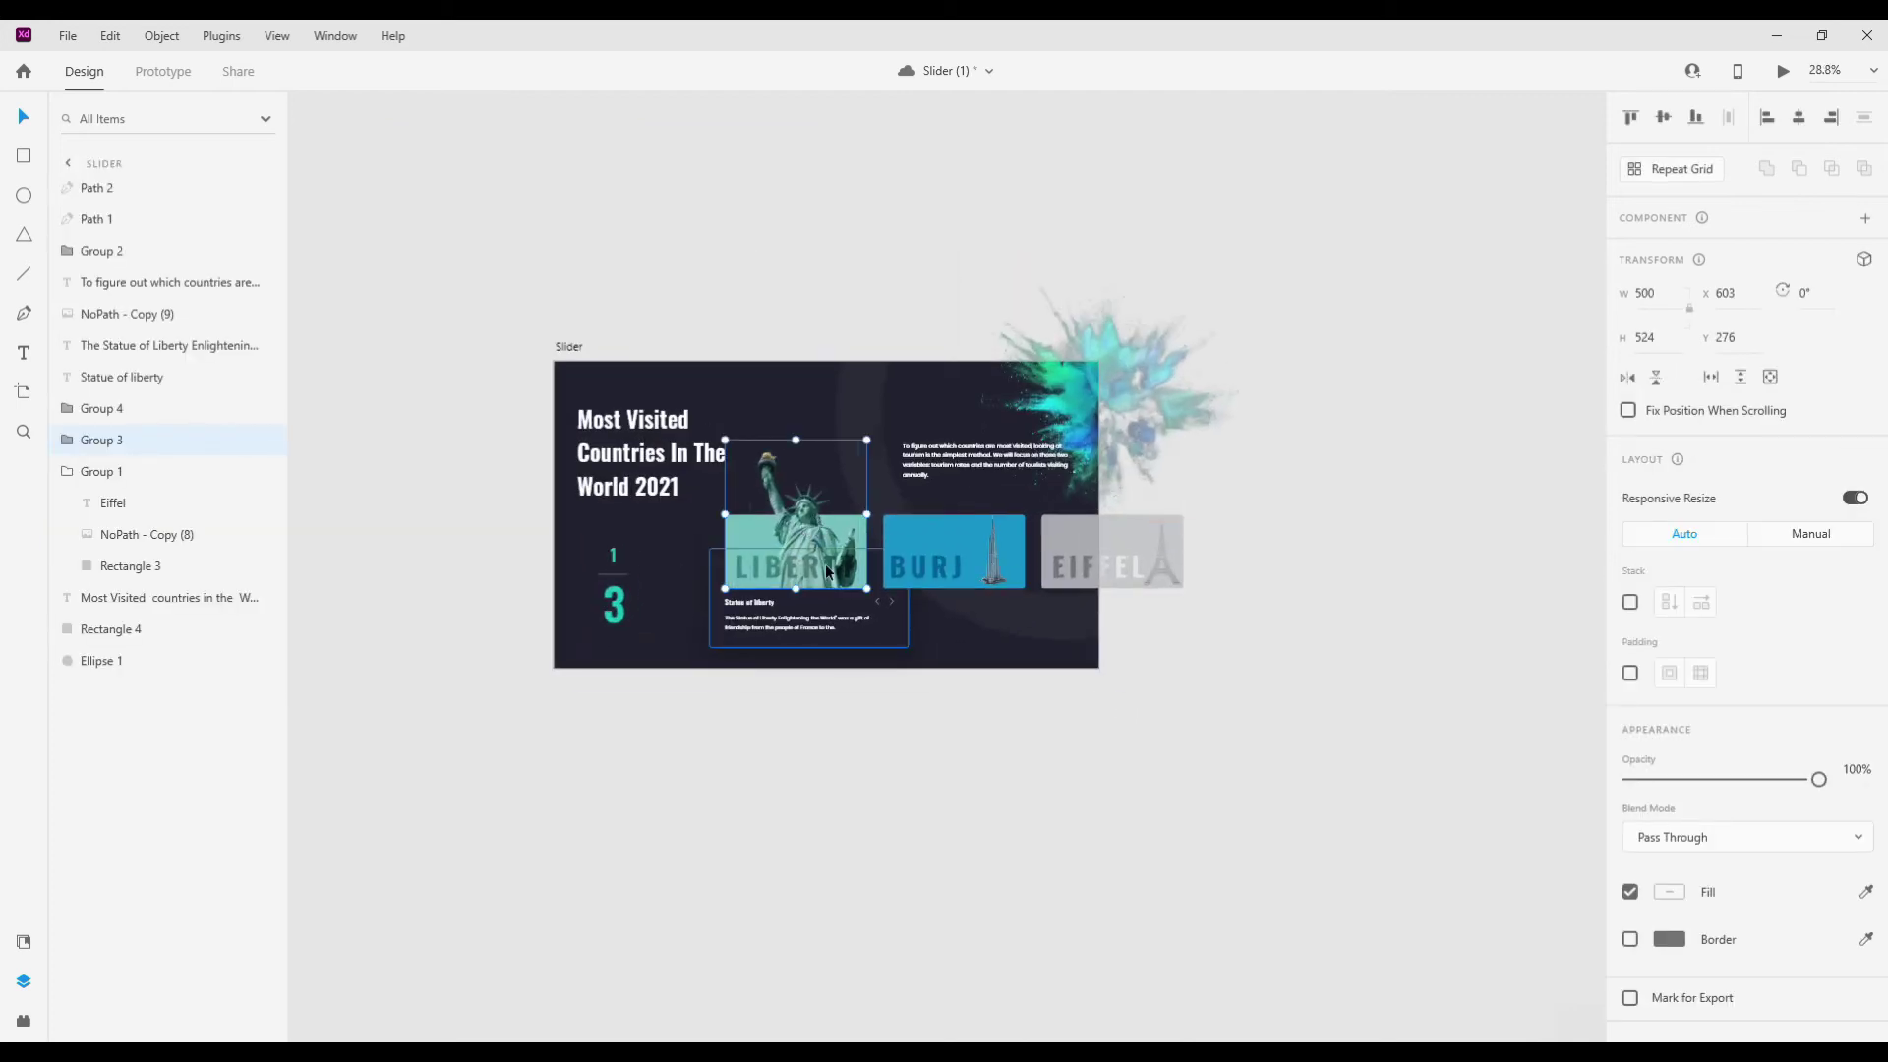
ctrl+scroll(824, 564, up, 4)
ctrl+scroll(688, 442, down, 2)
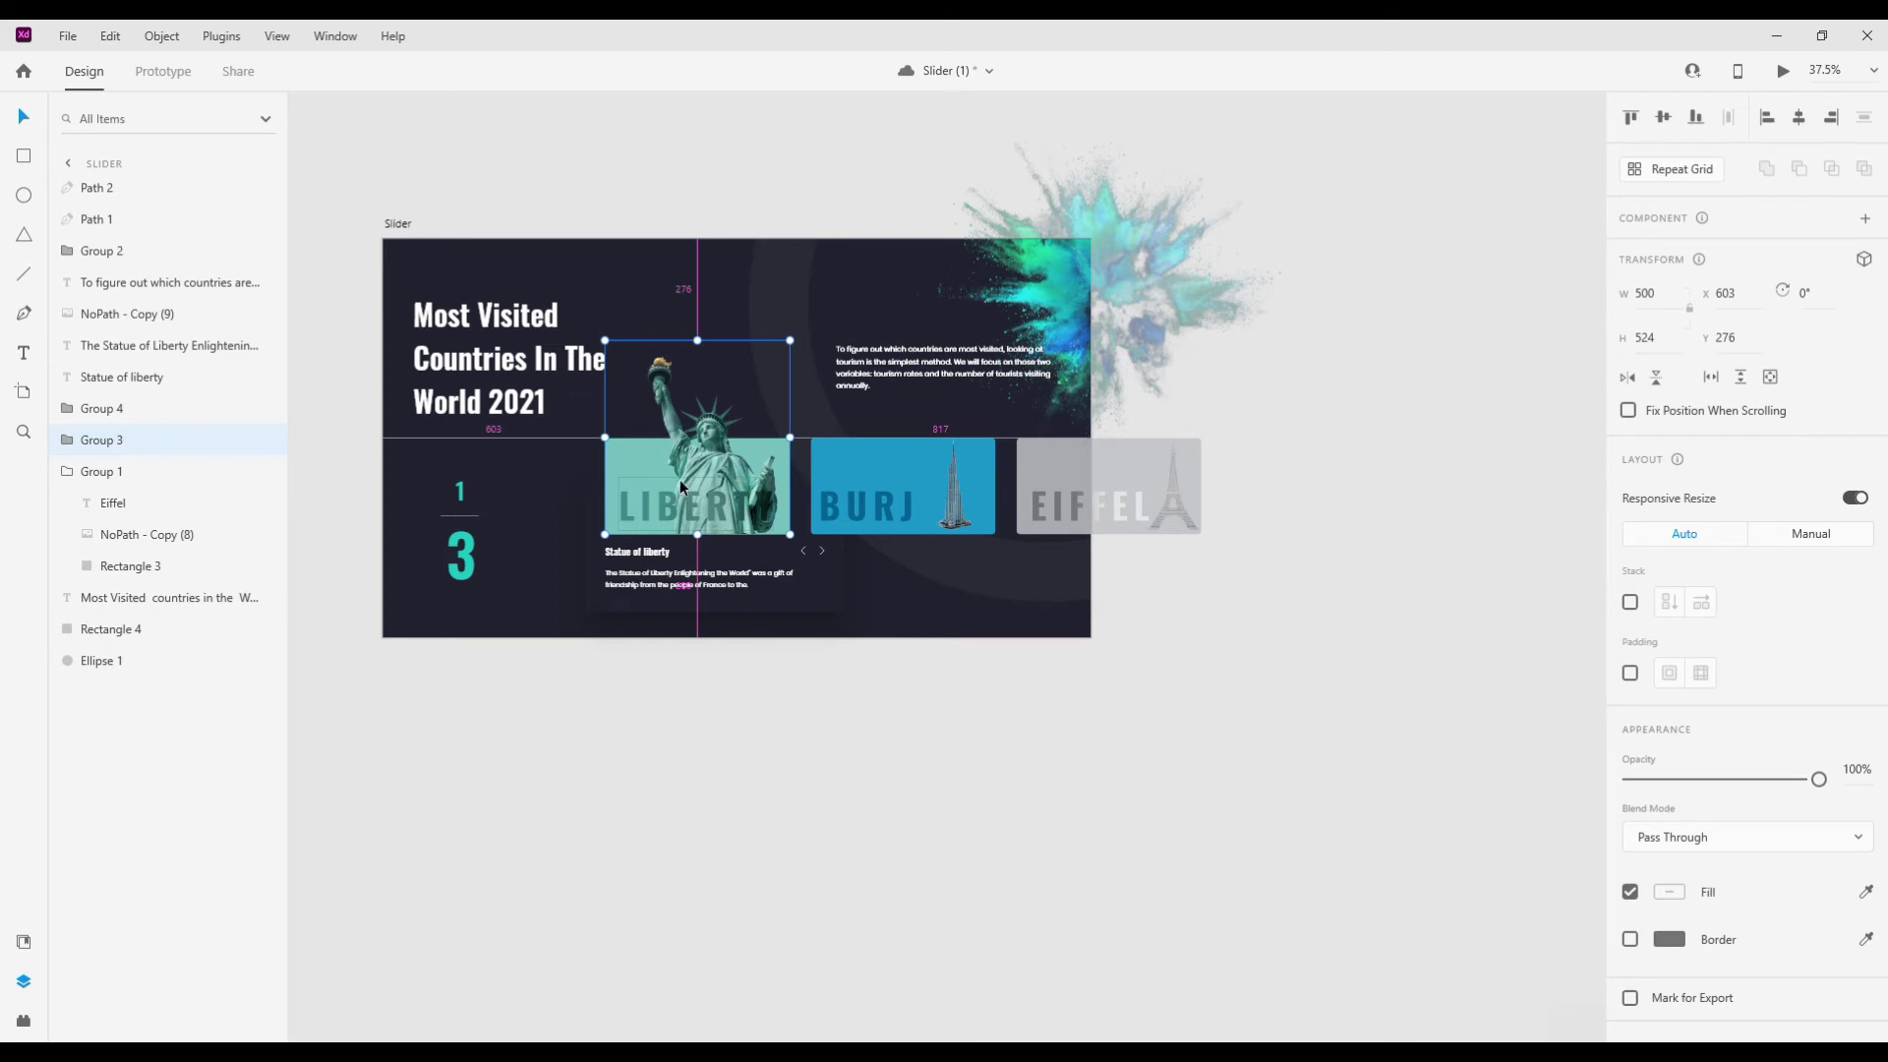
key(ctrl+d)
drag(705, 474, 1305, 482)
double_click(1250, 480)
drag(1168, 347, 1240, 445)
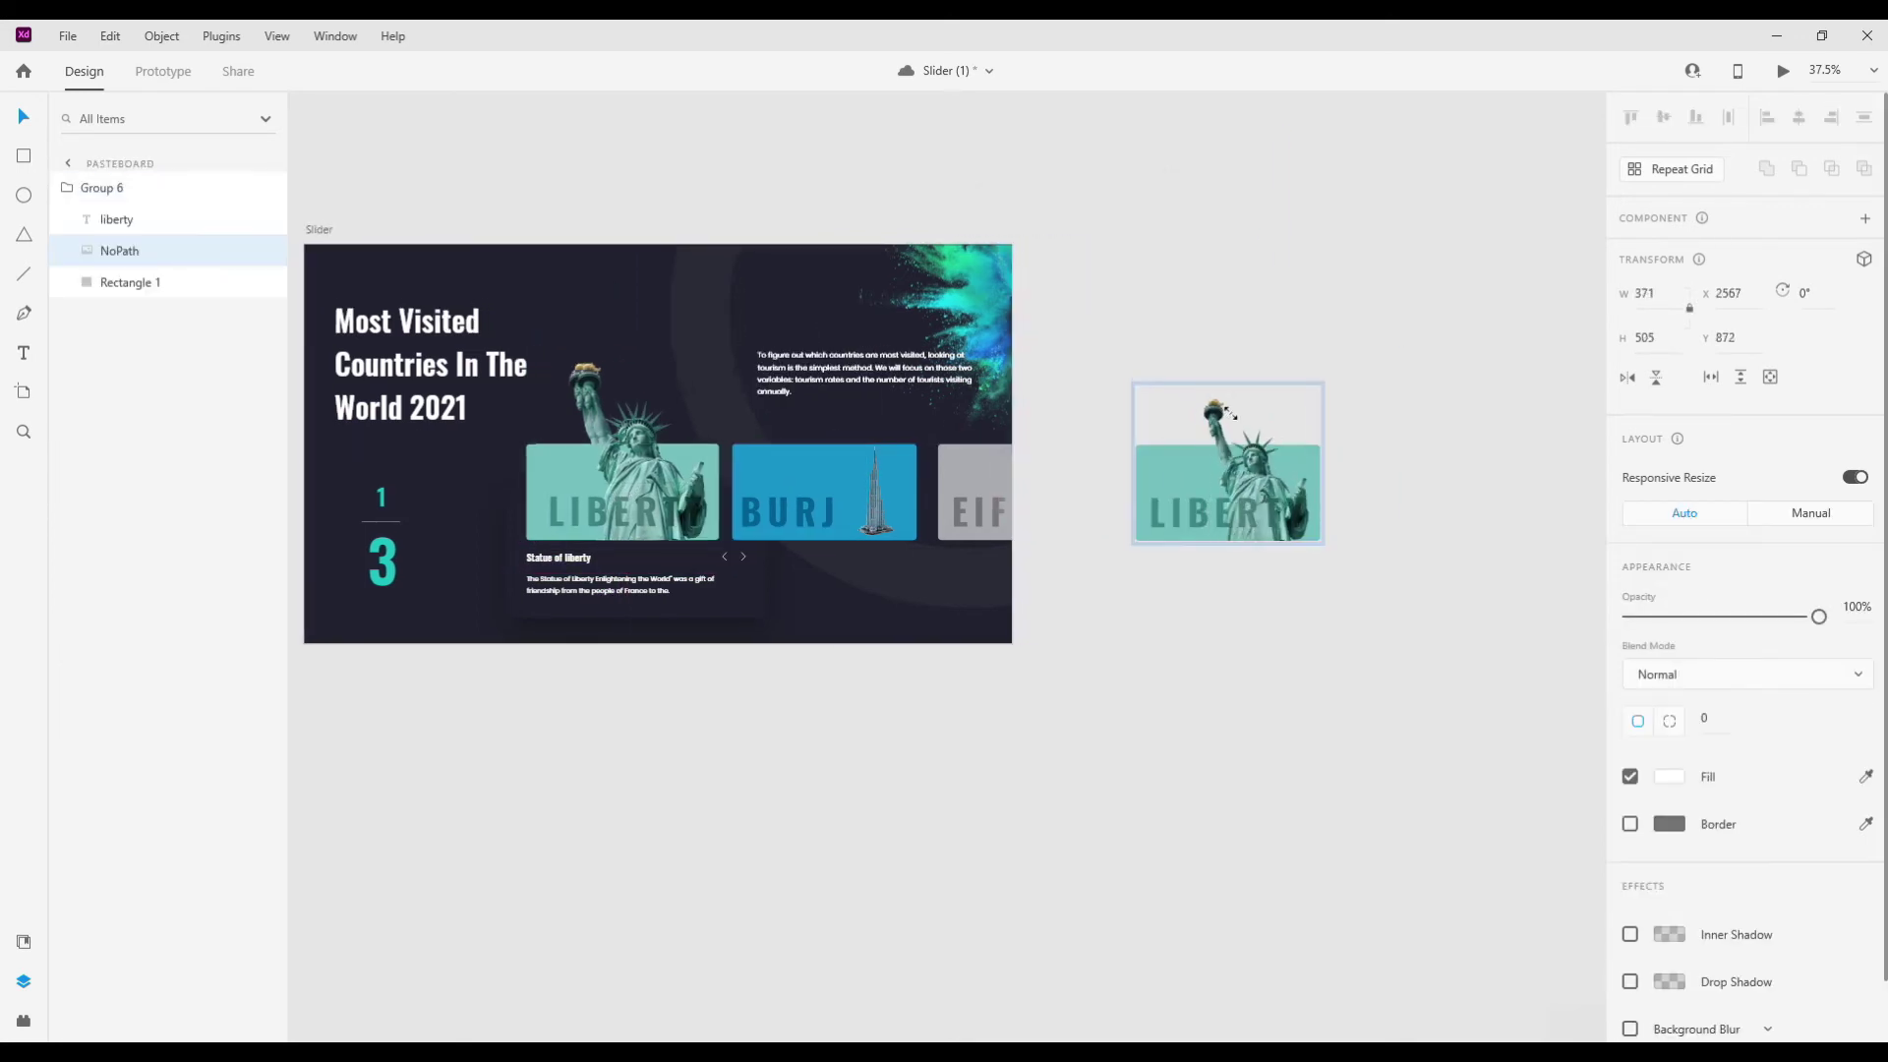
- Add a BURJ card copy after it, distribute all five cards evenly and group them
click(857, 470)
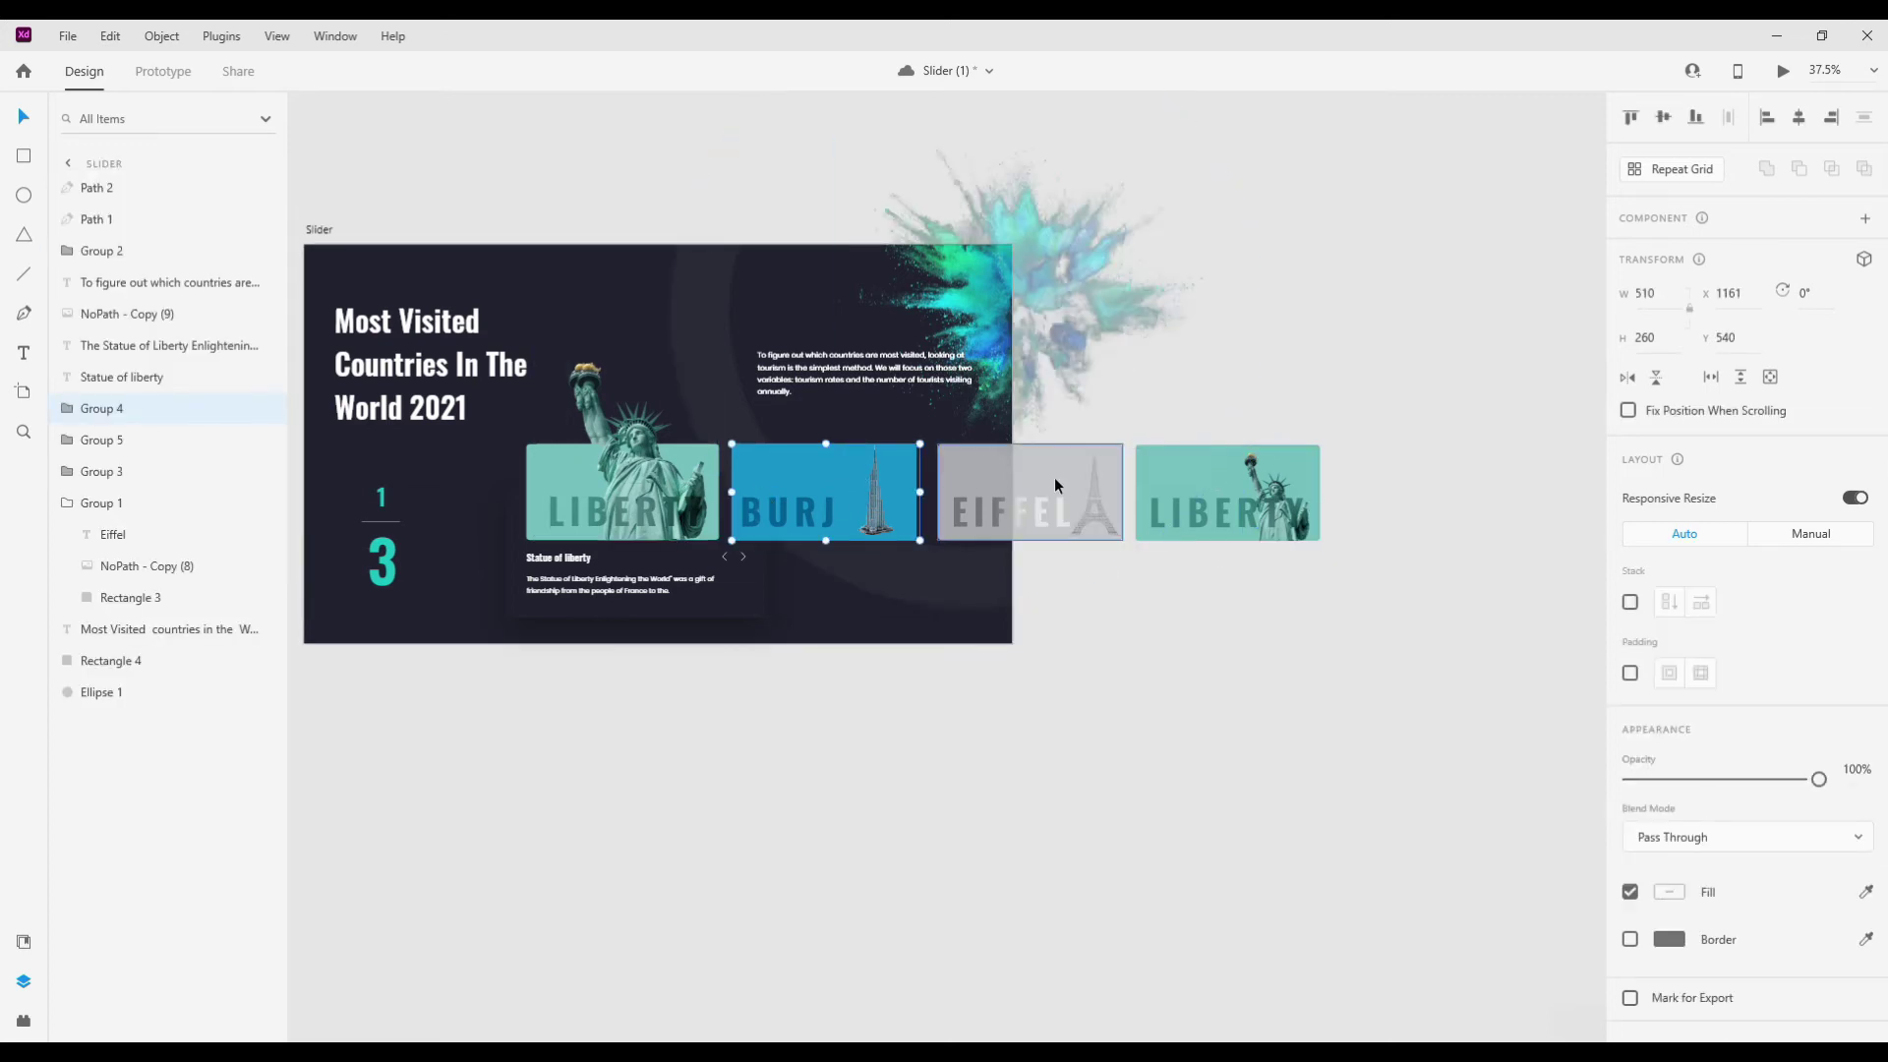
drag(796, 501, 1407, 500)
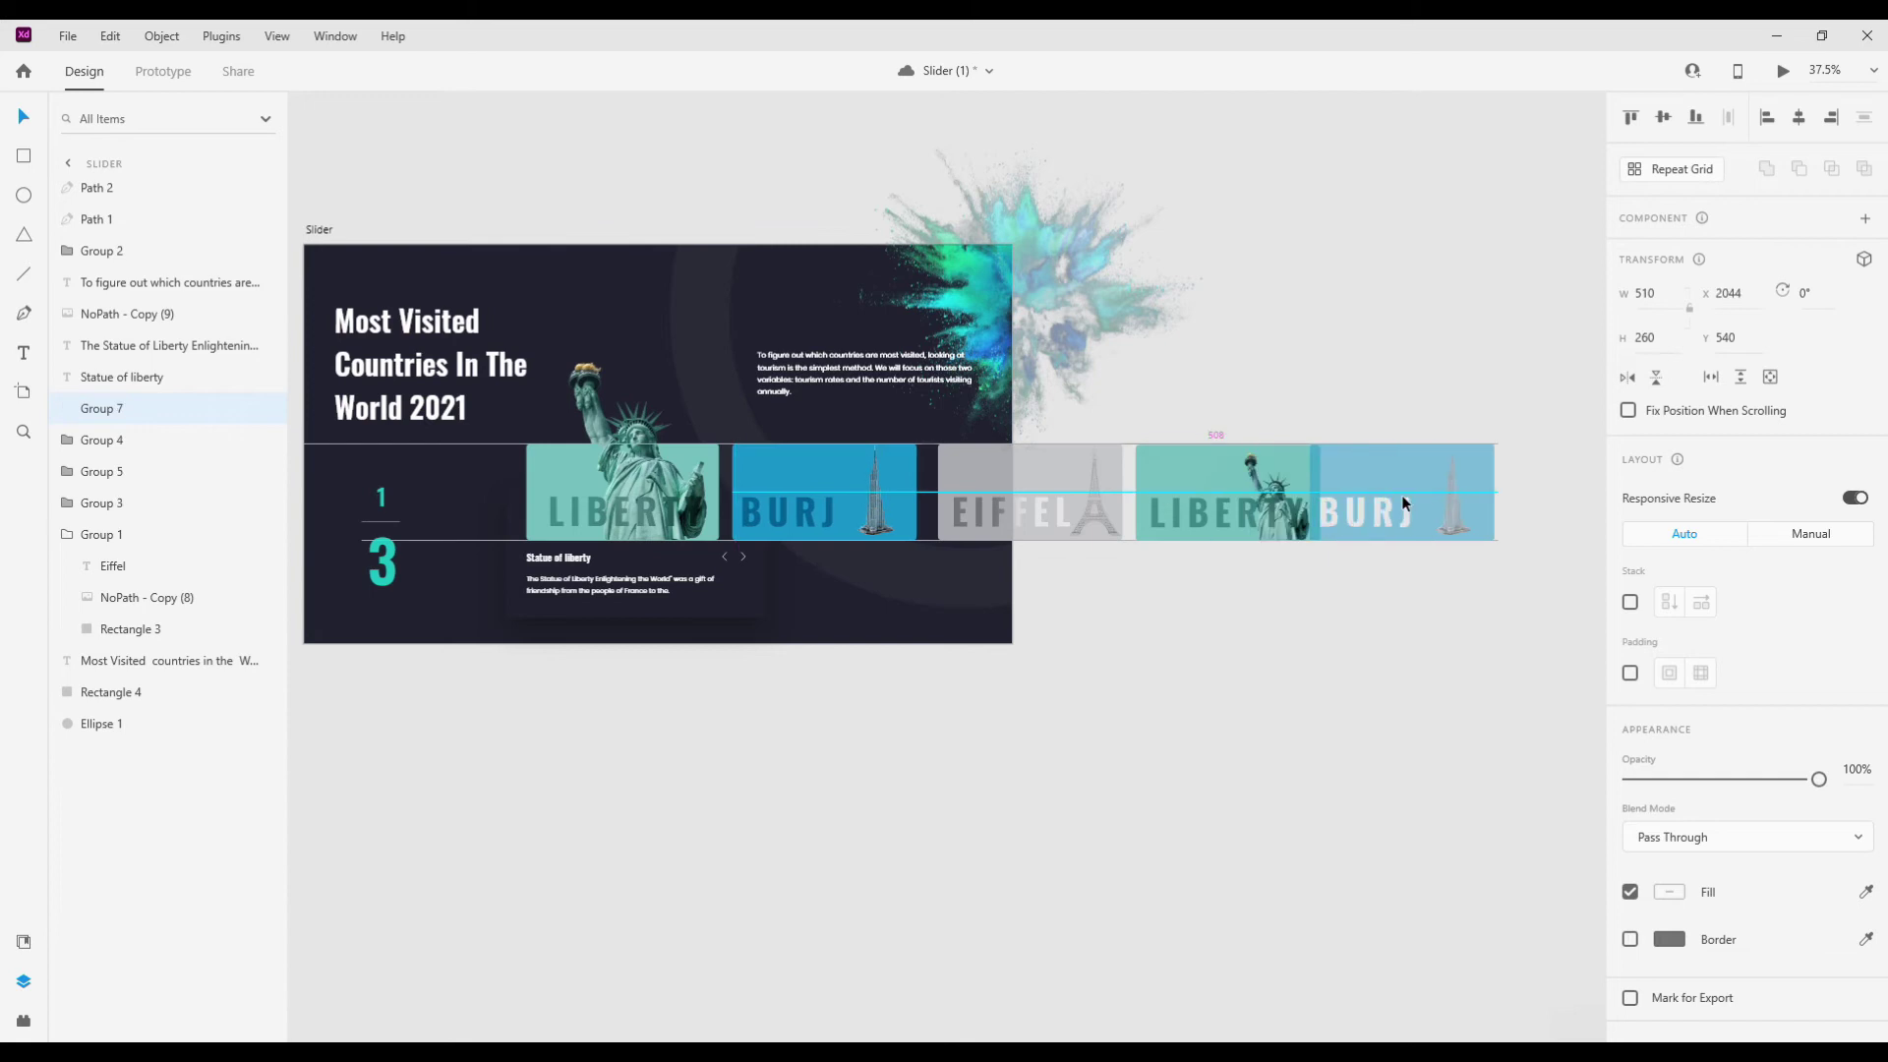
drag(1062, 489, 1099, 531)
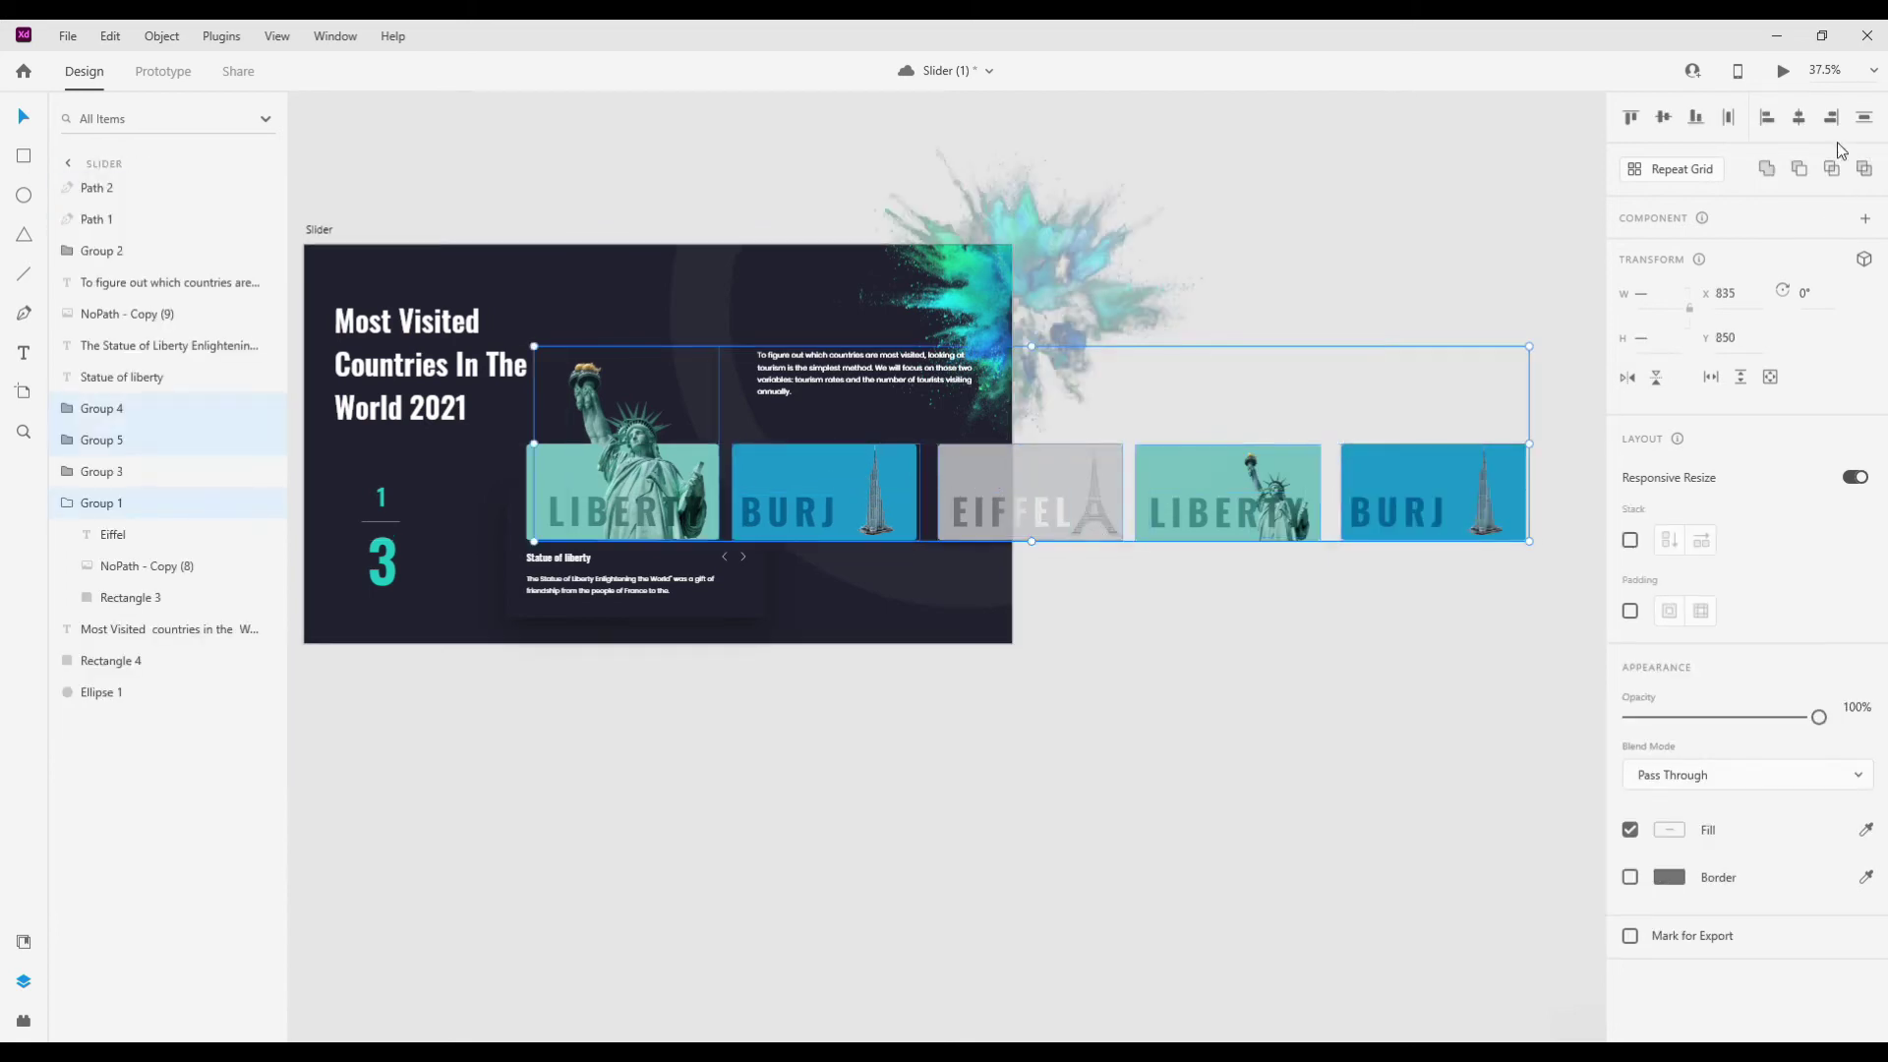
click(1728, 118)
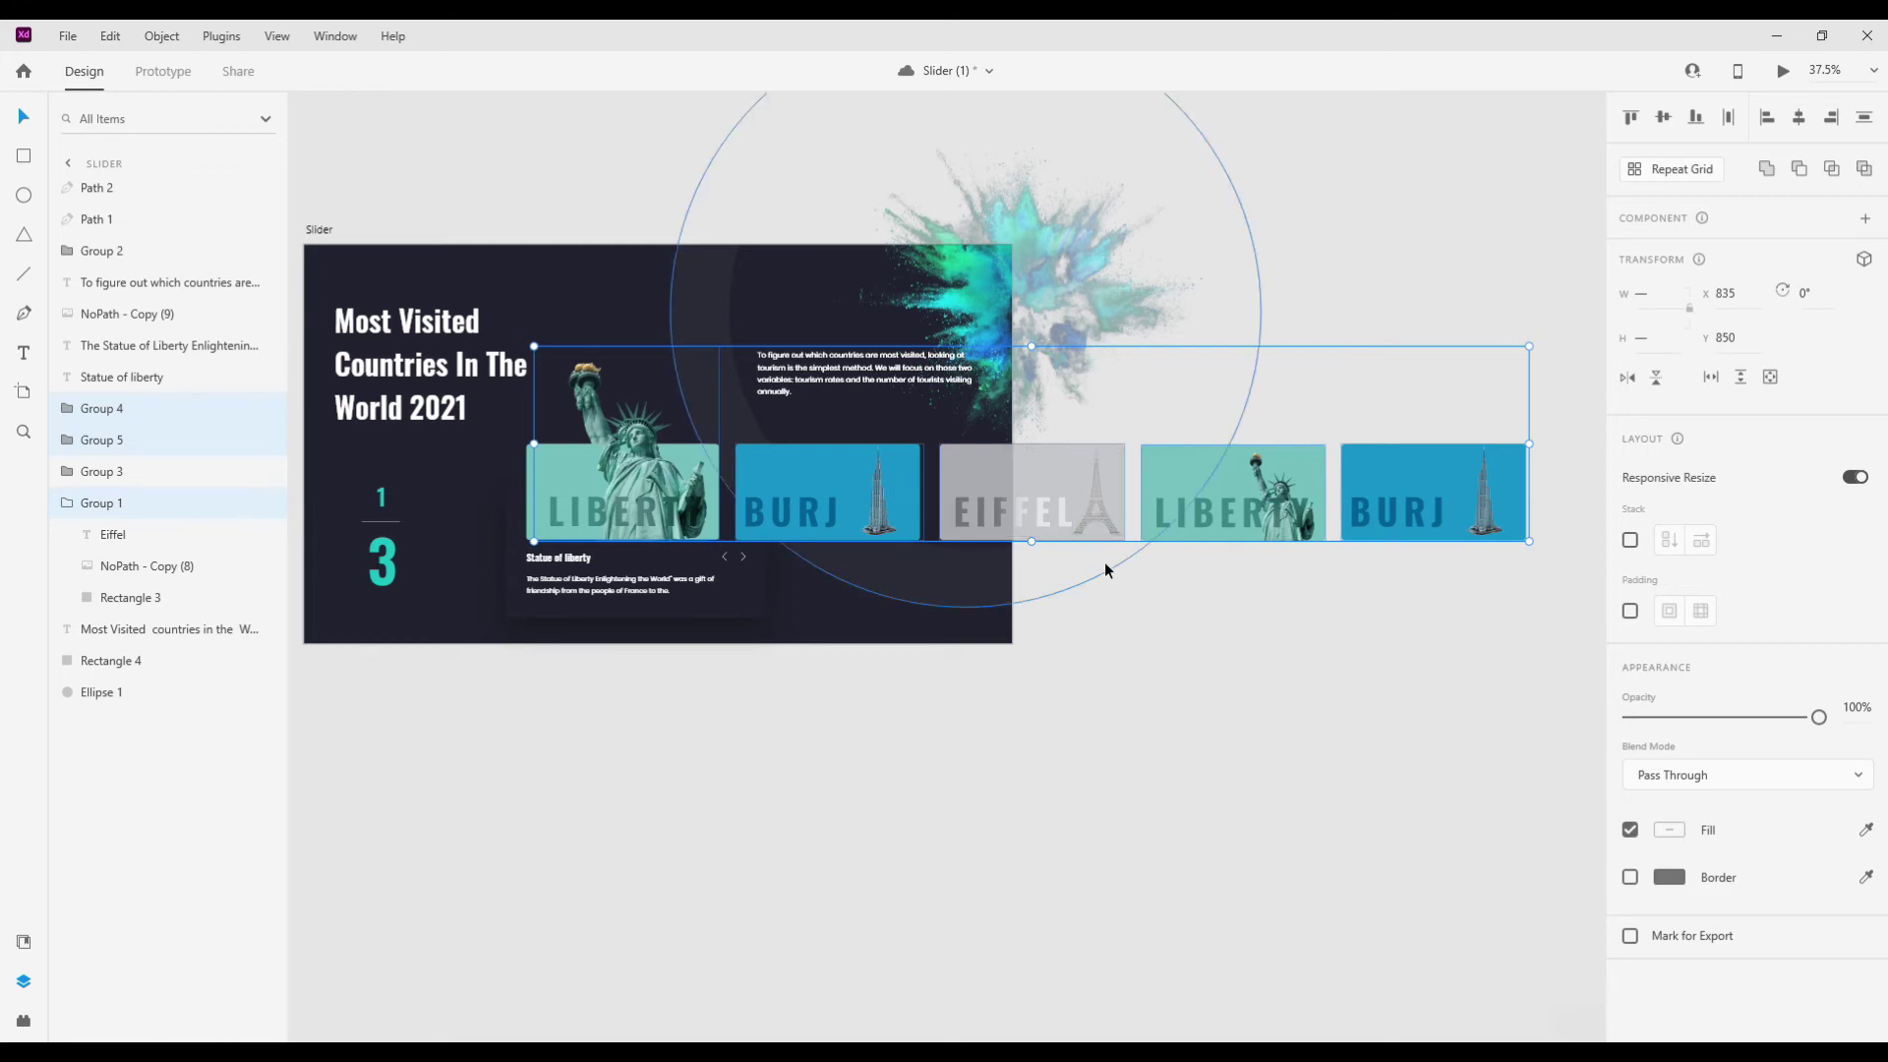
key(ctrl+g)
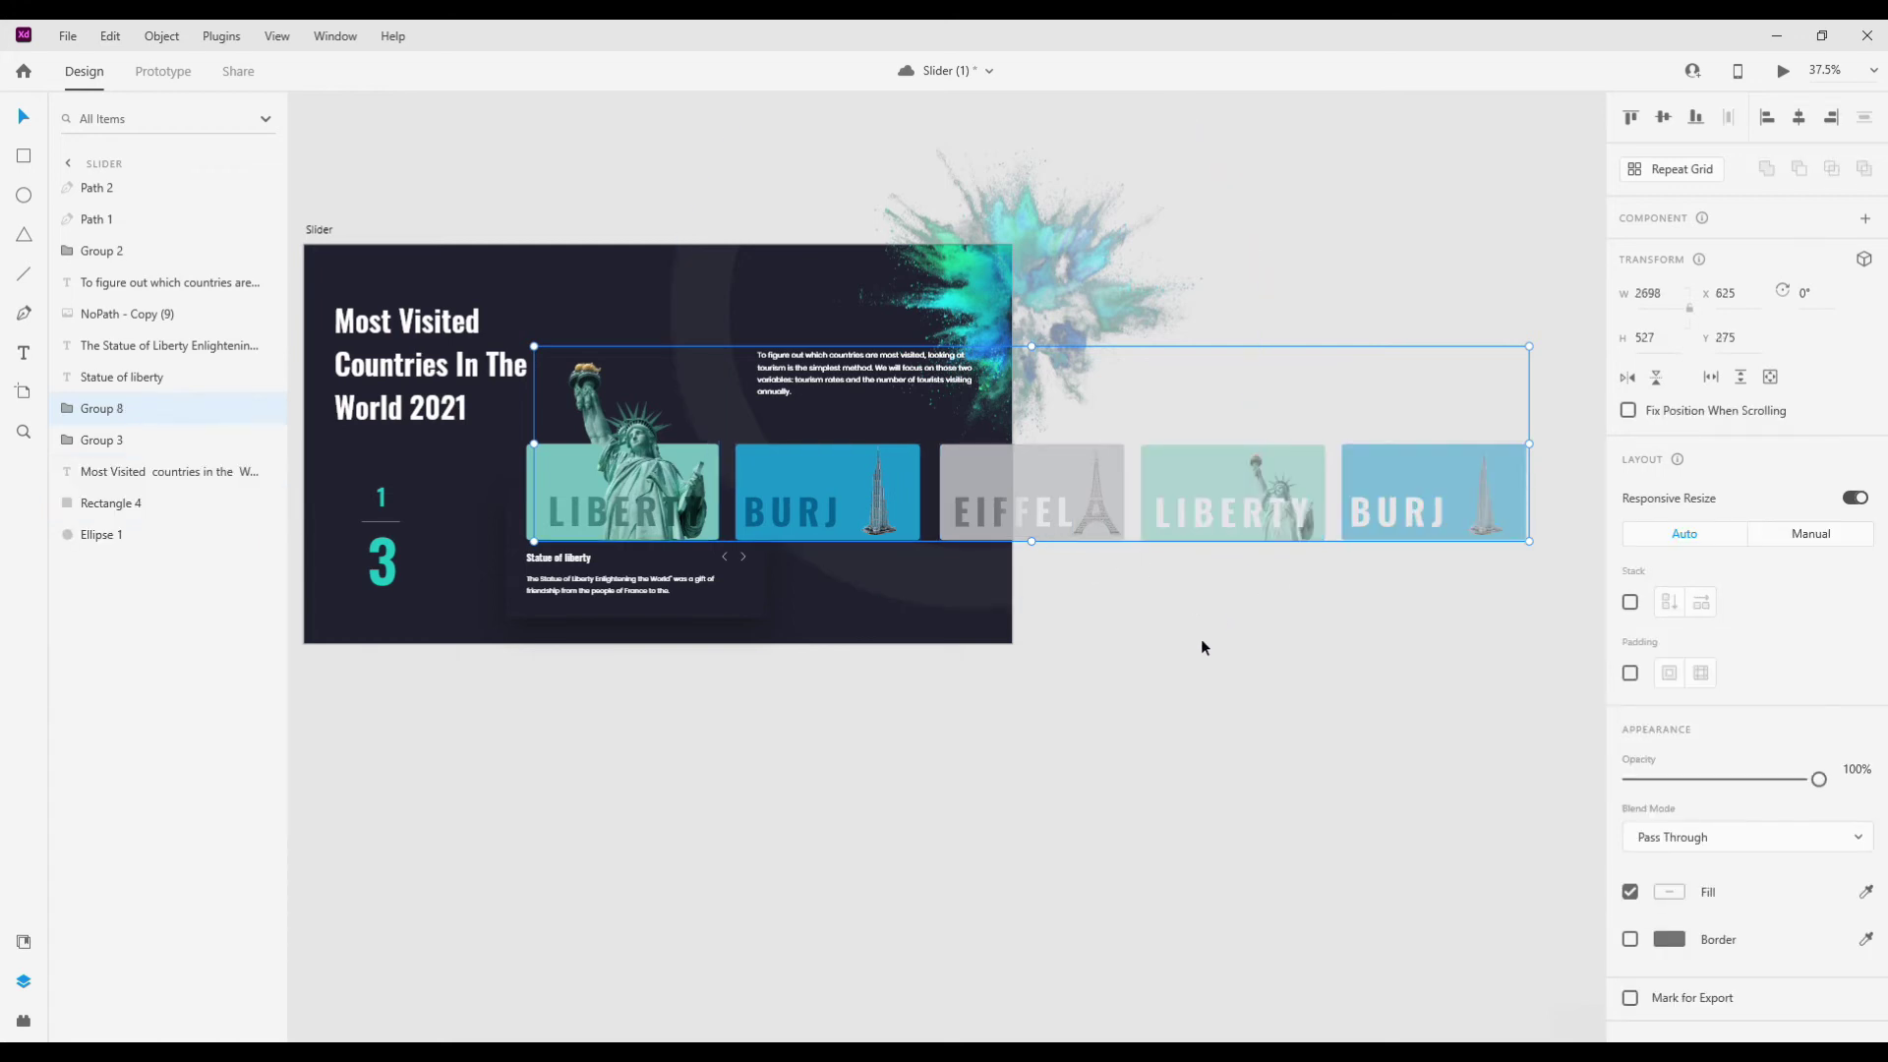
click(1200, 643)
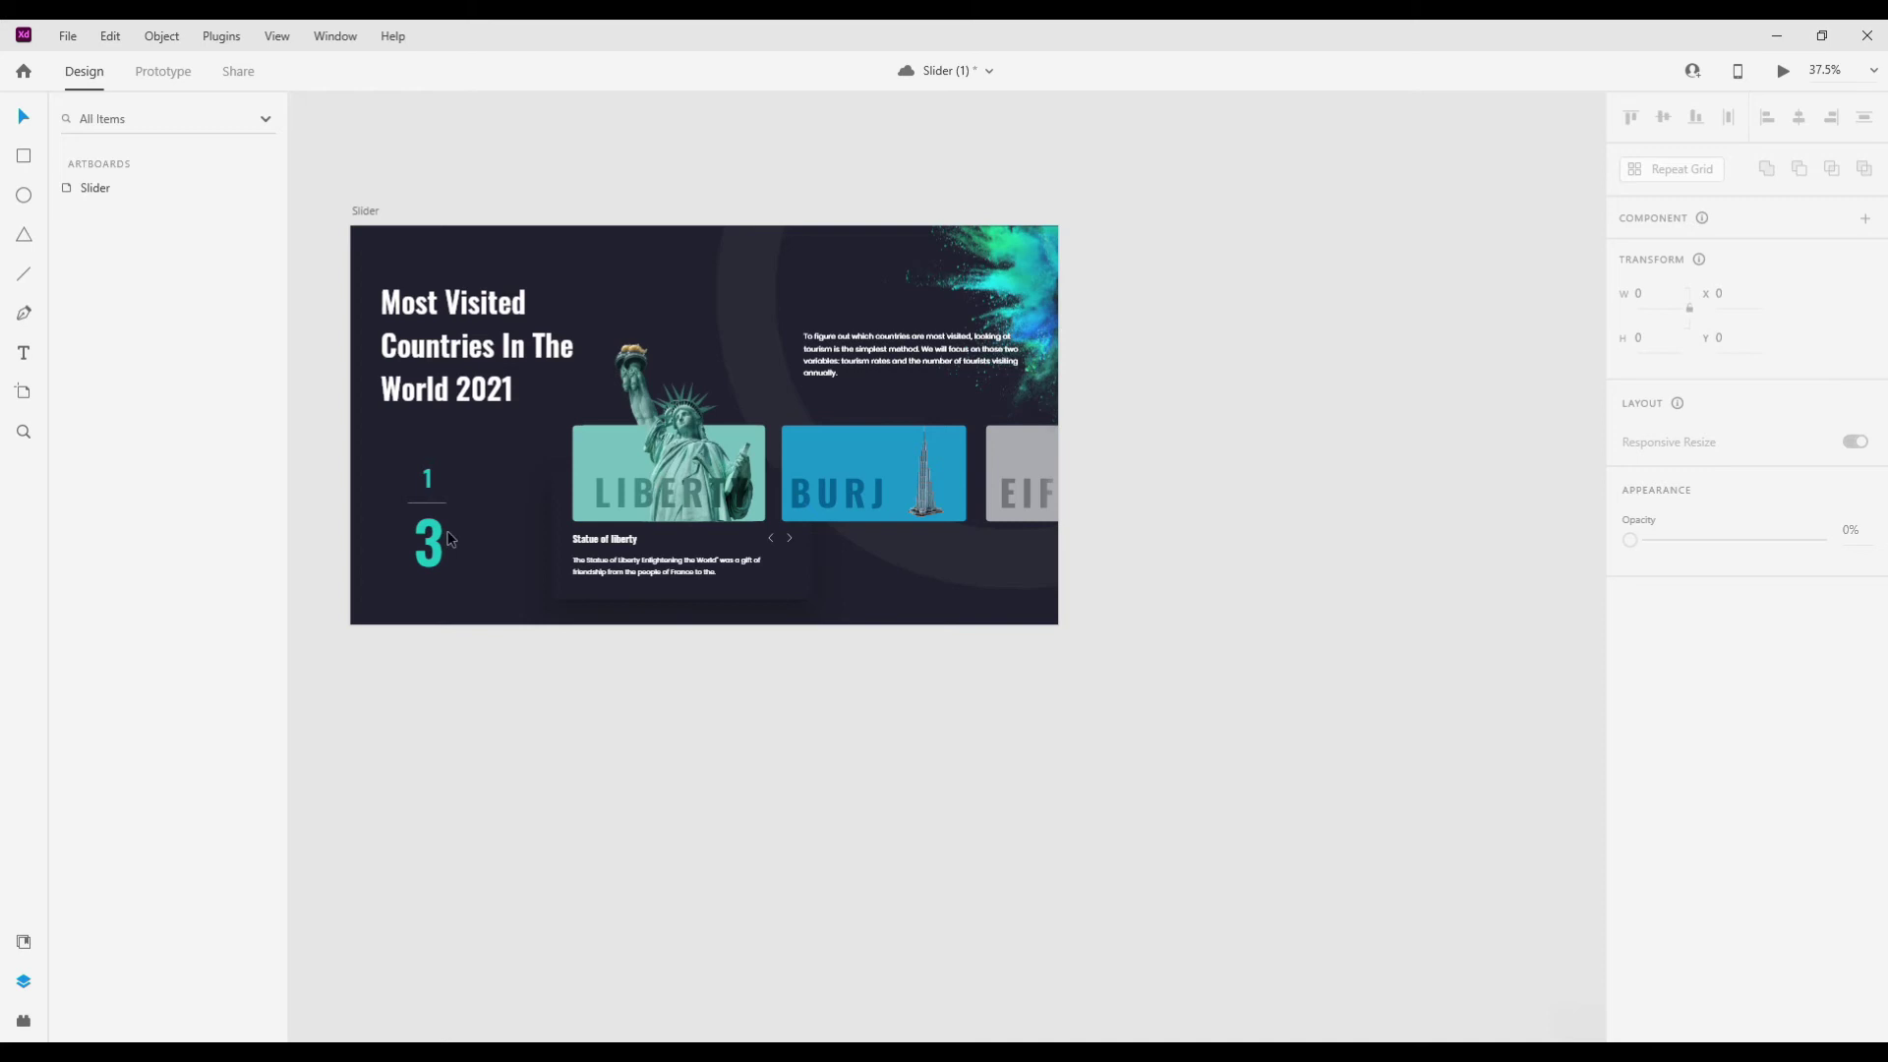
- Ungroup the 1/3 counter so the number 1 can be selected on its own
click(428, 541)
scroll(543, 507, left, 2)
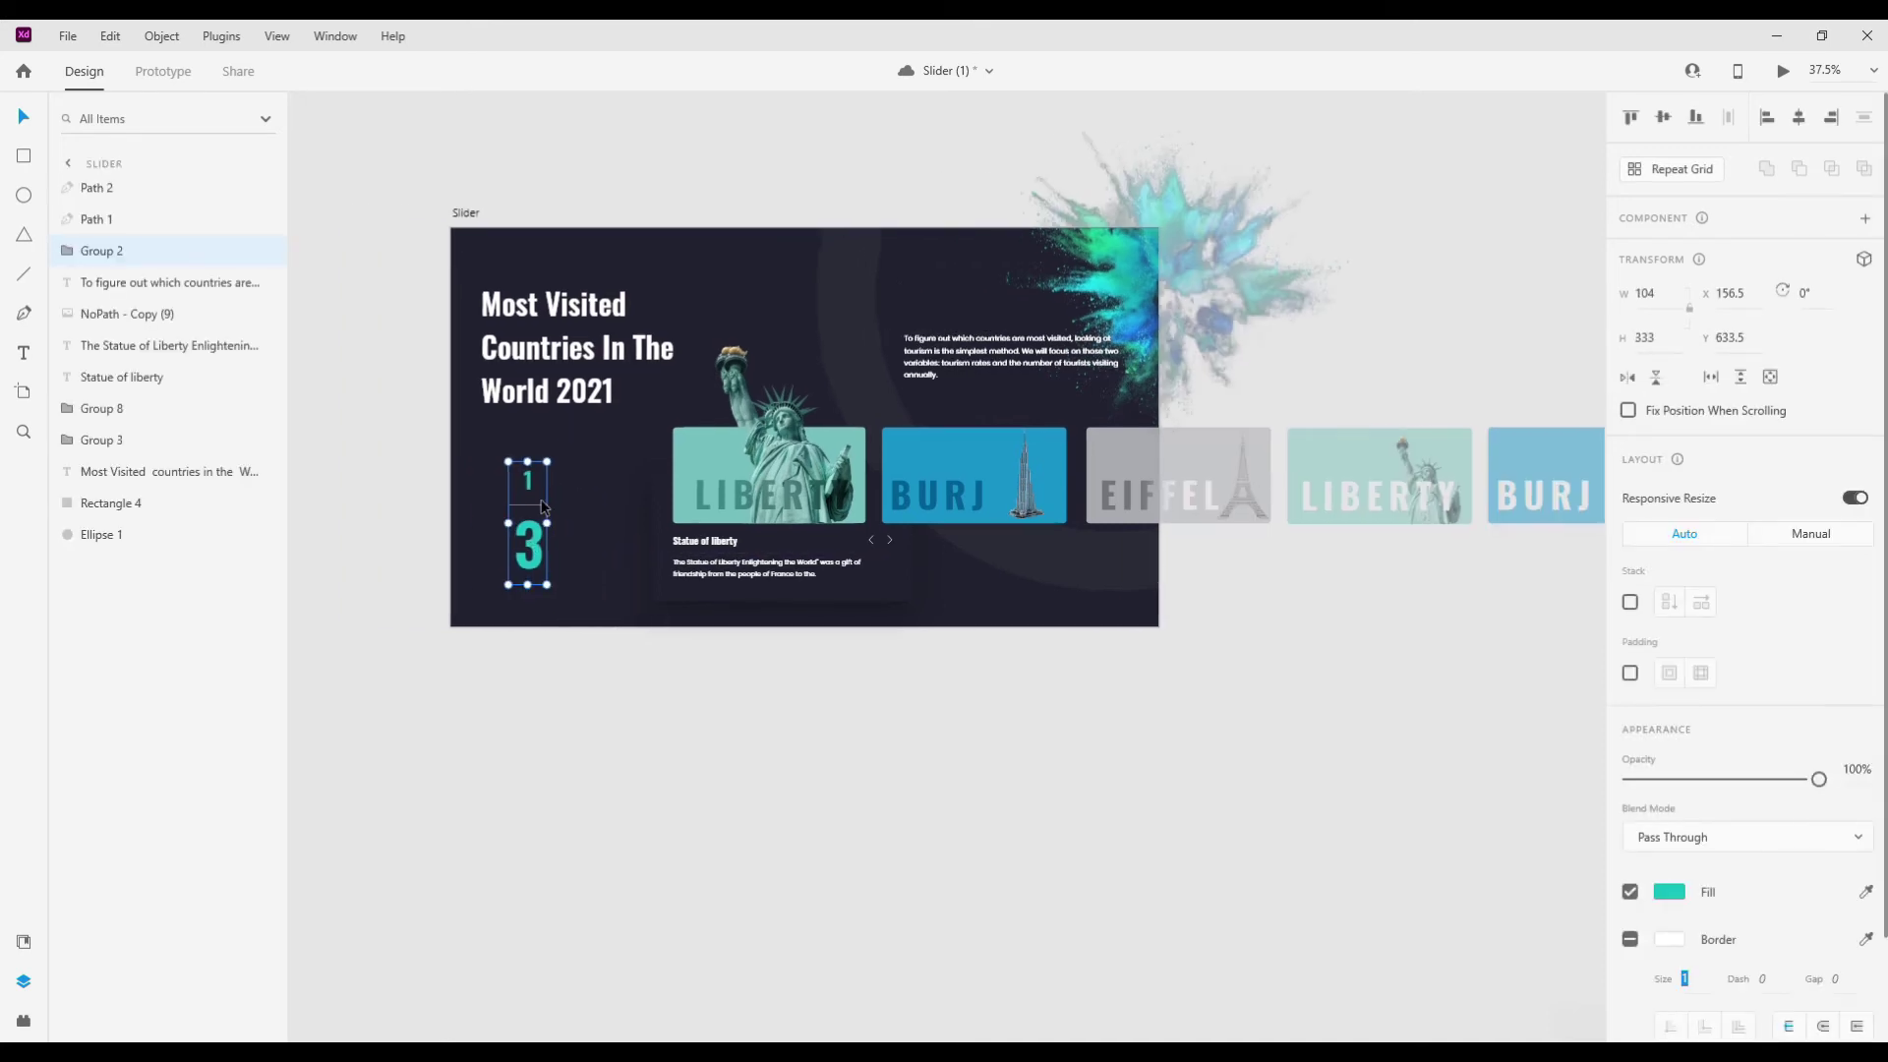
double_click(532, 483)
scroll(532, 482, up, 3)
double_click(538, 479)
key(Escape)
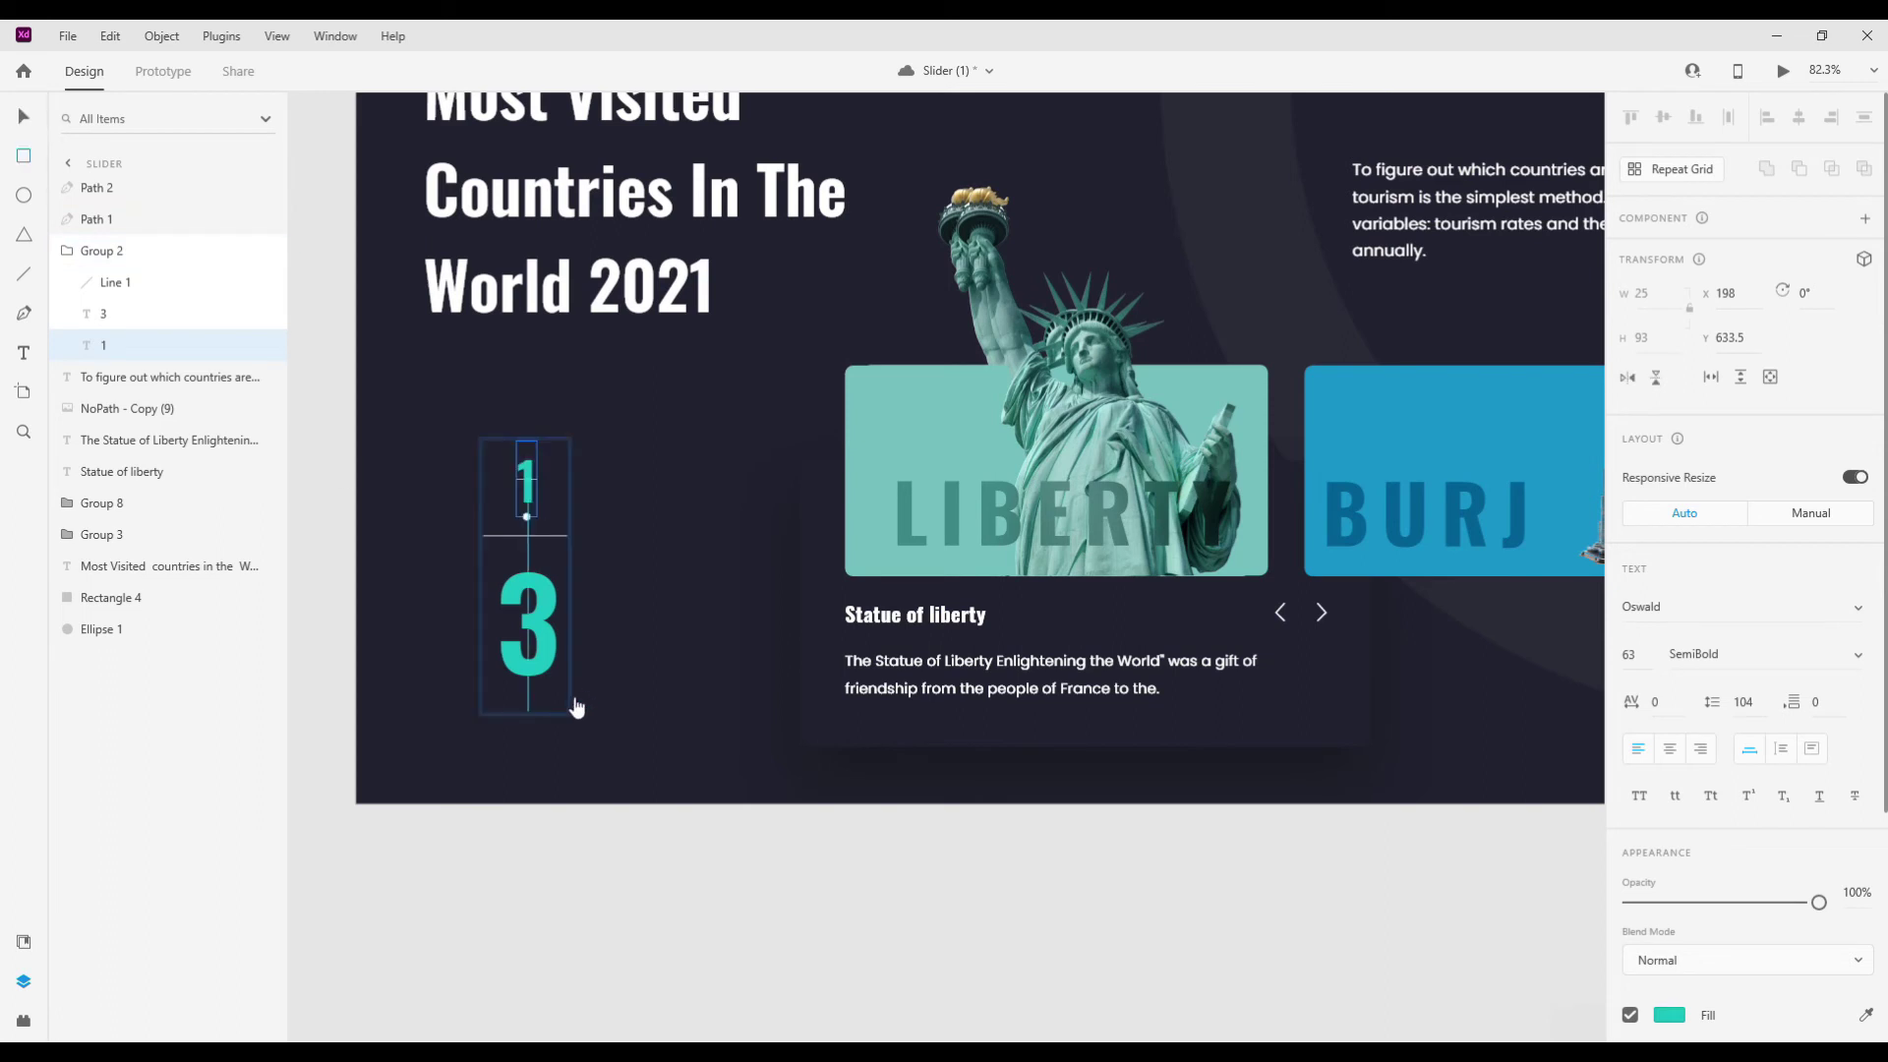
key(Escape)
key(ctrl+shift+g)
click(527, 482)
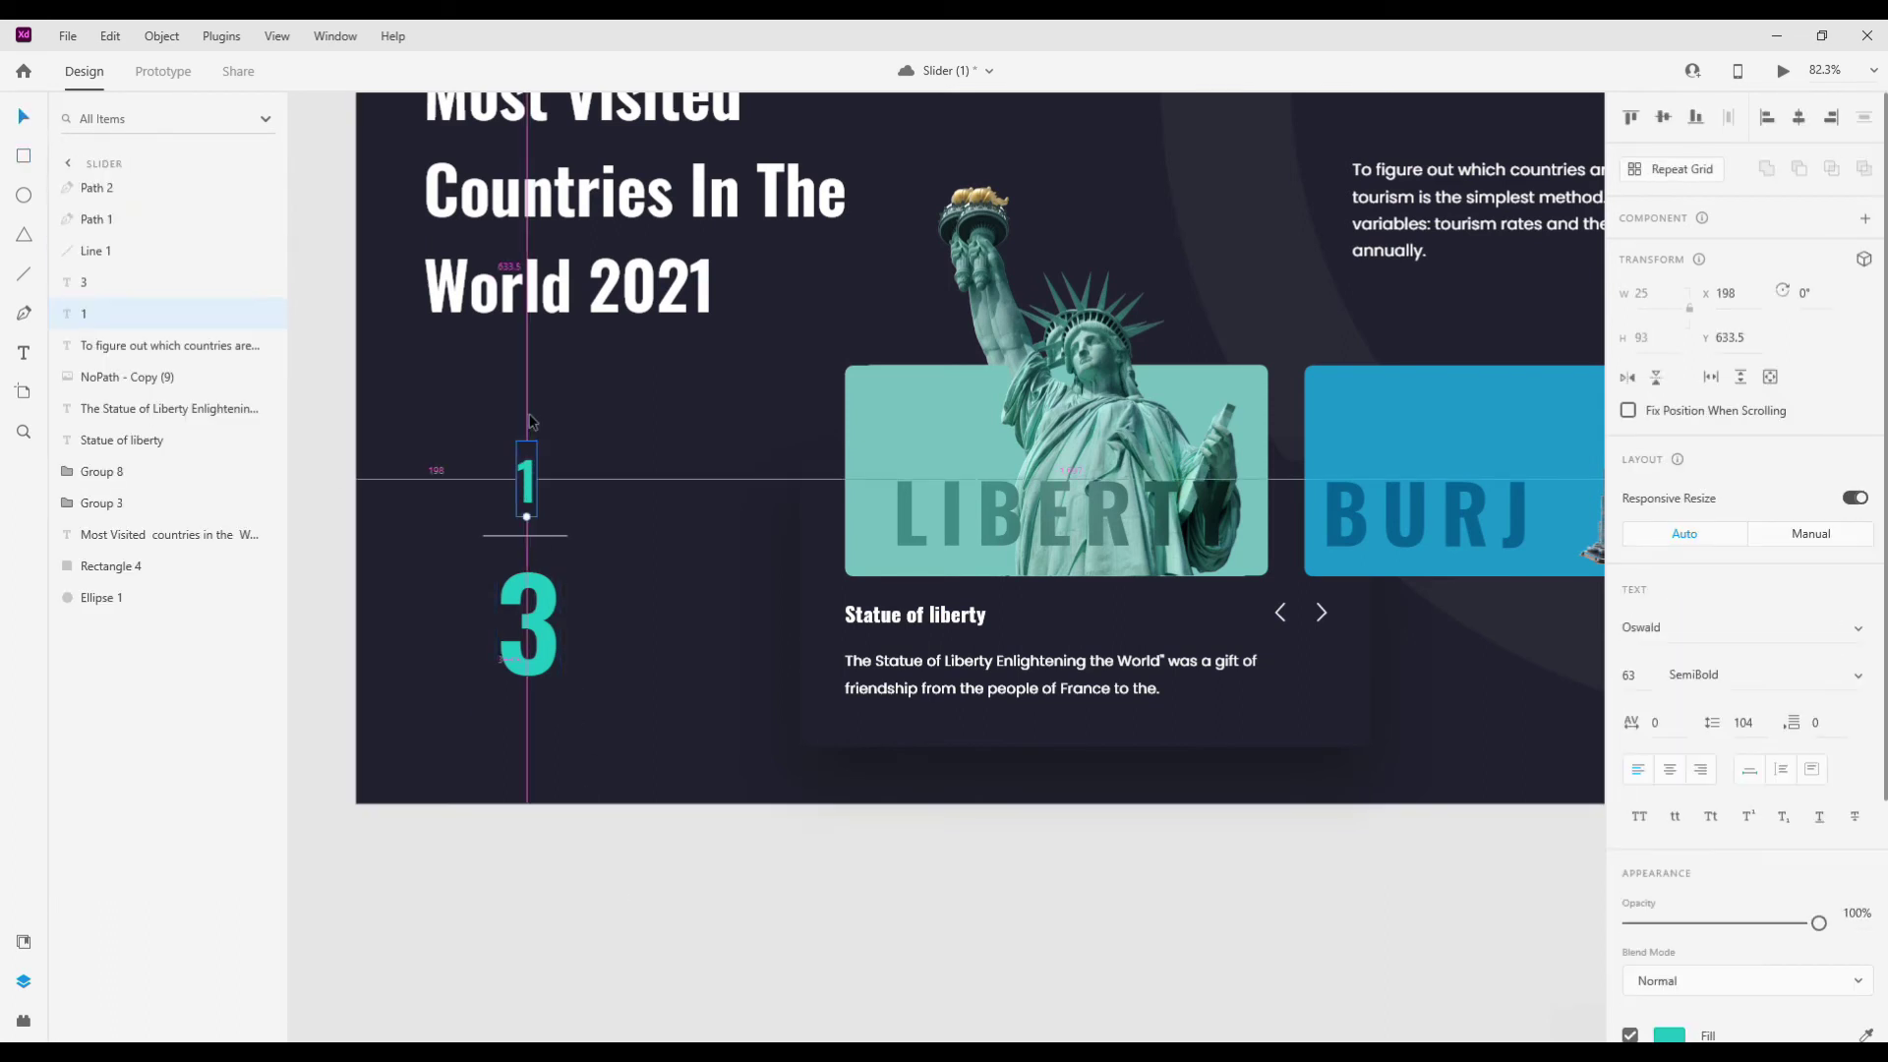
- Stack two copies of the 1 above it, retyped as 2 and 3
drag(528, 495, 530, 398)
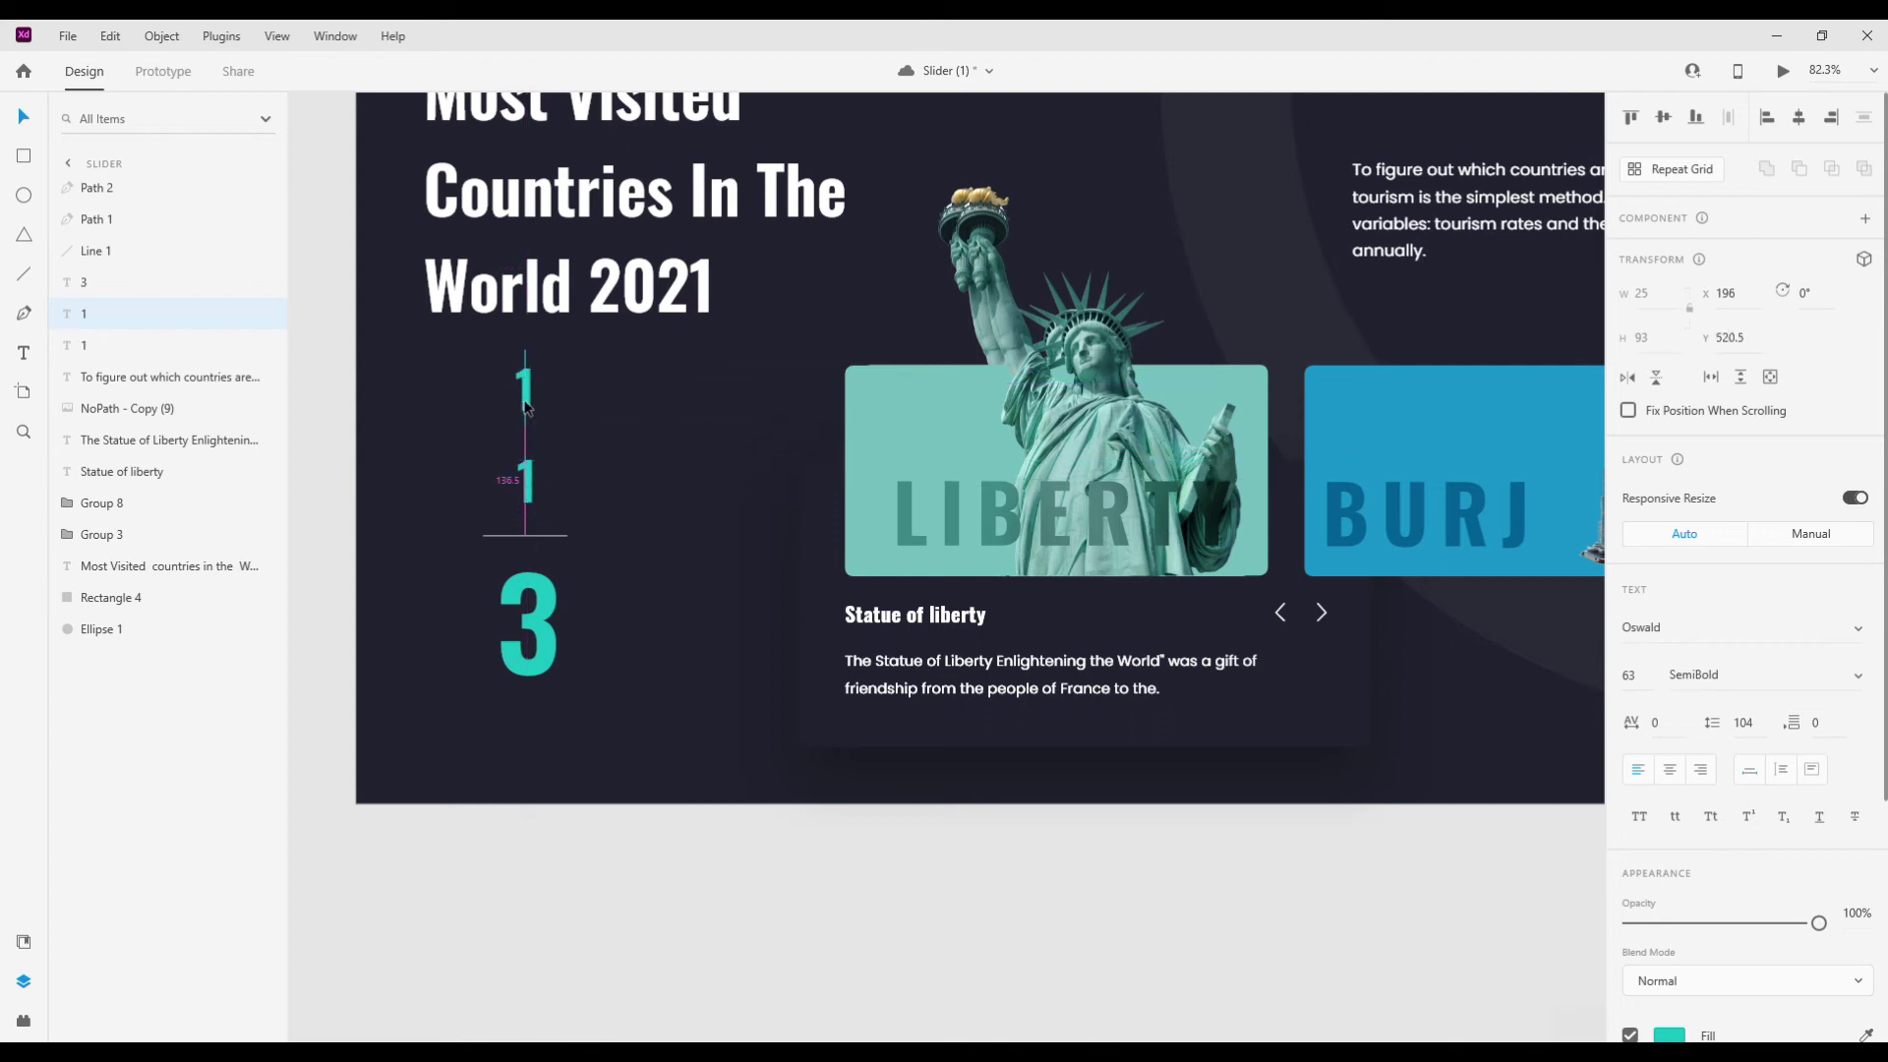
double_click(529, 396)
key(BackSpace)
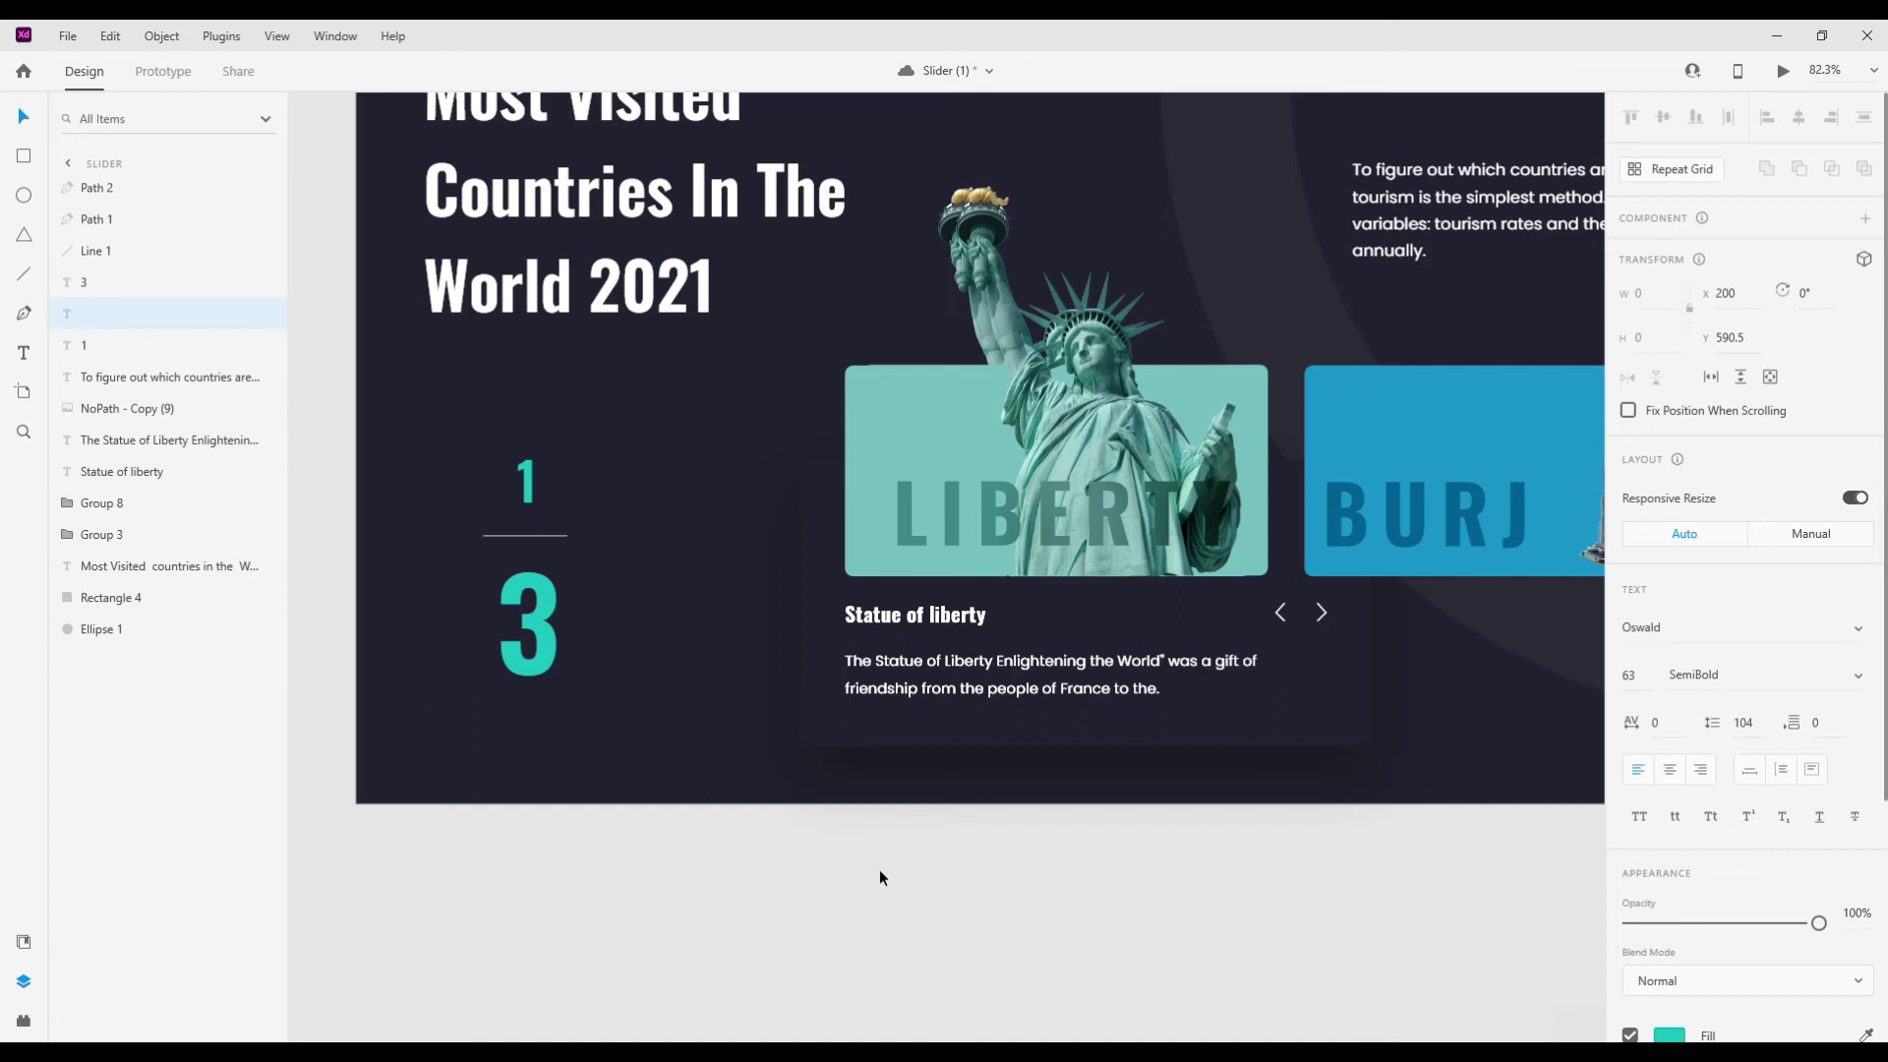
text(1)
double_click(528, 396)
text(2)
key(Escape)
key(ctrl+d)
drag(528, 388, 529, 295)
double_click(529, 295)
text(3)
key(Escape)
- Centre the 3, 2 and 1 numbers in one column and group them
shift+click(528, 386)
shift+click(526, 481)
click(1800, 119)
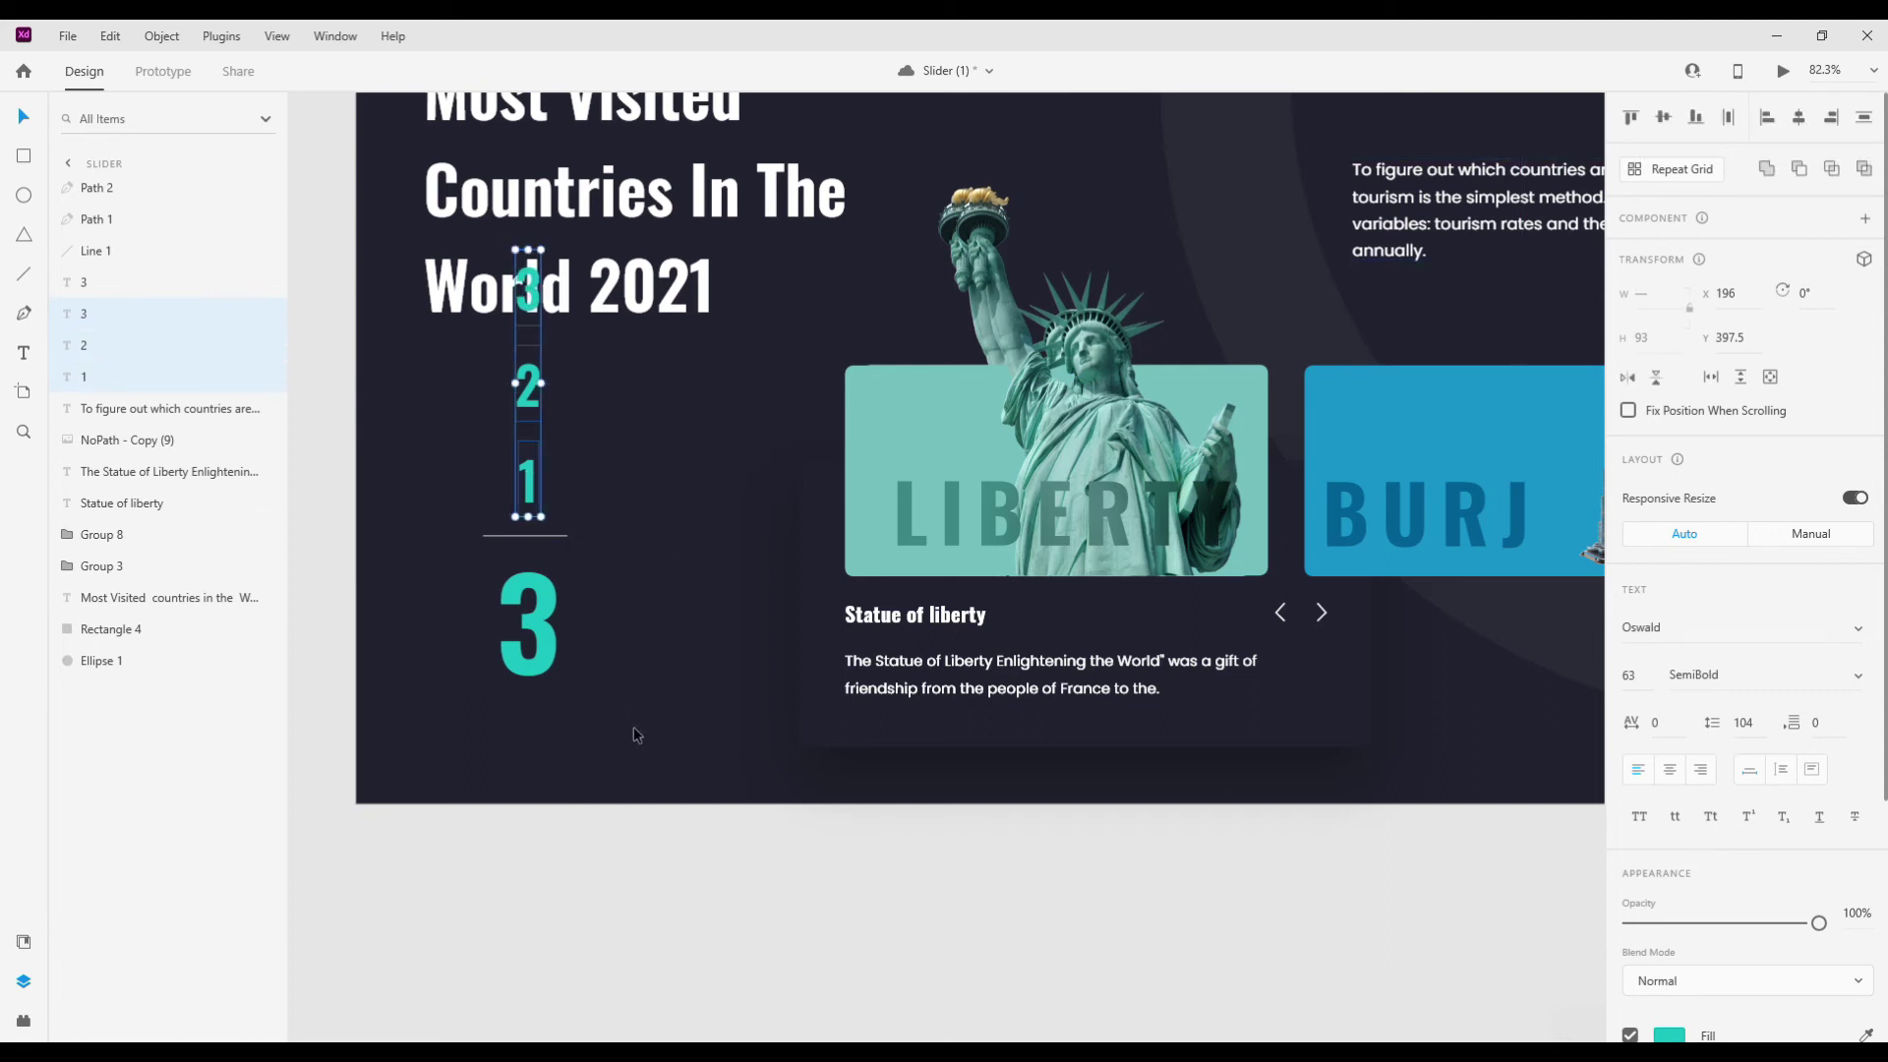
key(ctrl+g)
- Draw a borderless rectangle over the 1 and use it to mask the number column
key(r)
scroll(492, 478, up, 2)
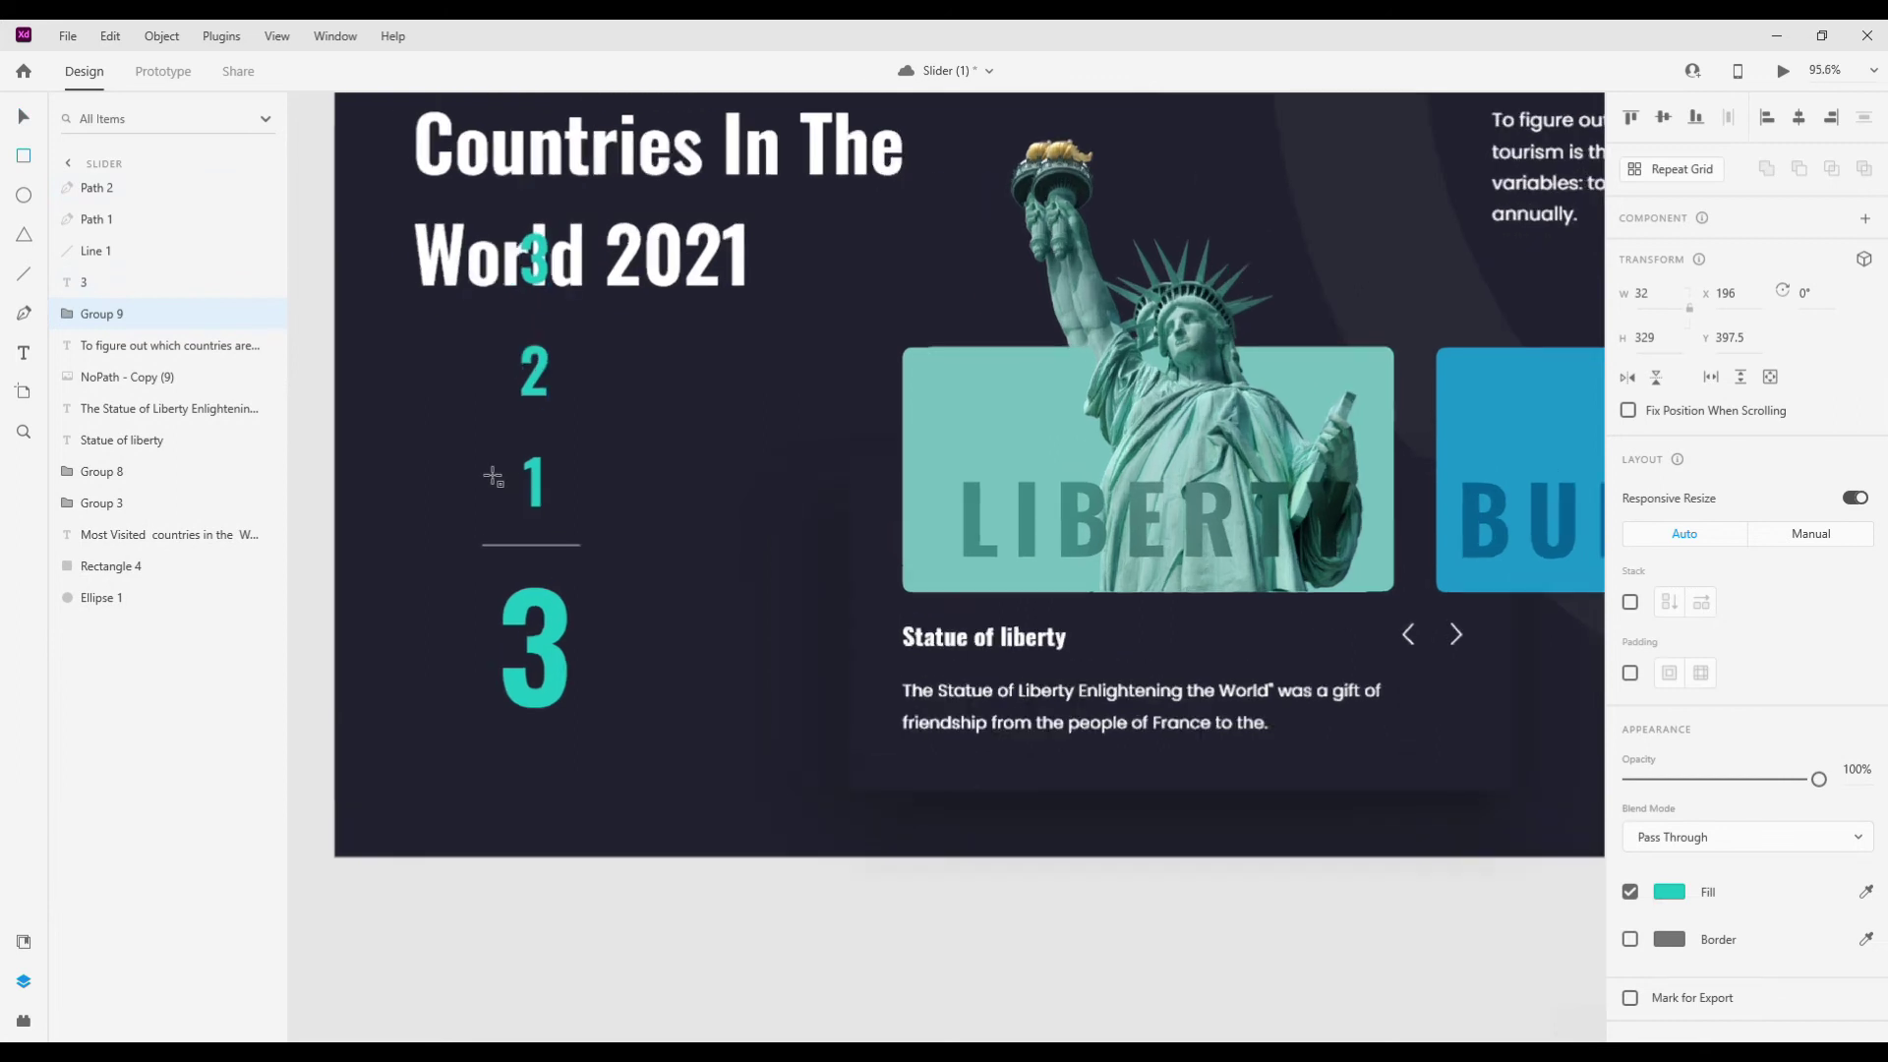
mouse_move(506, 433)
mouse_down()
mouse_move(577, 530)
mouse_move(504, 482)
mouse_up()
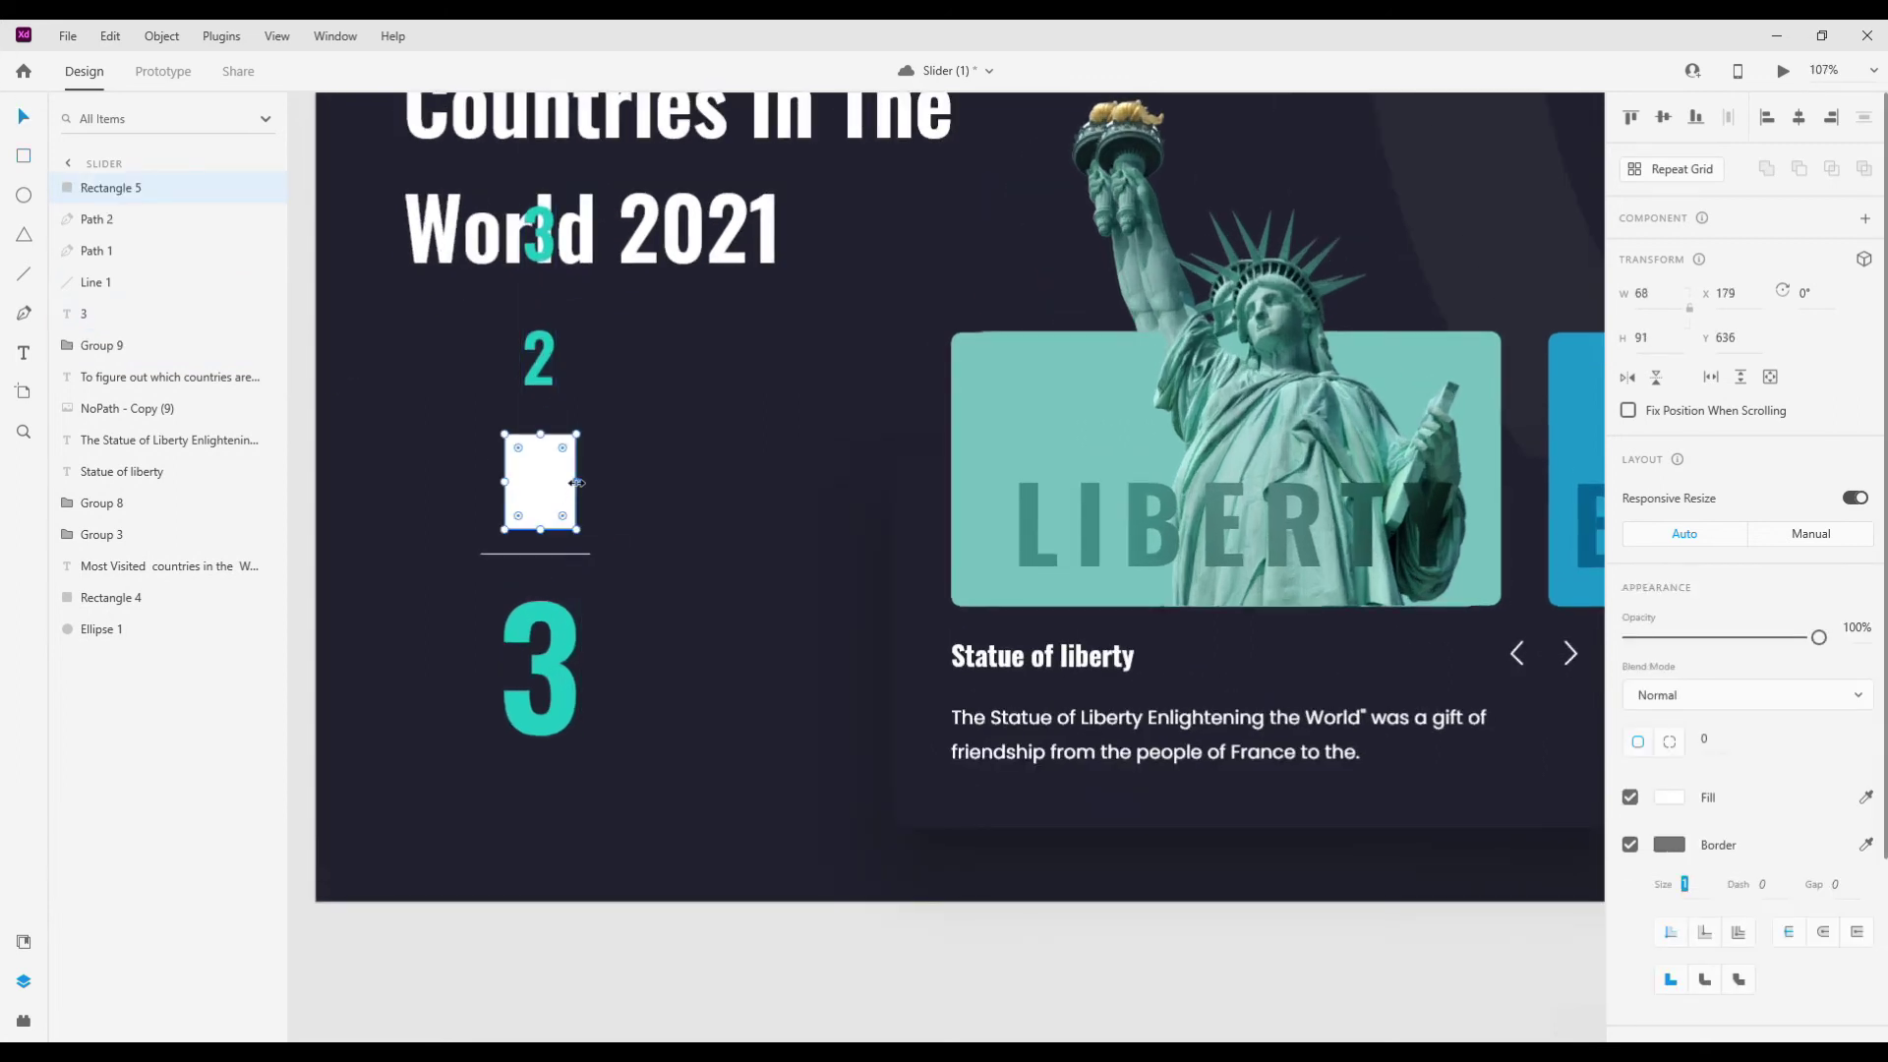
click(1630, 845)
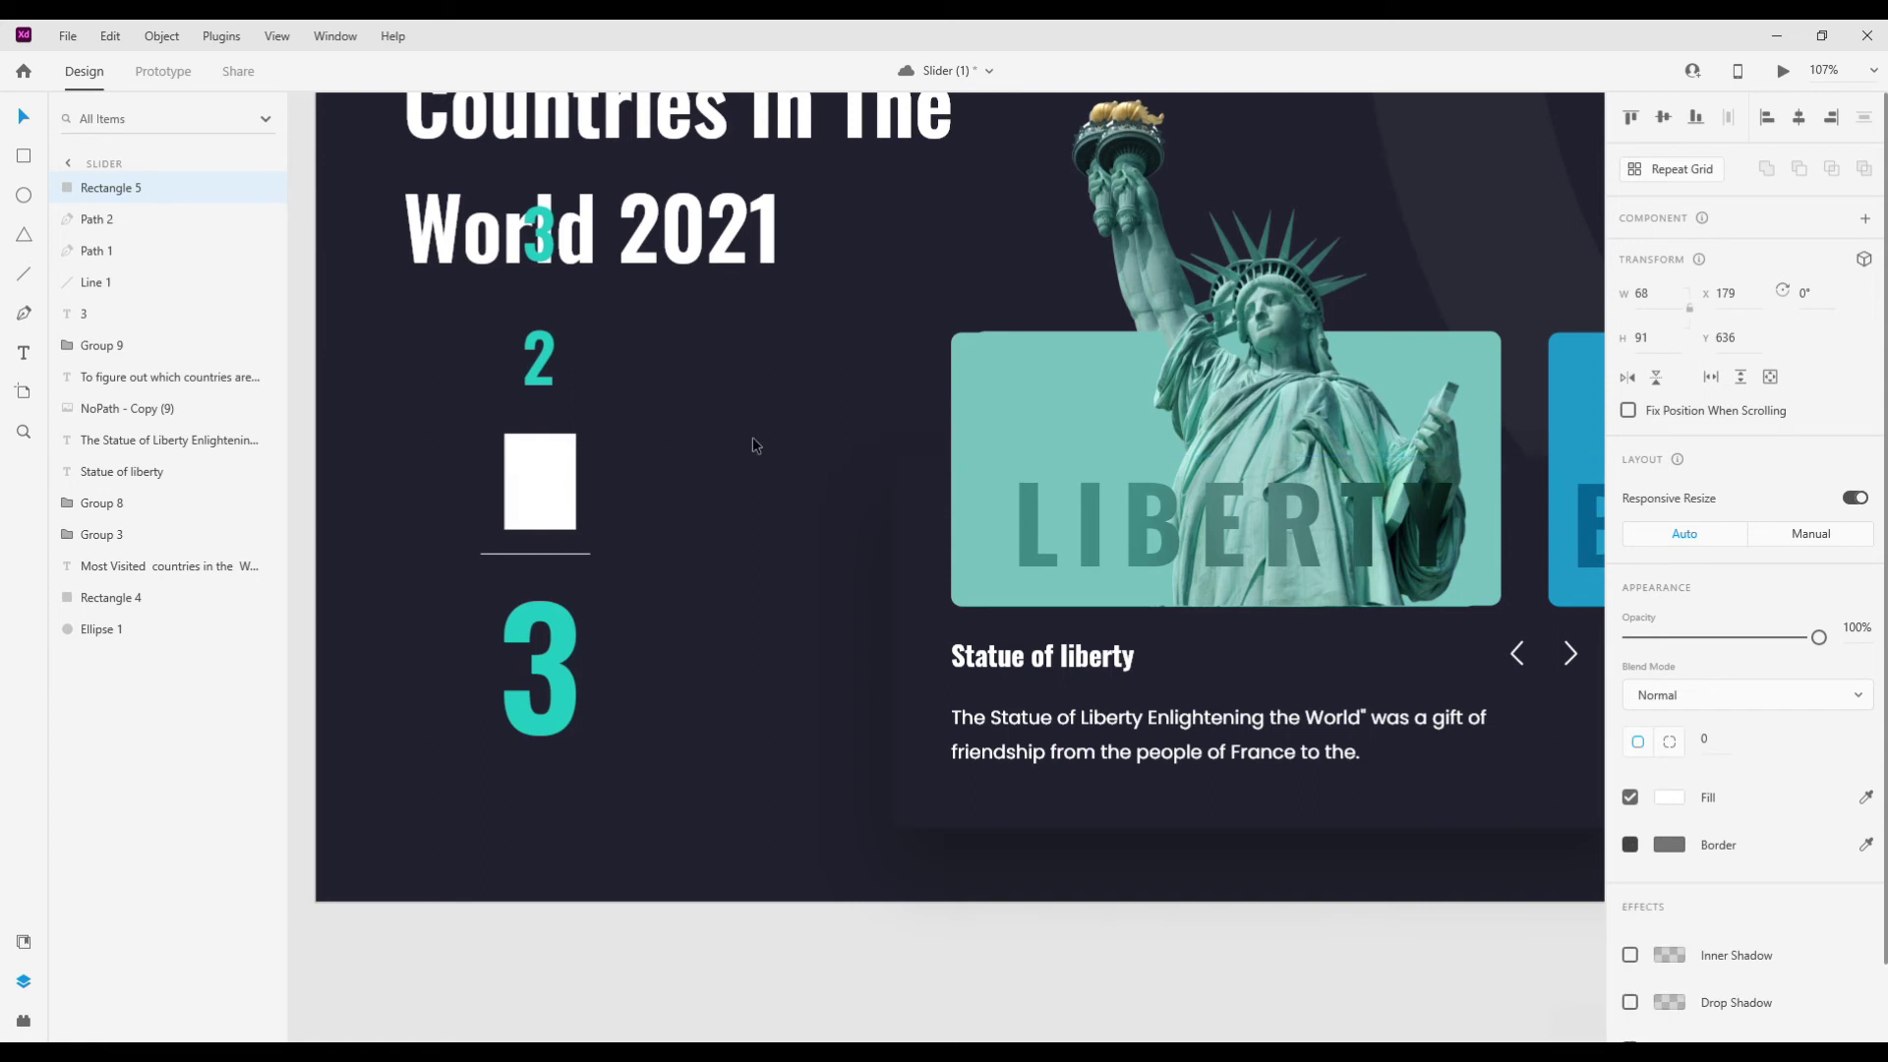
shift+click(539, 356)
right_click(556, 468)
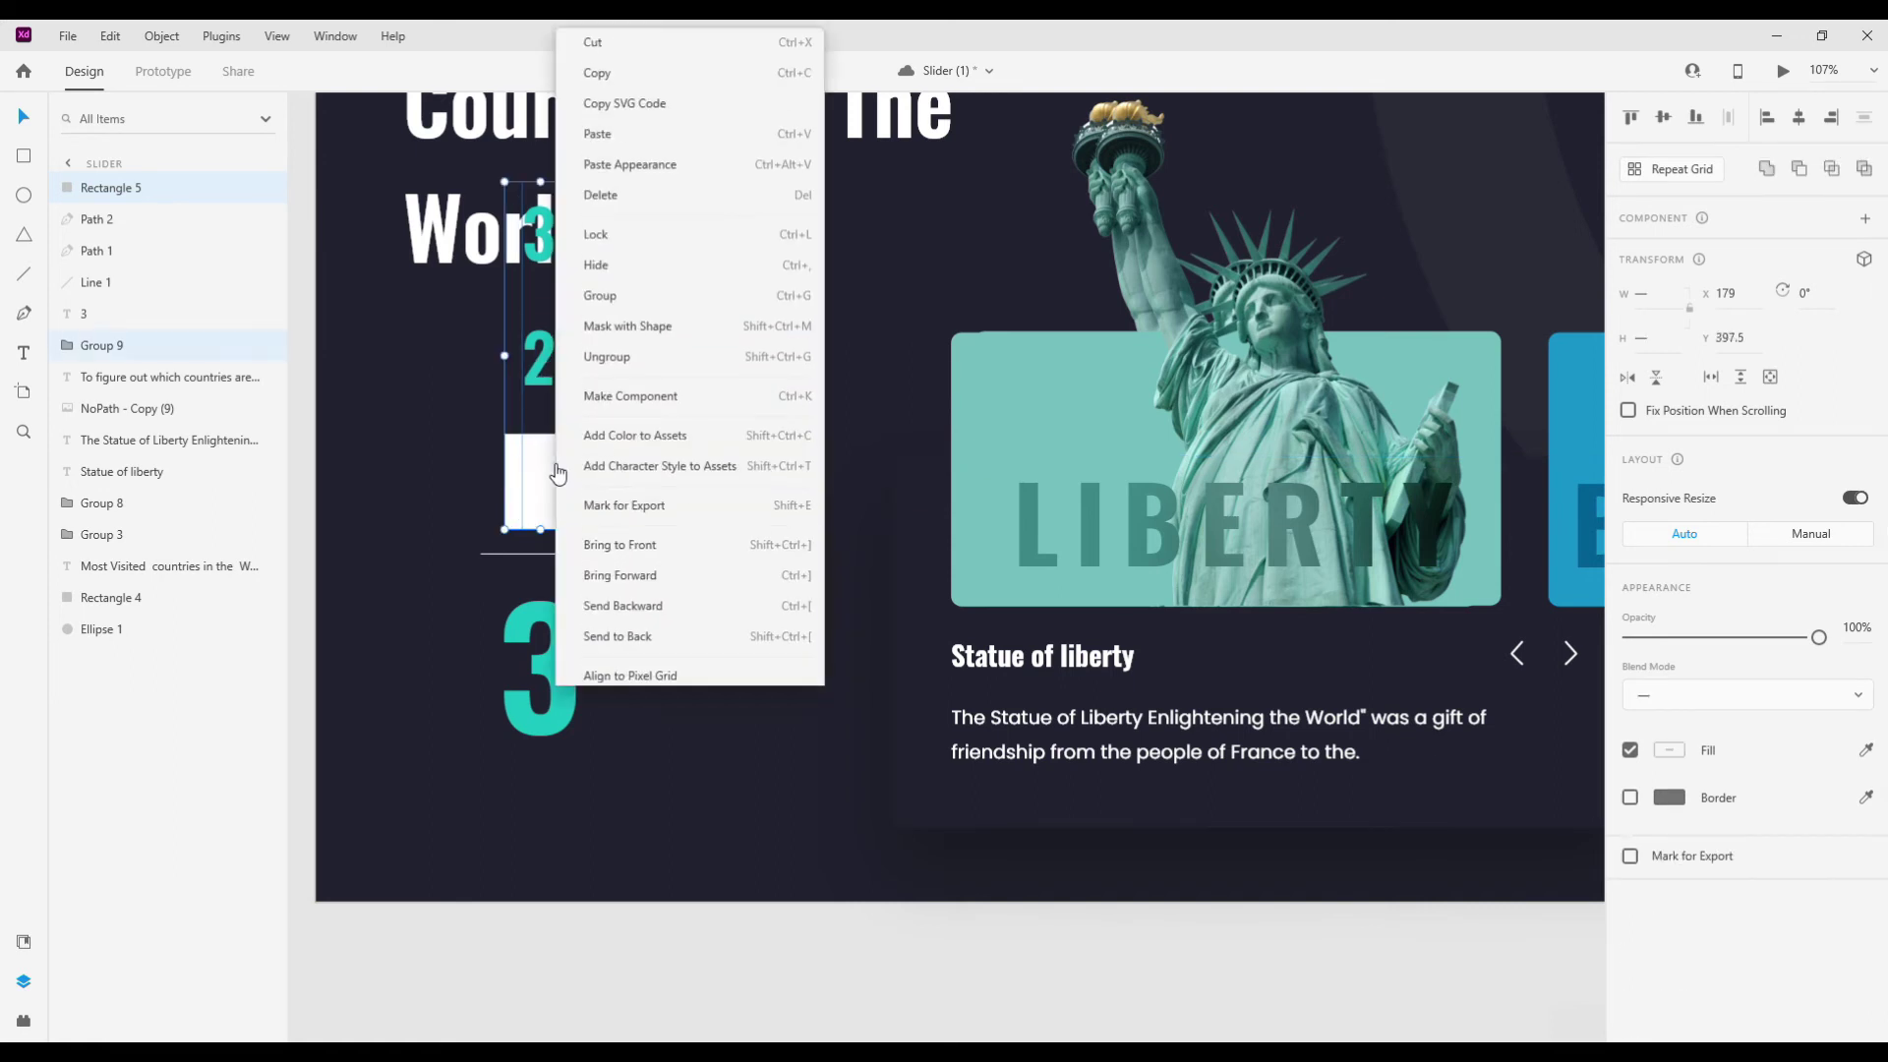
click(674, 321)
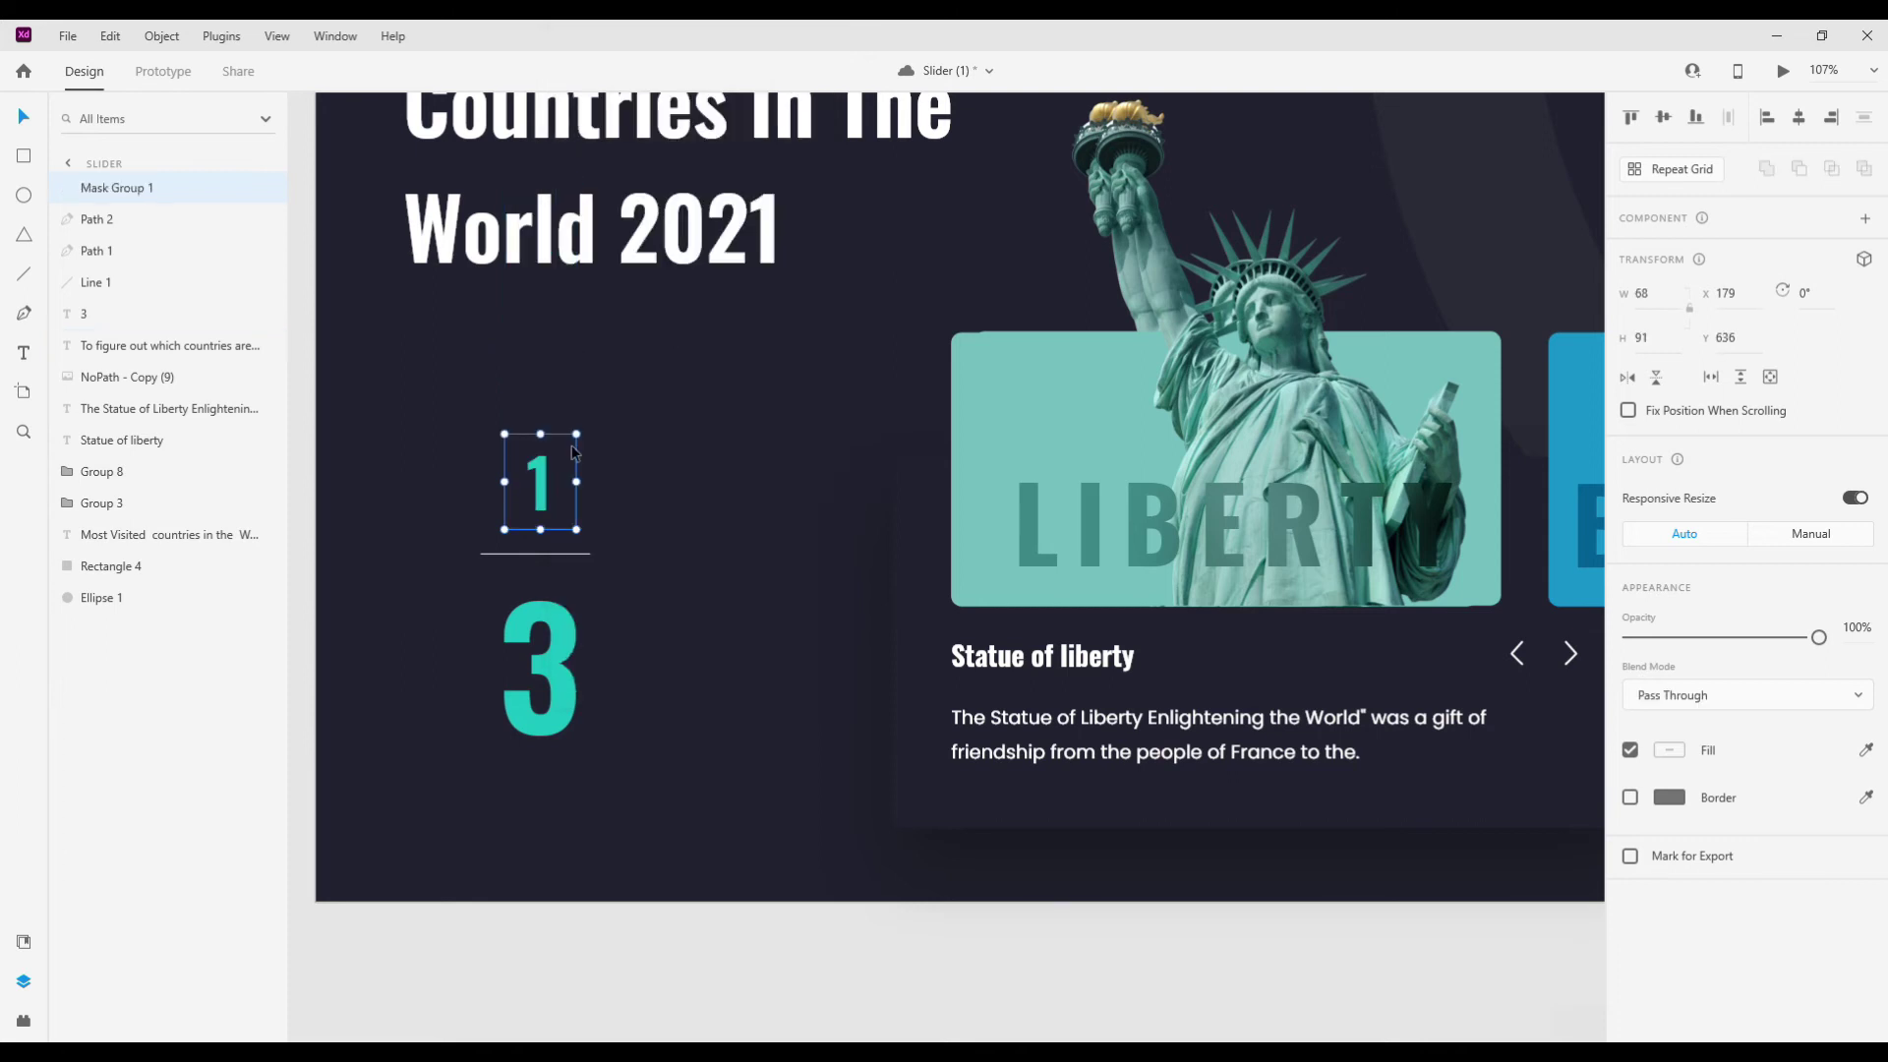
double_click(544, 474)
scroll(586, 609, down, 5)
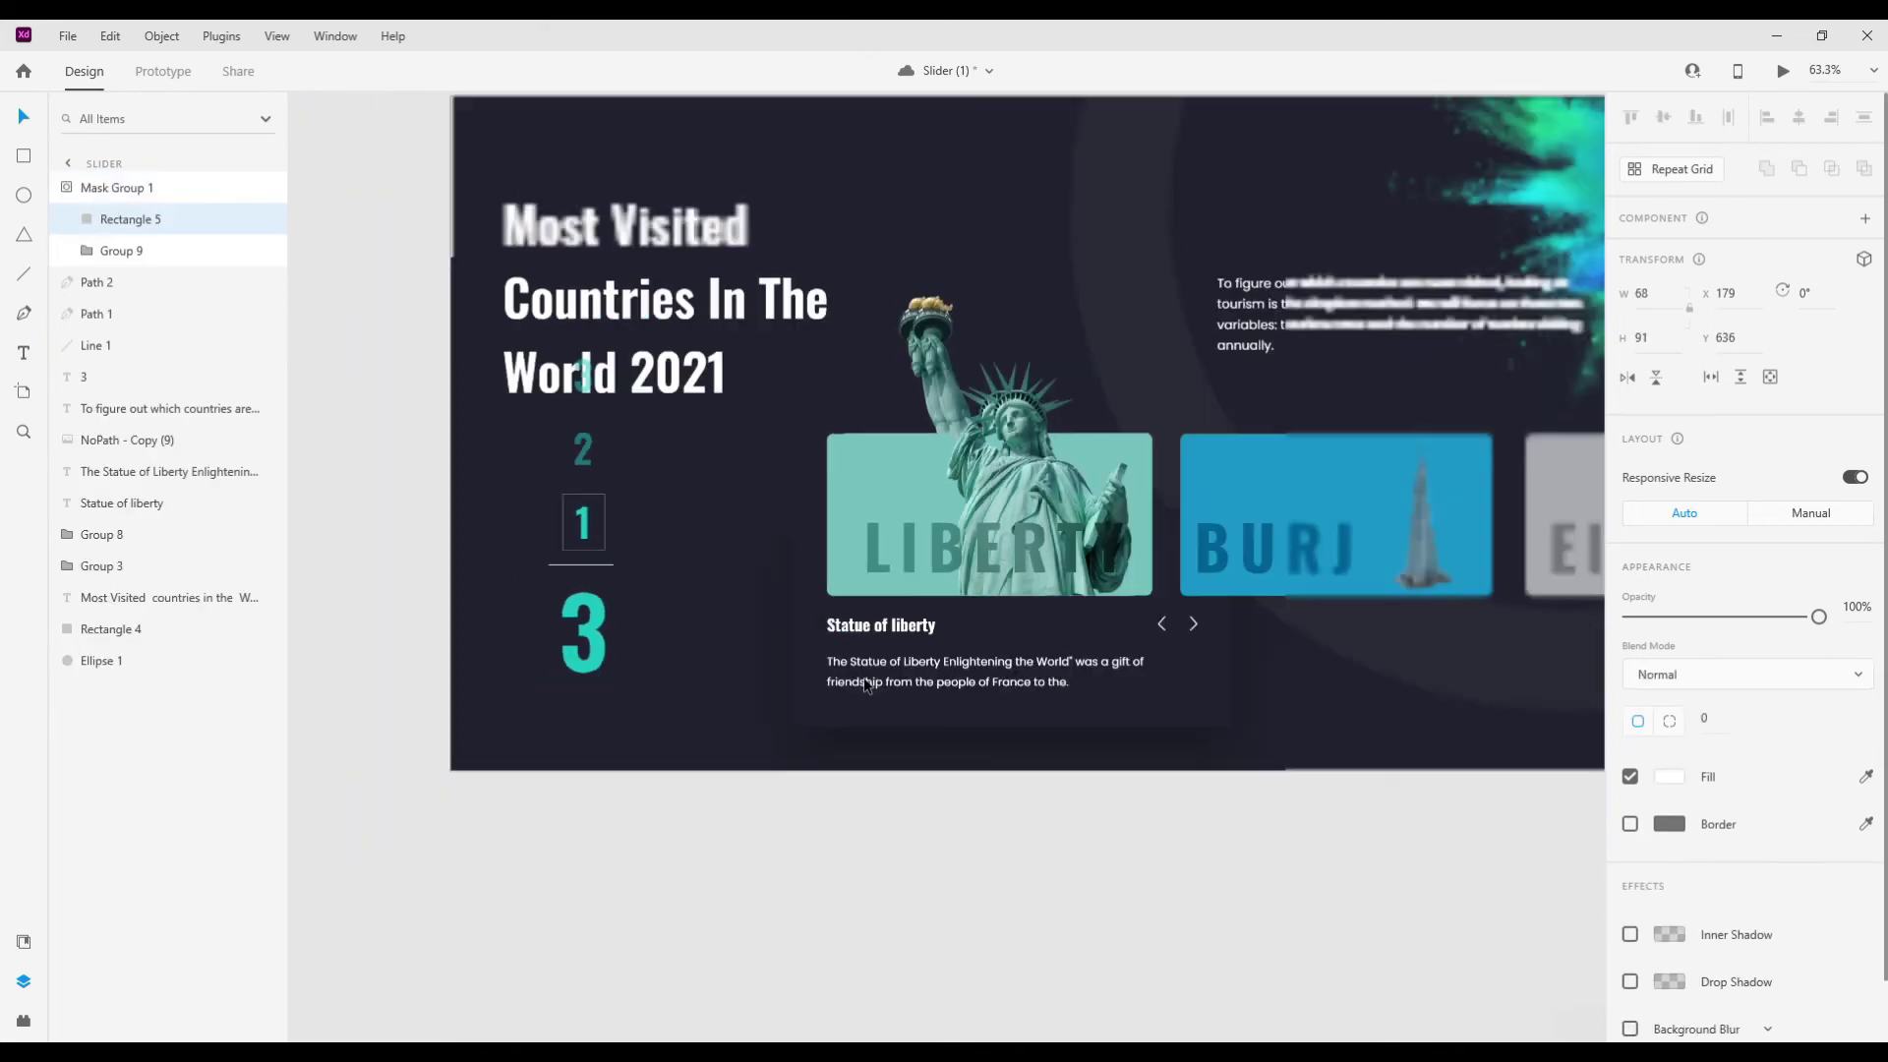
scroll(907, 765, down, 2)
click(912, 769)
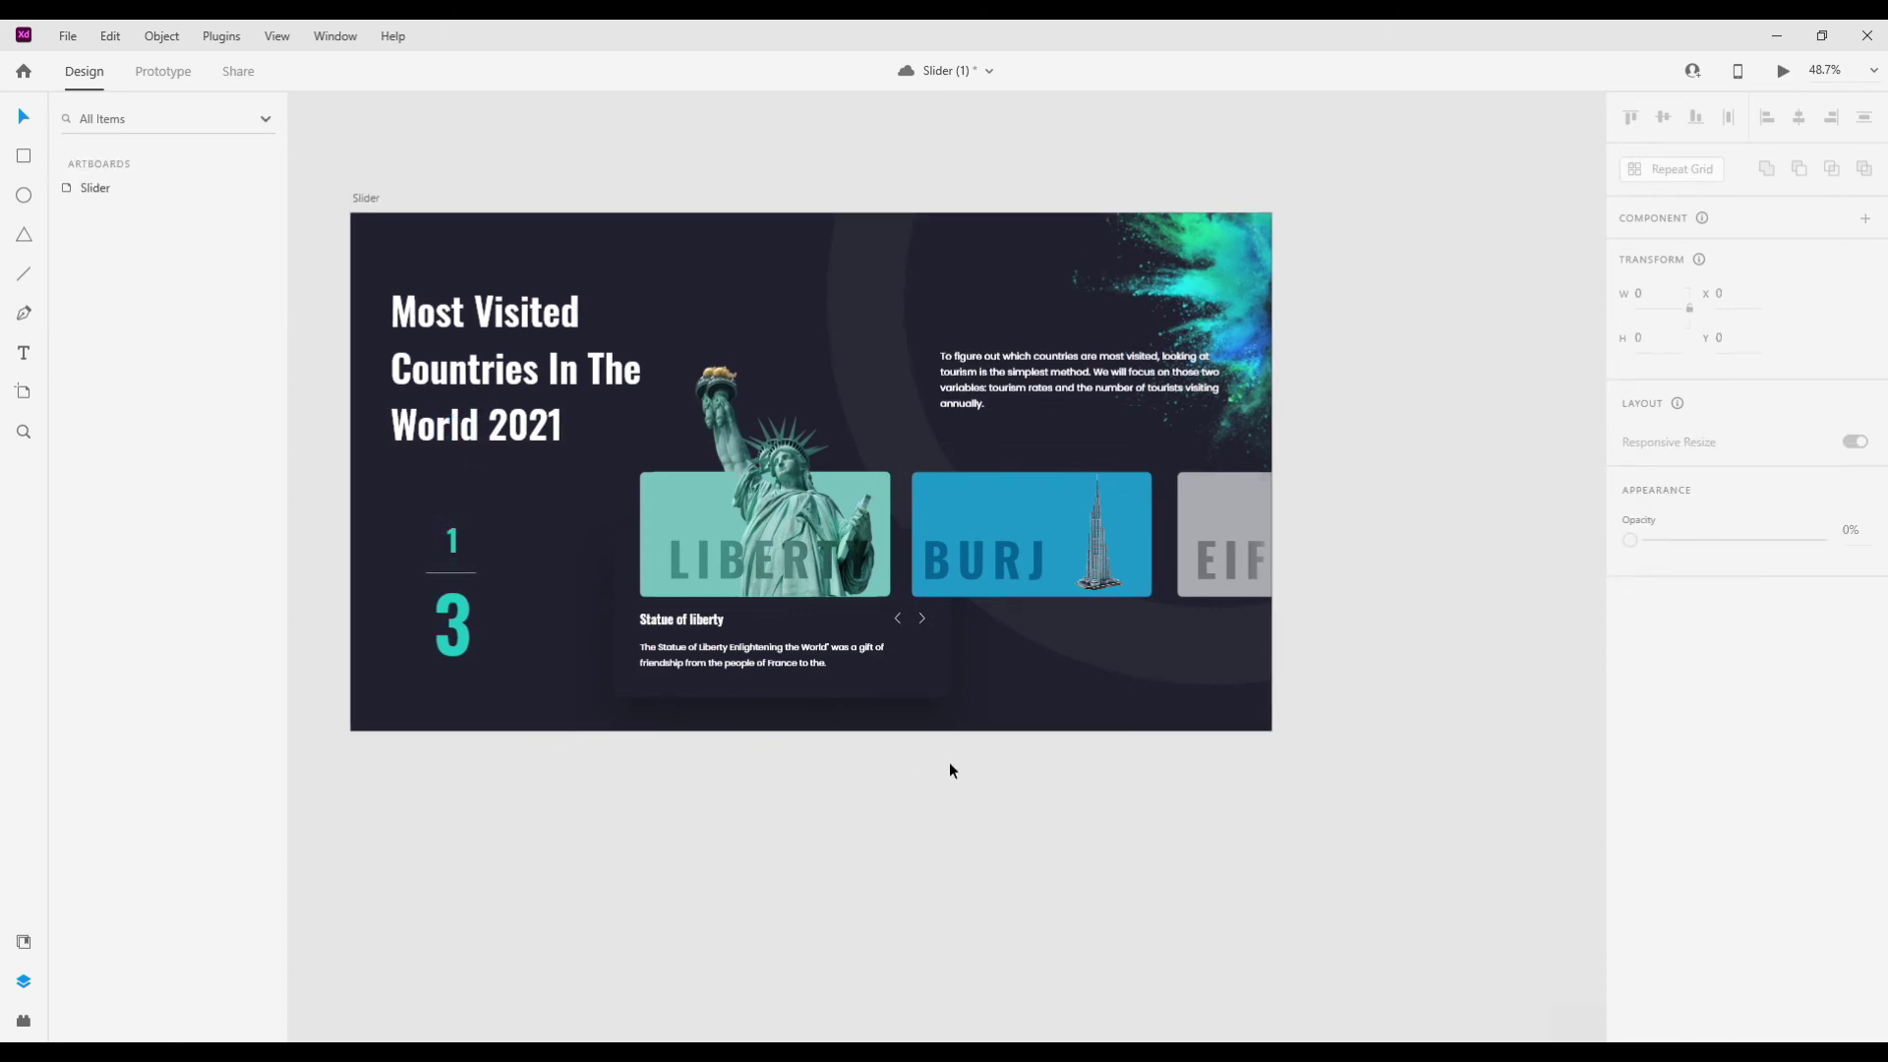
- Copy the Statue of liberty title and description below the original and select the stacked copies
click(750, 664)
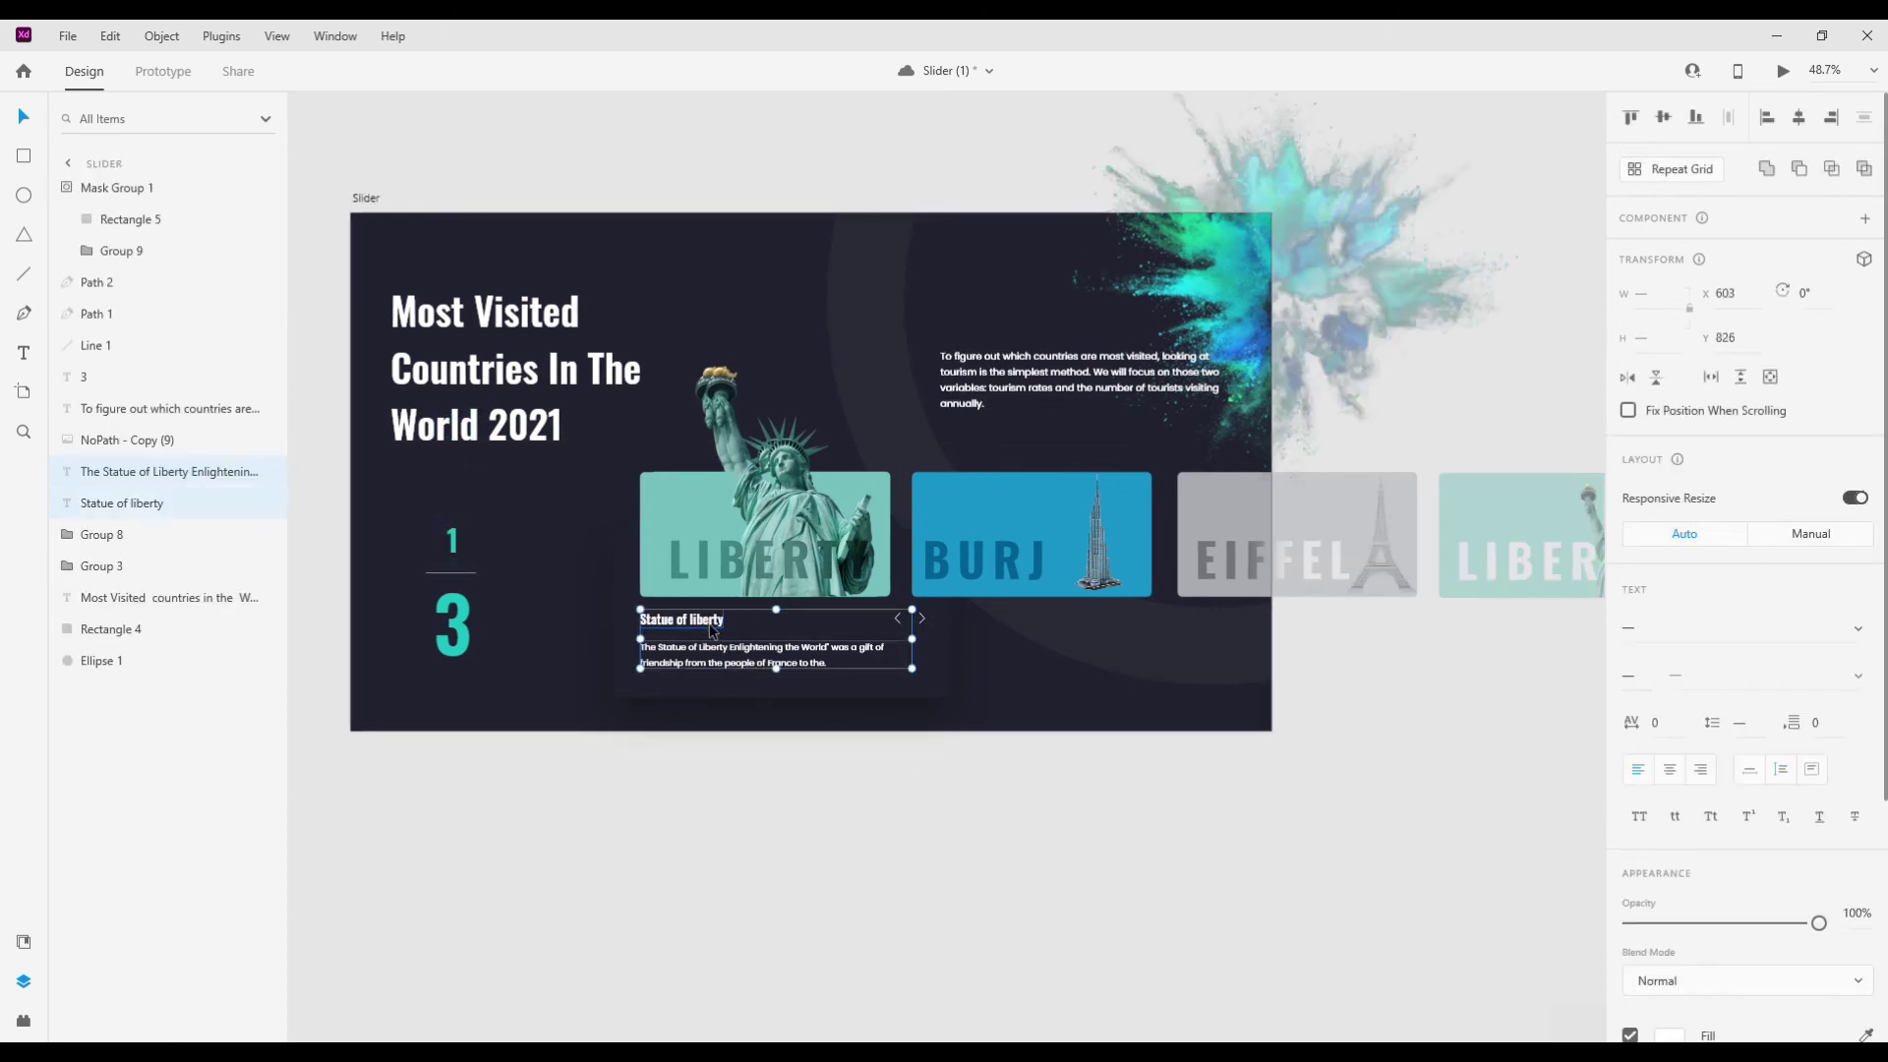
mouse_move(715, 654)
mouse_down()
mouse_move(717, 869)
mouse_move(708, 761)
mouse_up()
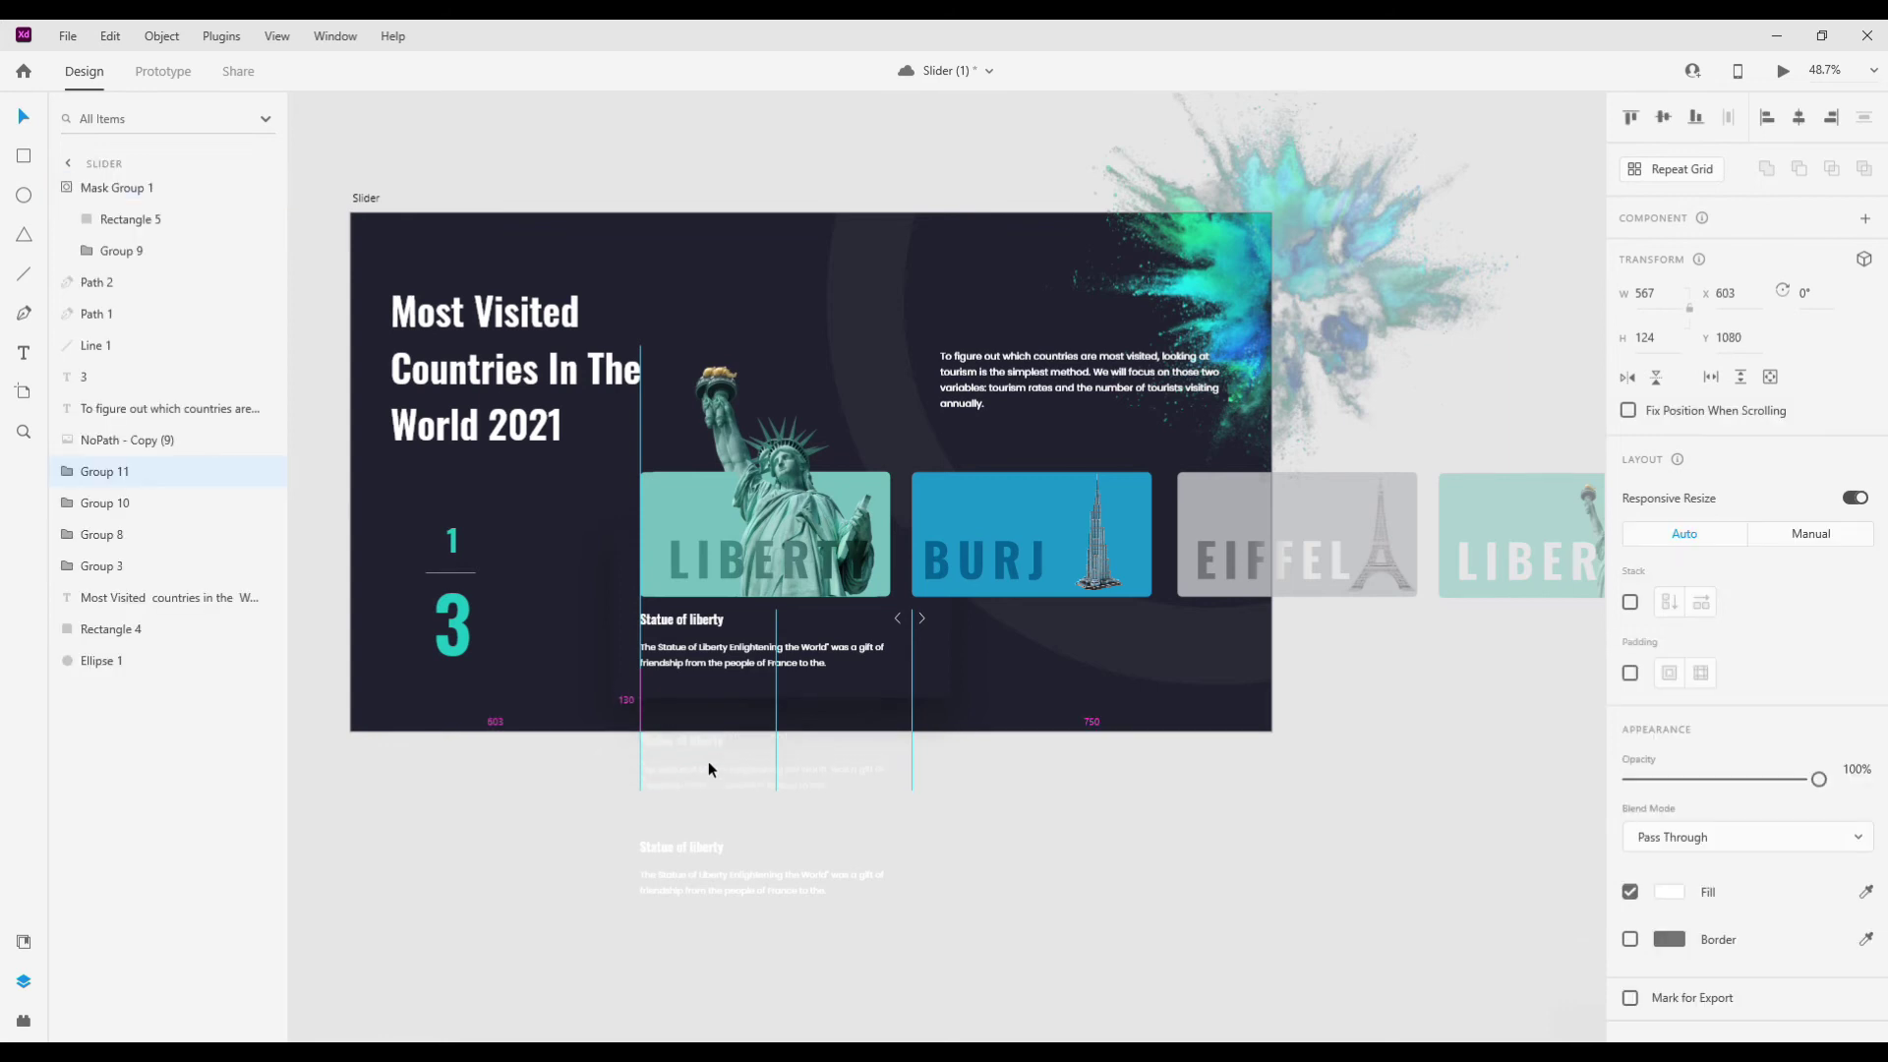
shift+click(706, 836)
click(995, 580)
mouse_move(903, 1050)
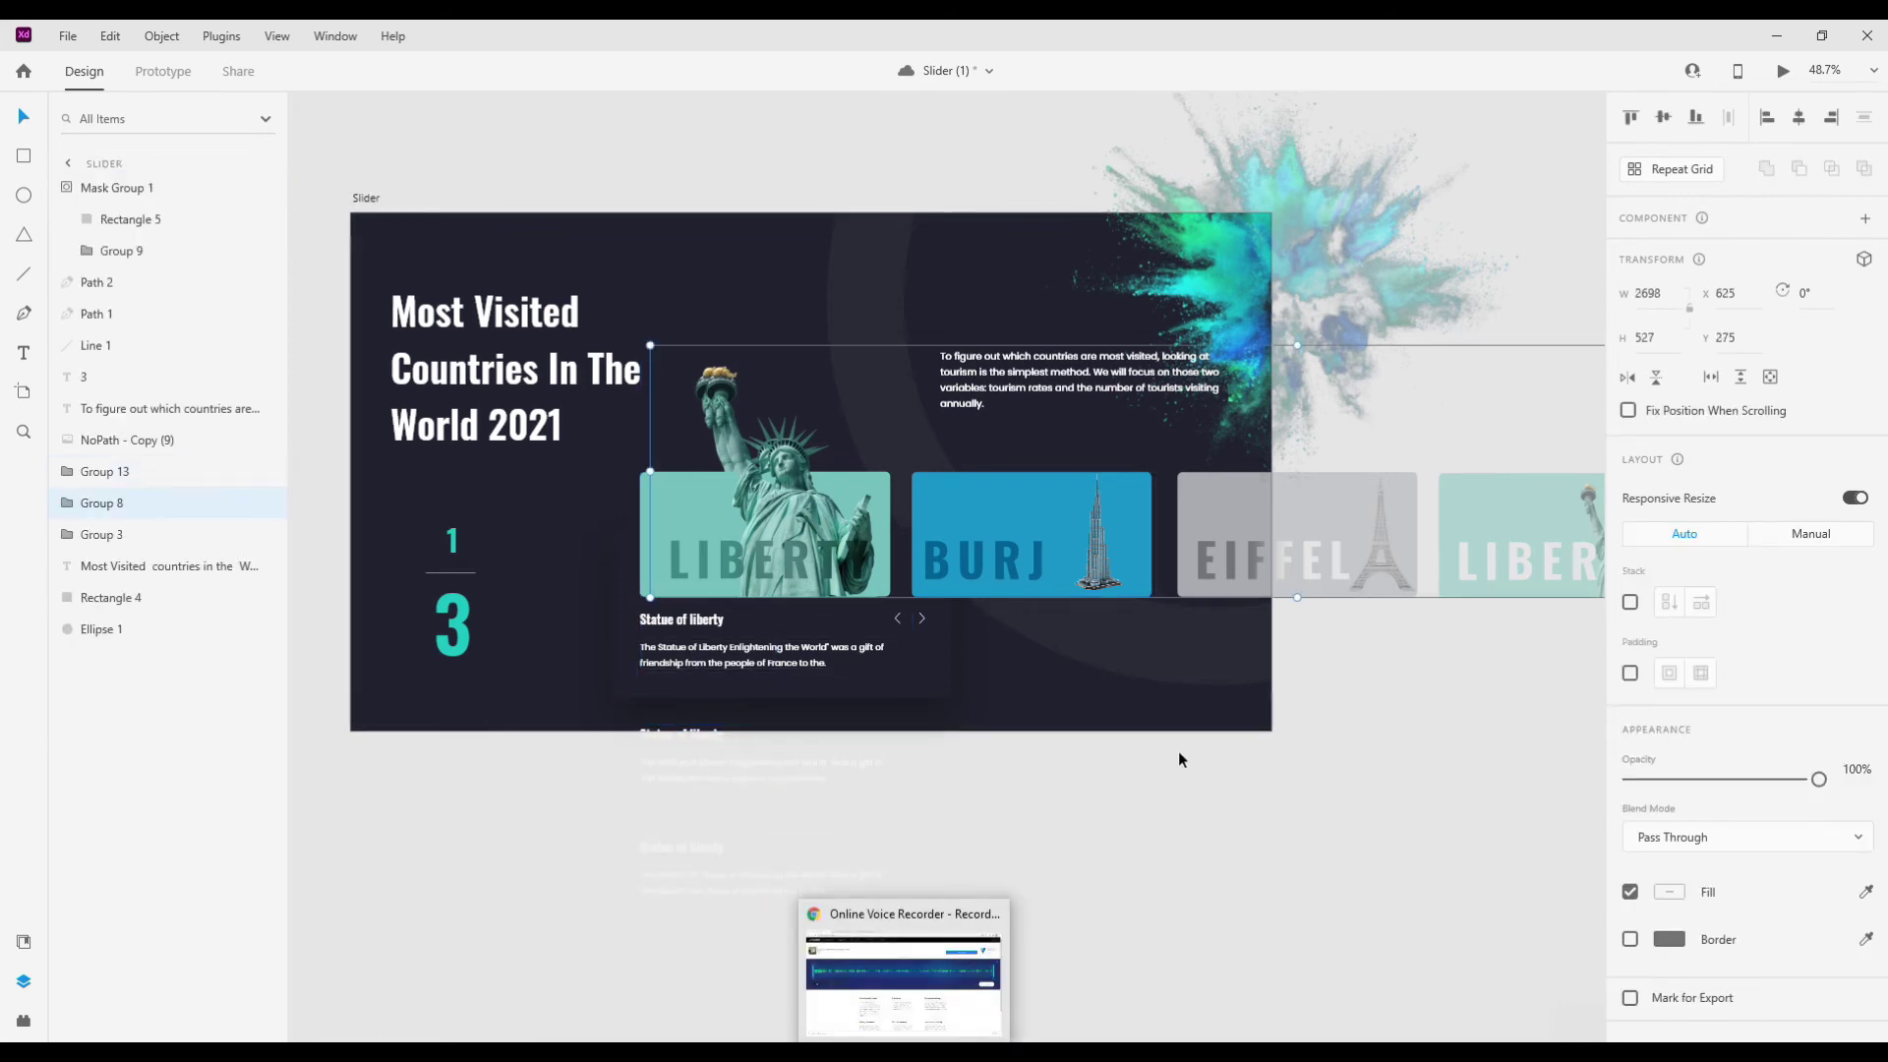
click(1180, 759)
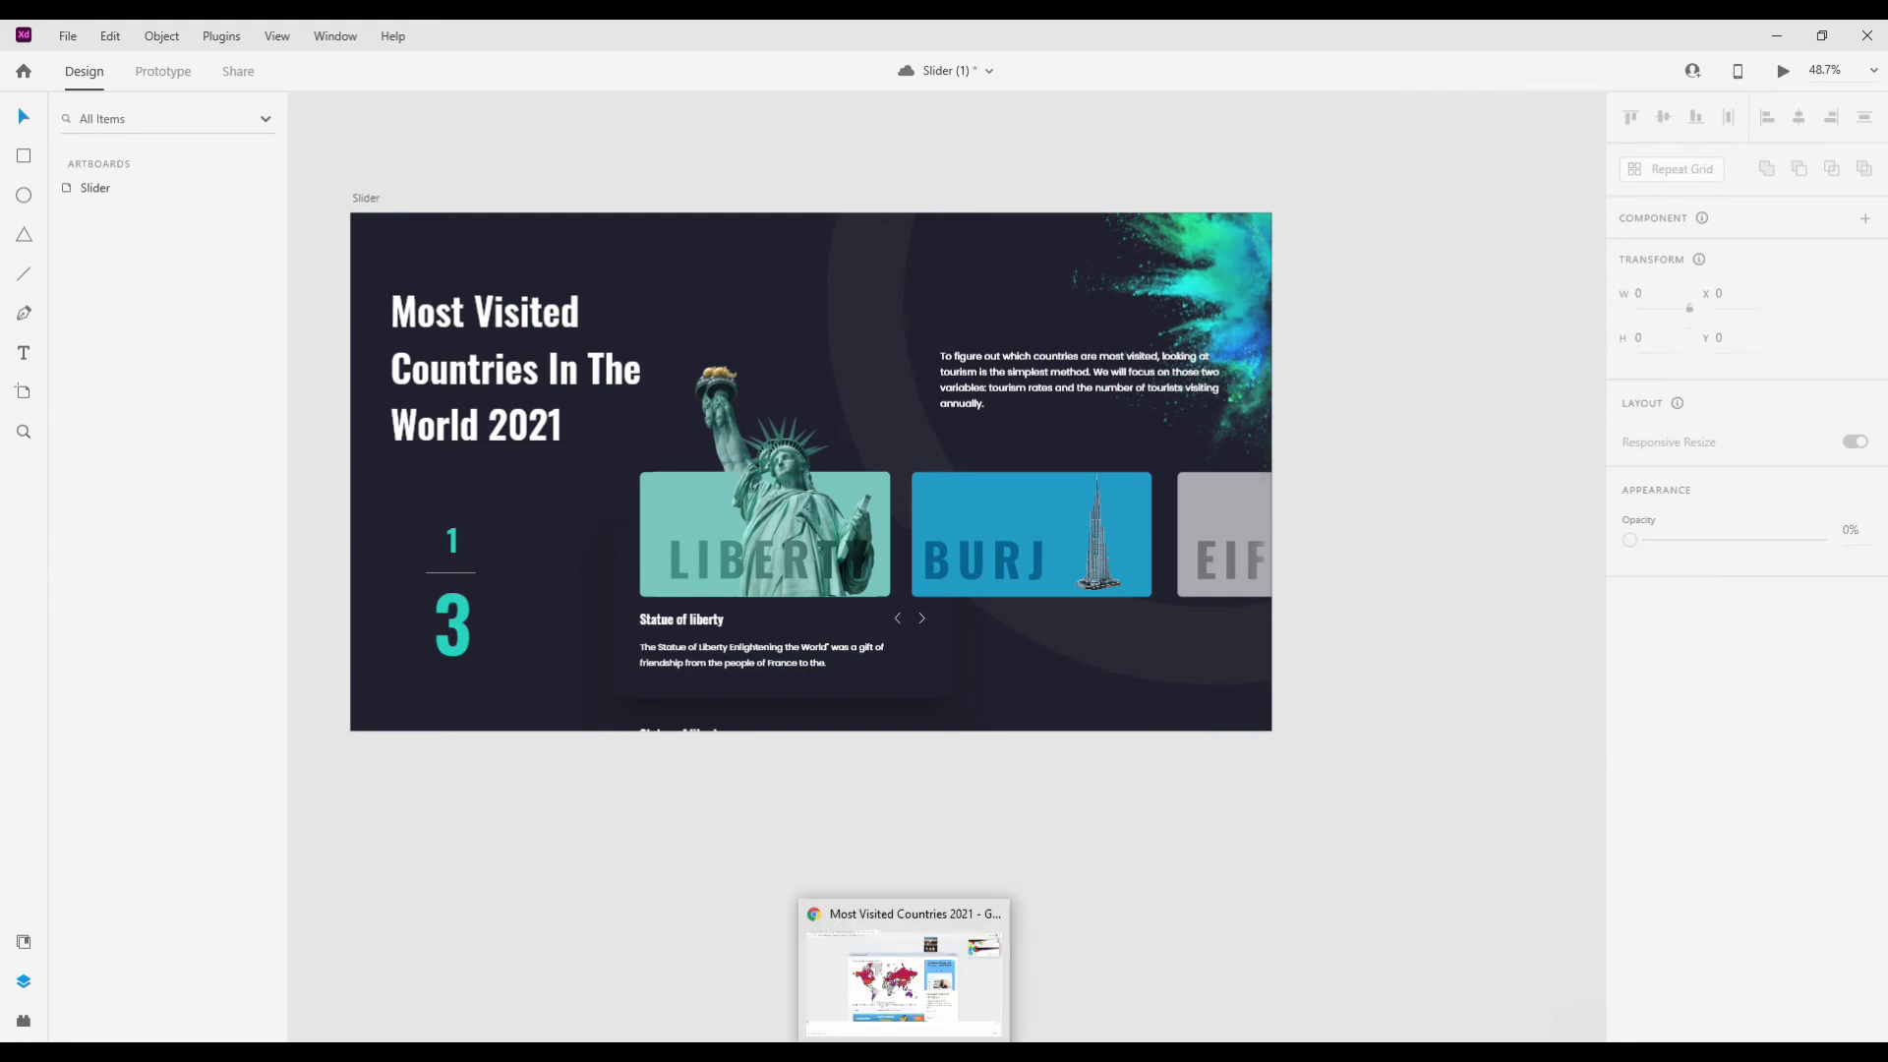
- Search Google for burj khalifa and select its name in the results
click(903, 968)
click(732, 36)
text(bur)
key(Down)
key(BackSpace)
key(BackSpace)
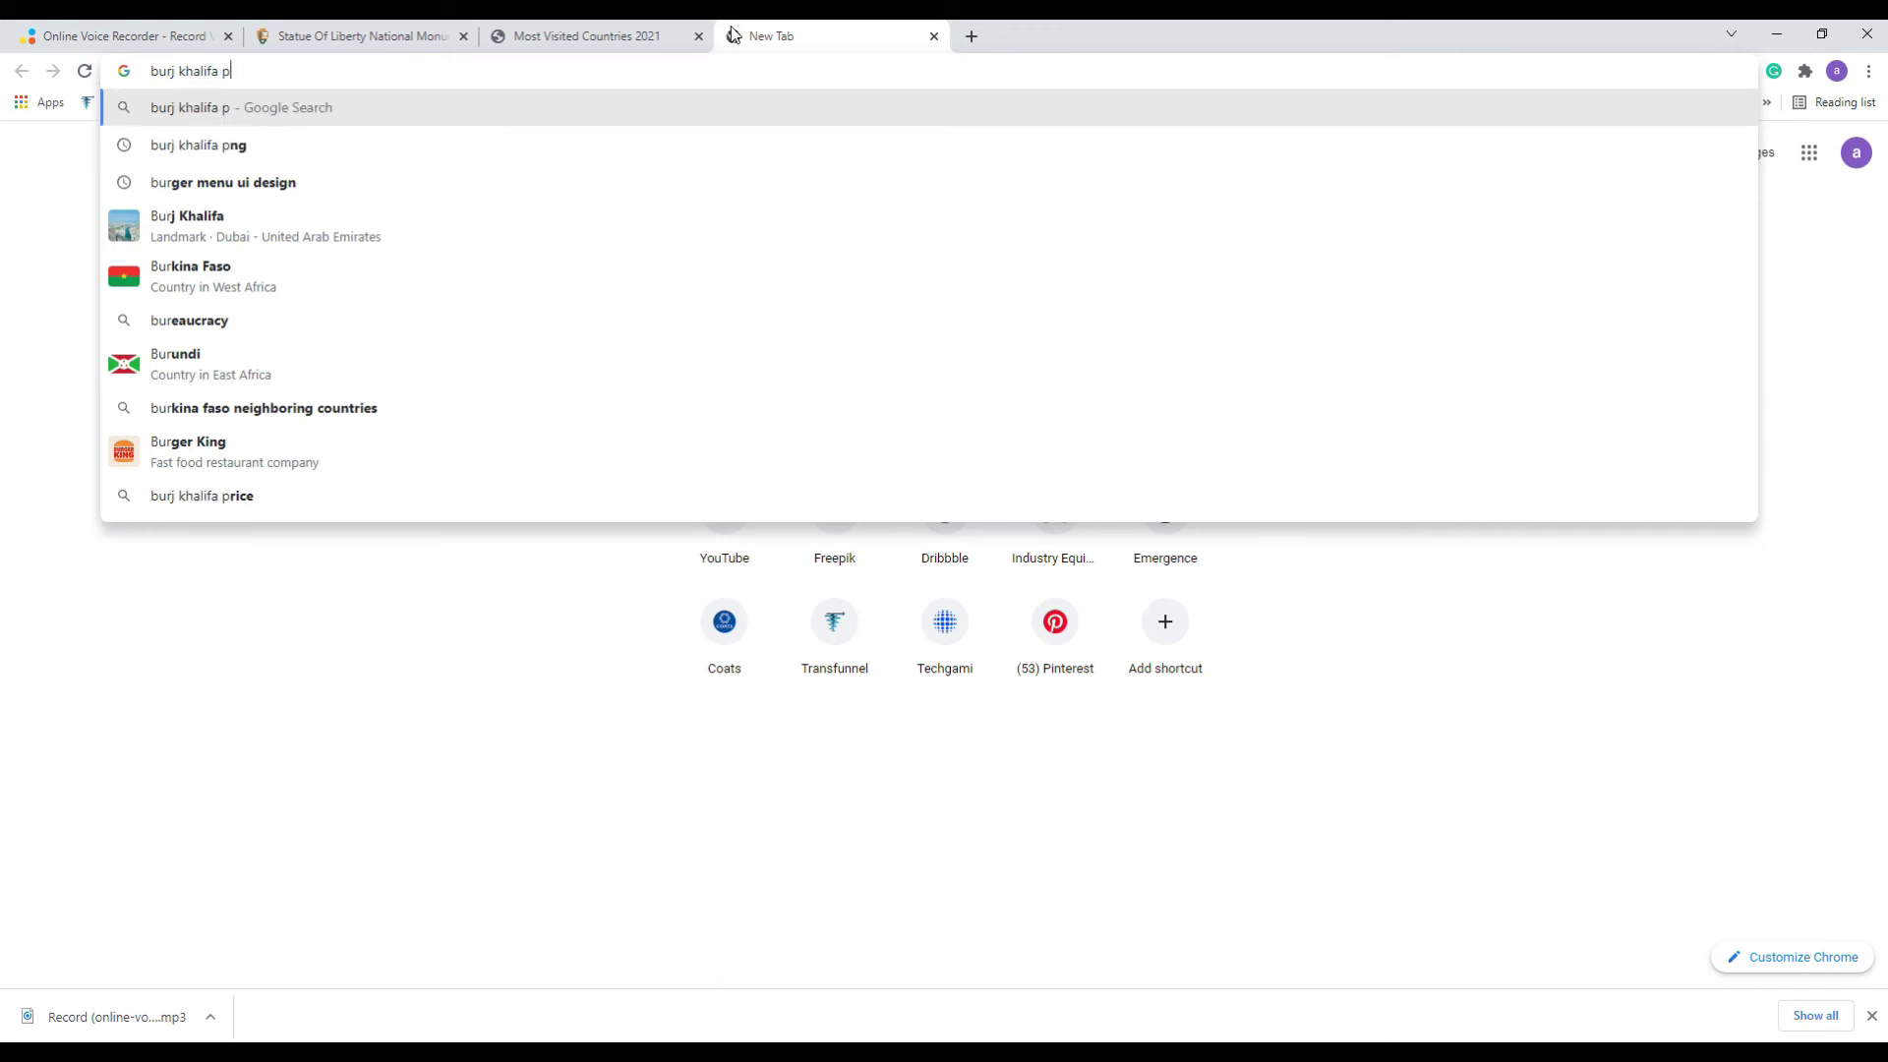
key(BackSpace)
key(BackSpace)
key(Return)
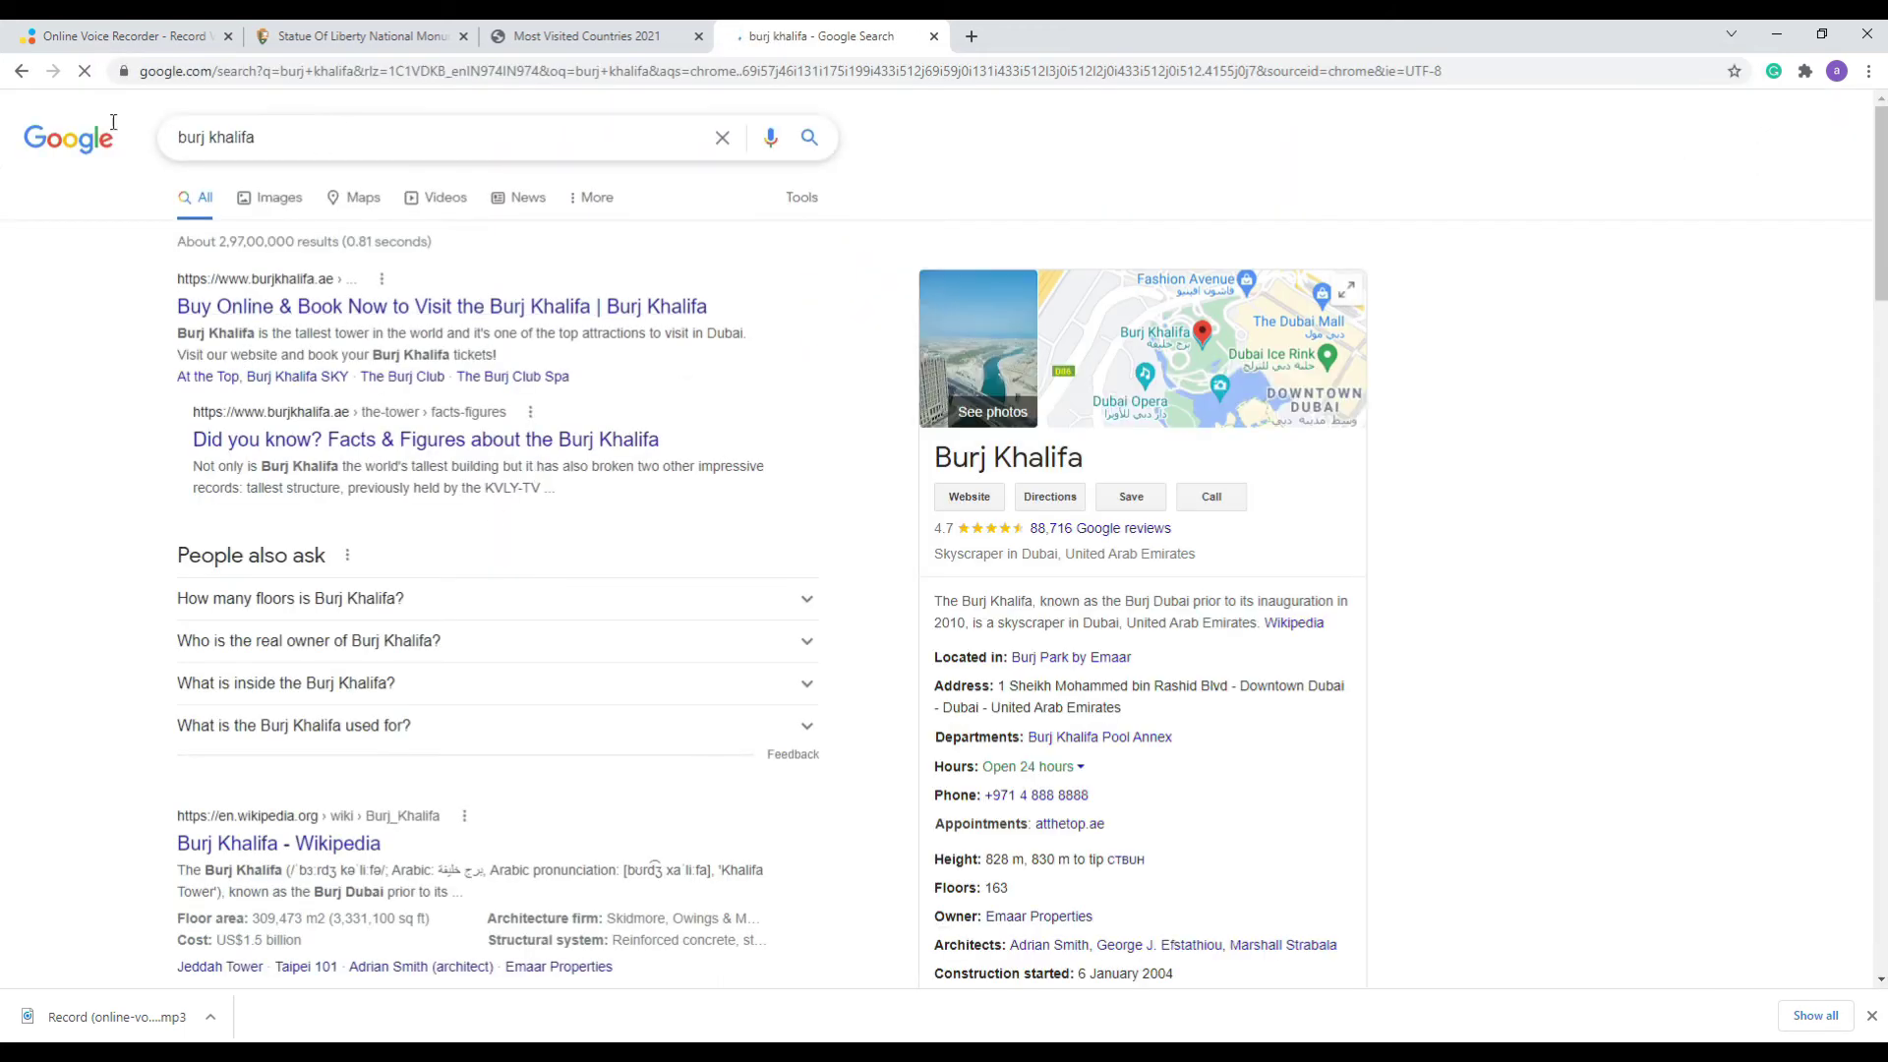
drag(236, 137, 177, 137)
key(ctrl+c)
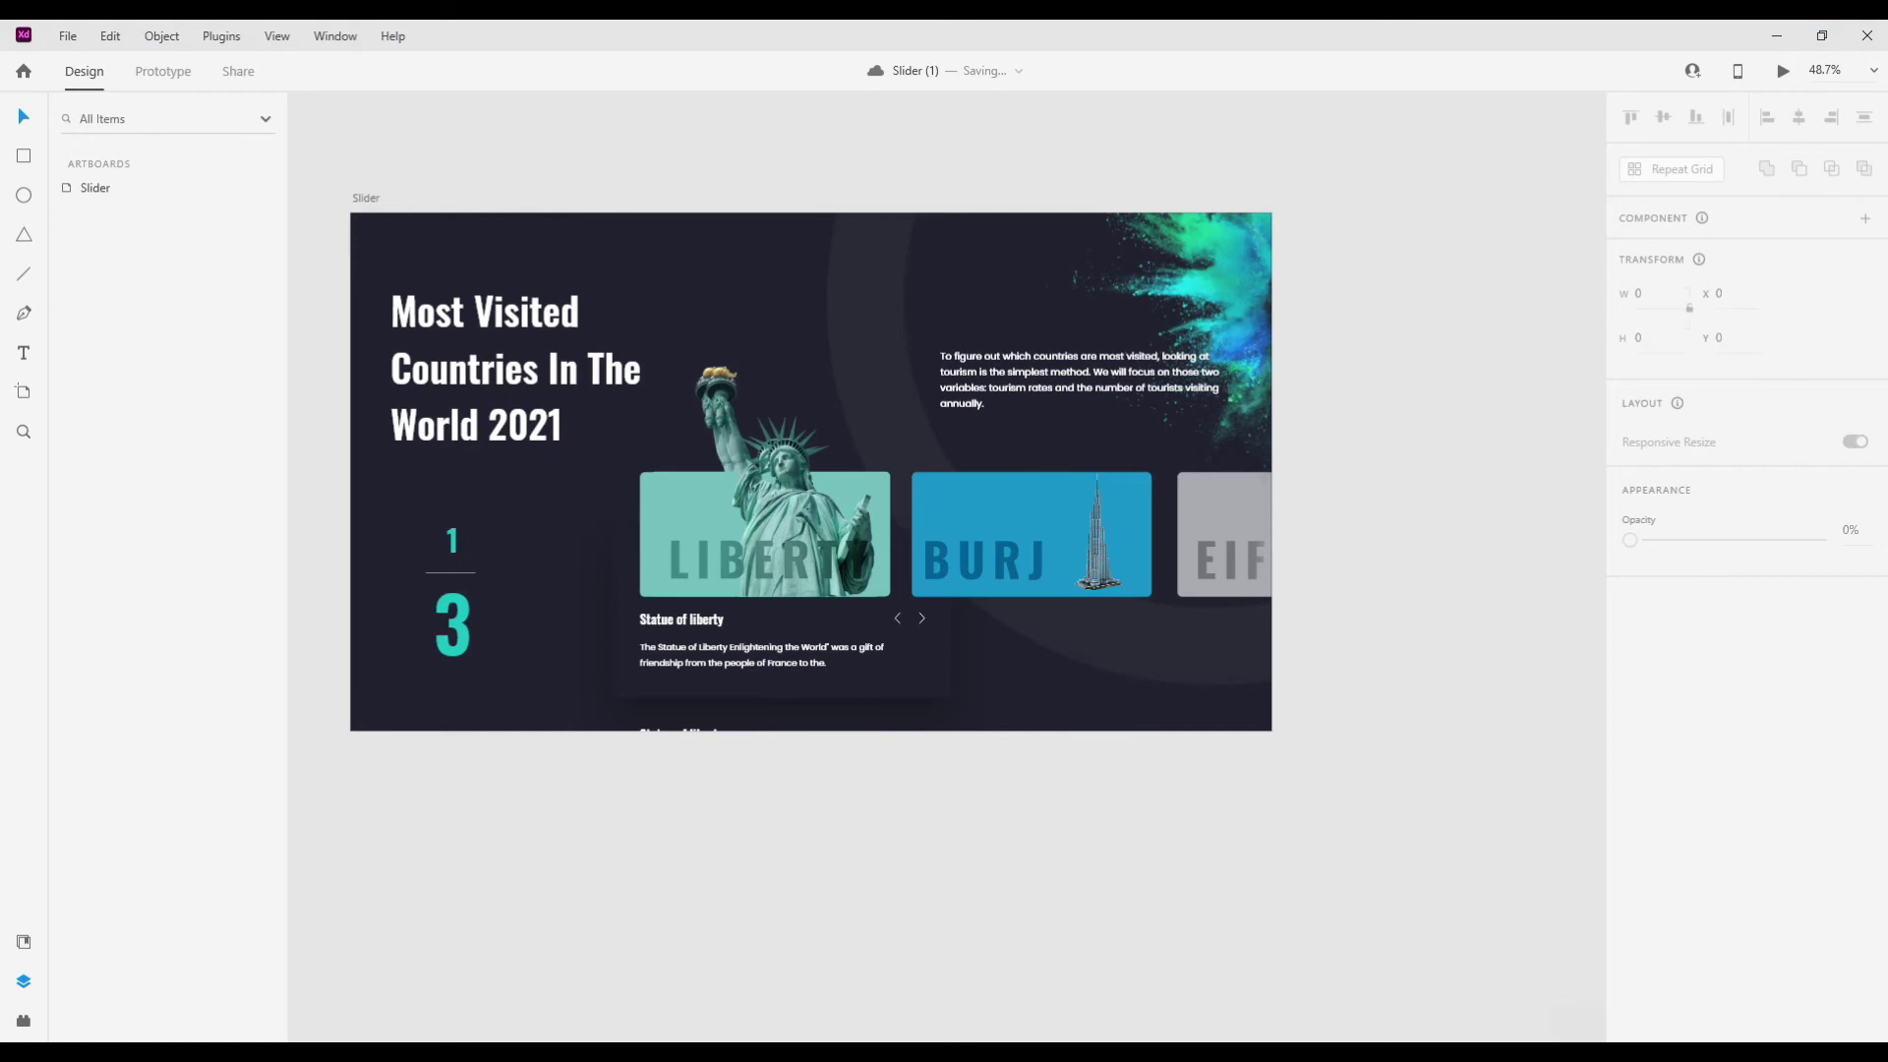
- Paste burj khalifa as the second text block's title
click(688, 732)
double_click(689, 731)
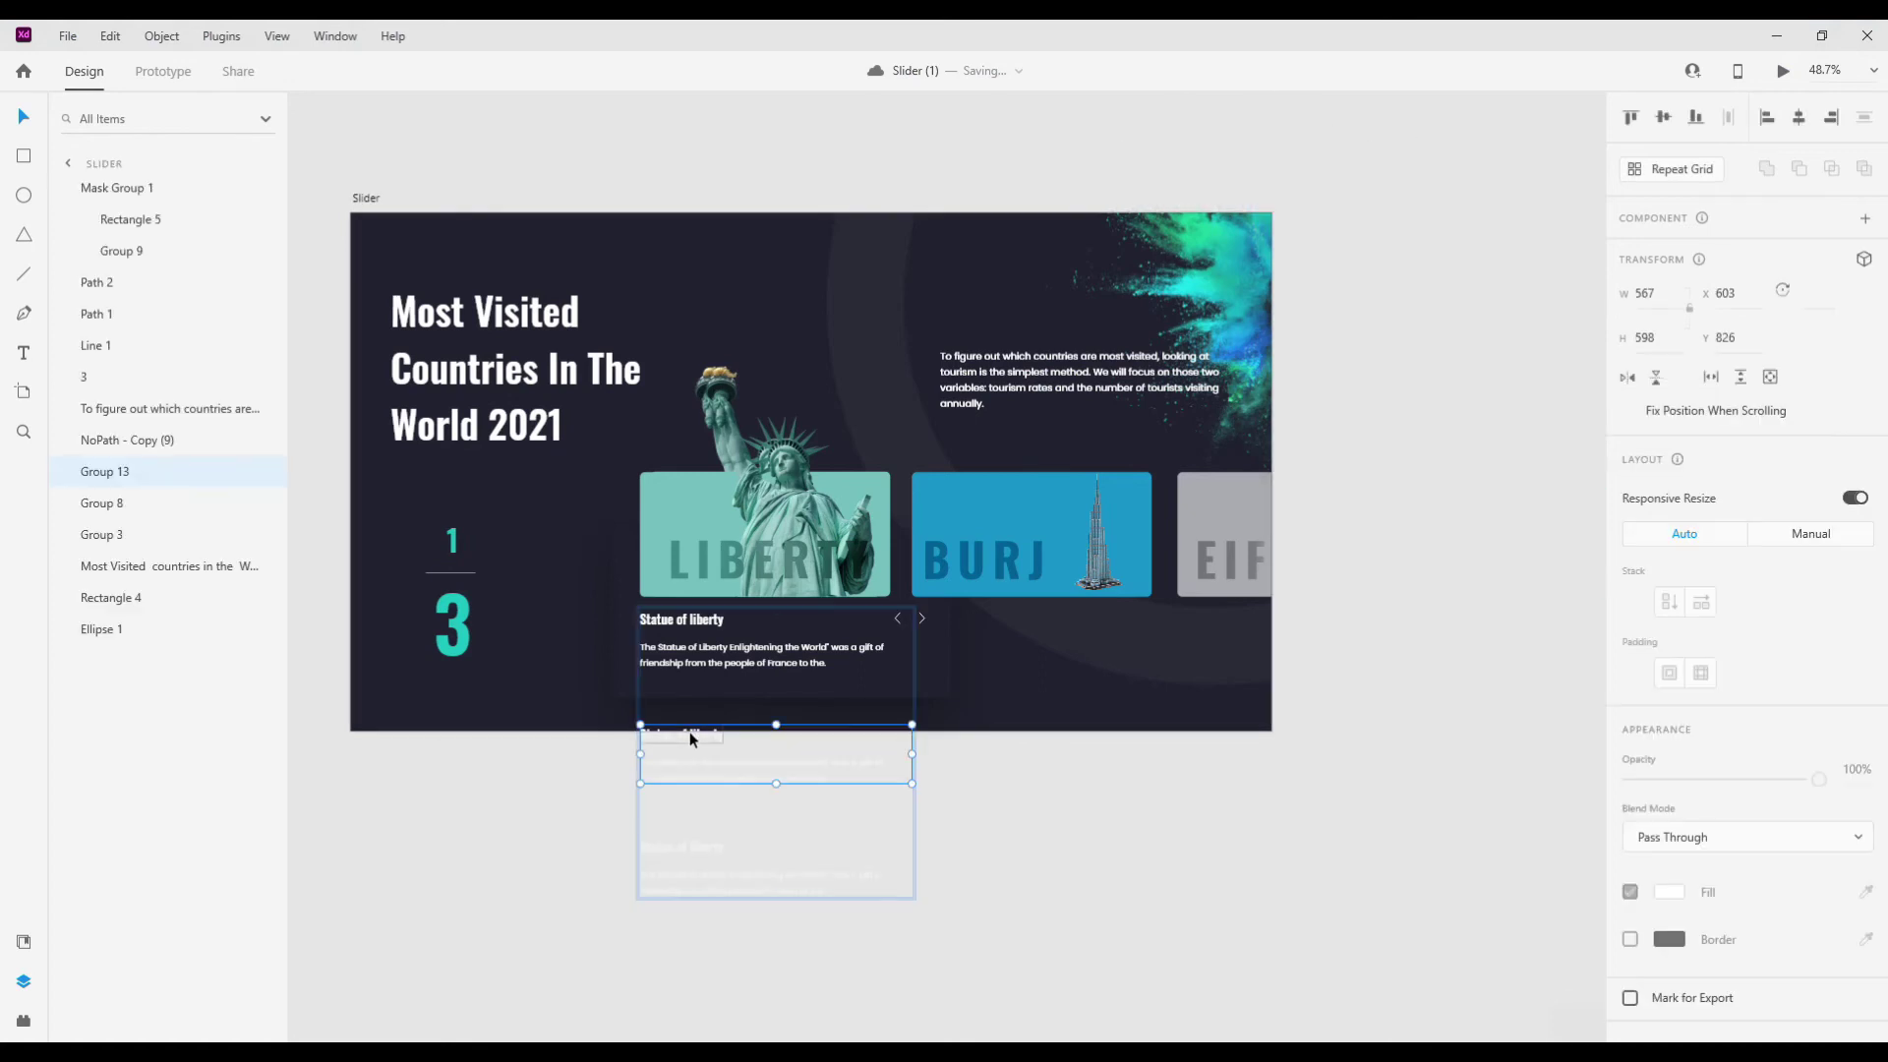
double_click(688, 731)
key(ctrl+a)
key(ctrl+v)
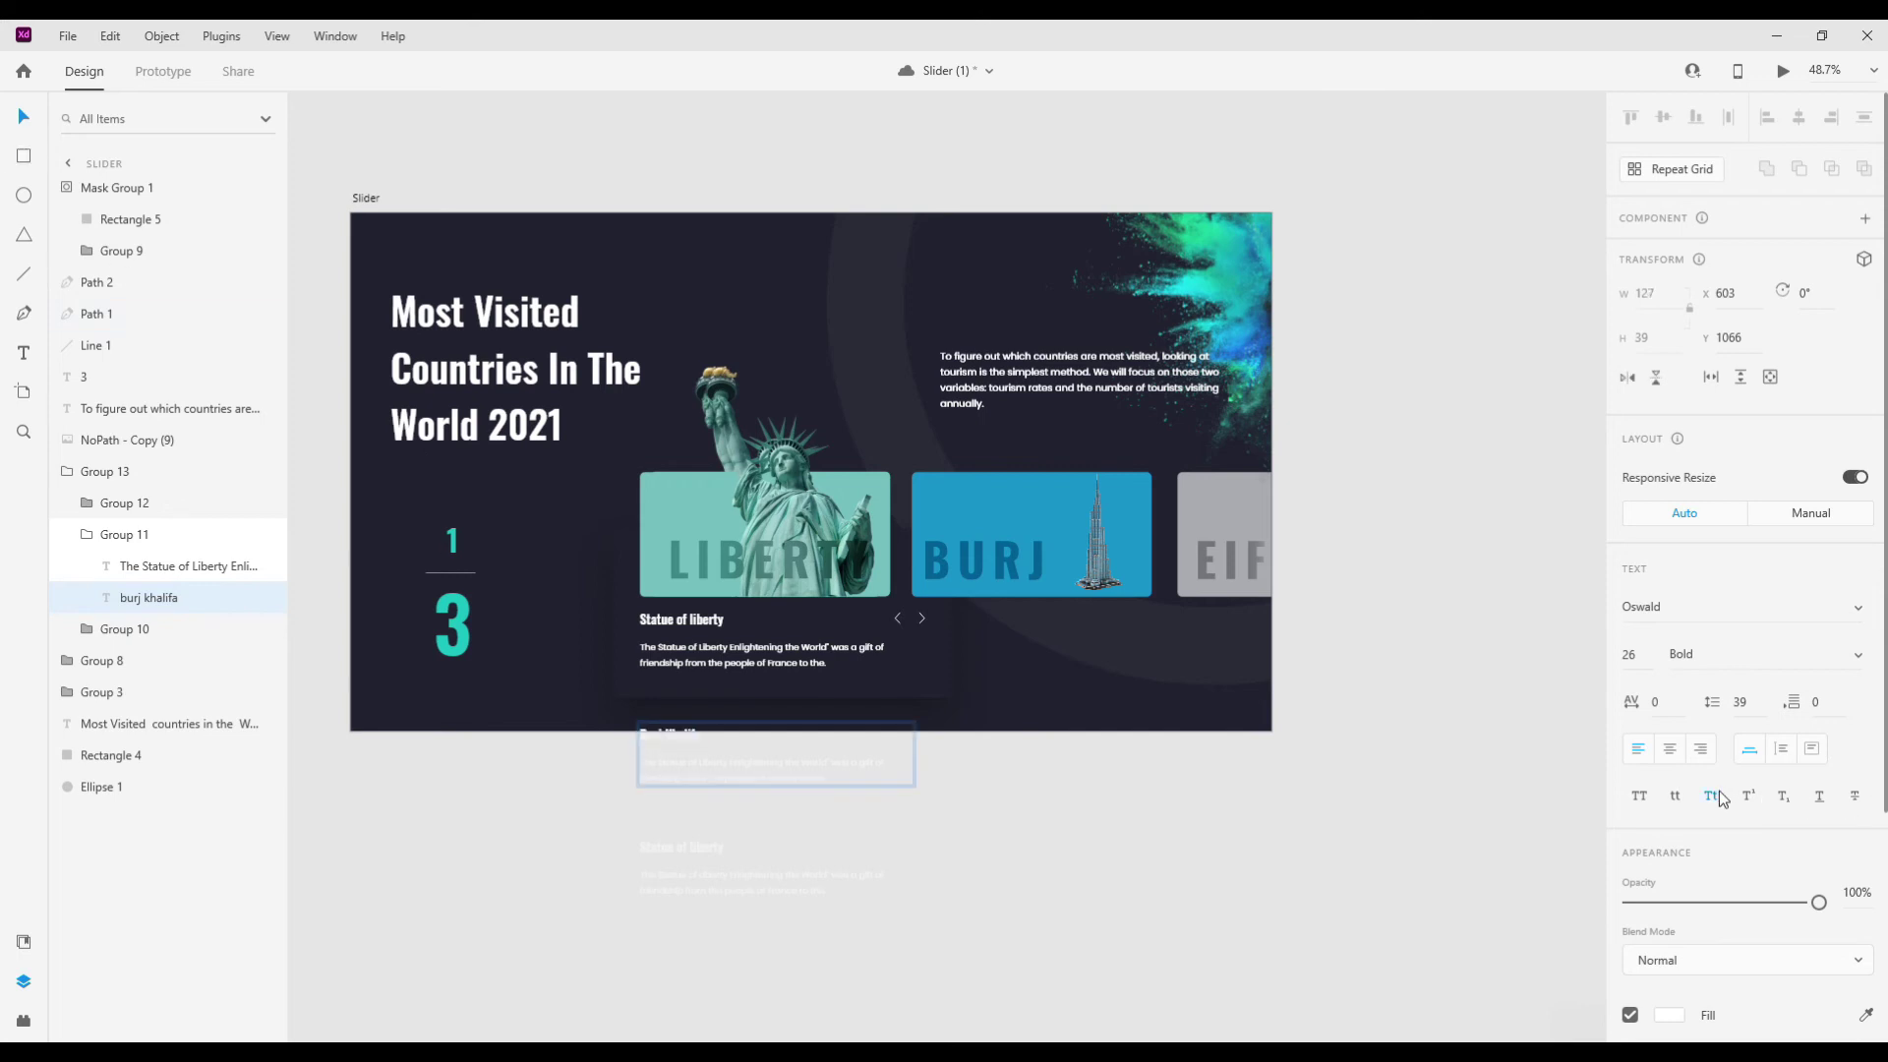
- Paste the Google Burj Khalifa description into the second block's body, trimming its trailing phrase
click(745, 774)
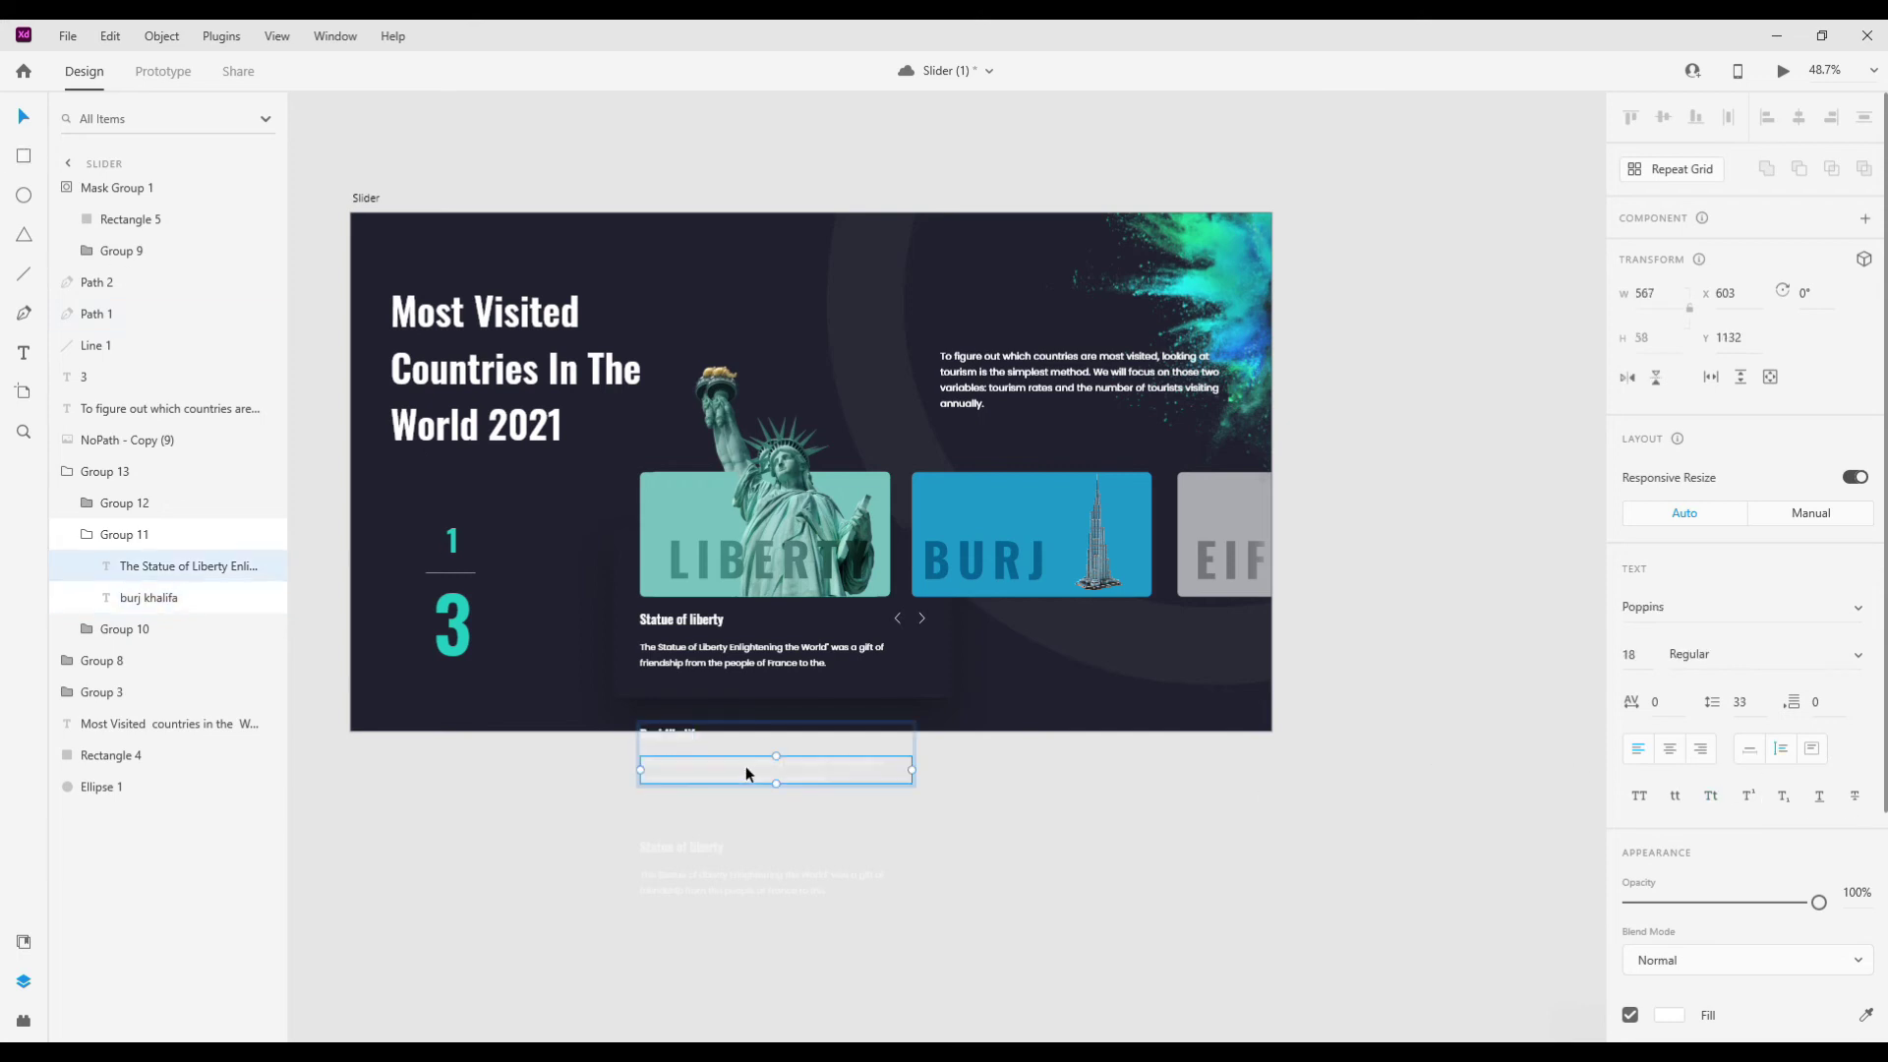
key(alt+Tab)
drag(937, 596, 1237, 624)
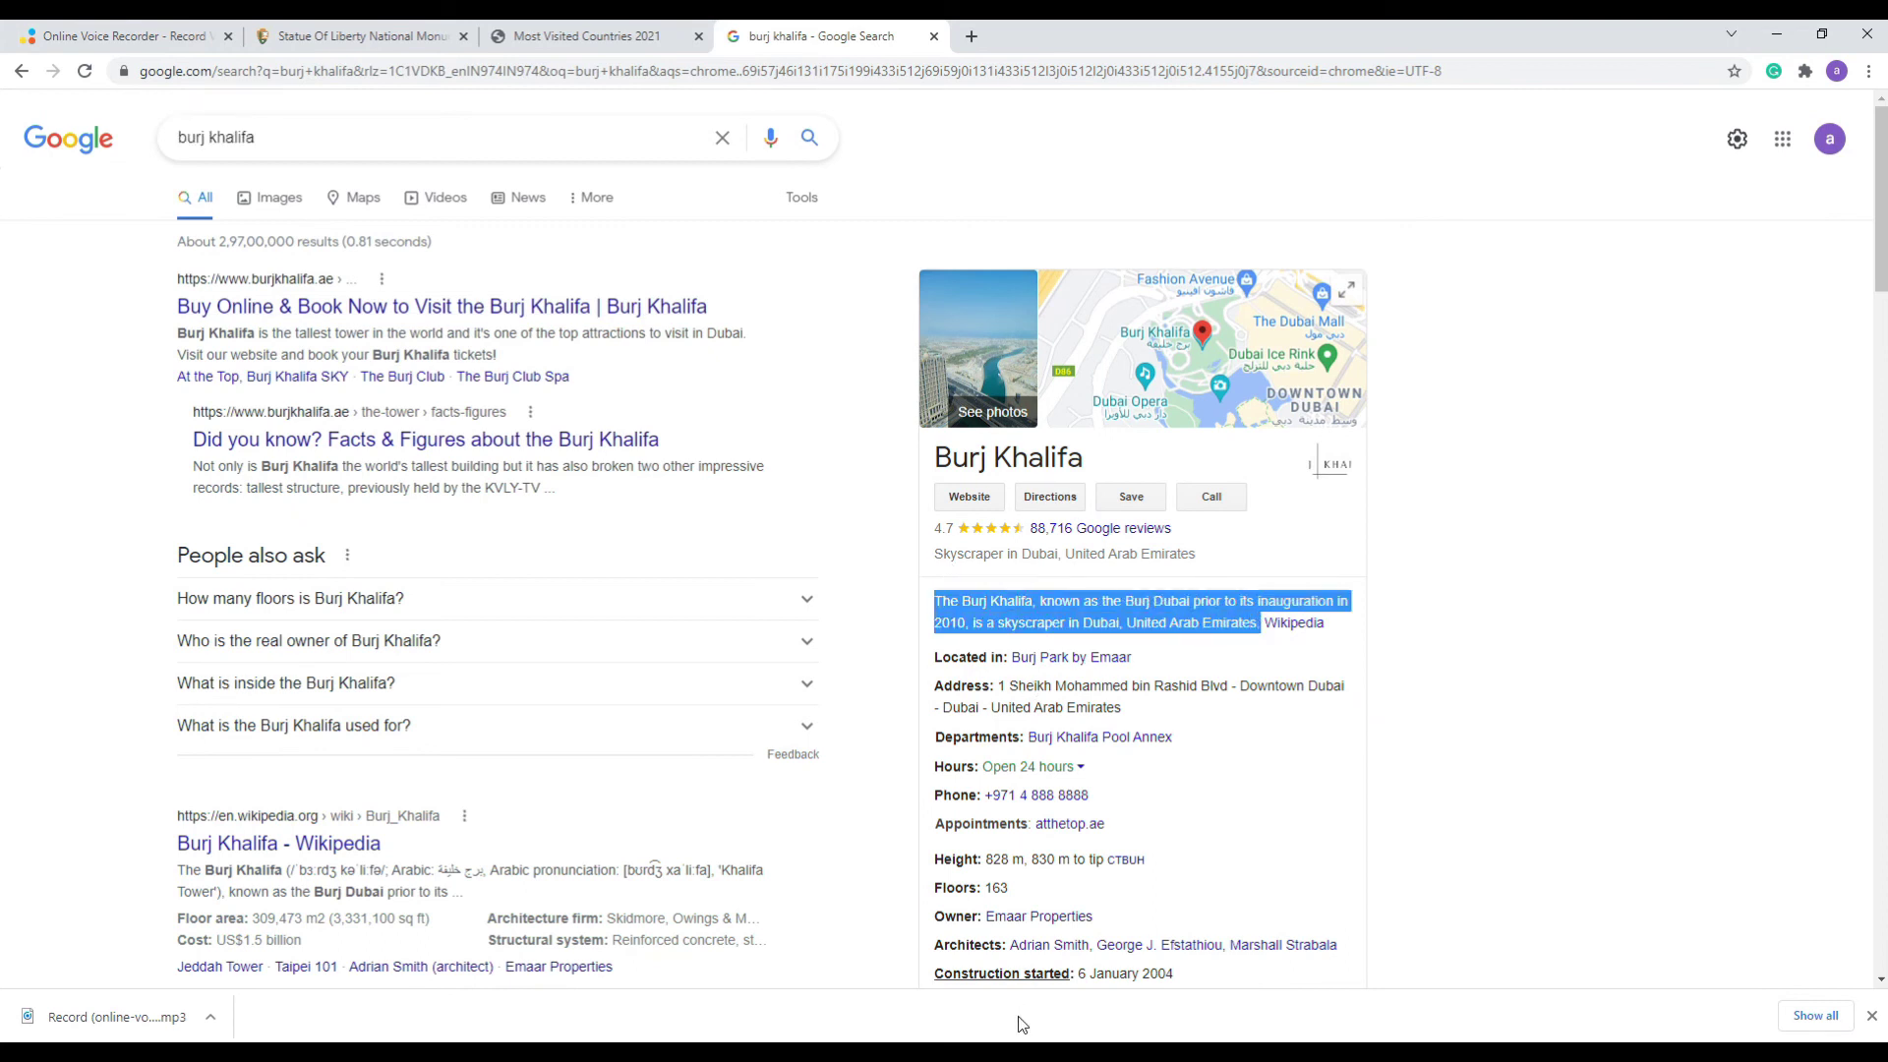
key(alt+Tab)
double_click(795, 765)
key(ctrl+a)
key(ctrl+v)
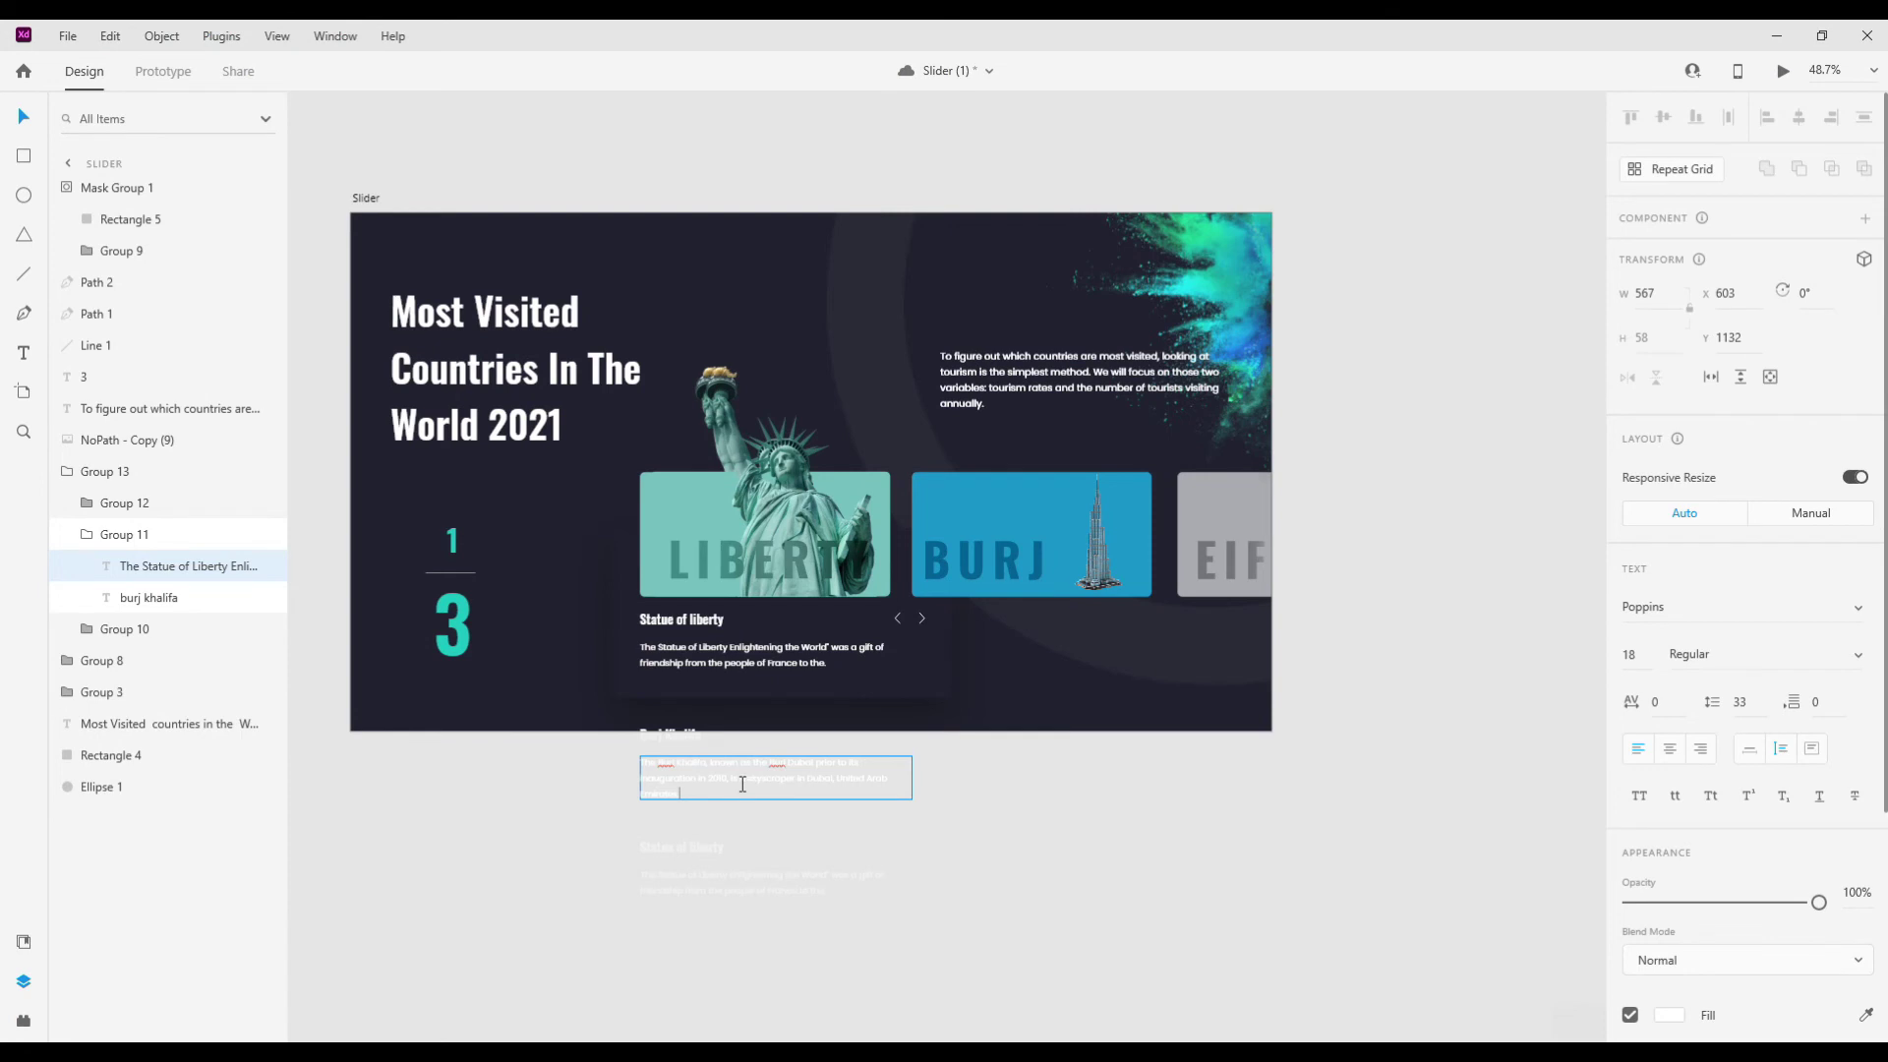
key(BackSpace)
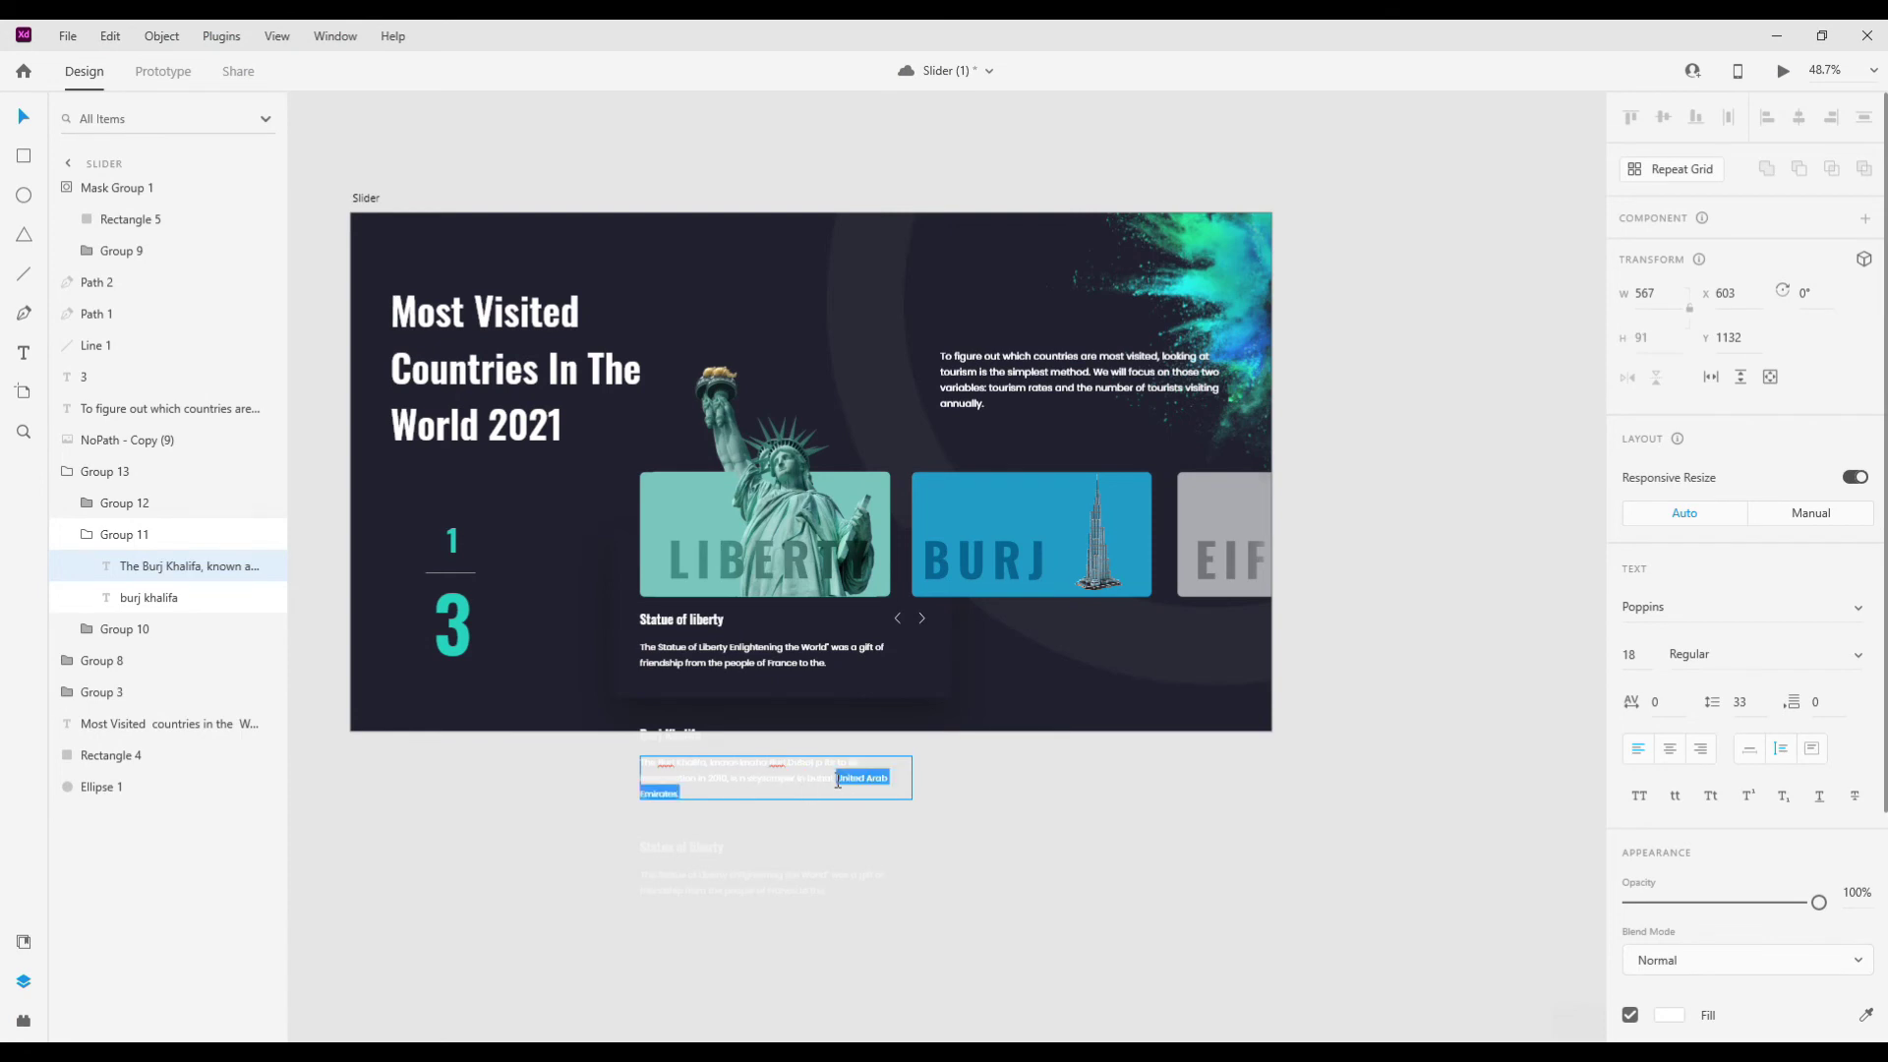
key(Escape)
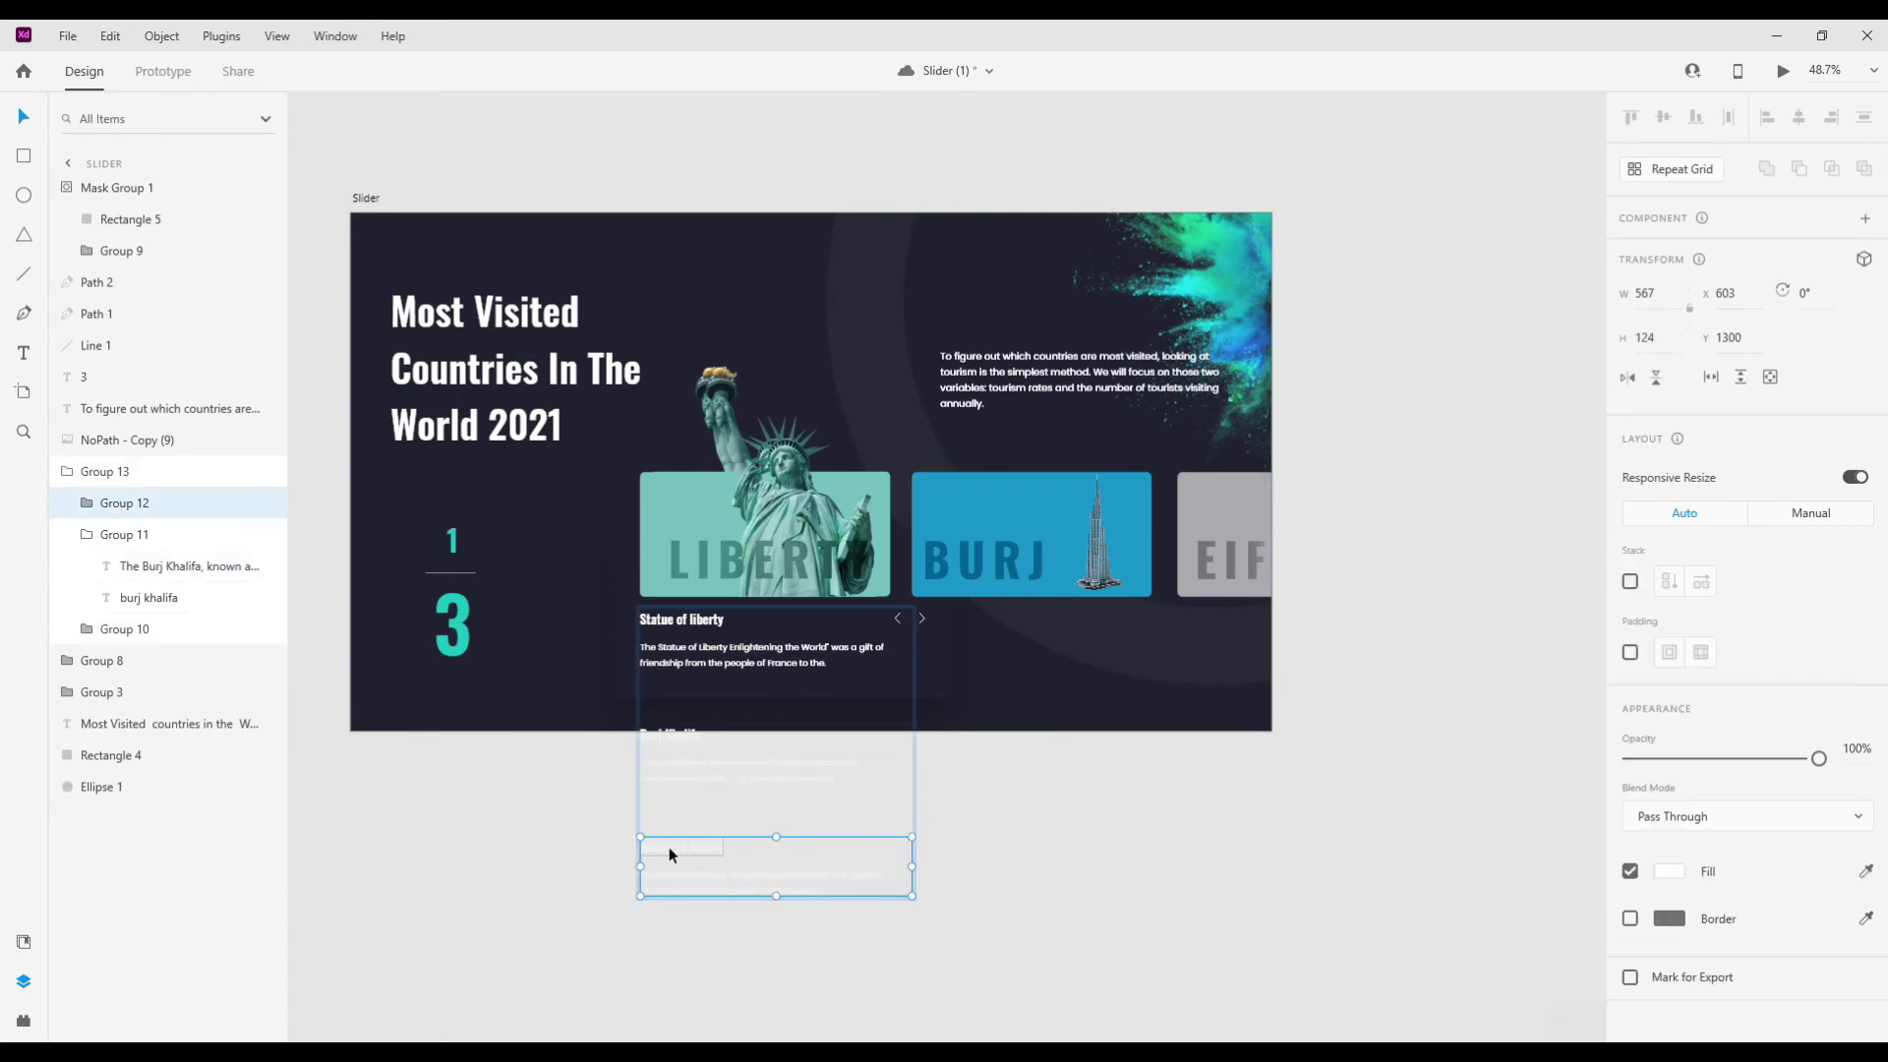
double_click(1224, 562)
double_click(1224, 560)
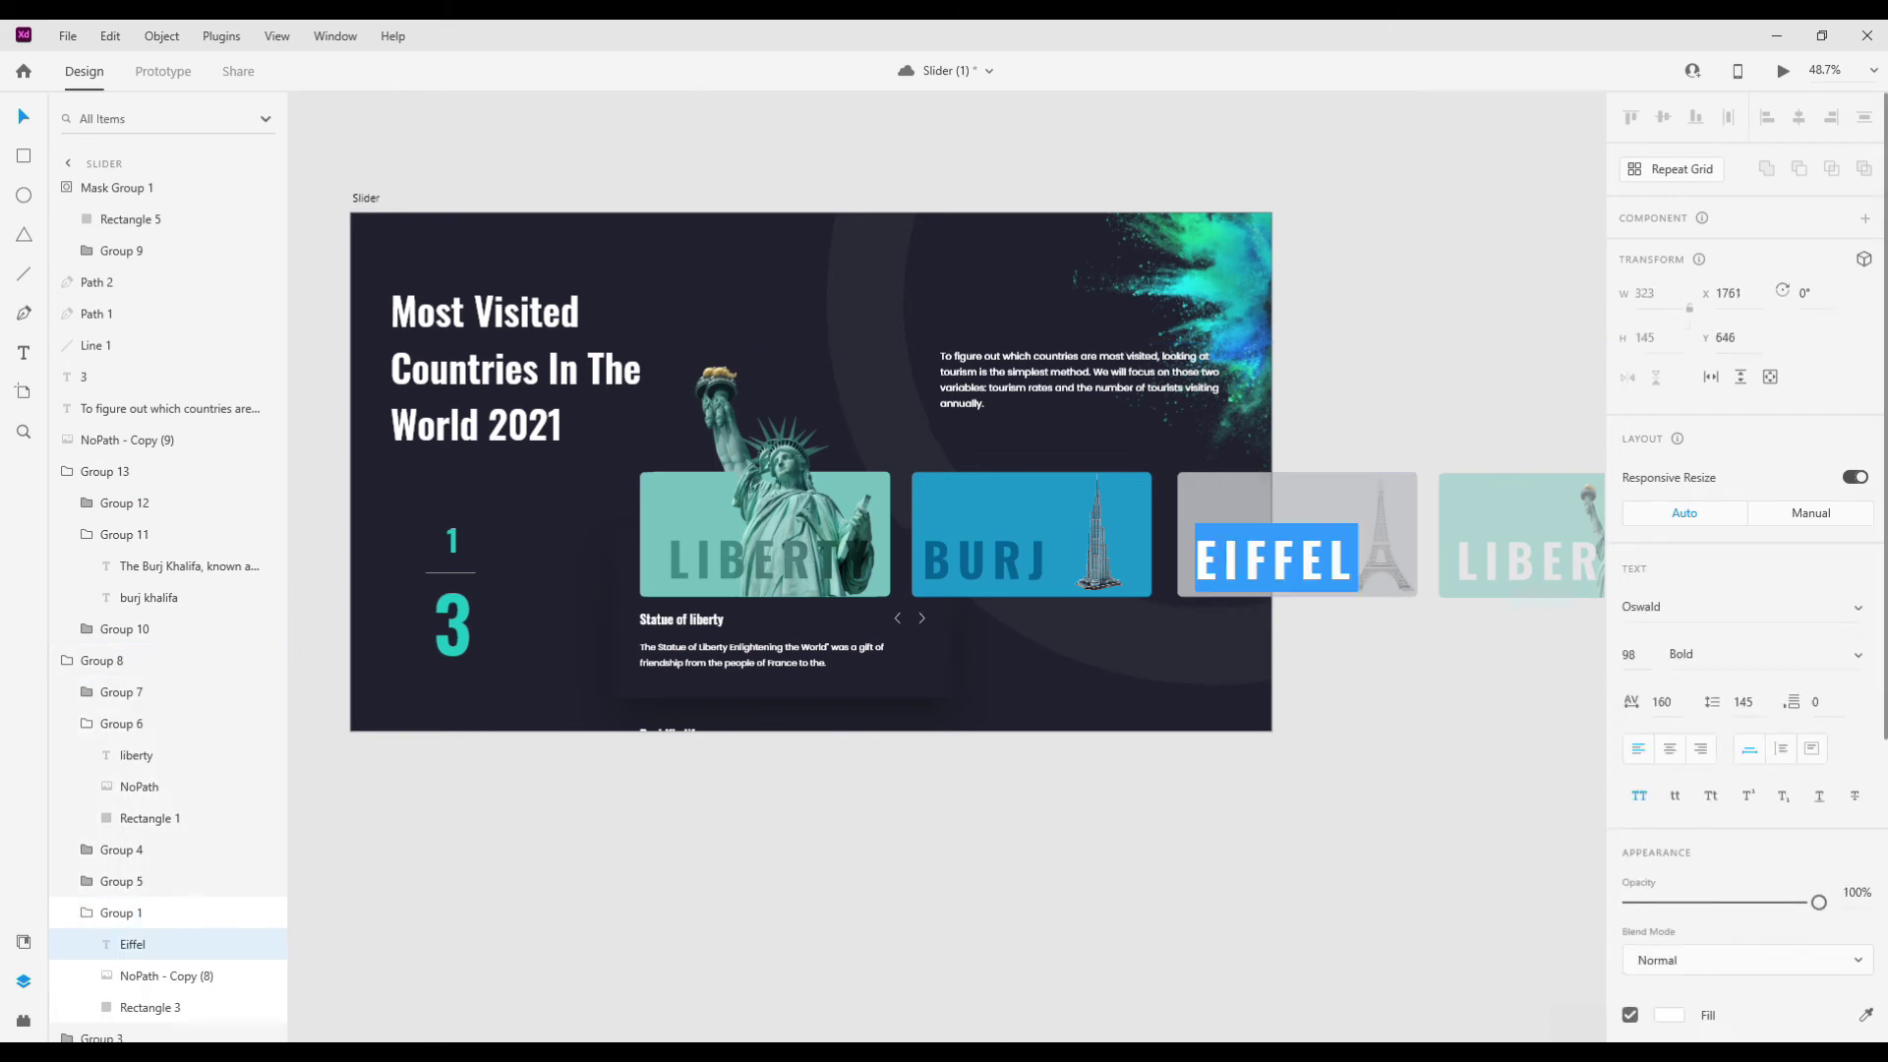
- Search Google for Eiffel tower and copy the Eiffel Tower name
key(alt+Tab)
triple_click(169, 143)
text(Eiffel tower)
key(Return)
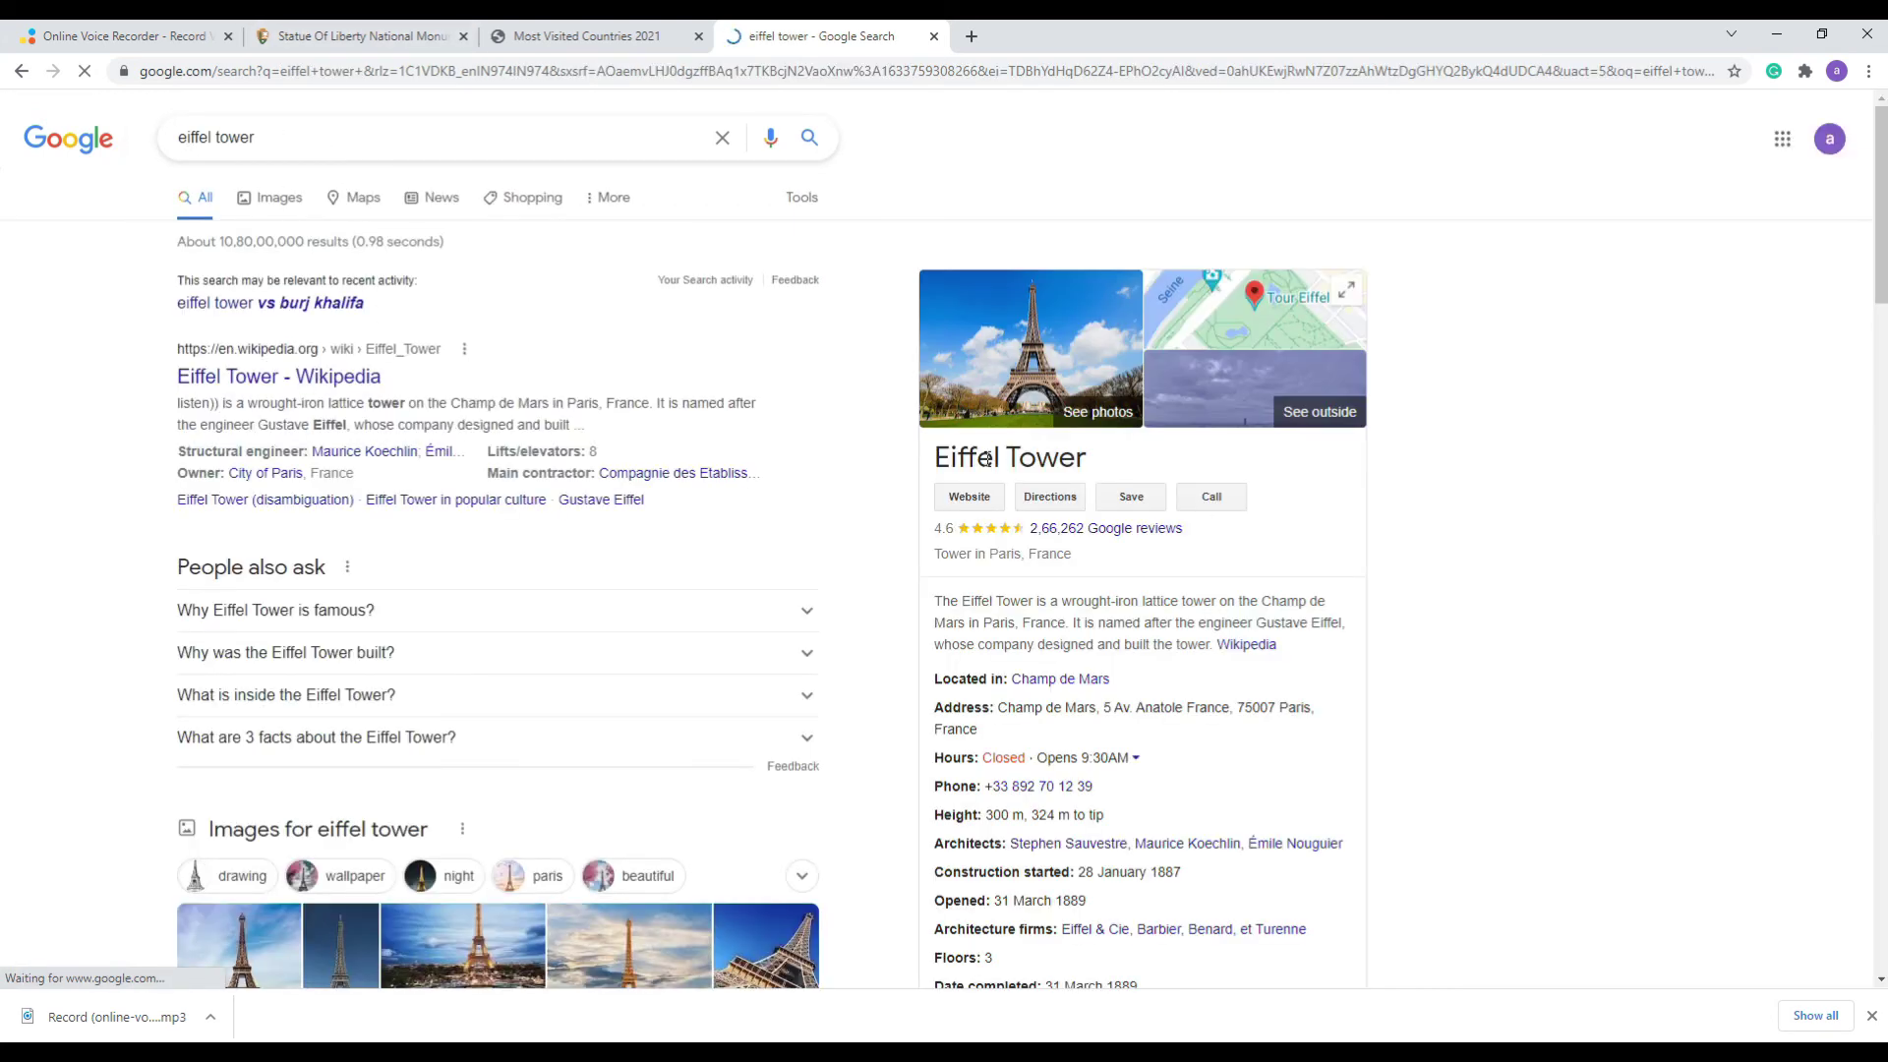
drag(929, 459, 1079, 462)
key(ctrl+c)
key(alt+Tab)
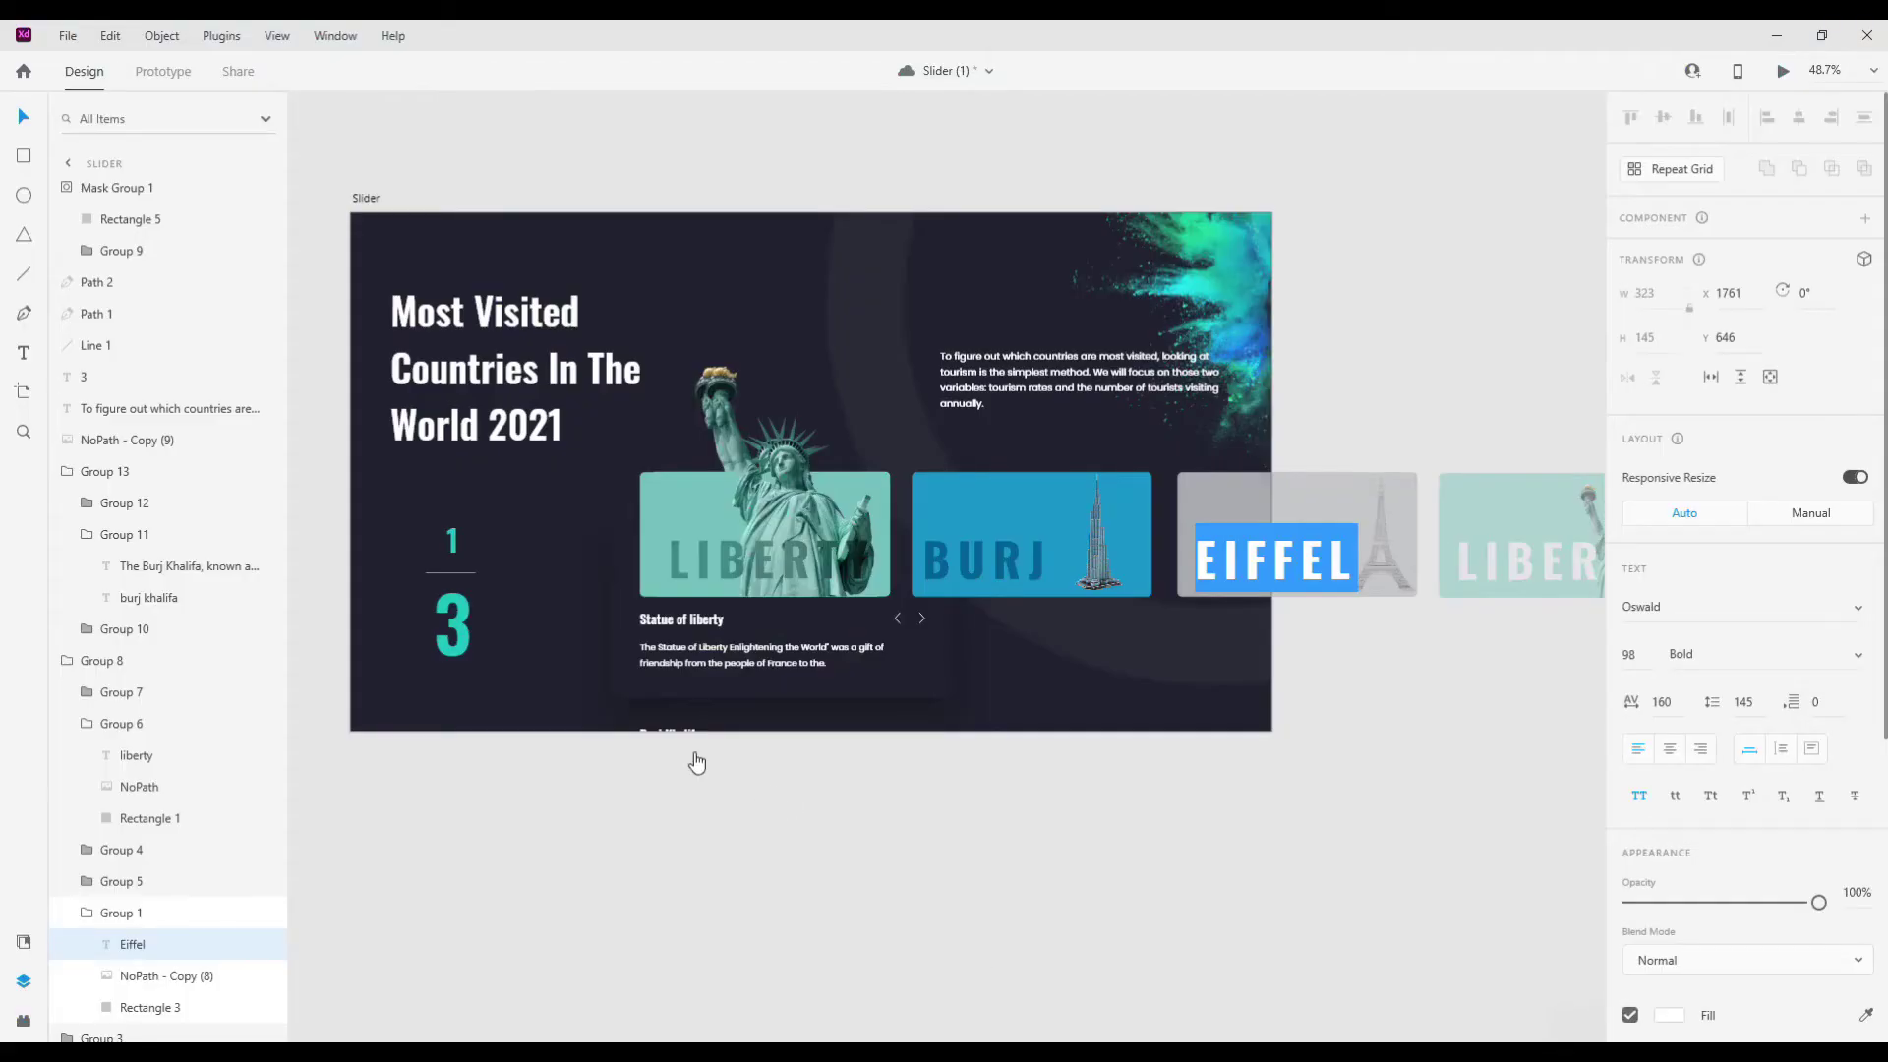
- Paste Eiffel Tower as the third text block's title
key(Escape)
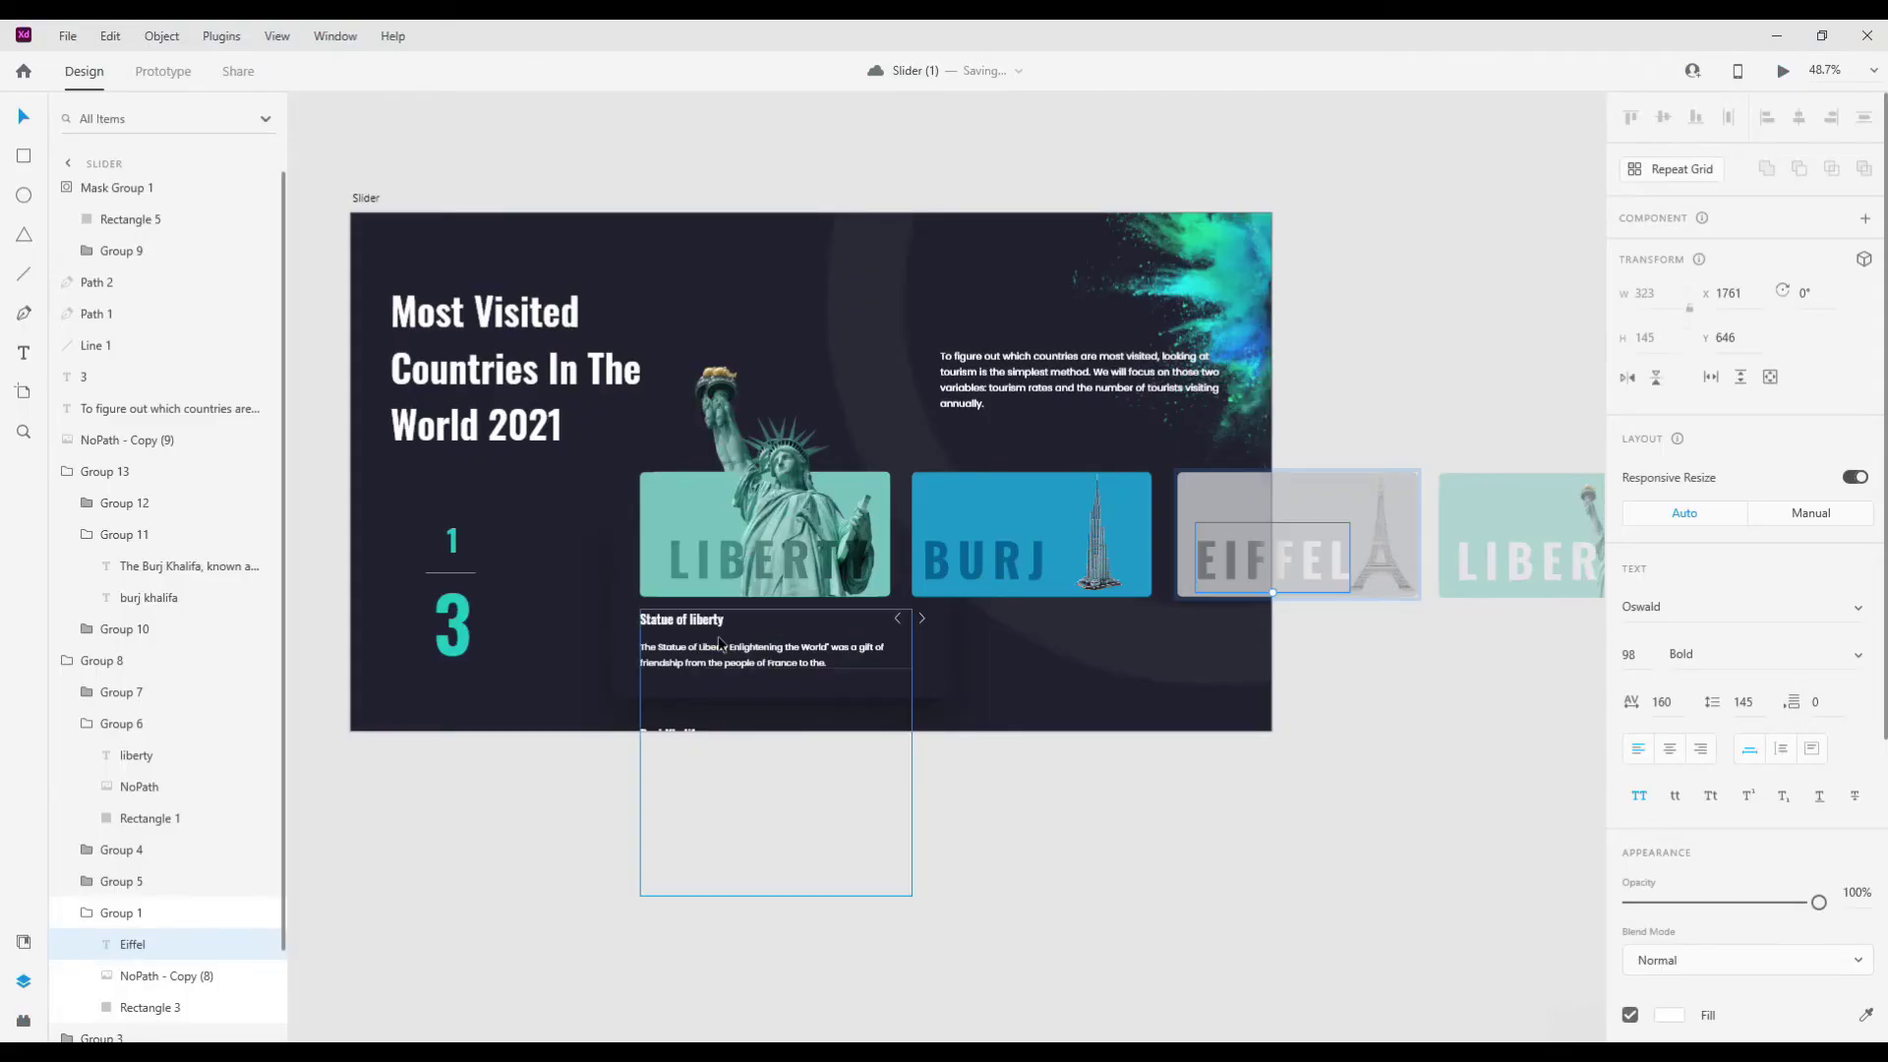
click(725, 664)
double_click(684, 848)
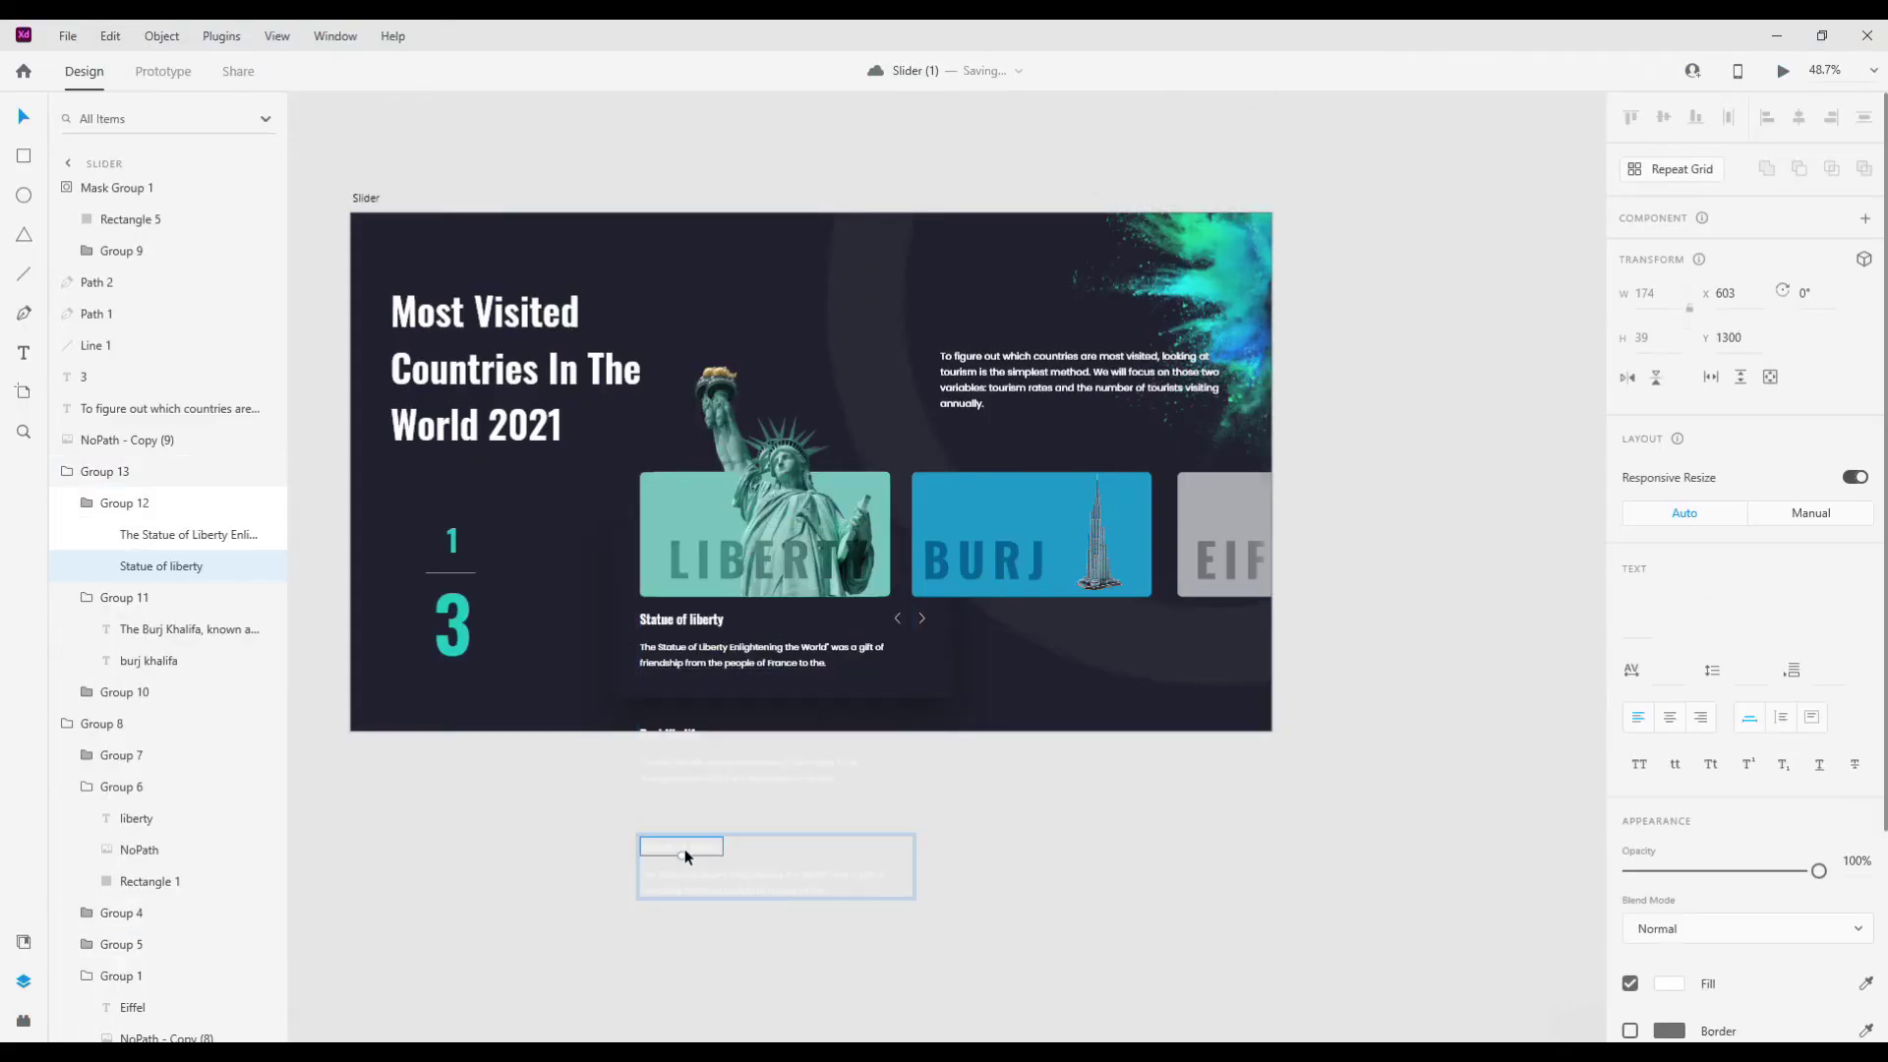
key(ctrl+v)
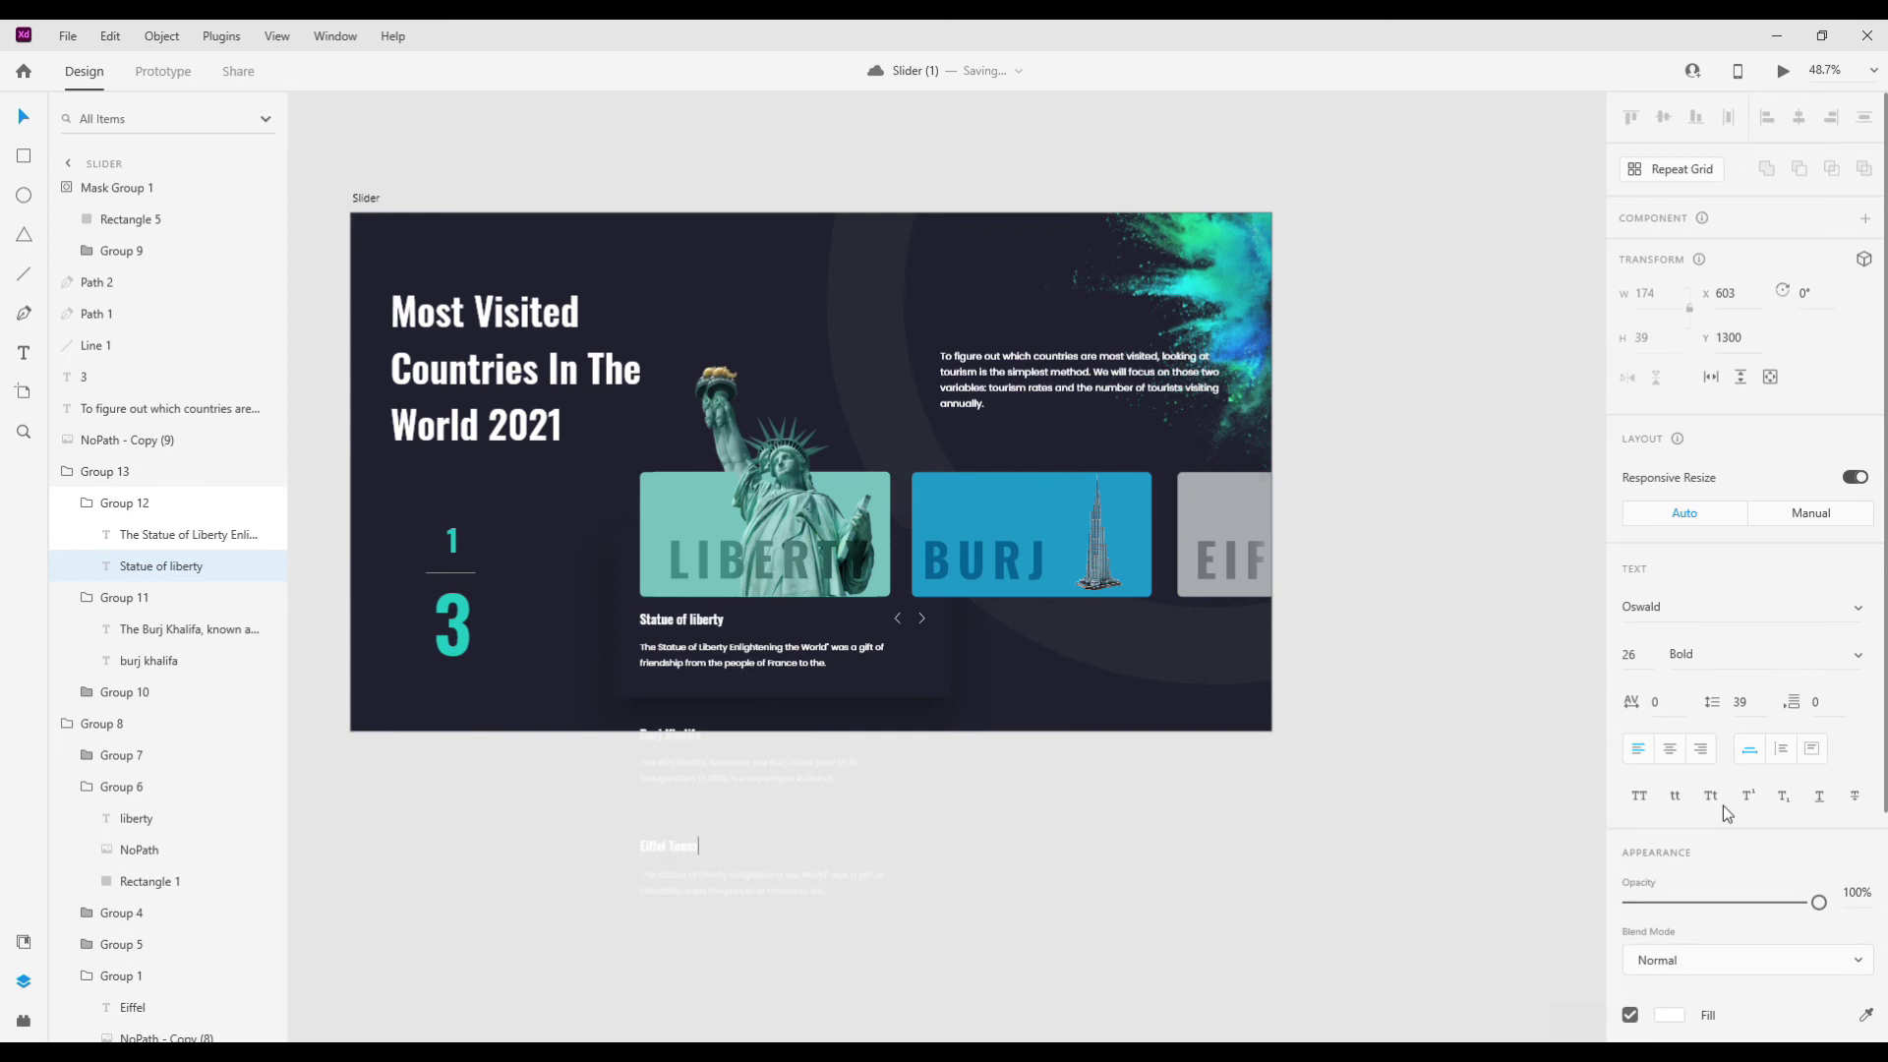
key(Escape)
- Copy the Eiffel Tower description sentence from Google into the third block's body
key(alt+Tab)
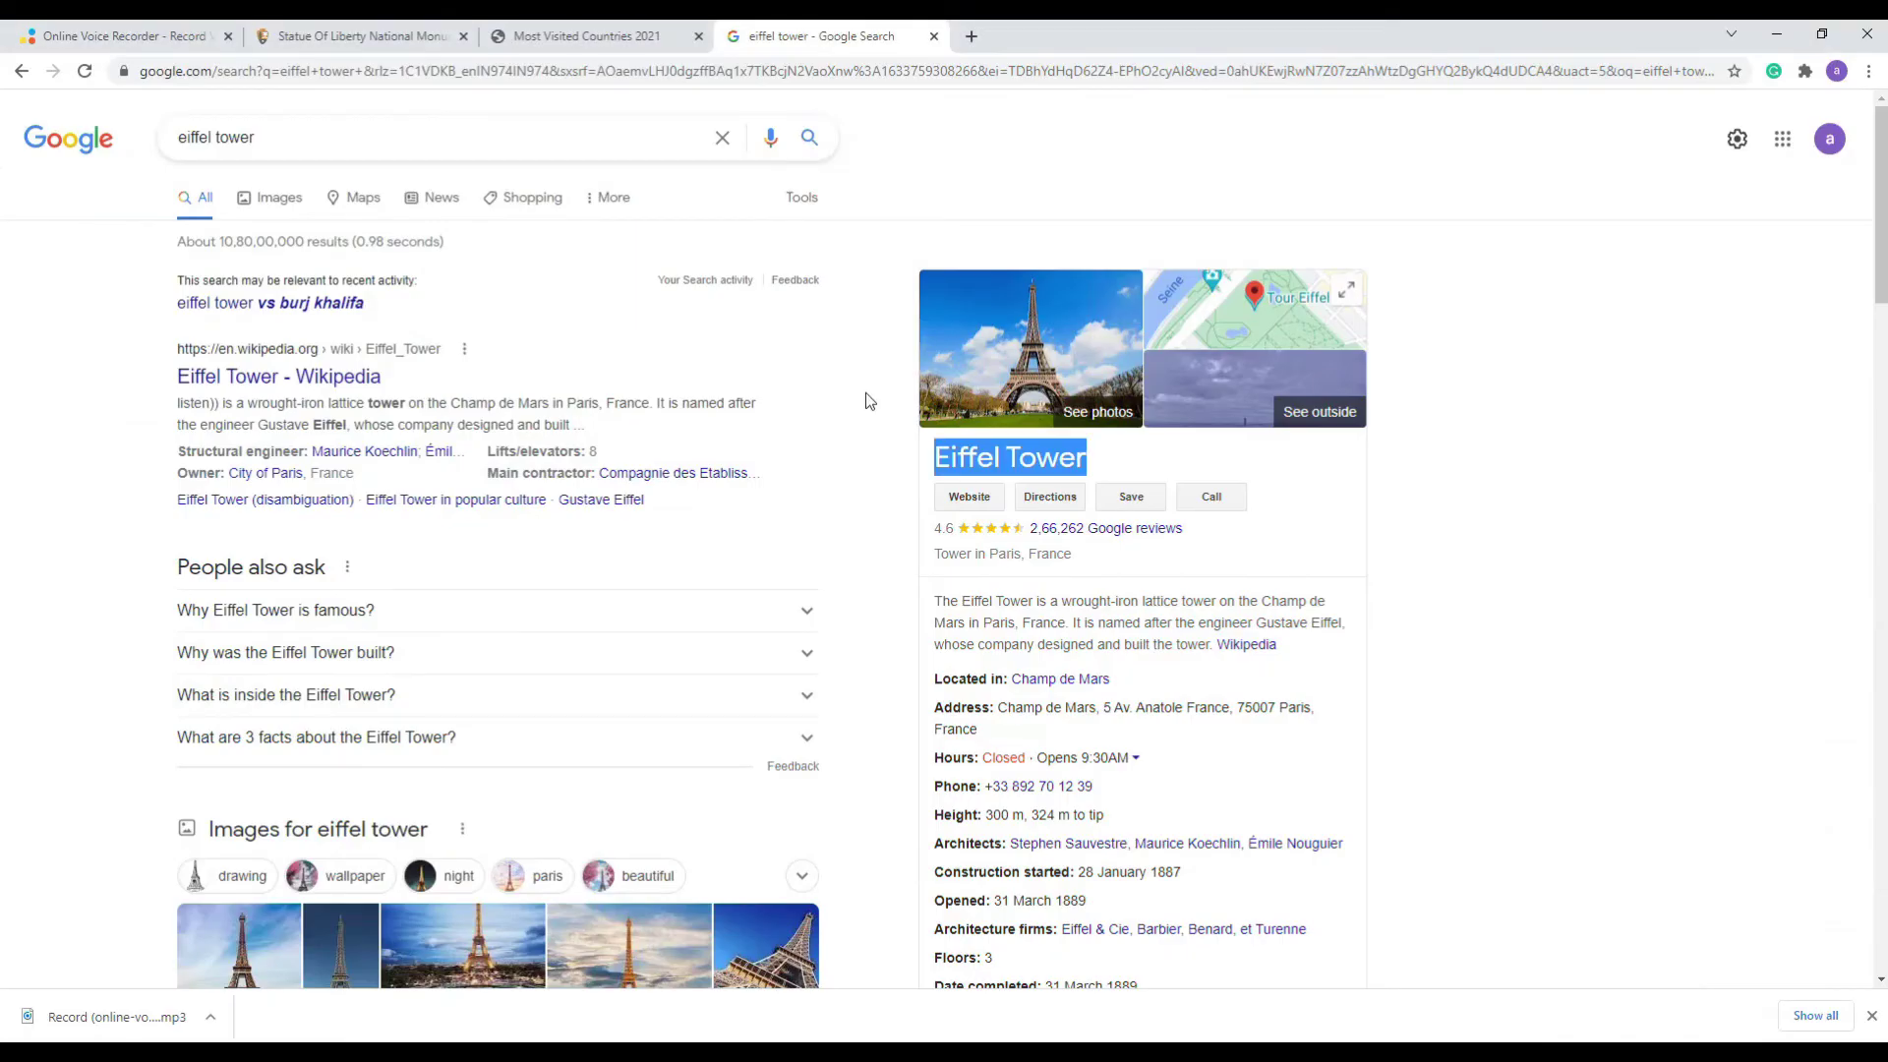
drag(936, 602, 1070, 622)
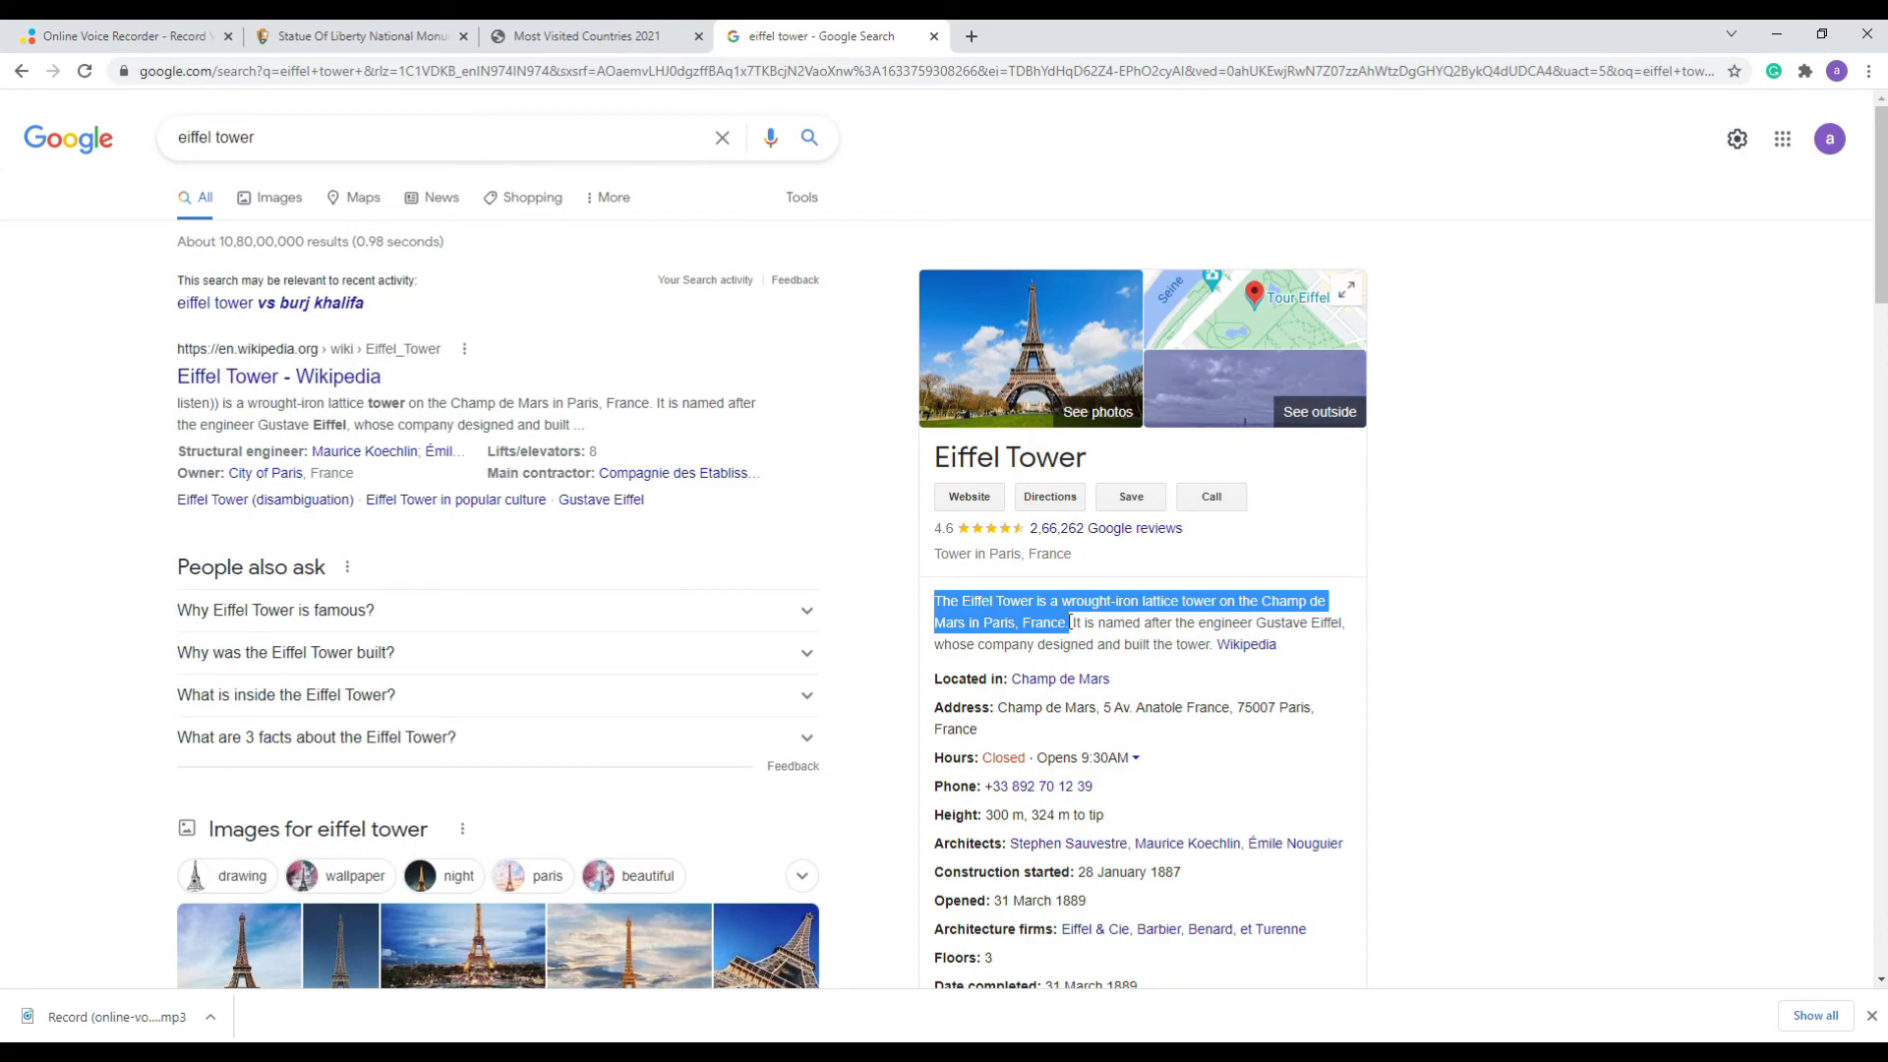
key(ctrl+c)
key(alt+Tab)
double_click(809, 881)
key(ctrl+a)
key(ctrl+v)
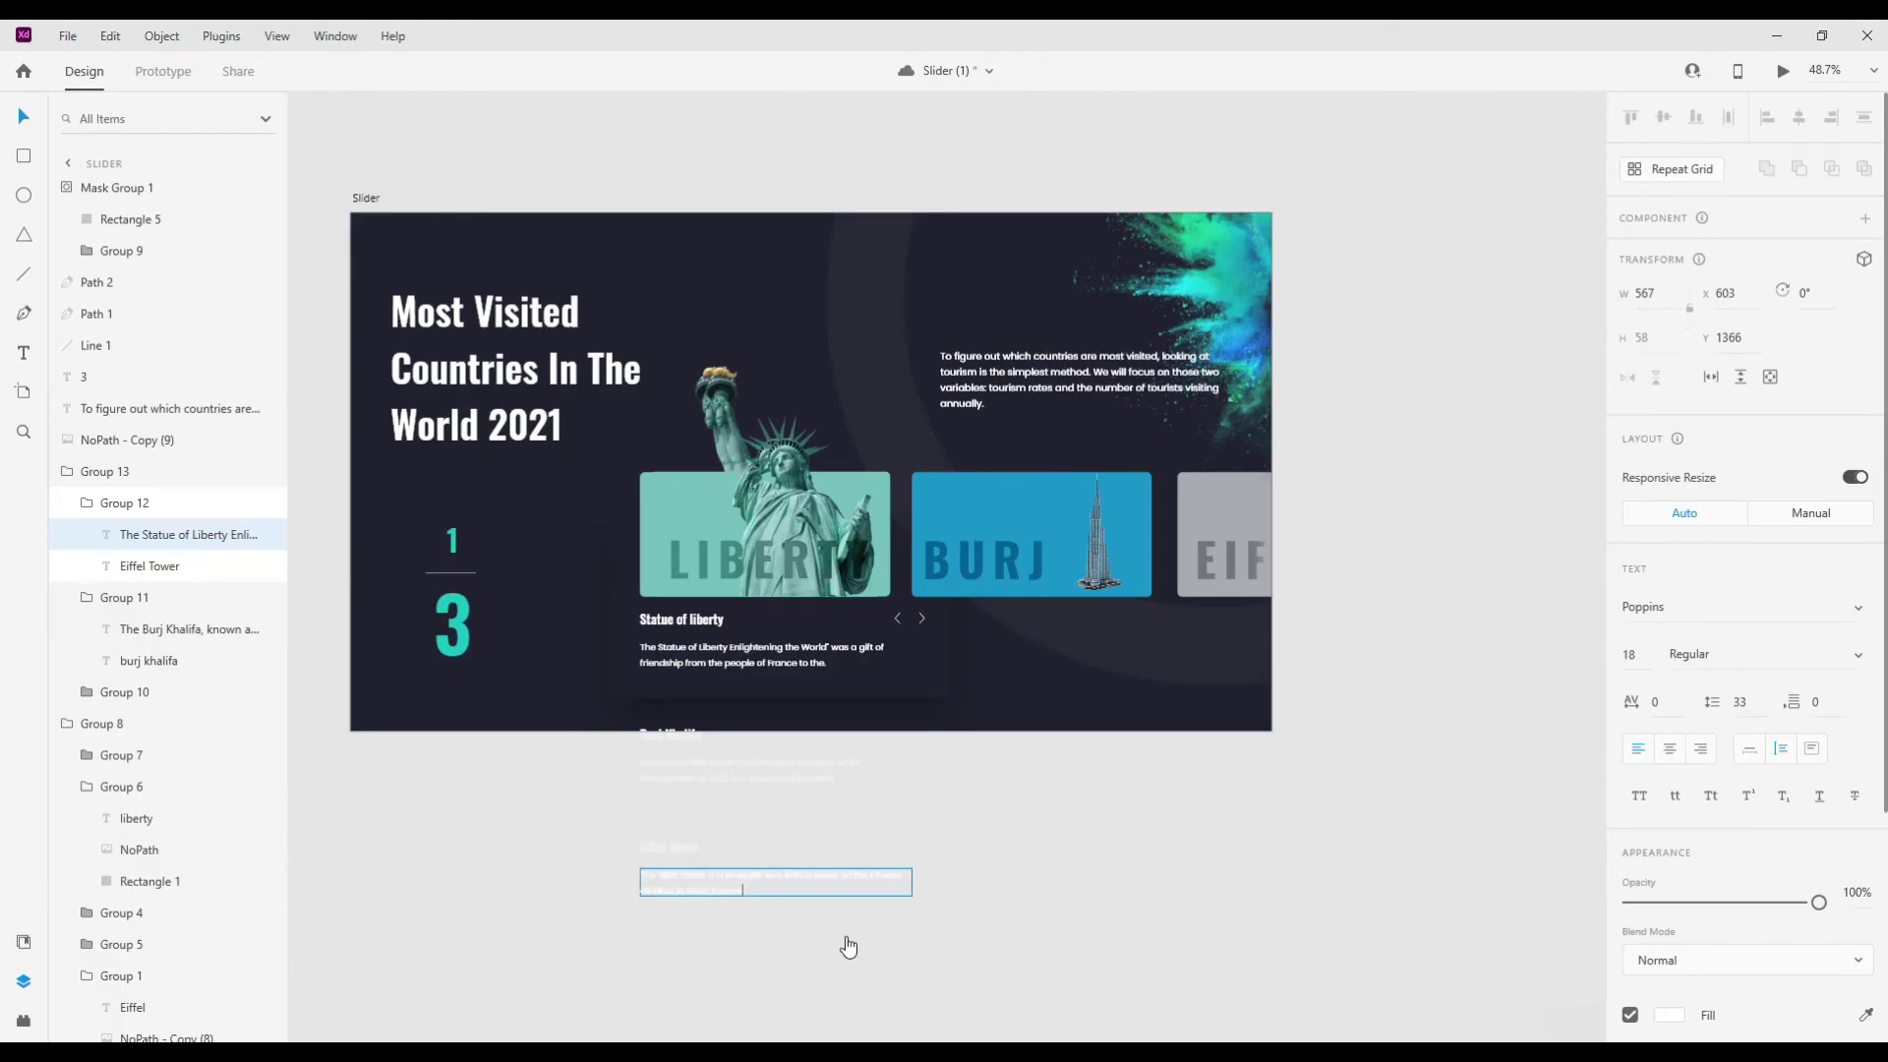
click(840, 924)
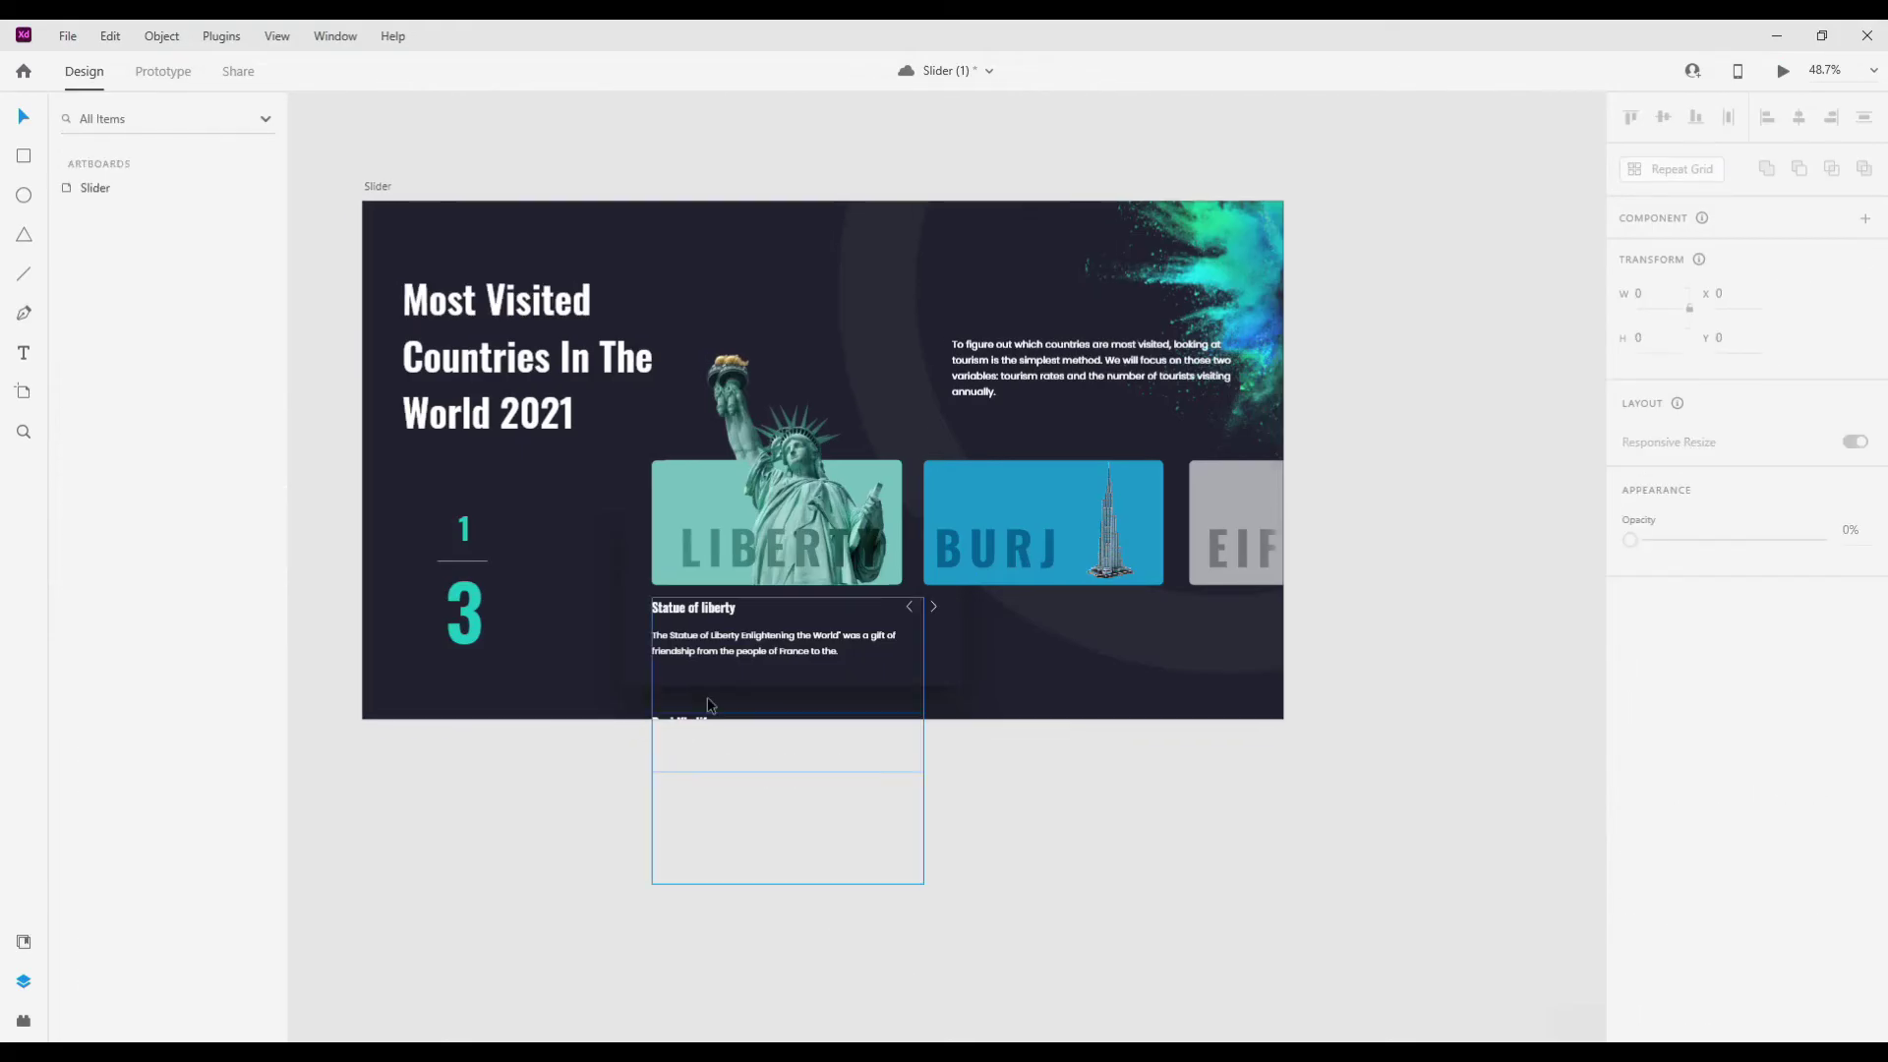
- Draw a rectangle over the Statue of liberty text block and mask the stacked text-block group with it
click(689, 628)
click(745, 639)
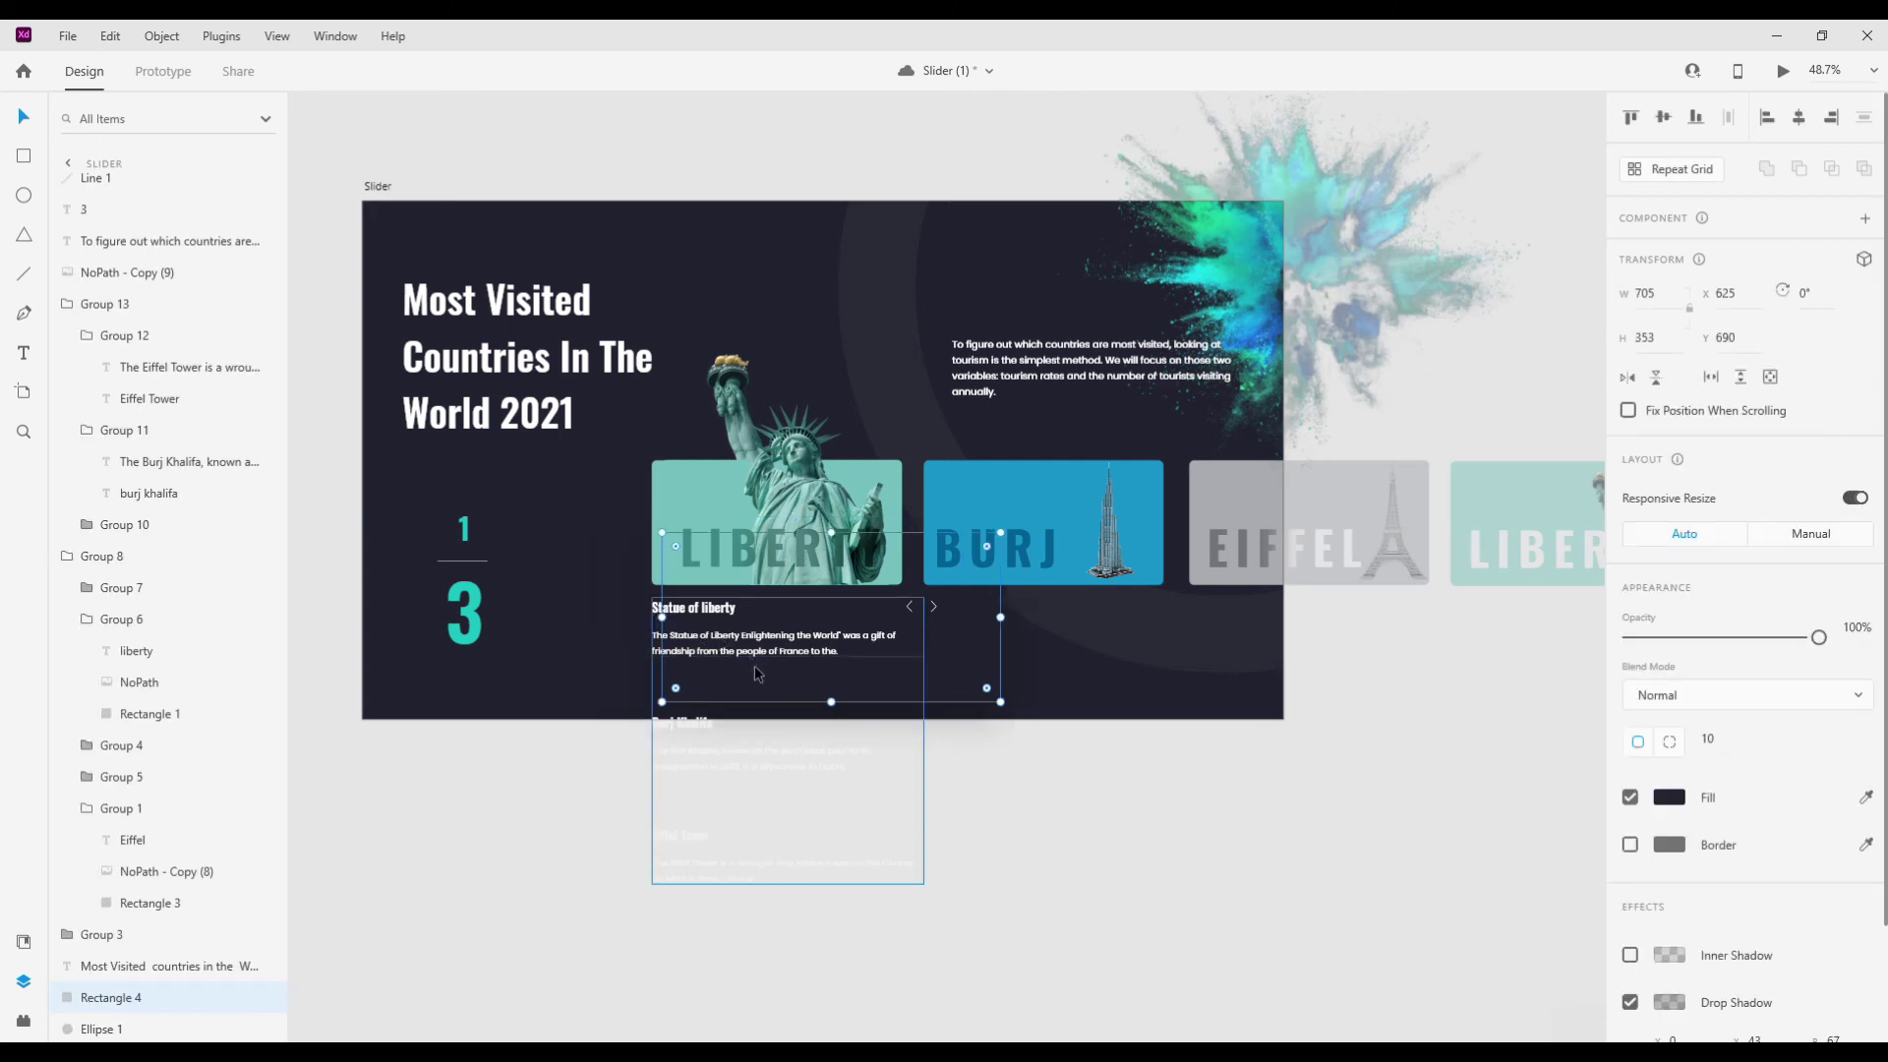
key(r)
ctrl+scroll(739, 600, up, 3)
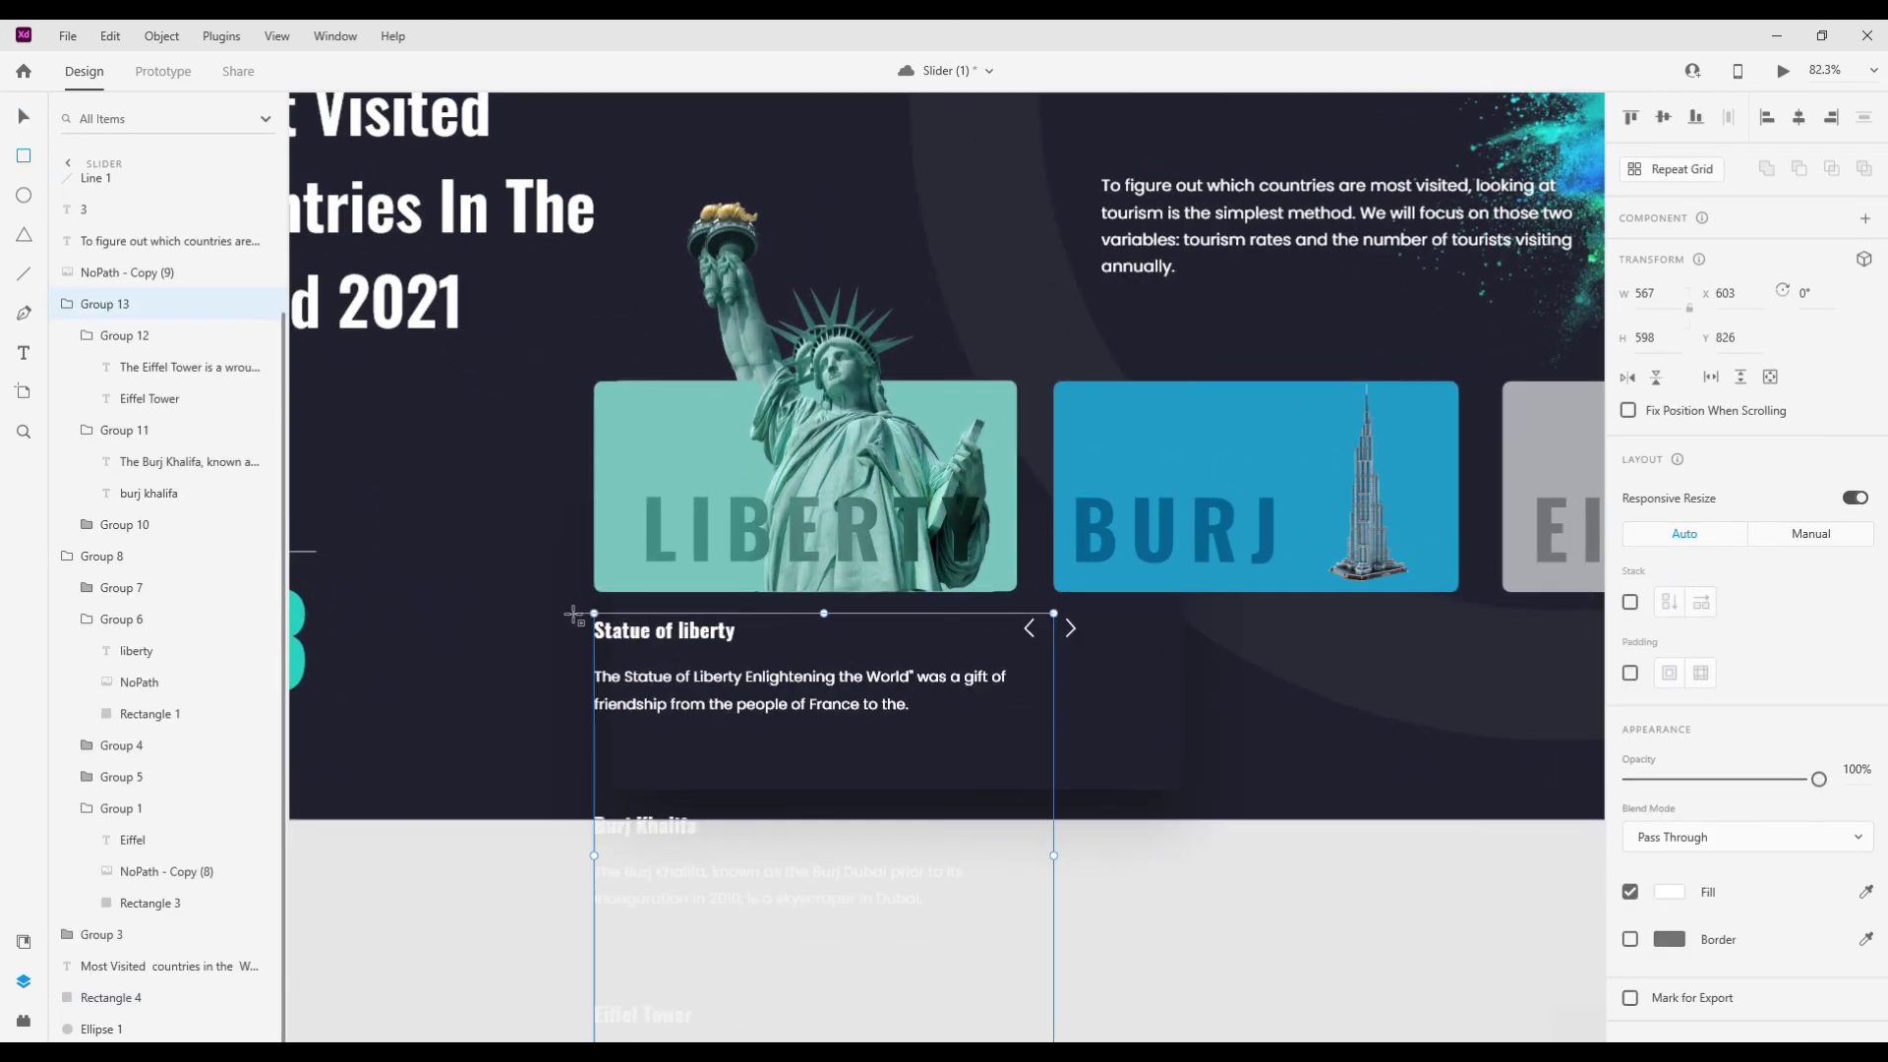
drag(577, 614, 1063, 745)
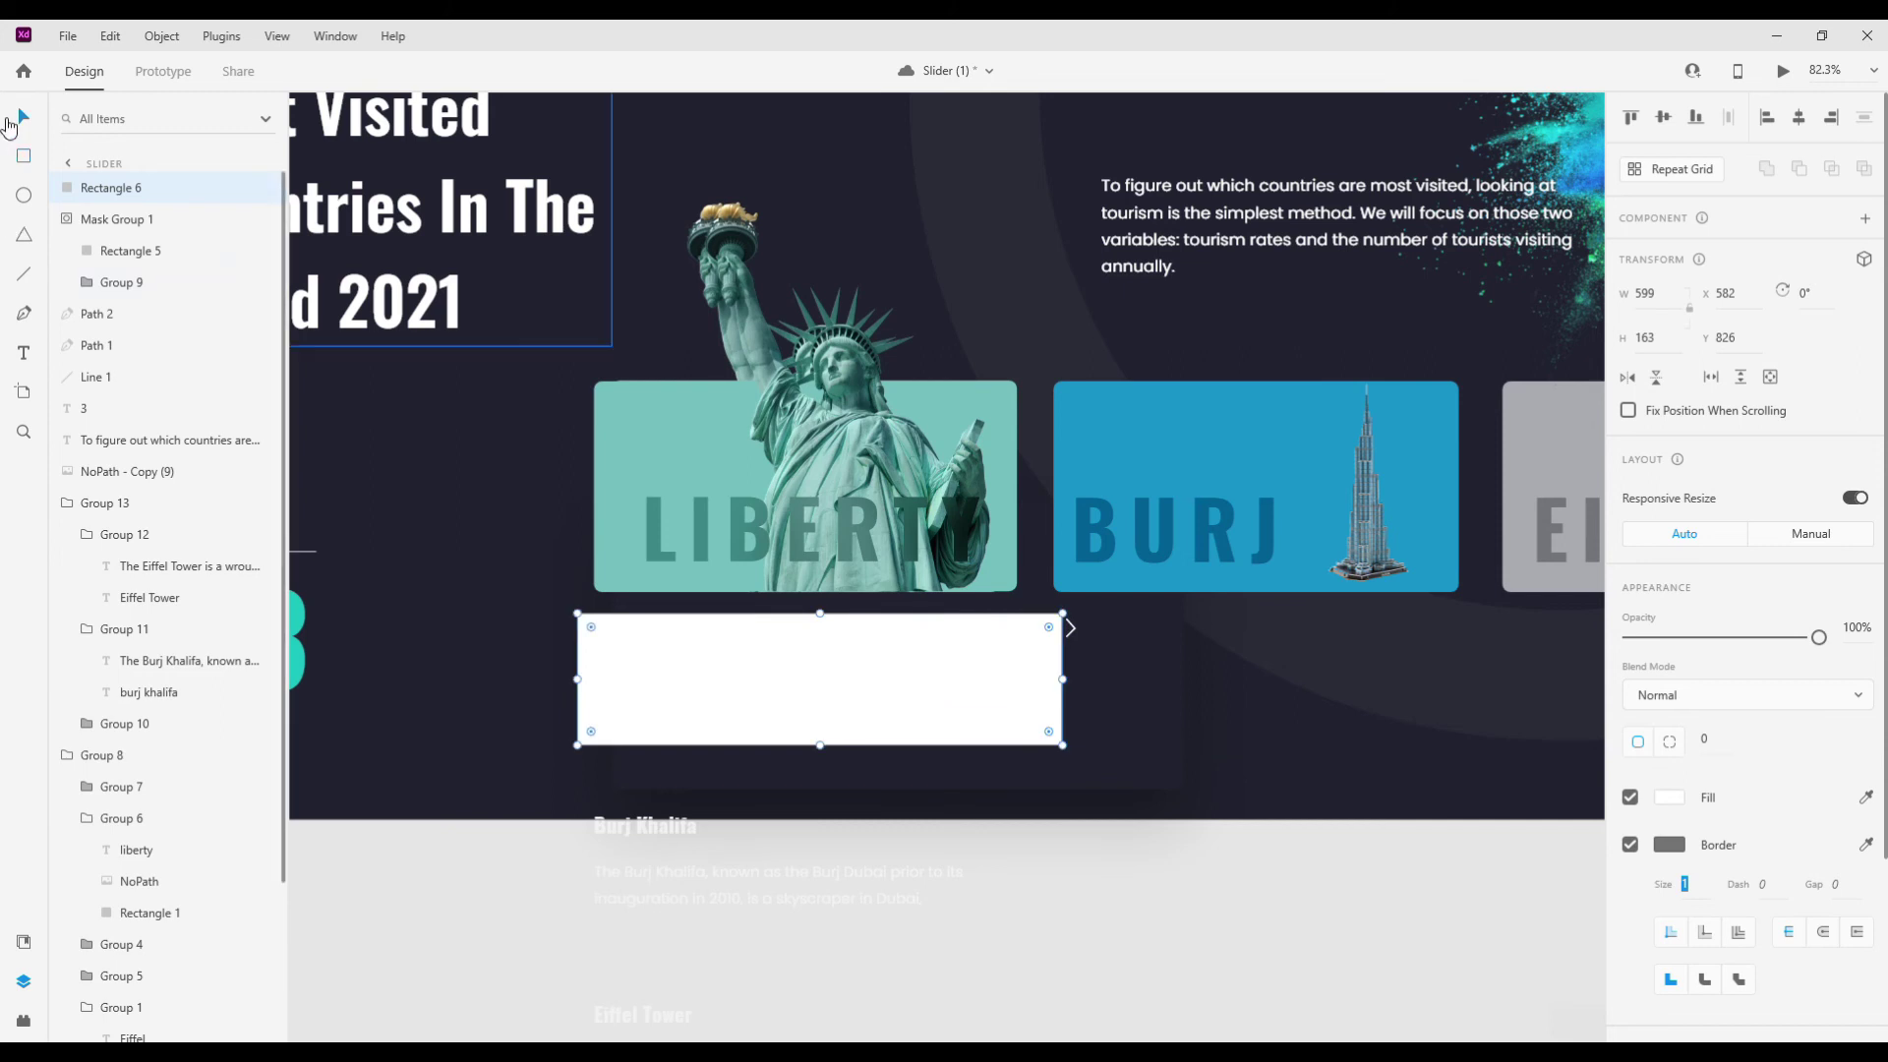
shift+click(685, 842)
right_click(747, 687)
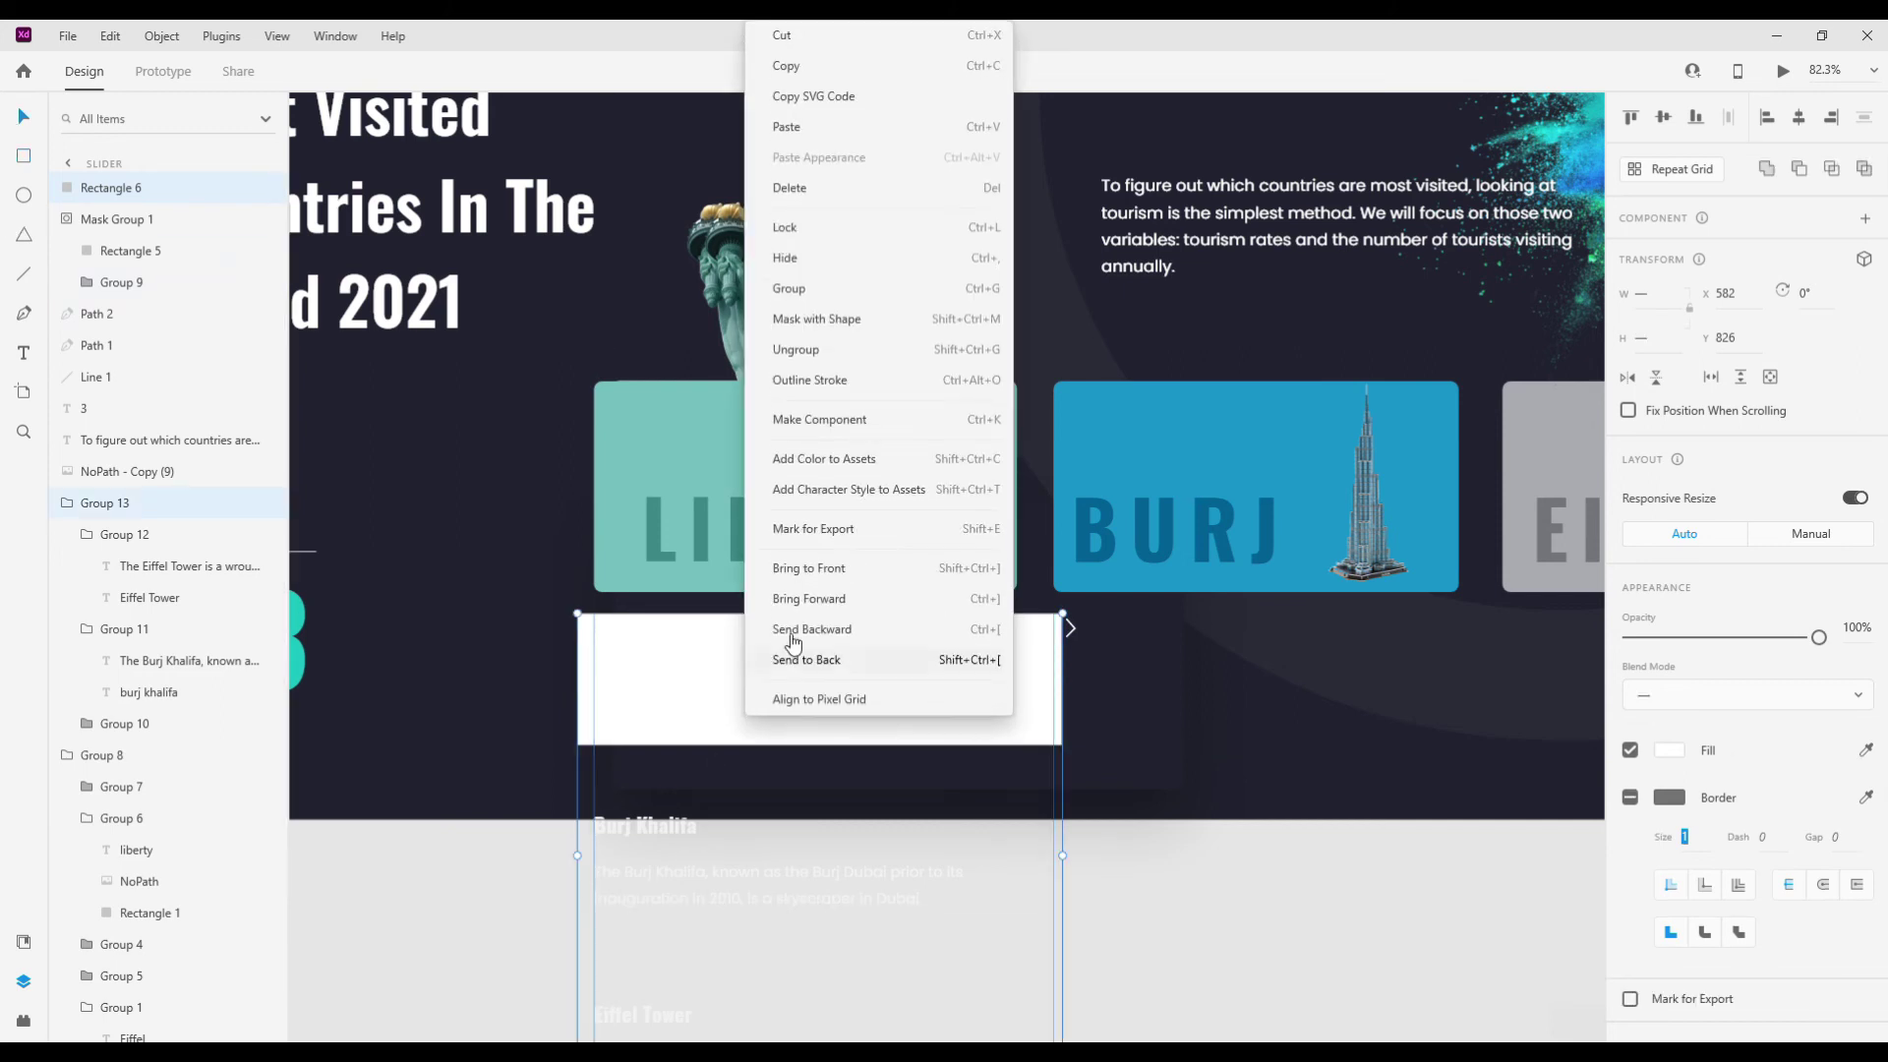
click(851, 319)
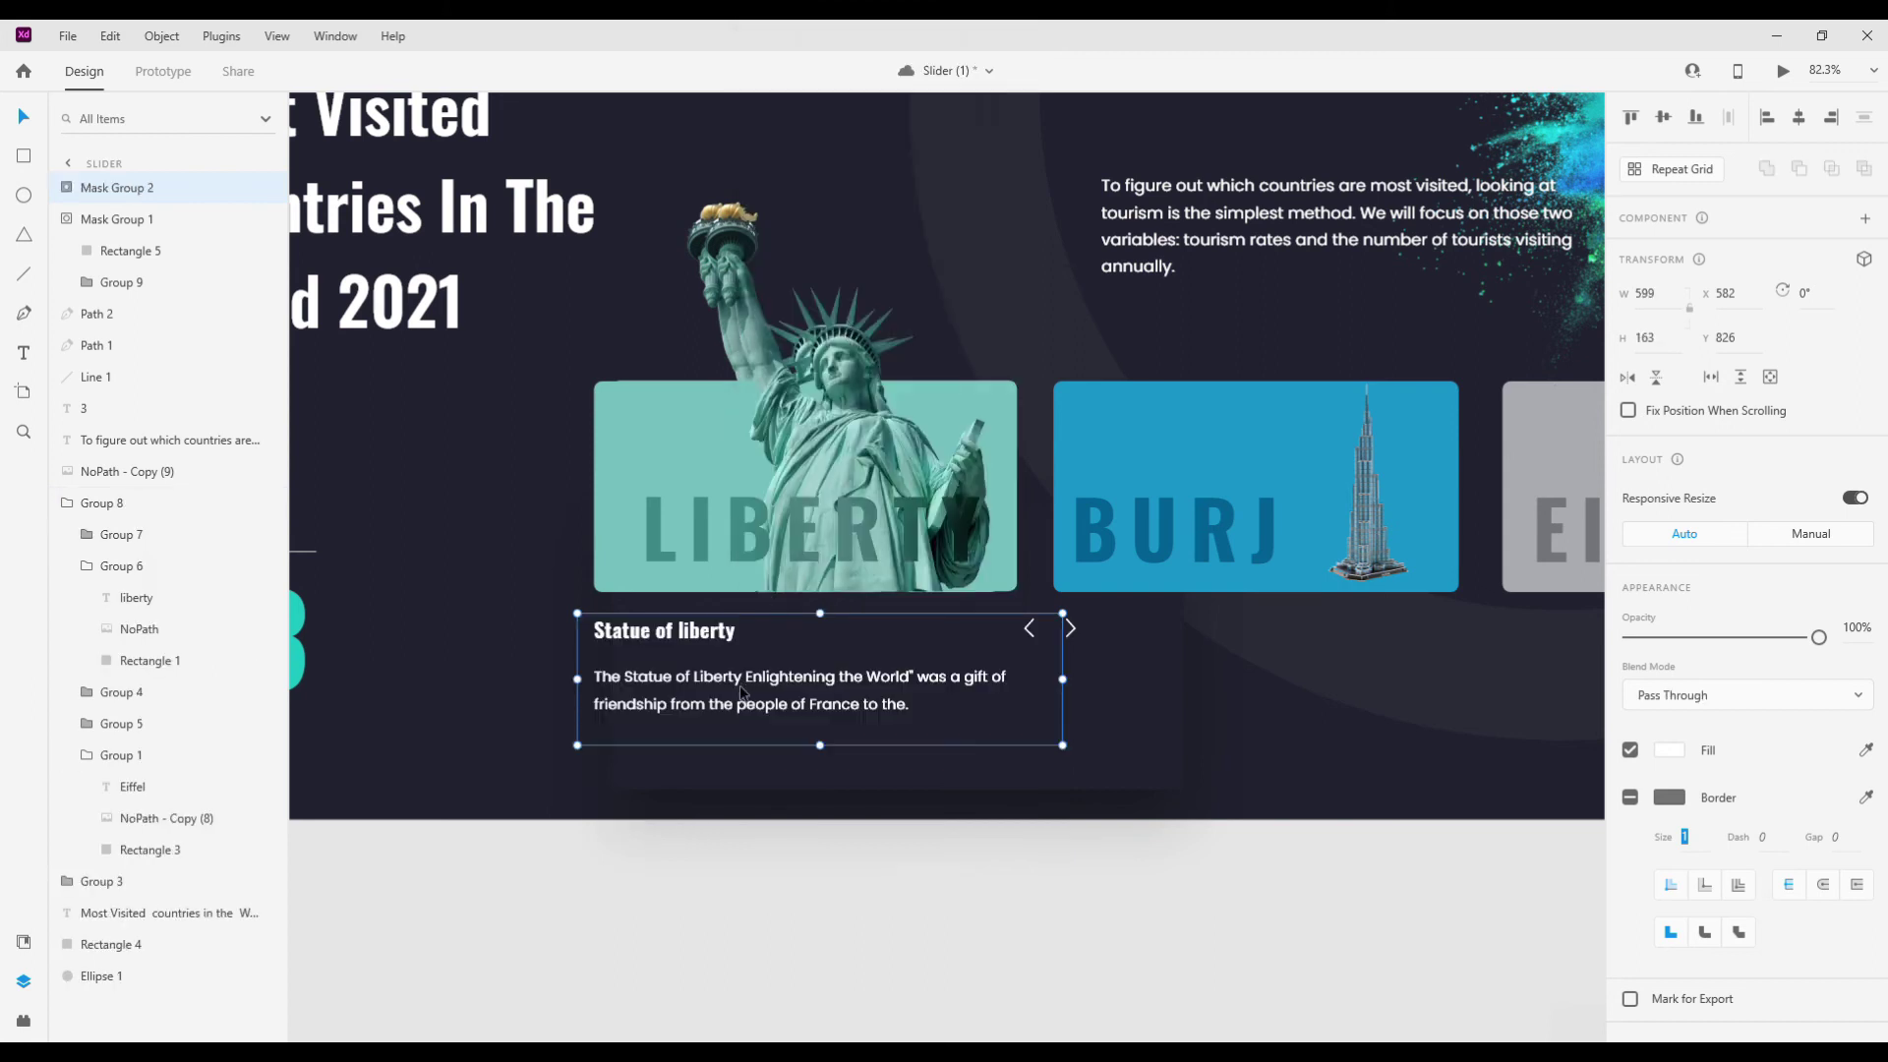
scroll(820, 673, down, 3)
scroll(1048, 811, down, 2)
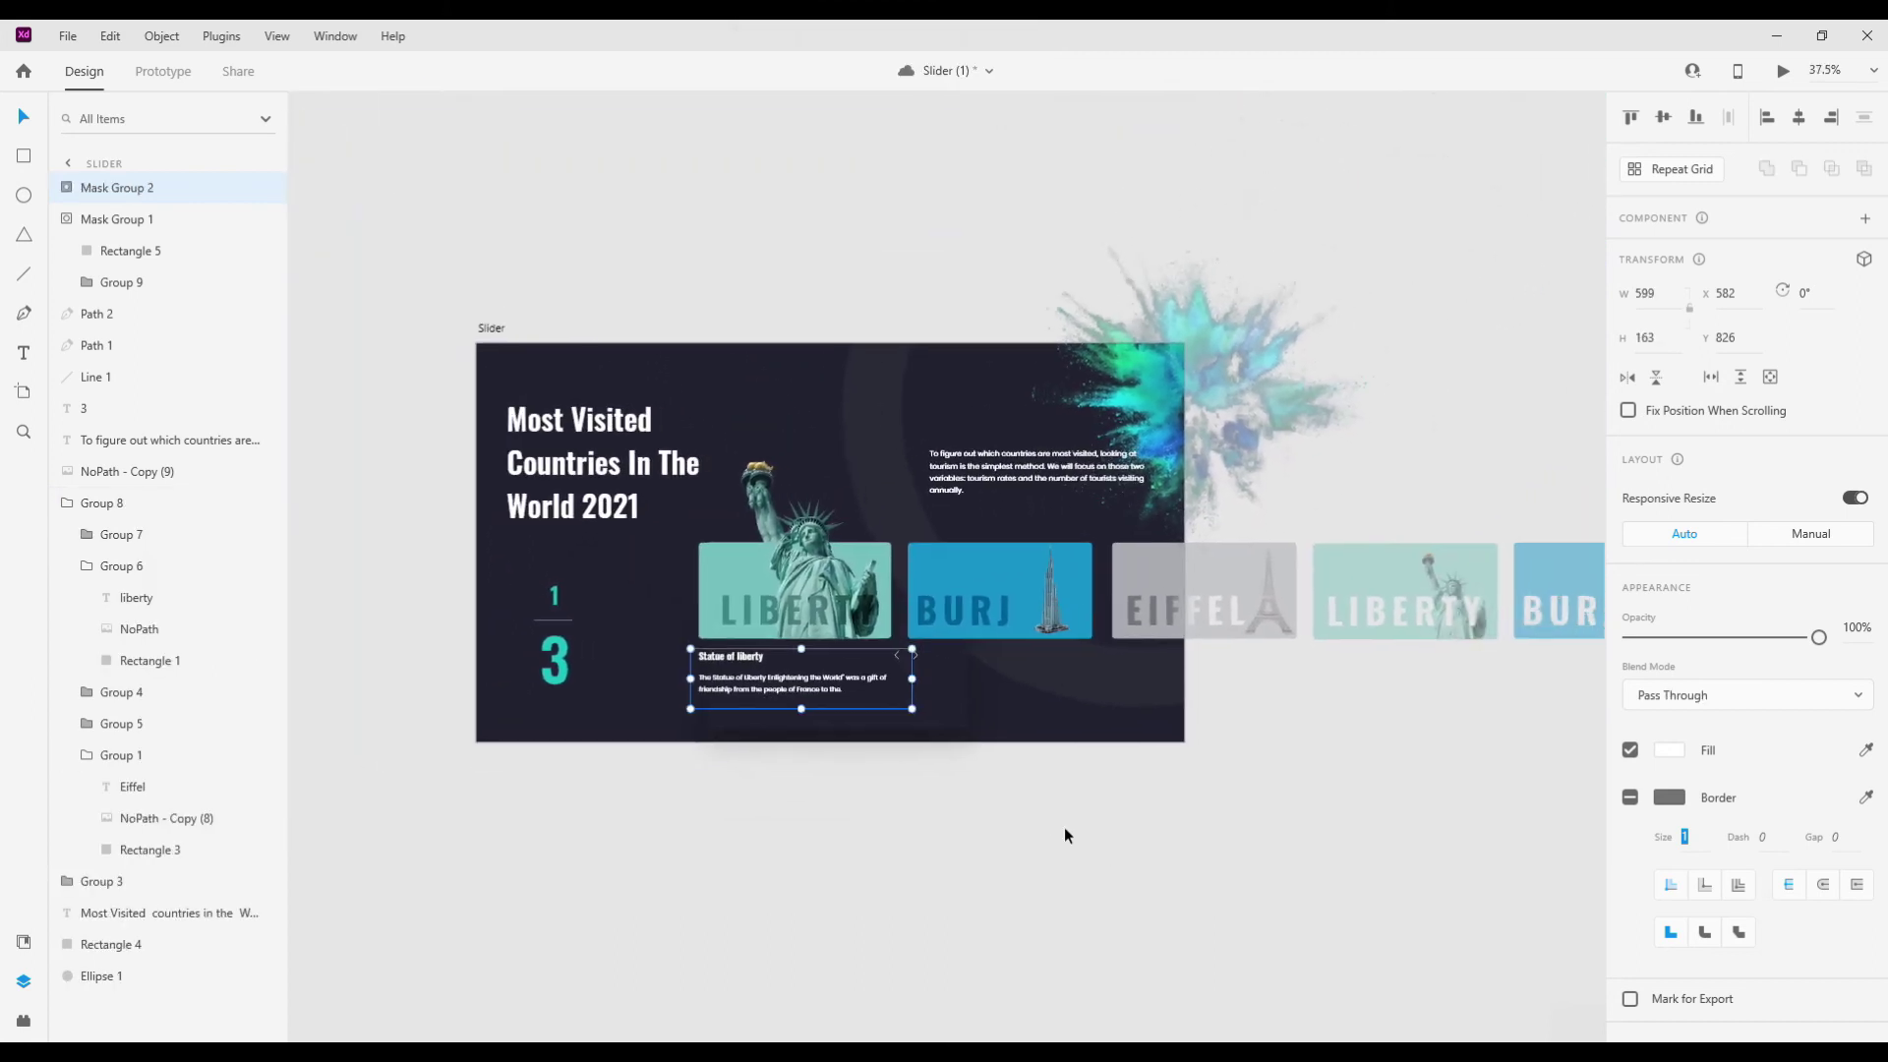
scroll(1064, 828, down, 2)
click(1027, 801)
- Duplicate the Slider artboard beside the original as Slider – 1
scroll(437, 355, down, 1)
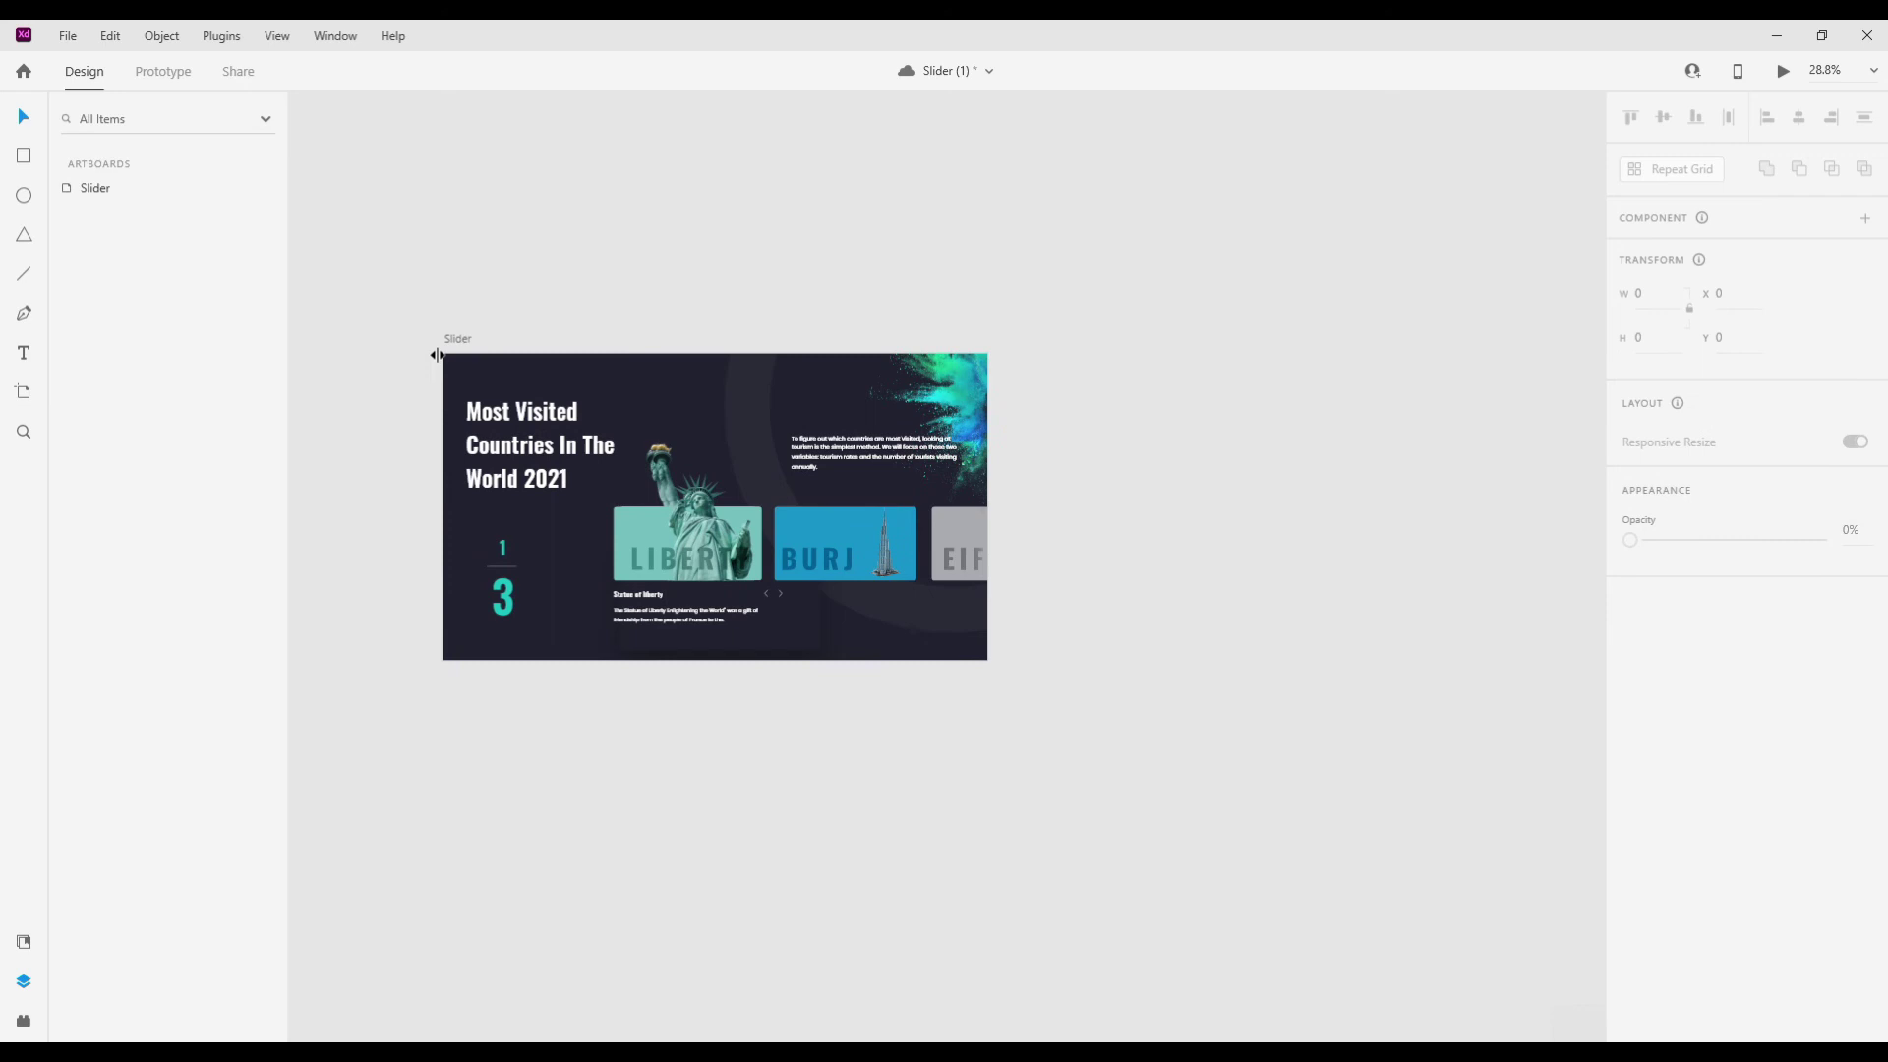
click(439, 338)
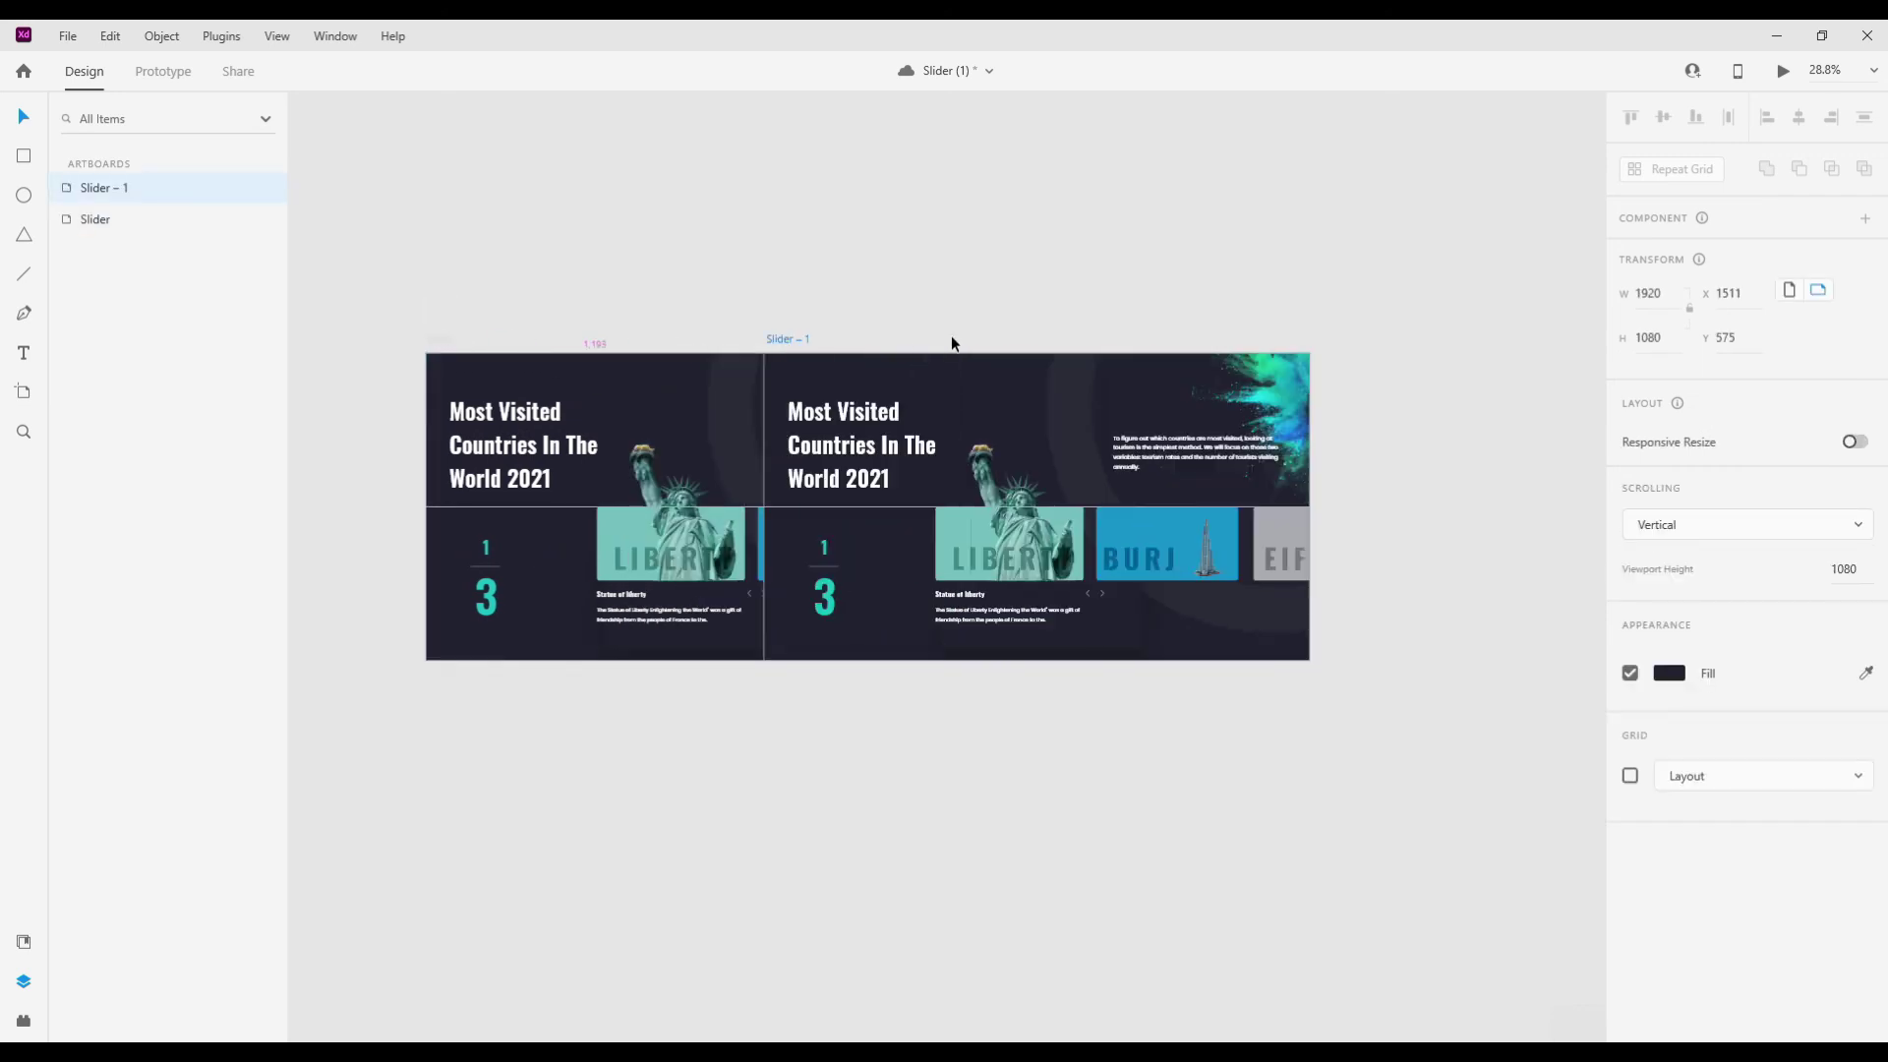
drag(439, 337, 1044, 347)
scroll(984, 304, right, 5)
click(906, 523)
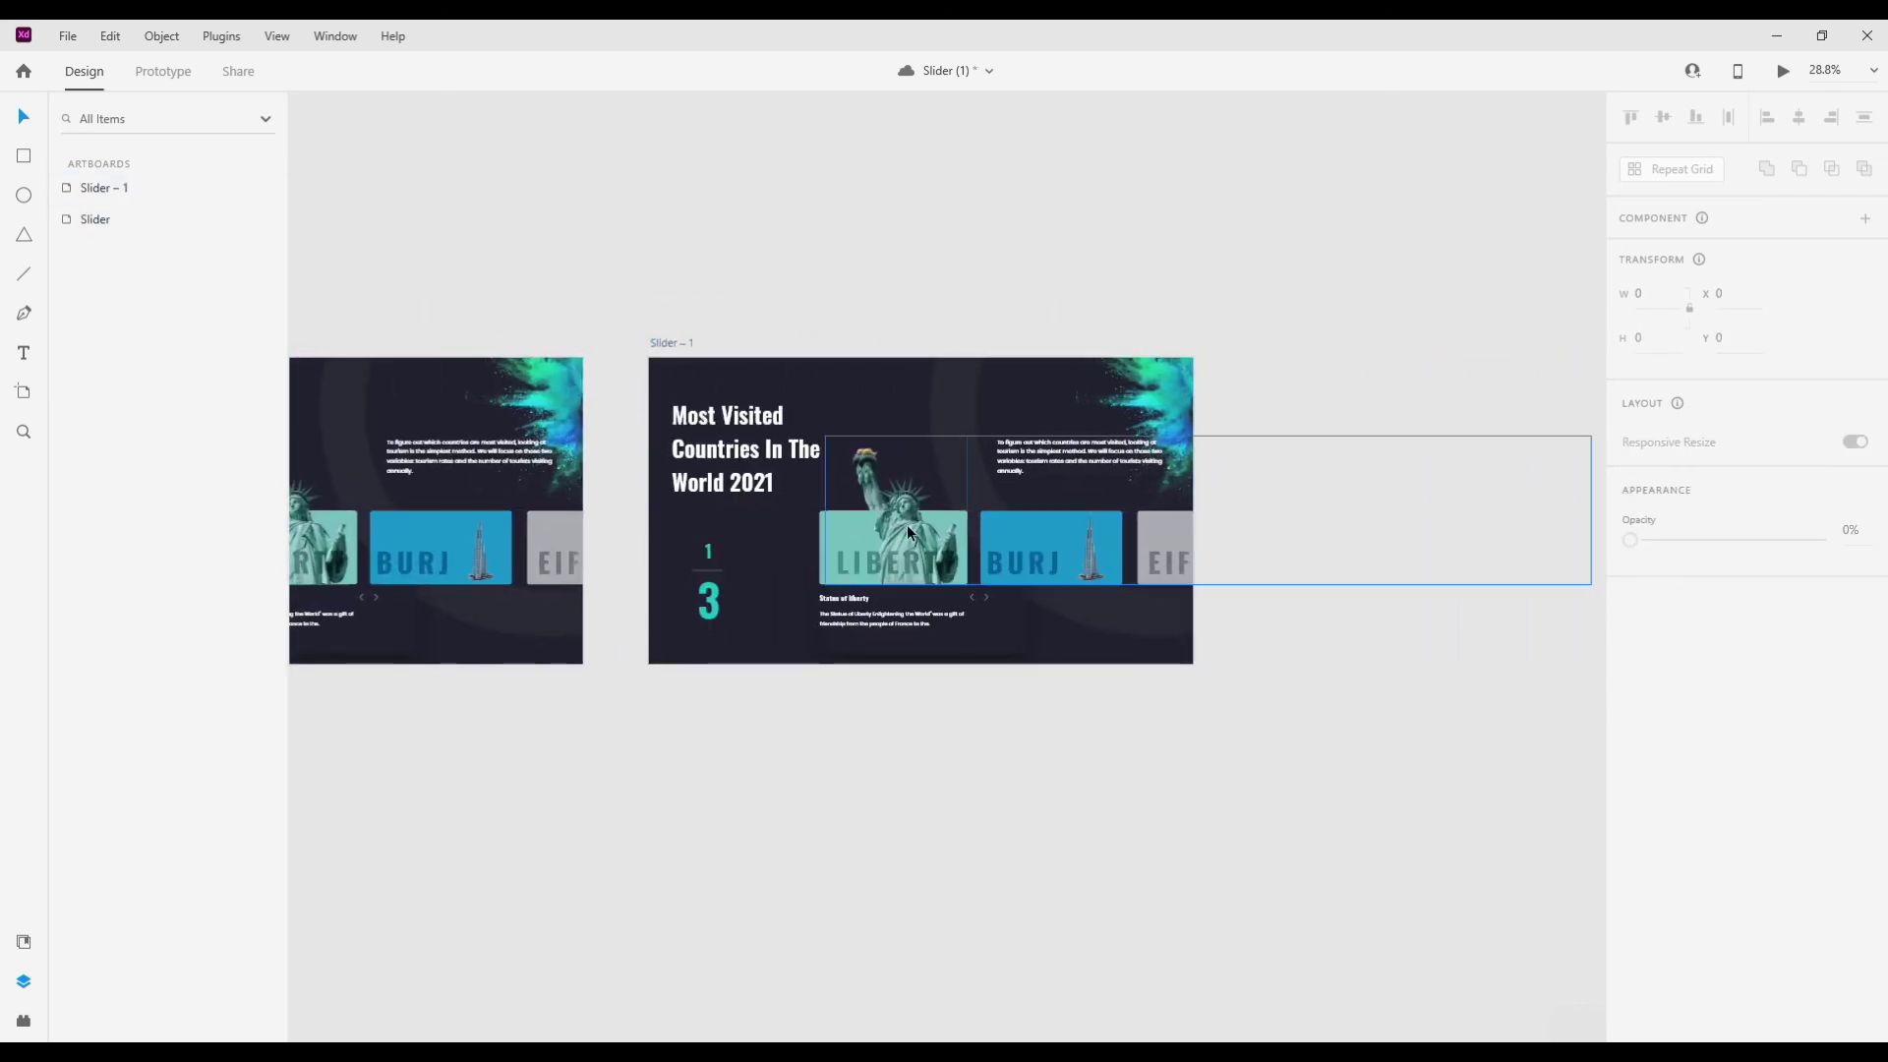
- Fade the copied Liberty card to invisible, undo the fade, and reselect the Slider artboard
scroll(925, 546, up, 2)
double_click(941, 570)
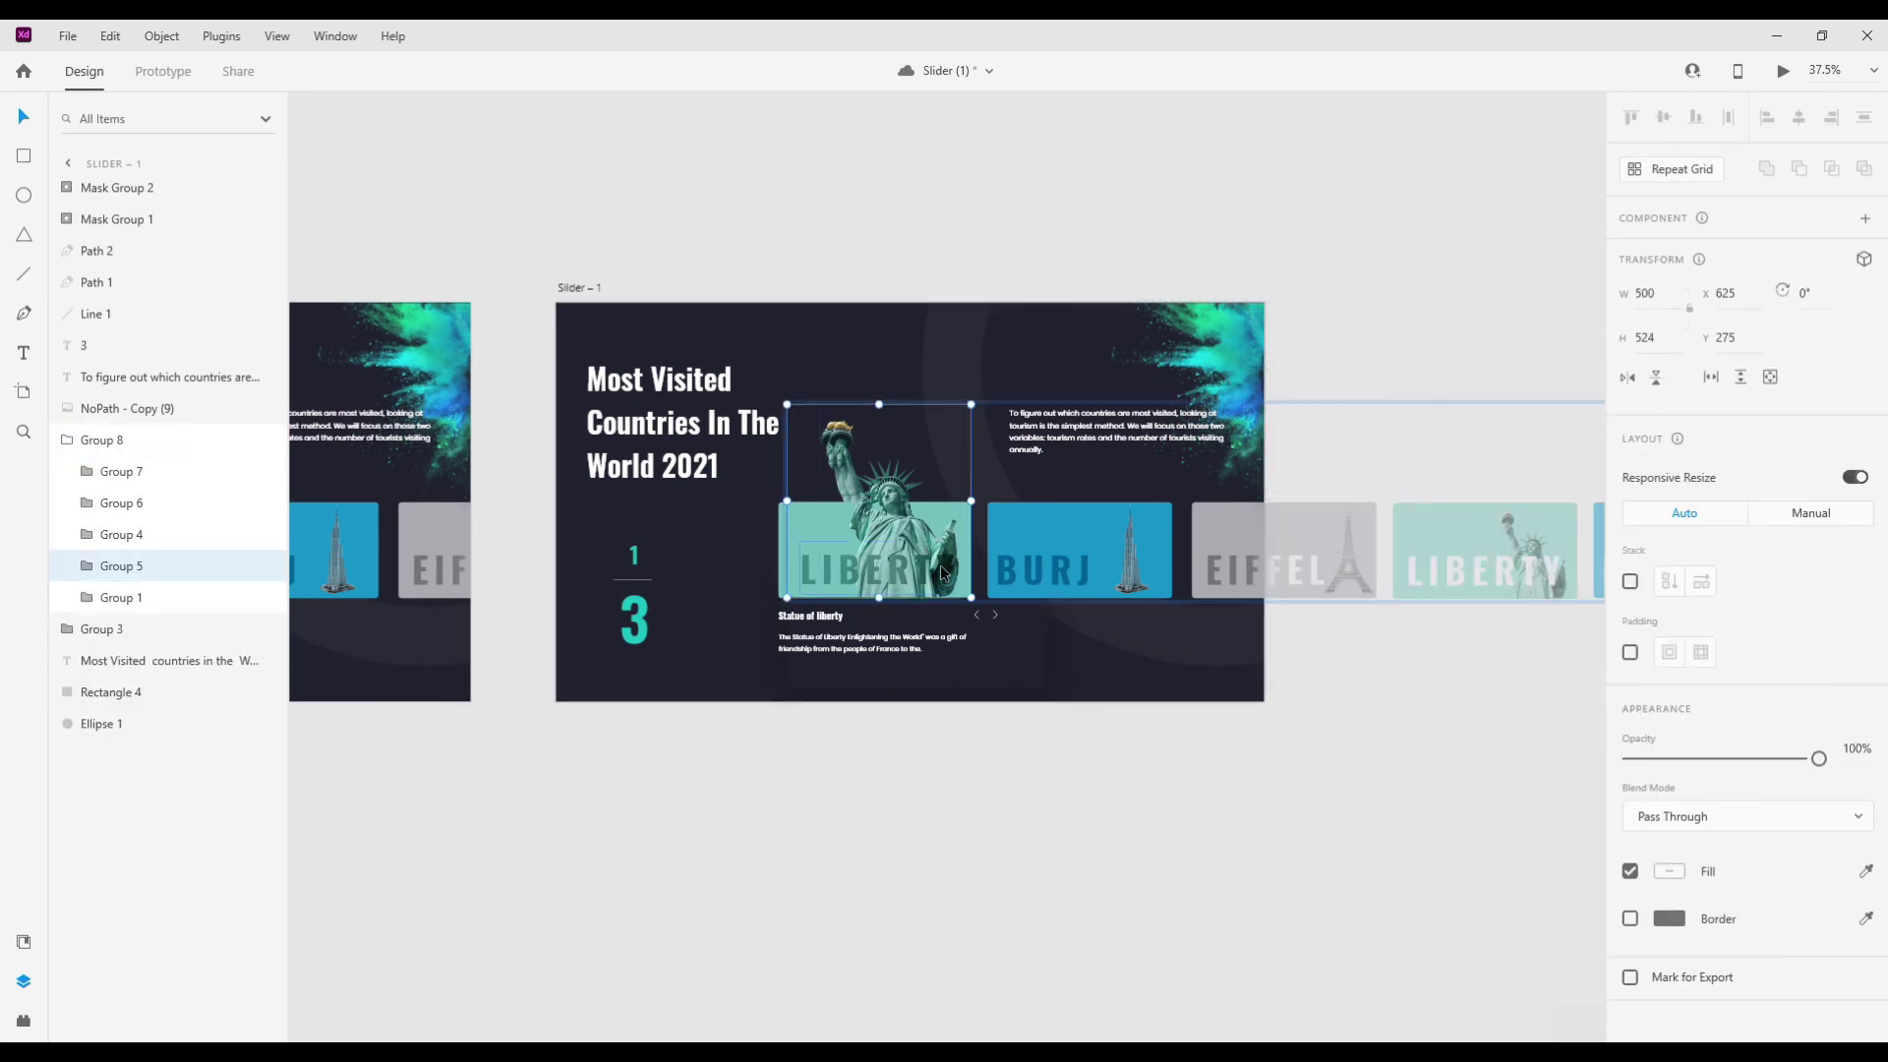
drag(1818, 760, 1272, 767)
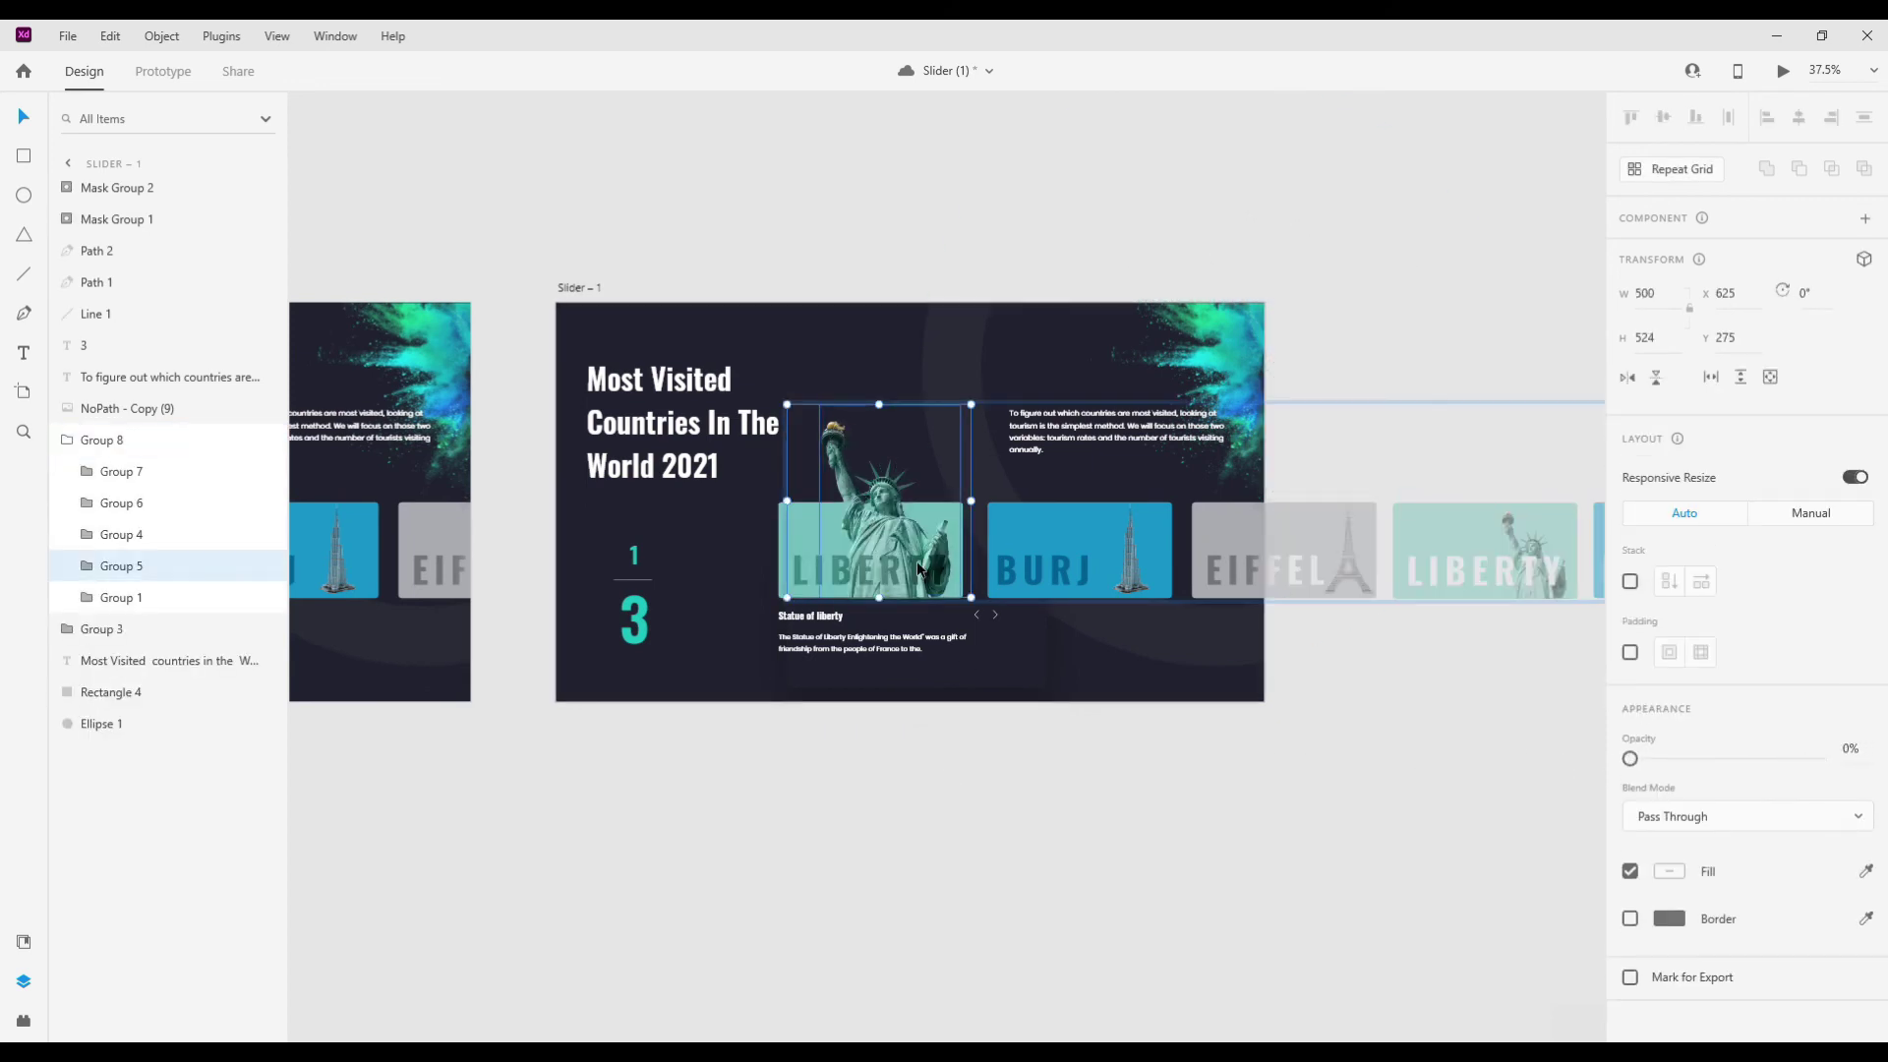
key(ctrl+z)
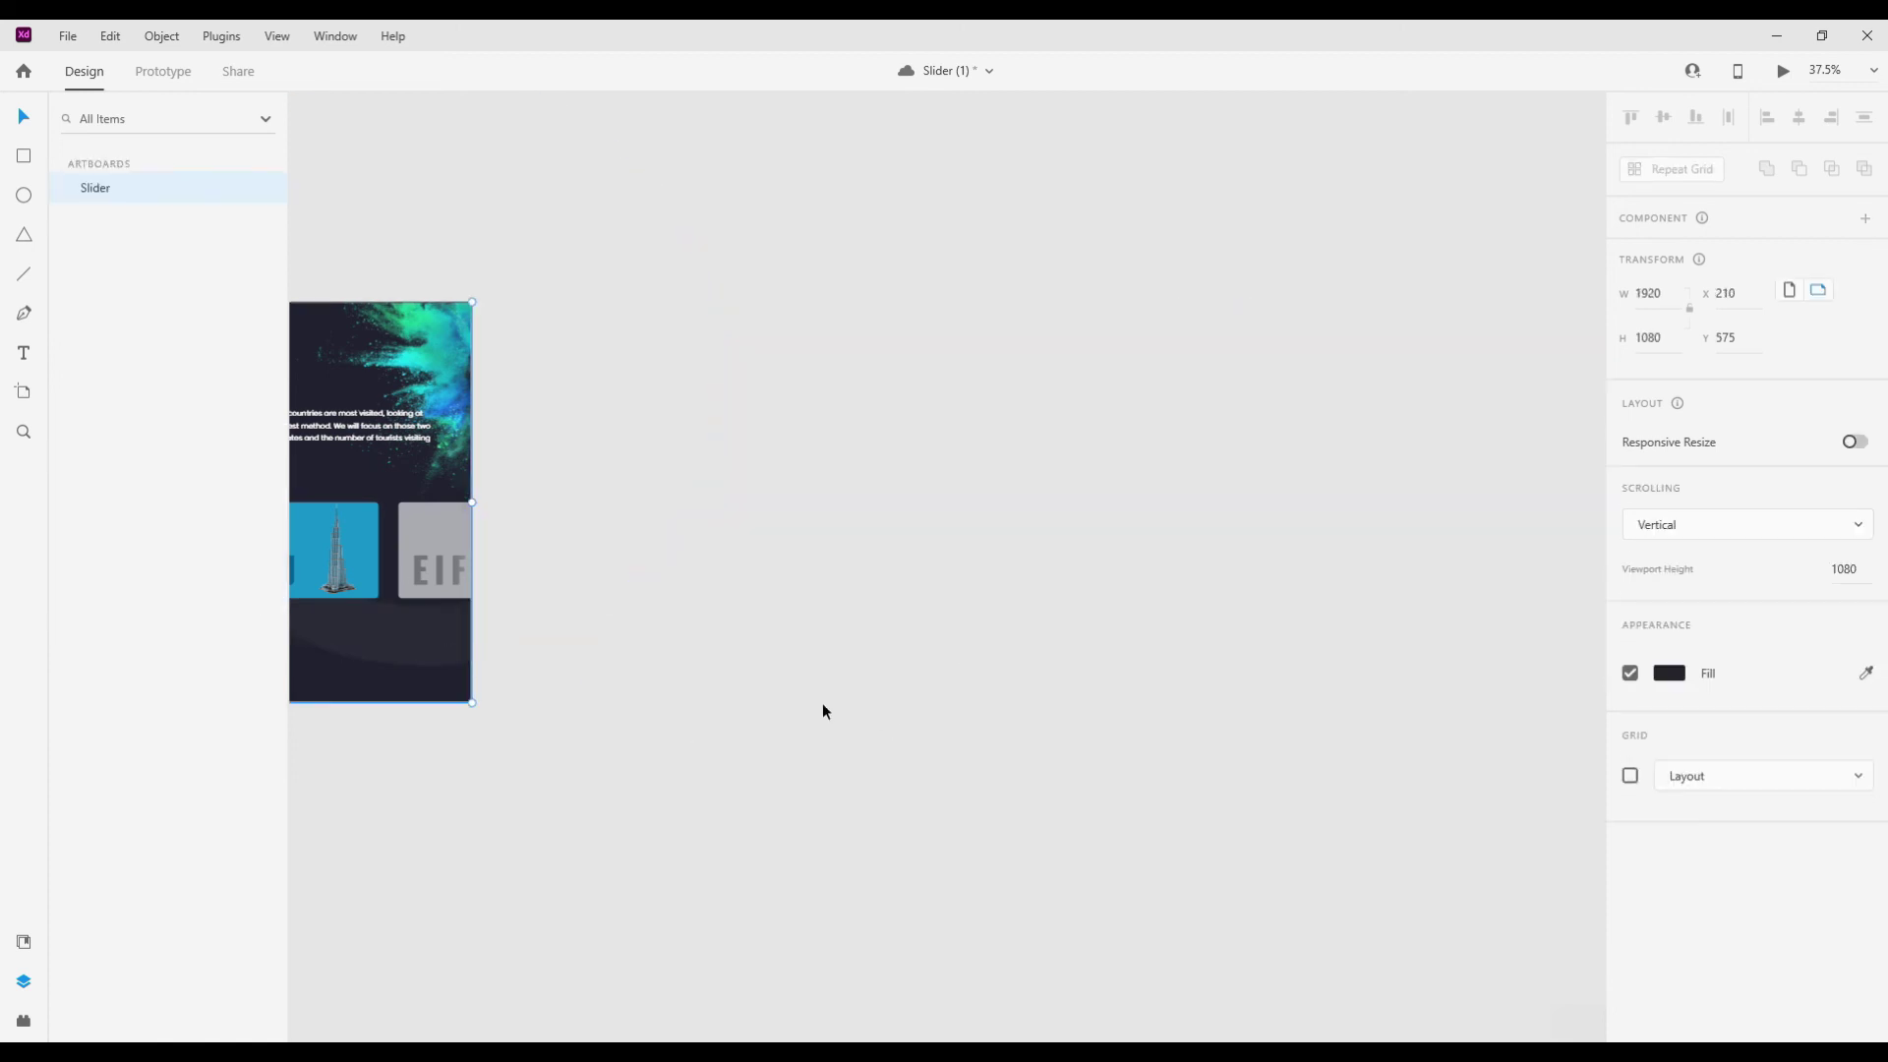
click(564, 603)
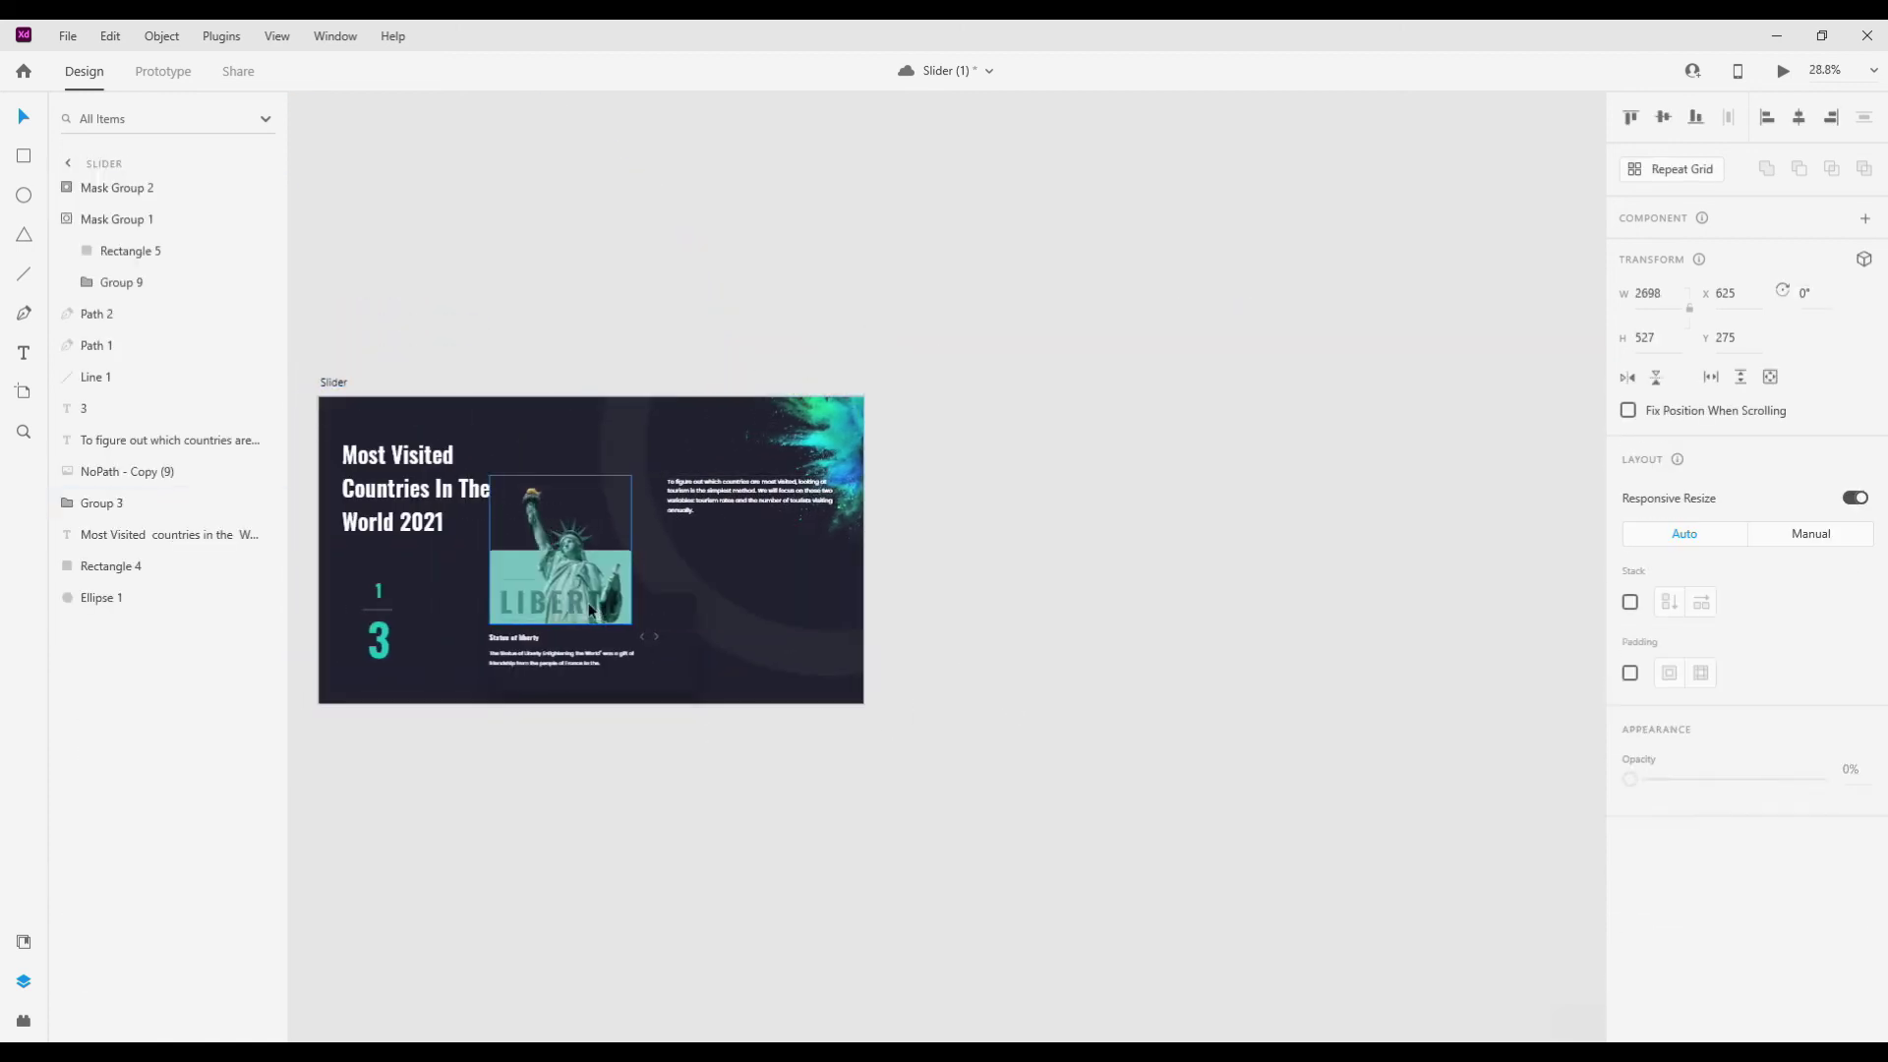
key(Escape)
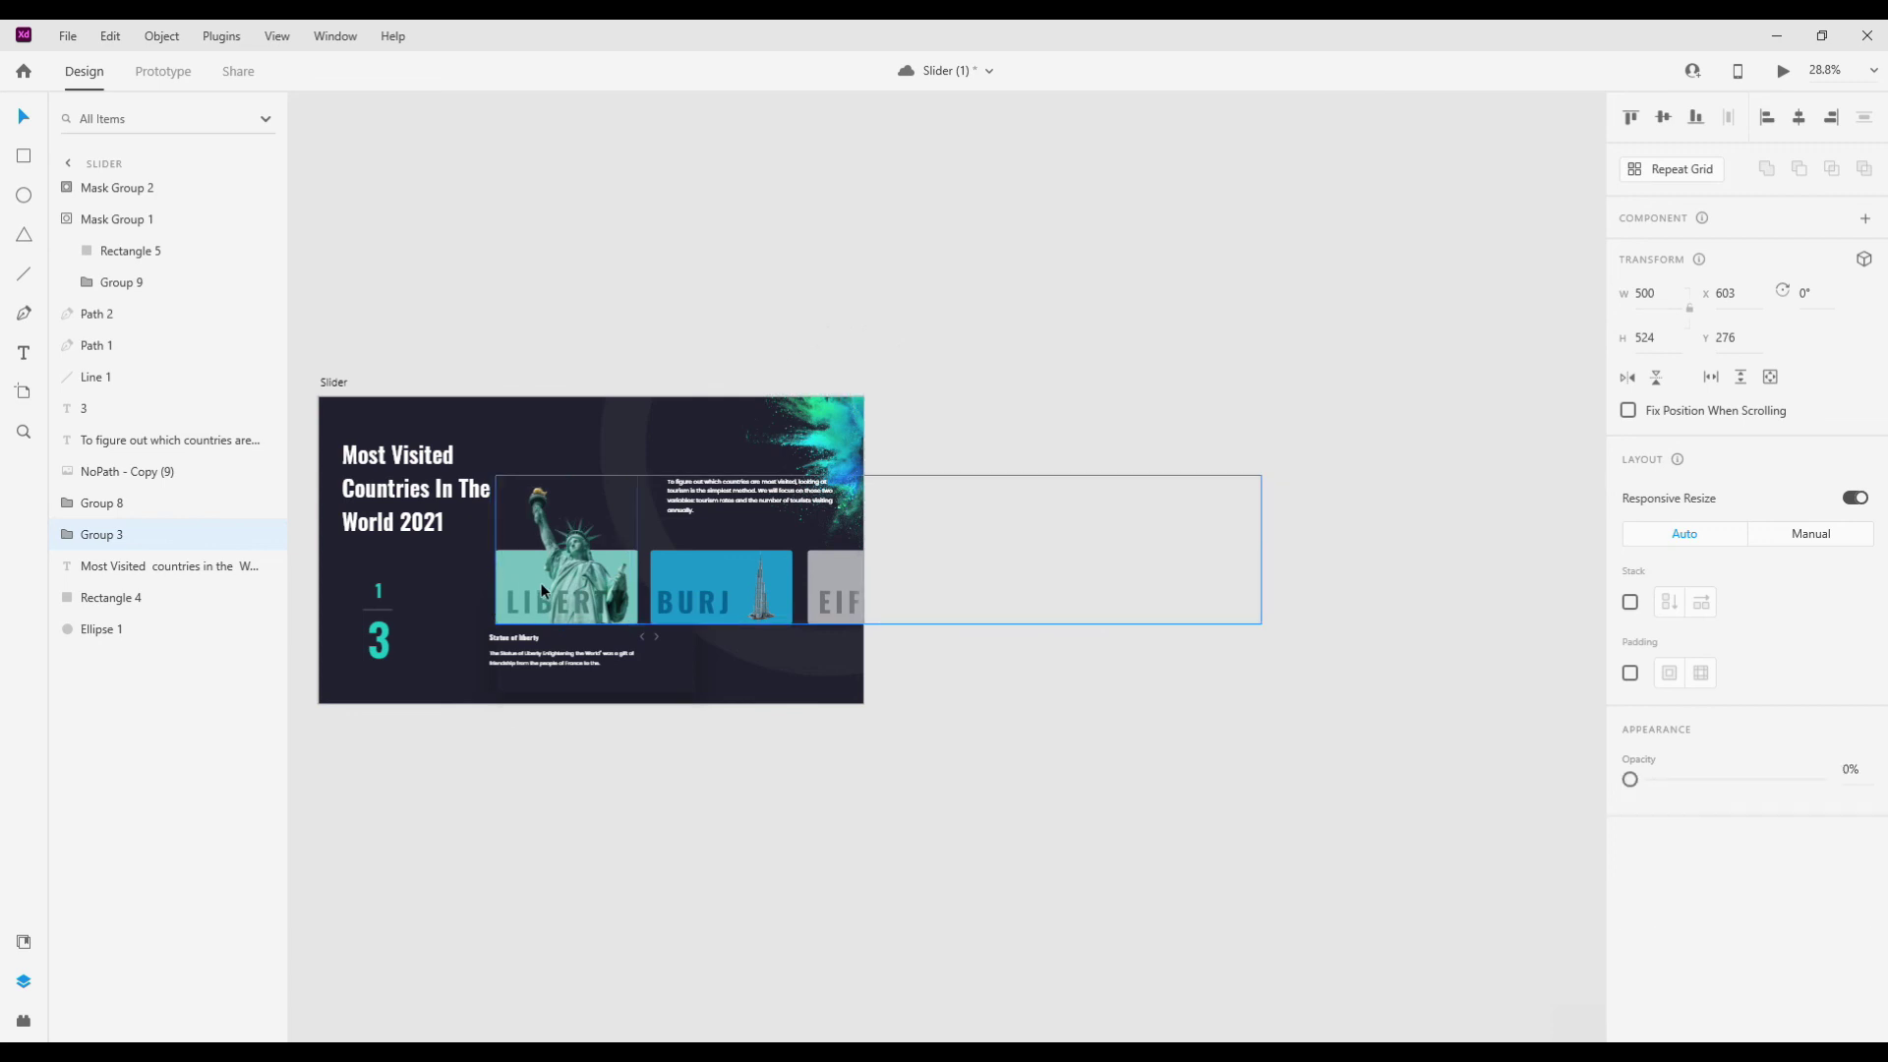
scroll(542, 590, up, 2)
scroll(542, 590, up, 1)
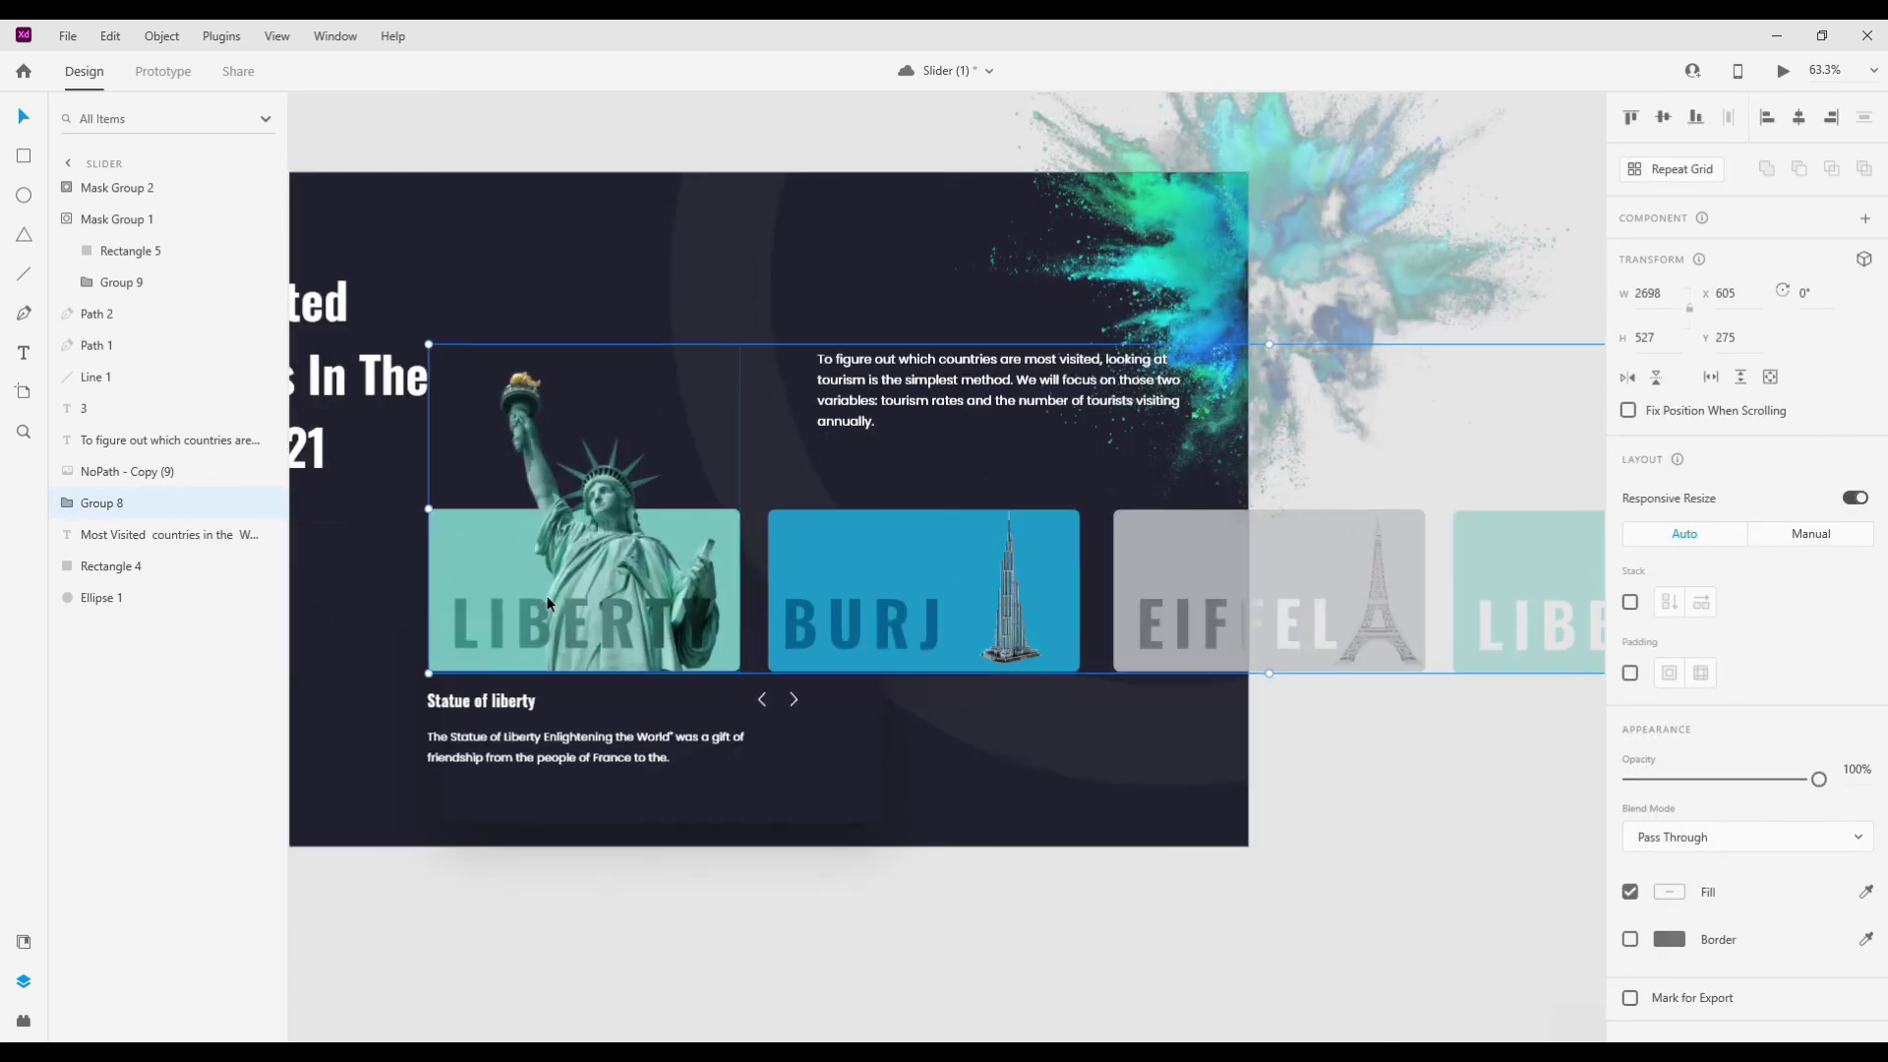
scroll(623, 830, down, 3)
scroll(413, 452, down, 1)
click(390, 439)
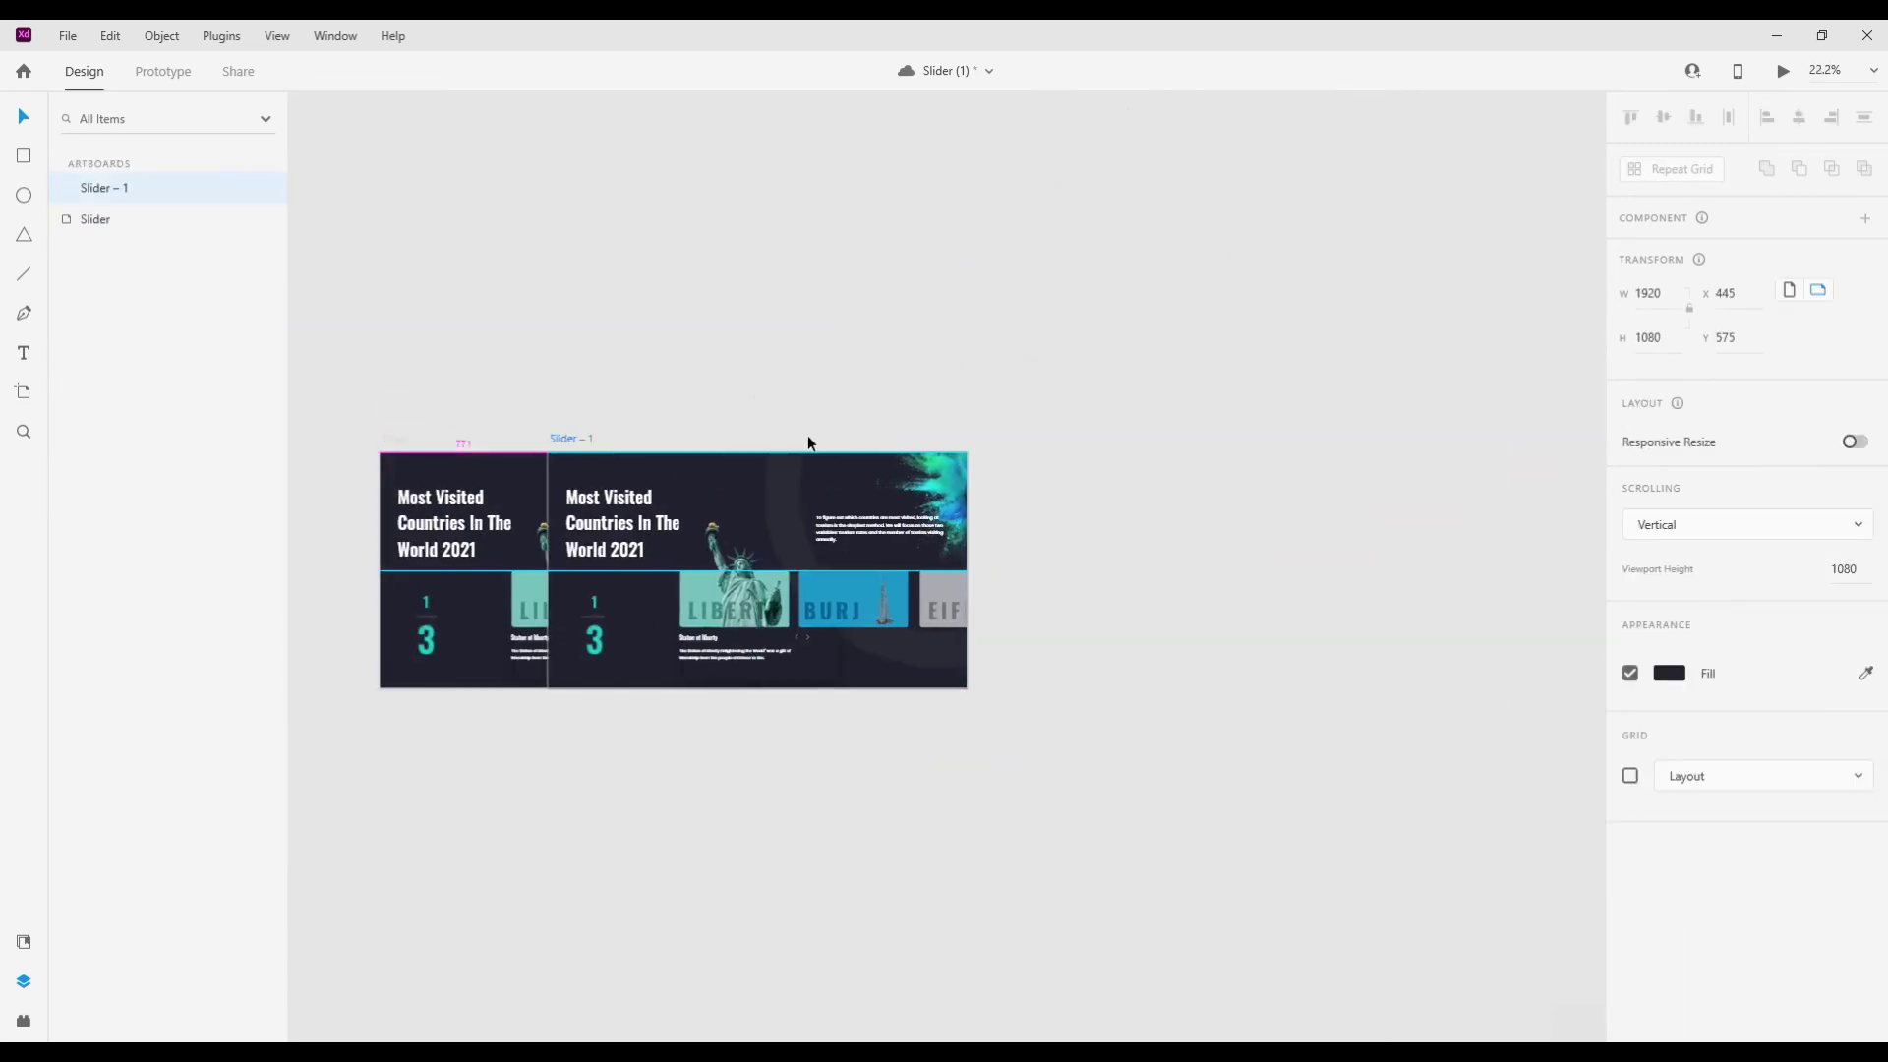
- Duplicate the Slider artboard and fade the copy's Liberty card to 0% opacity
drag(388, 442, 846, 443)
scroll(888, 593, right, 2)
scroll(888, 593, up, 1)
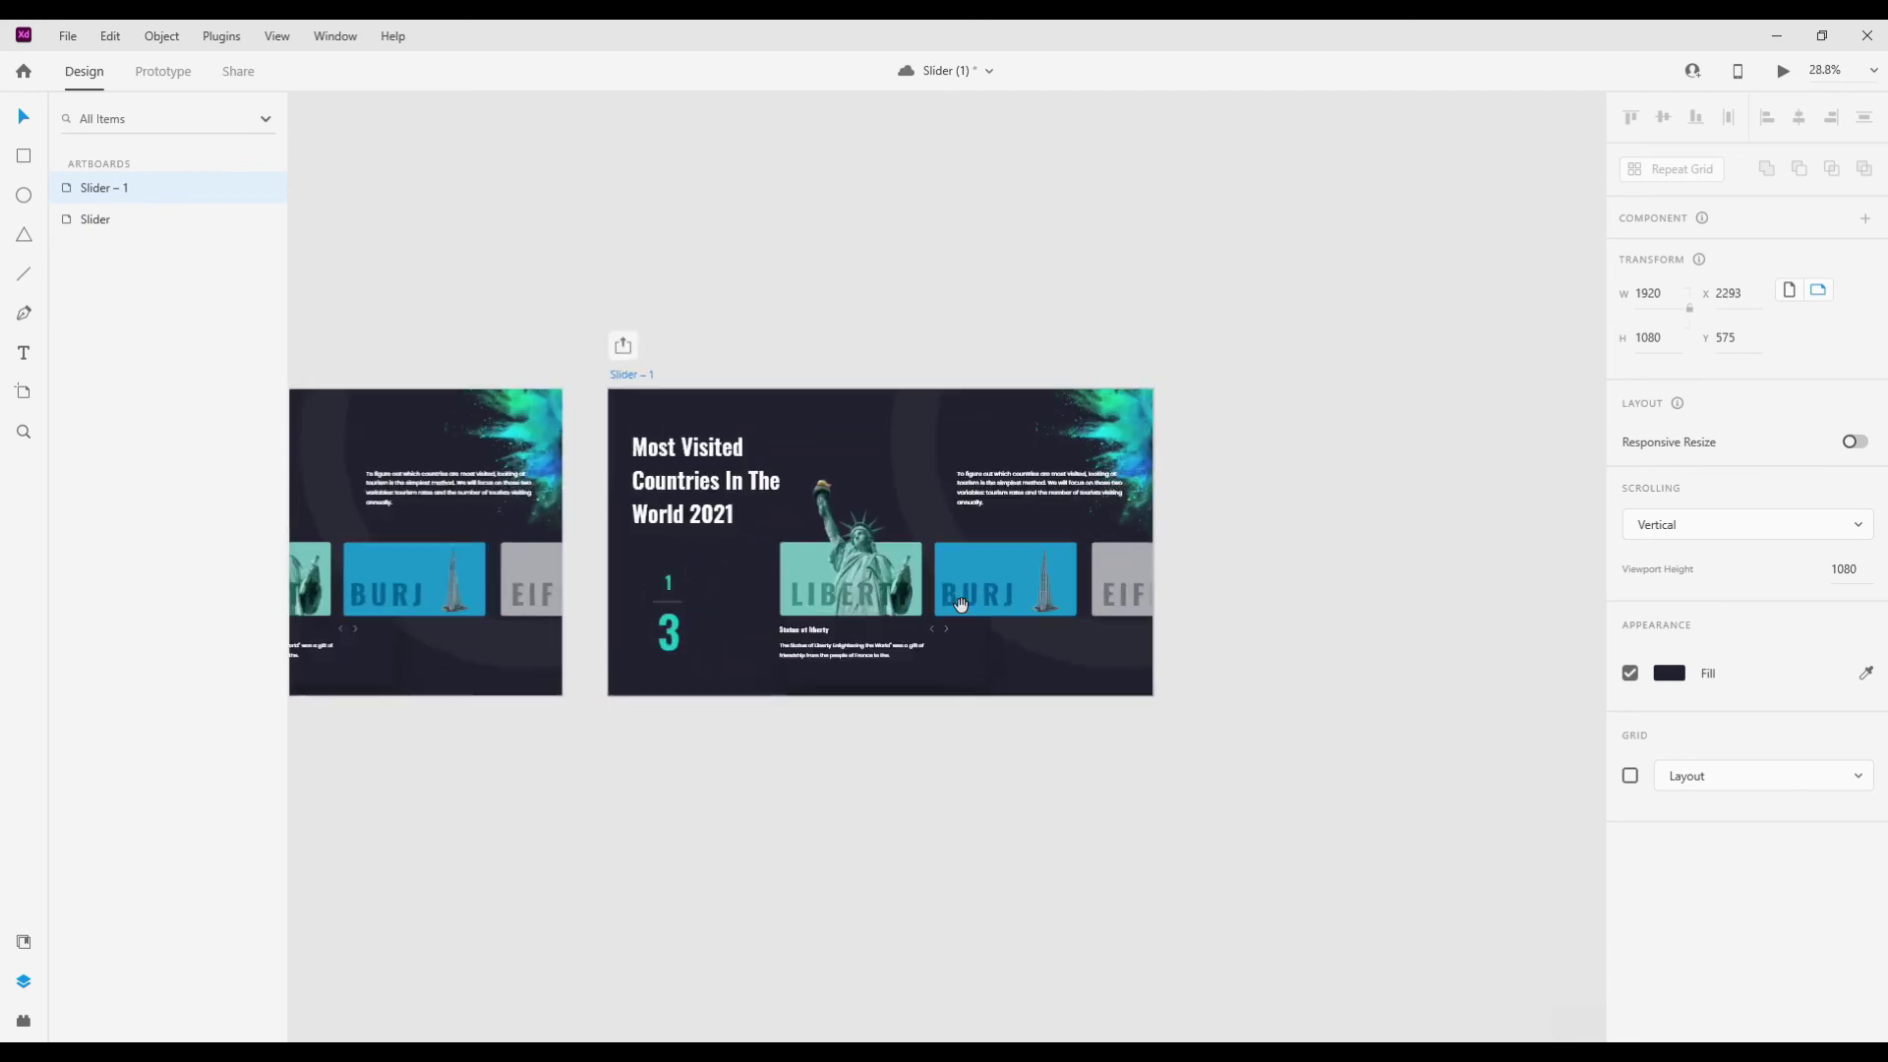
click(888, 593)
double_click(887, 592)
drag(1817, 761, 1623, 760)
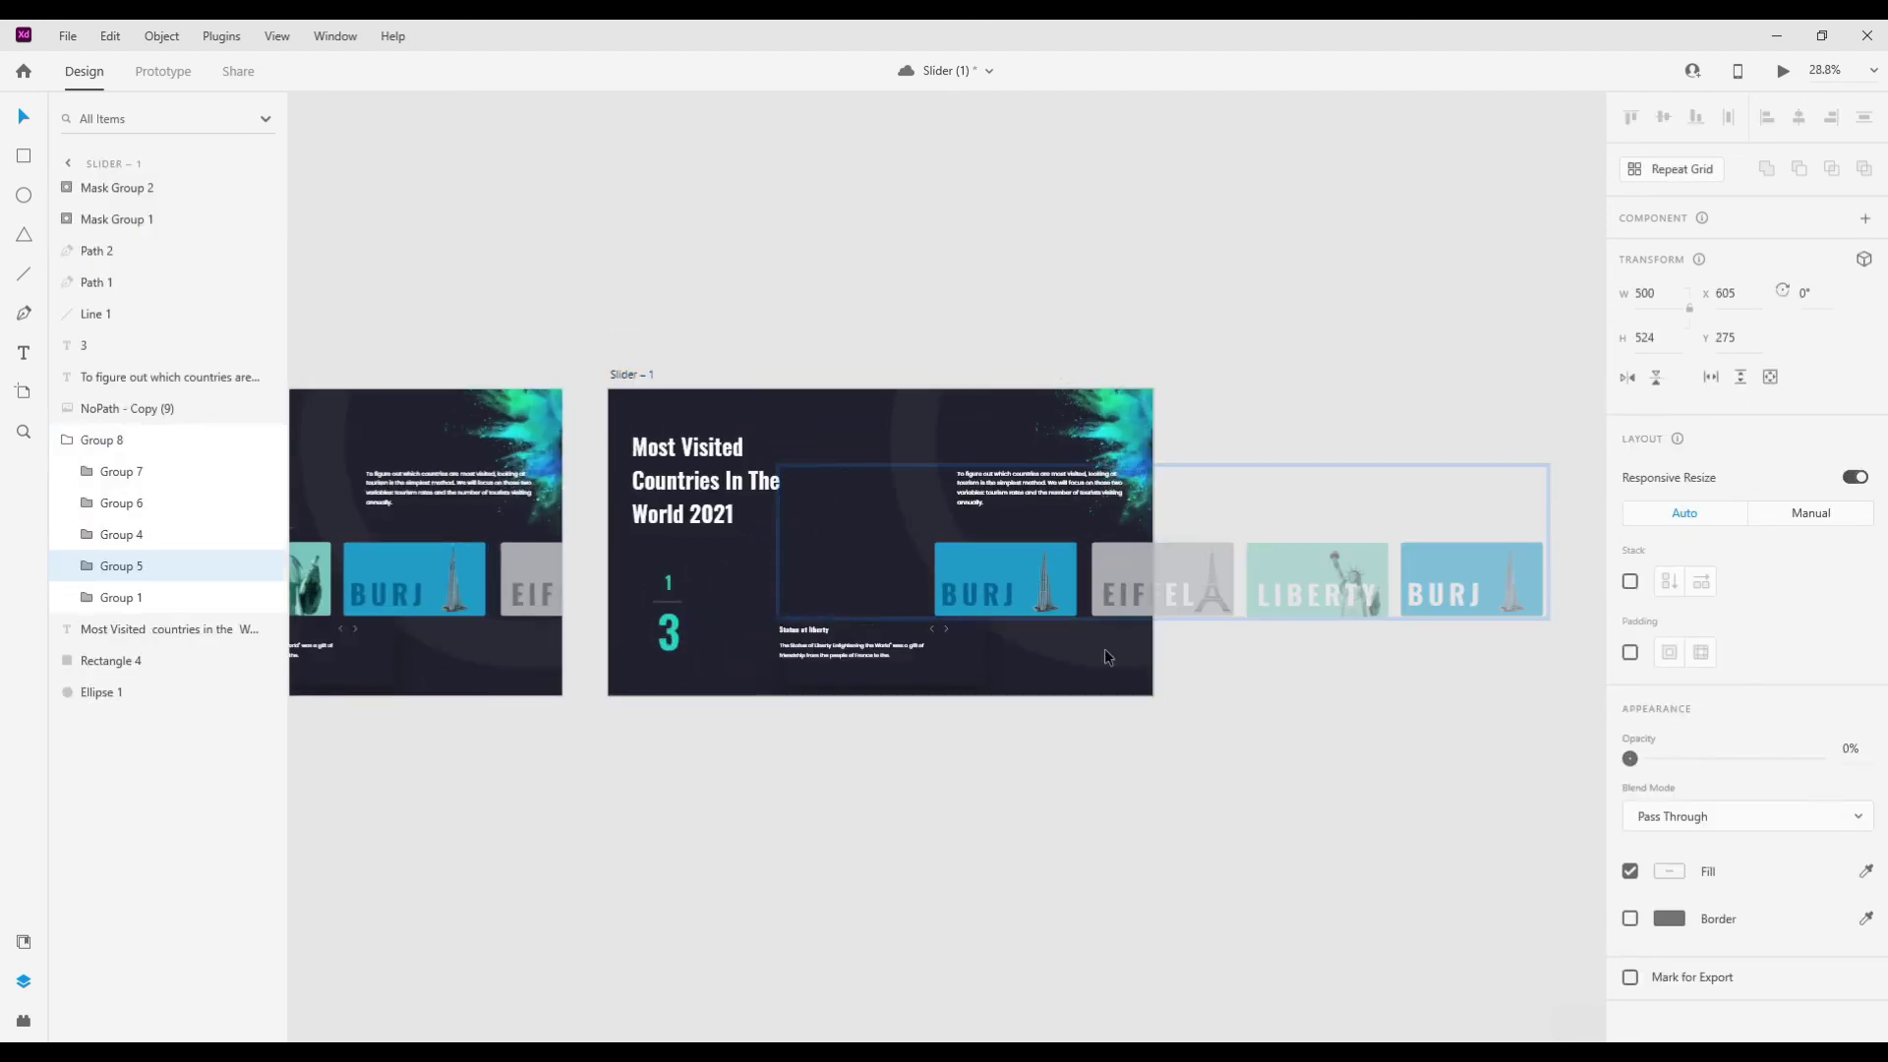
- Nudge the card row (Group 8) left so the Burj card leads
click(1023, 593)
key(shift+Left)
key(shift+Left)
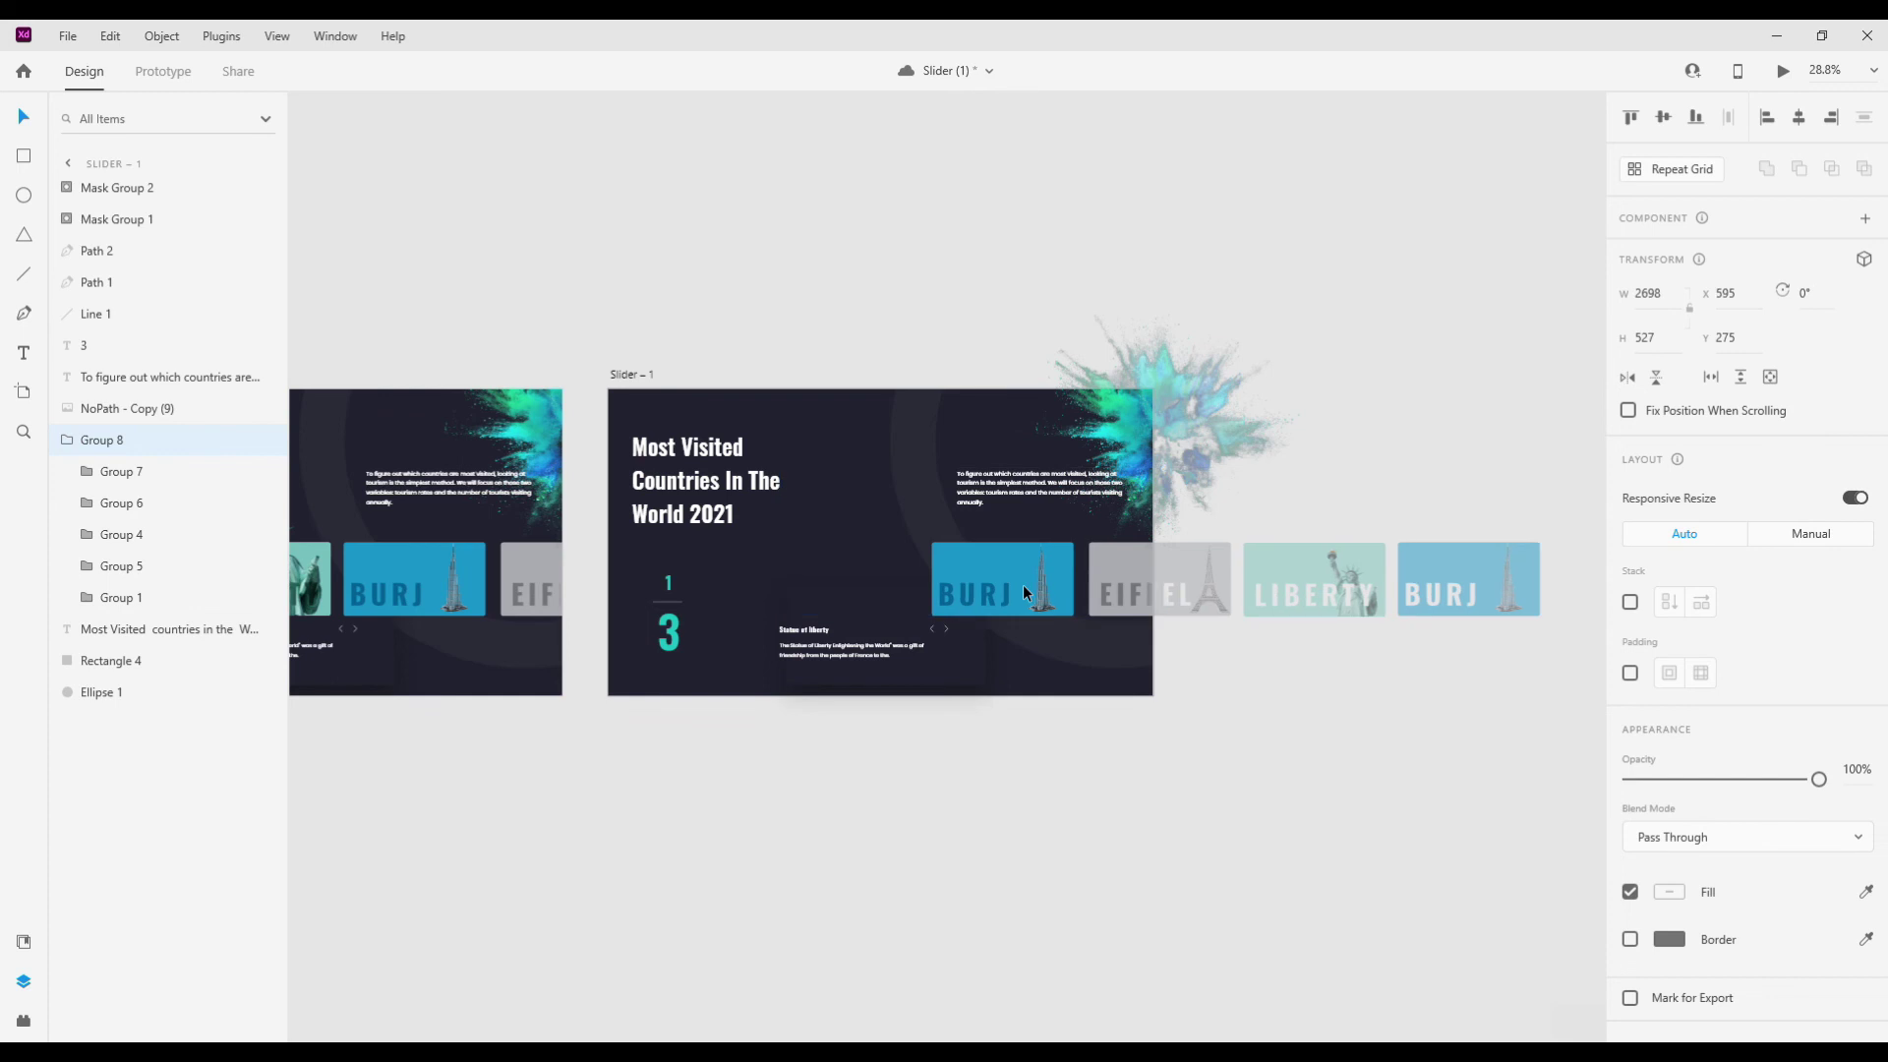
key(shift+Left)
key(shift+Left)
key(shift+Left)
key(shift+Left)
key(shift+Left)
key(shift+Left)
key(shift+Left)
key(shift+Left)
key(shift+Left)
key(shift+Left)
key(shift+Left)
key(shift+Left)
key(shift+Left)
key(shift+Left)
key(shift+Left)
key(shift+Left)
key(shift+Left)
key(shift+Left)
key(shift+Left)
key(shift+Left)
key(shift+Left)
key(shift+Left)
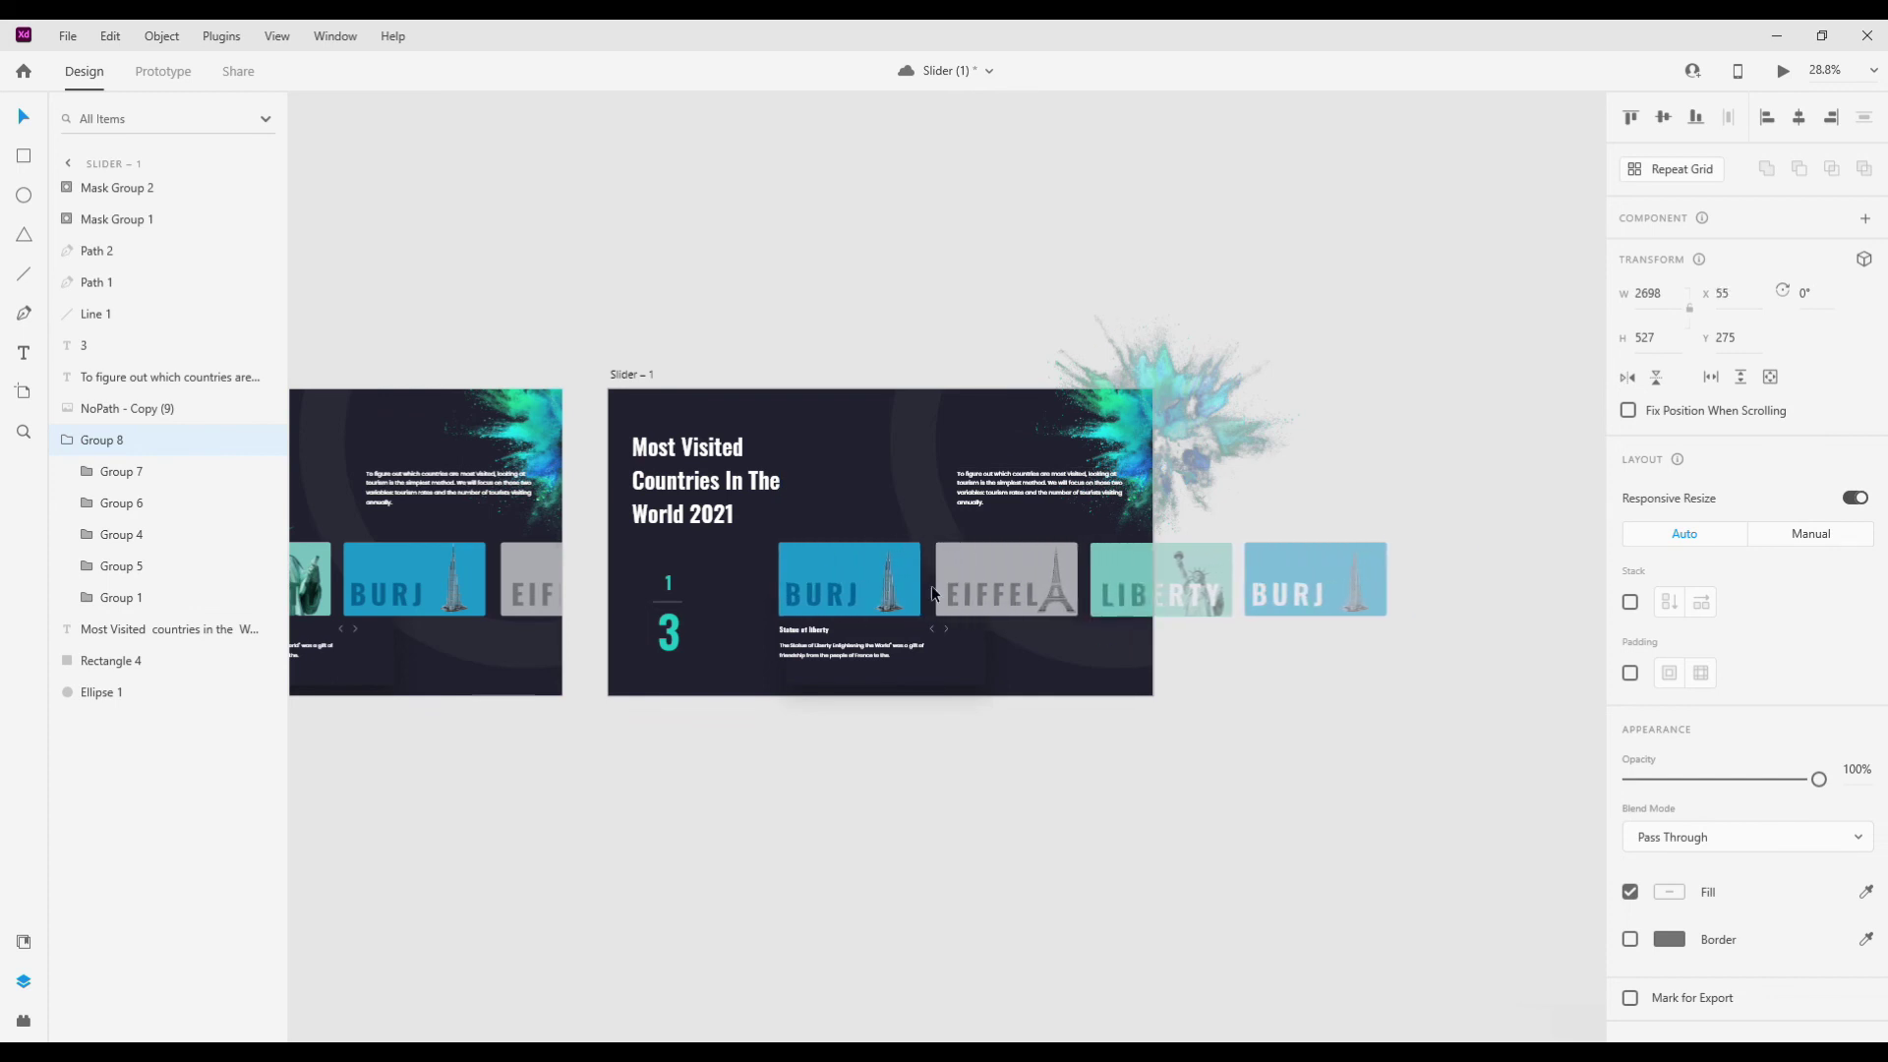
scroll(889, 587, up, 5)
key(shift+Right)
key(shift+Right)
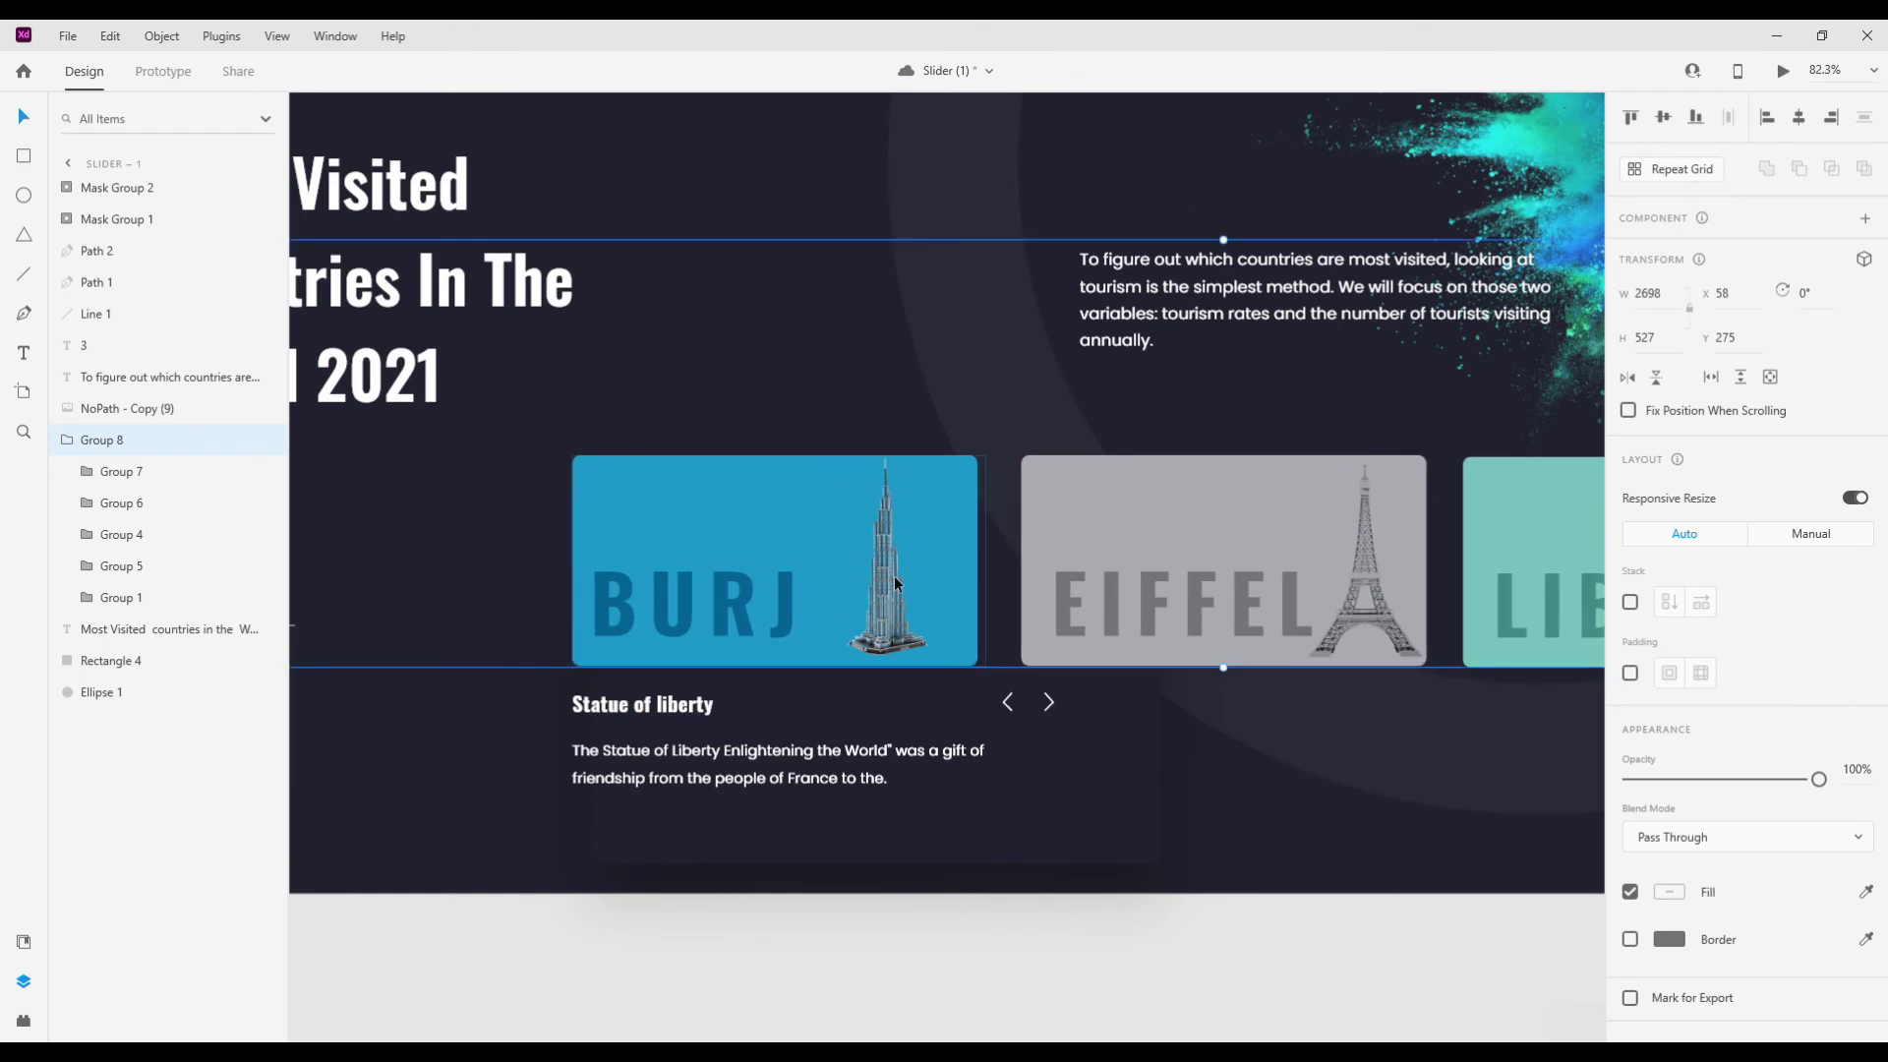
double_click(890, 578)
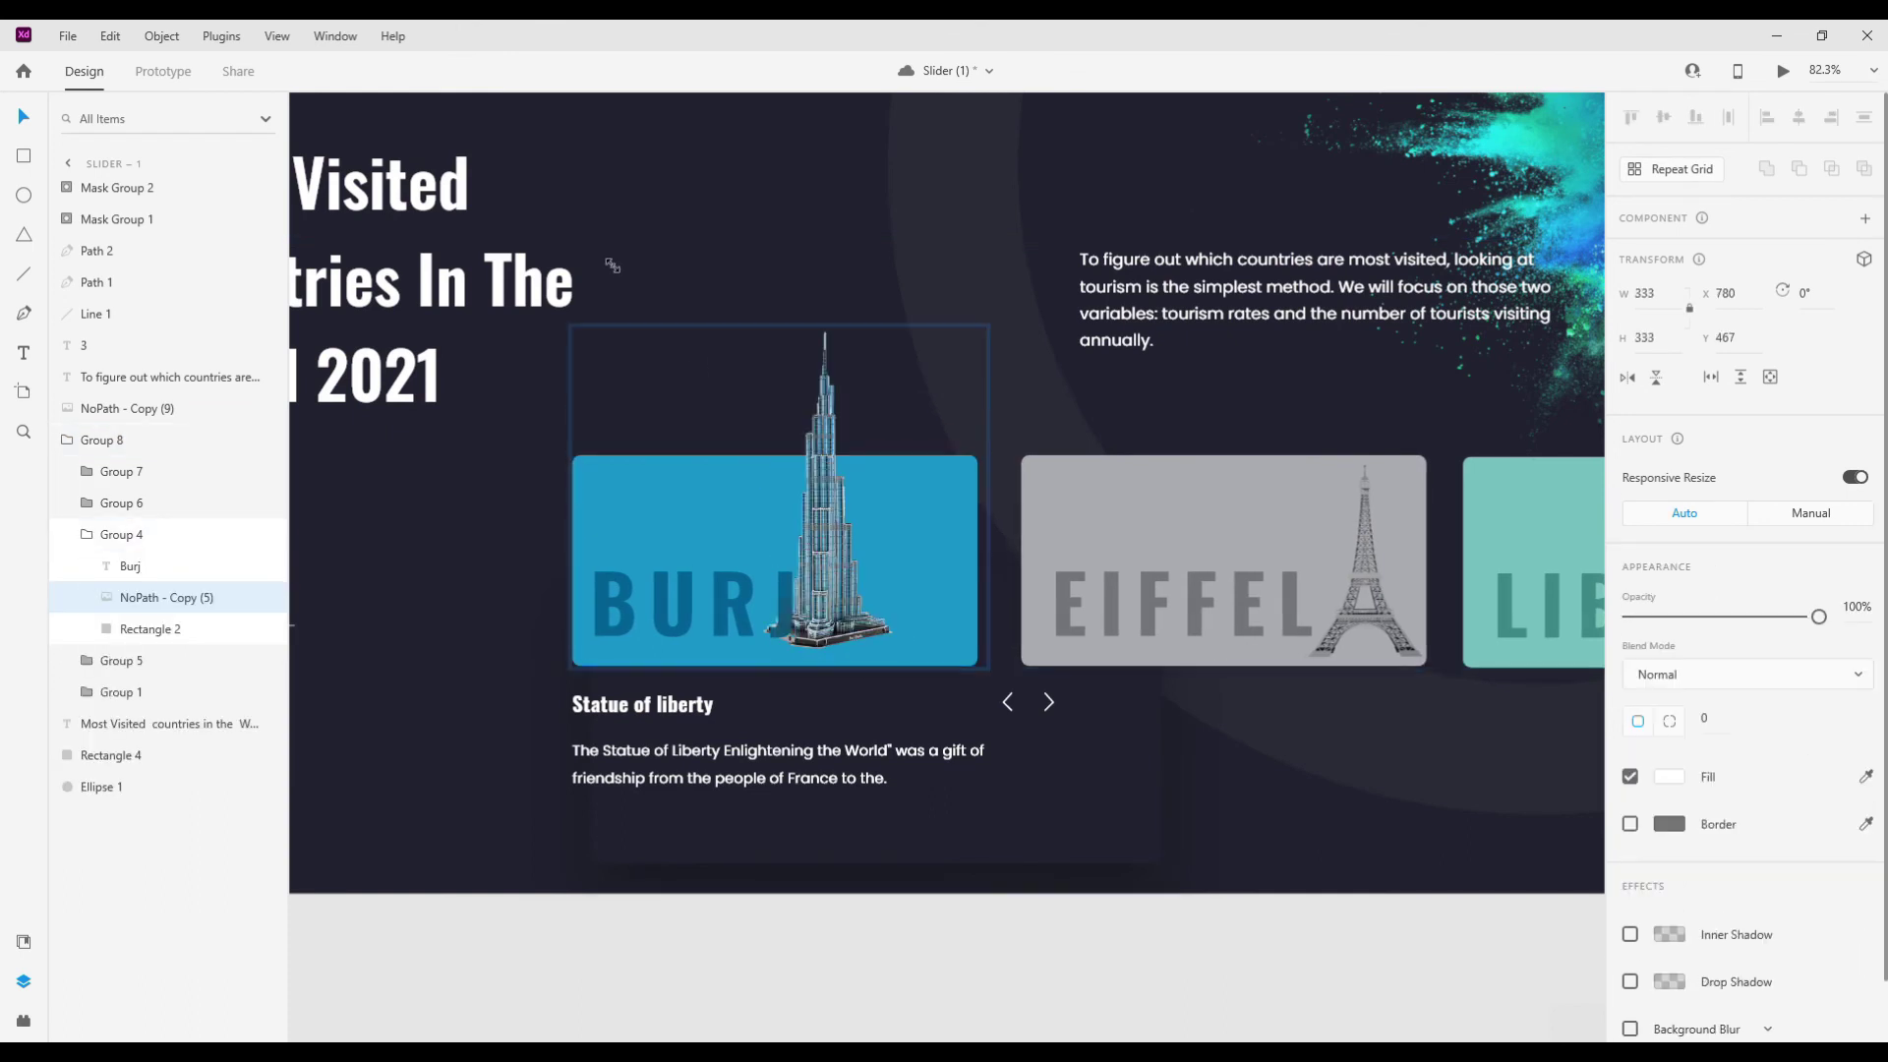
- Enlarge the Burj tower image so it rises above its card, shifted slightly right
drag(773, 455, 590, 251)
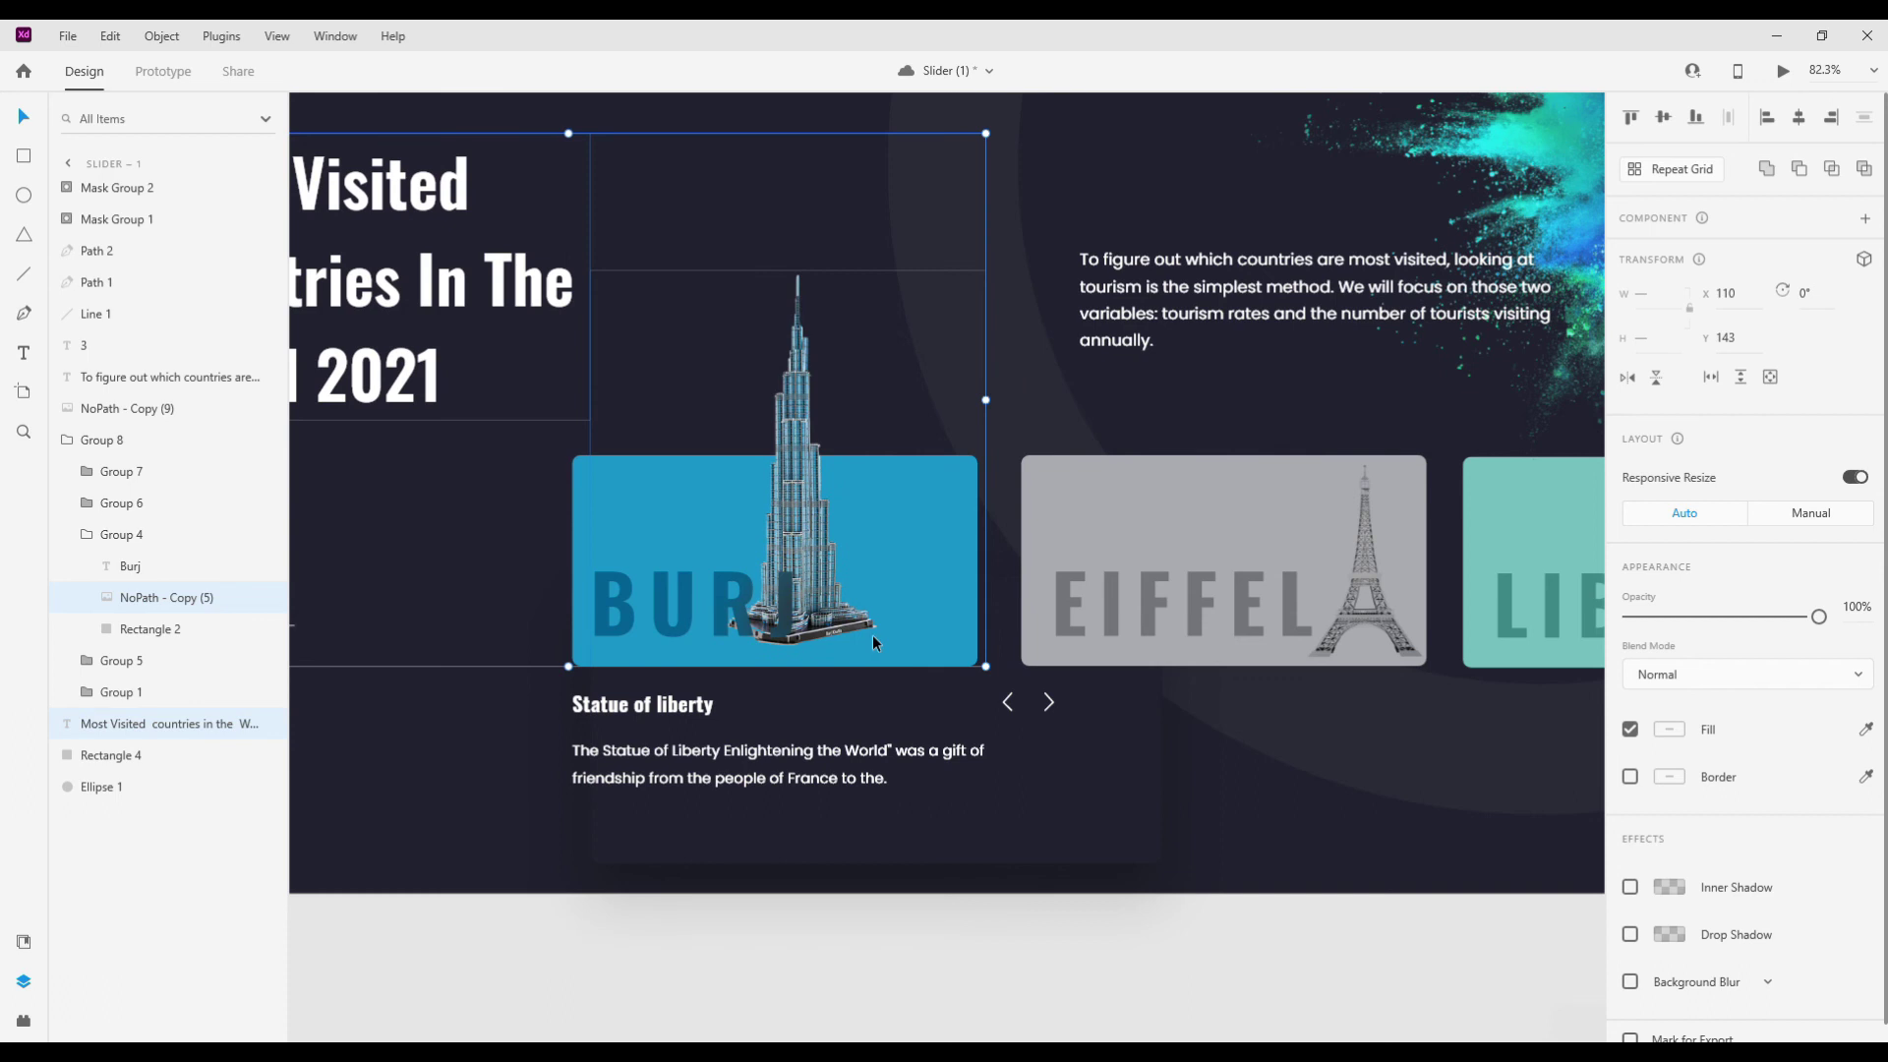
click(804, 540)
double_click(800, 548)
drag(799, 550, 897, 536)
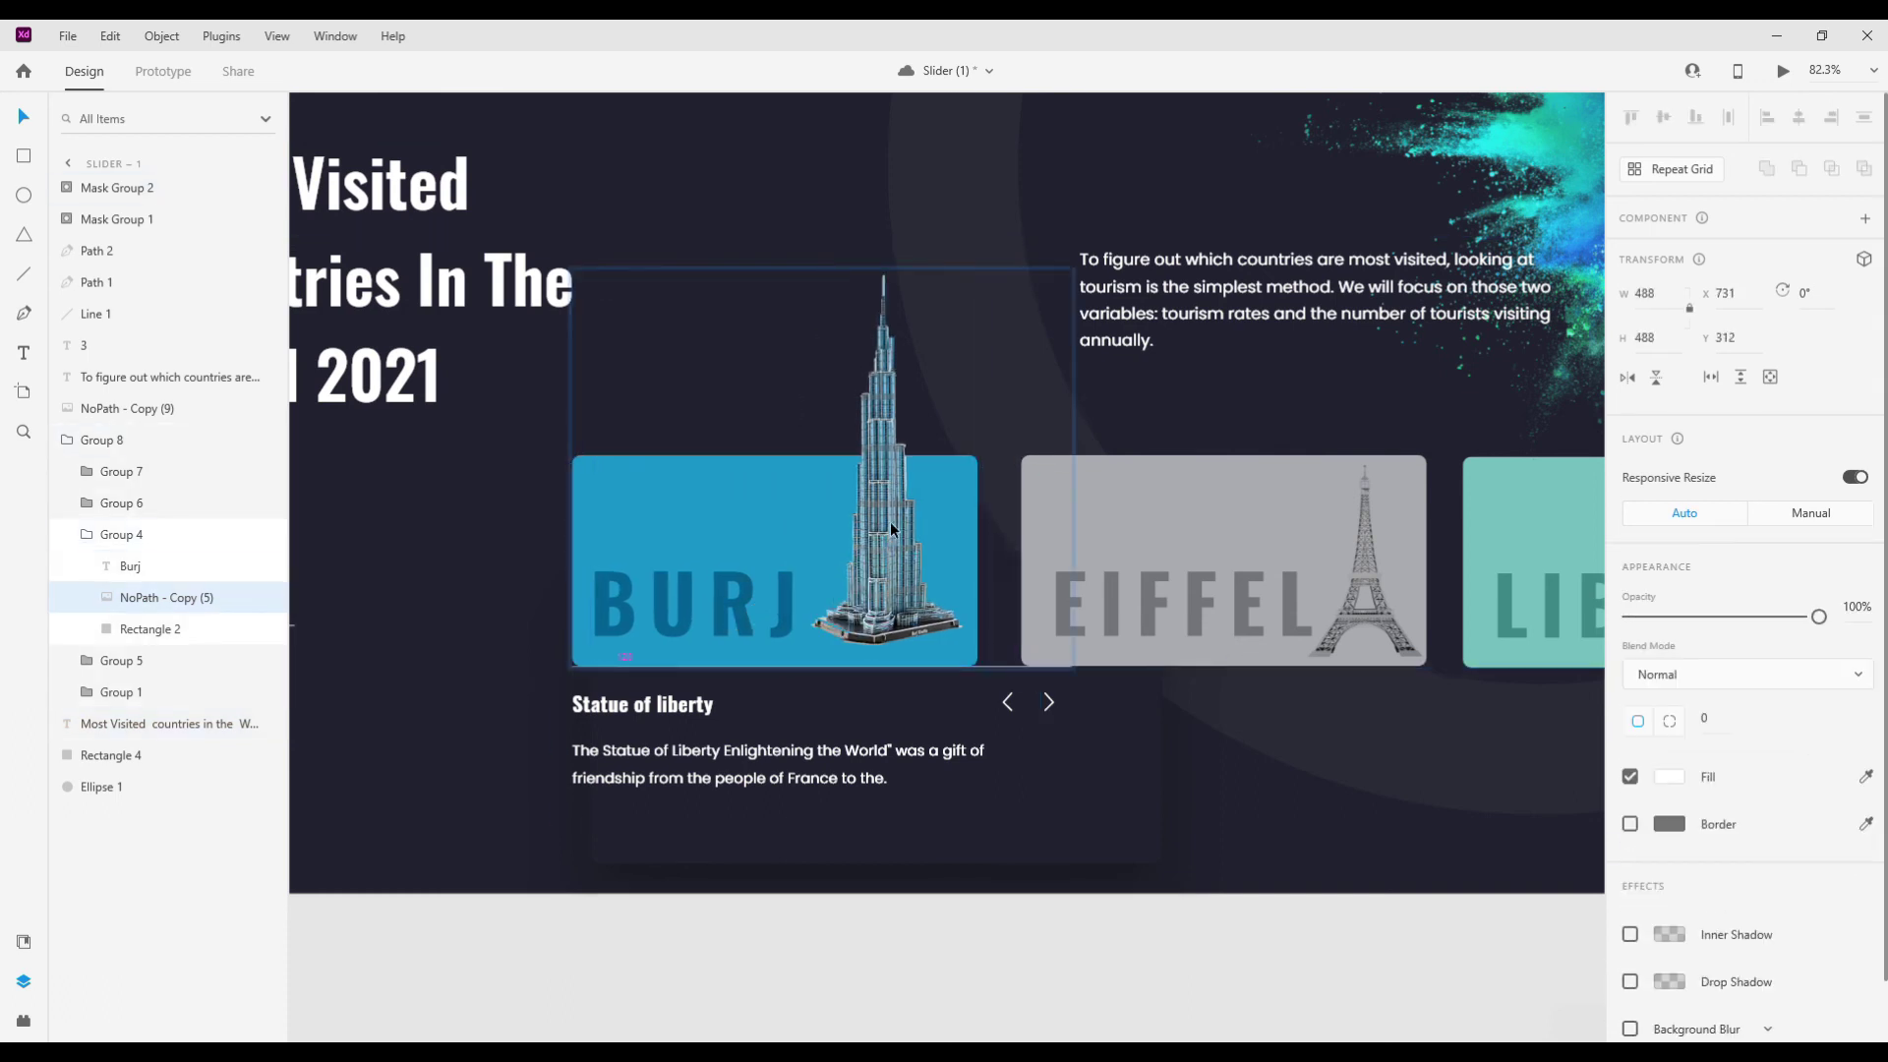
scroll(902, 551, down, 3)
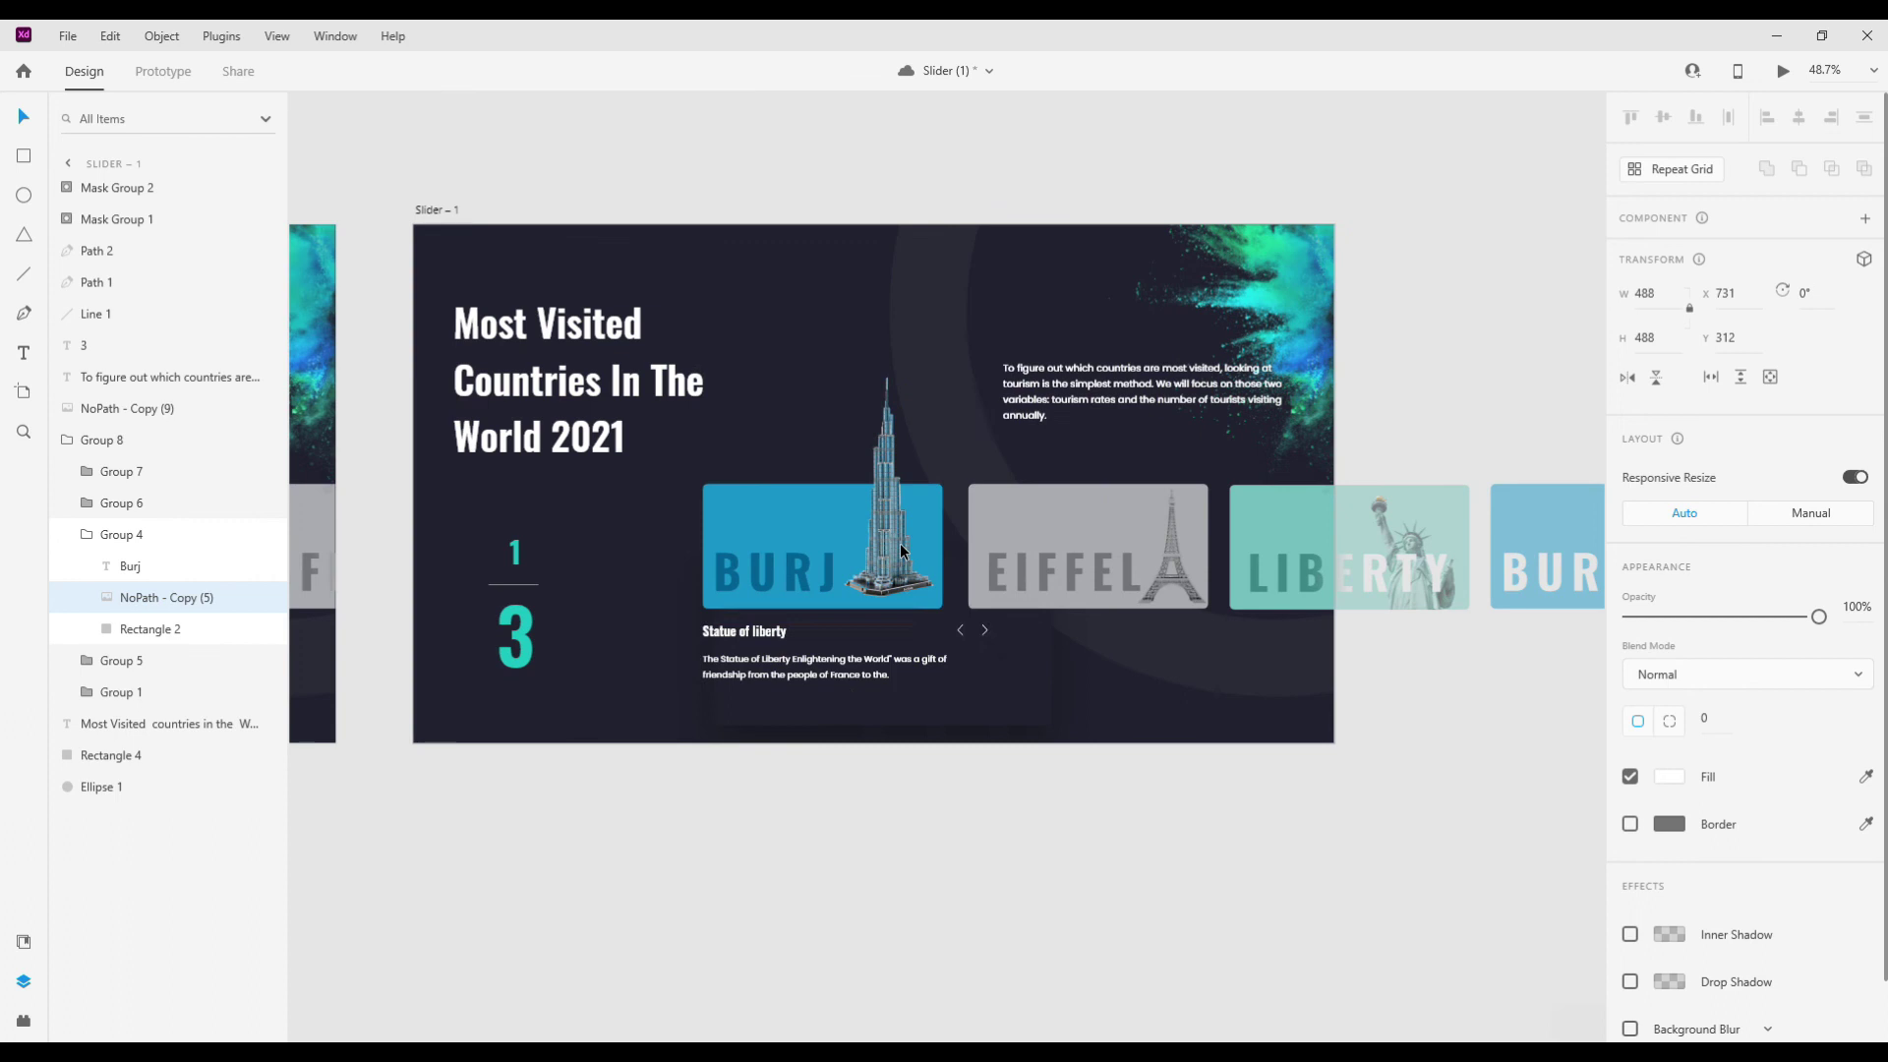
- Set the masked counter to show 2 and the caption to Burj Khalifa
double_click(522, 558)
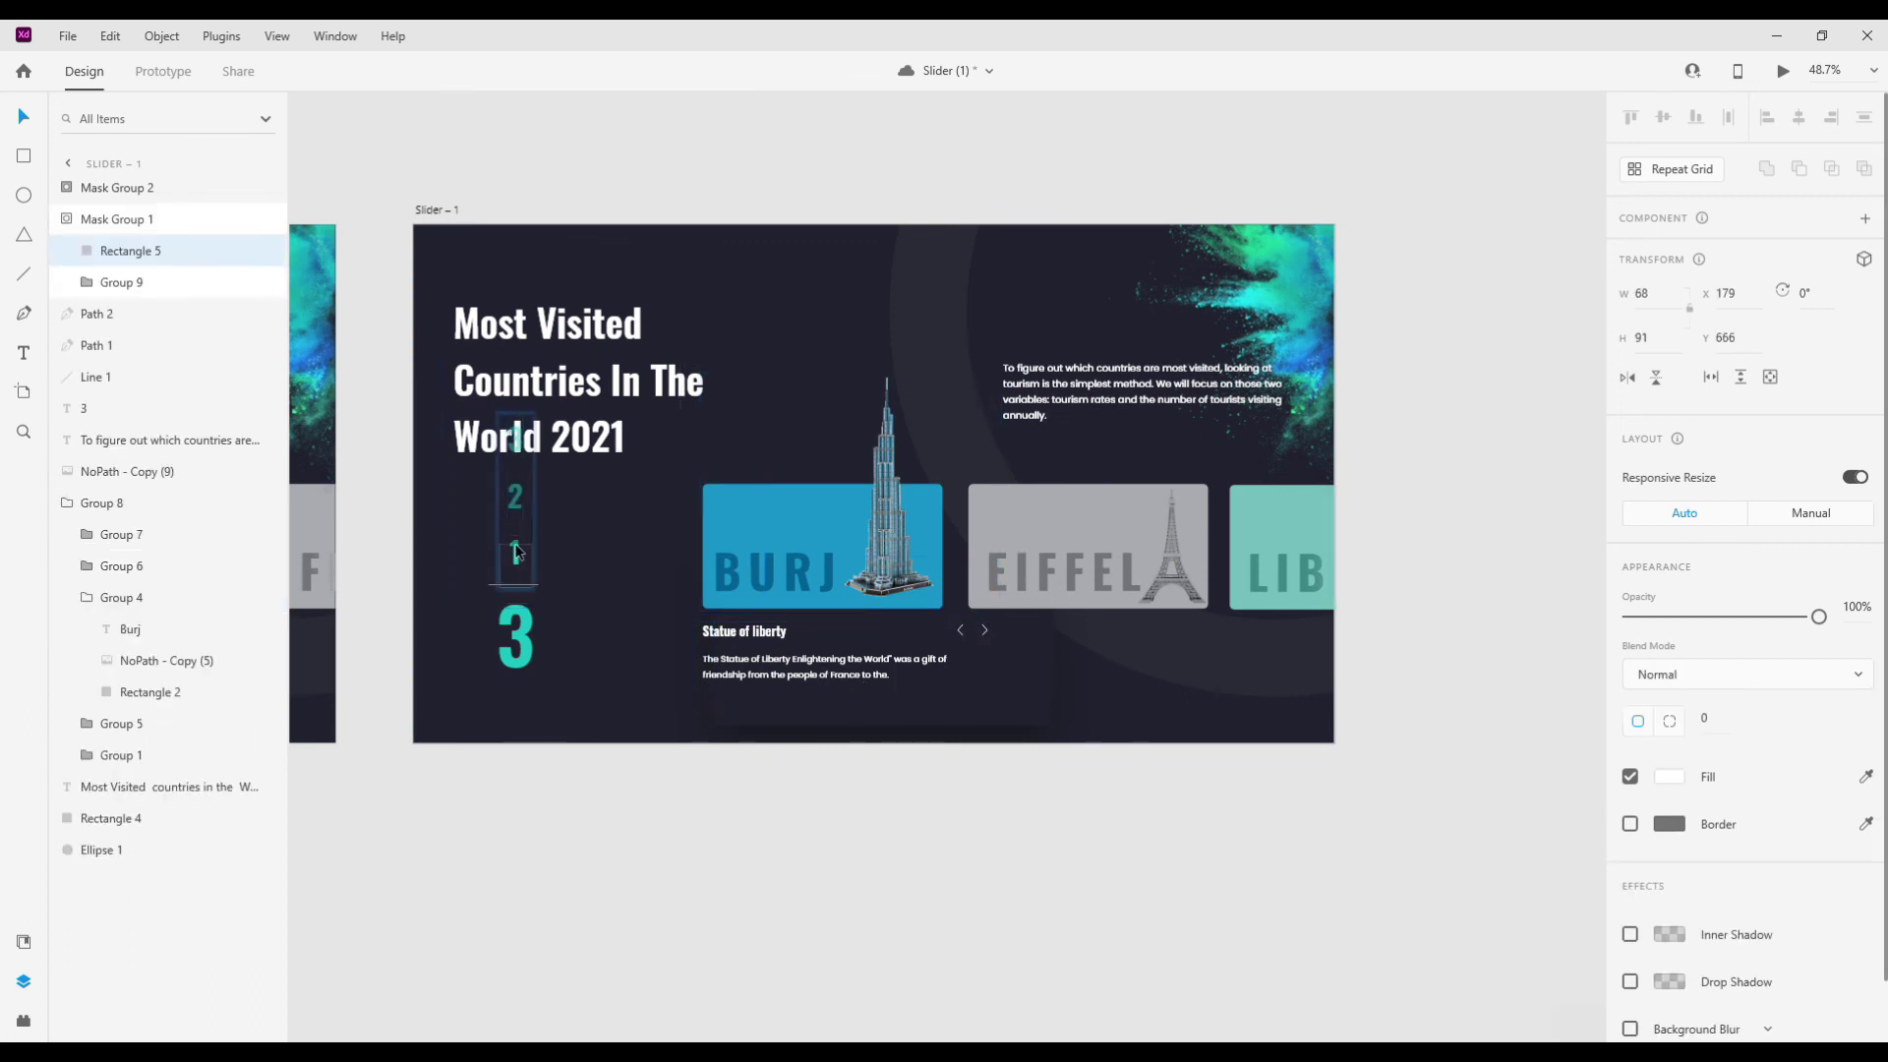
click(123, 286)
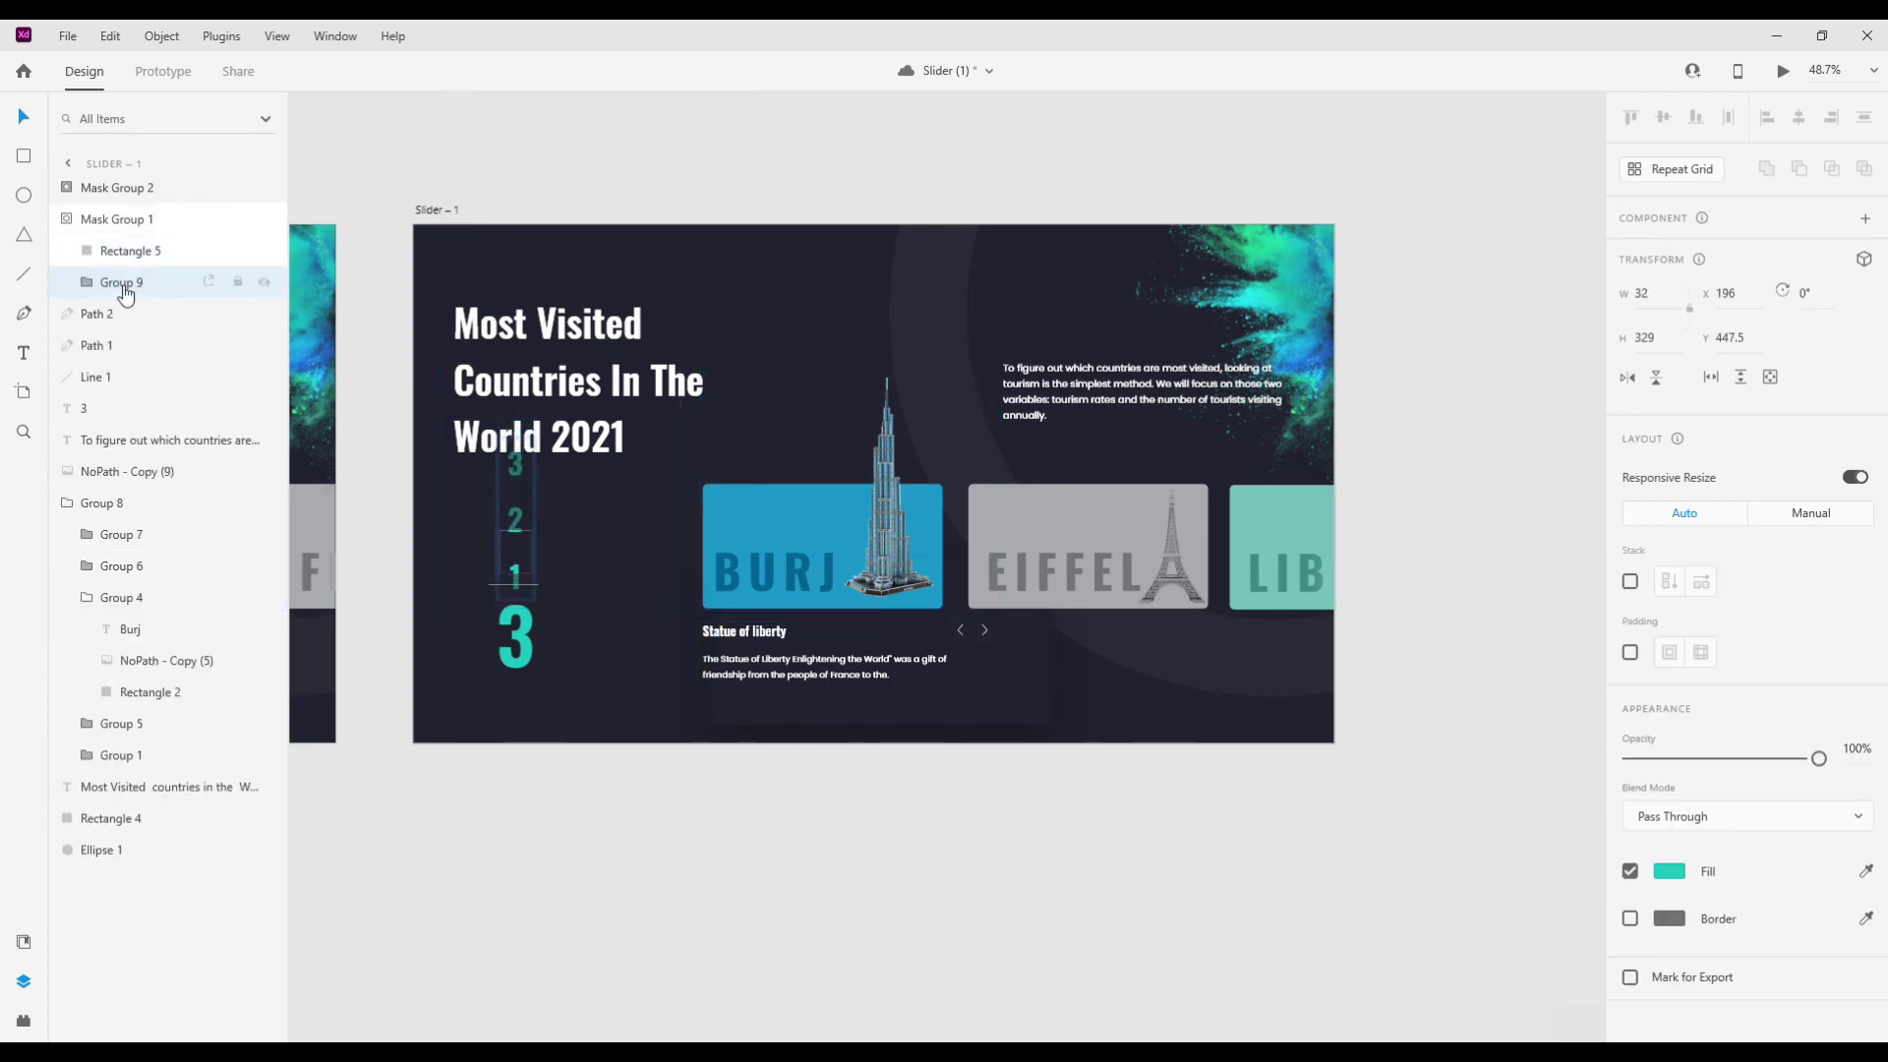
double_click(793, 662)
click(125, 252)
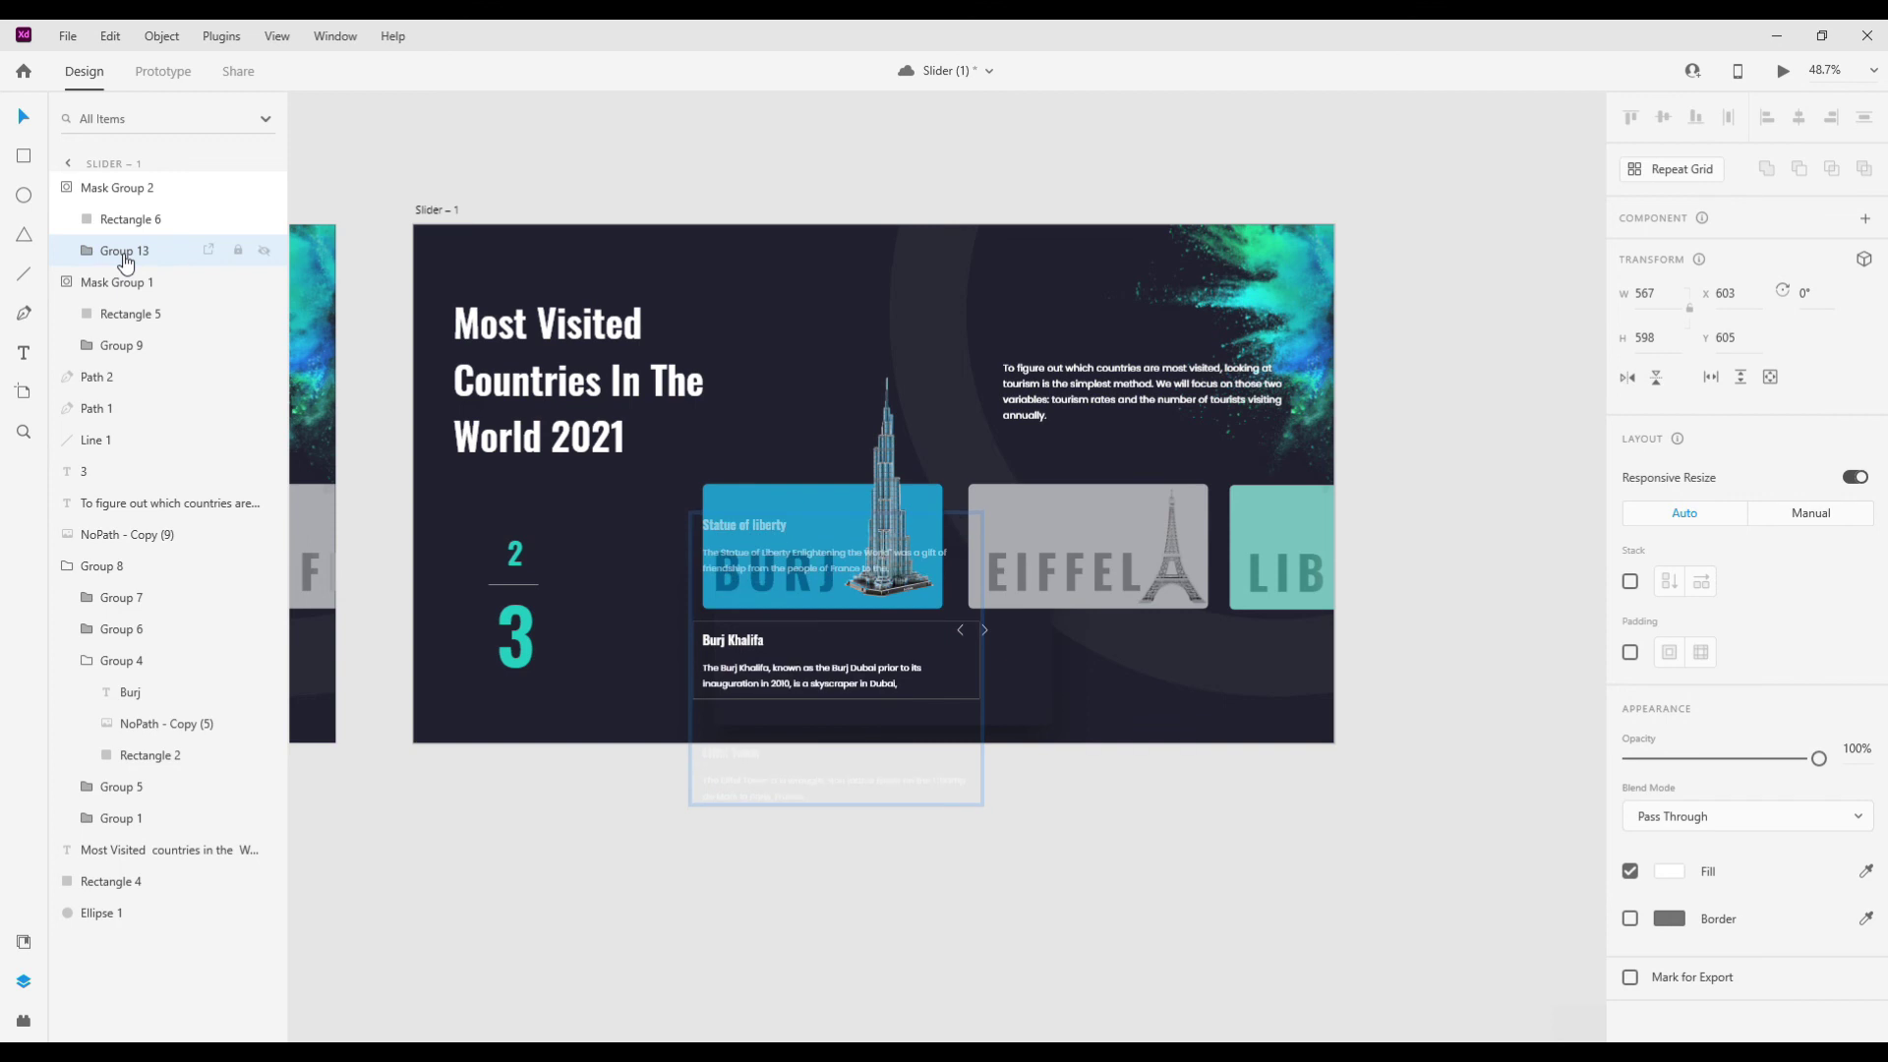
click(987, 800)
key(ctrl+minus)
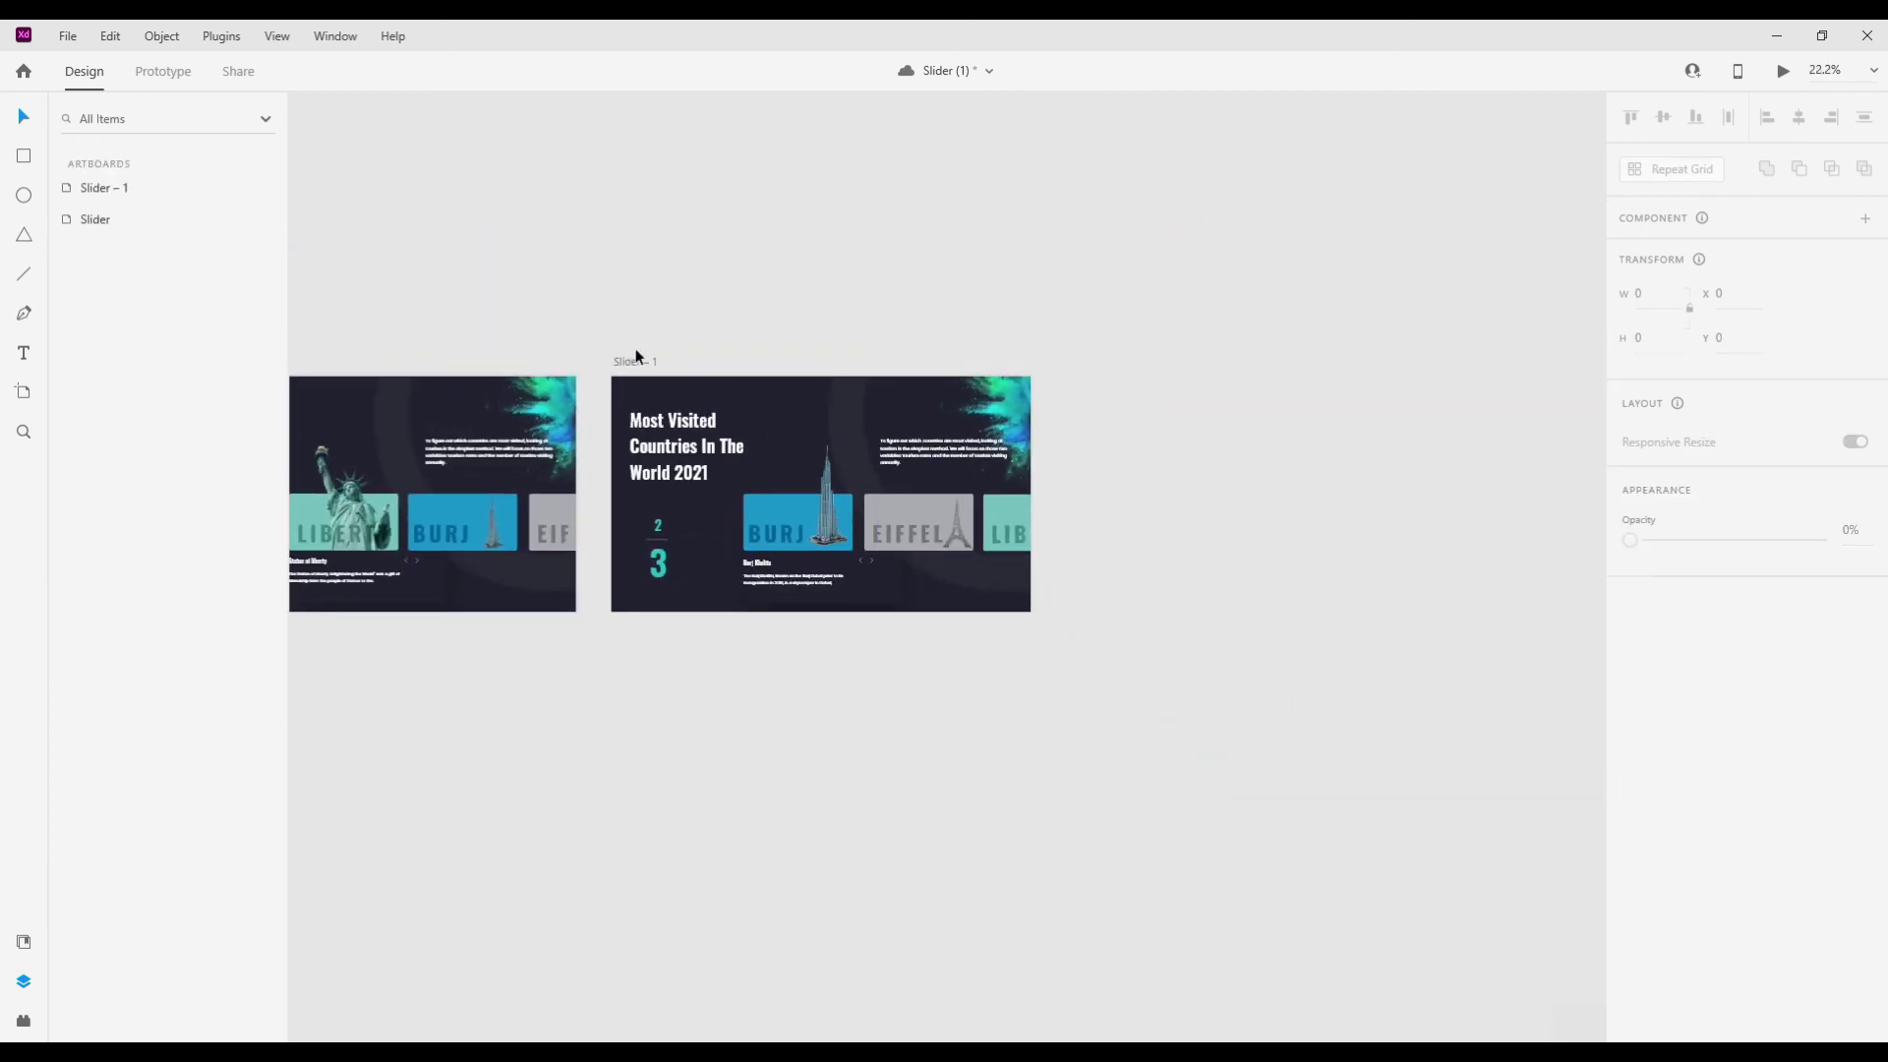
- Duplicate Slider – 1 as Slider – 2 and fade its BURJ card to 0% opacity
drag(635, 365, 1069, 361)
drag(1312, 535, 994, 536)
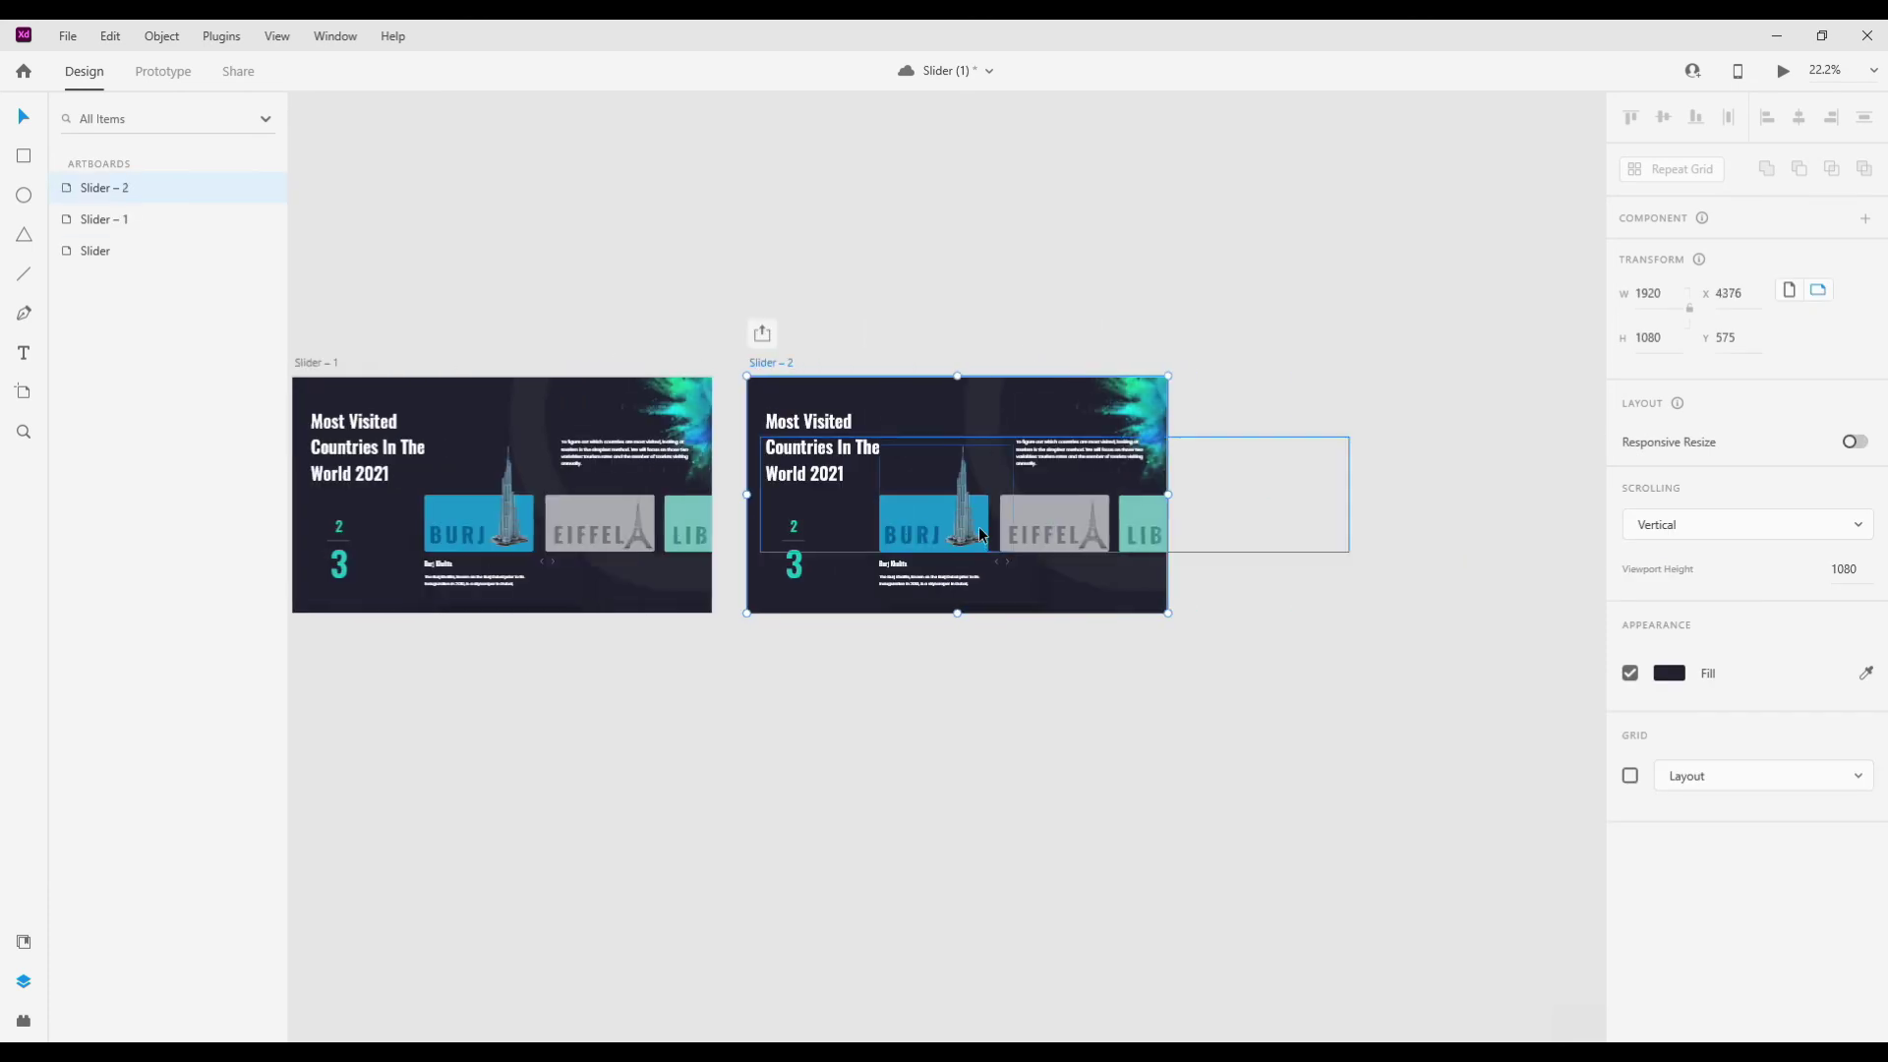
click(977, 527)
double_click(962, 536)
scroll(962, 537, up, 3)
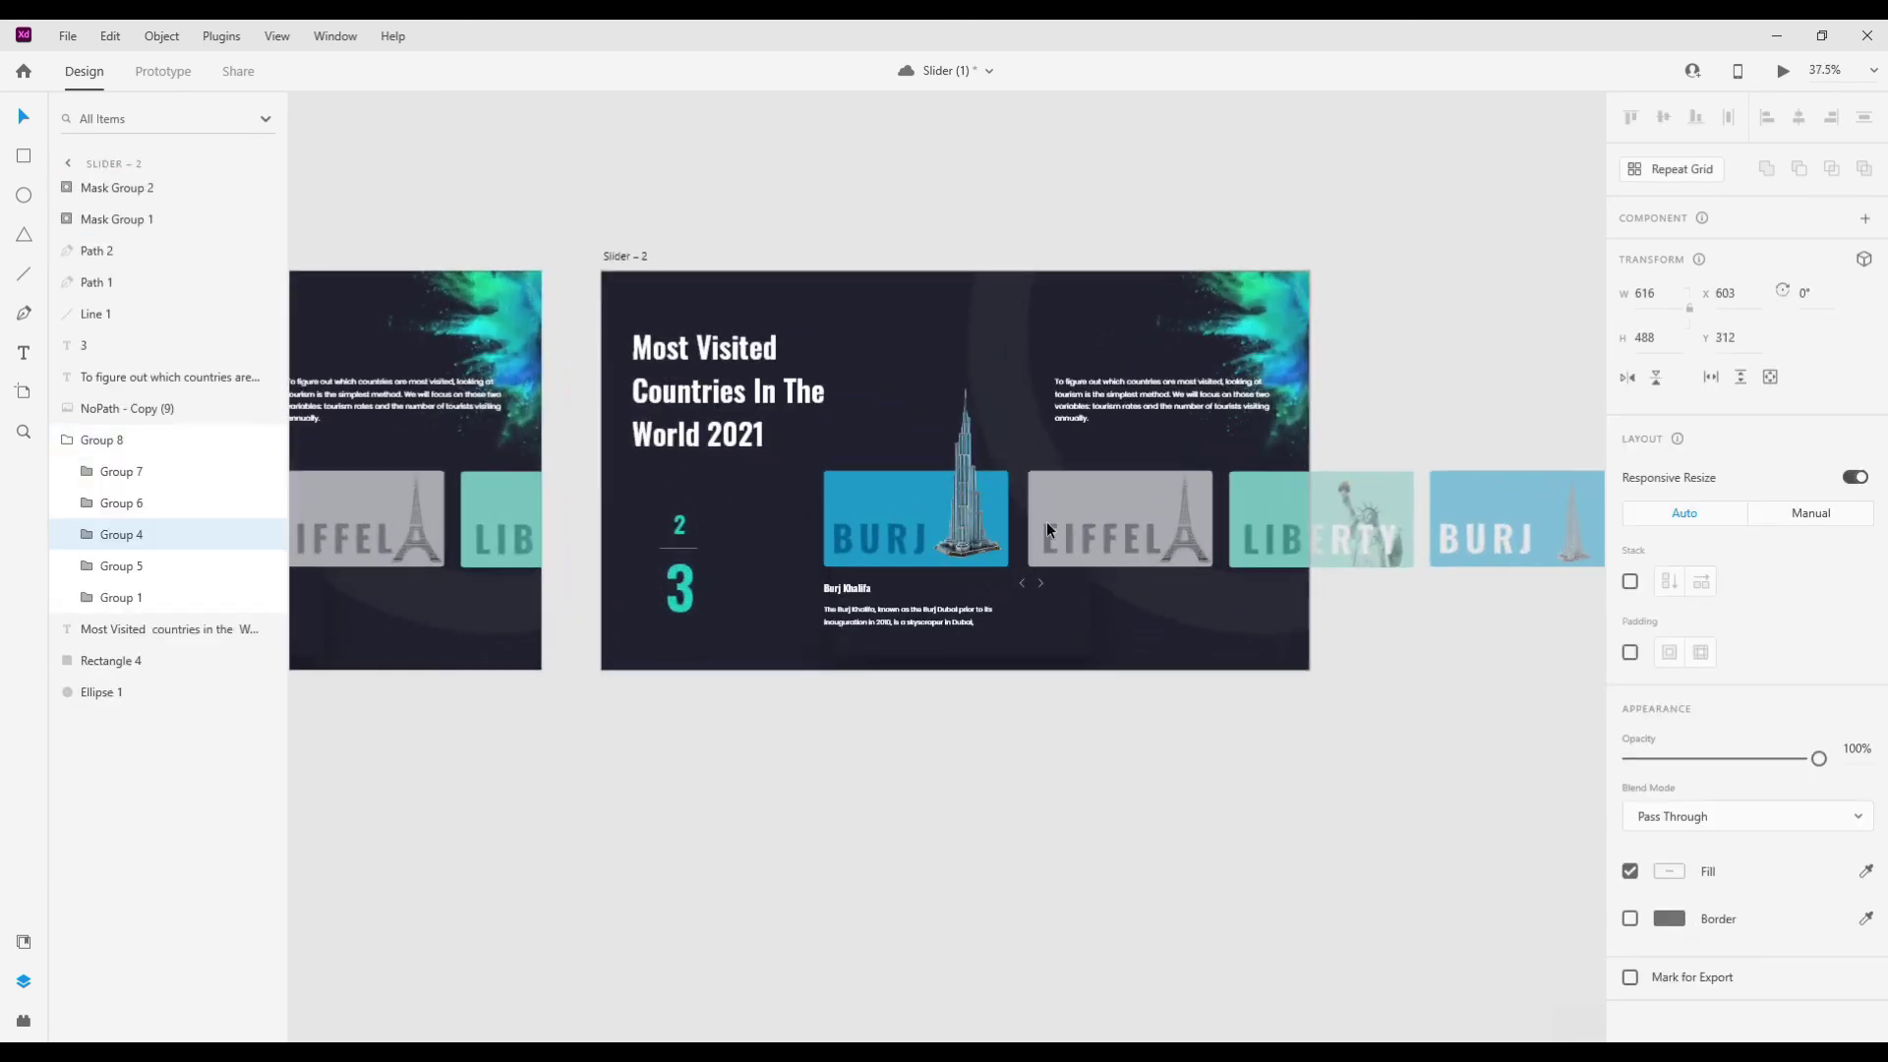
drag(1768, 760, 1242, 574)
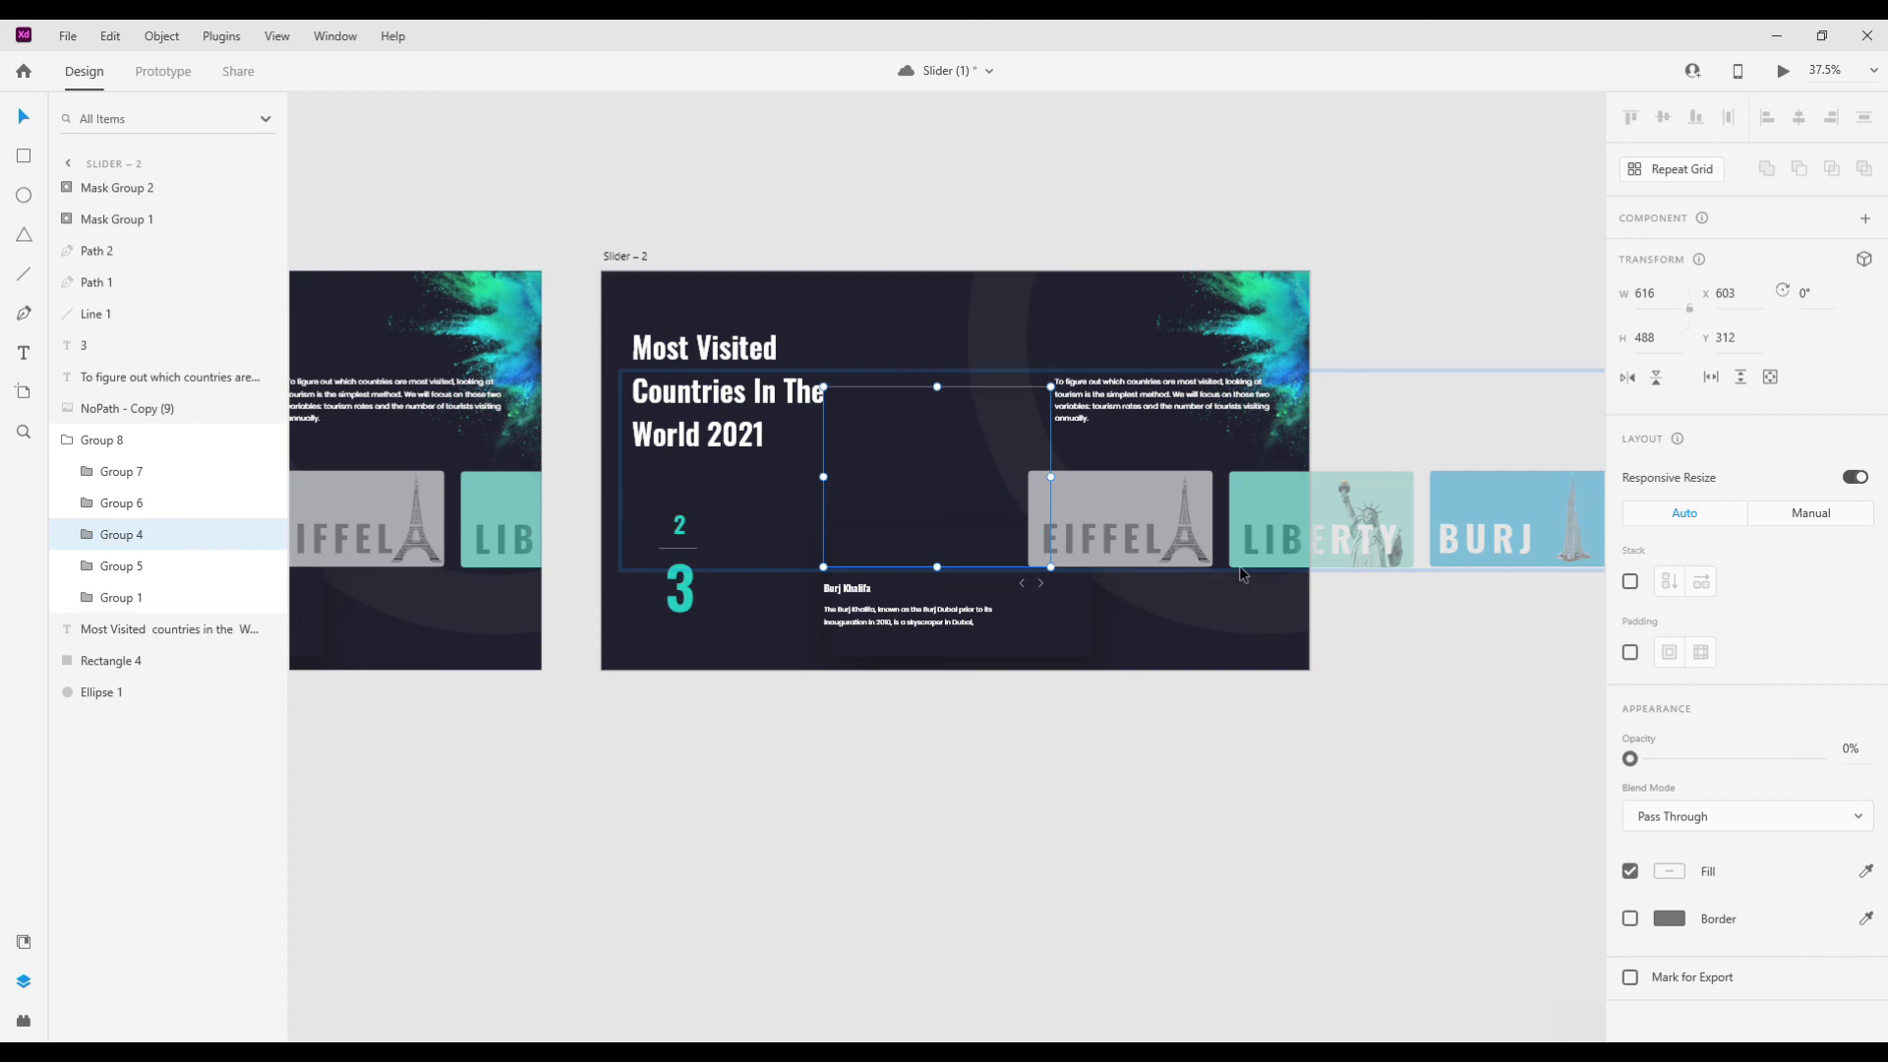
- Shift Slider – 2's card row left so the Eiffel card leads
click(1130, 533)
double_click(1130, 533)
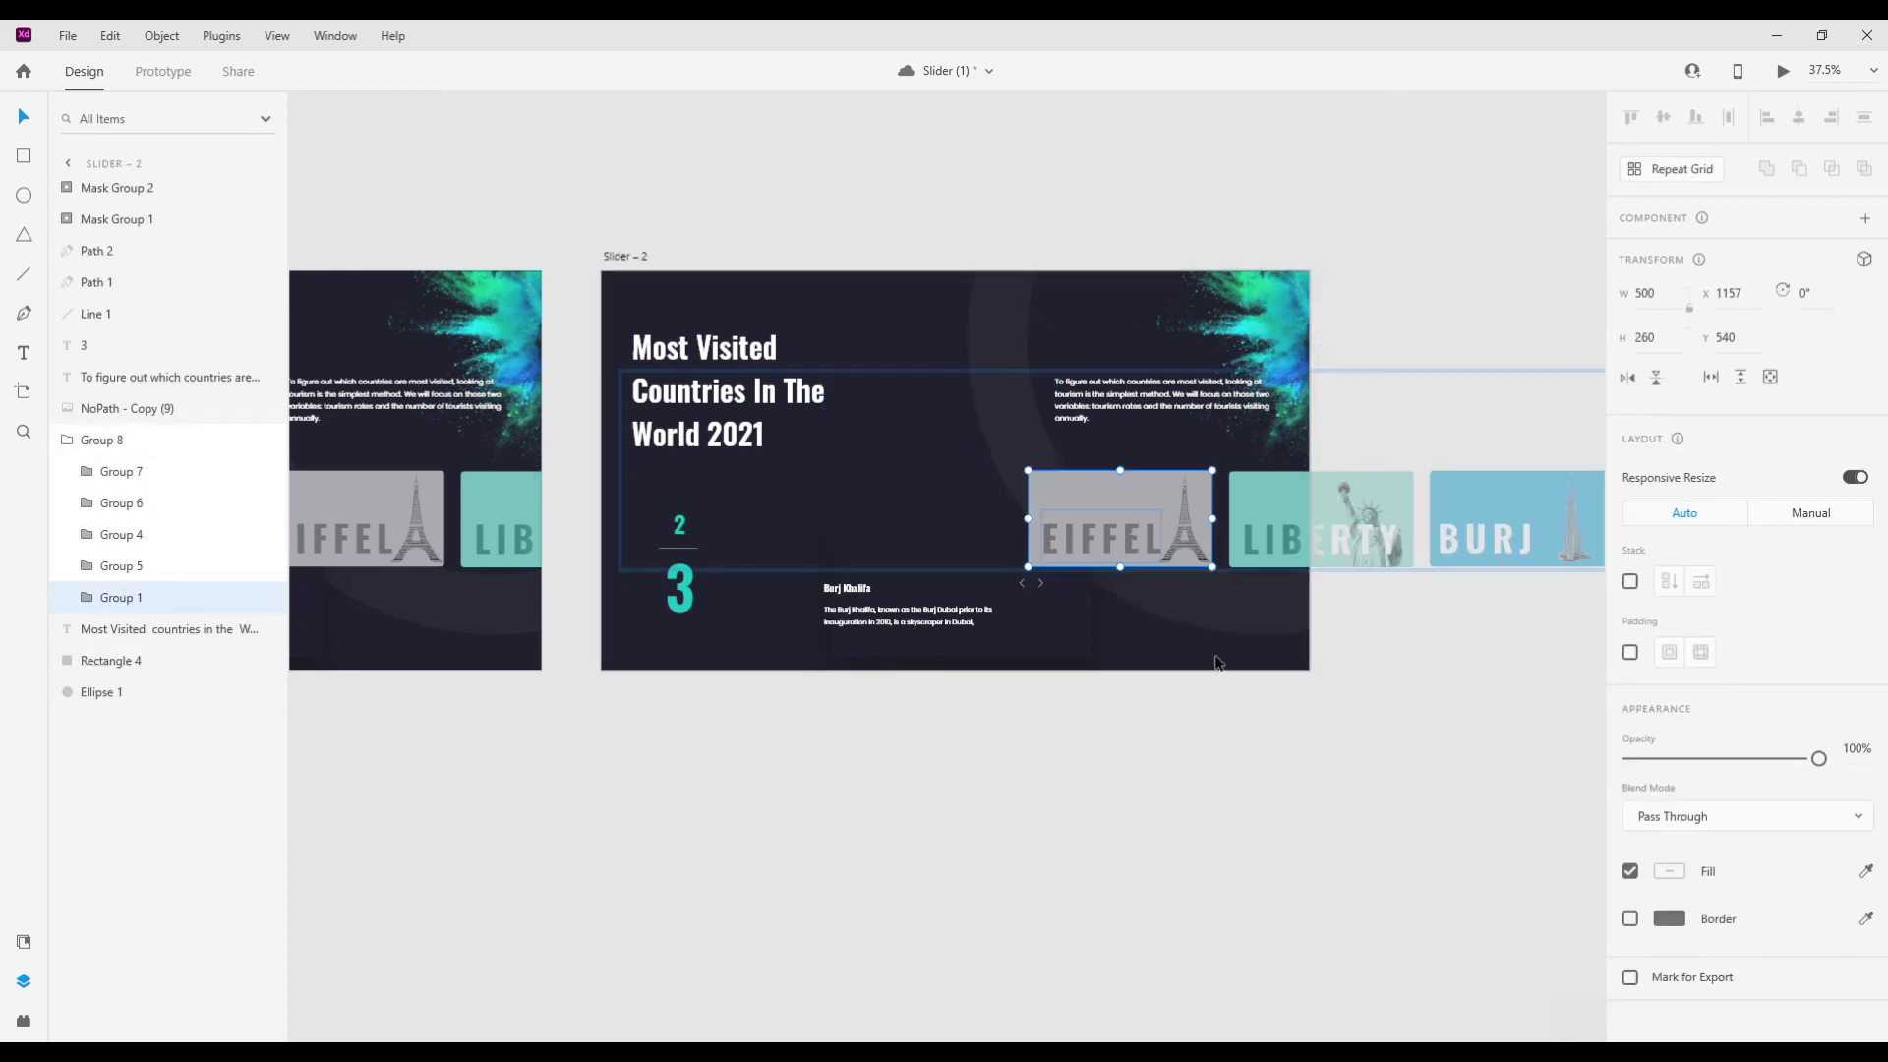
click(1164, 503)
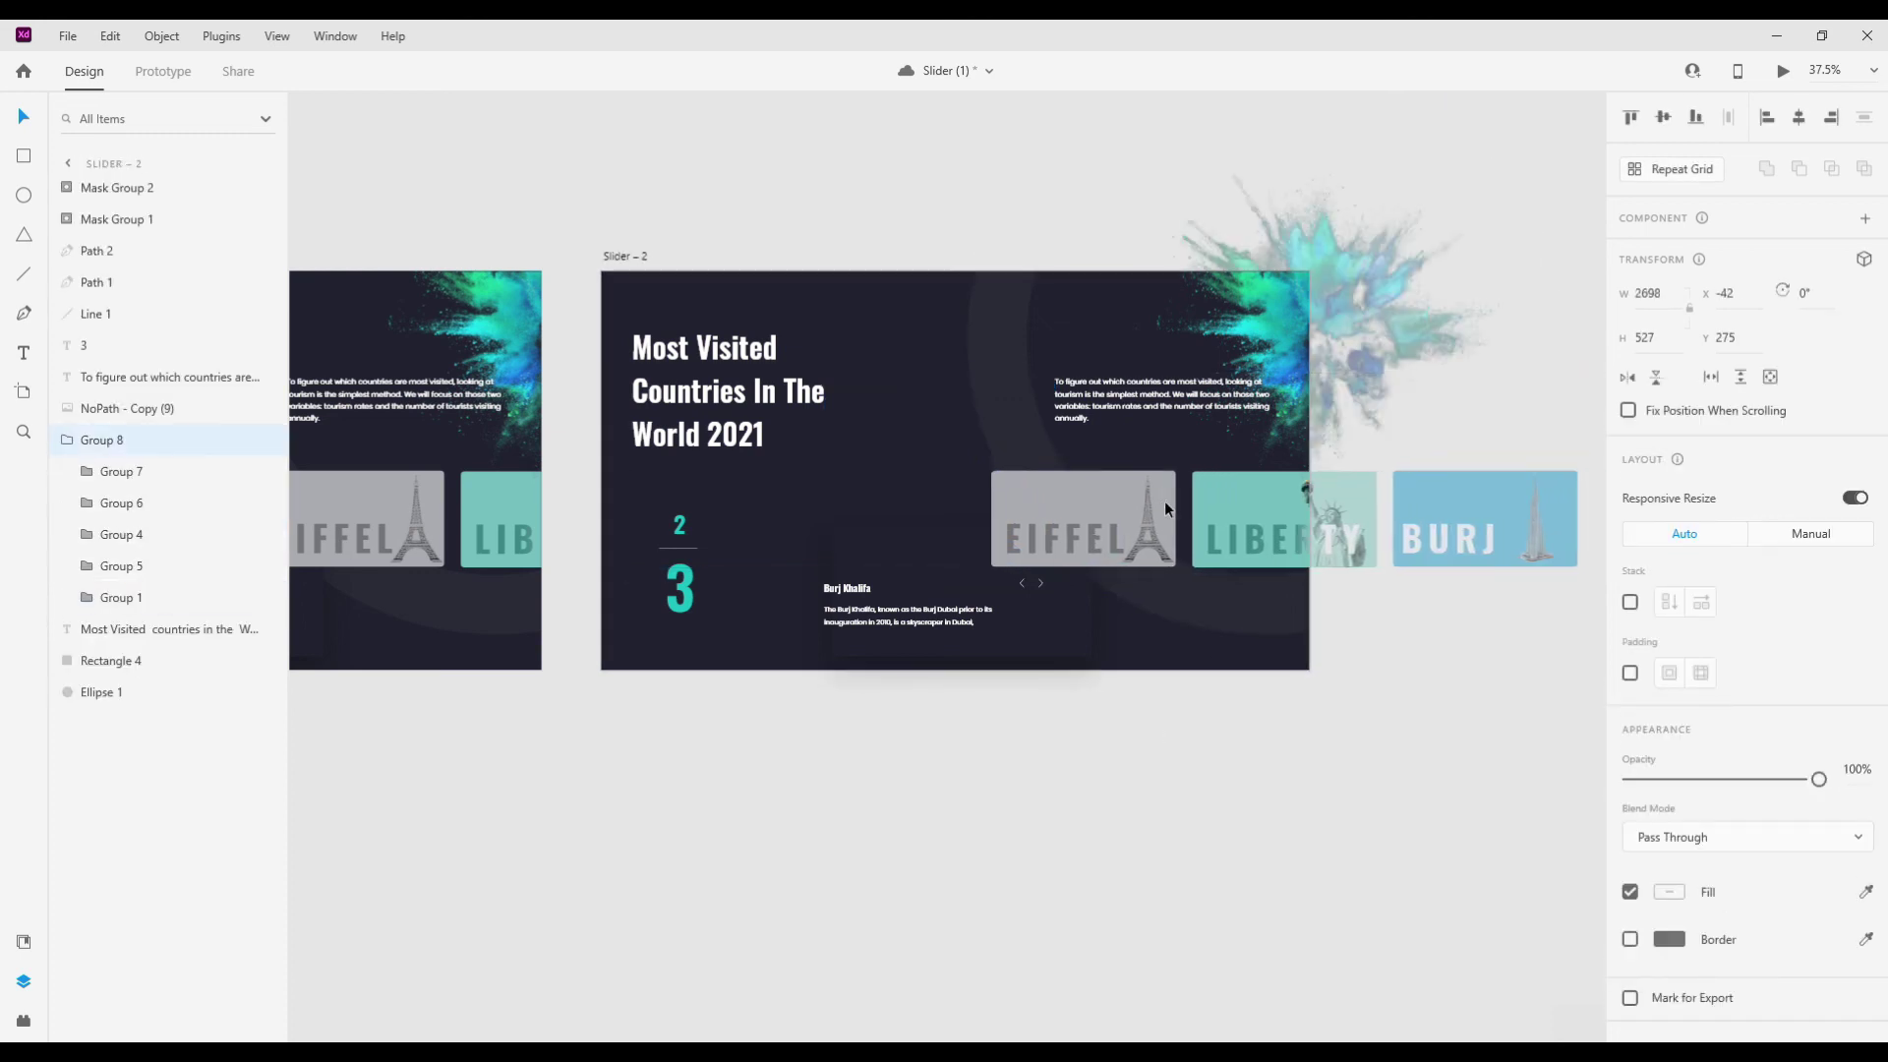
key(shift+Left)
key(shift+Left)
key(shift+Left)
key(shift+Left)
key(shift+Left)
key(shift+Left)
key(shift+Left)
key(shift+Left)
key(shift+Left)
key(shift+Left)
key(shift+Left)
key(shift+Left)
key(shift+Left)
key(shift+Left)
key(shift+Left)
key(shift+Left)
key(shift+Left)
key(shift+Left)
key(shift+Left)
key(shift+Left)
key(shift+Left)
key(shift+Left)
key(shift+Left)
key(shift+Left)
key(shift+Right)
scroll(814, 538, up, 3)
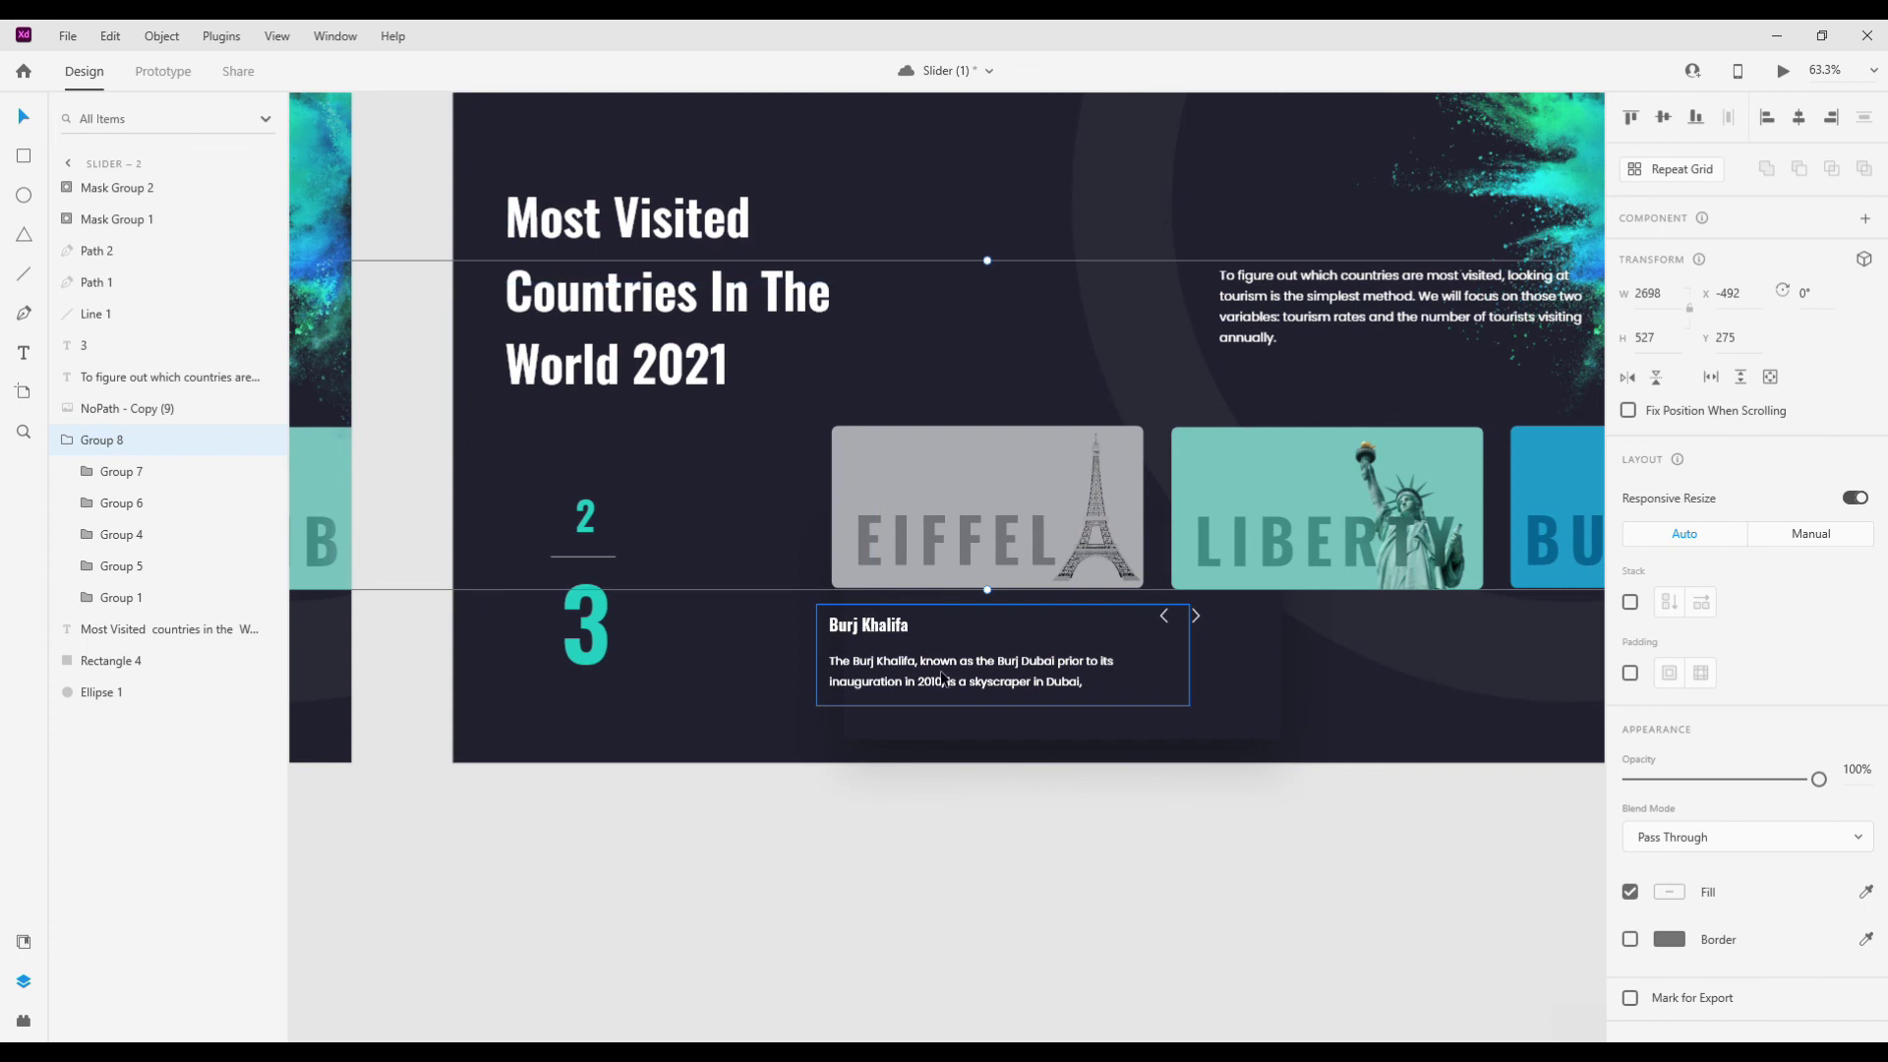
scroll(1071, 712, down, 3)
click(1072, 711)
scroll(765, 787, left, 5)
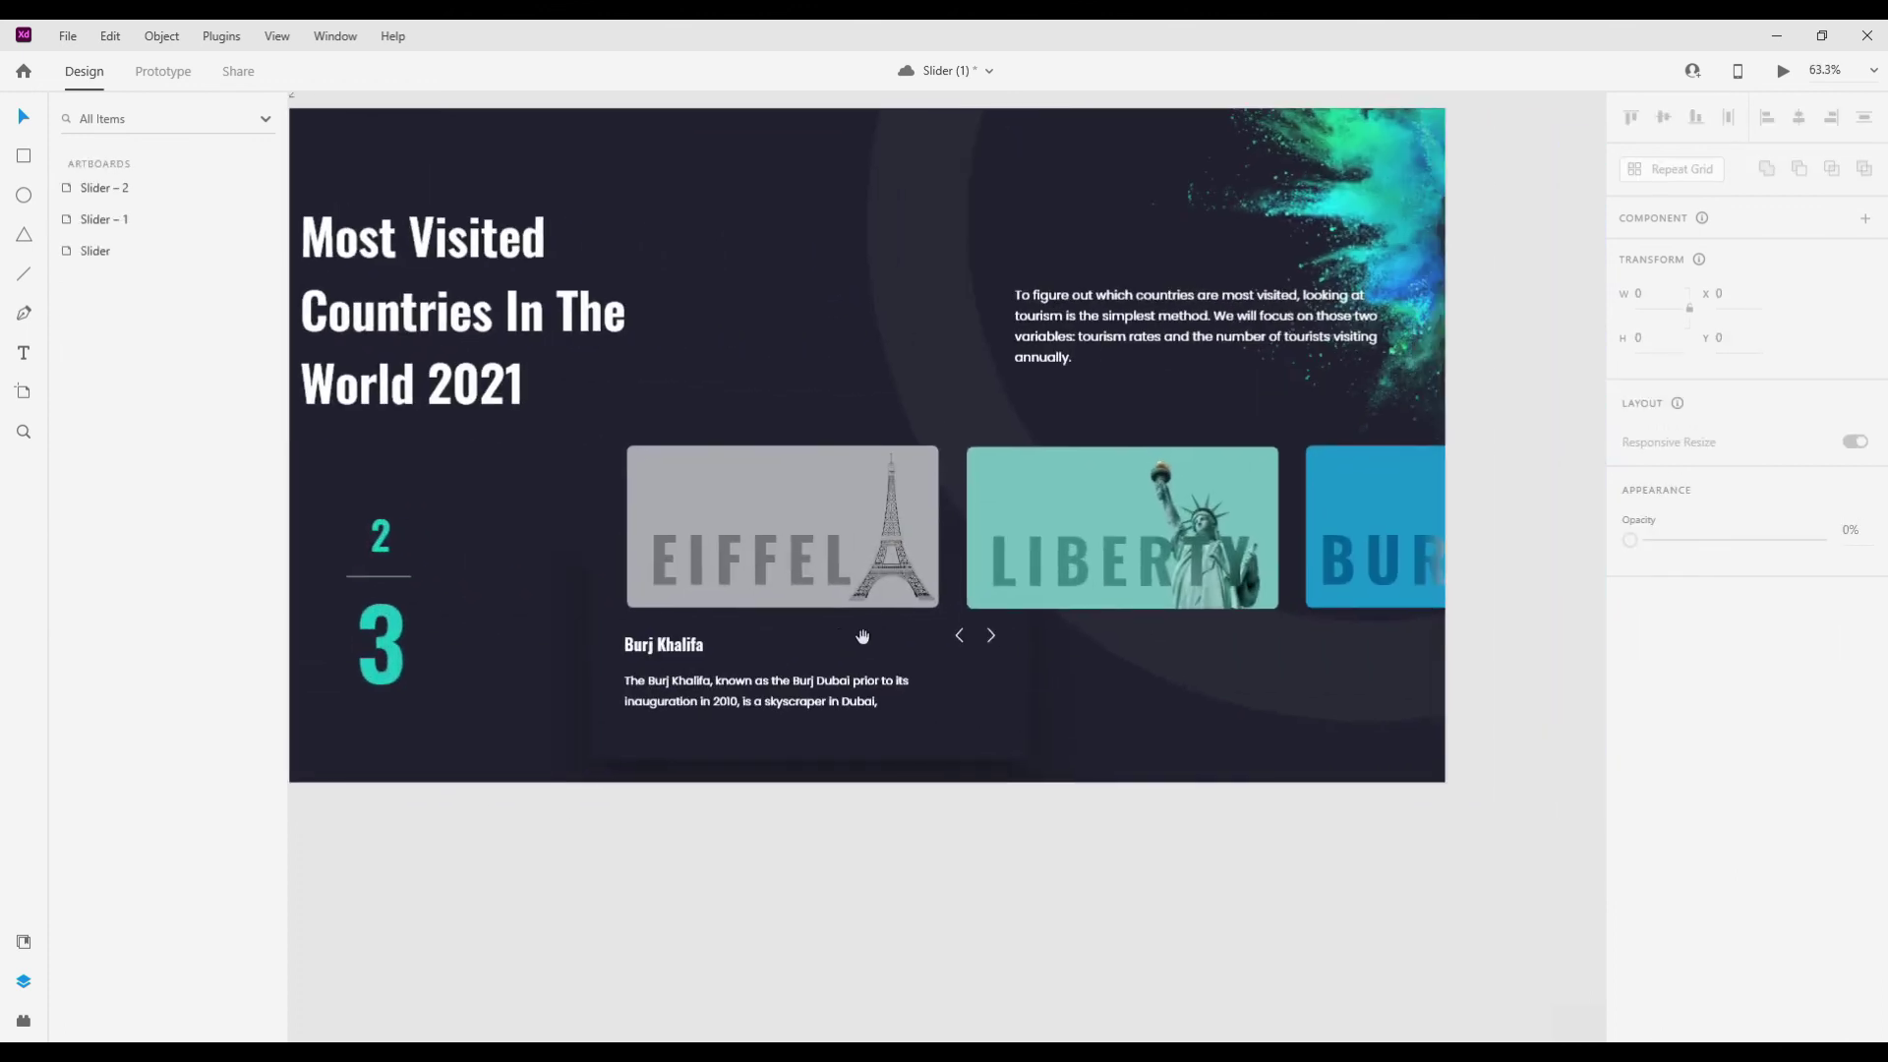
- Enlarge the Eiffel tower image above its card and set the counter to 3
click(898, 560)
double_click(908, 571)
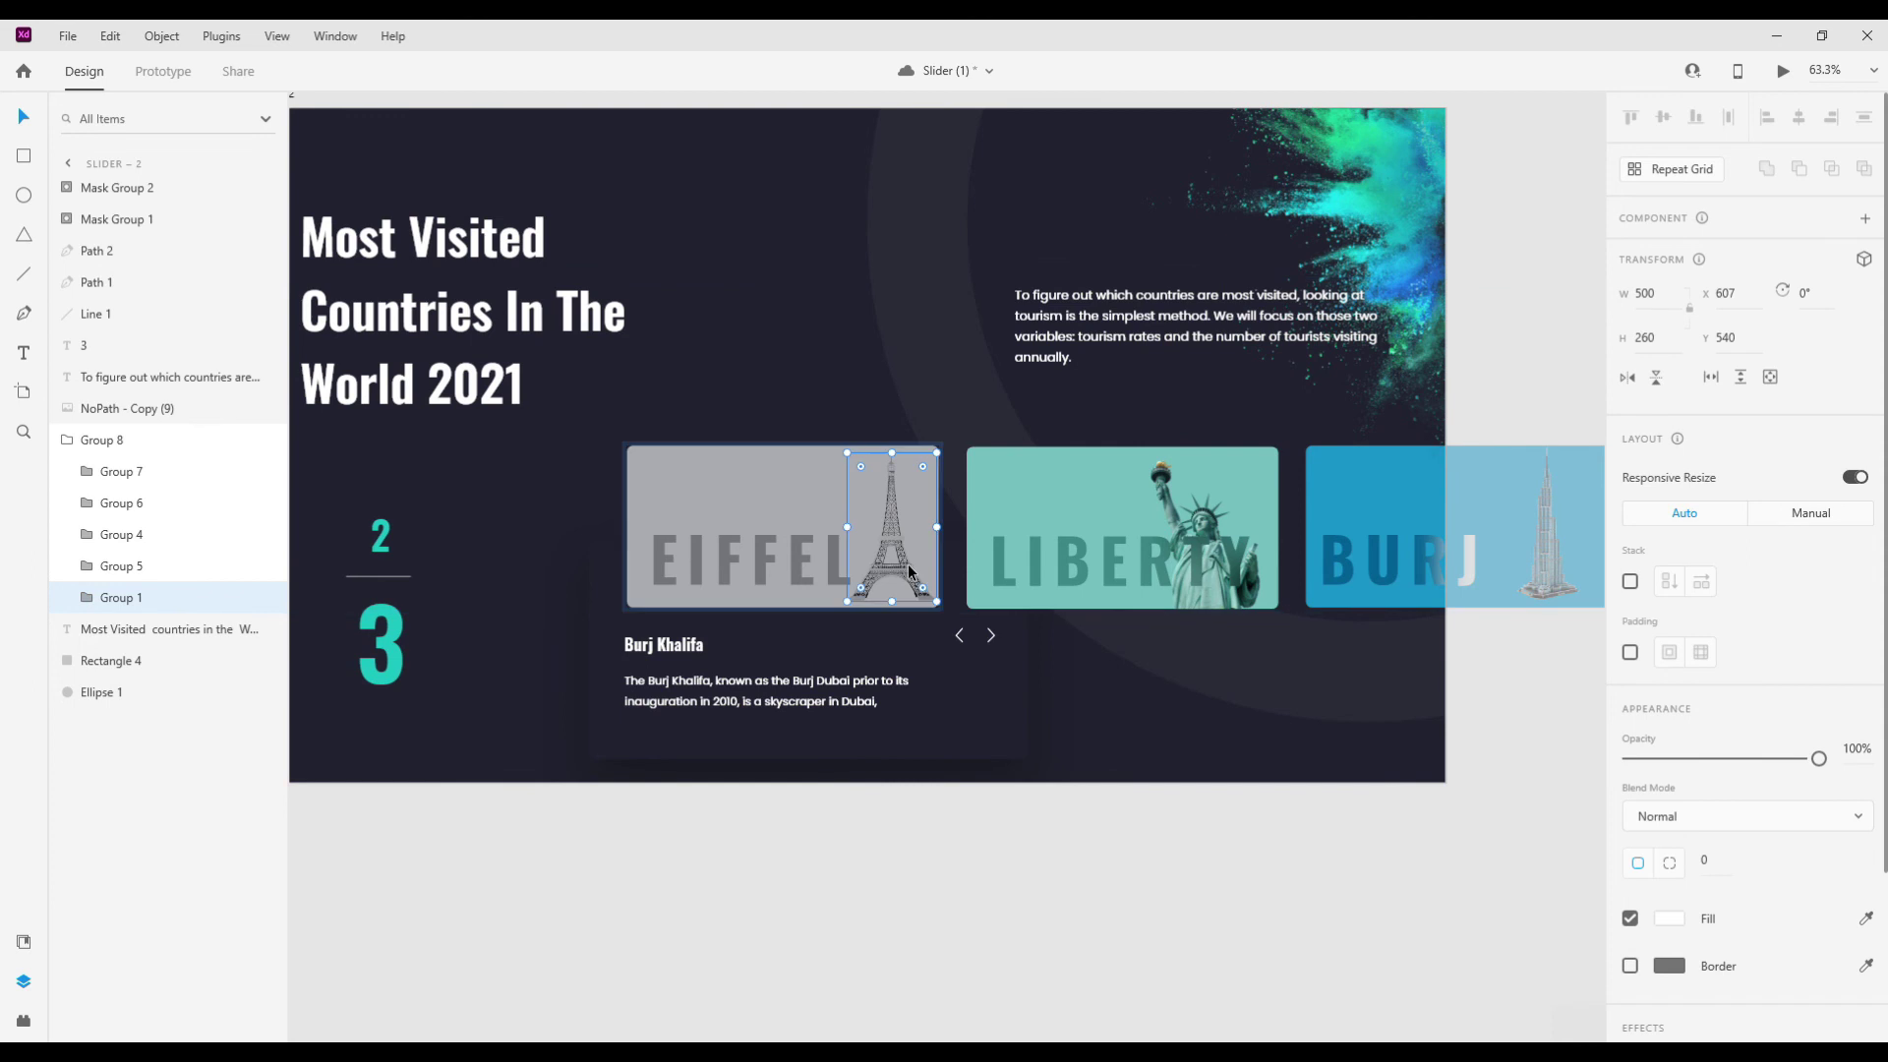
drag(708, 297, 693, 282)
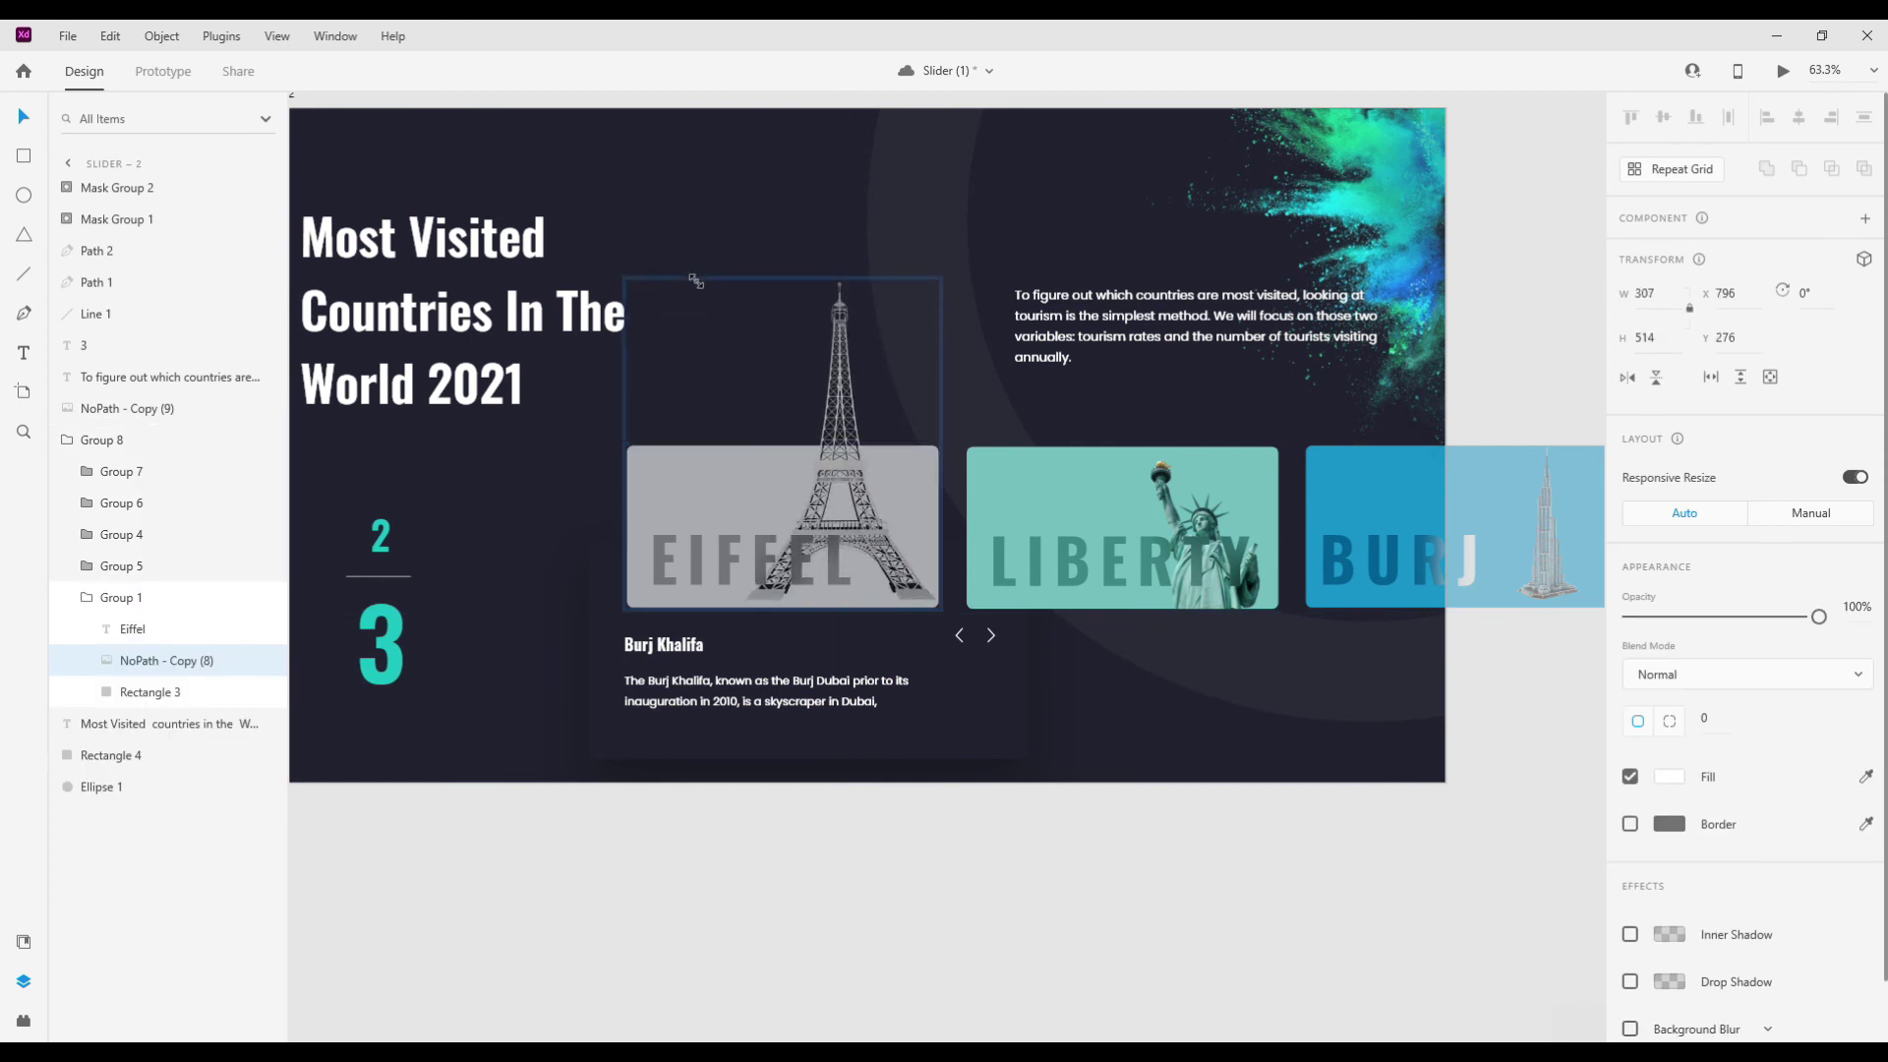
click(487, 516)
double_click(487, 520)
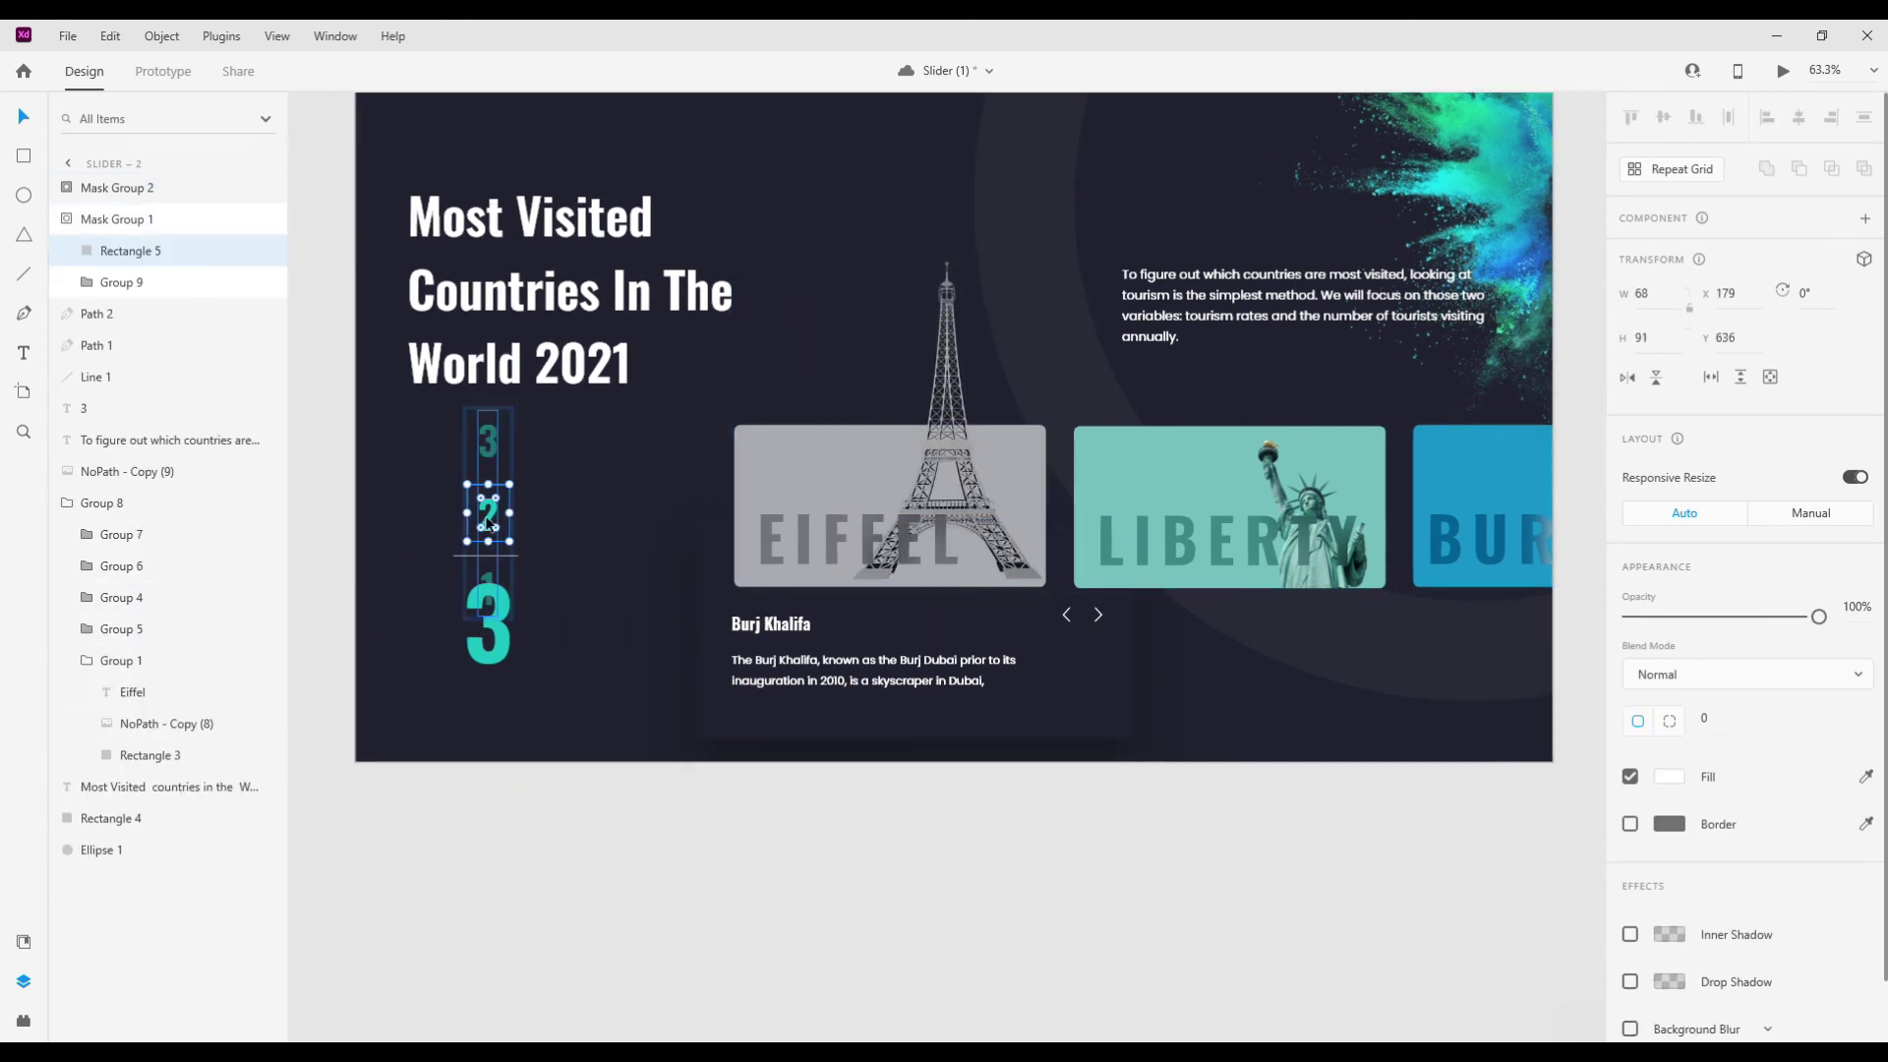
click(131, 285)
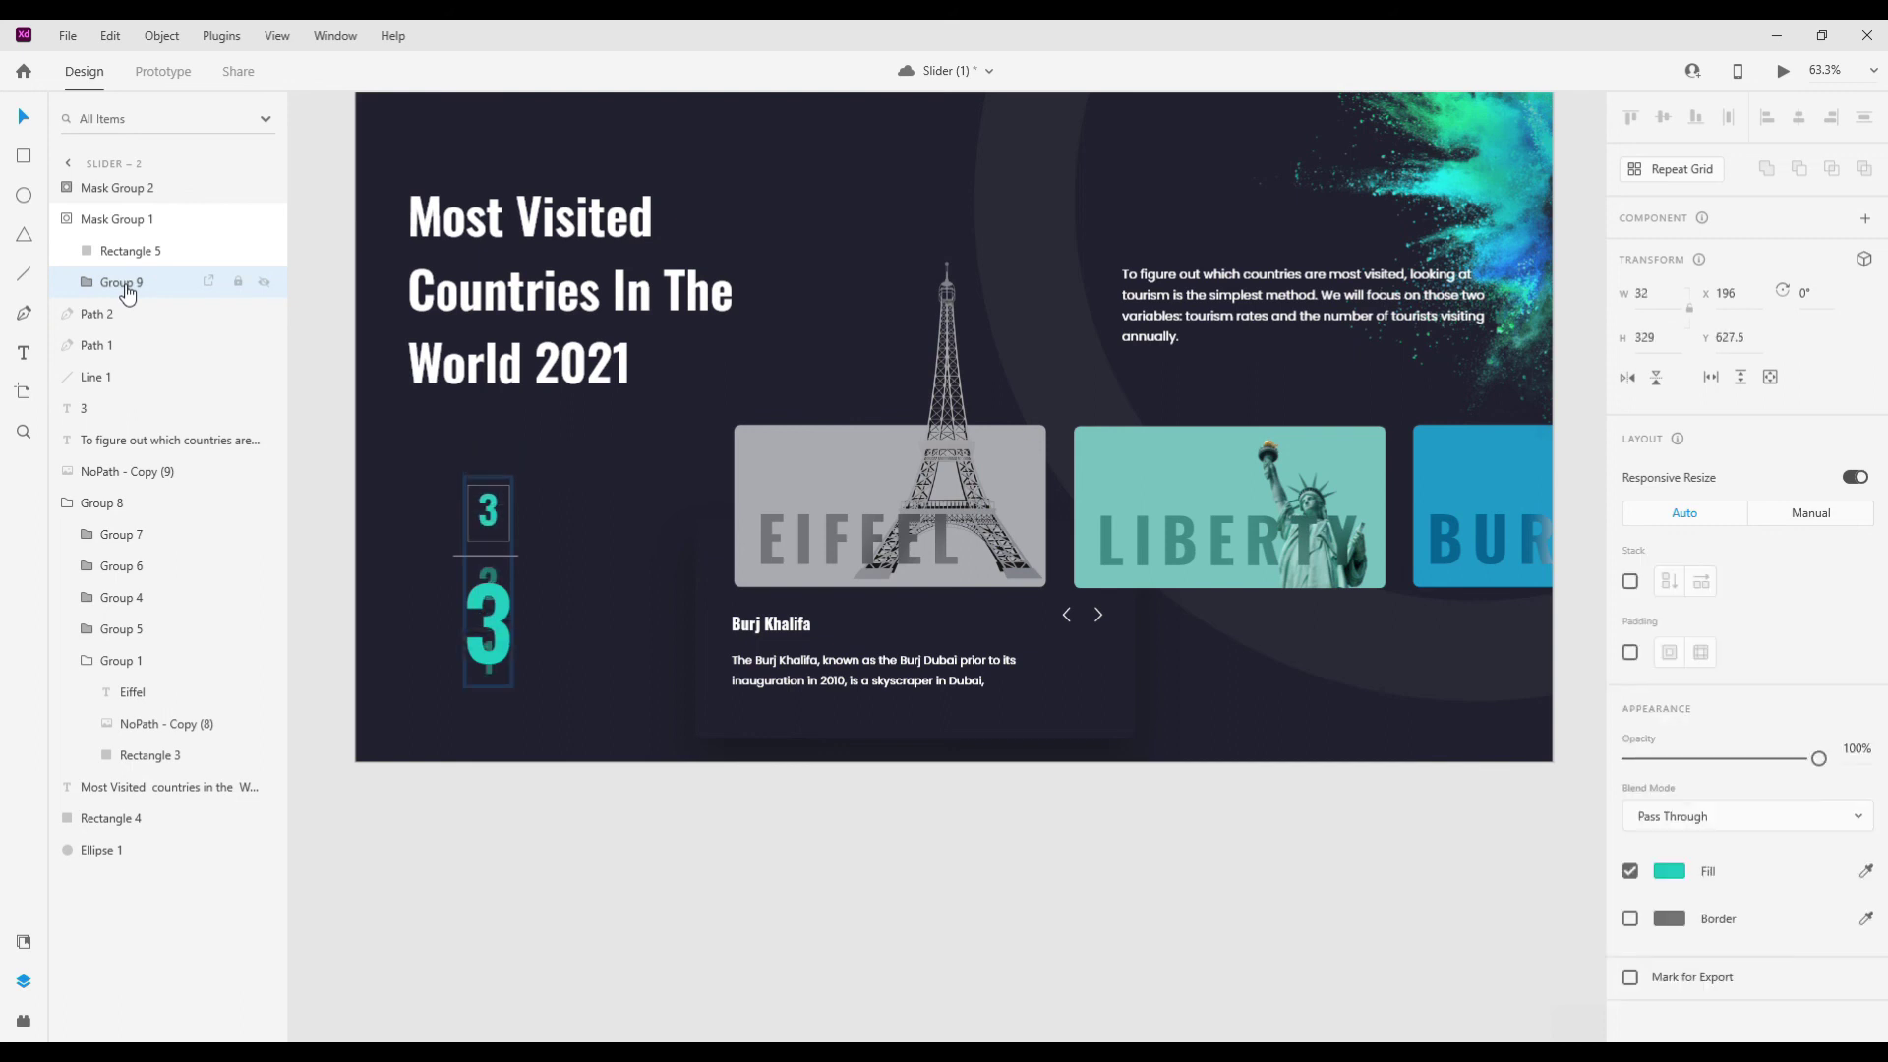
- Nudge the caption stack up to Y 358 so the Eiffel Tower text shows
click(875, 693)
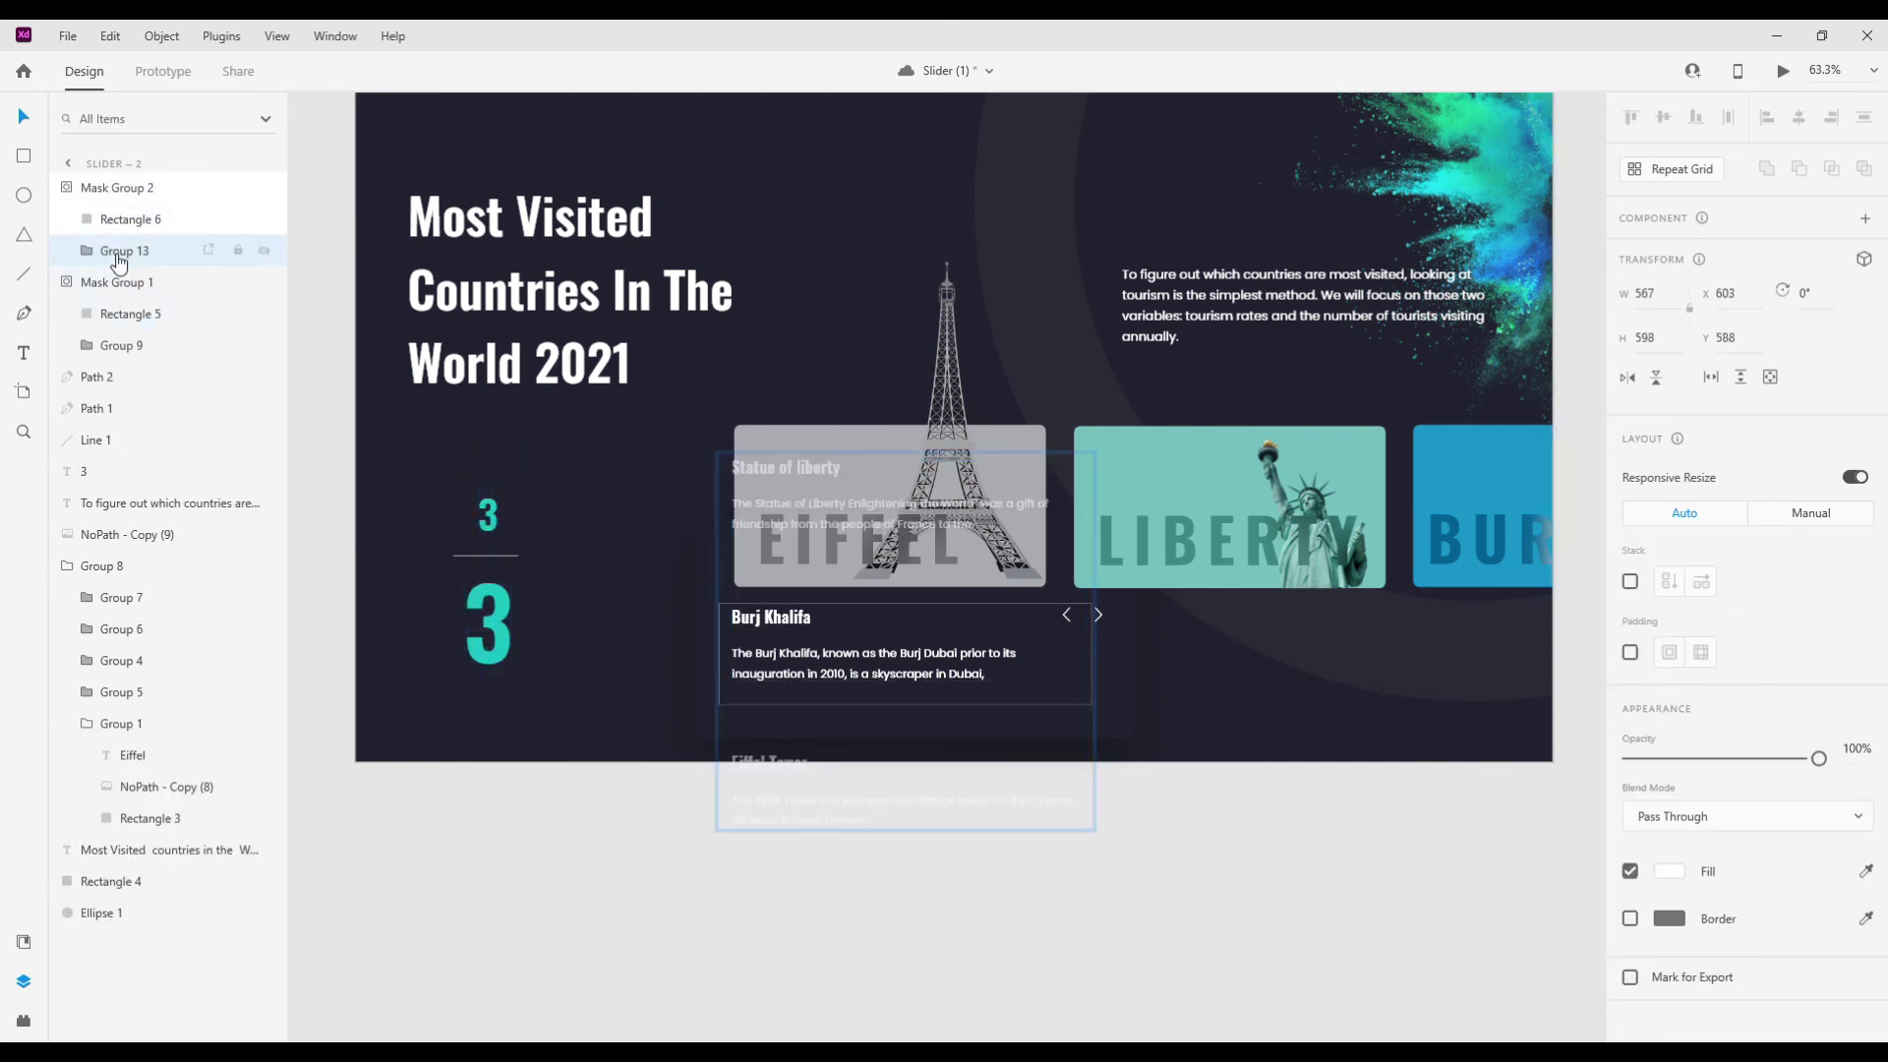
key(shift+Up)
key(shift+Up)
key(shift+Up)
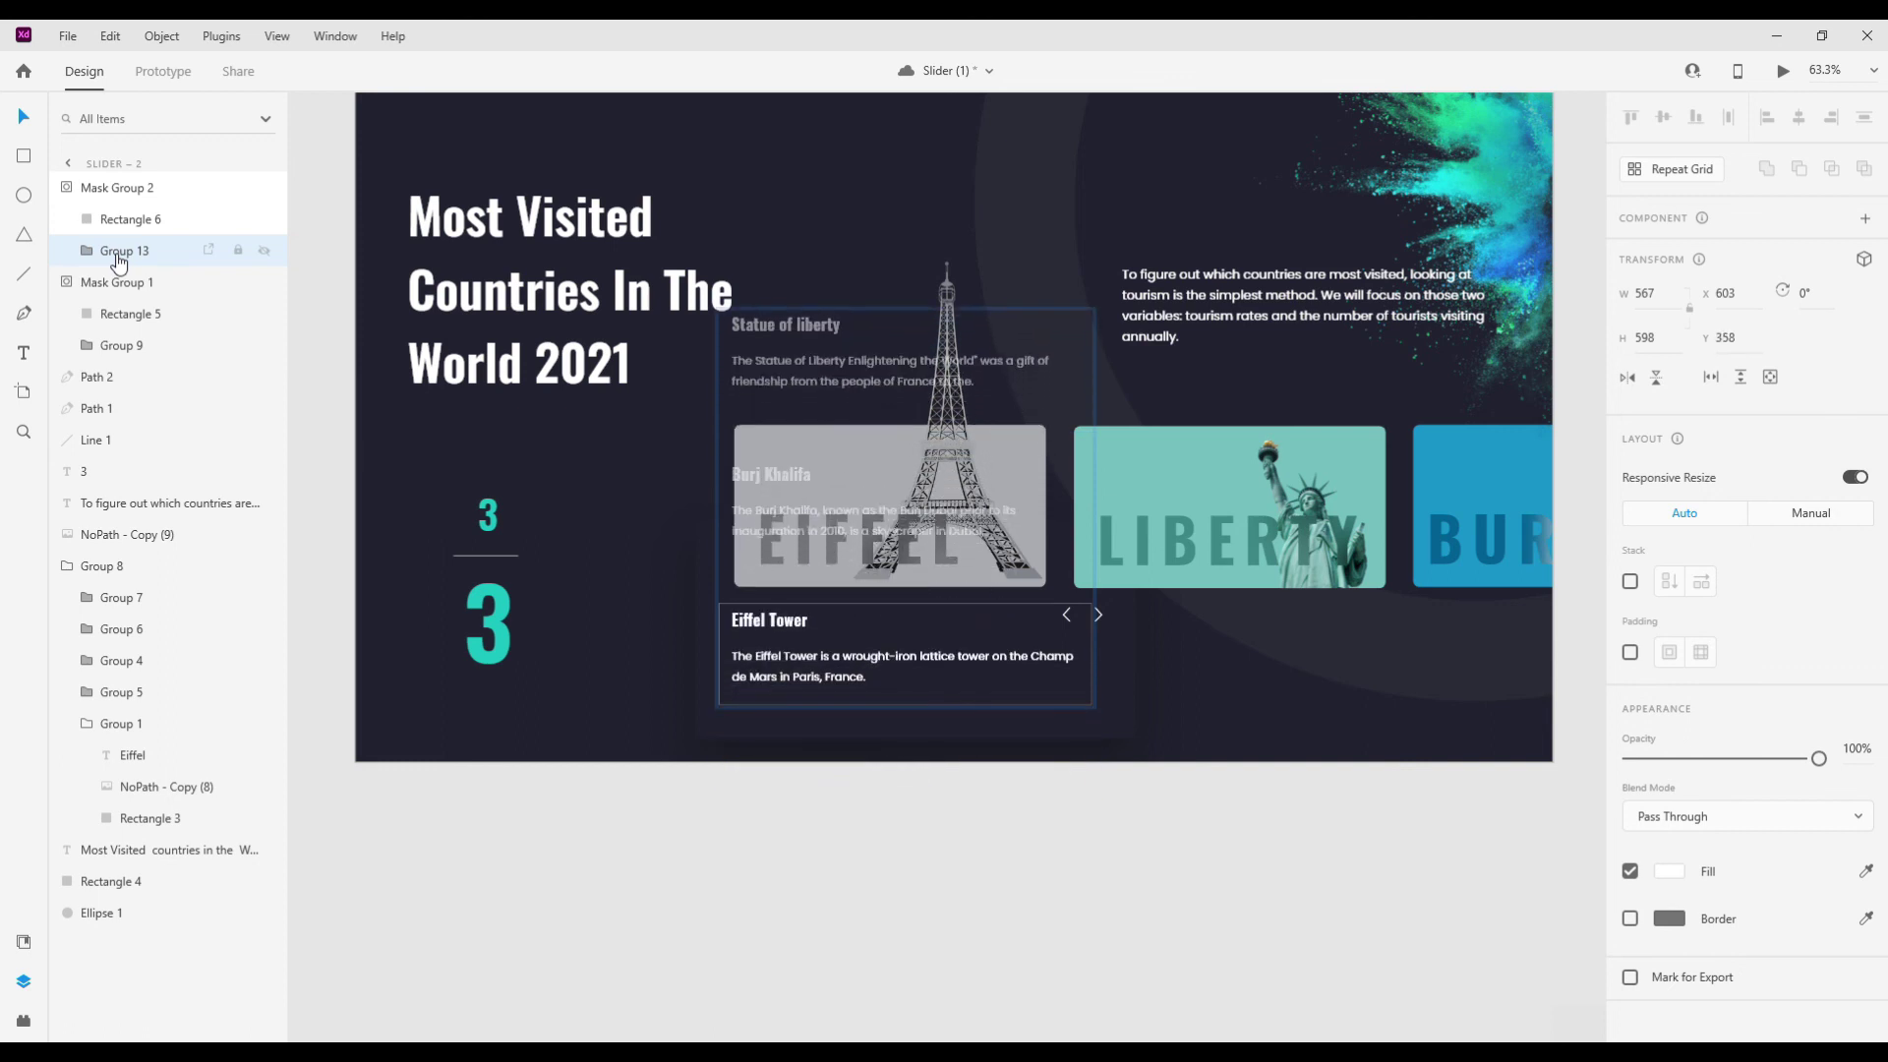
click(769, 976)
scroll(987, 846, down, 4)
- In Prototype mode, wire the Slider's next arrow to Slider – 1
scroll(1003, 816, down, 4)
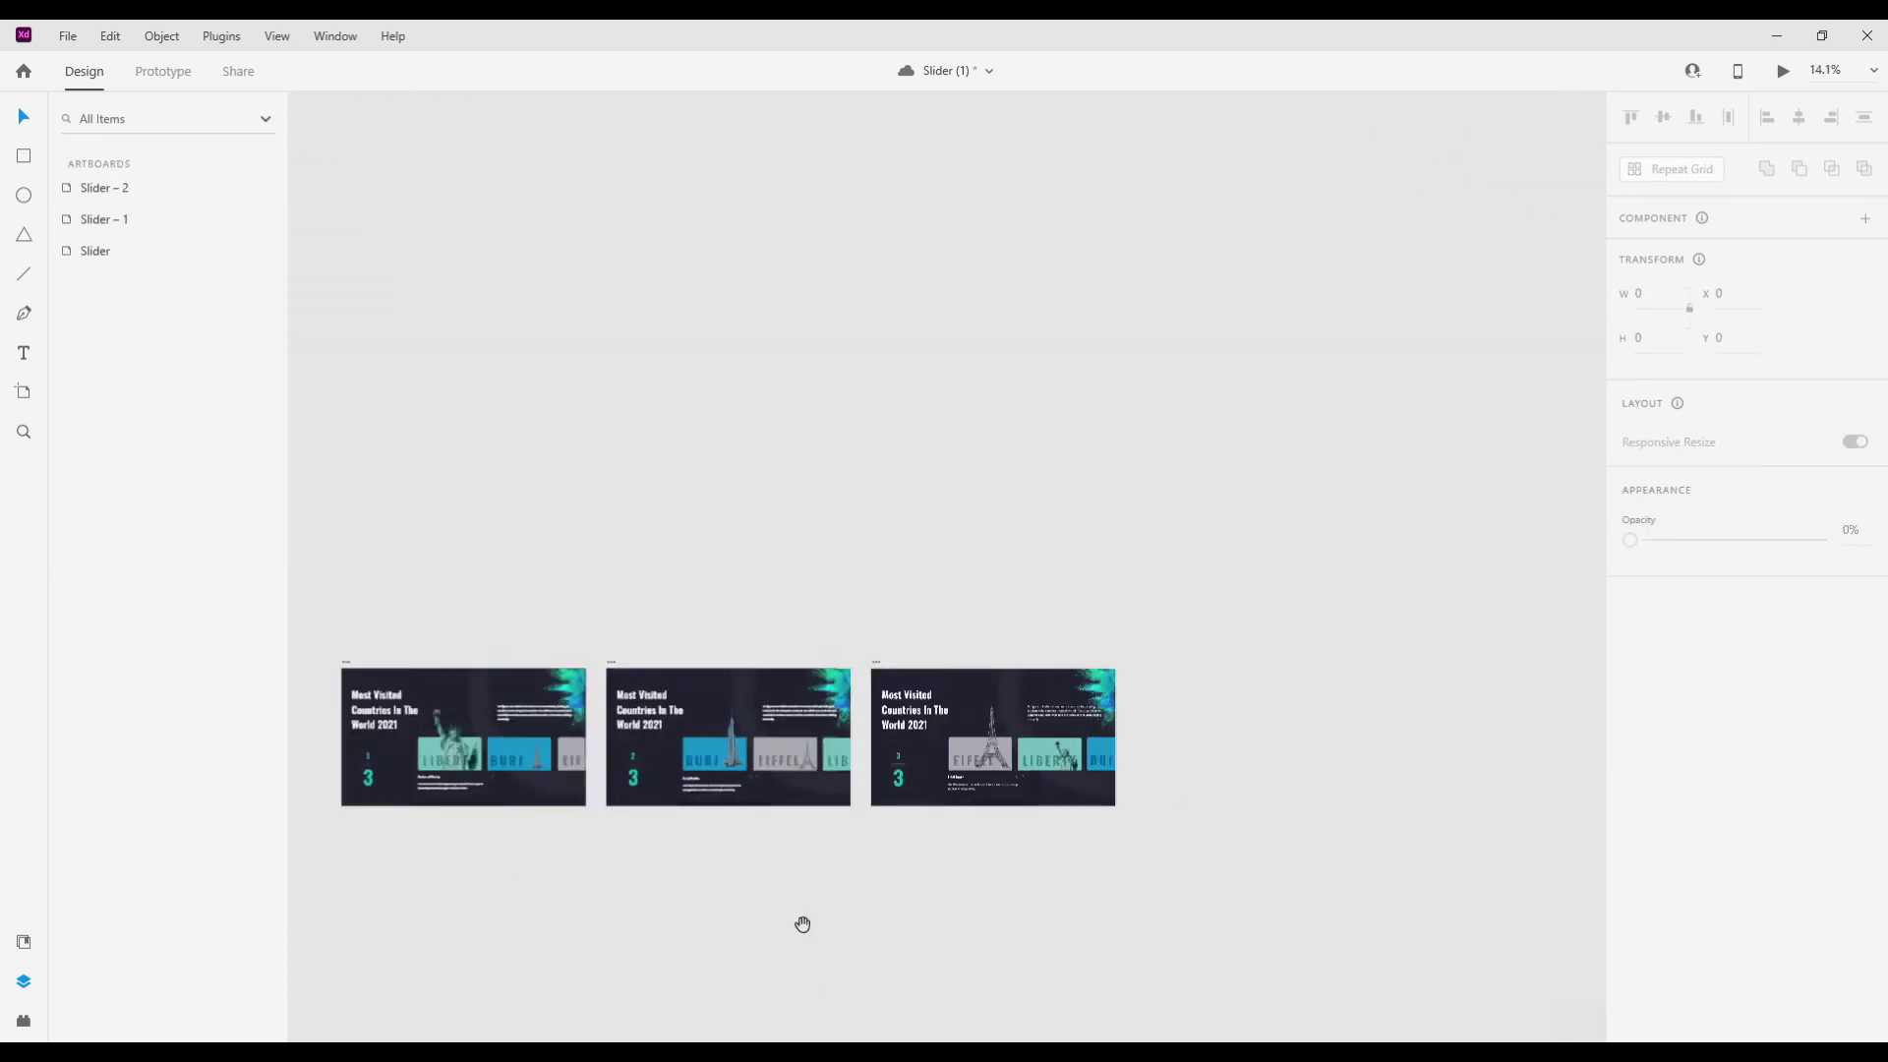
scroll(947, 723, up, 2)
click(163, 71)
scroll(789, 721, up, 1)
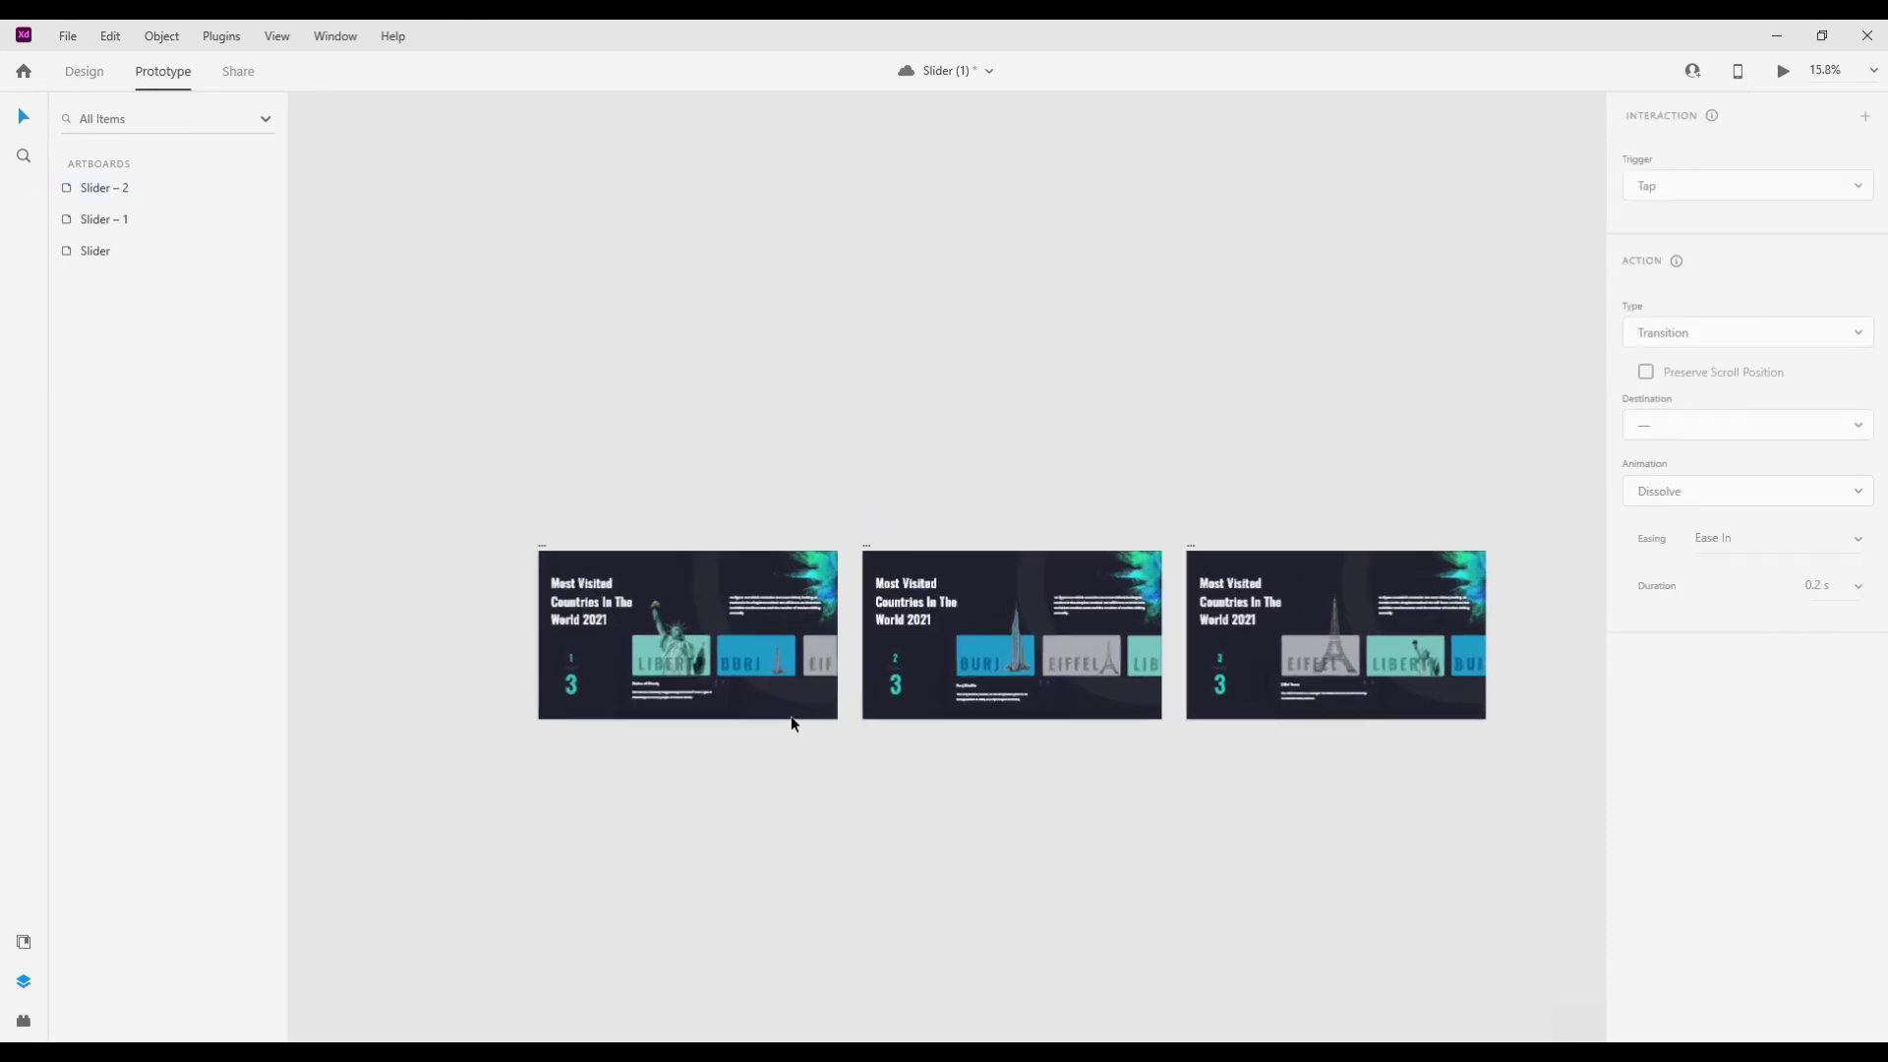
scroll(808, 735, up, 2)
drag(808, 735, 699, 712)
click(602, 656)
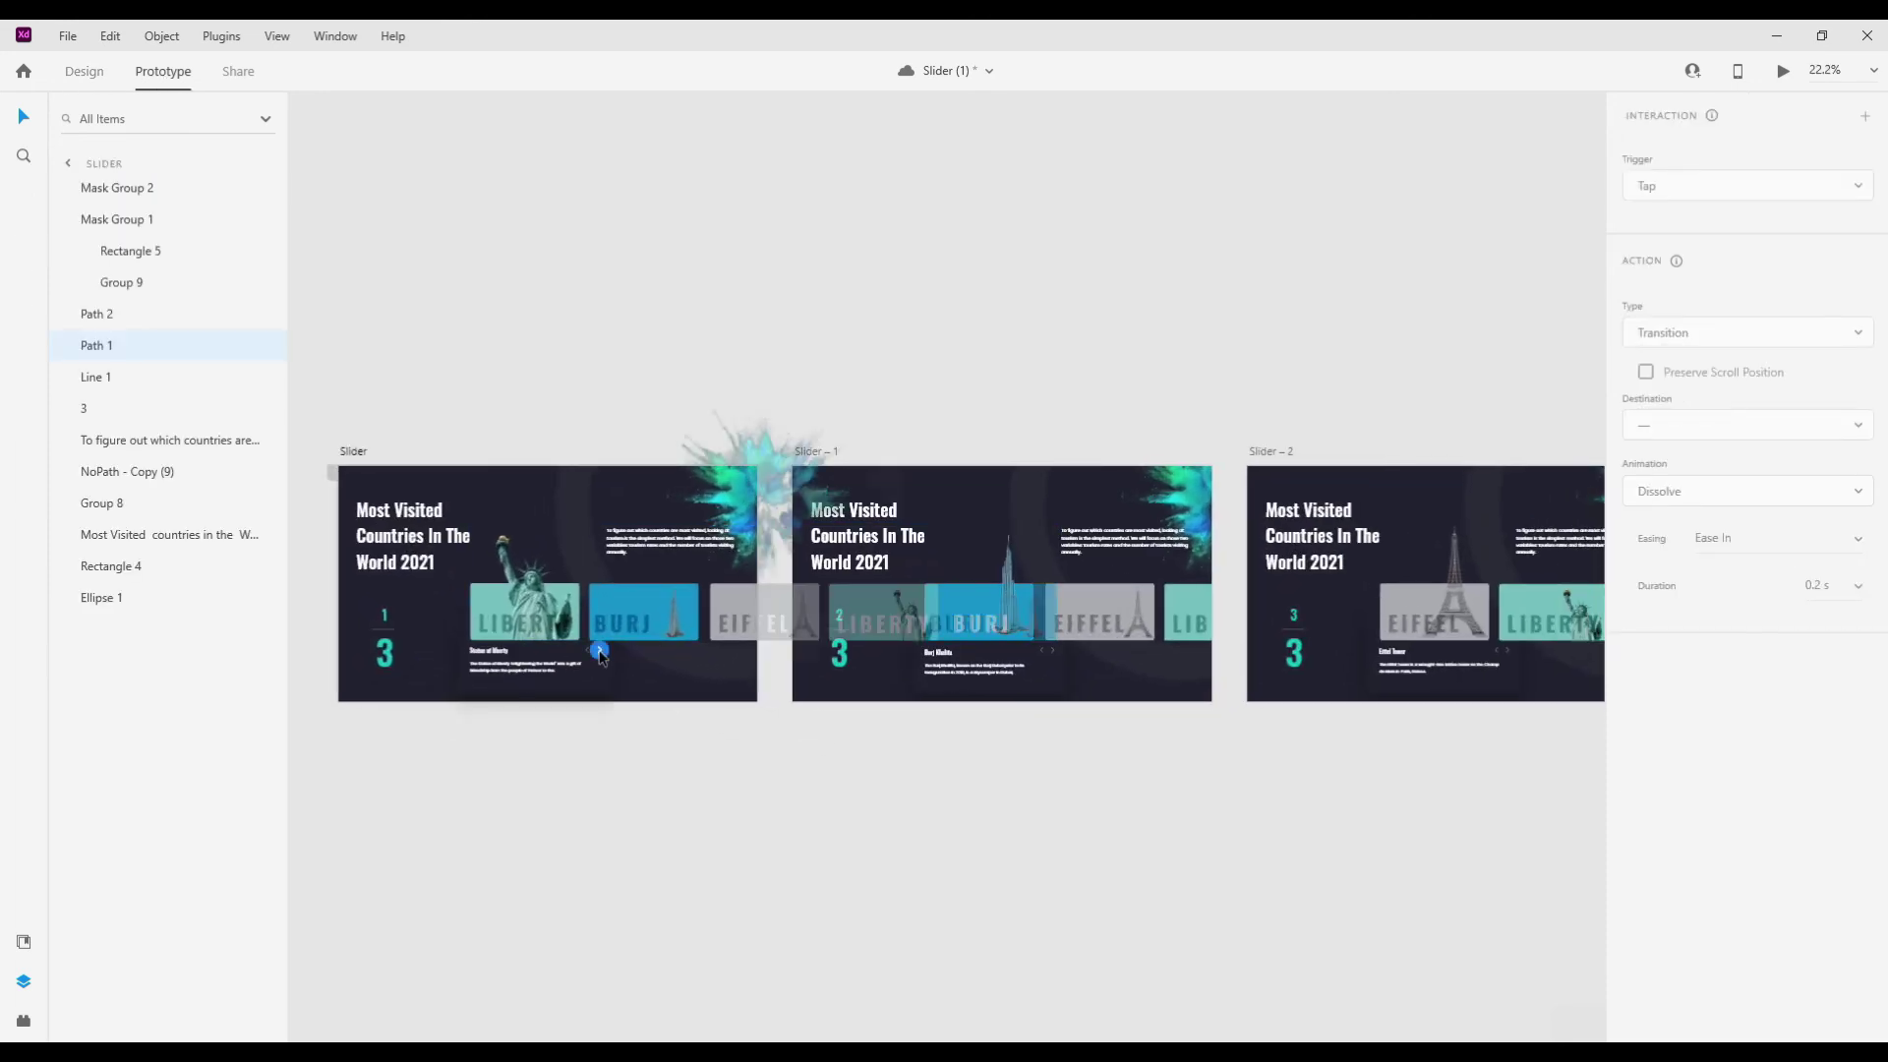
scroll(605, 655, up, 2)
scroll(612, 653, up, 2)
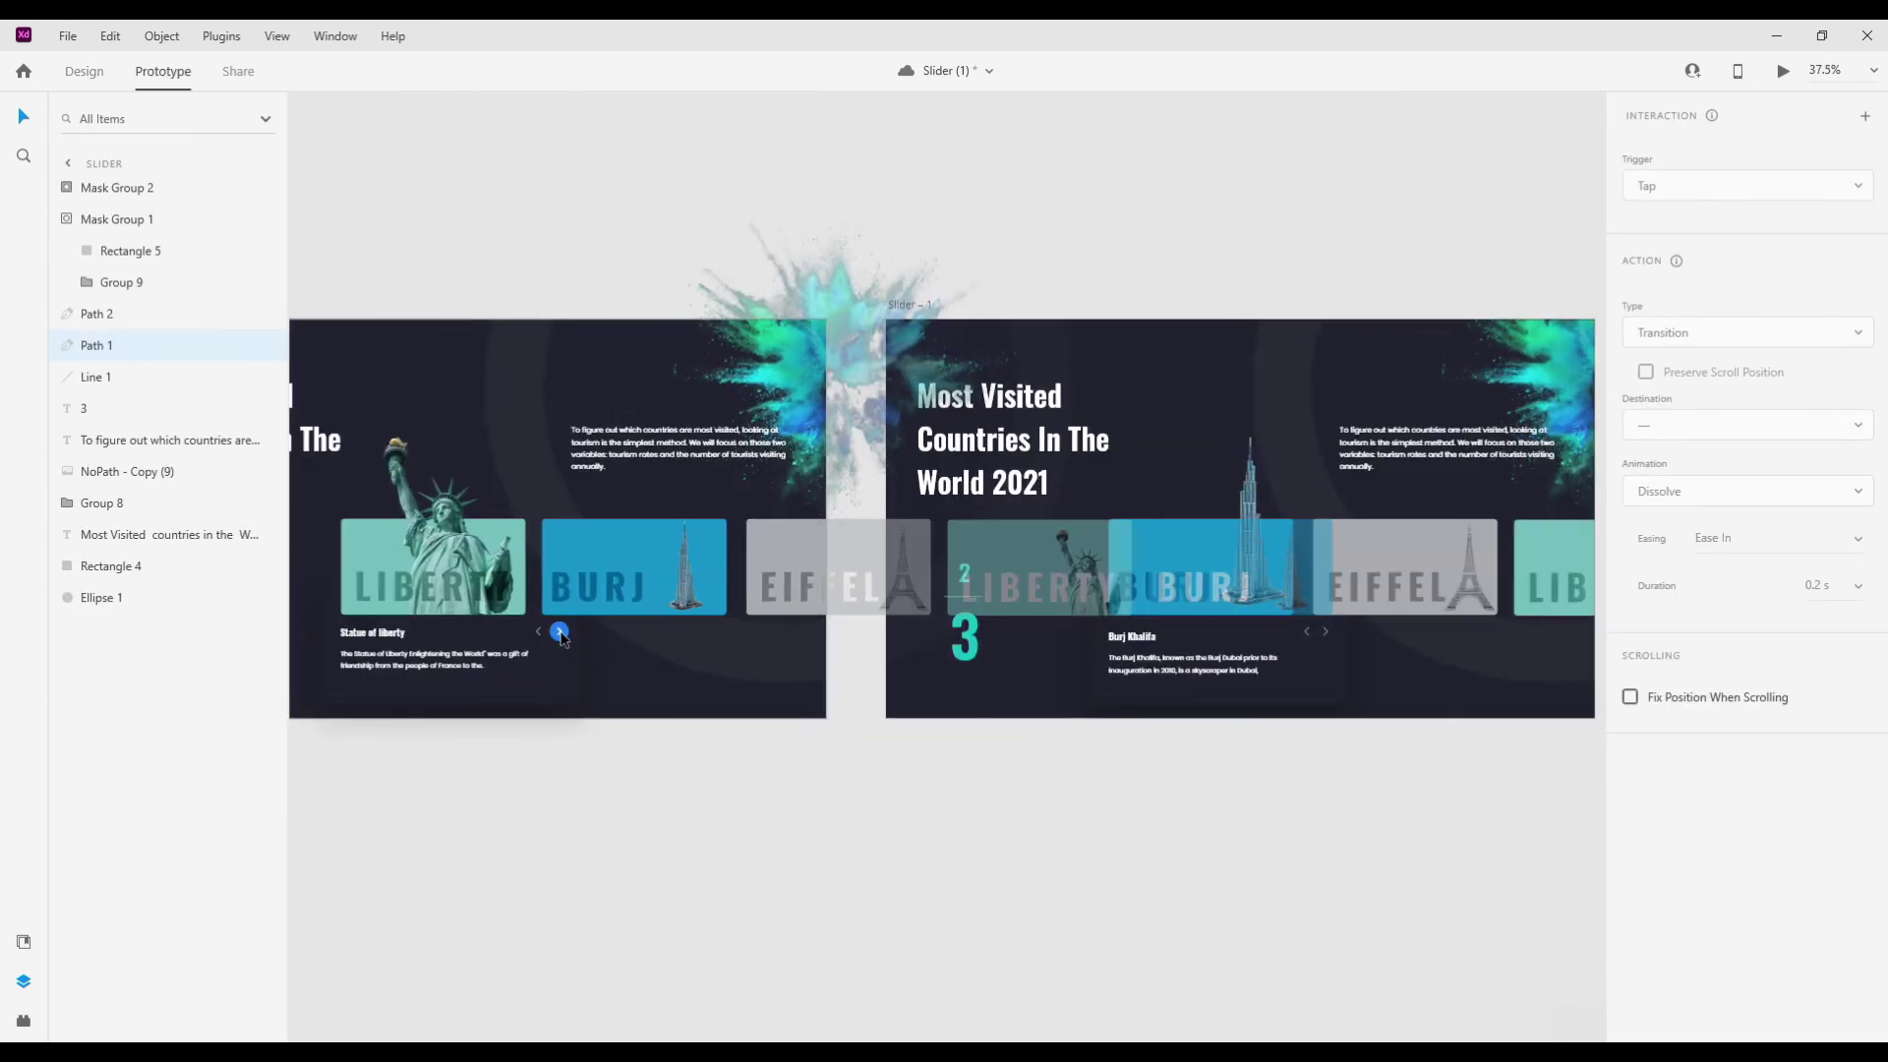
drag(753, 628, 1078, 490)
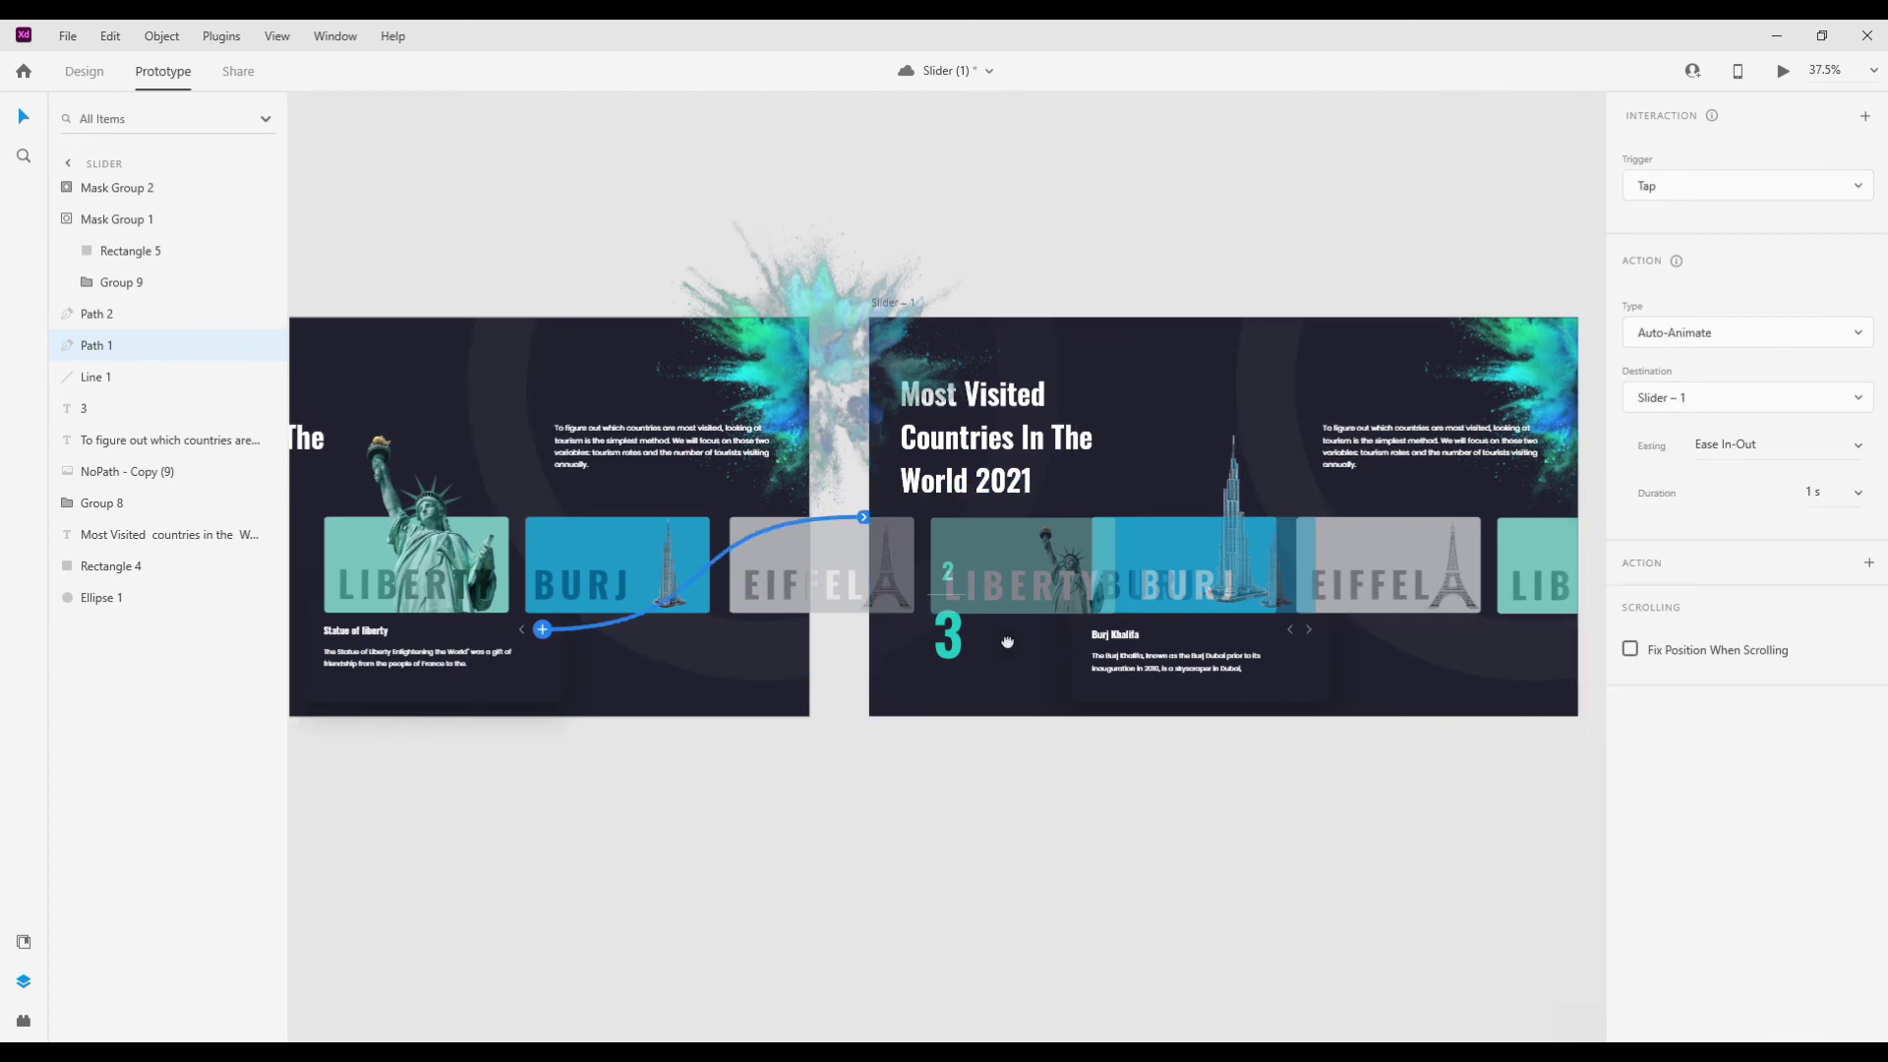
- Set the interaction to Auto-Animate with Ease In-Out over 1 second
scroll(841, 632, down, 2)
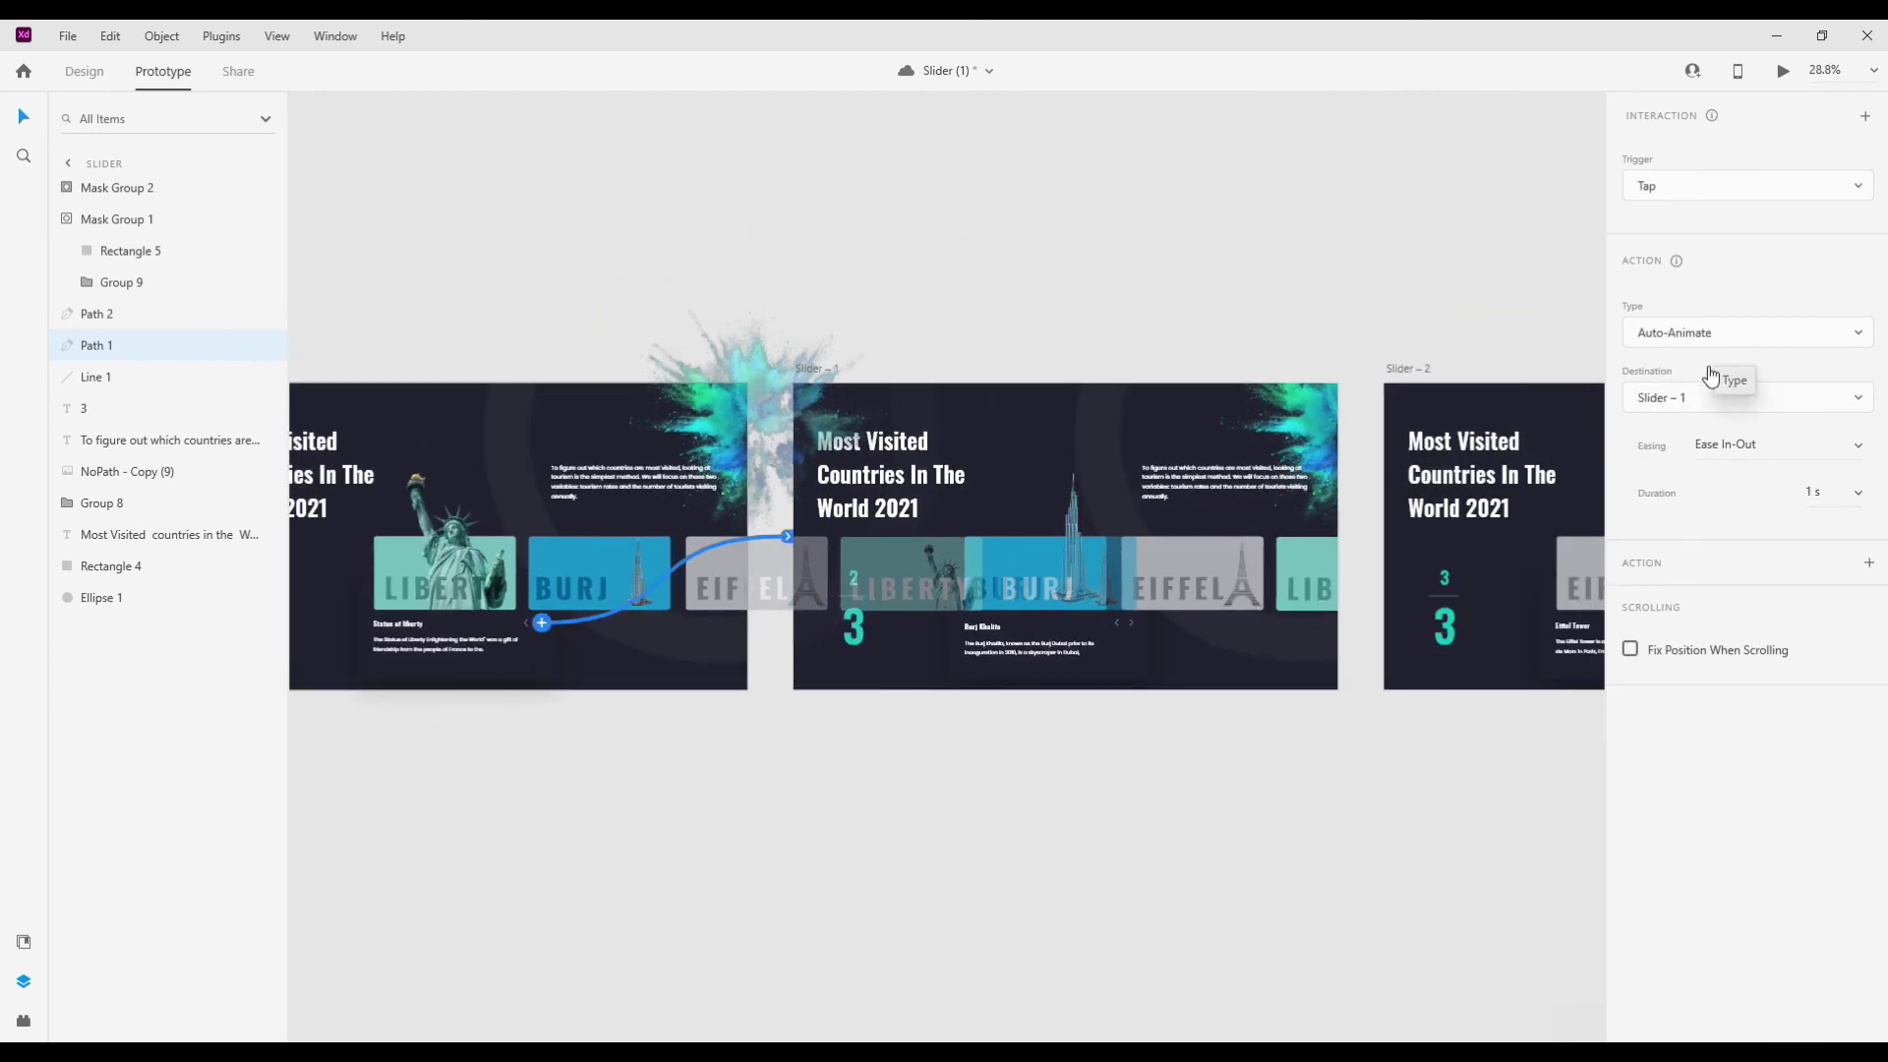
click(1772, 341)
click(1737, 344)
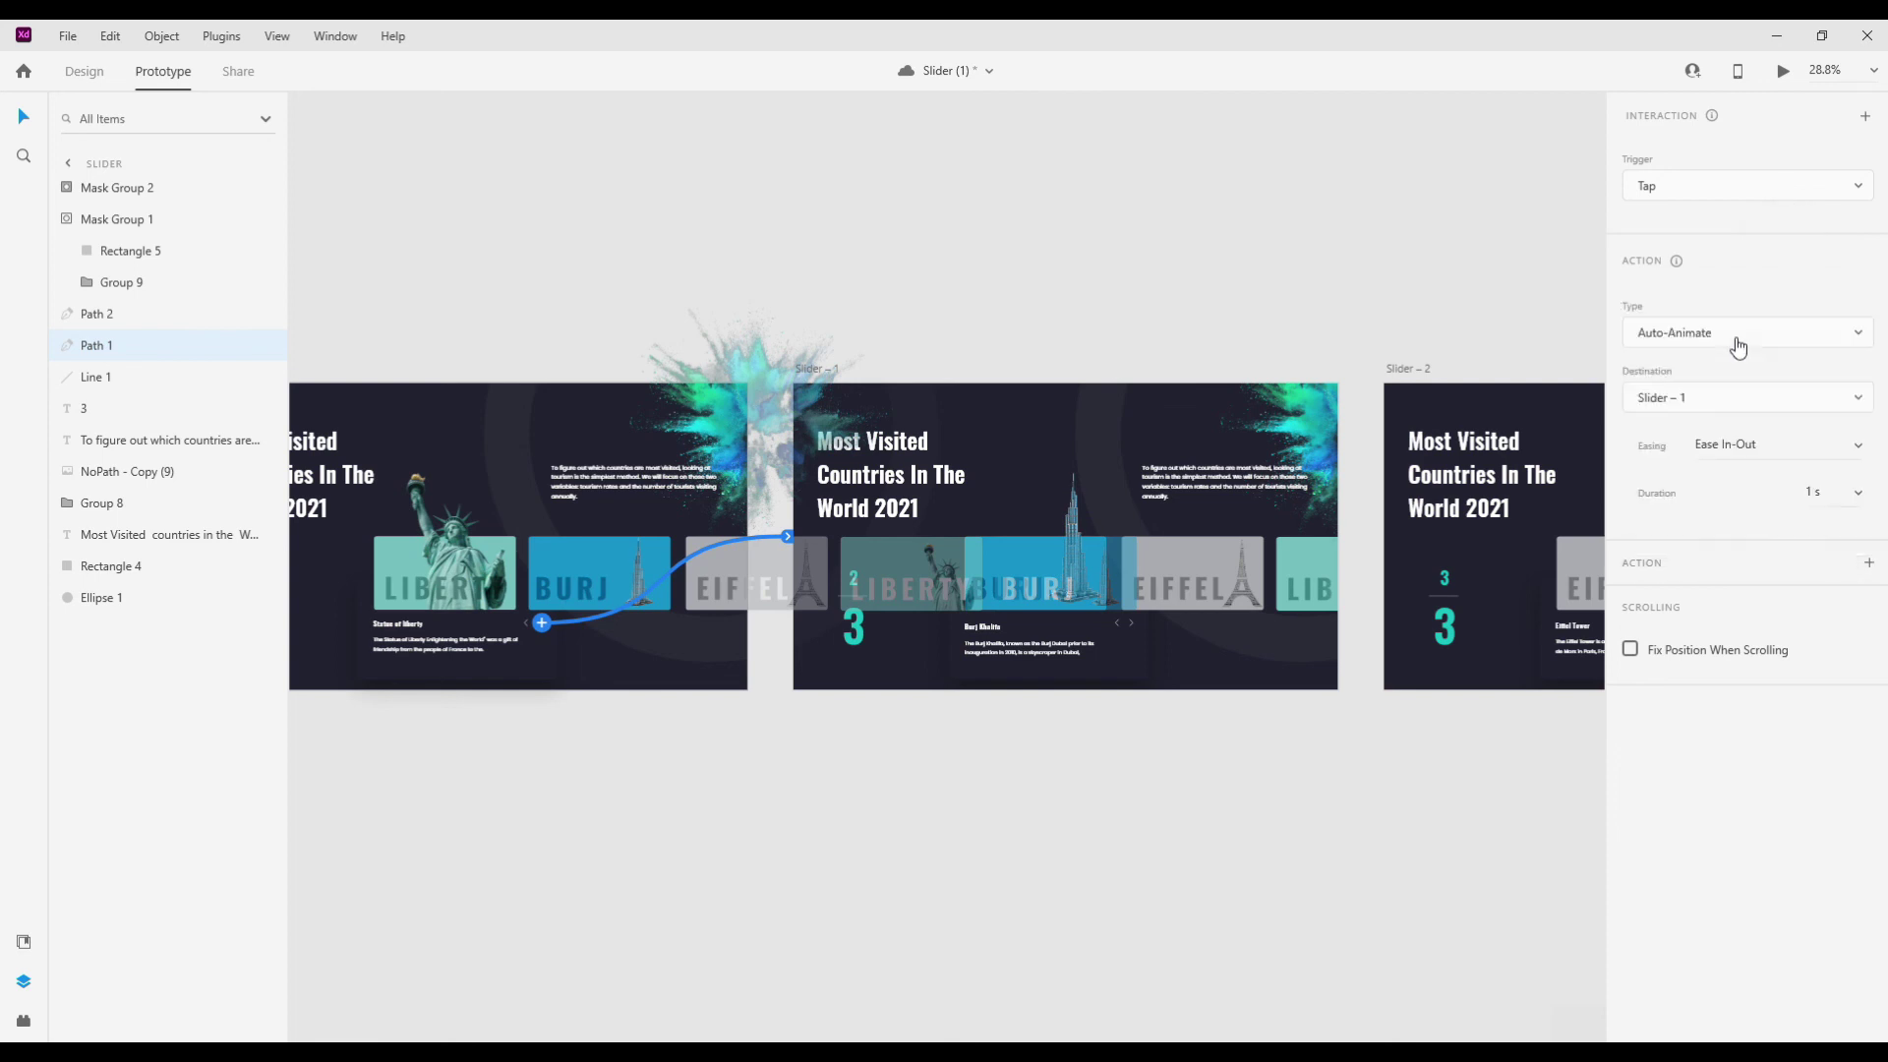
click(1852, 459)
click(1762, 451)
click(1859, 504)
key(Escape)
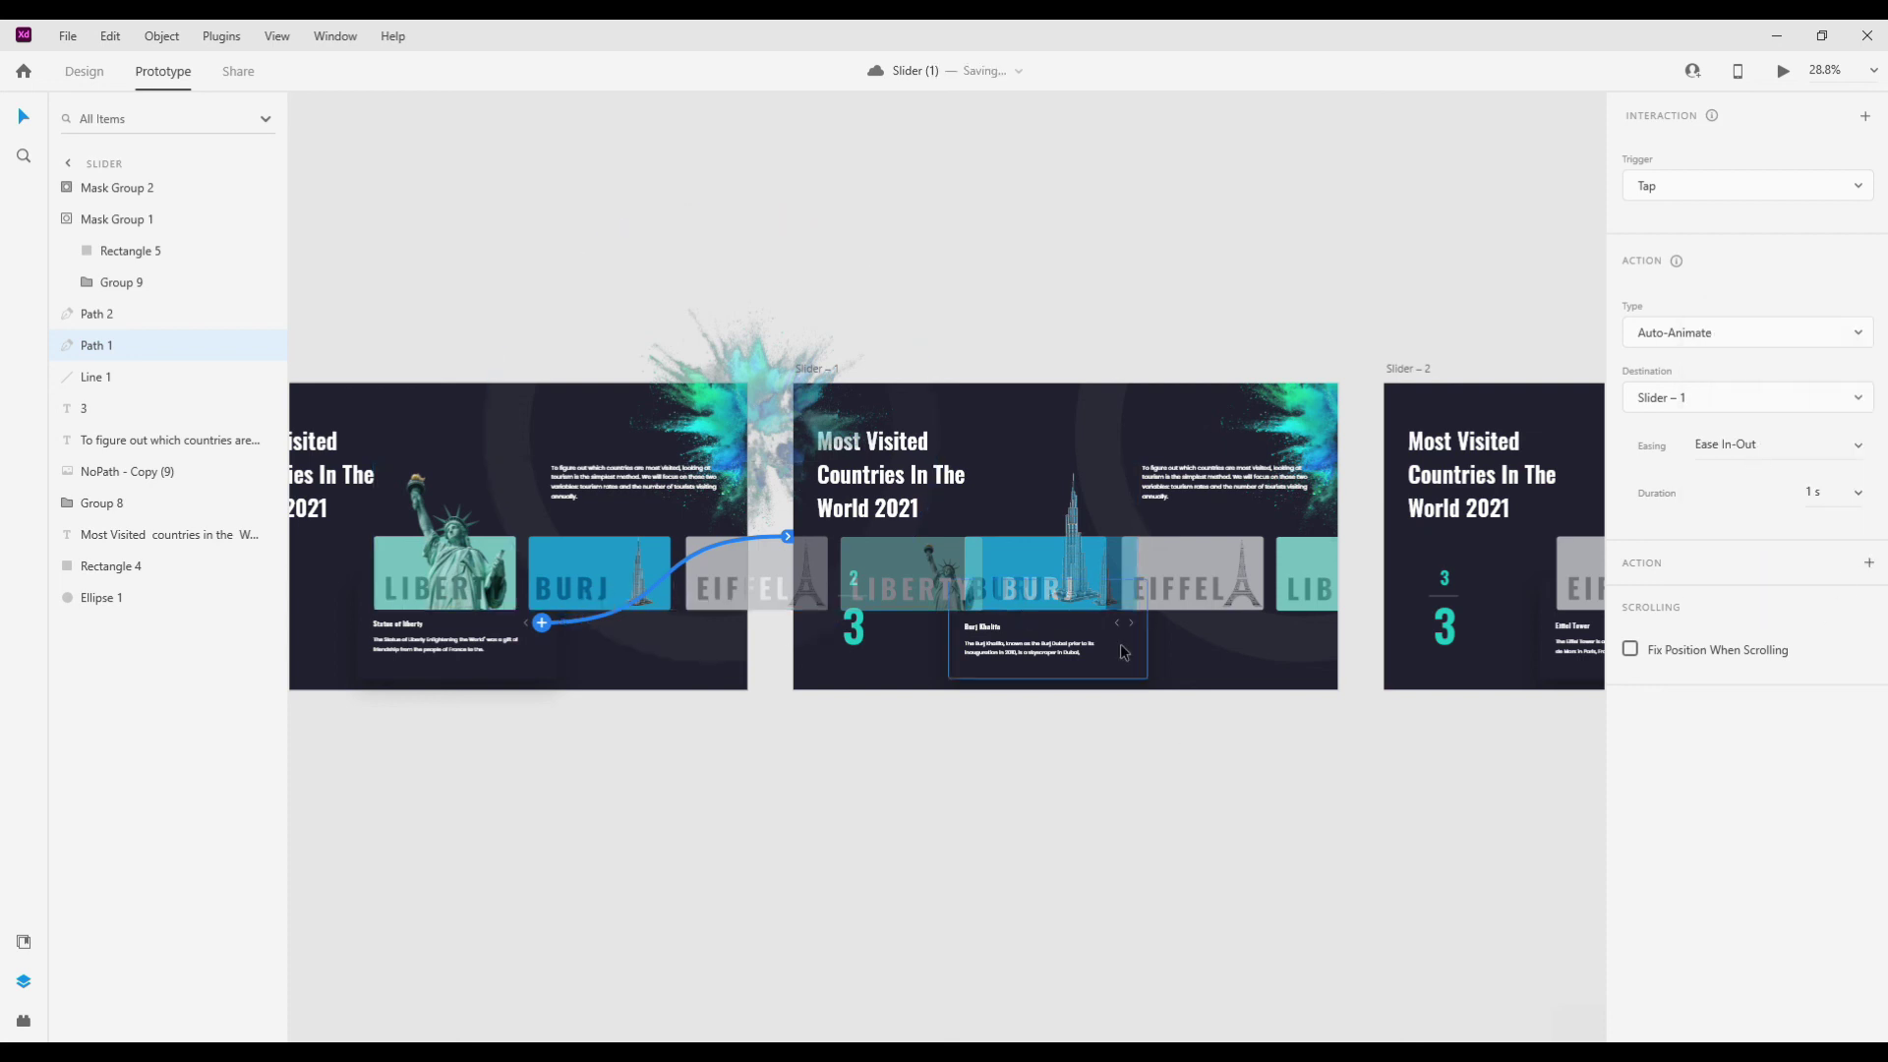
- Wire Slider – 1's back arrow to Slider and its next arrow to Slider – 2
click(1278, 758)
click(1141, 629)
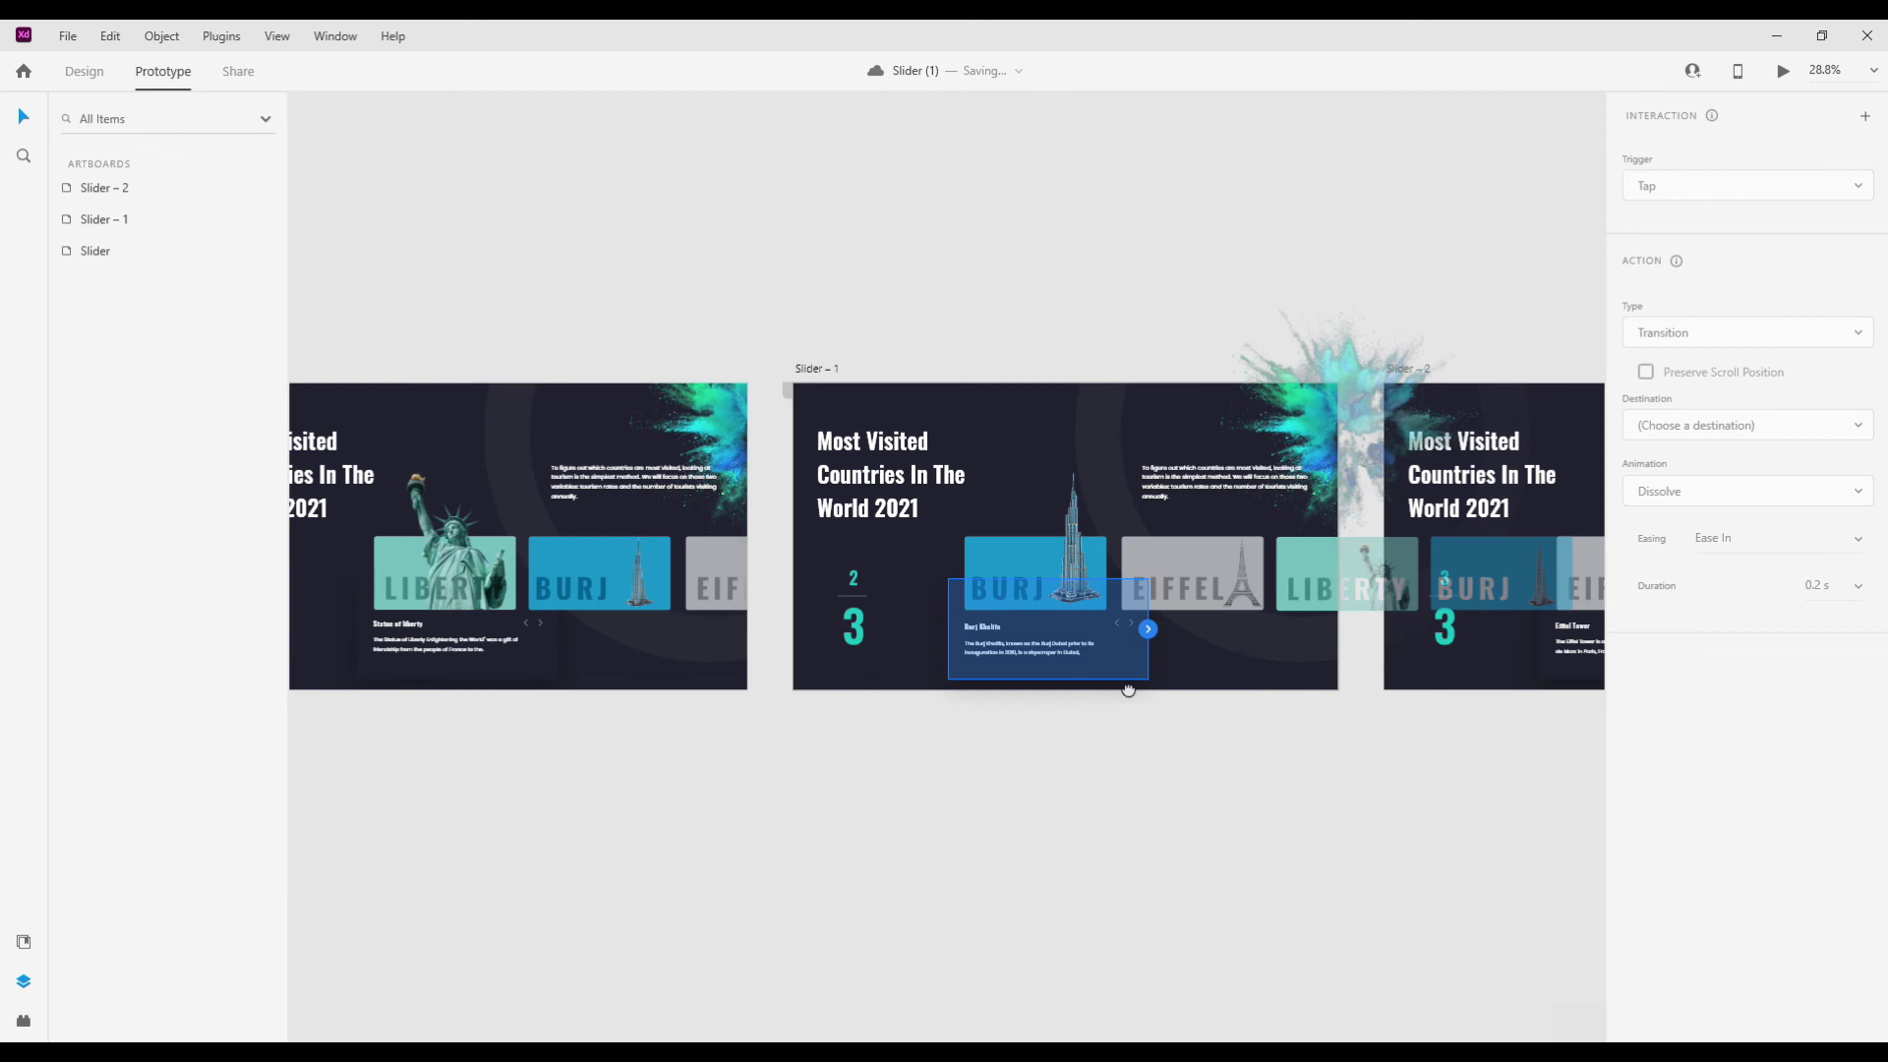
scroll(969, 662, down, 2)
click(988, 683)
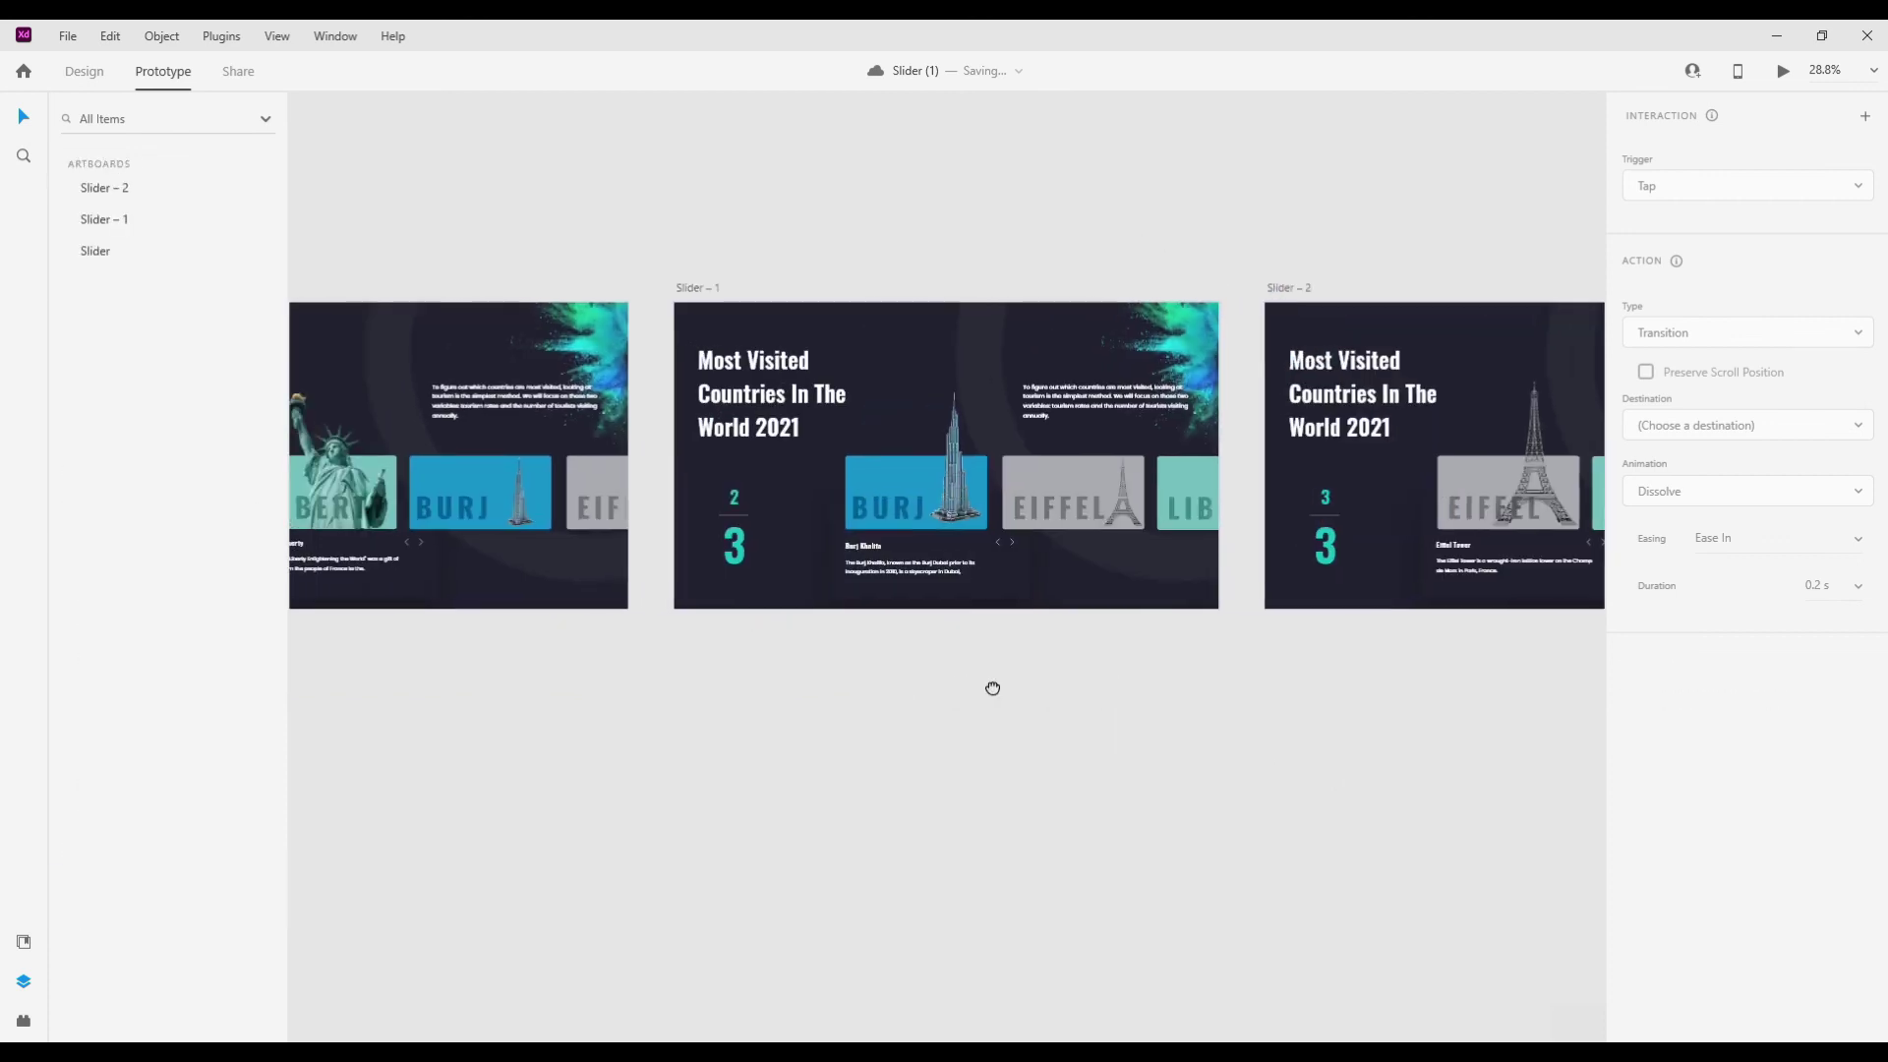
click(1005, 552)
drag(1000, 543, 506, 442)
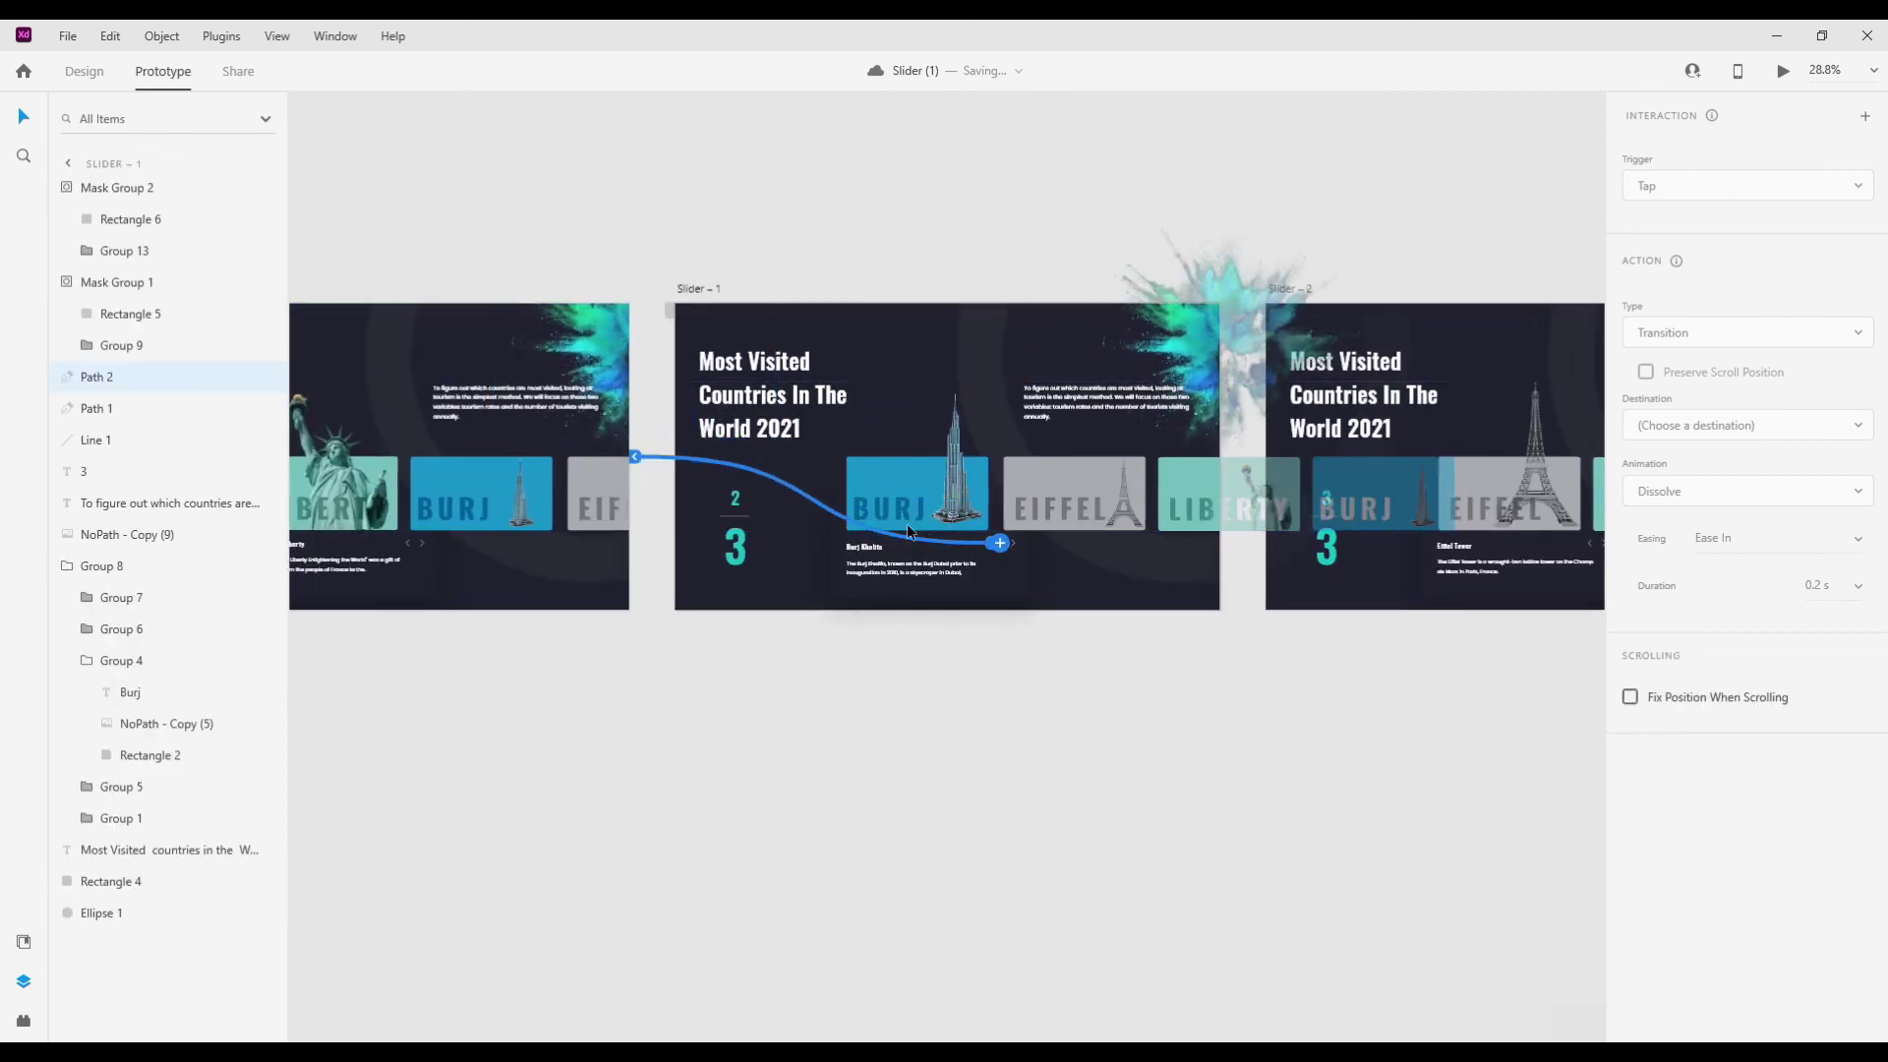
click(1020, 551)
drag(1015, 542, 1228, 421)
drag(1350, 425, 1352, 426)
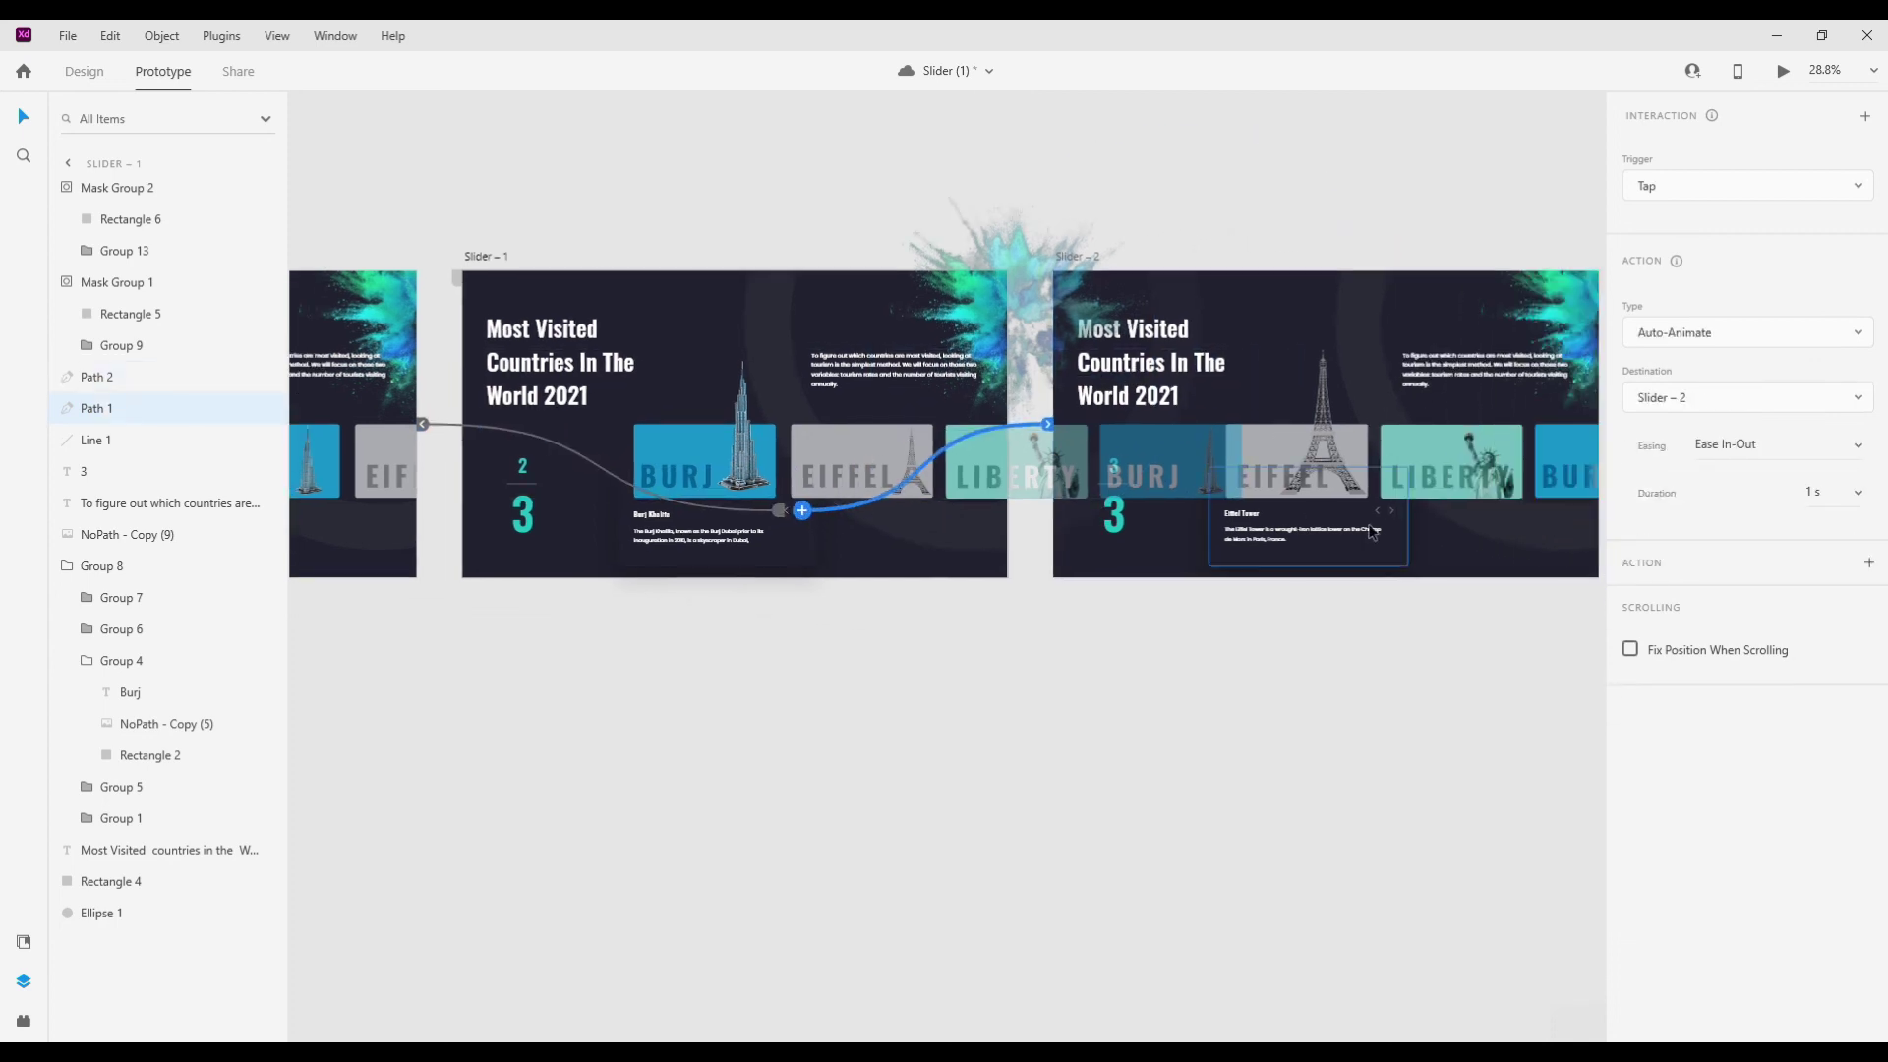
- Wire Slider – 2's back arrow to Slider – 1 and its next arrow back to Slider
click(1381, 519)
drag(1379, 511, 771, 433)
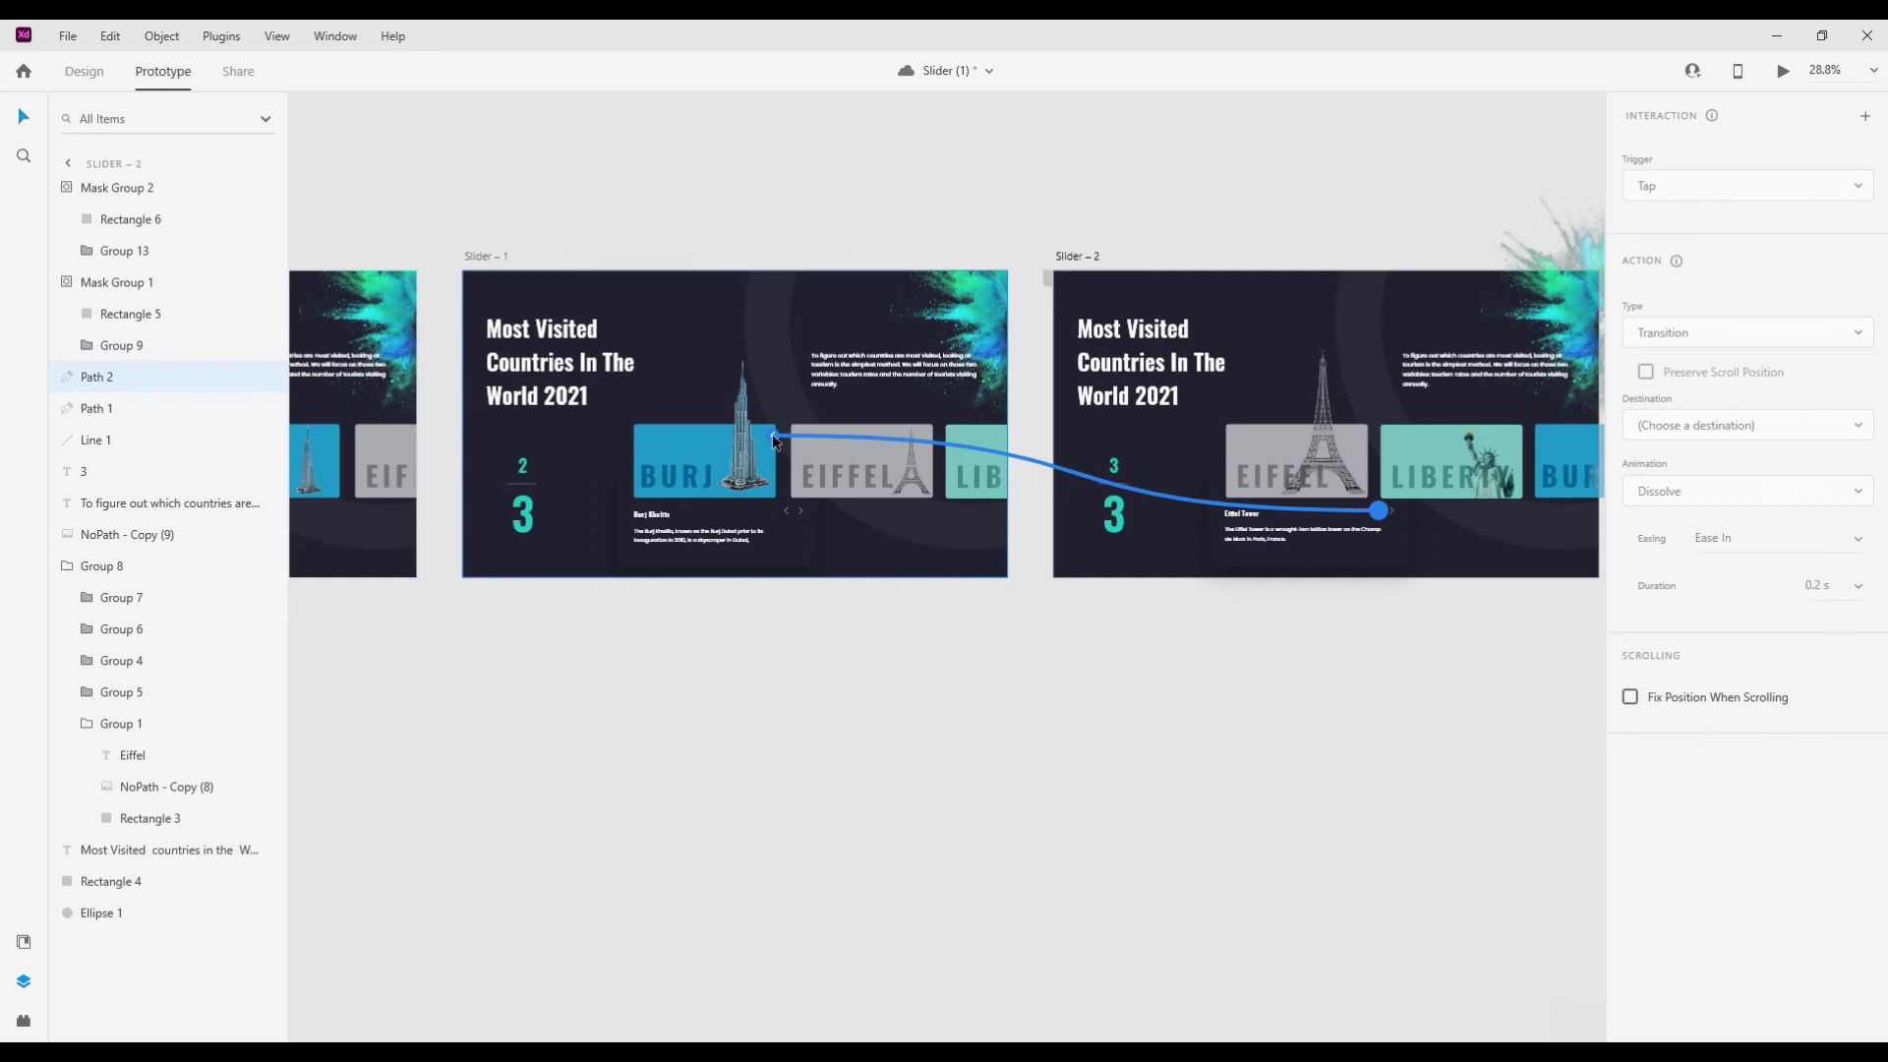
scroll(1011, 504, down, 2)
scroll(1346, 515, up, 2)
click(97, 408)
drag(1484, 388, 688, 526)
scroll(688, 526, down, 2)
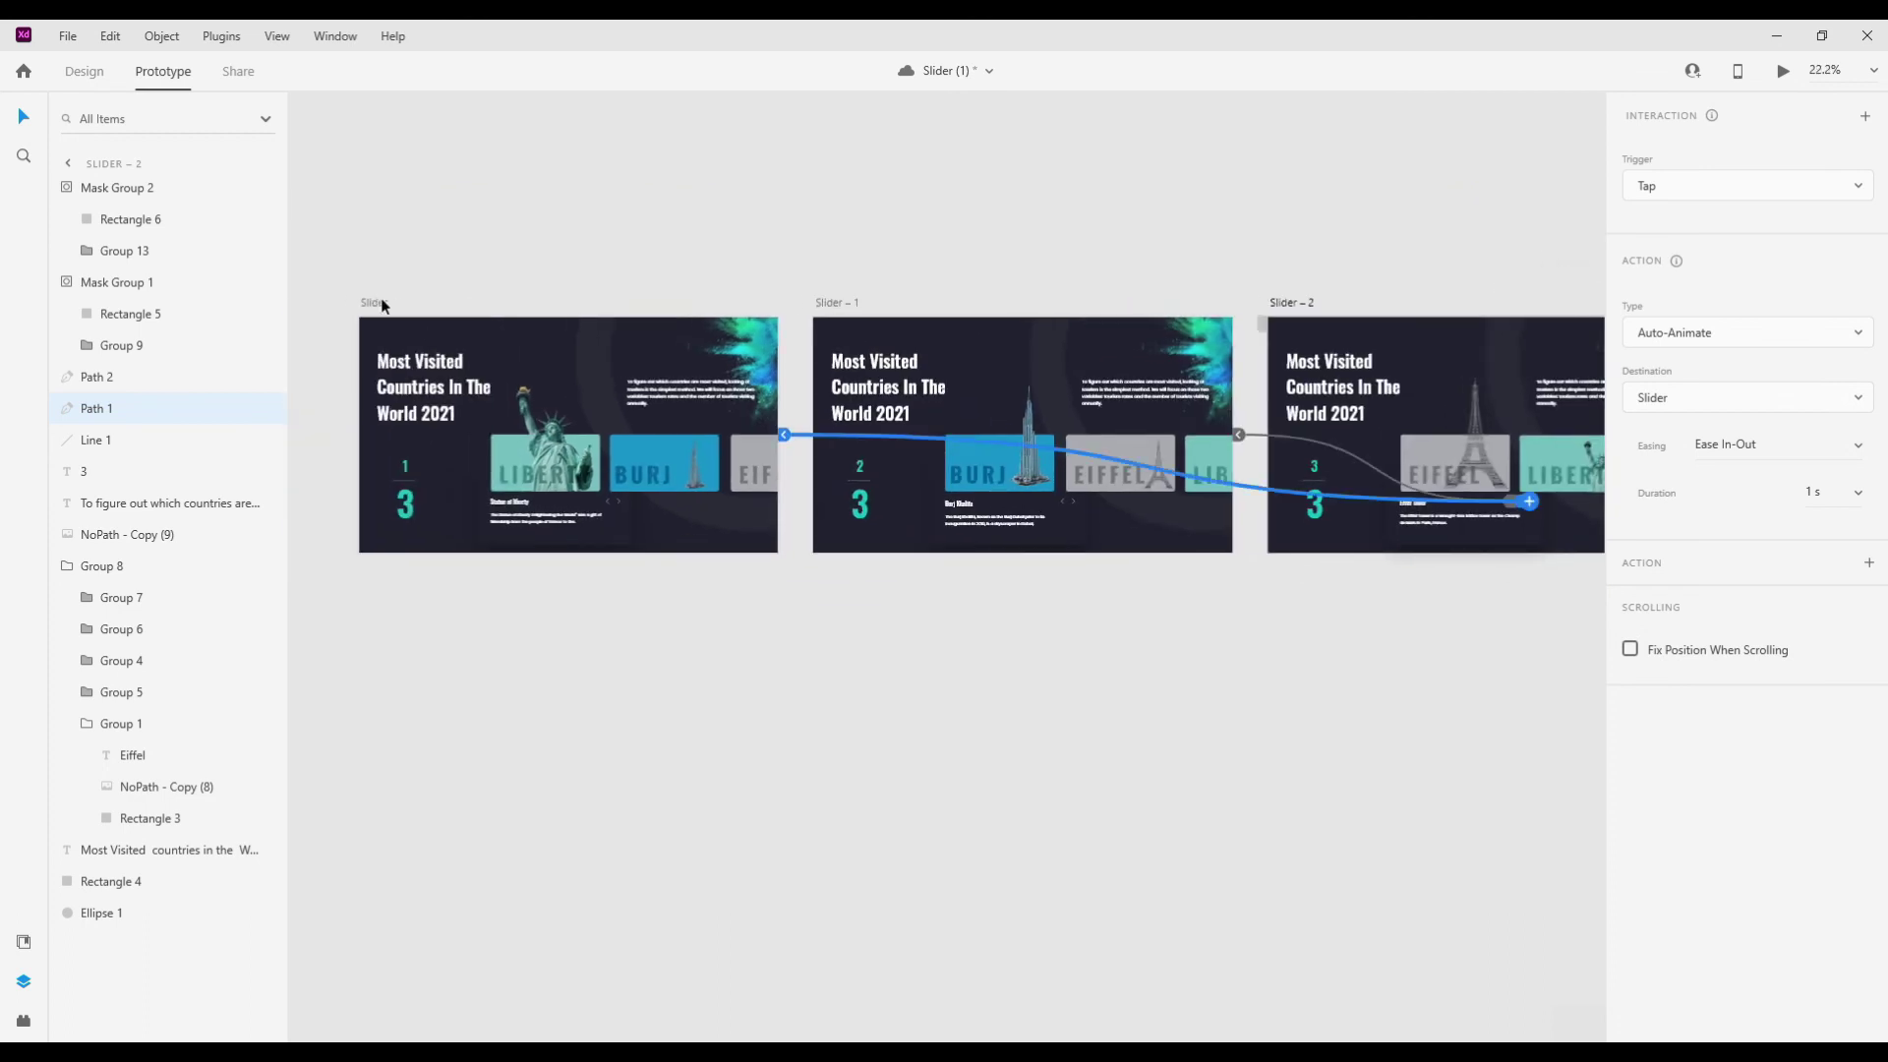
click(382, 304)
- Preview the slider with Ctrl+Enter, stepping forward to Eiffel, back to Liberty, and forward again
key(ctrl+Return)
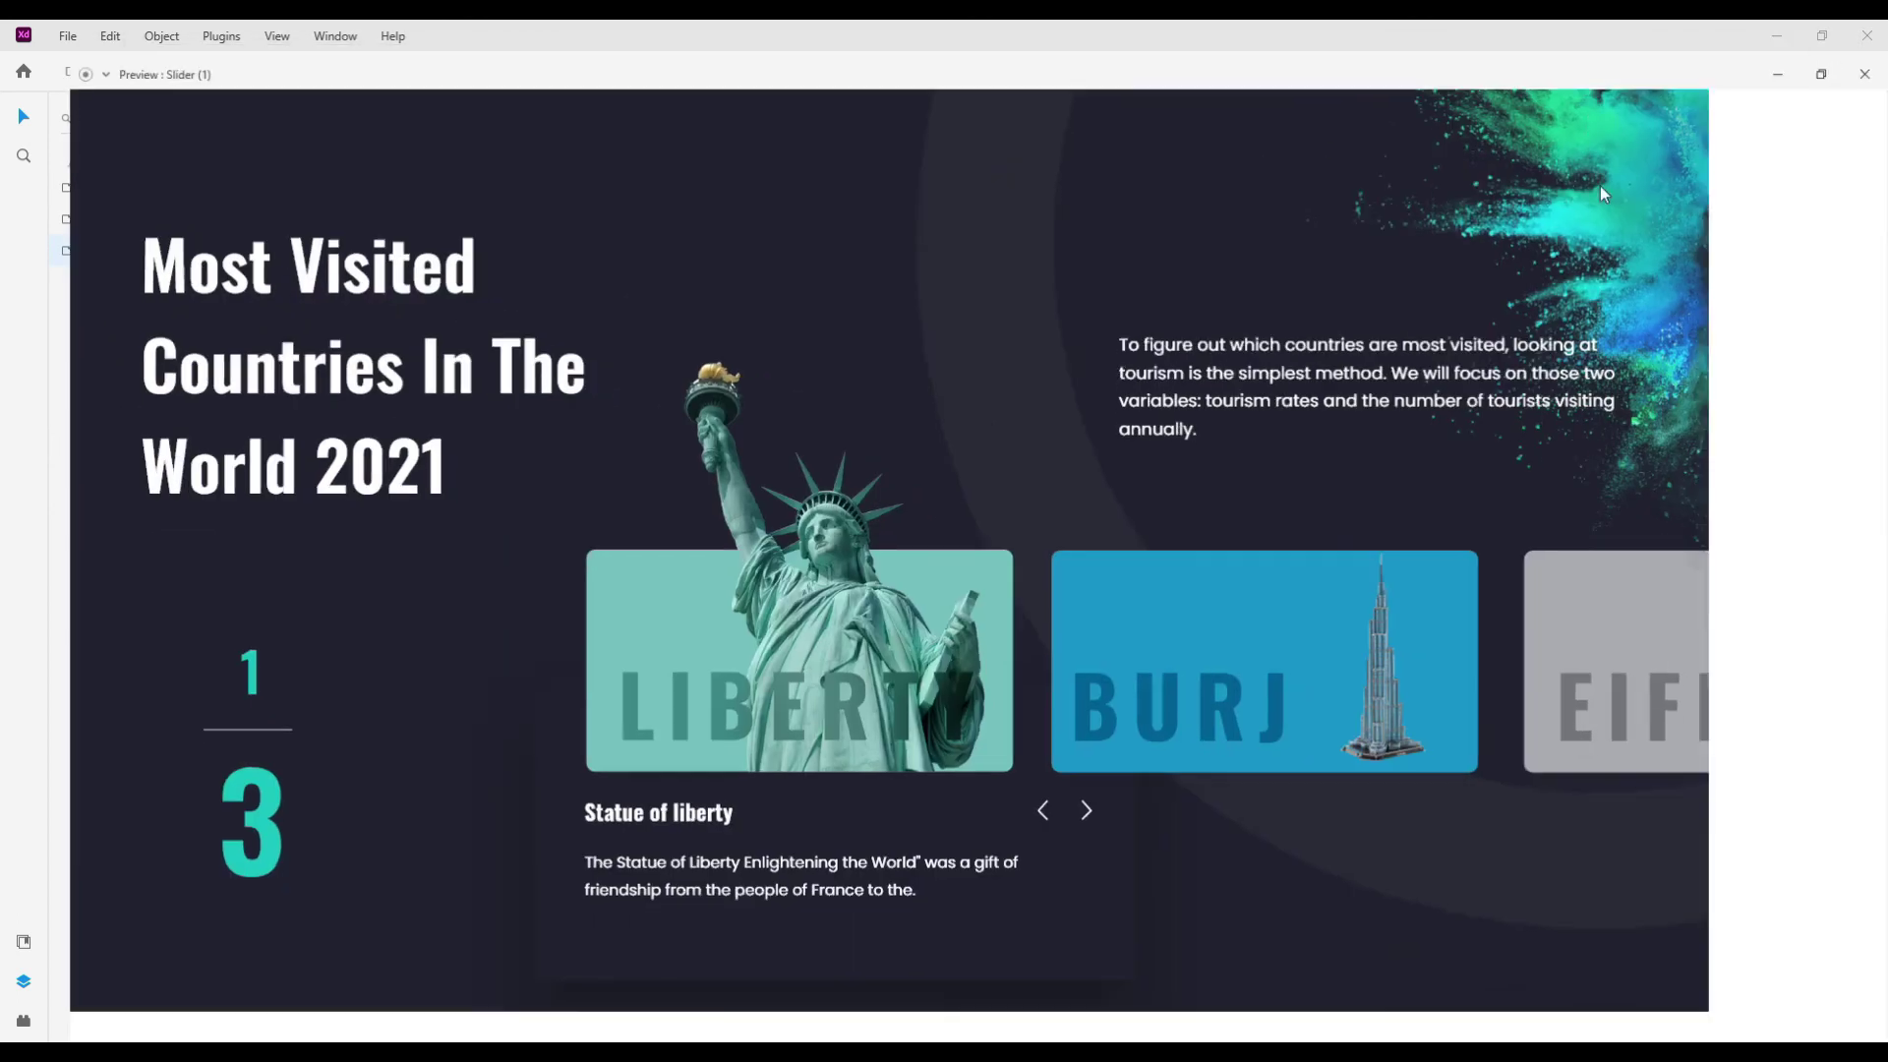
click(1171, 826)
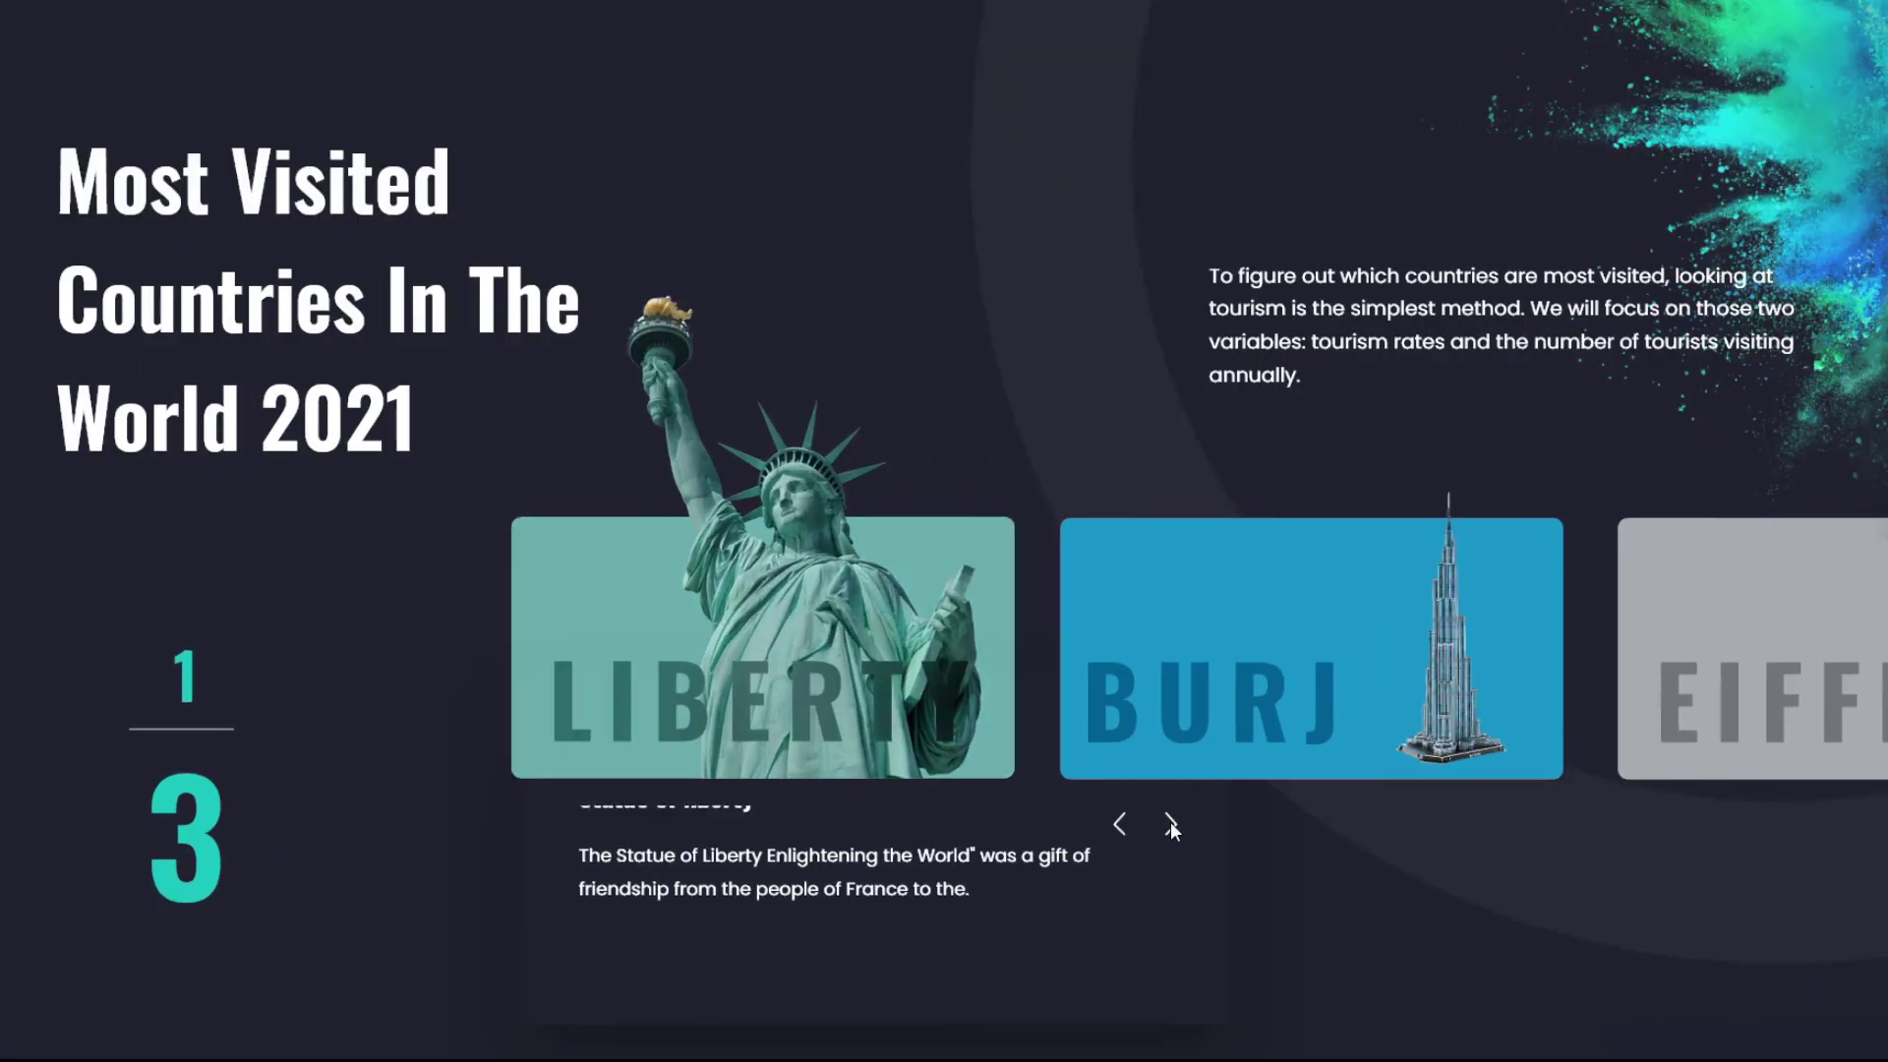
click(1171, 826)
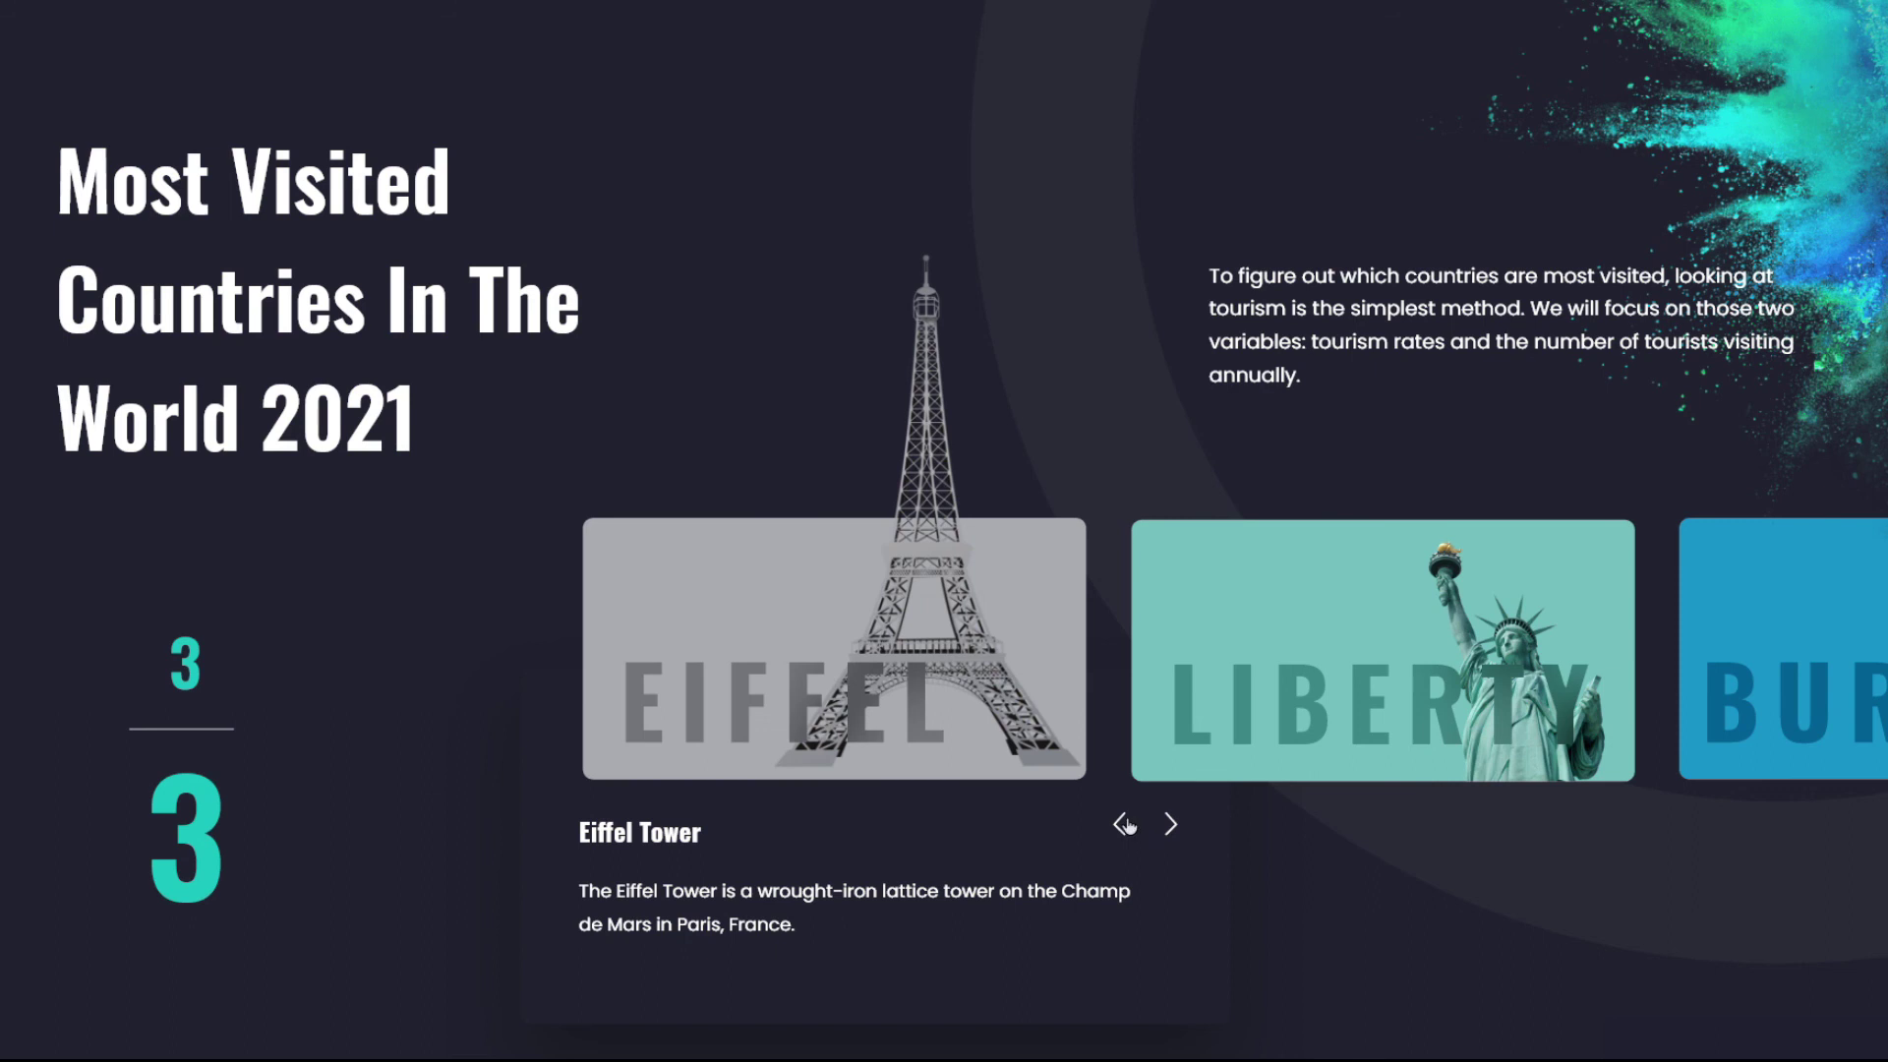
click(1120, 824)
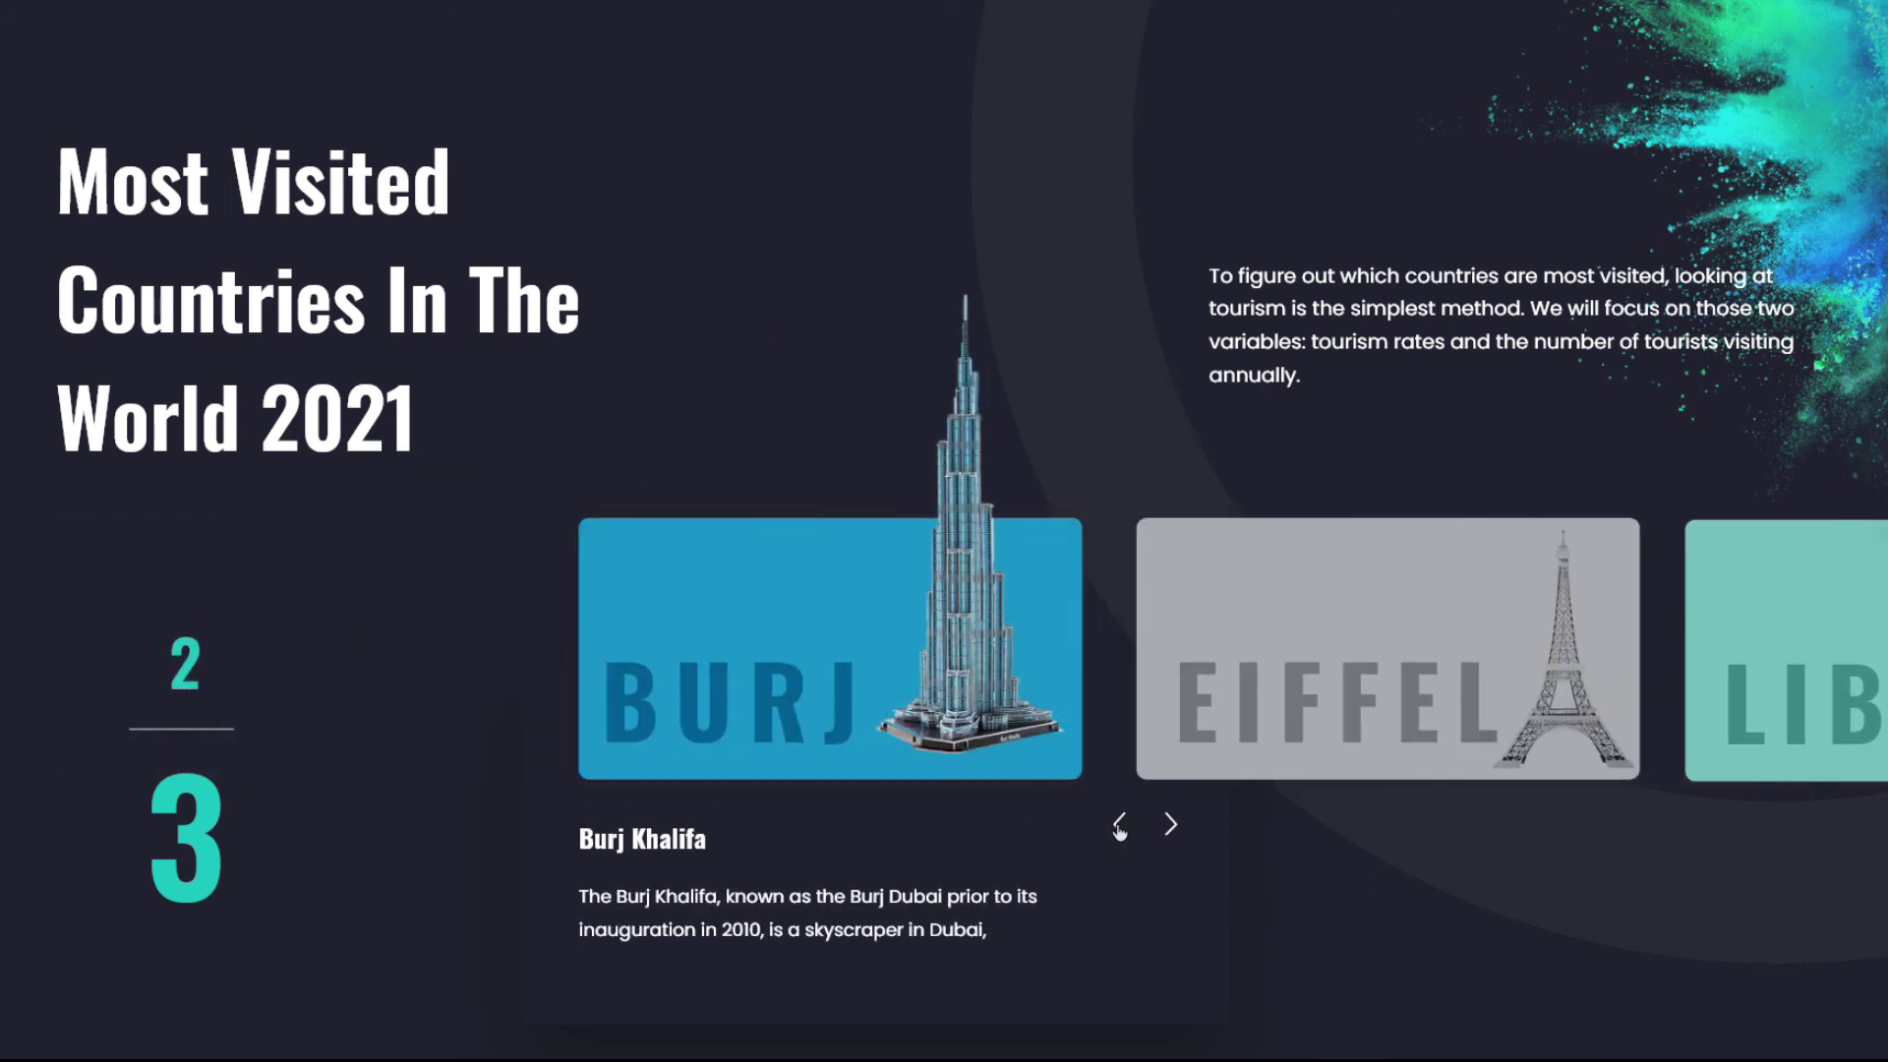
click(1119, 826)
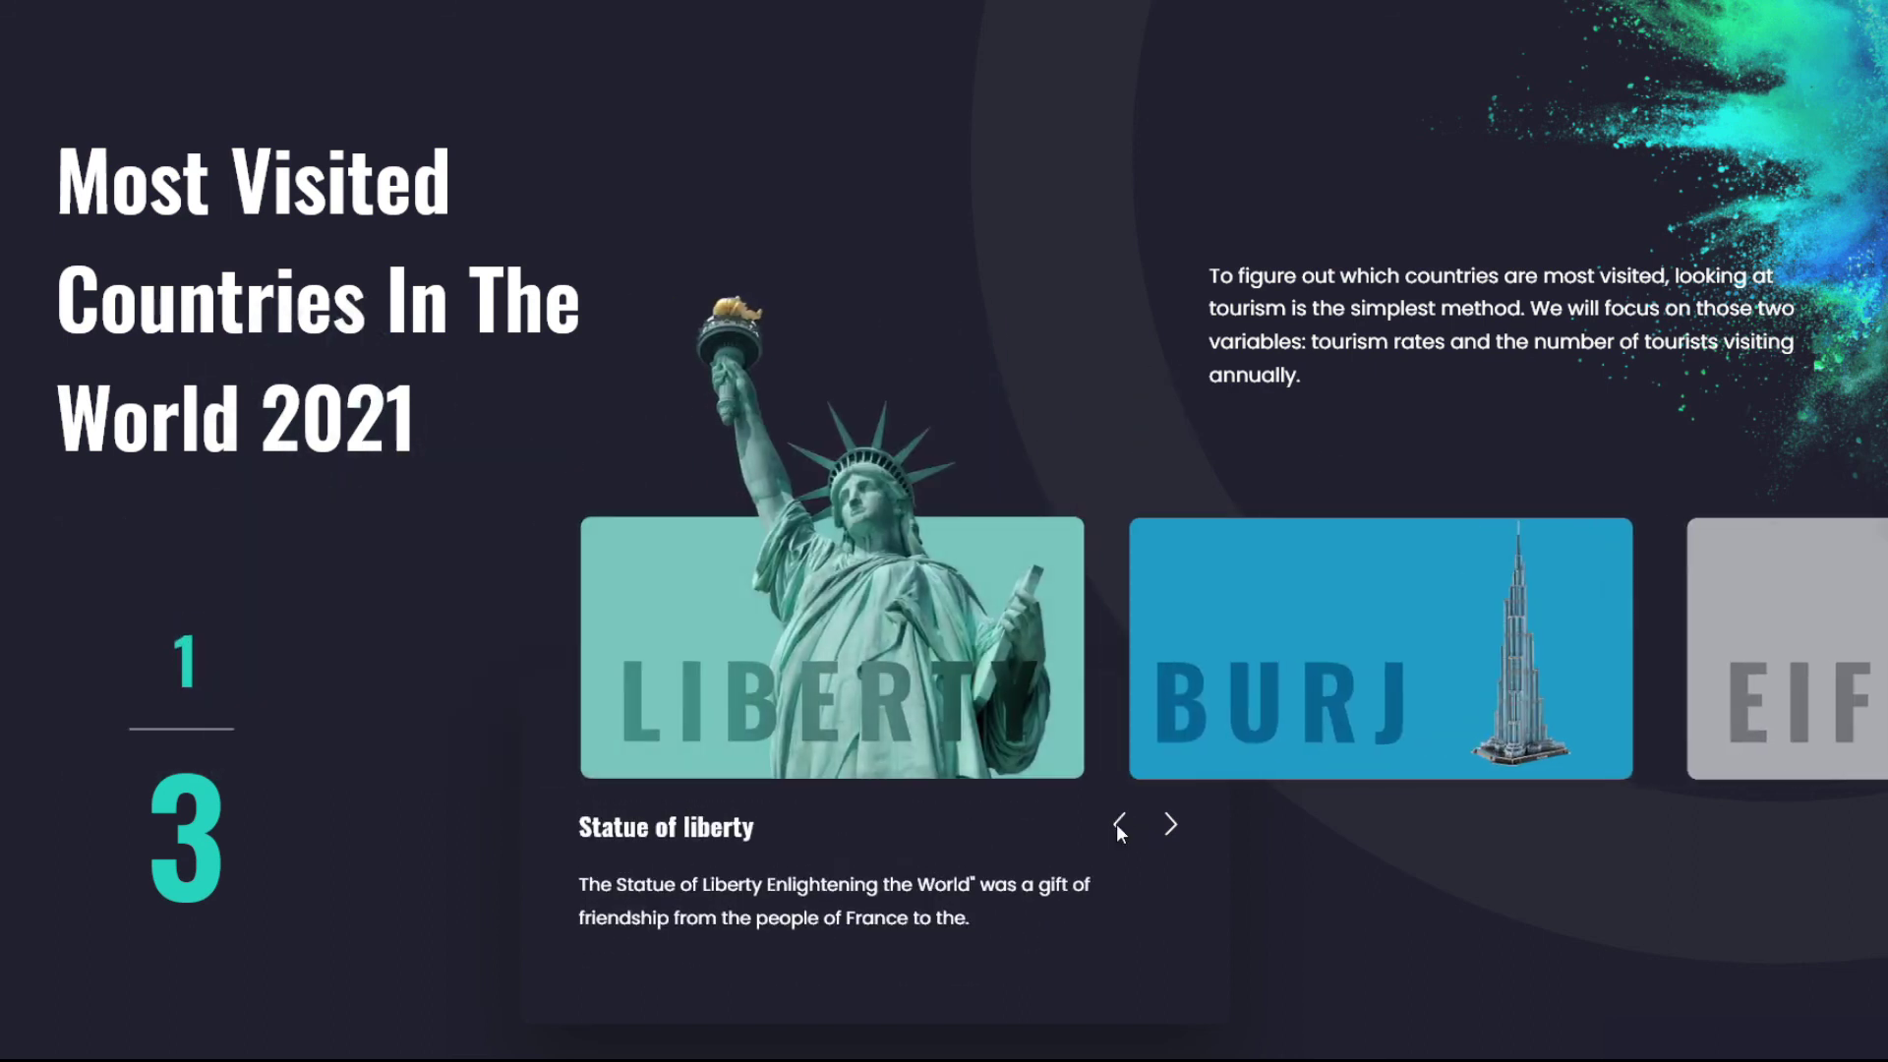
click(1172, 826)
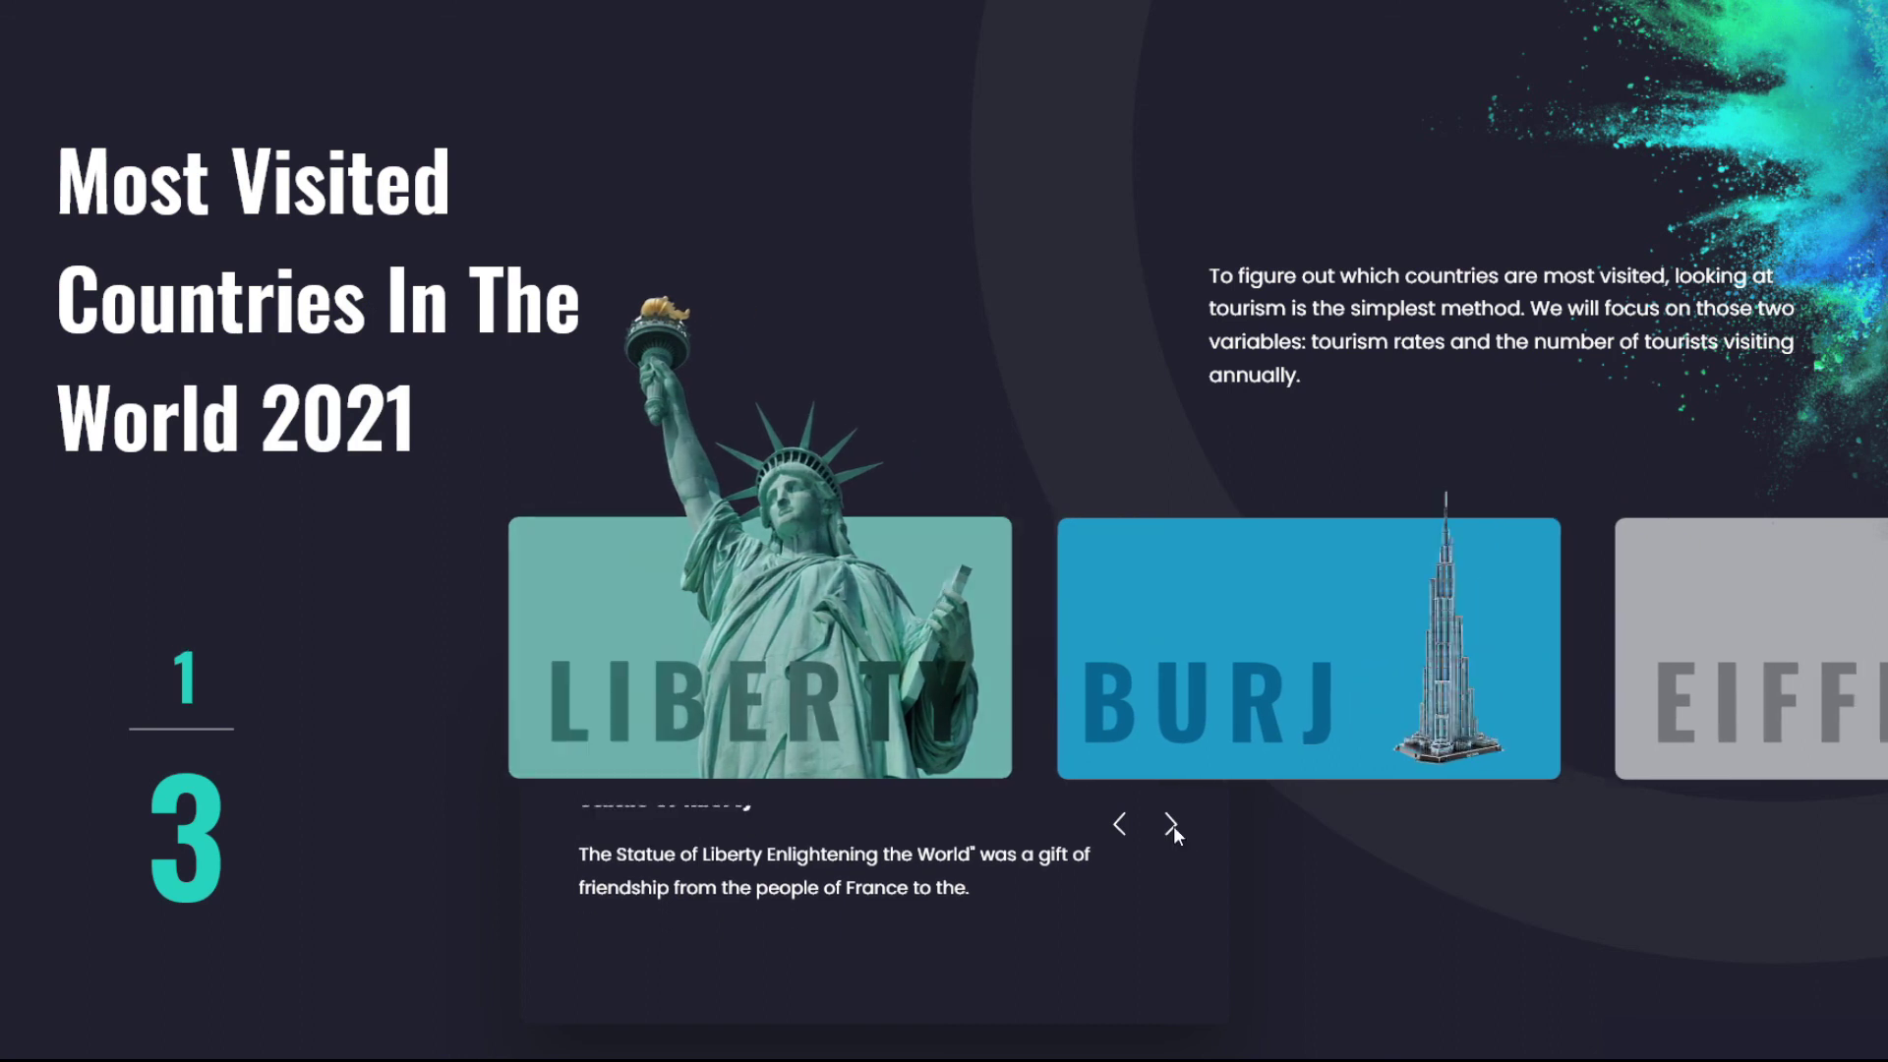
click(1172, 826)
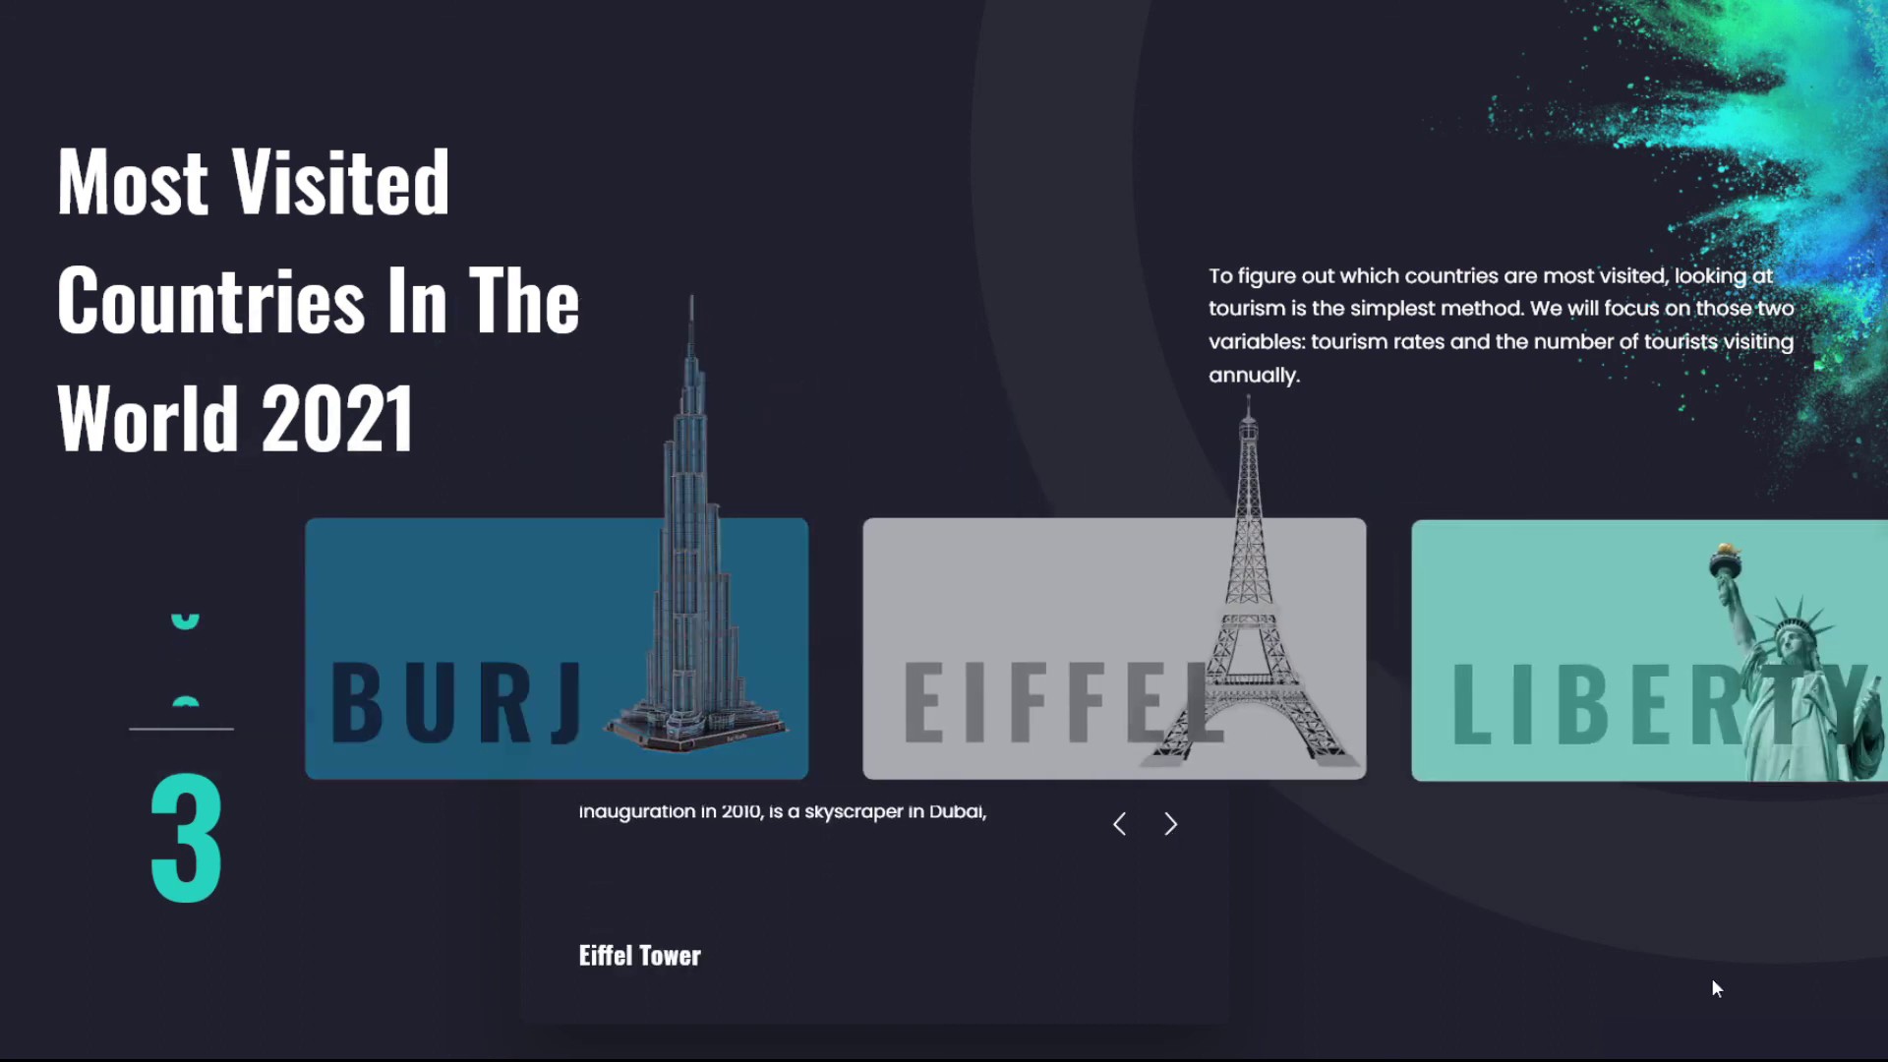